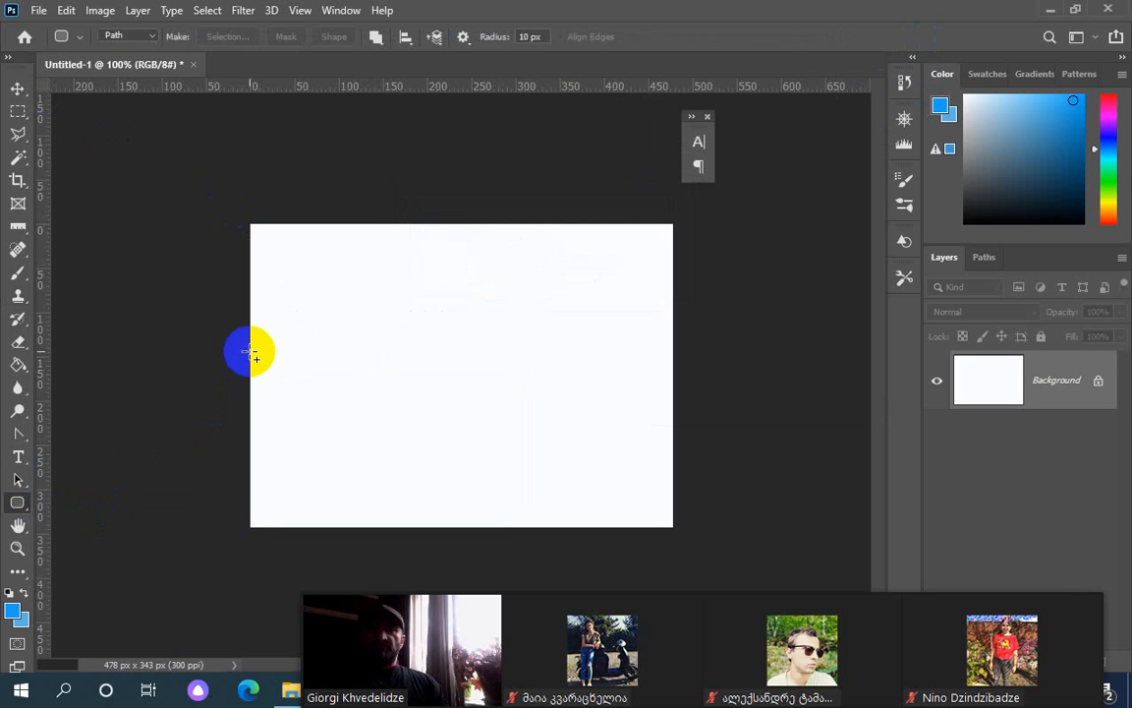
Draw a large rounded-rectangle path at the card's lower left, keeping the Properties panel showing
{"action": "left_click_drag", "start_coordinate": [252, 351], "coordinate": [492, 501]}
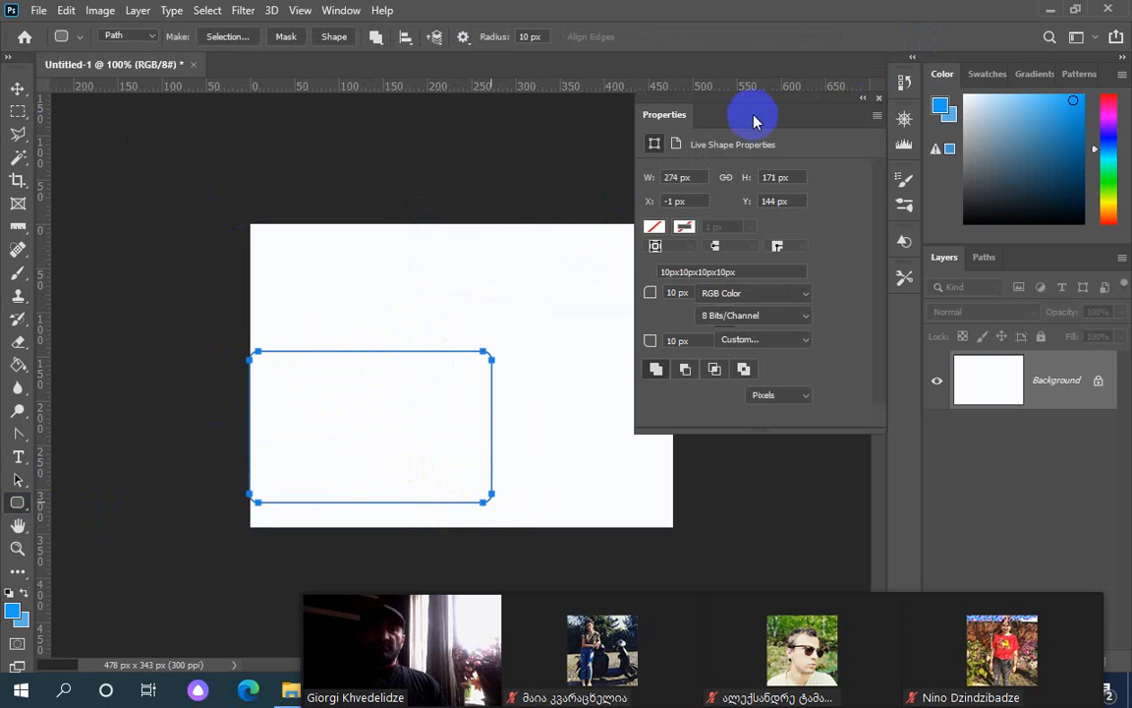
{"action": "left_click_drag", "start_coordinate": [754, 114], "coordinate": [868, 118]}
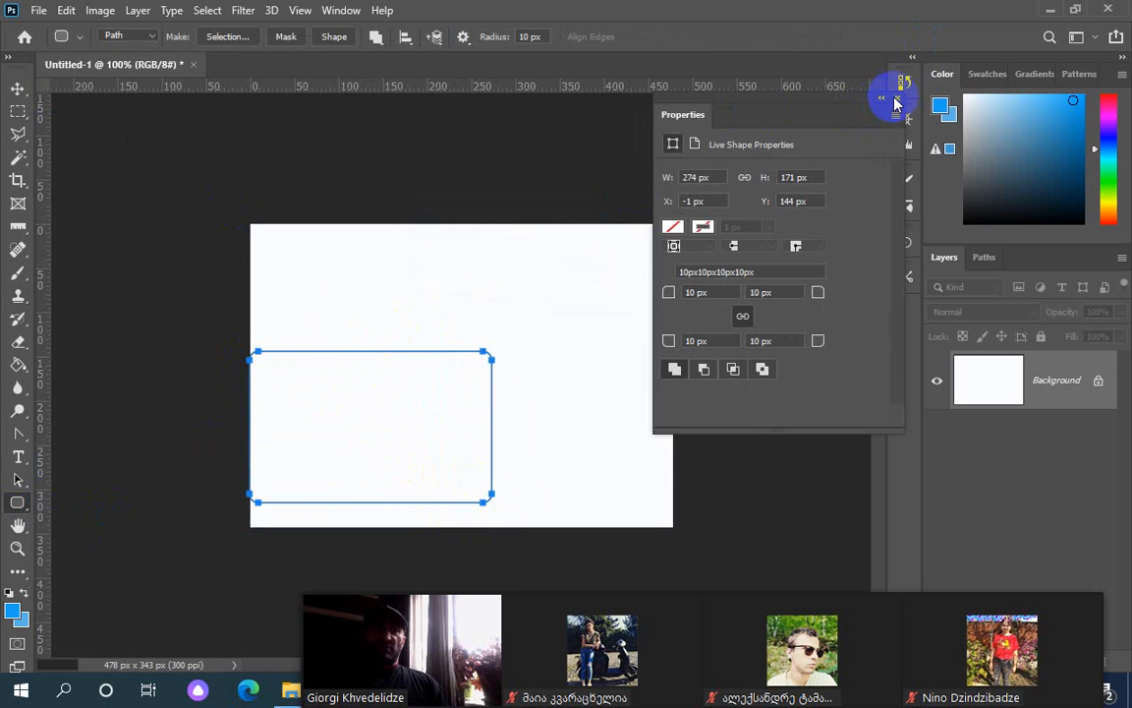
{"action": "left_click", "coordinate": [898, 101]}
{"action": "left_click", "coordinate": [339, 12]}
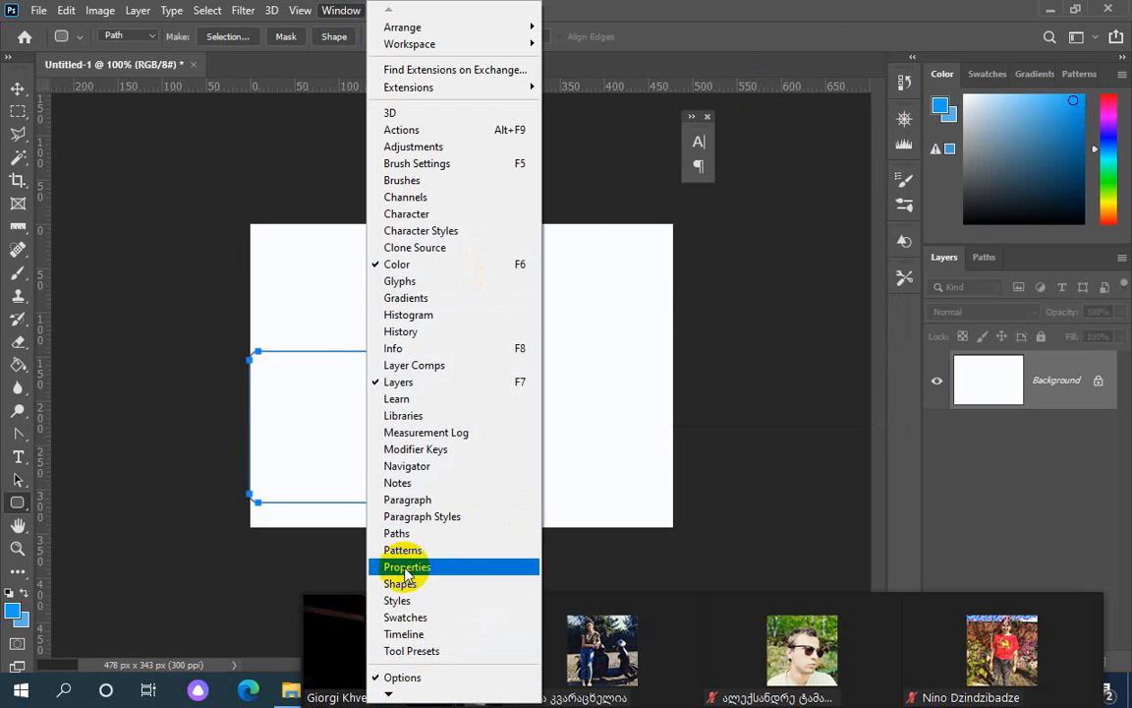
{"action": "left_click", "coordinate": [575, 254]}
Draw a squarer rounded rectangle at top right and a small 106 × 64 px one at top left
{"action": "left_click_drag", "start_coordinate": [545, 244], "coordinate": [651, 342]}
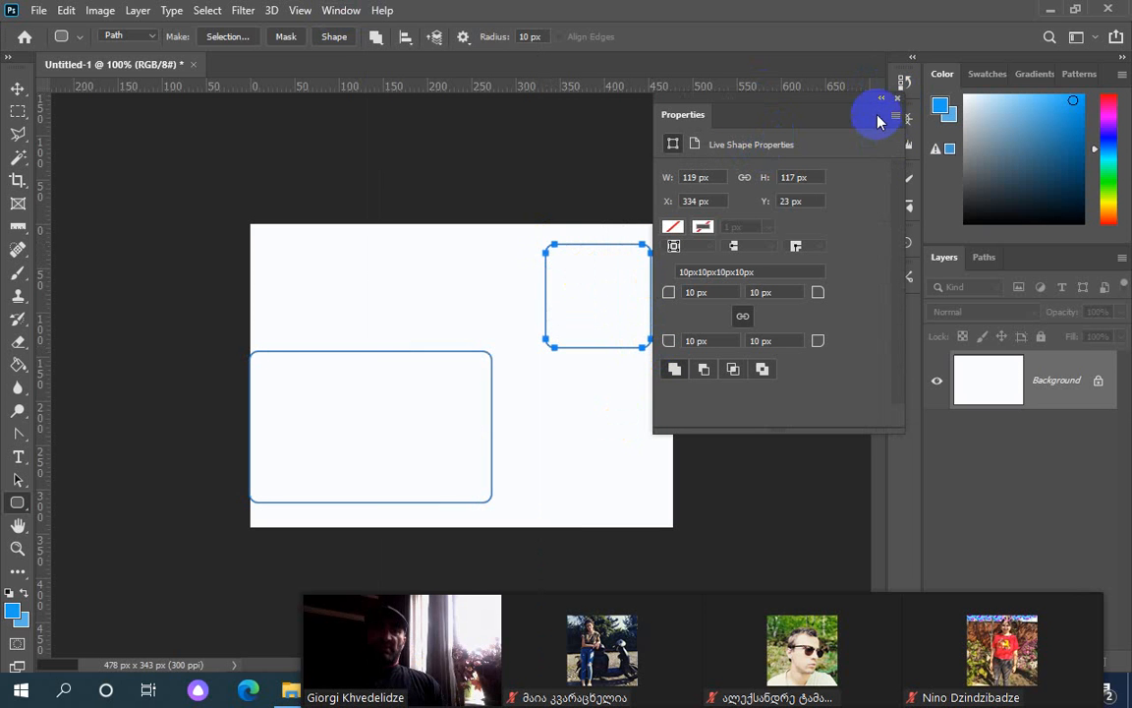
{"action": "left_click", "coordinate": [341, 10]}
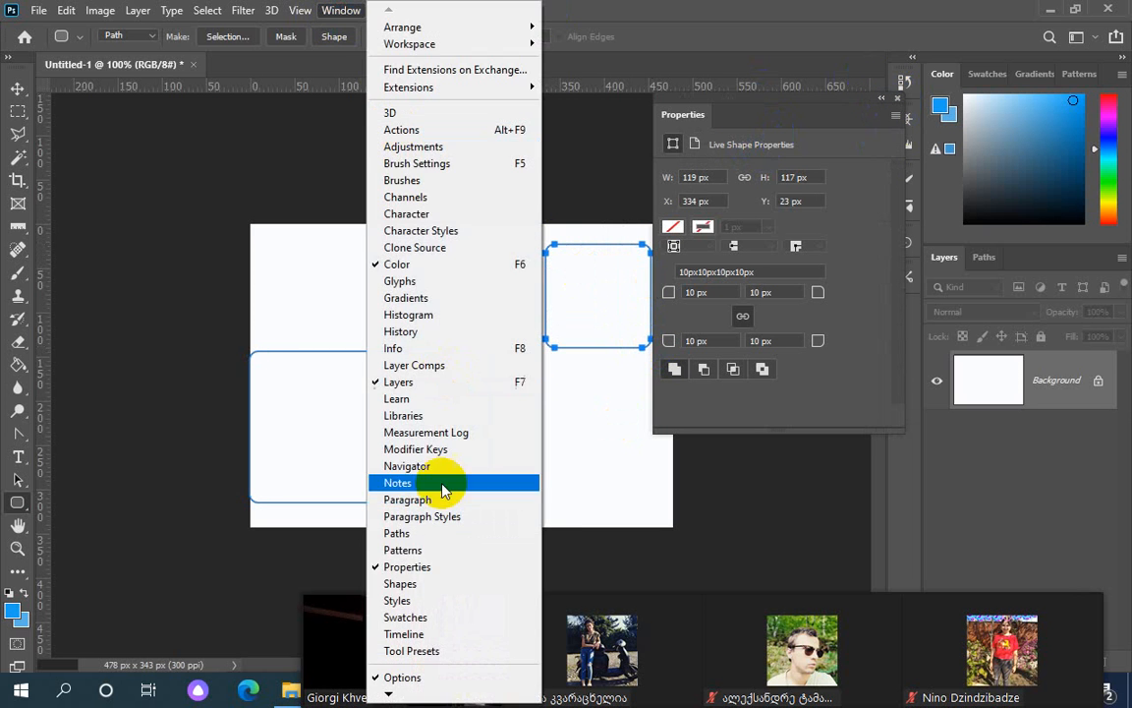
{"action": "left_click", "coordinate": [429, 566]}
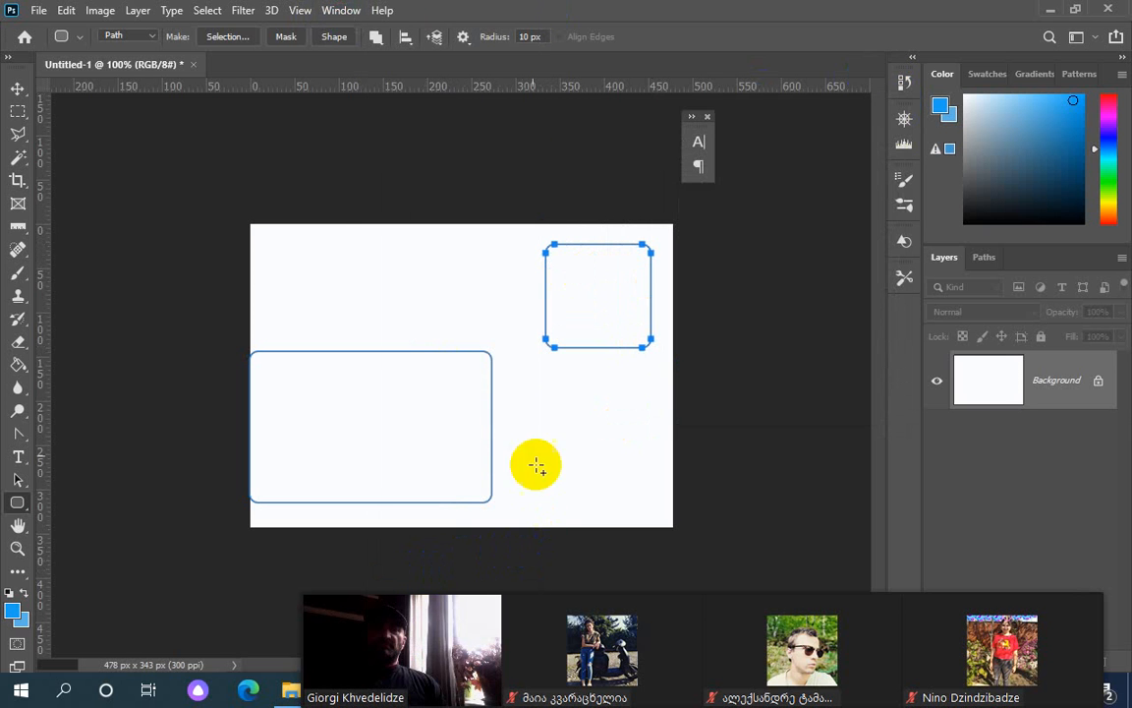
{"action": "left_click_drag", "start_coordinate": [292, 237], "coordinate": [385, 291]}
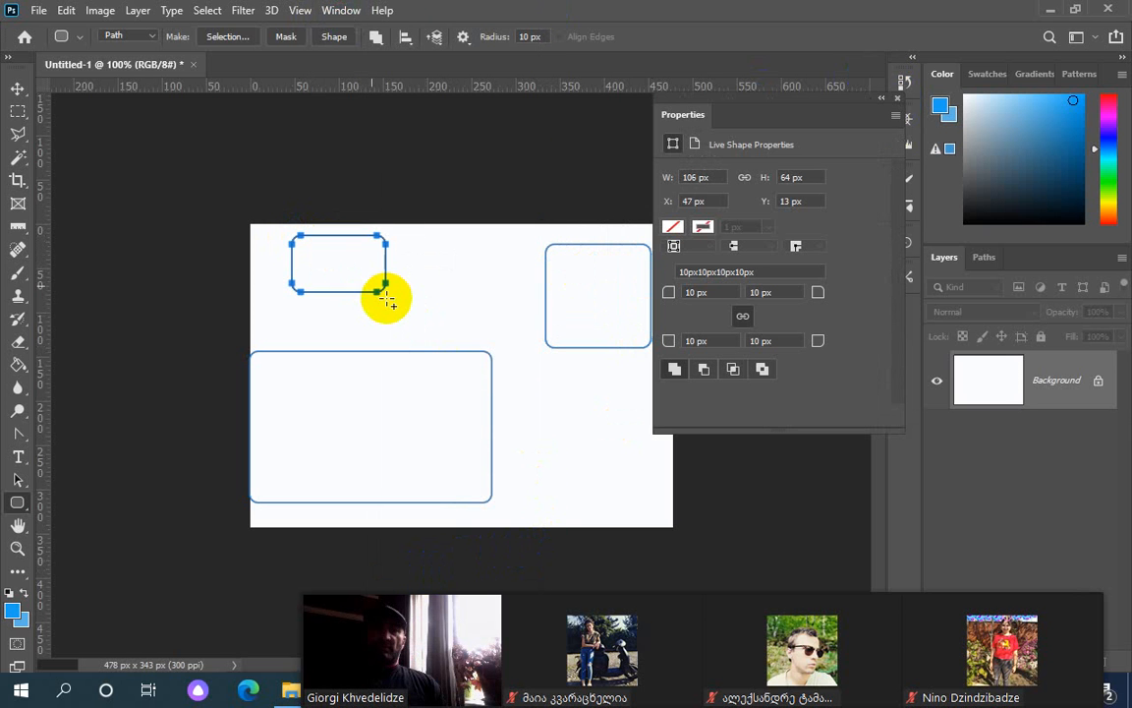
{"action": "left_click", "coordinate": [347, 16]}
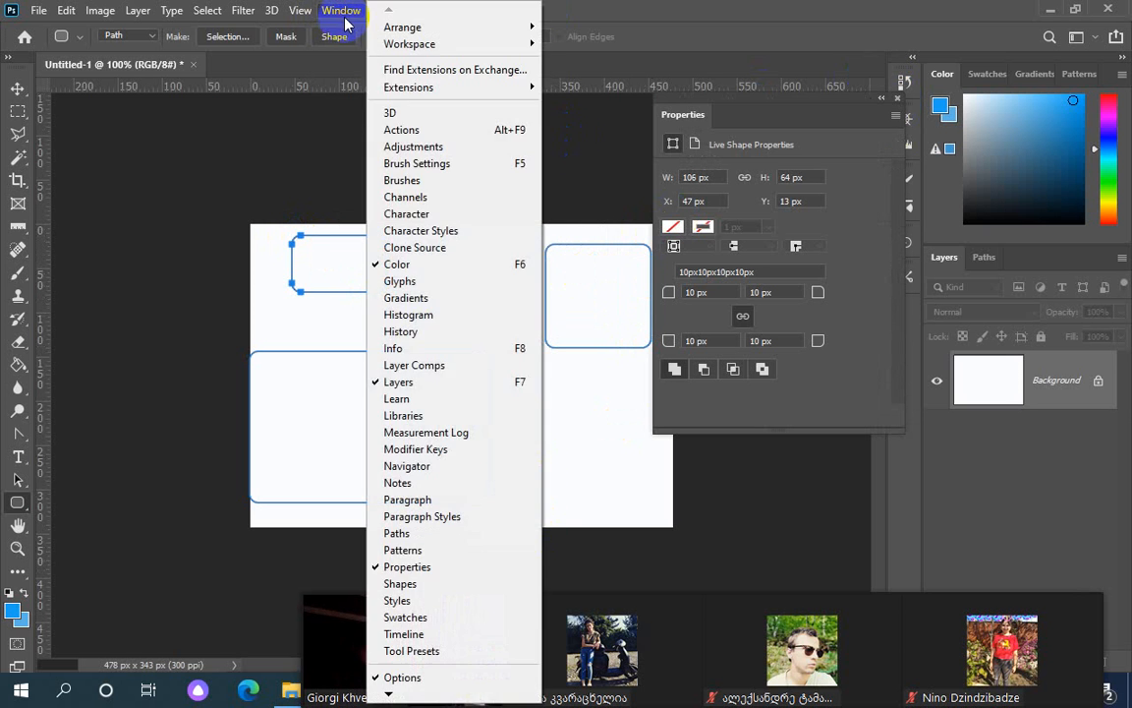
{"action": "left_click", "coordinate": [725, 18]}
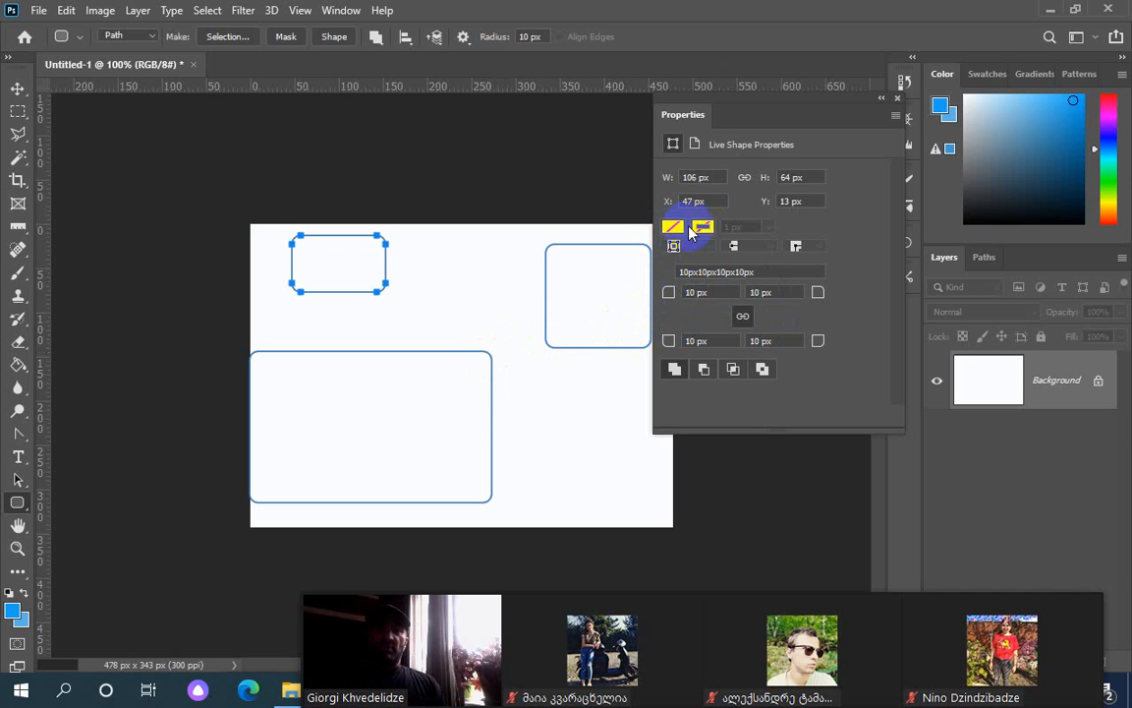
Show the Paths panel and select the Work Path holding the three rounded-rectangle outlines
{"action": "left_click", "coordinate": [672, 229]}
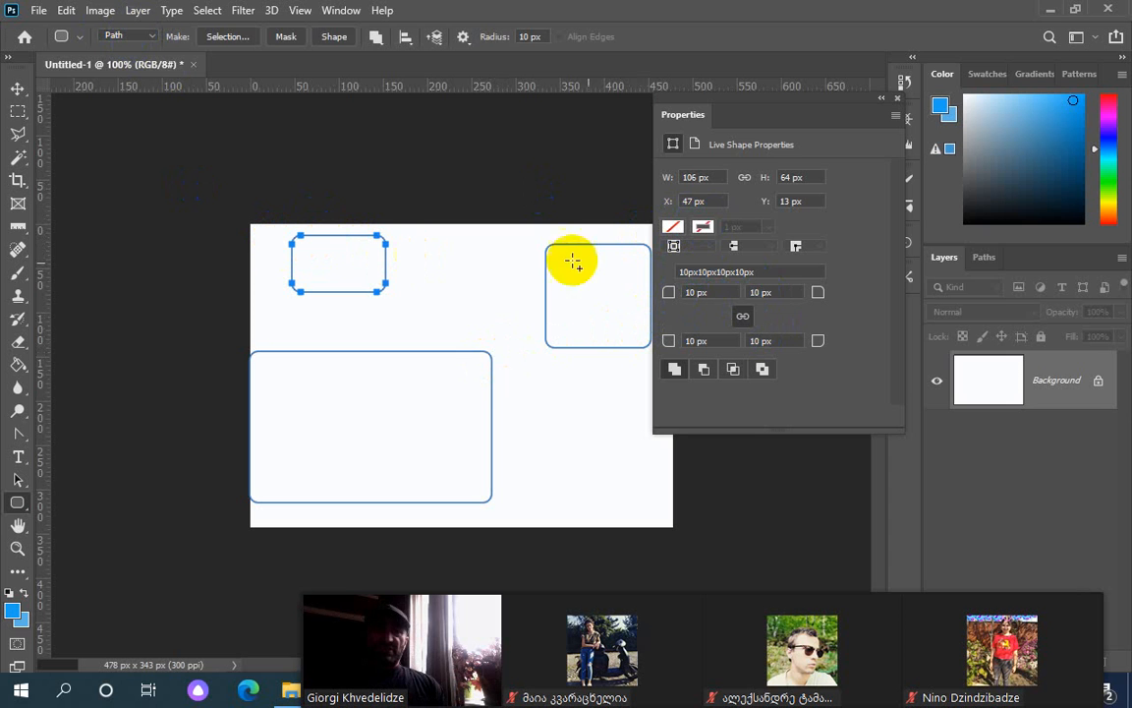
{"action": "left_click", "coordinate": [985, 258]}
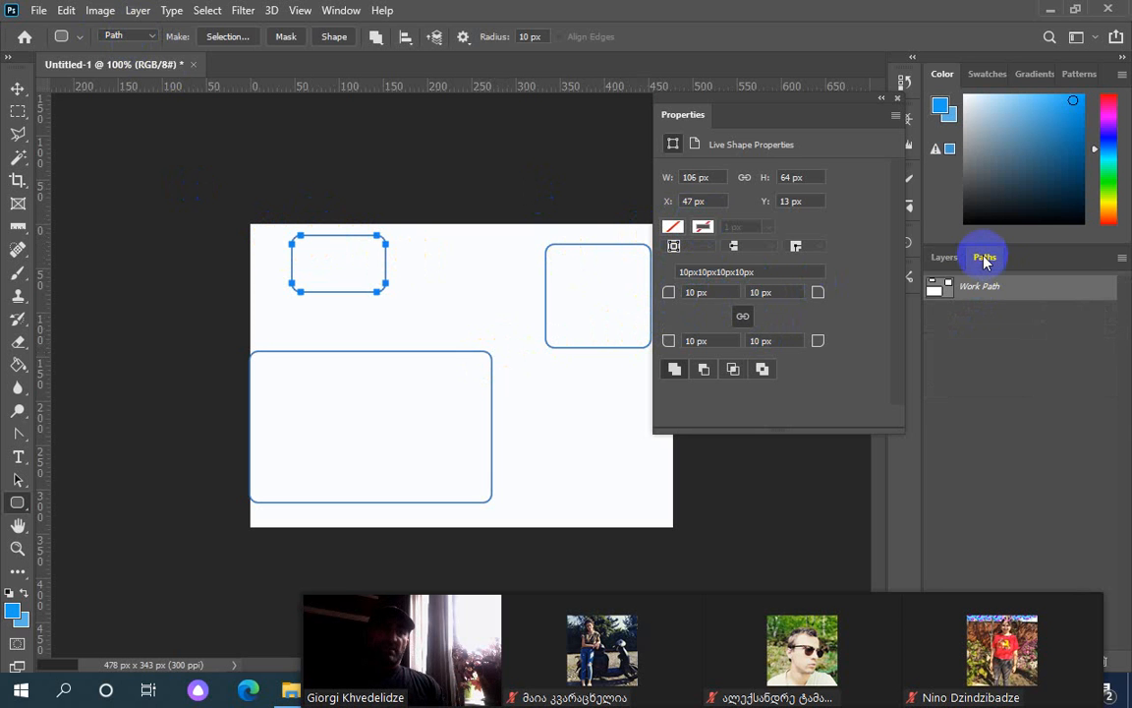
{"action": "left_click", "coordinate": [339, 10]}
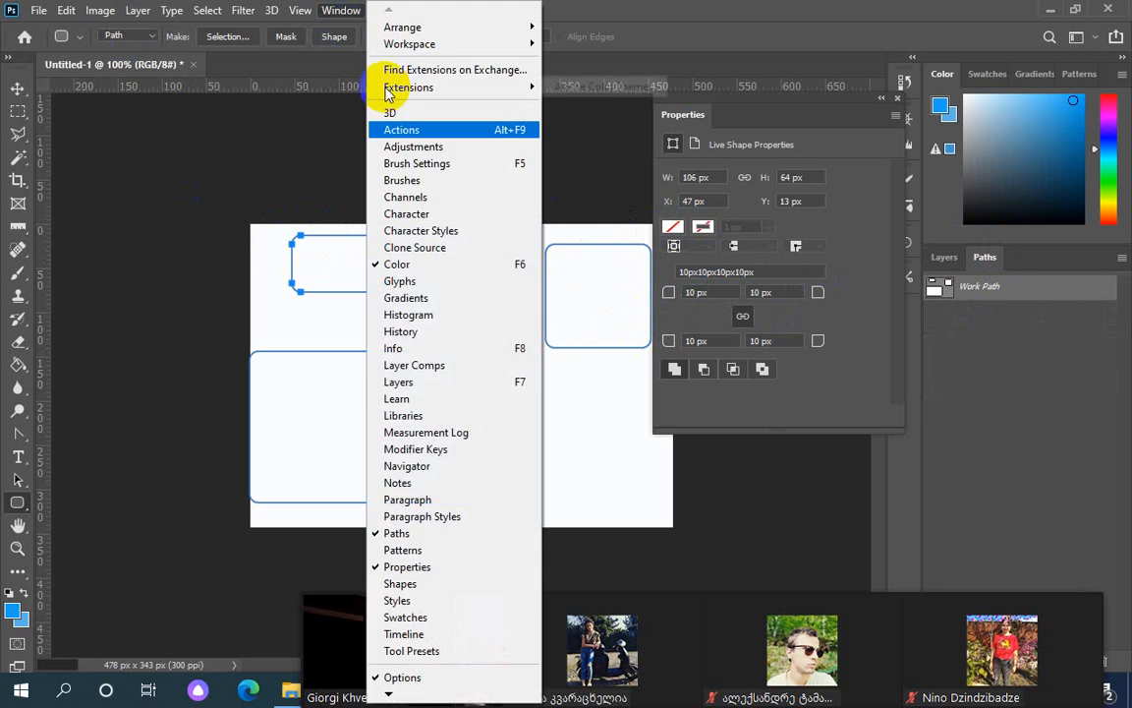
{"action": "left_click", "coordinate": [398, 537]}
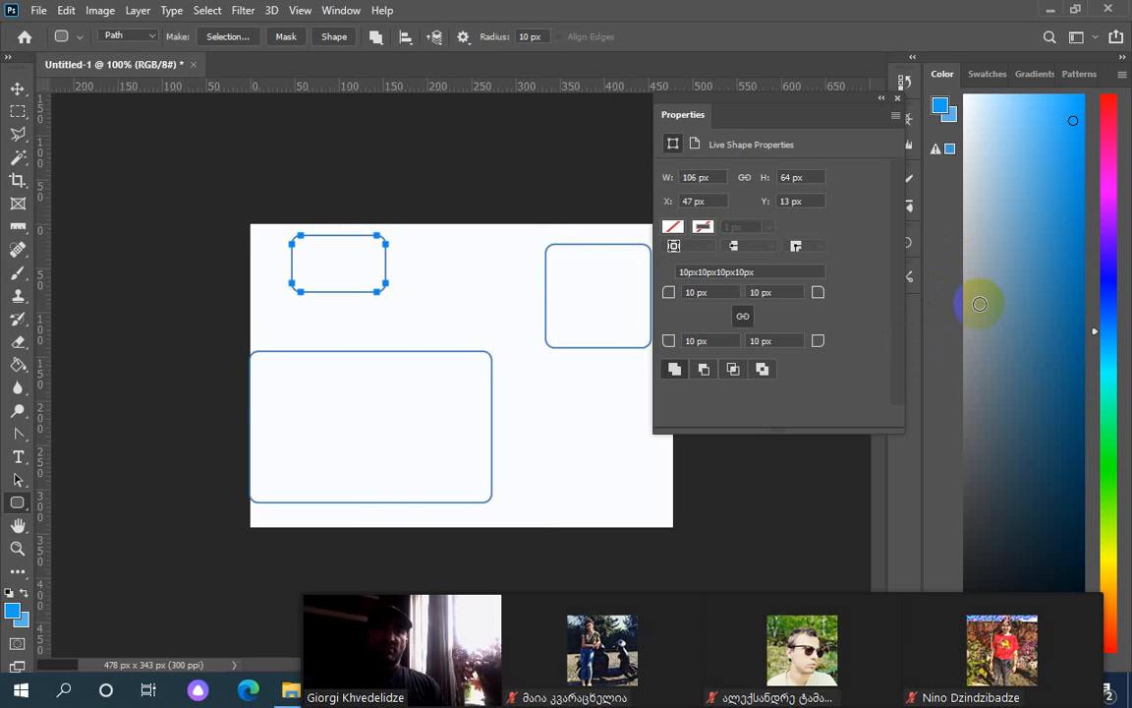
{"action": "left_click", "coordinate": [339, 10]}
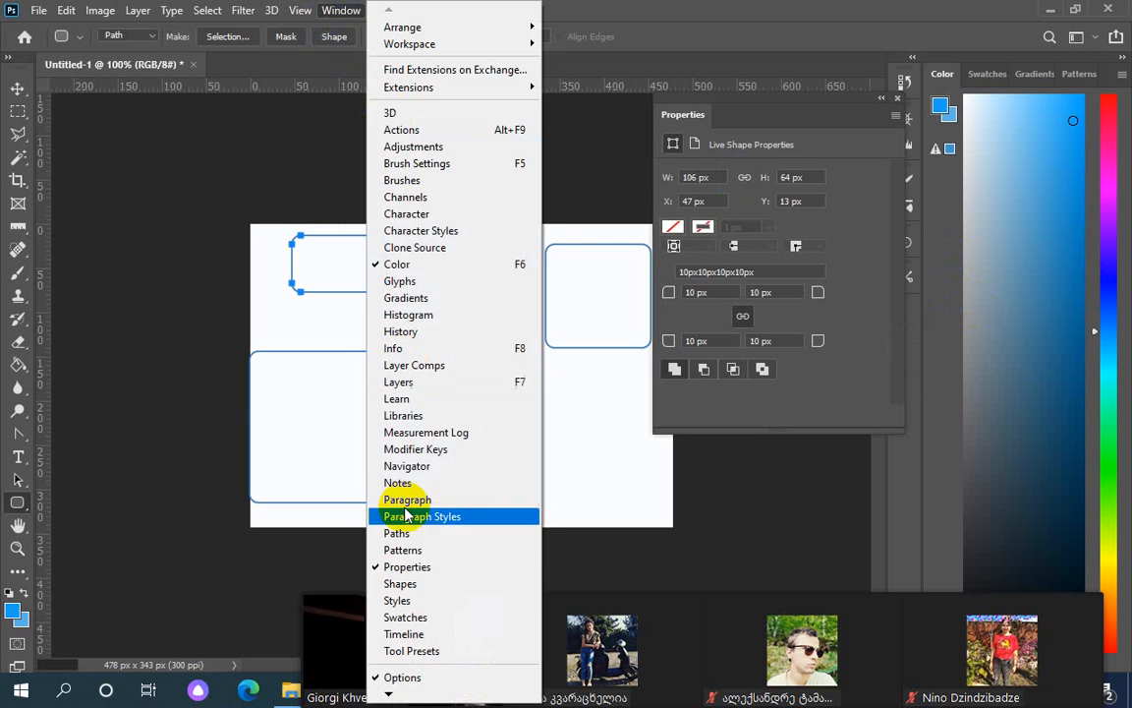
{"action": "left_click", "coordinate": [416, 536]}
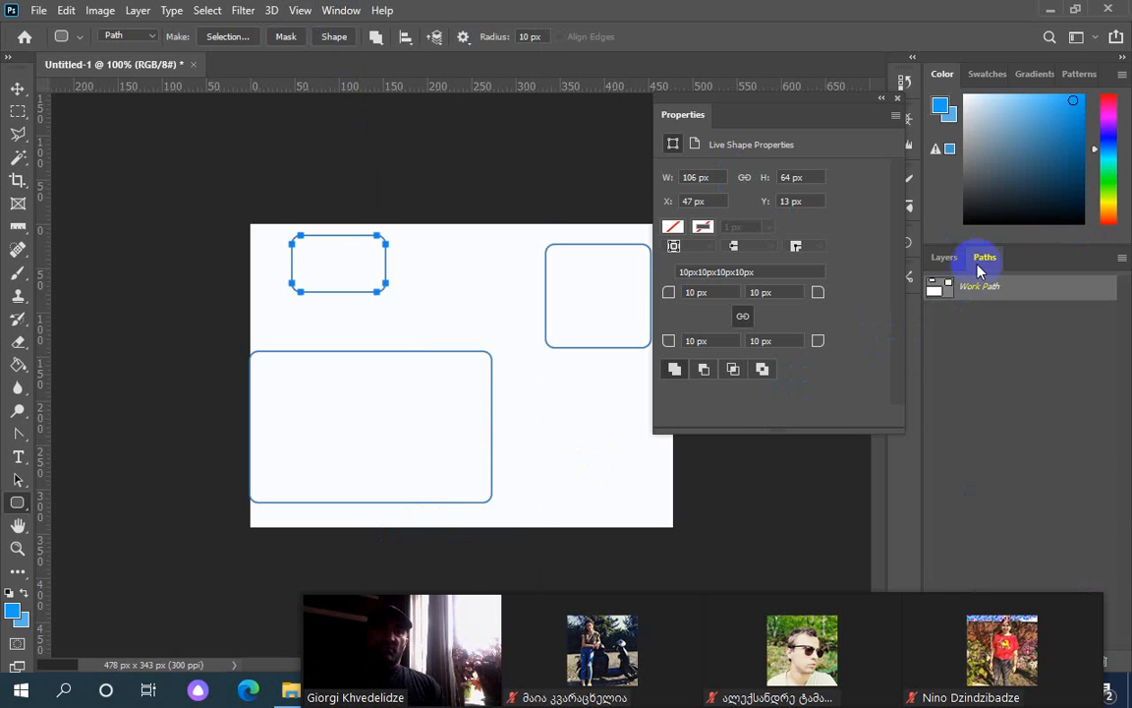
{"action": "left_click", "coordinate": [982, 289]}
Fill the small top-left subpath of the Work Path with solid blue using Fill Subpath
{"action": "right_click", "coordinate": [982, 289]}
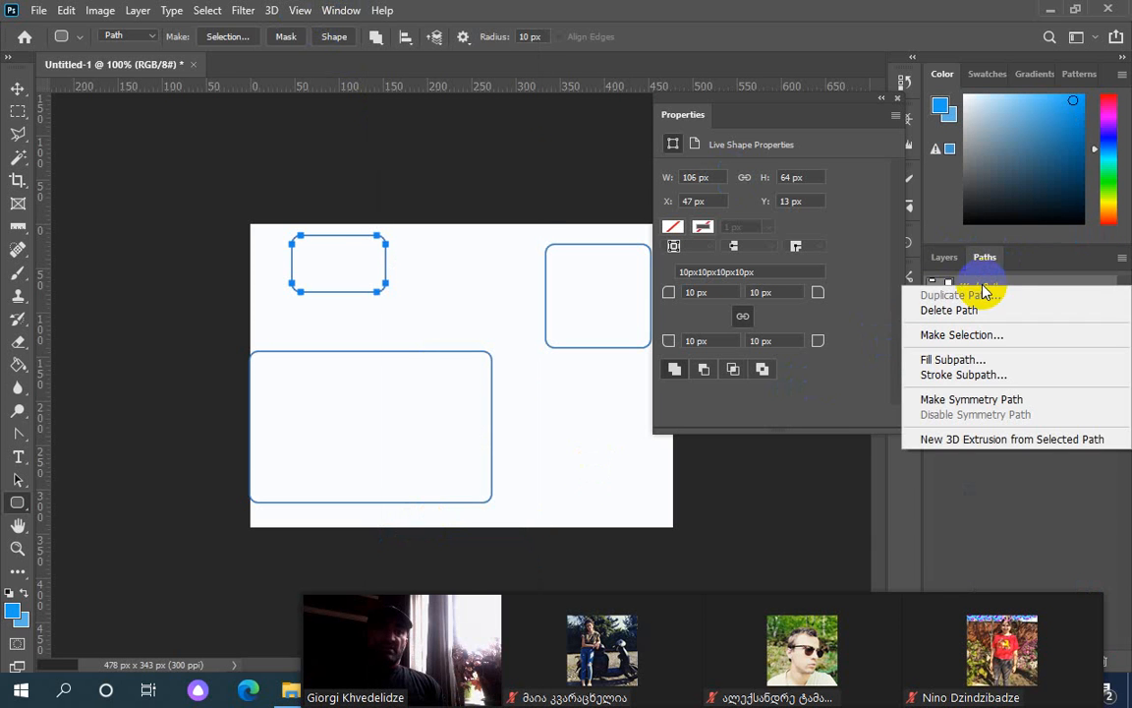
{"action": "left_click", "coordinate": [930, 359]}
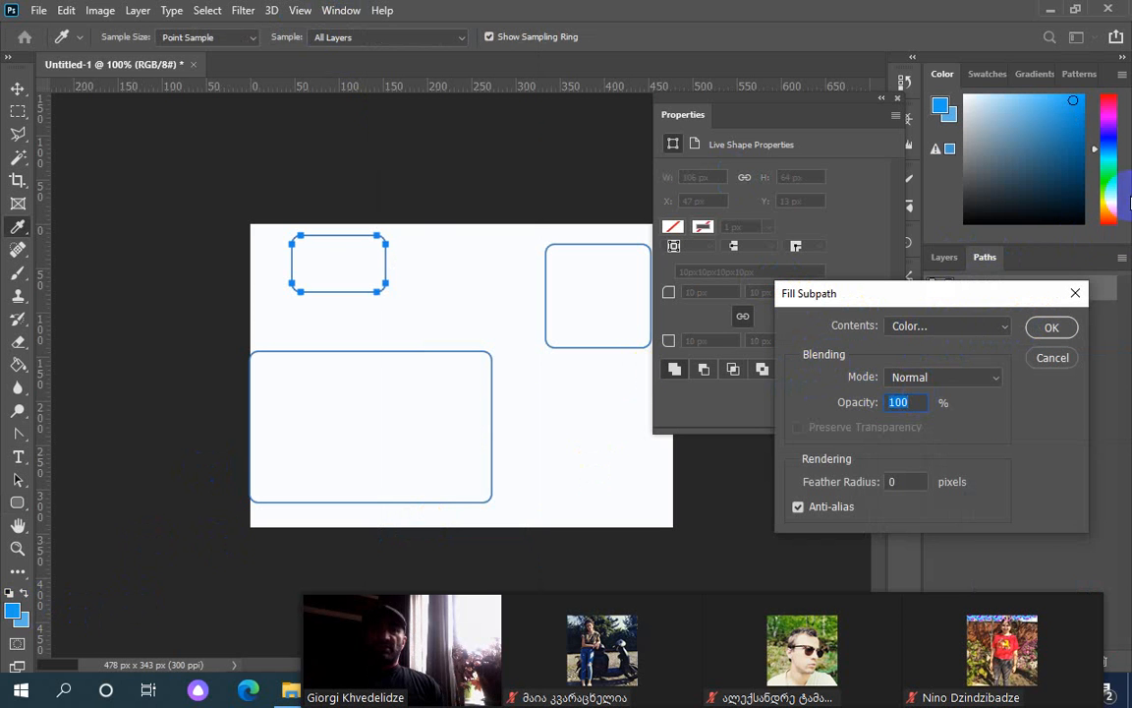
{"action": "left_click", "coordinate": [1052, 328]}
{"action": "key", "text": "u"}
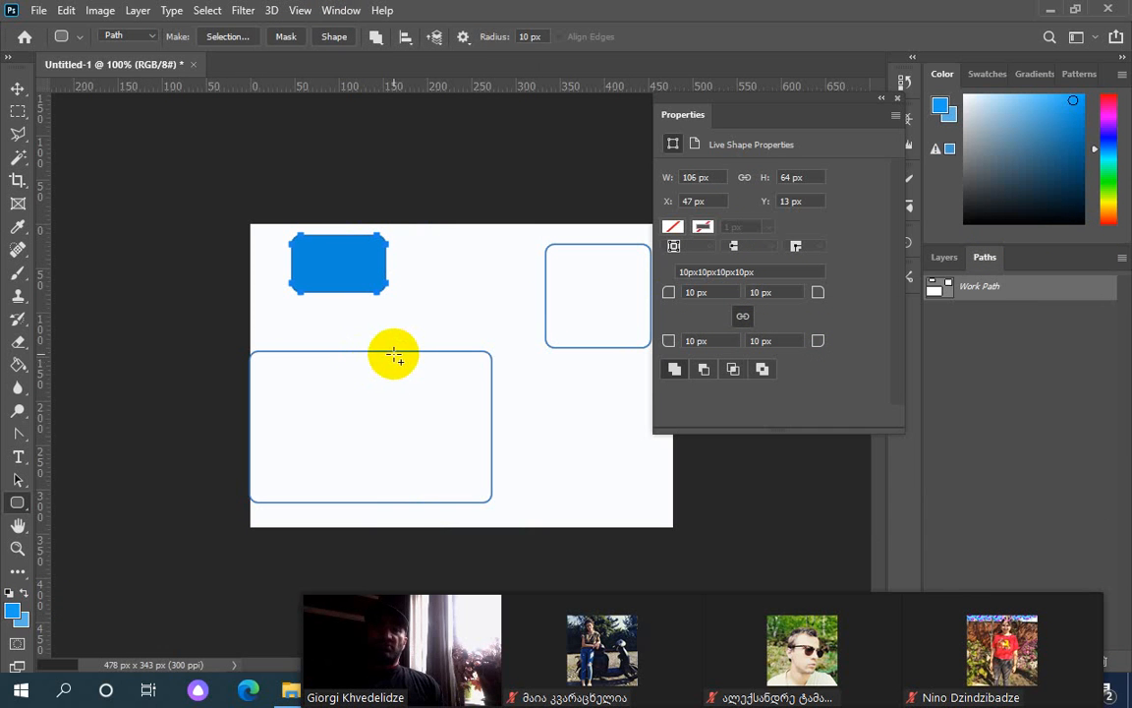
{"action": "left_click", "coordinate": [17, 91]}
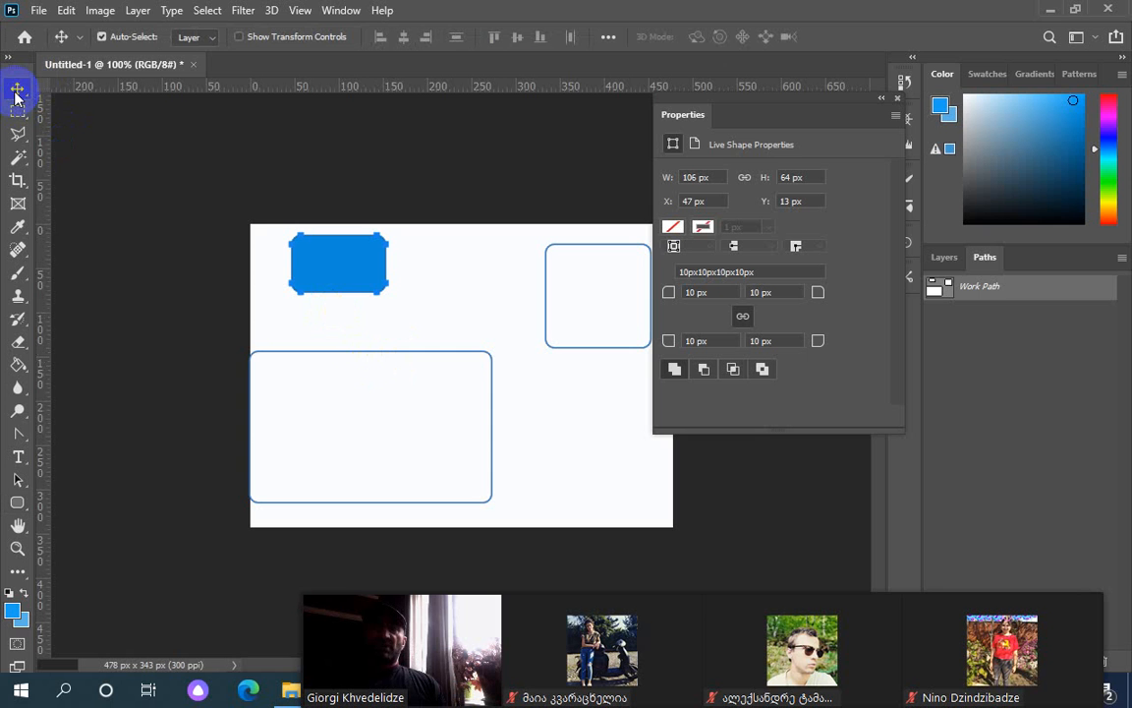
{"action": "left_click", "coordinate": [375, 362]}
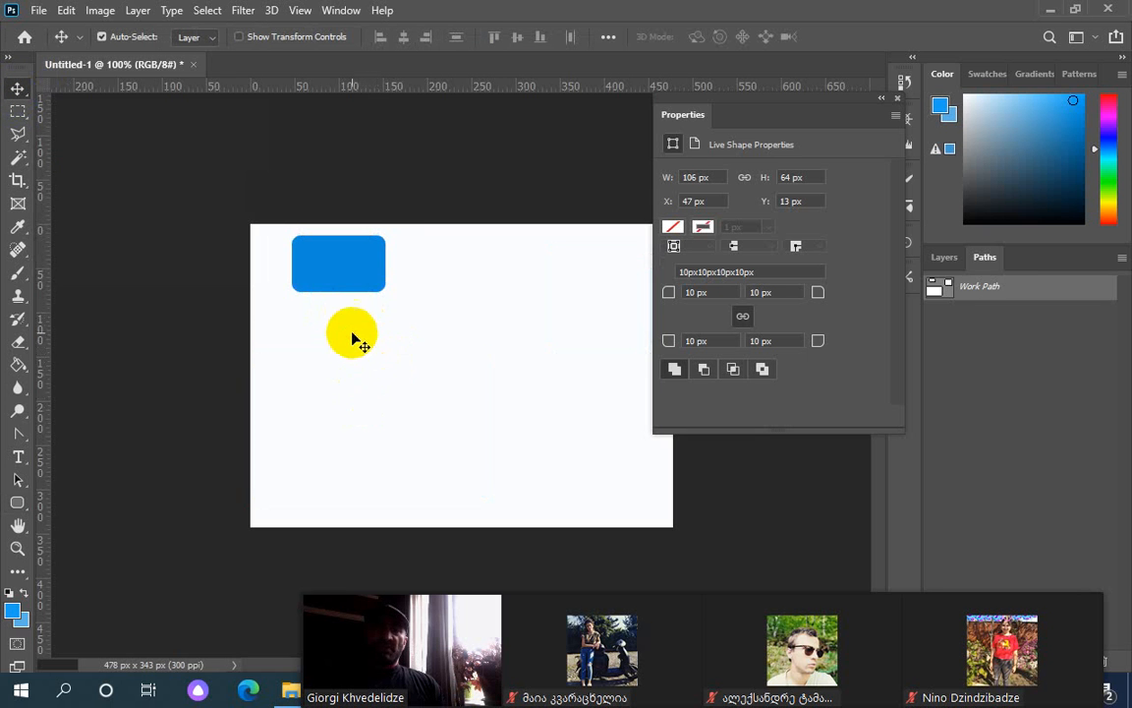
{"action": "left_click_drag", "start_coordinate": [352, 333], "coordinate": [428, 453]}
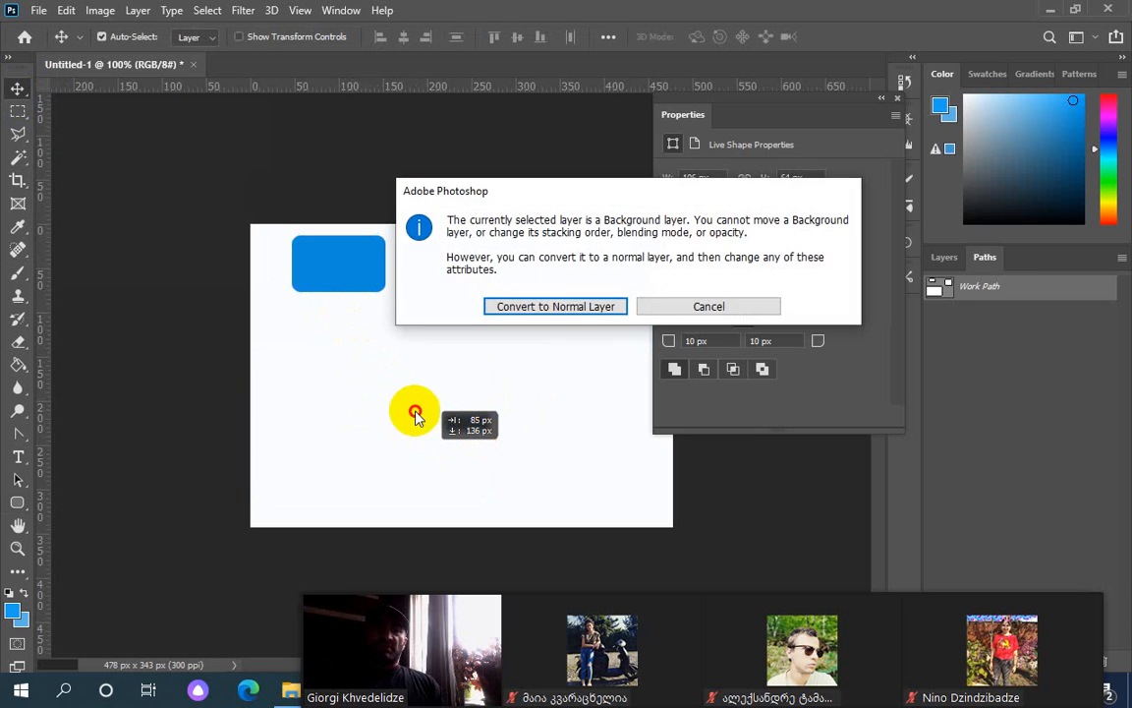
{"action": "left_click", "coordinate": [728, 308]}
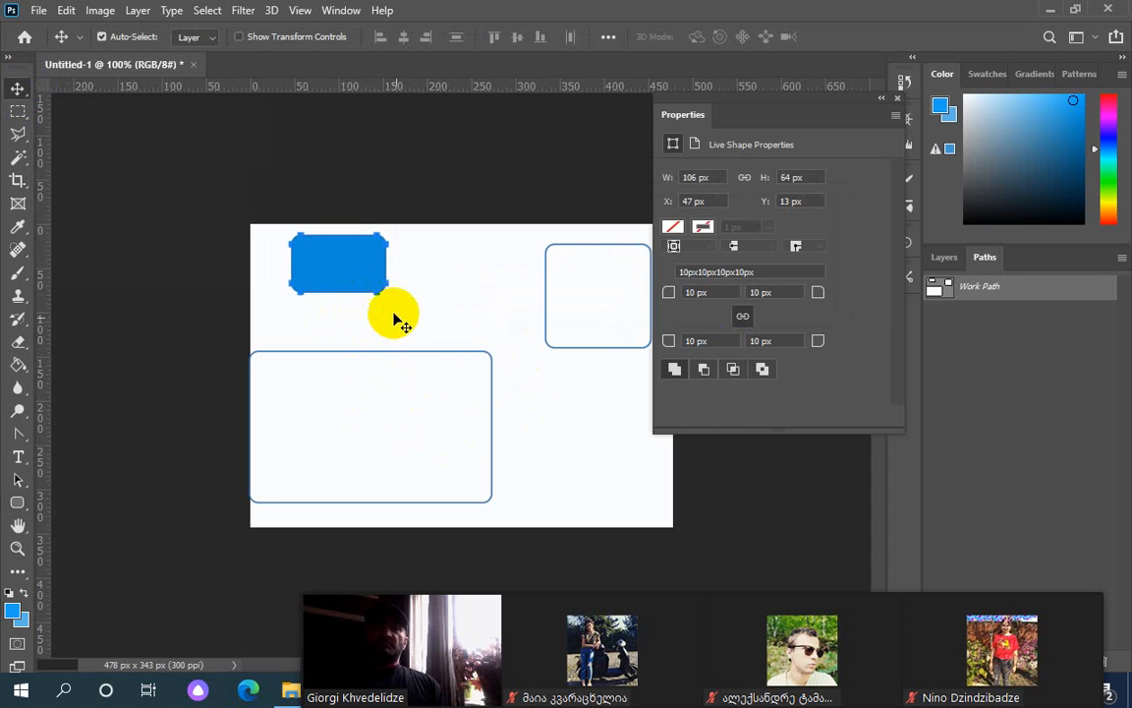
{"action": "left_click", "coordinate": [440, 352]}
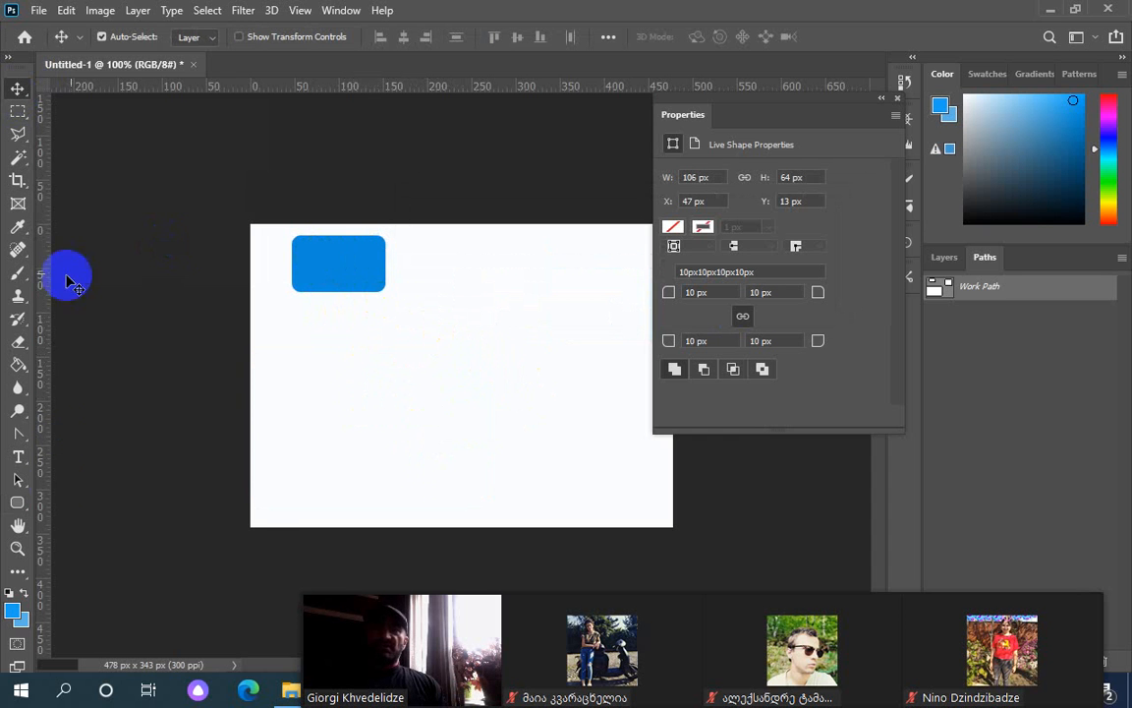
{"action": "left_click_drag", "start_coordinate": [19, 482], "coordinate": [108, 484]}
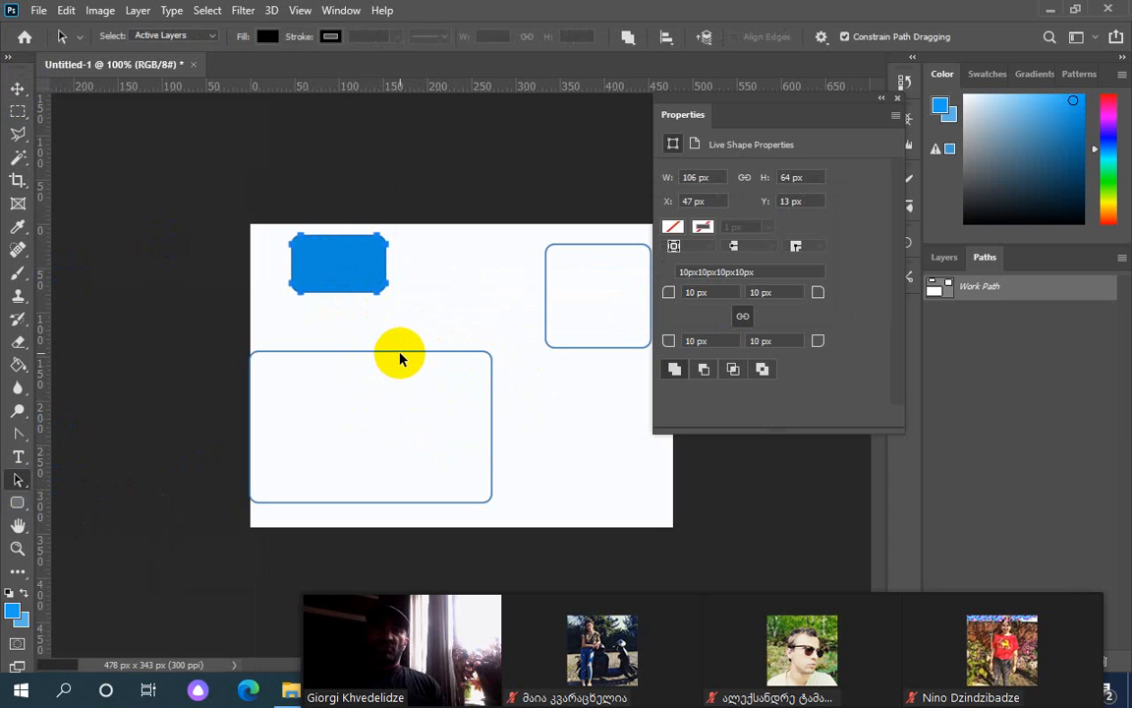
Shift the large rounded rectangle about 27 px right and try a uniform 30 px radius, then undo it
{"action": "left_click_drag", "start_coordinate": [400, 358], "coordinate": [424, 354]}
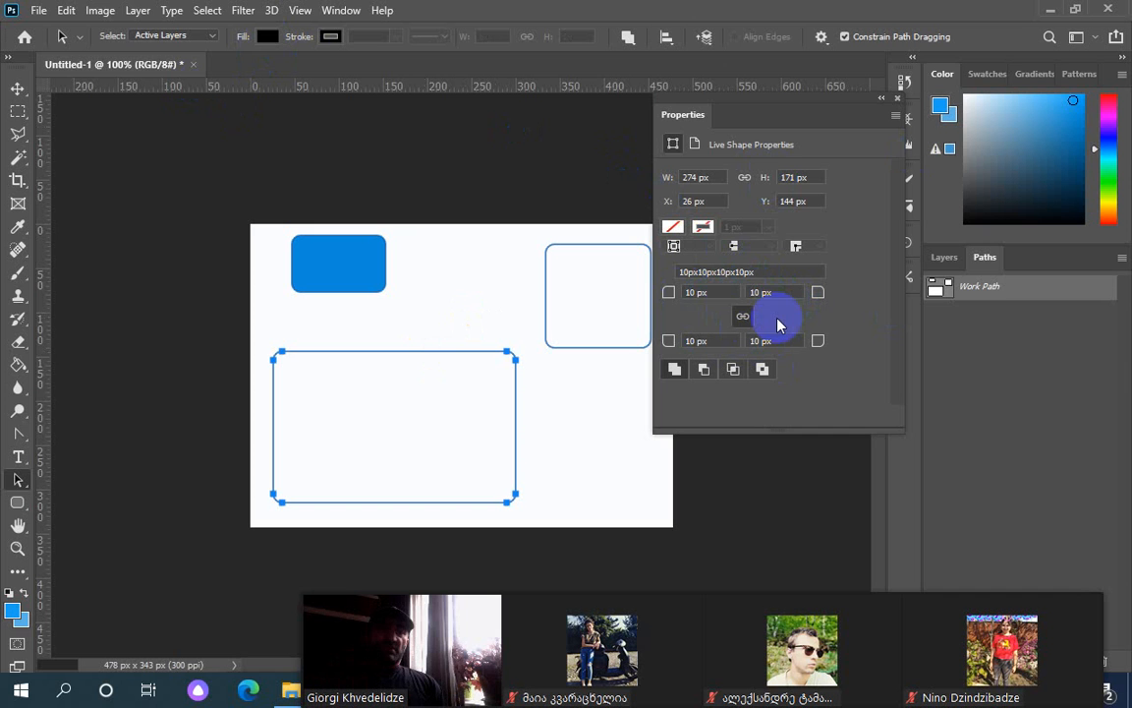
{"action": "left_click", "coordinate": [691, 292]}
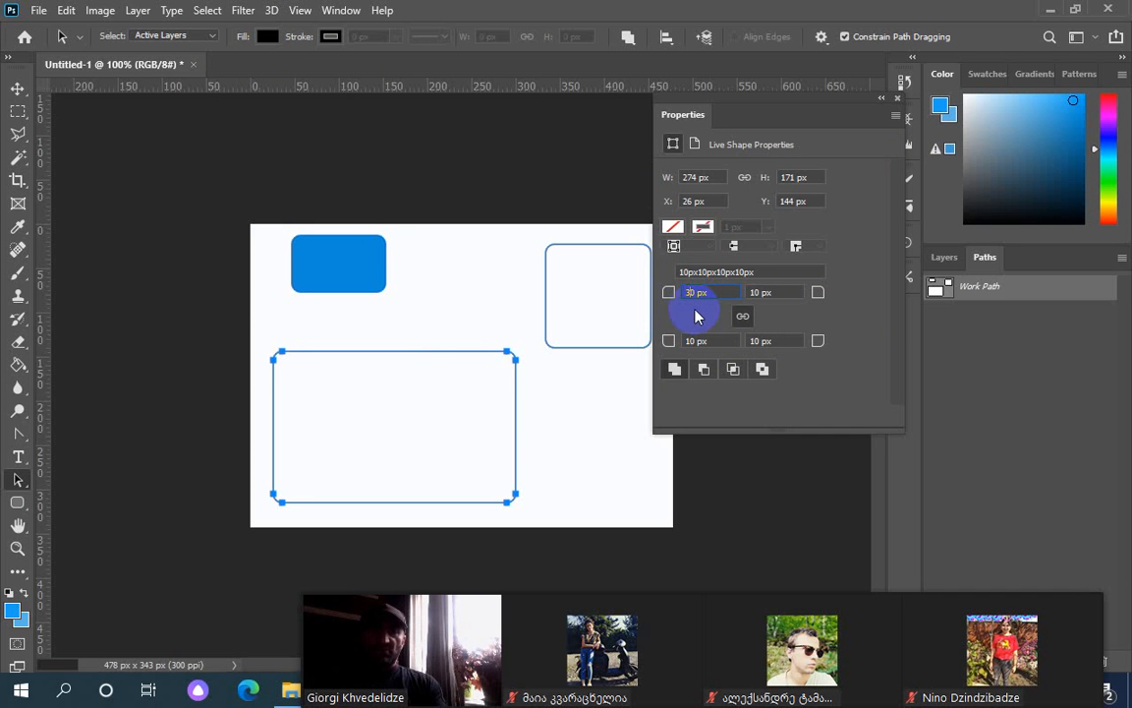
{"action": "key", "text": "Return"}
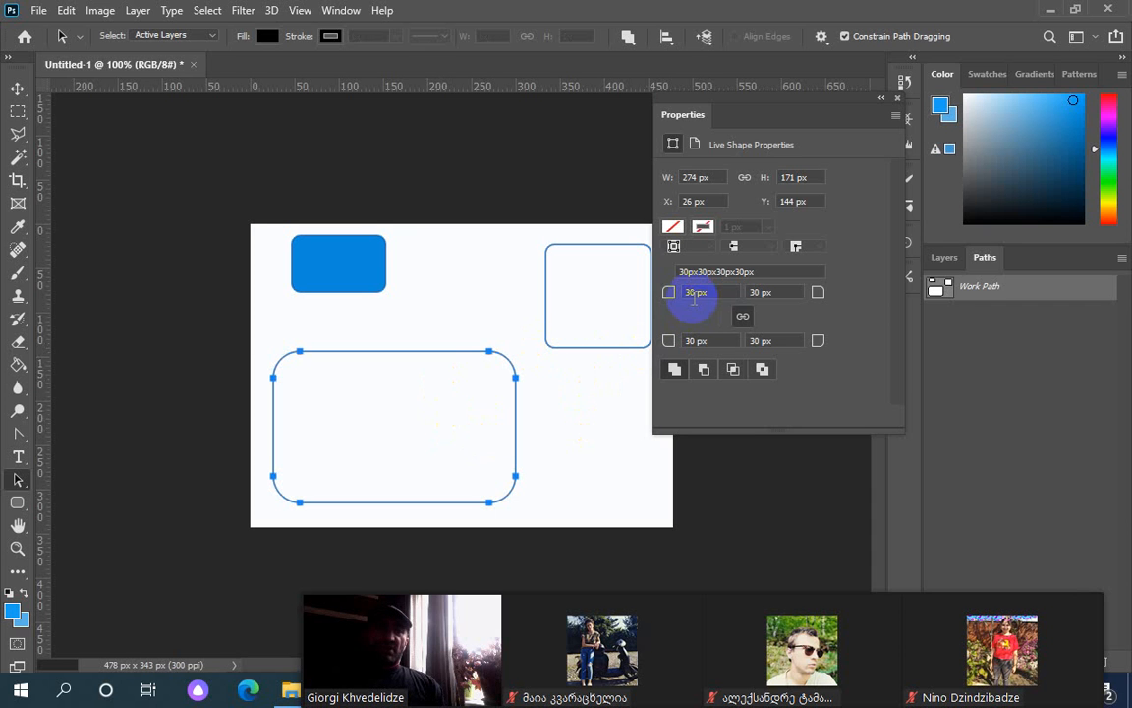
{"action": "left_click", "coordinate": [741, 314]}
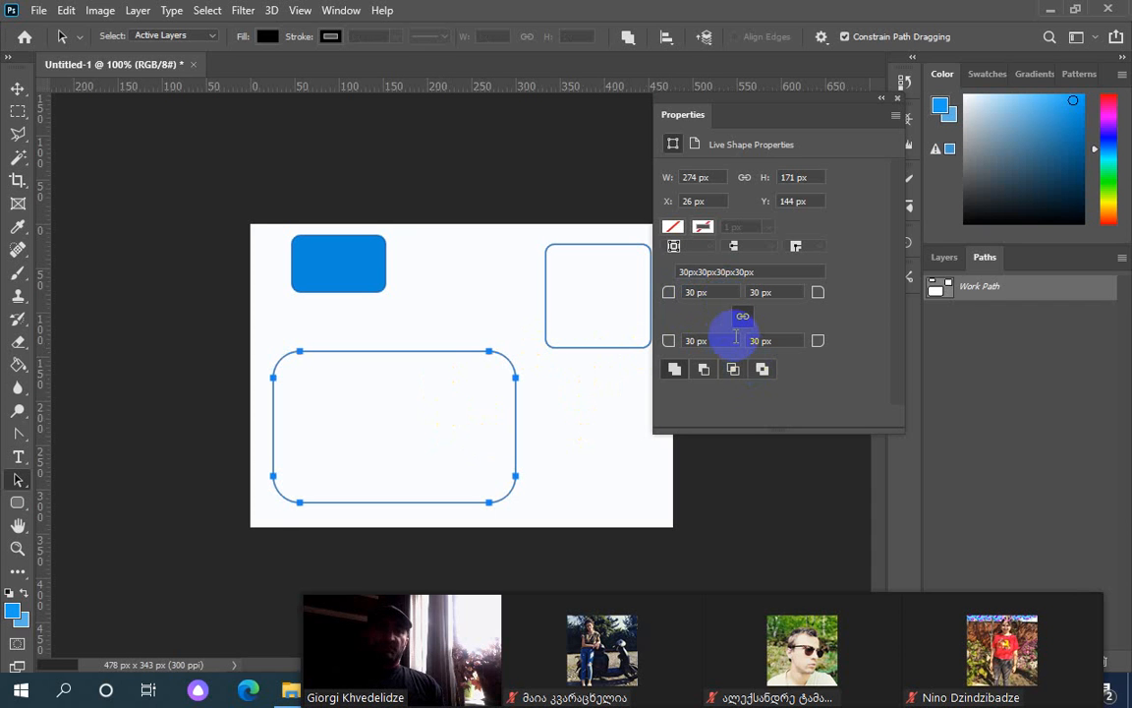
{"action": "key", "text": "ctrl+z"}
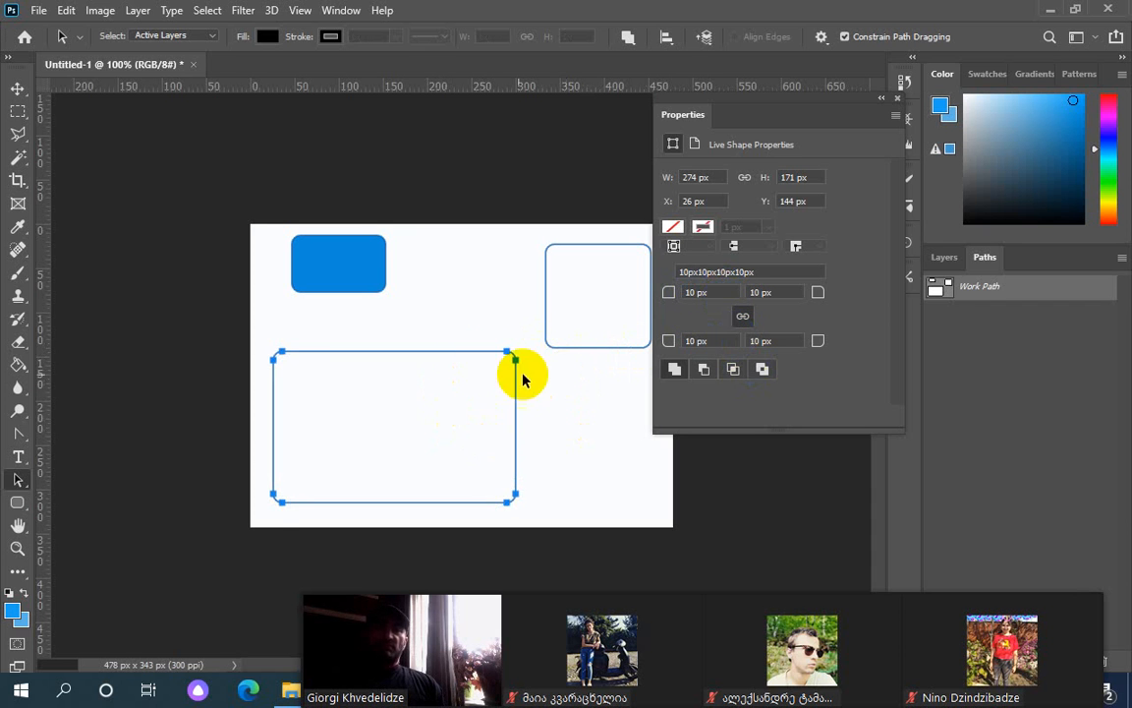
Unlink the corner radii and set the large rectangle's corners to 50, 30, 30 and 70 px
{"action": "left_click", "coordinate": [738, 321]}
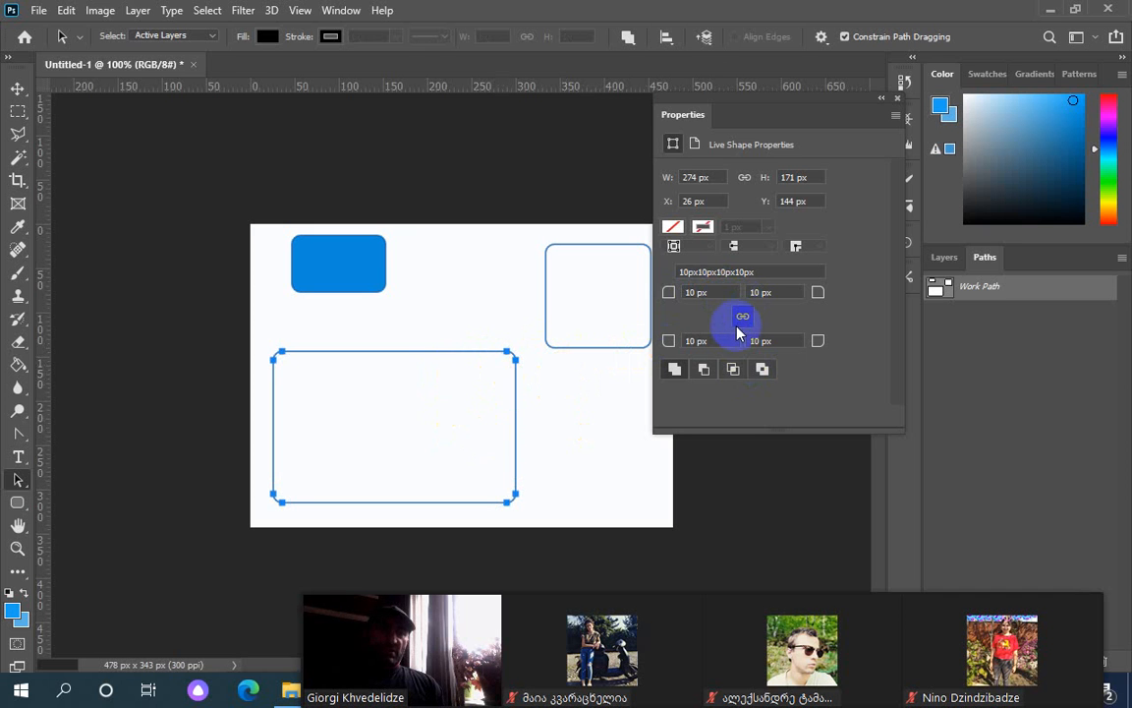
{"action": "left_click", "coordinate": [680, 294]}
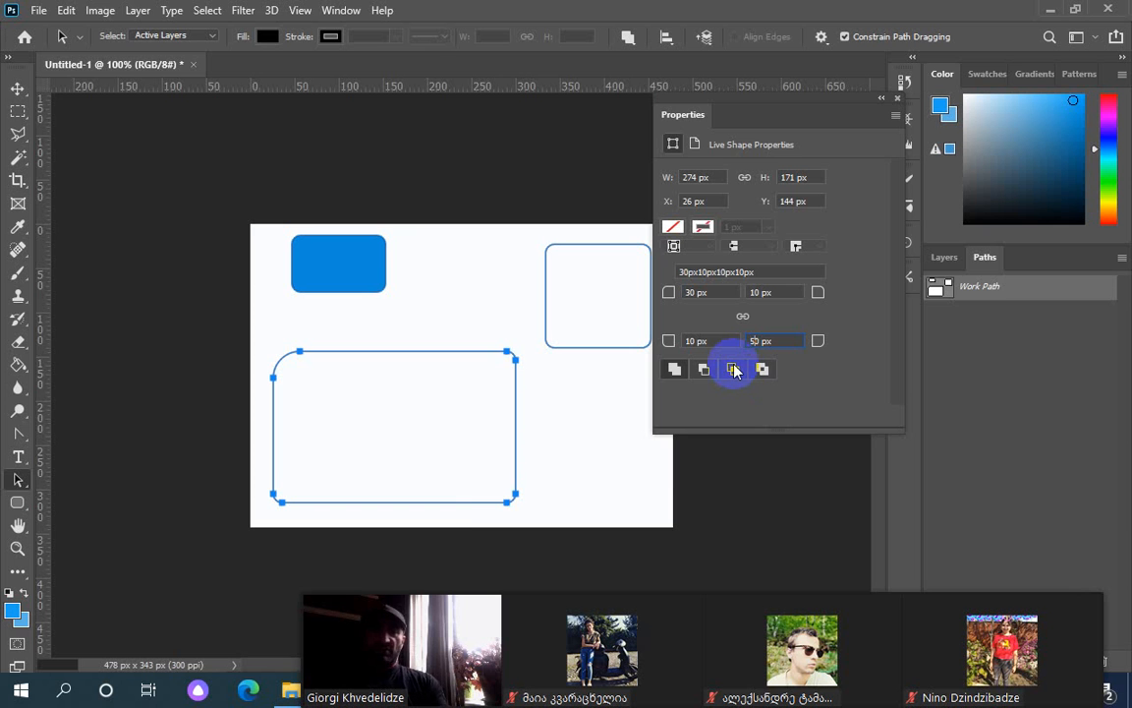
{"action": "key", "text": "Return"}
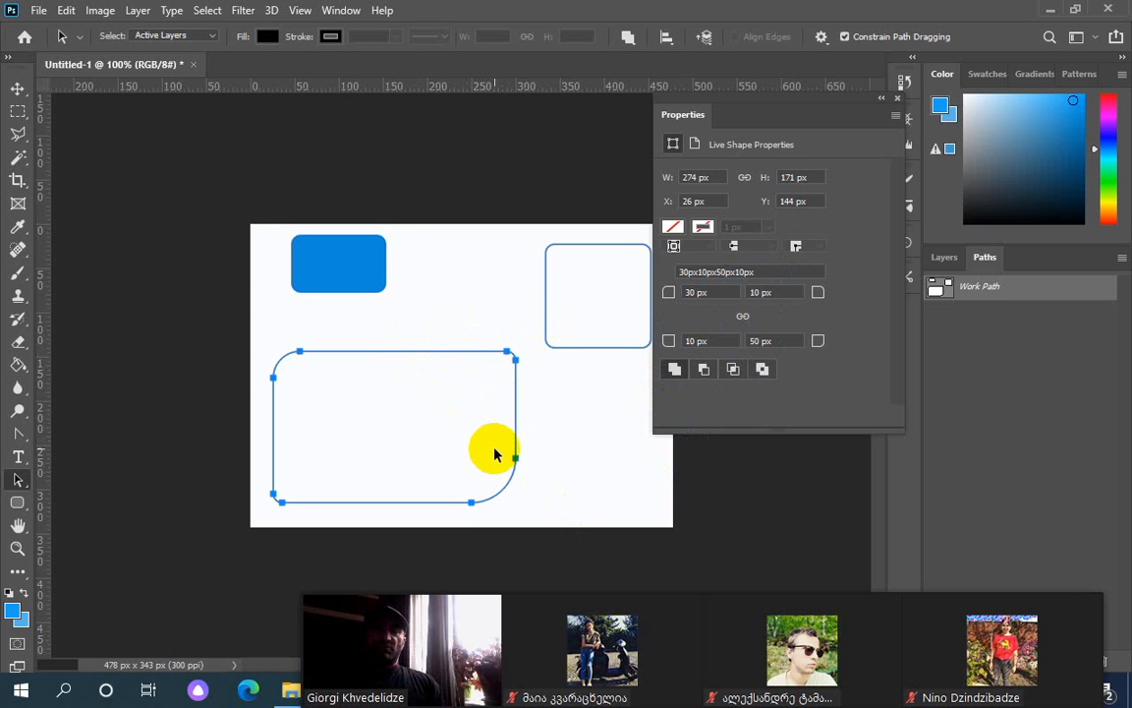
{"action": "left_click", "coordinate": [745, 320]}
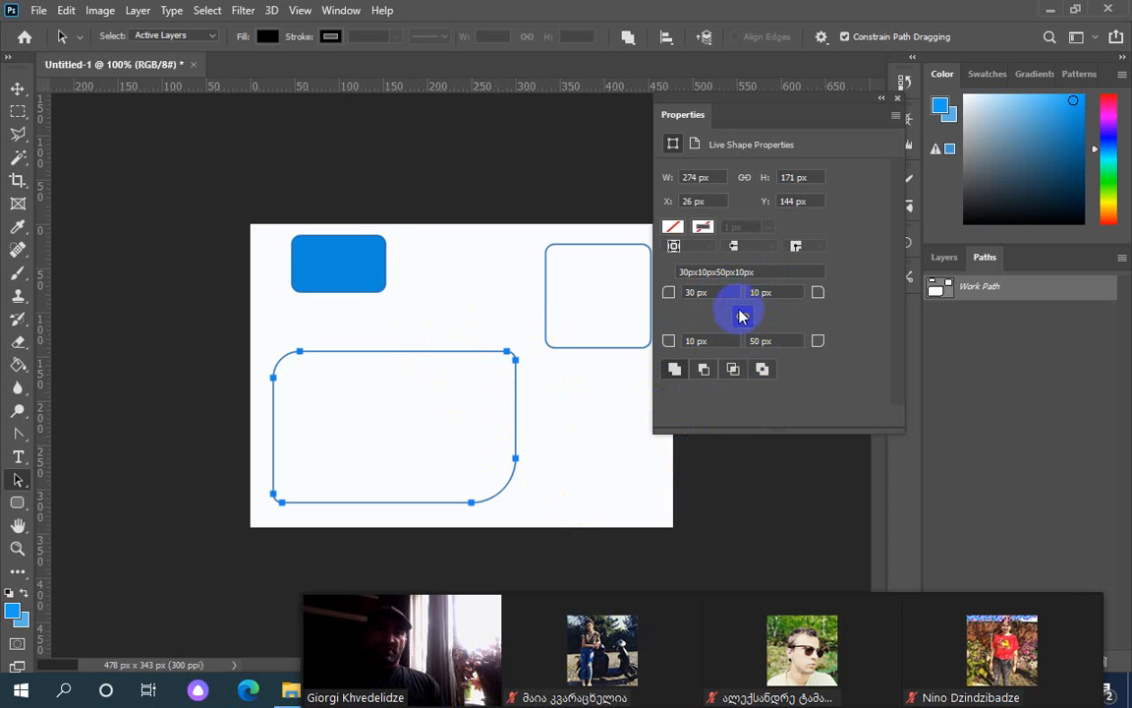
{"action": "left_click", "coordinate": [688, 292]}
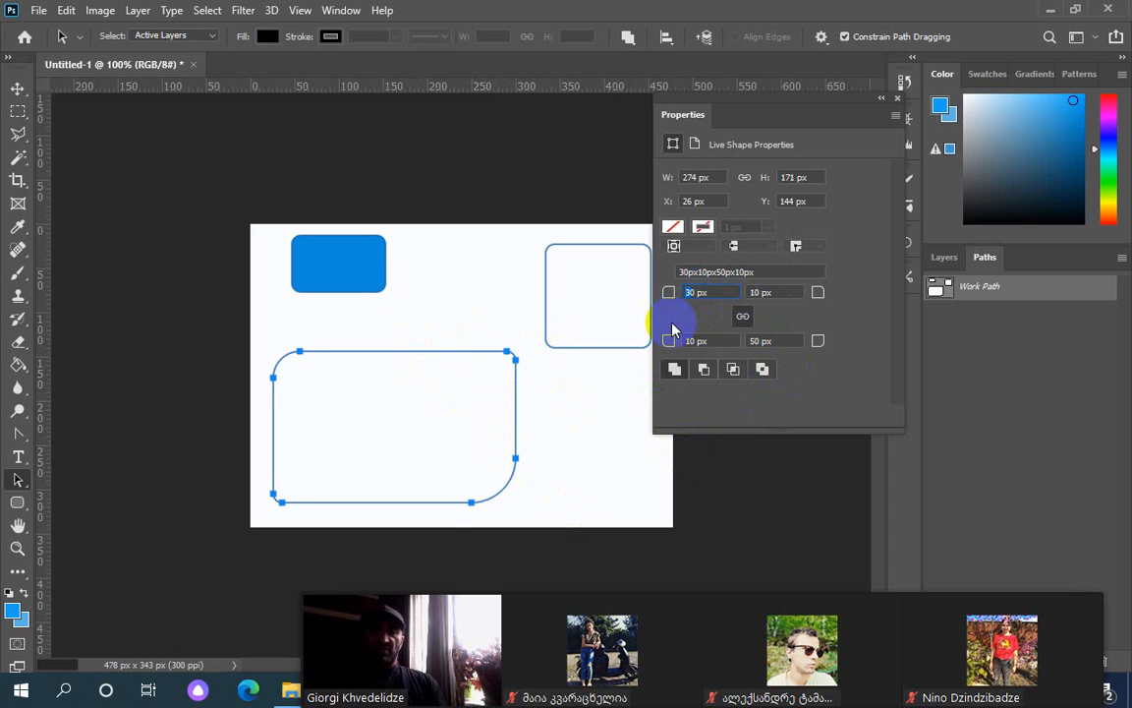
{"action": "key", "text": "Return"}
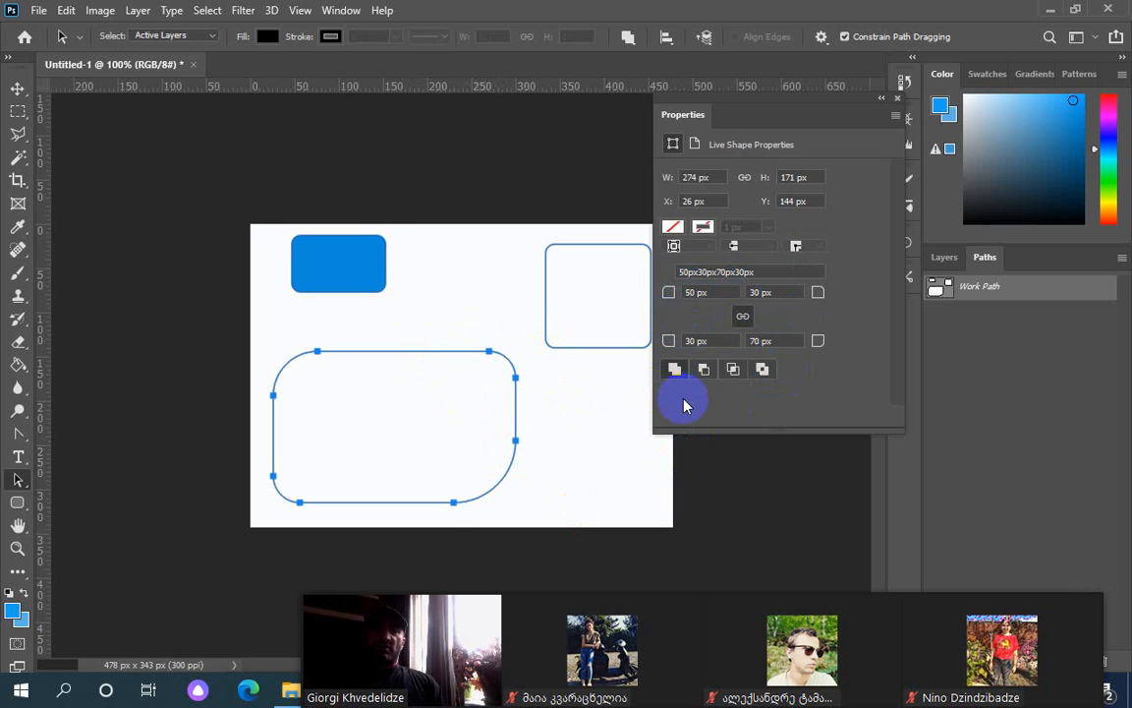
{"action": "left_click", "coordinate": [599, 305]}
With the Path Selection Tool, move the small rounded square about 33 px left to X 301
{"action": "right_click", "coordinate": [12, 484]}
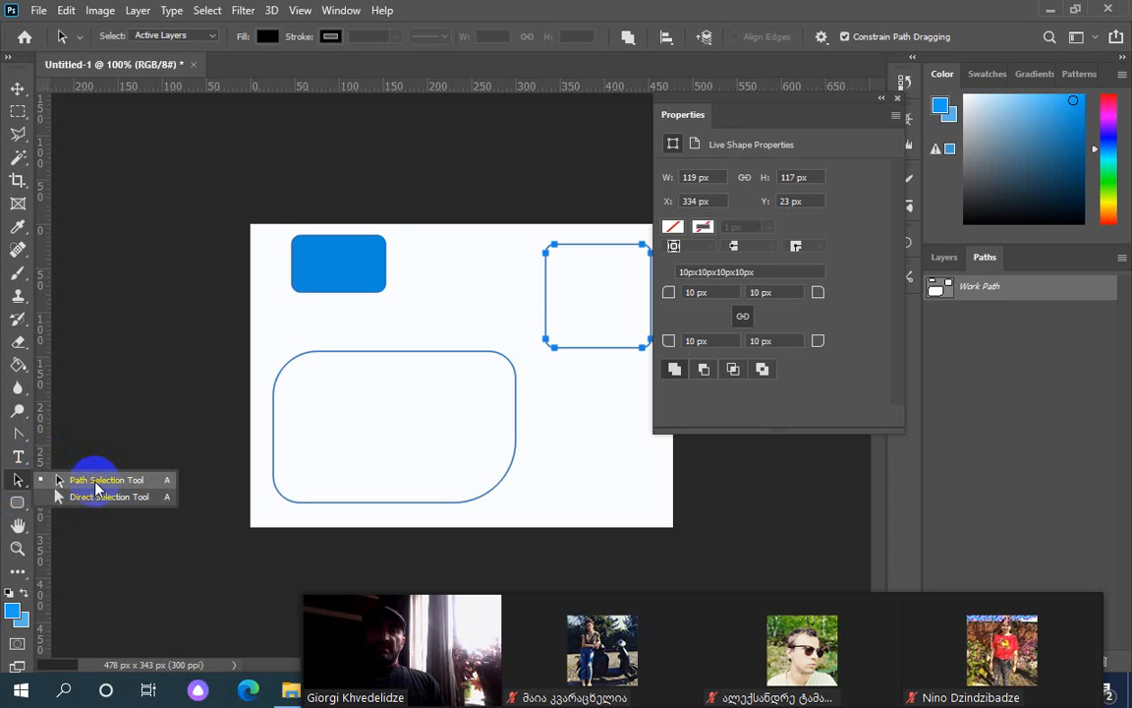
{"action": "left_click", "coordinate": [96, 482]}
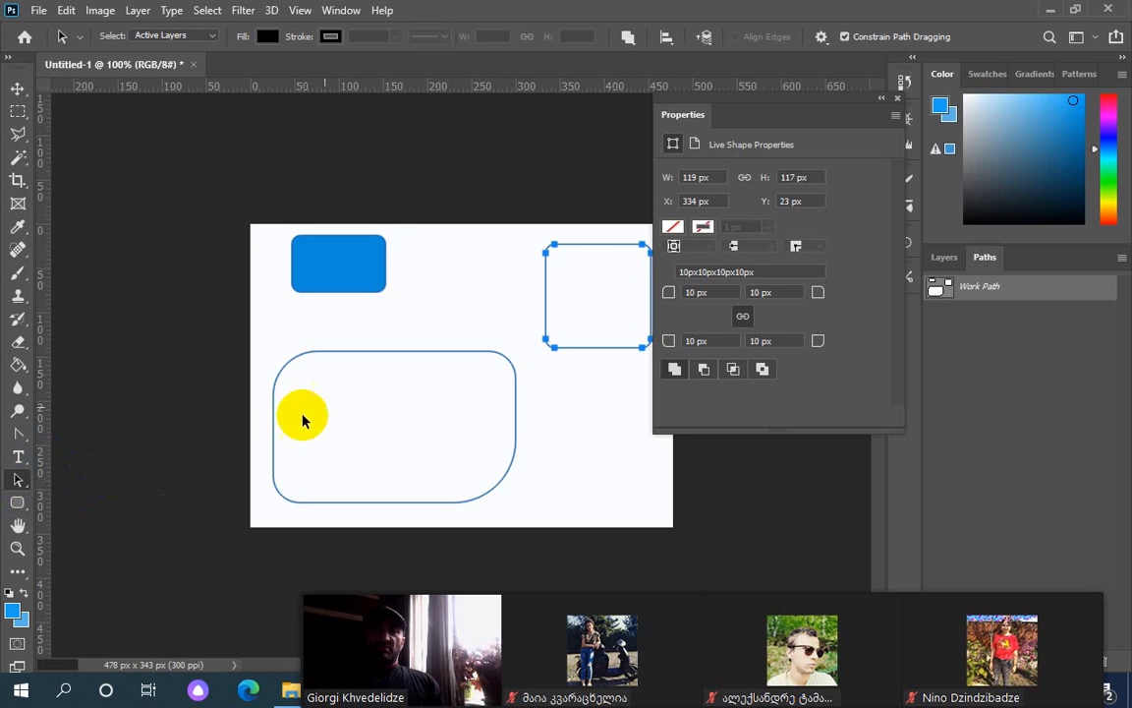
{"action": "left_click", "coordinate": [542, 244]}
{"action": "left_click_drag", "start_coordinate": [542, 244], "coordinate": [510, 244]}
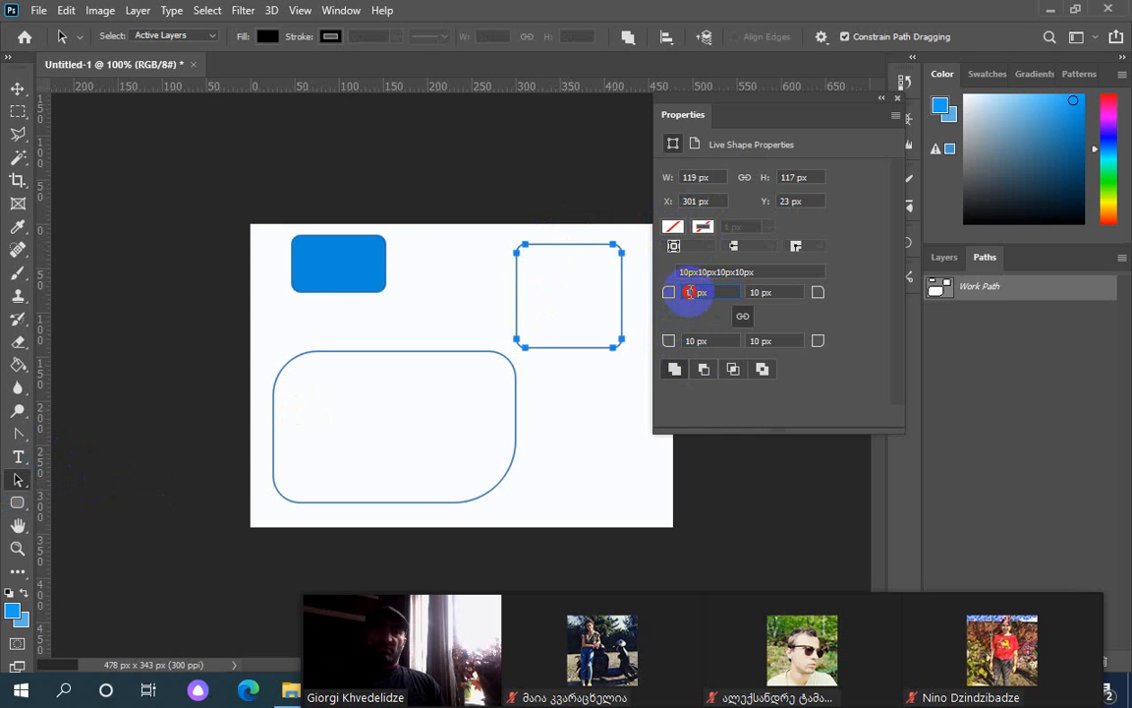
Try 40 px and a percentage corner radius, dismiss the invalid-entry error, and keep 10 px corners
{"action": "double_click", "coordinate": [691, 292]}
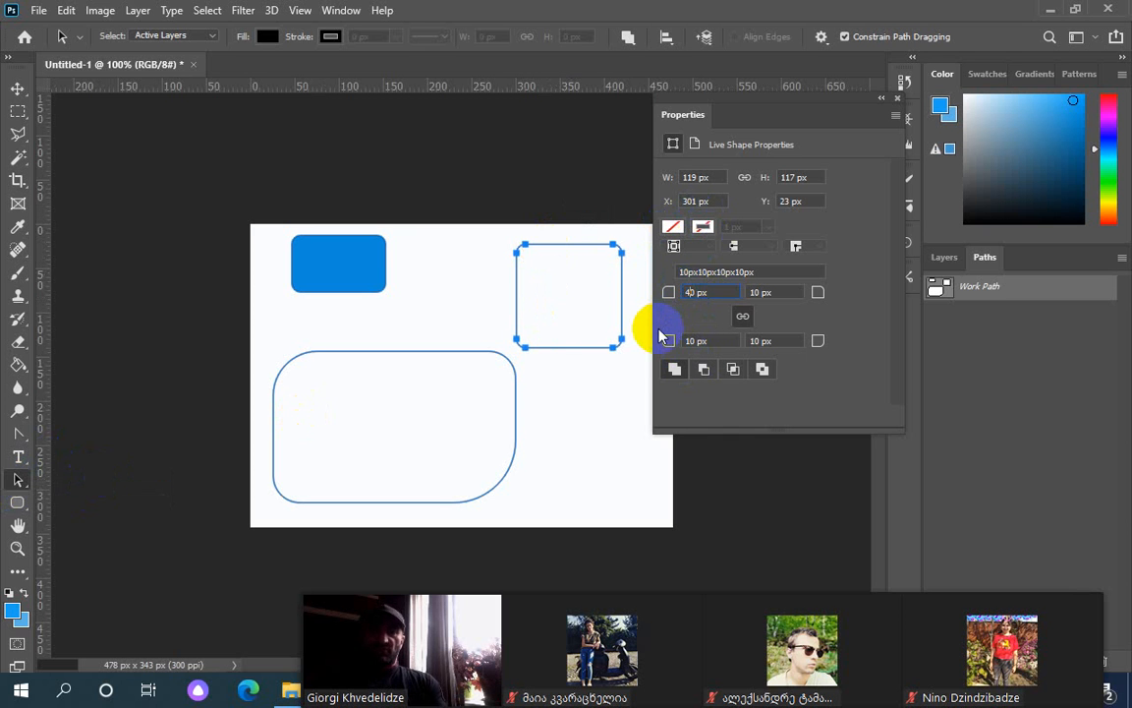
{"action": "type", "text": "40"}
{"action": "key", "text": "Return"}
{"action": "double_click", "coordinate": [693, 292]}
{"action": "type", "text": "10"}
{"action": "key", "text": "Return"}
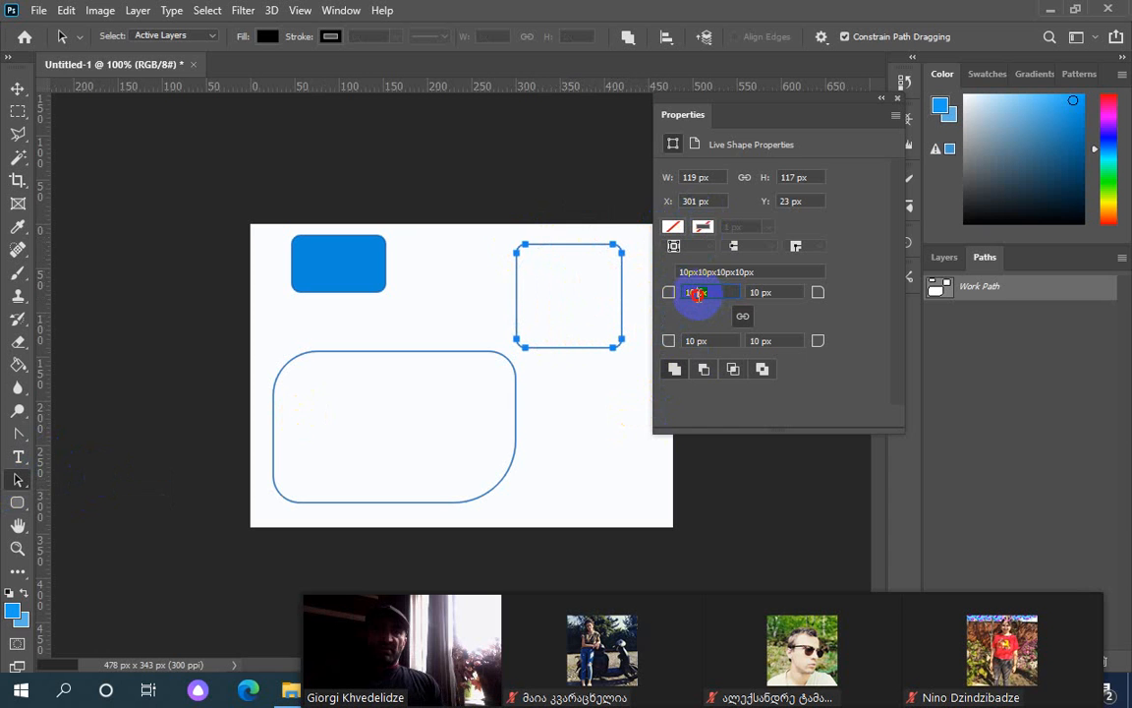
{"action": "left_click_drag", "start_coordinate": [697, 293], "coordinate": [728, 337]}
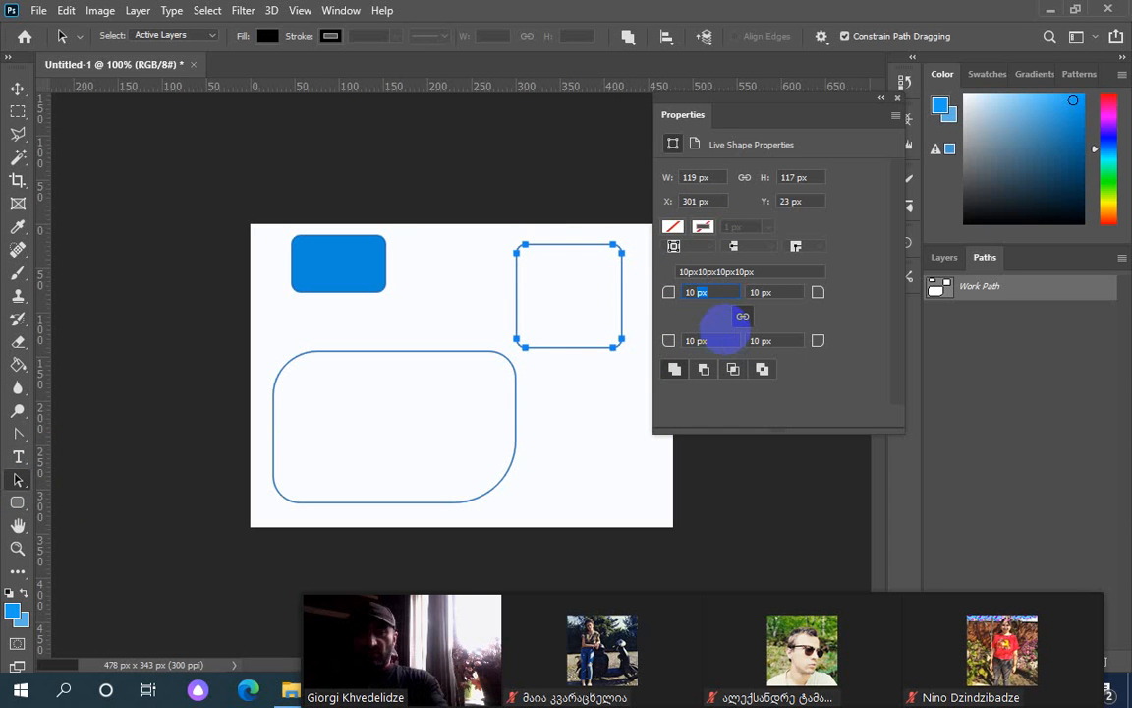
{"action": "left_click", "coordinate": [649, 295]}
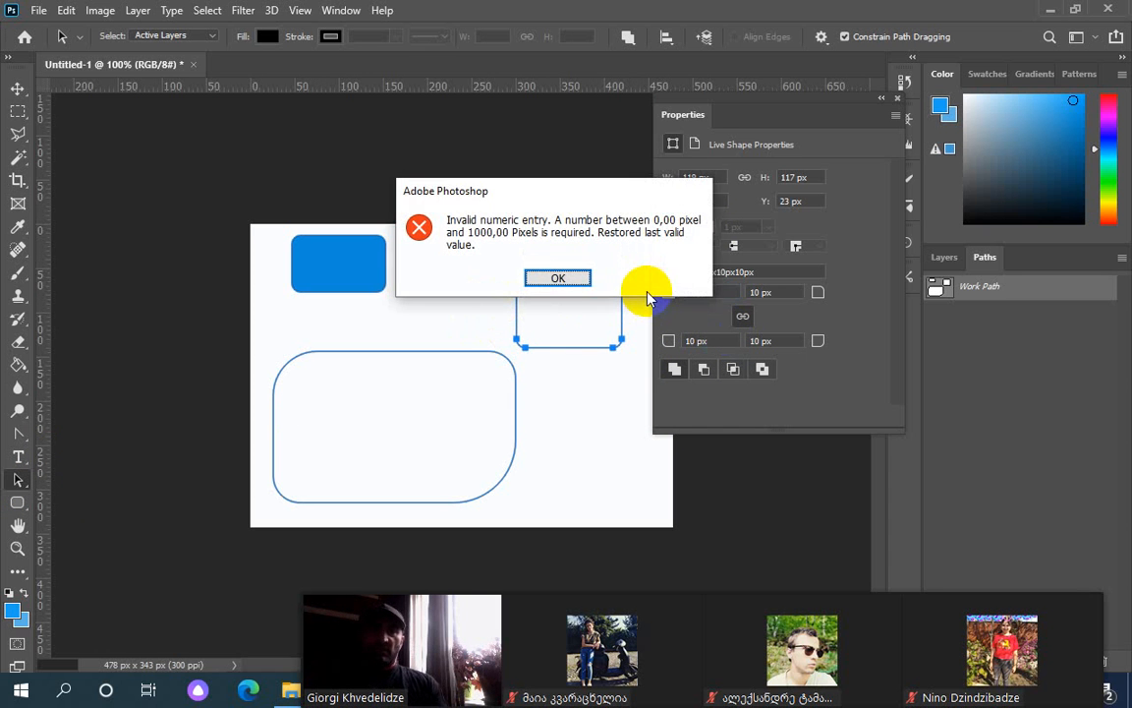
{"action": "left_click", "coordinate": [558, 279]}
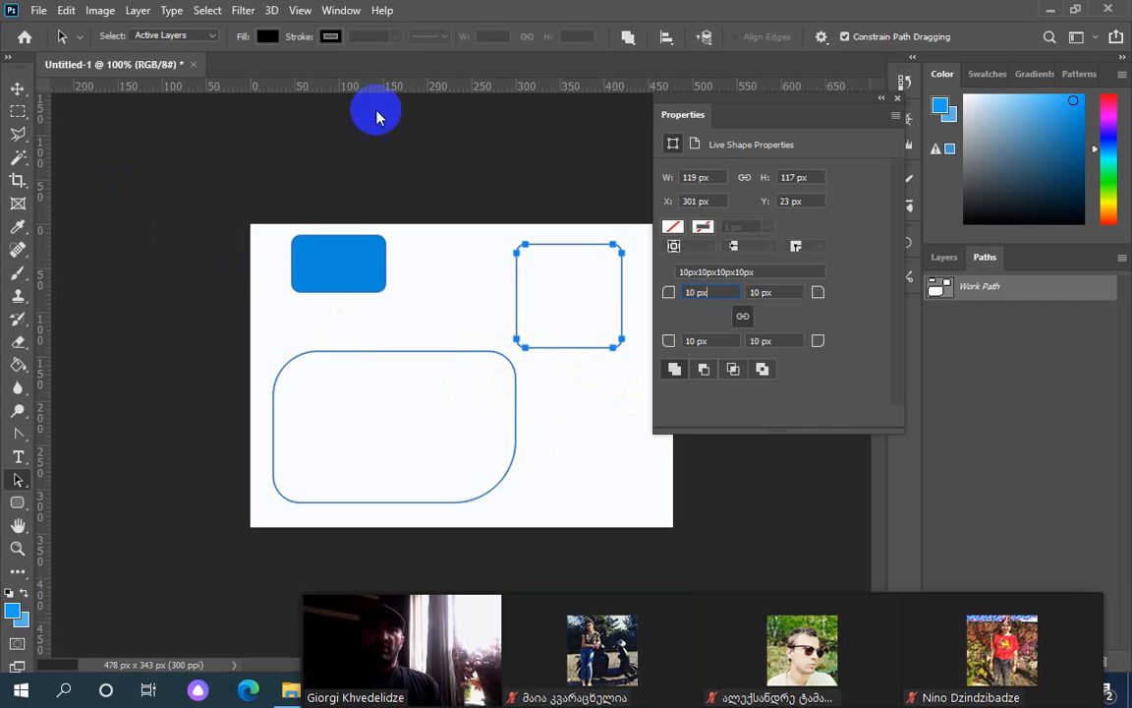
Delete the top-right rounded square, accepting conversion of the live shape to a regular path
{"action": "left_click_drag", "start_coordinate": [836, 114], "coordinate": [950, 53]}
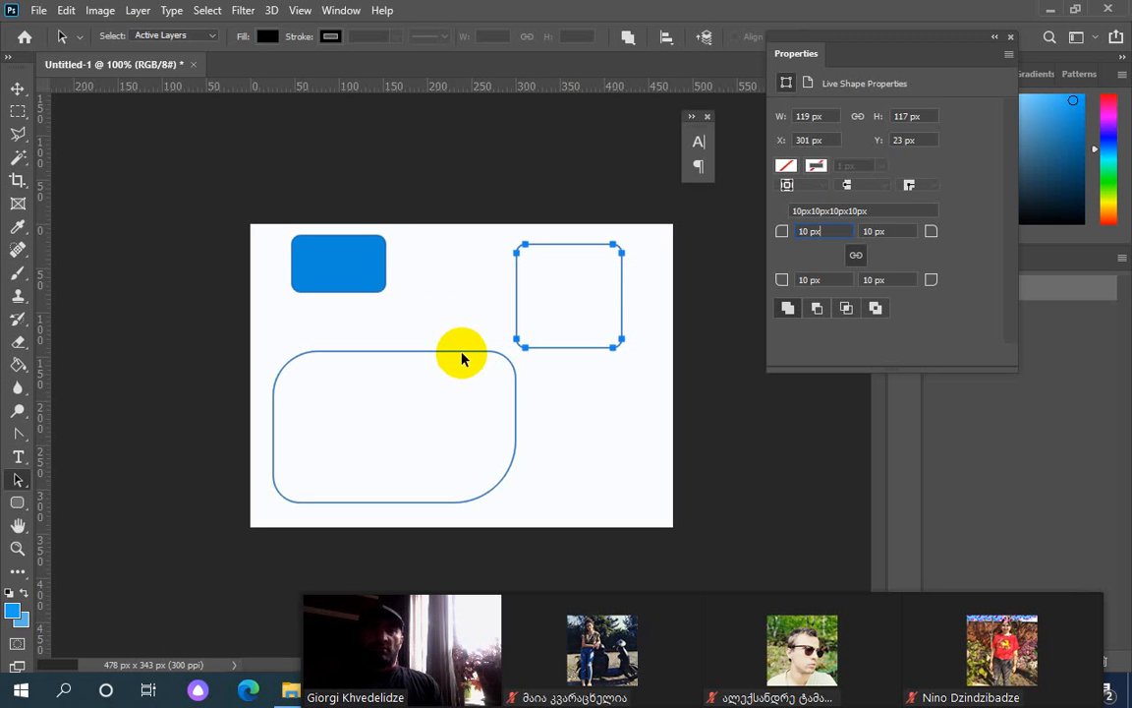
{"action": "left_click", "coordinate": [359, 269]}
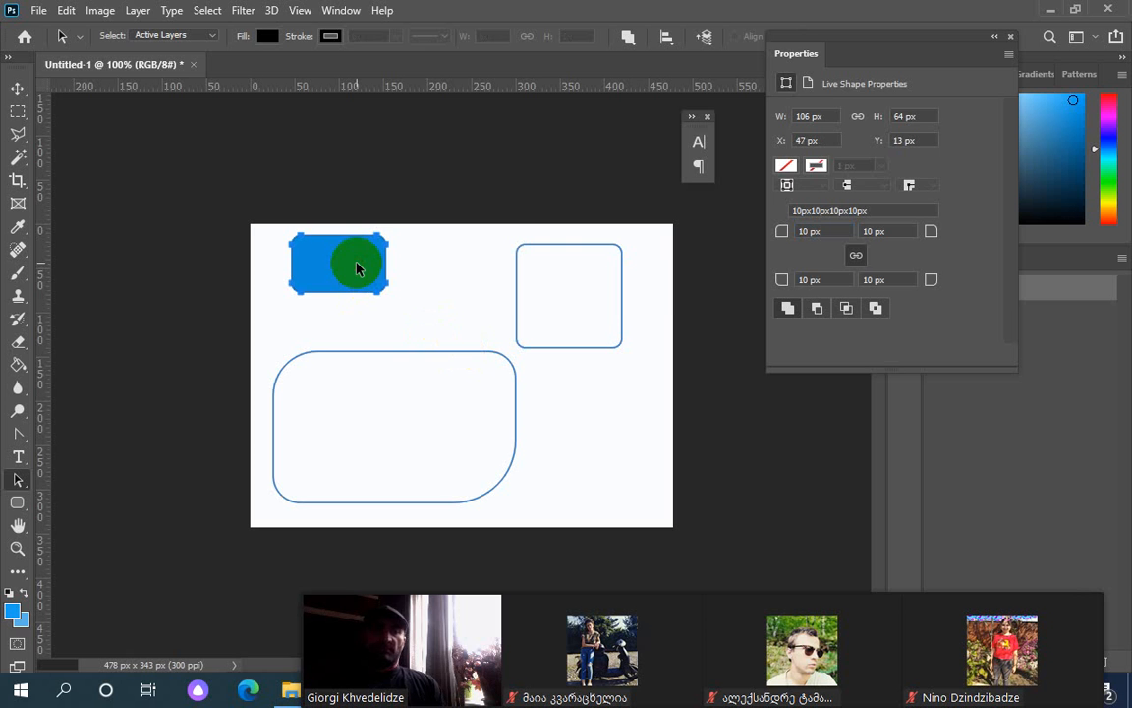
{"action": "left_click", "coordinate": [517, 263]}
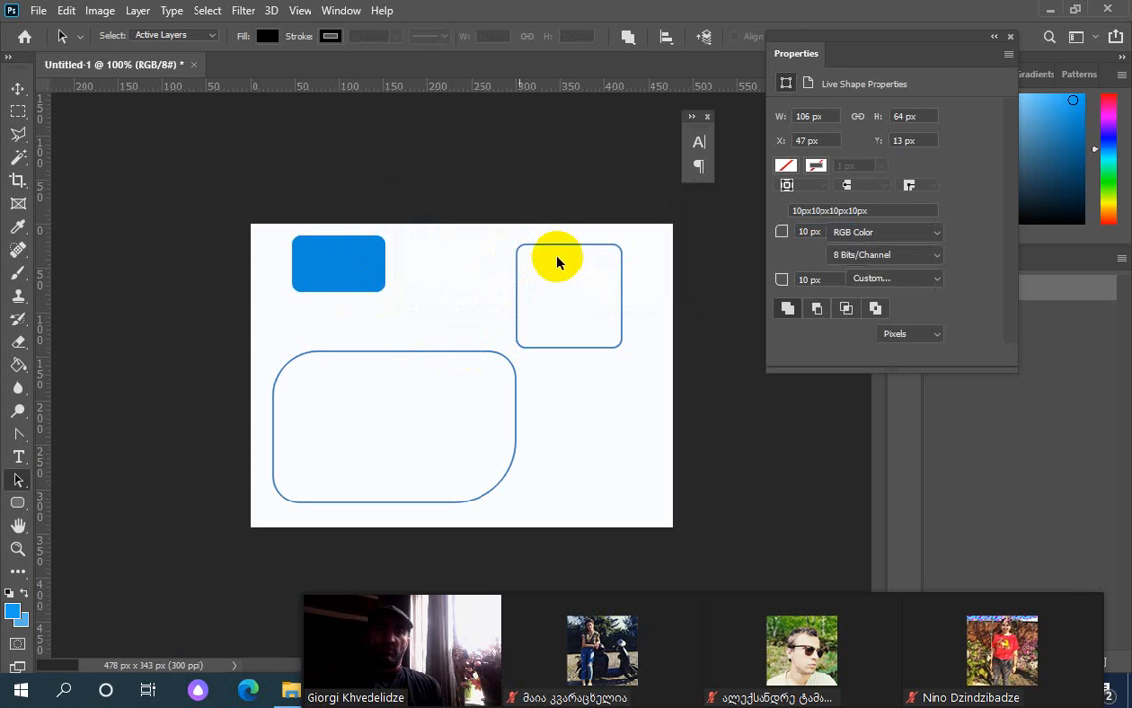
{"action": "left_click", "coordinate": [555, 245]}
{"action": "key", "text": "Delete"}
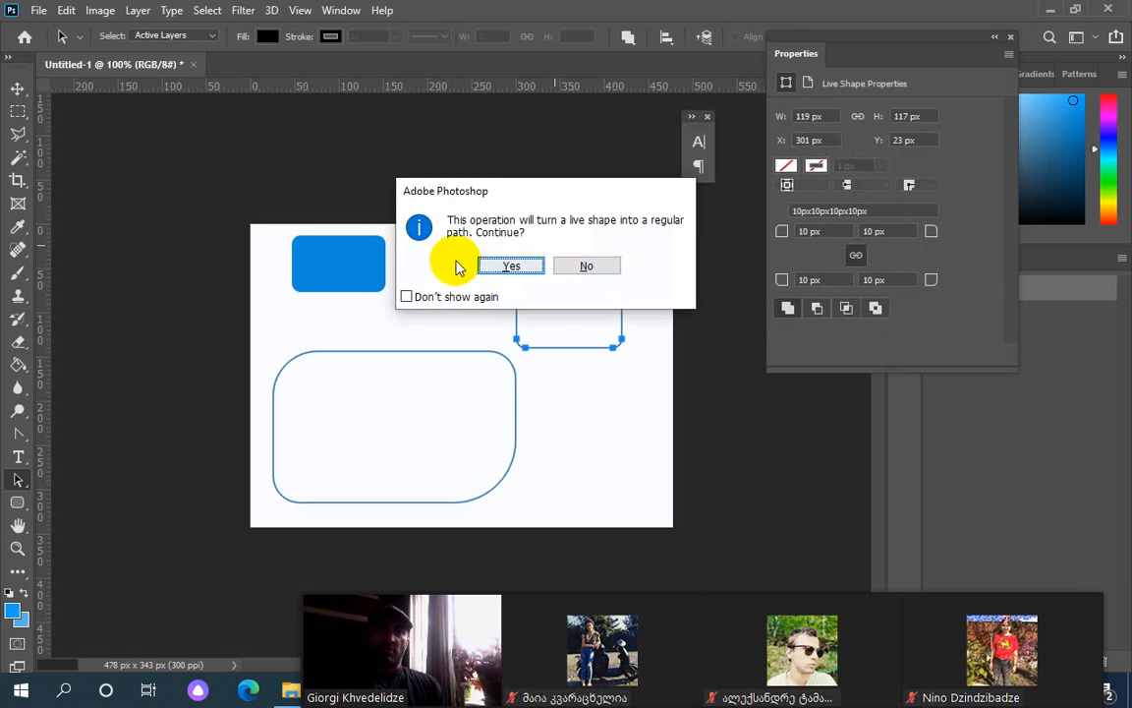
{"action": "left_click", "coordinate": [507, 265]}
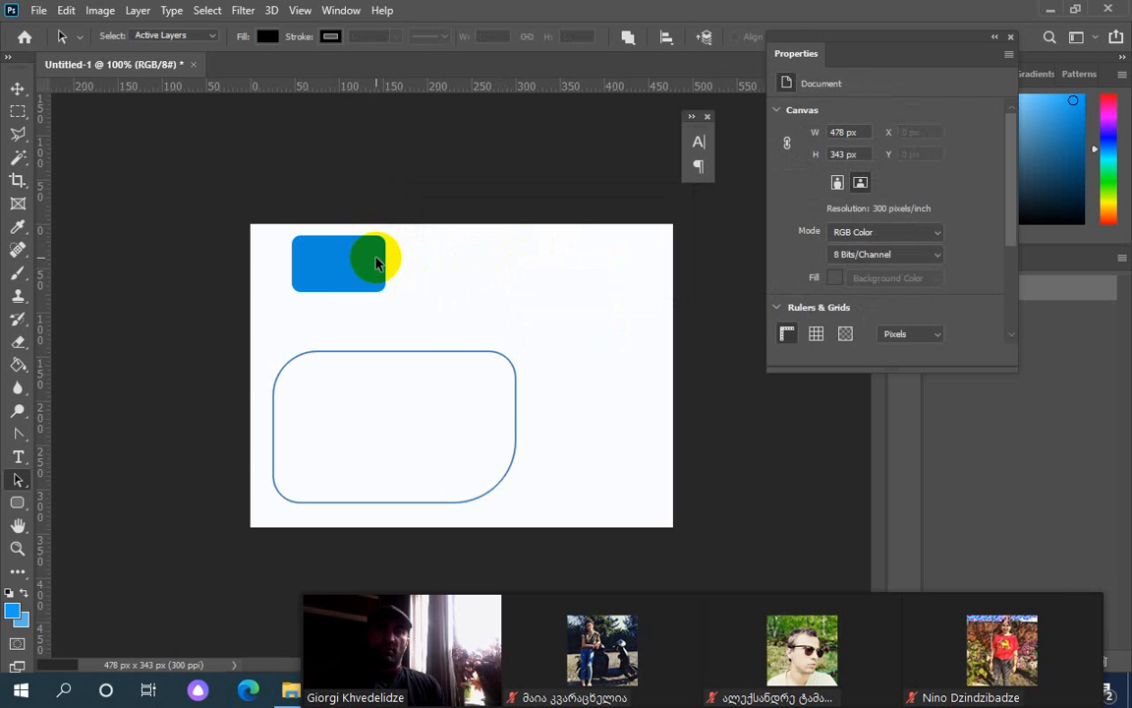
Delete the large lower-left rounded outline and close the Properties panel
{"action": "key", "text": "Delete"}
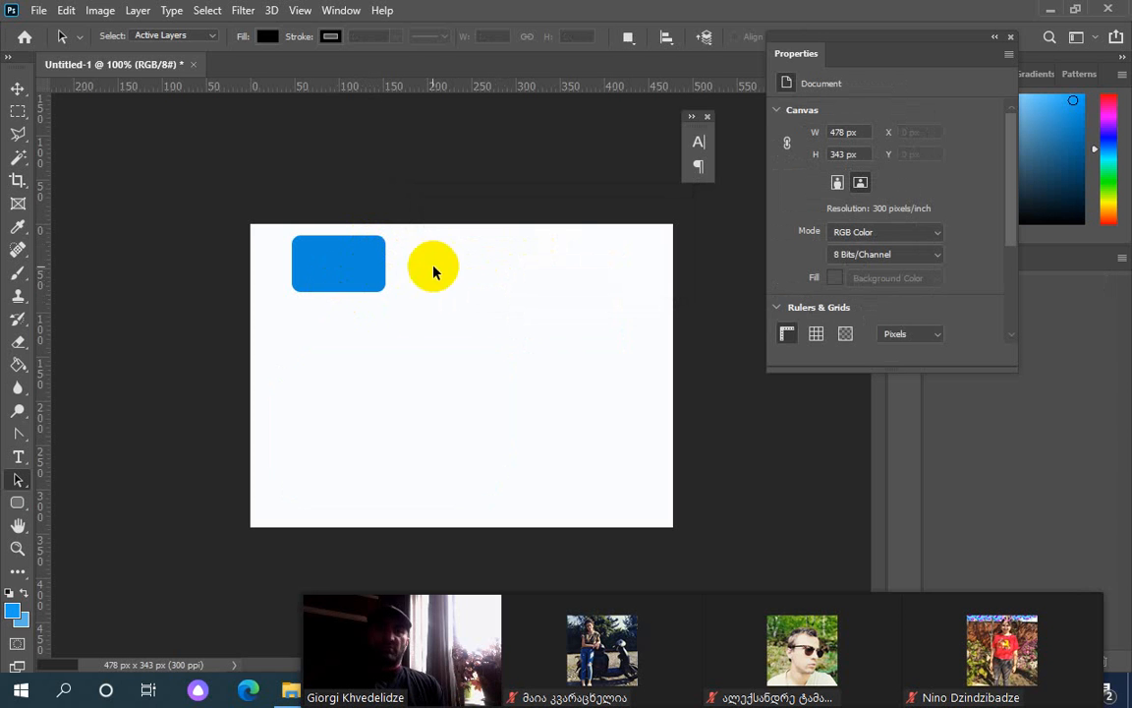
{"action": "left_click", "coordinate": [1011, 39]}
{"action": "left_click_drag", "start_coordinate": [351, 263], "coordinate": [456, 322]}
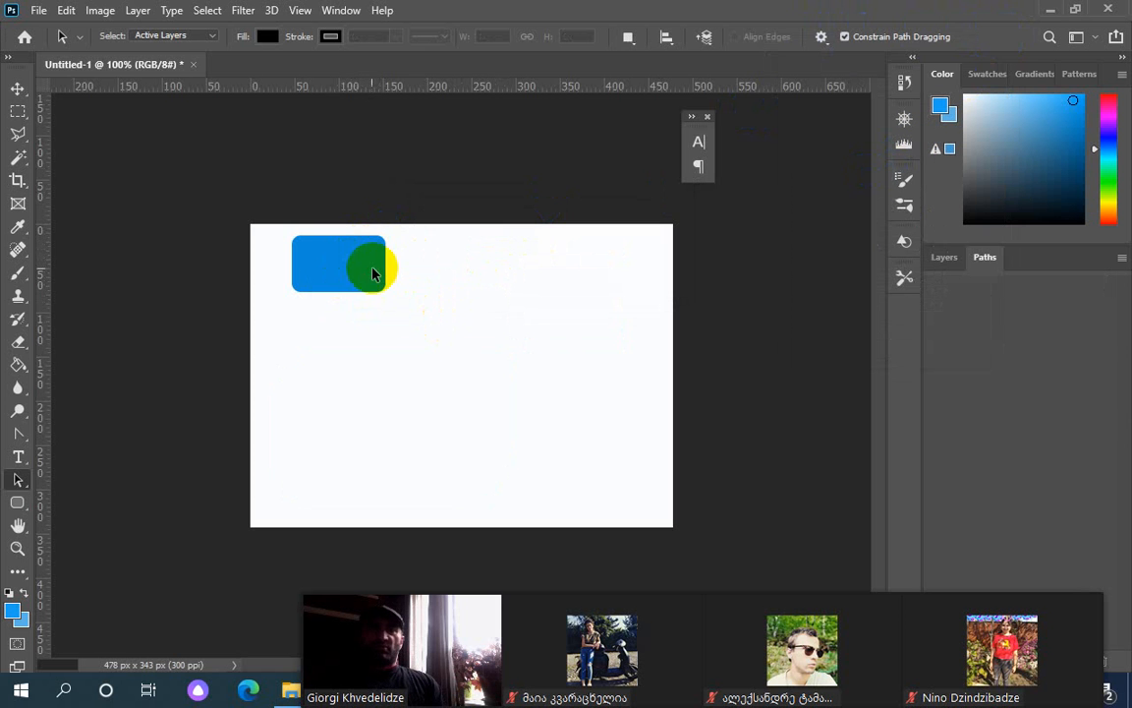
Convert the locked Background into Layer 0 and add an empty Layer 1 above it
{"action": "left_click", "coordinate": [946, 259]}
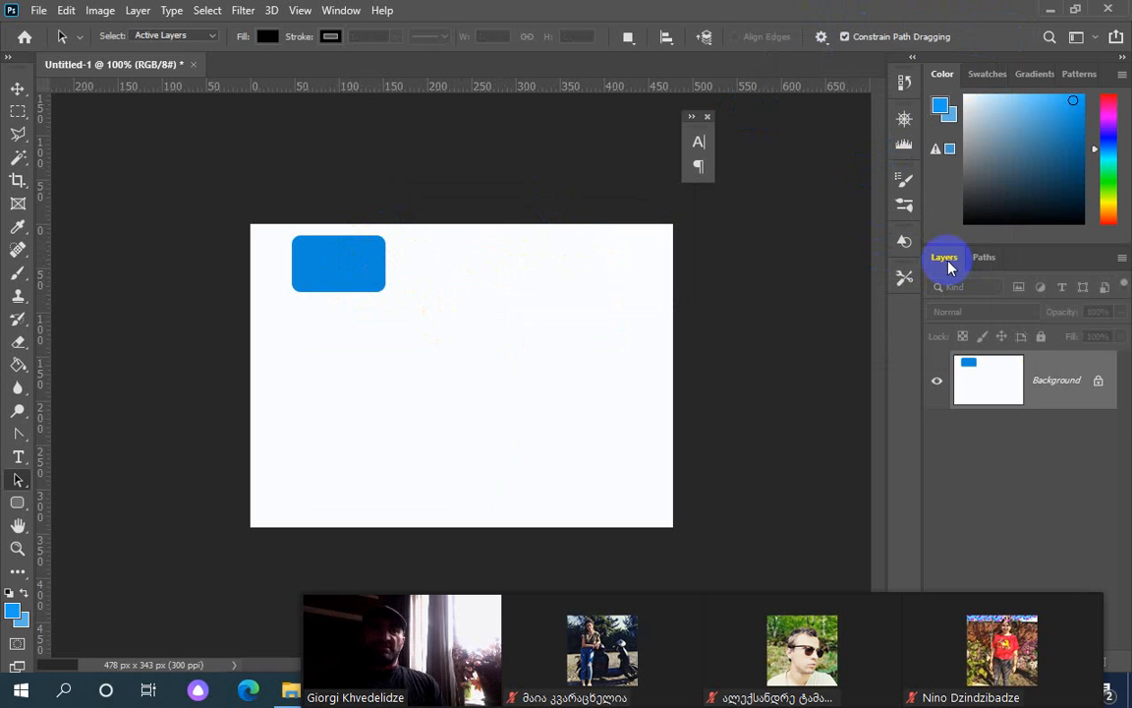
{"action": "double_click", "coordinate": [1053, 382]}
{"action": "left_click", "coordinate": [704, 195]}
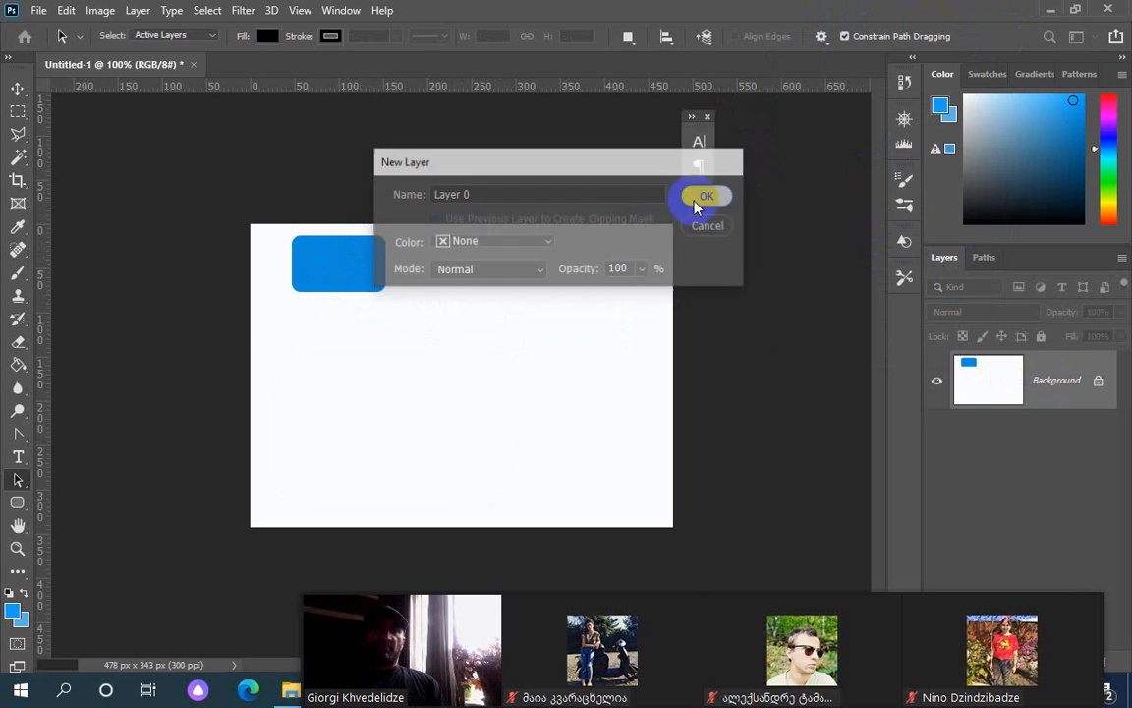
{"action": "left_click_drag", "start_coordinate": [380, 281], "coordinate": [382, 285]}
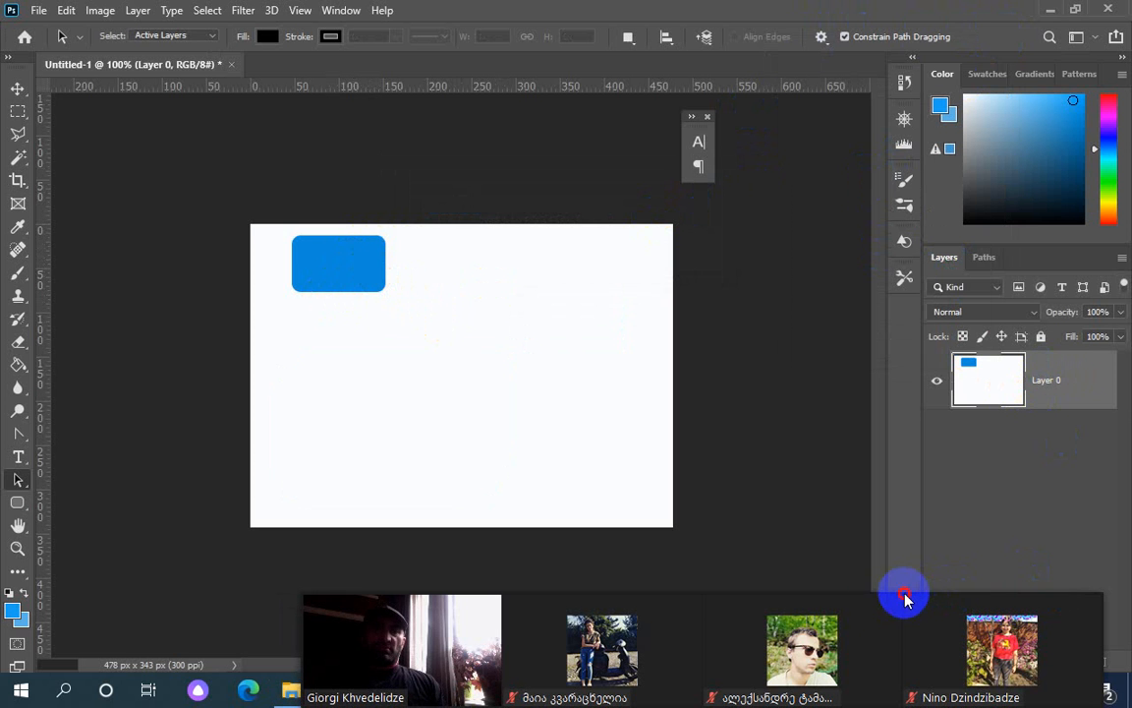
{"action": "left_click_drag", "start_coordinate": [858, 598], "coordinate": [858, 691]}
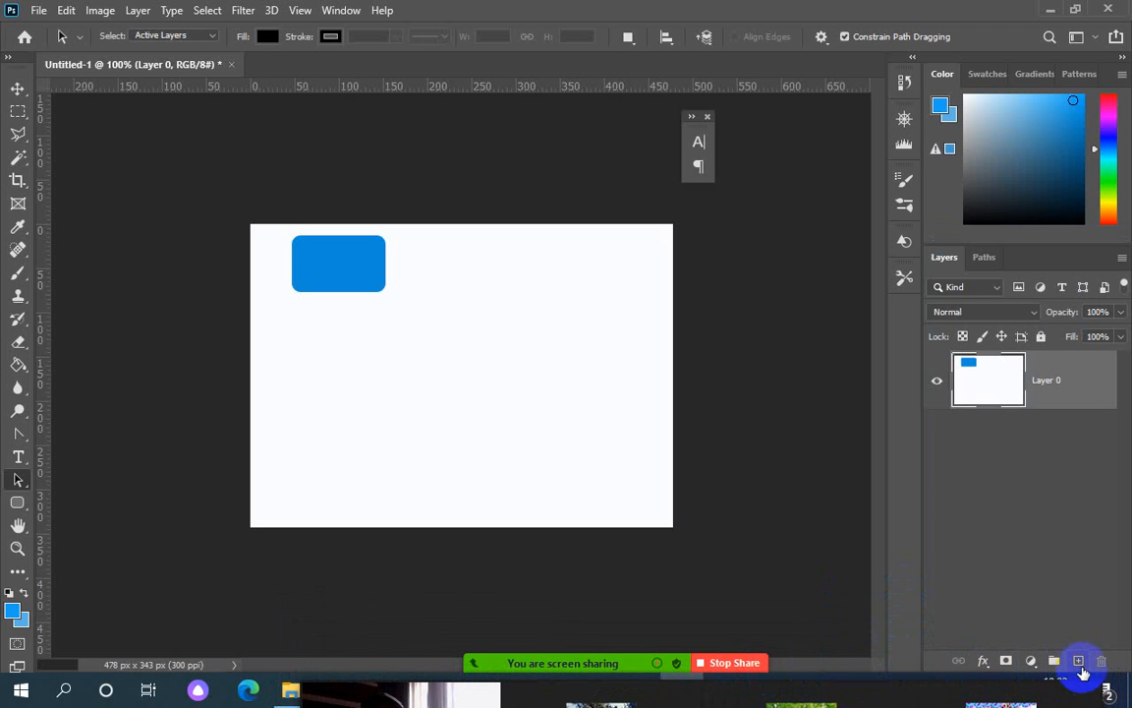
{"action": "left_click", "coordinate": [1078, 660]}
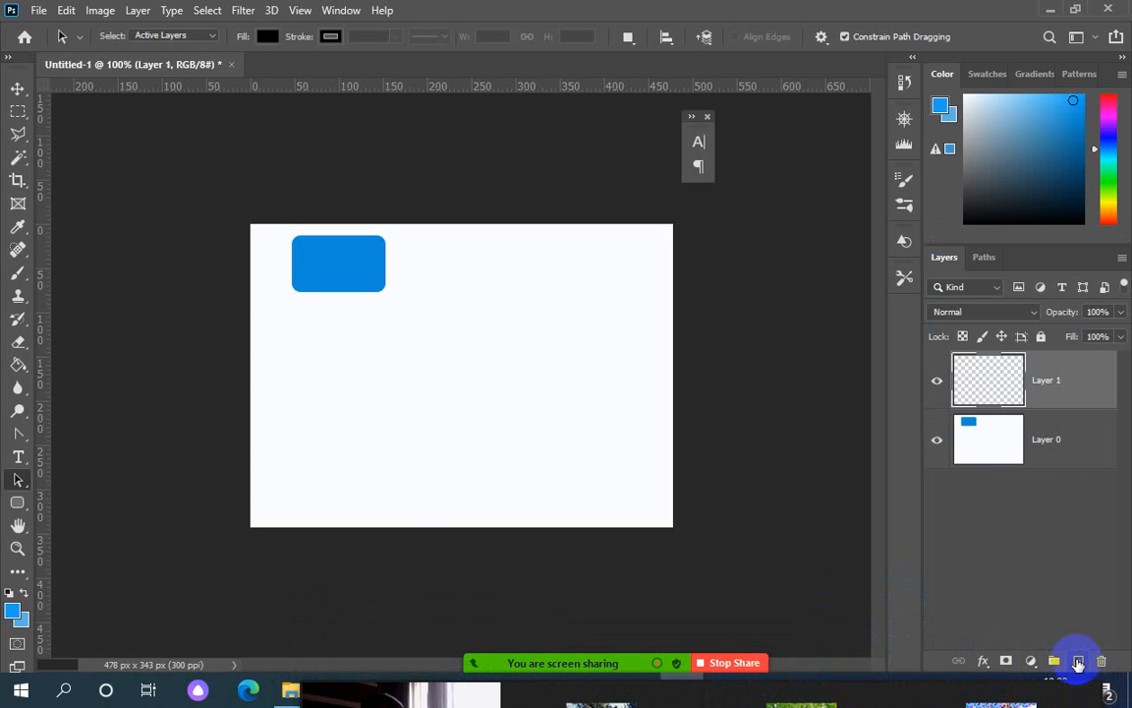
Switch to the Polygon Tool with 5 sides and draw a pentagon near the card's top centre
{"action": "left_click", "coordinate": [24, 509]}
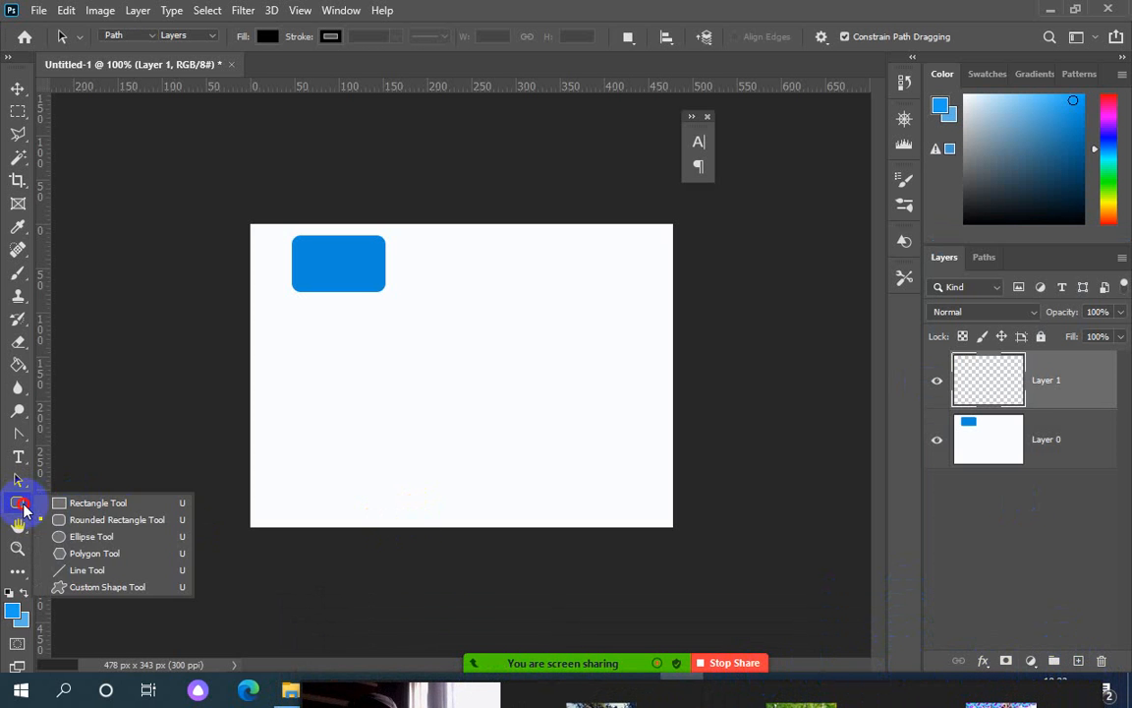
{"action": "left_click", "coordinate": [89, 556]}
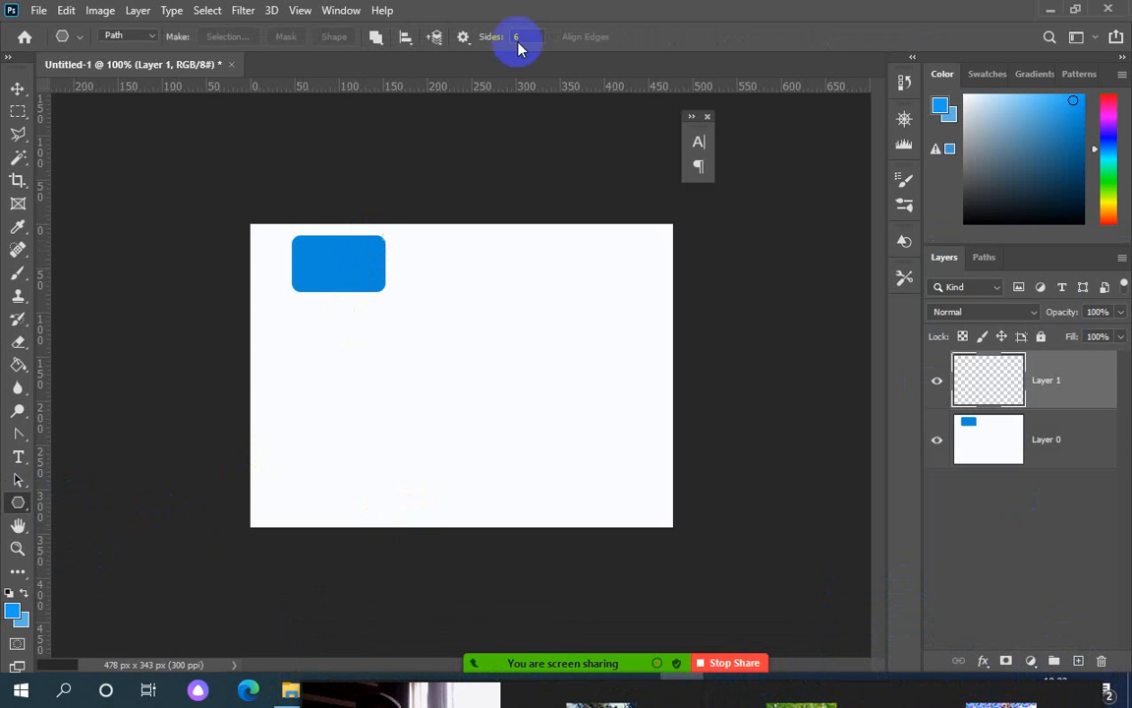
{"action": "left_click_drag", "start_coordinate": [524, 37], "coordinate": [512, 36]}
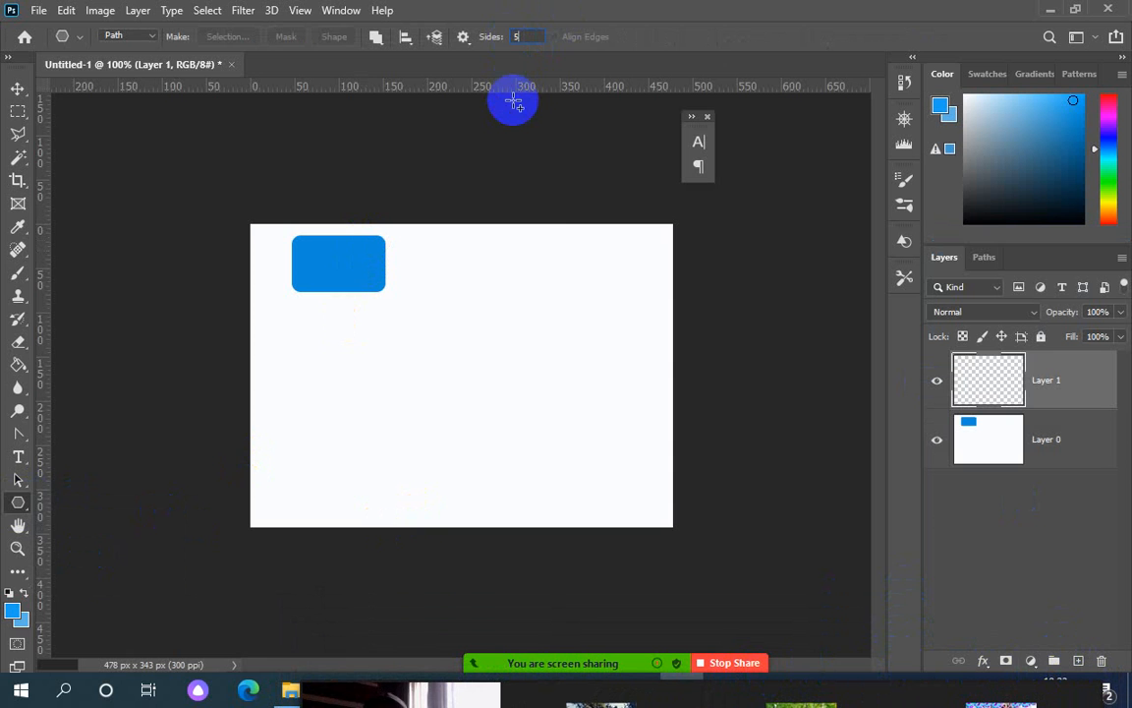
{"action": "left_click_drag", "start_coordinate": [421, 237], "coordinate": [496, 260]}
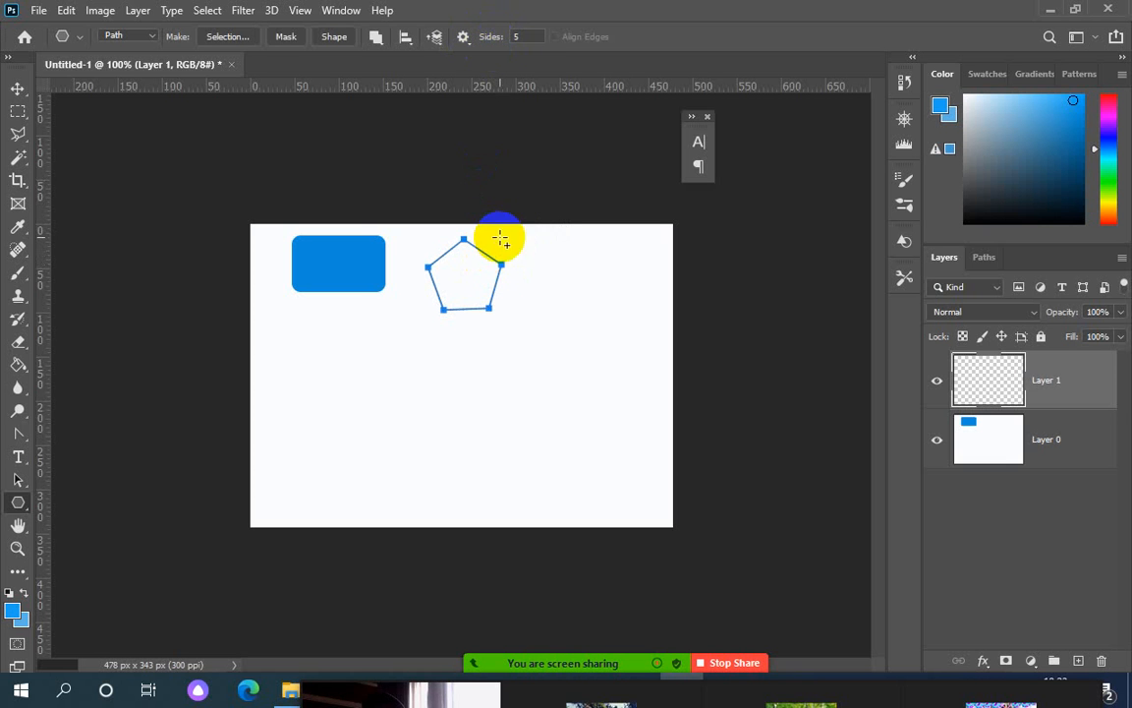
Draw a 3-sided triangle right of the pentagon and a 12-sided polygon on the card's left
{"action": "left_click", "coordinate": [517, 36]}
{"action": "type", "text": "3"}
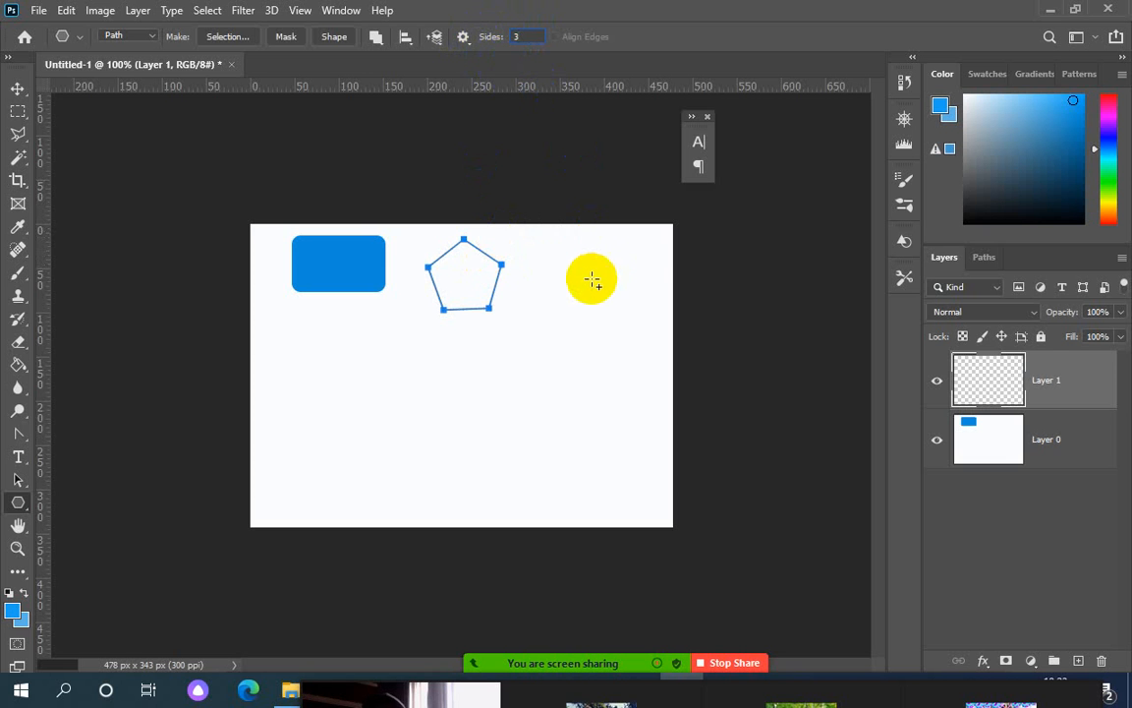
{"action": "left_click_drag", "start_coordinate": [582, 261], "coordinate": [617, 283]}
{"action": "left_click_drag", "start_coordinate": [527, 37], "coordinate": [511, 42]}
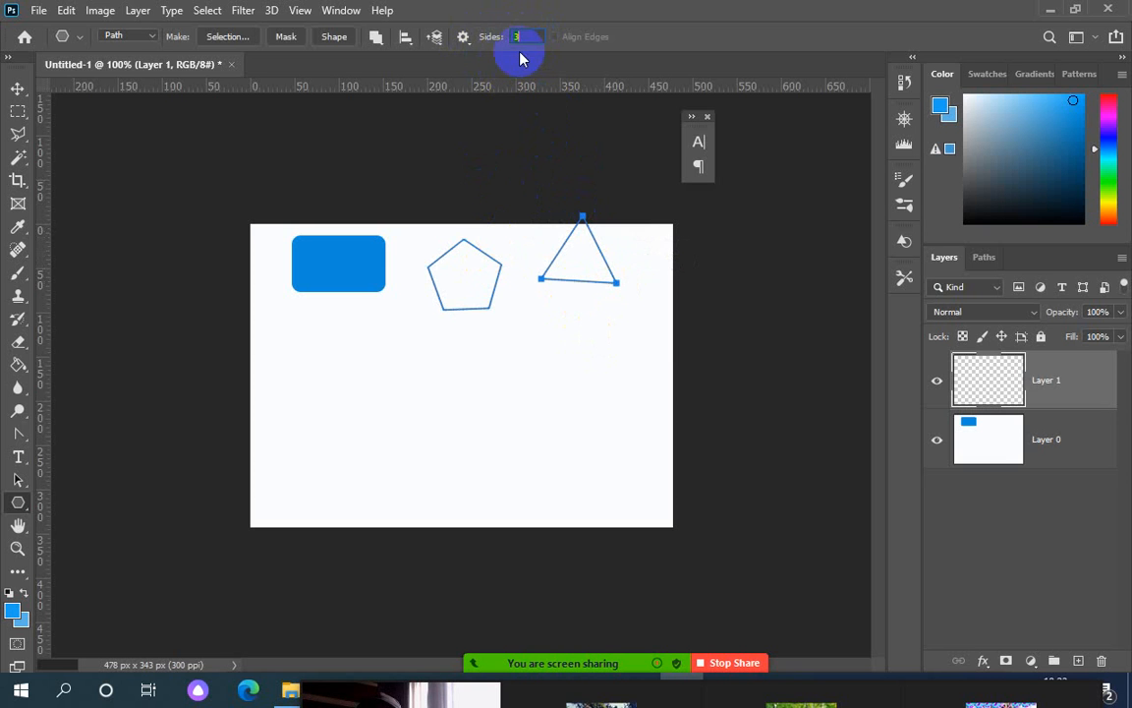
{"action": "scroll", "coordinate": [528, 36], "scroll_direction": "up", "scroll_amount": 1}
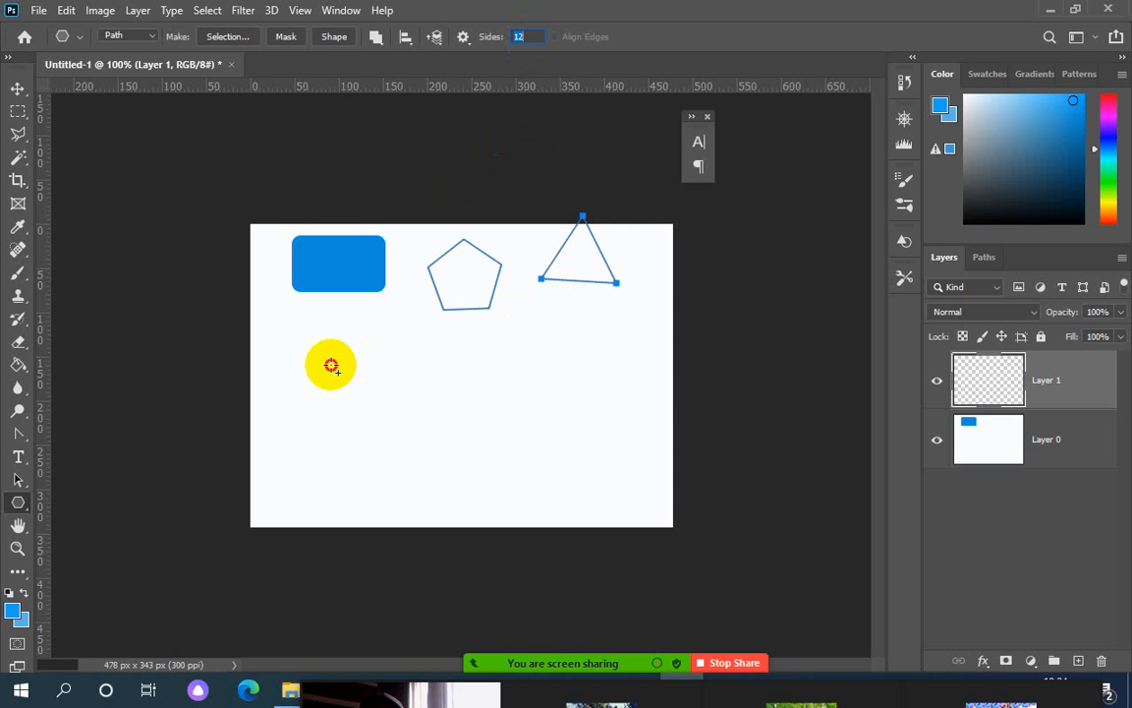
{"action": "left_click_drag", "start_coordinate": [331, 363], "coordinate": [366, 397]}
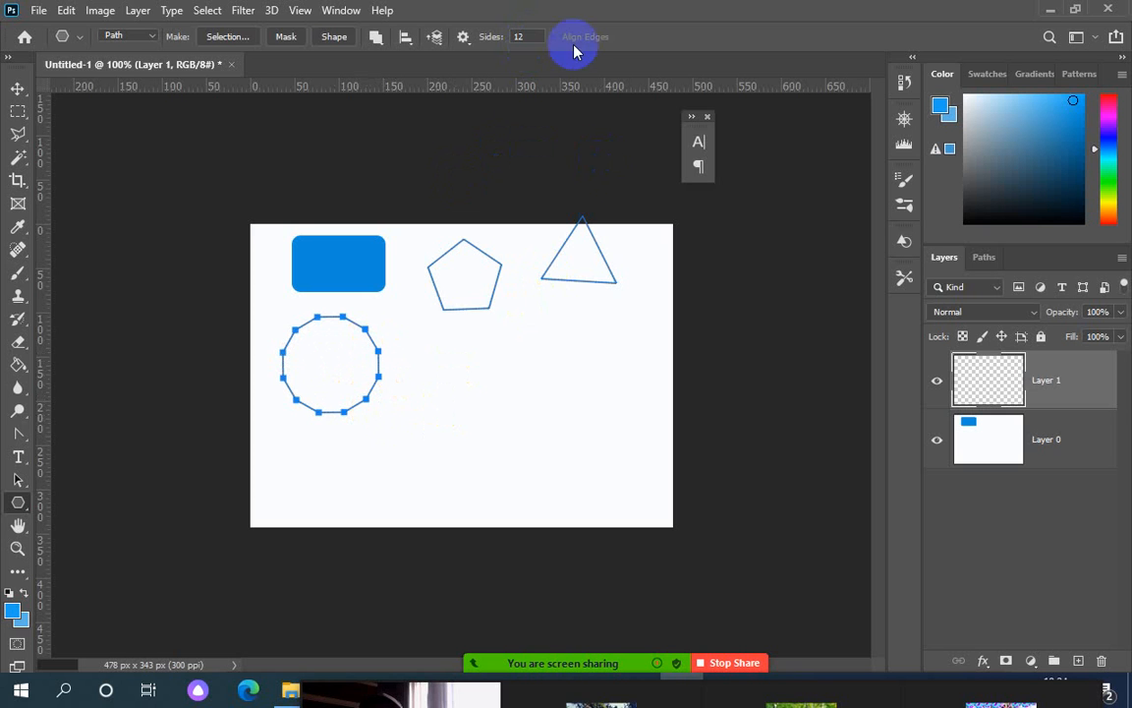
{"action": "left_click", "coordinate": [465, 39]}
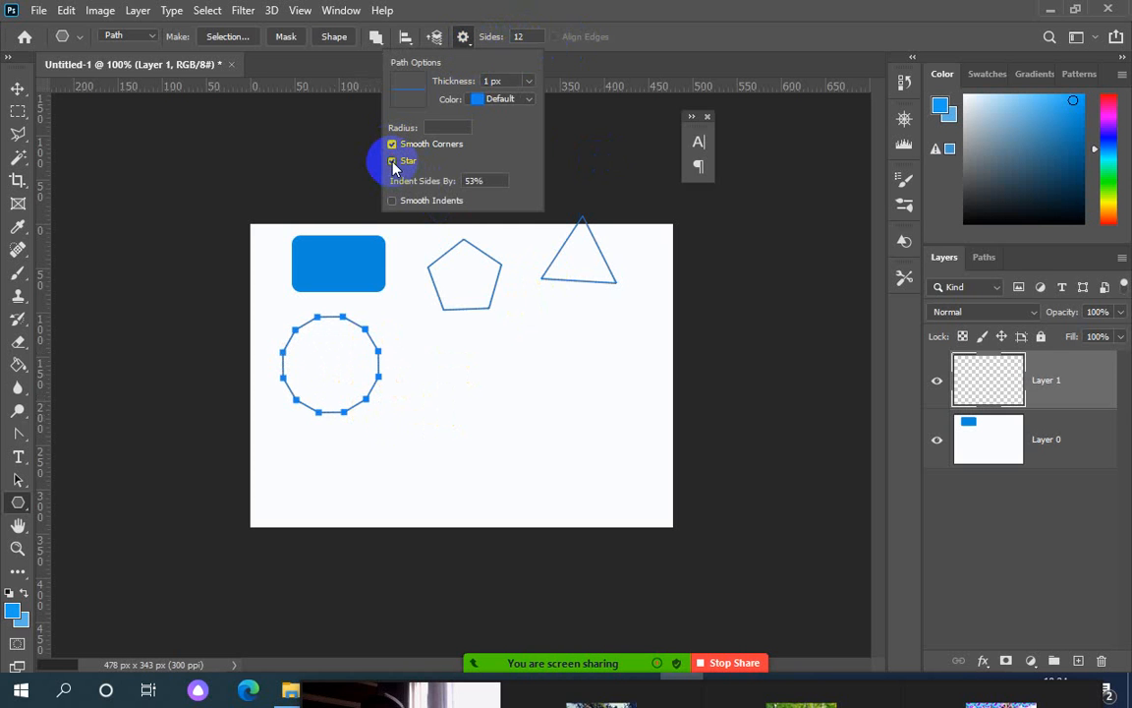
Draw a 12-point star in the middle, then two tiny 9 px-radius stars right and lower down
{"action": "left_click_drag", "start_coordinate": [505, 349], "coordinate": [538, 403]}
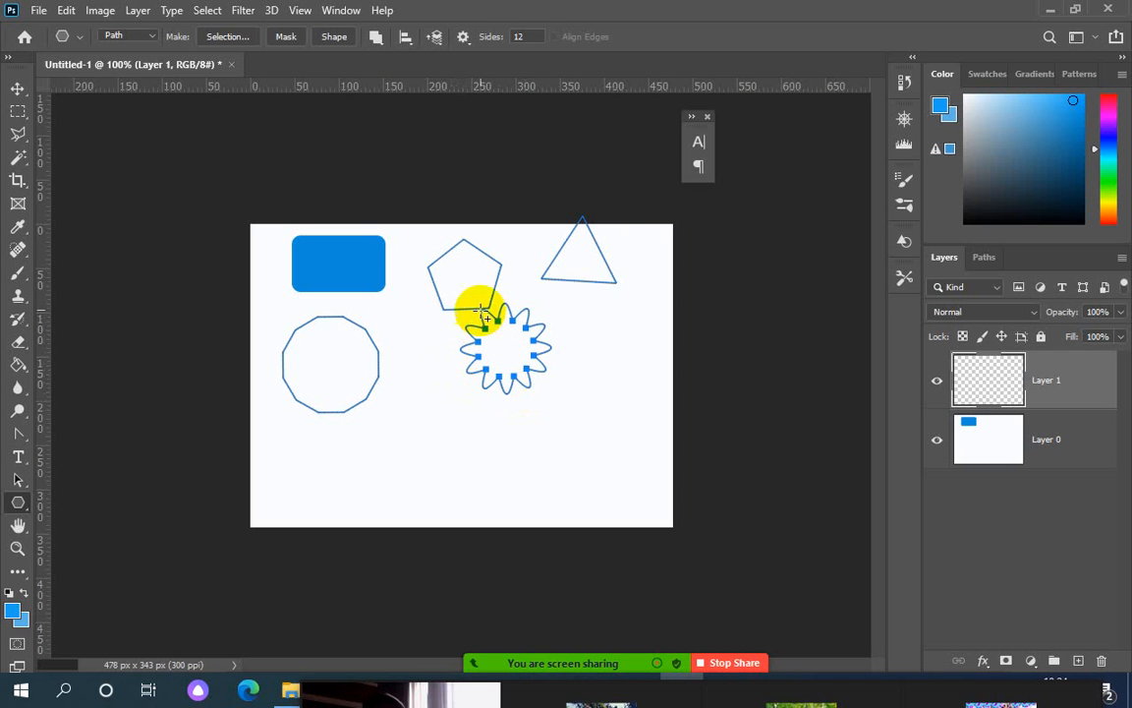
{"action": "left_click", "coordinate": [463, 38]}
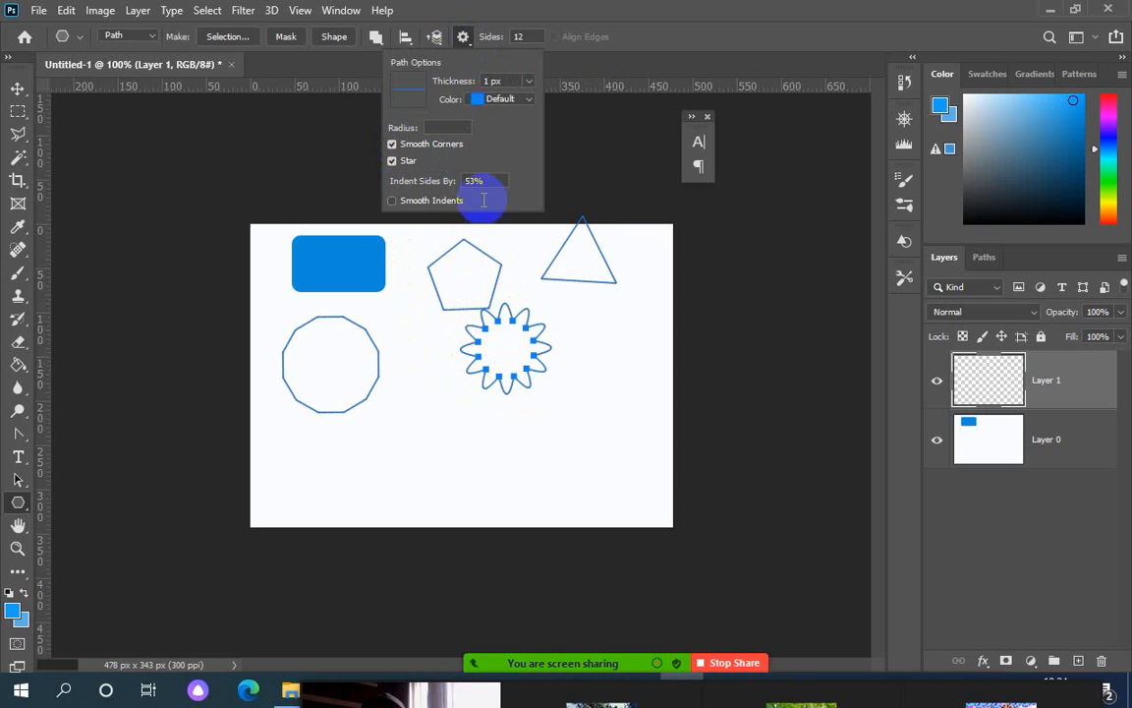
{"action": "left_click", "coordinate": [449, 131]}
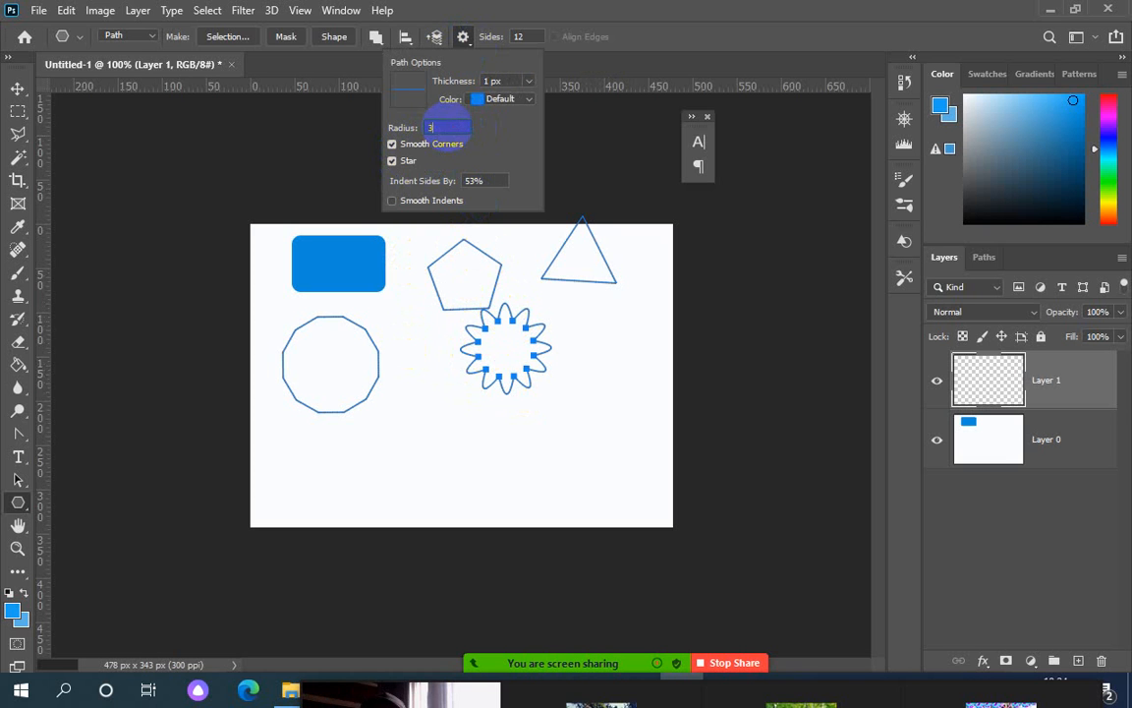
{"action": "left_click", "coordinate": [637, 384]}
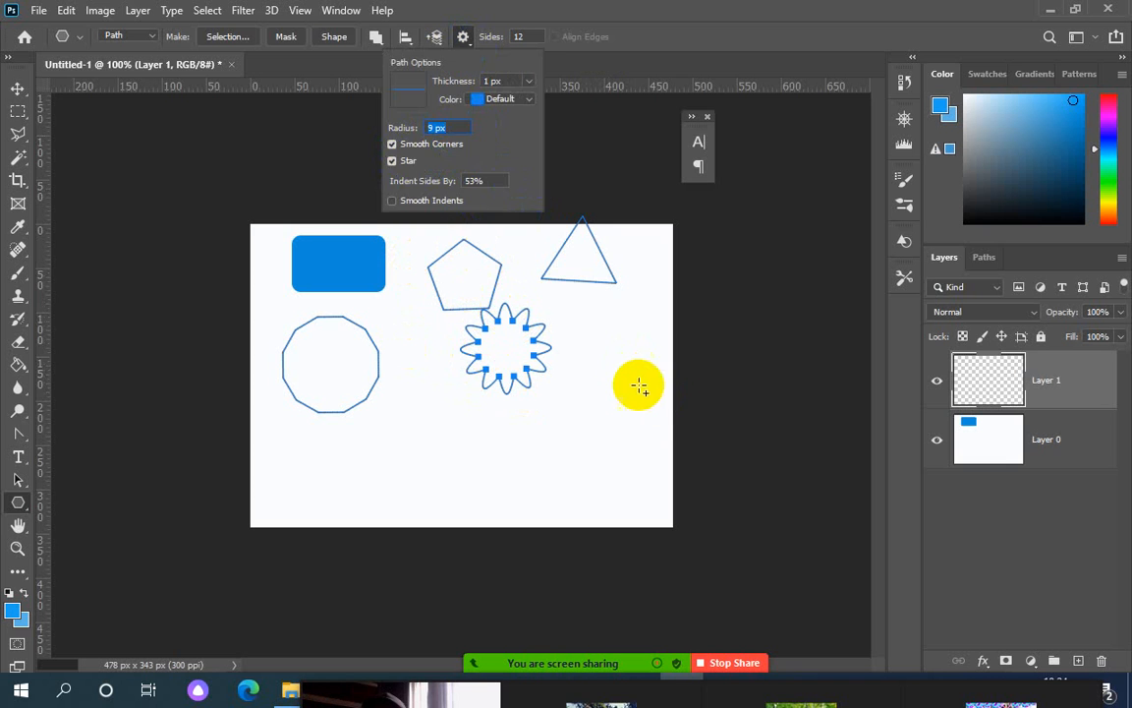
{"action": "left_click_drag", "start_coordinate": [605, 381], "coordinate": [619, 433]}
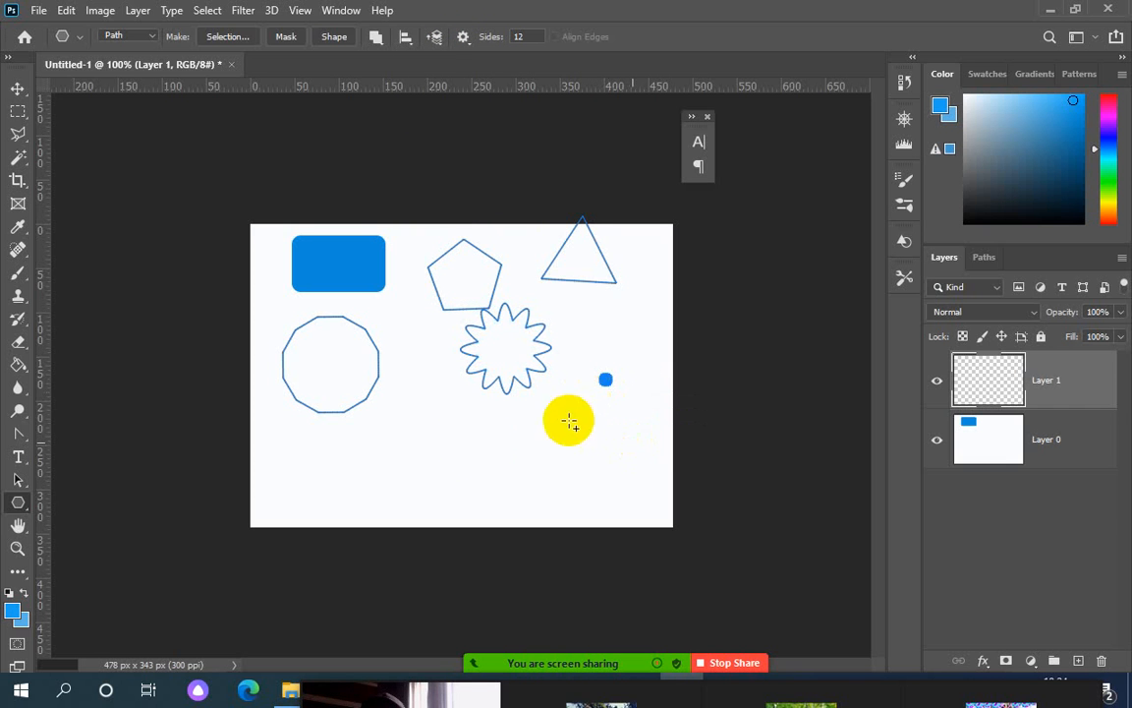
{"action": "left_click_drag", "start_coordinate": [457, 439], "coordinate": [493, 438]}
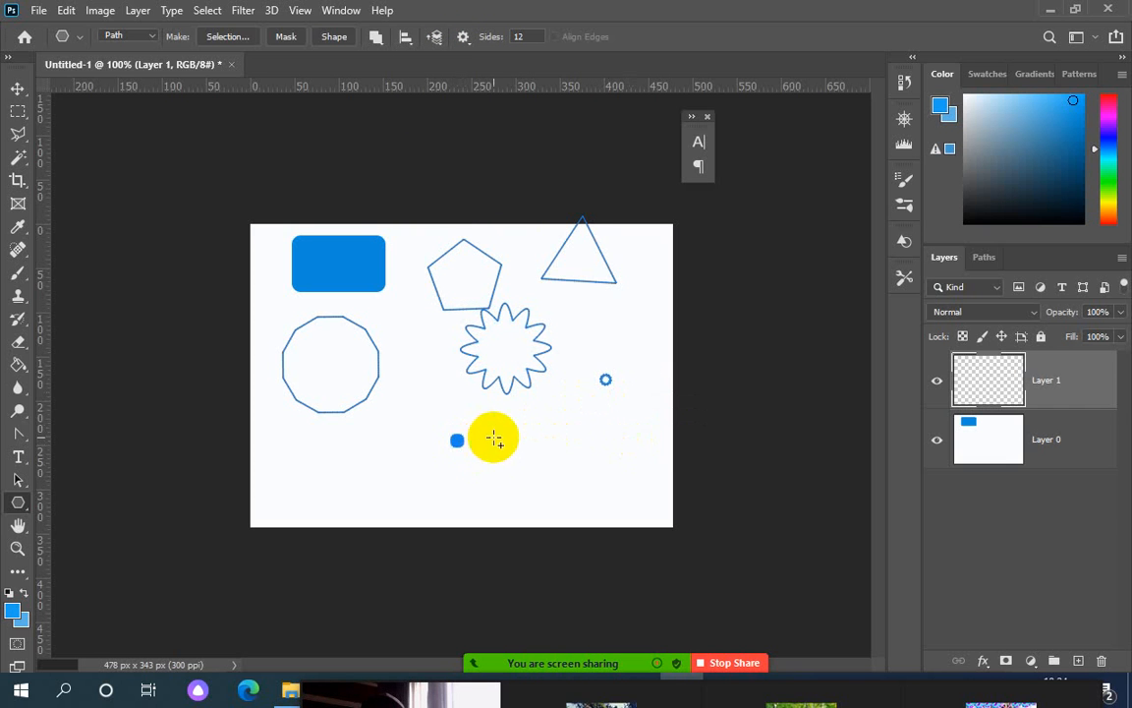
Draw a 57 px-radius star in the lower left and another below the middle star
{"action": "left_click", "coordinate": [466, 41]}
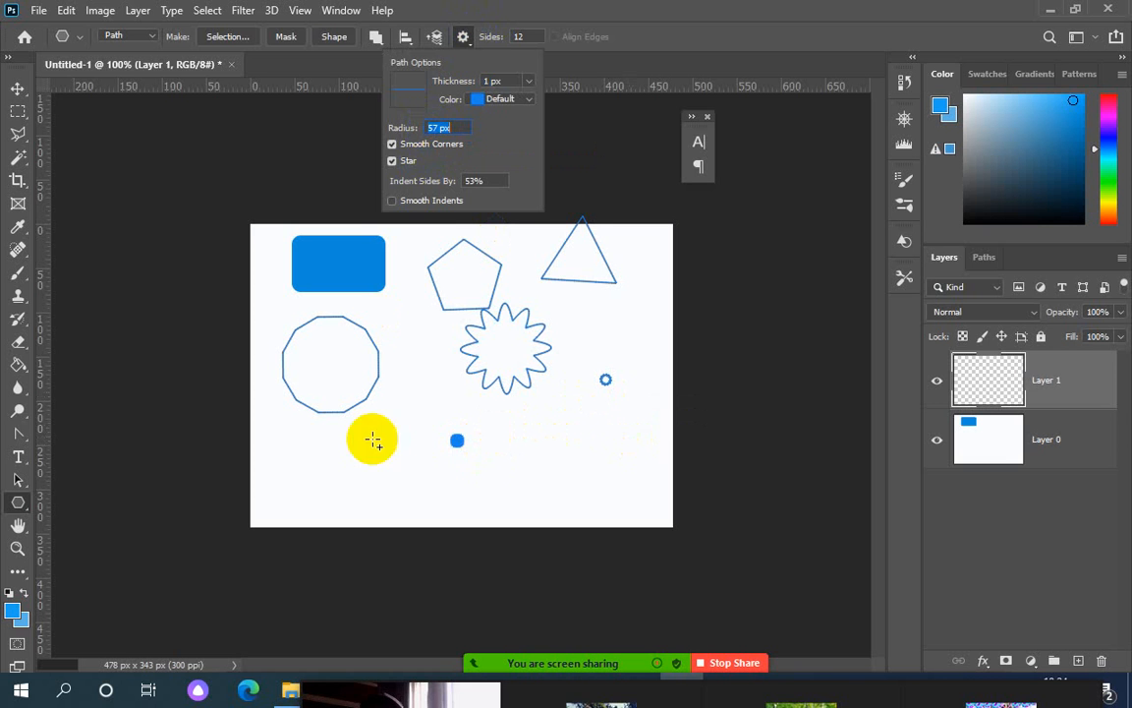
{"action": "left_click_drag", "start_coordinate": [341, 462], "coordinate": [378, 502]}
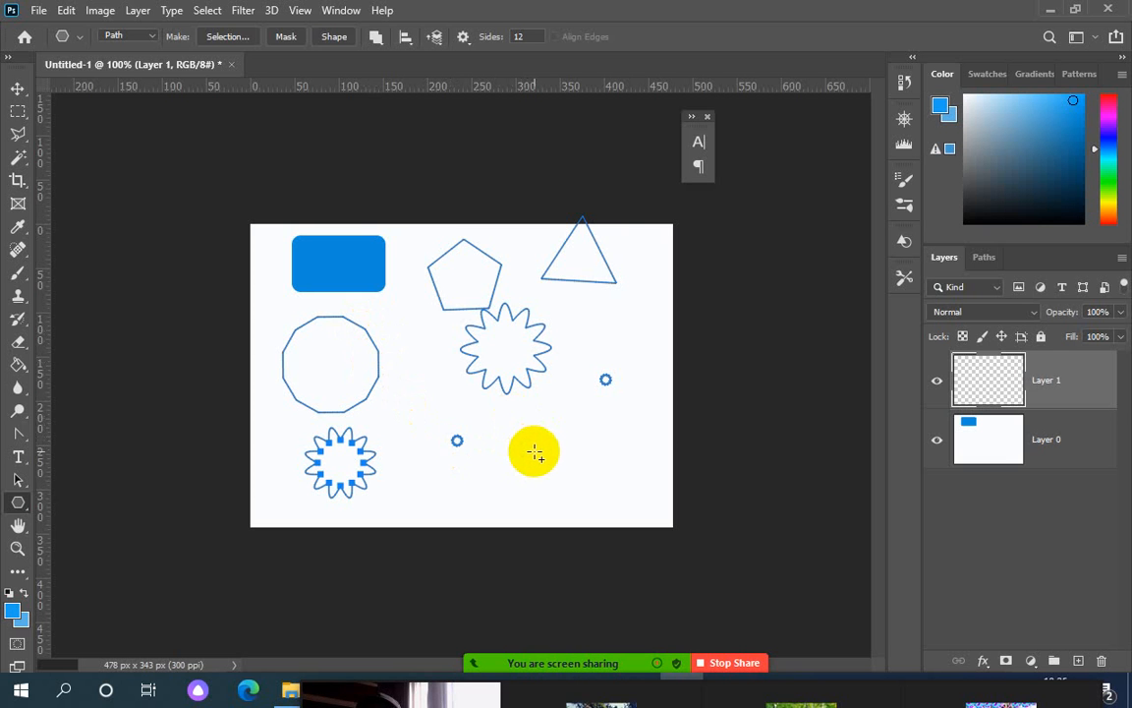
{"action": "left_click", "coordinate": [462, 38]}
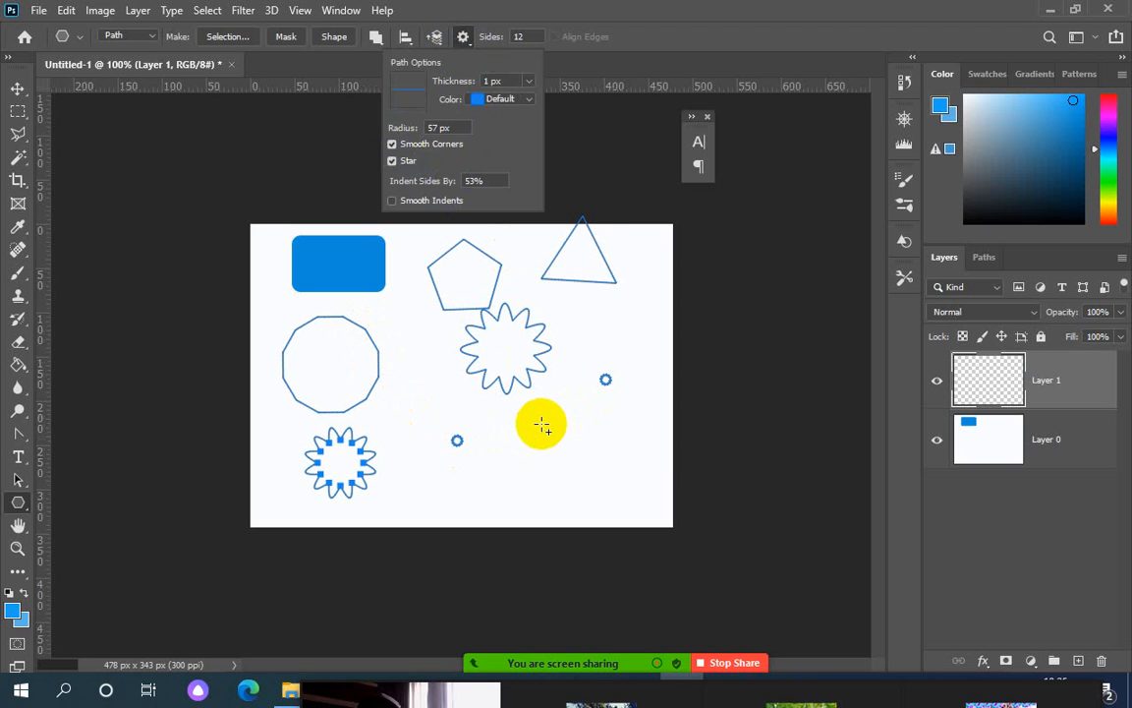
{"action": "left_click_drag", "start_coordinate": [538, 422], "coordinate": [610, 455]}
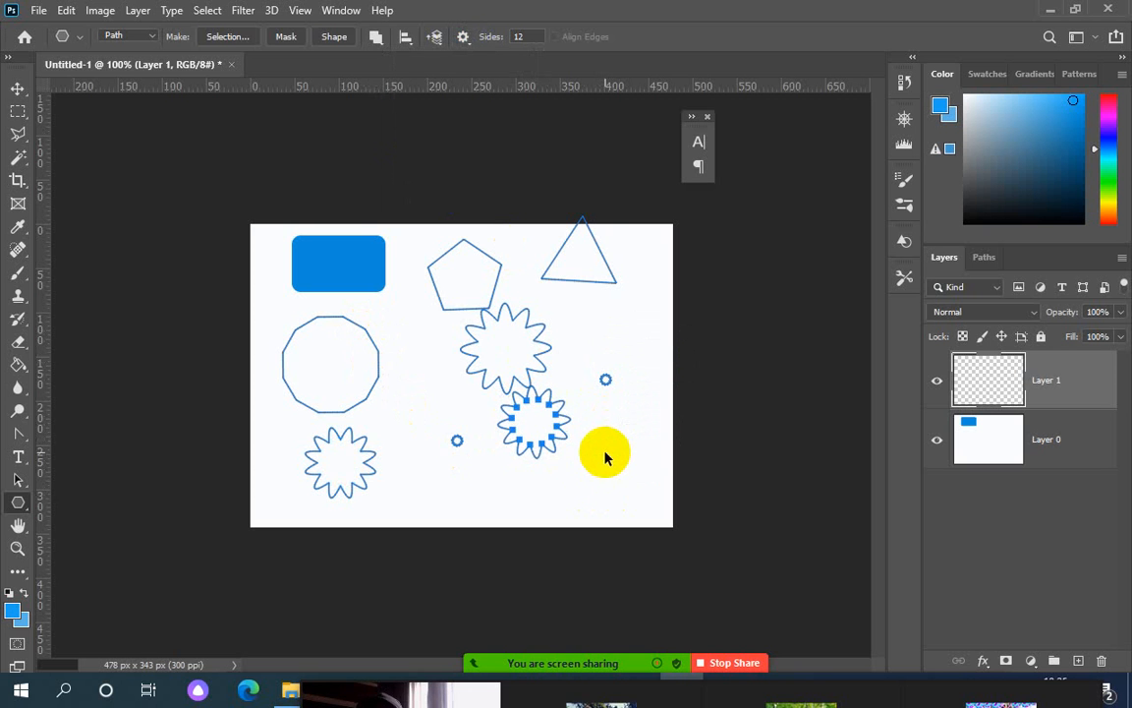
Delete the last drawn star with Ctrl+A and Delete, dismiss the move error, and deselect
{"action": "key", "text": "ctrl+a"}
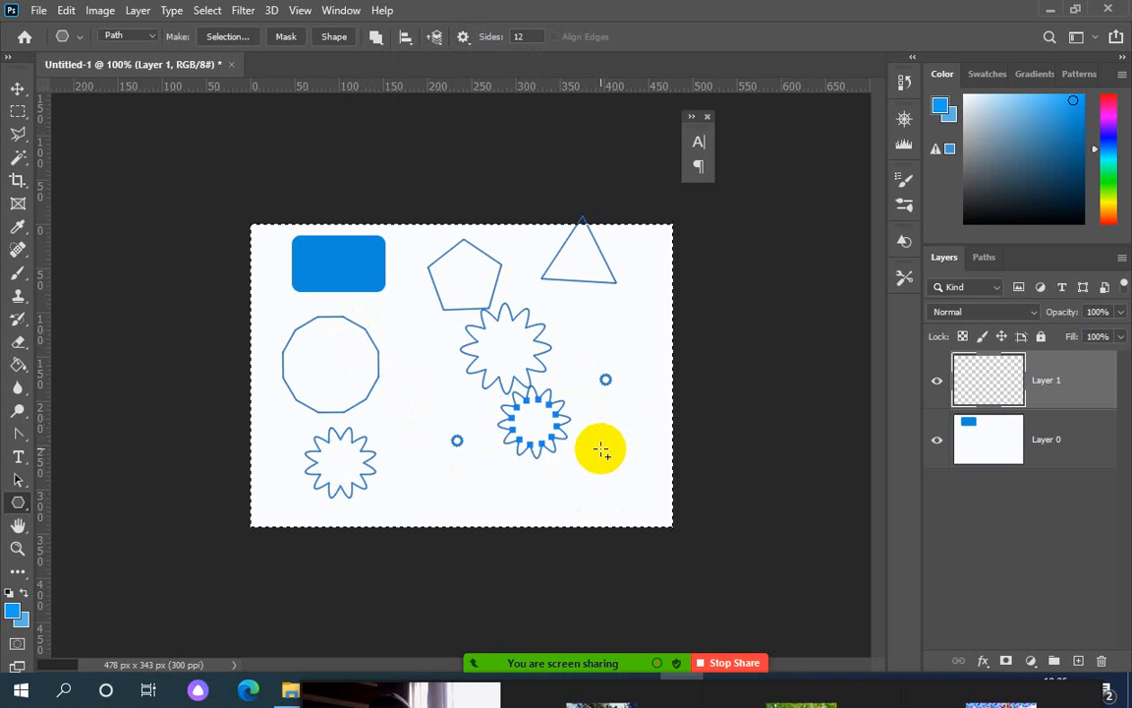
{"action": "key", "text": "Delete"}
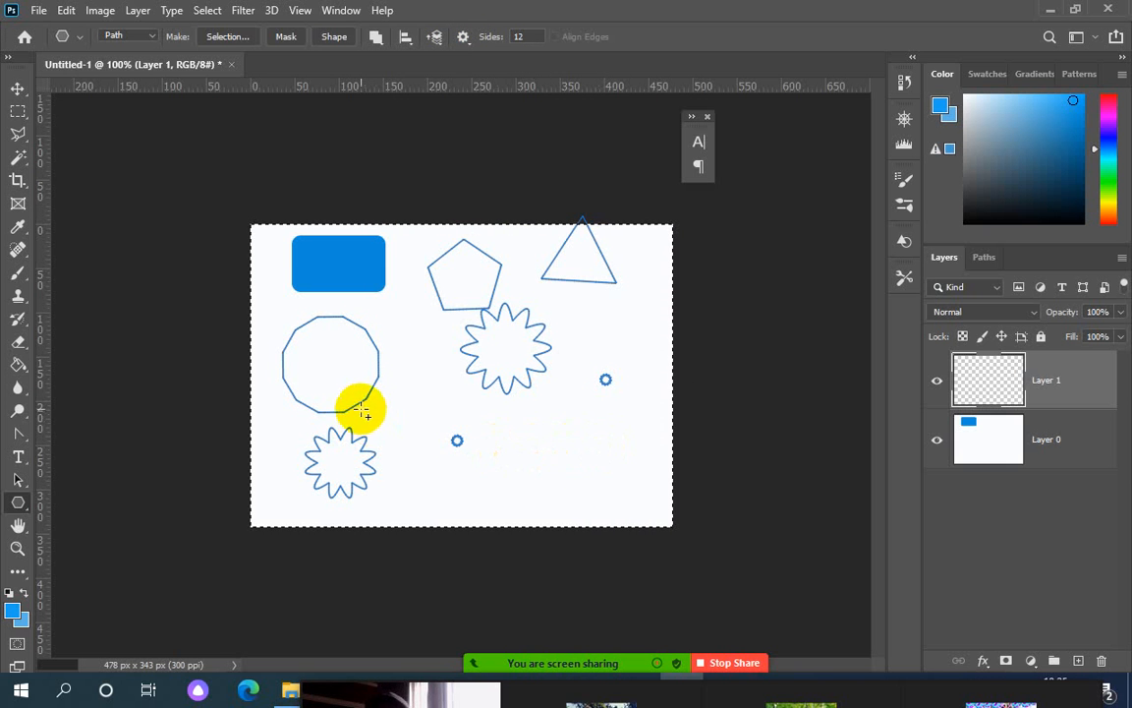
{"action": "left_click", "coordinate": [18, 89]}
{"action": "left_click", "coordinate": [320, 274]}
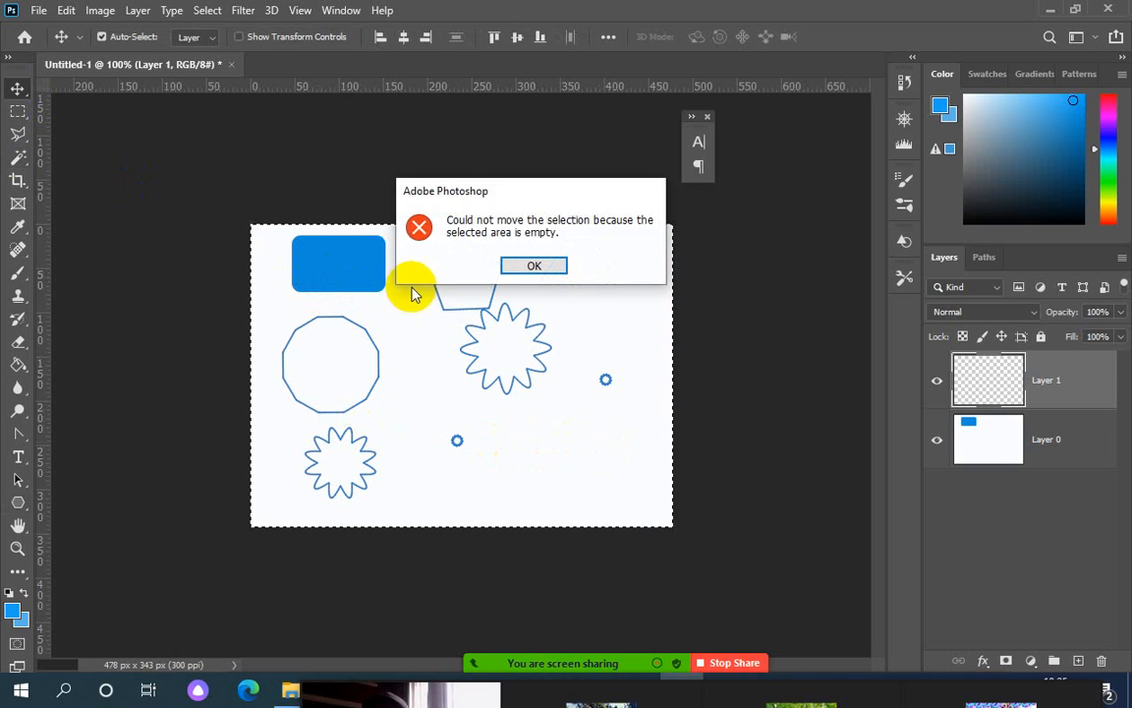
{"action": "left_click", "coordinate": [532, 268]}
{"action": "key", "text": "ctrl+d"}
Set the Rectangular Marquee style to Fixed Ratio 1:2 and drag two tall selections near the bottom
{"action": "left_click", "coordinate": [17, 111]}
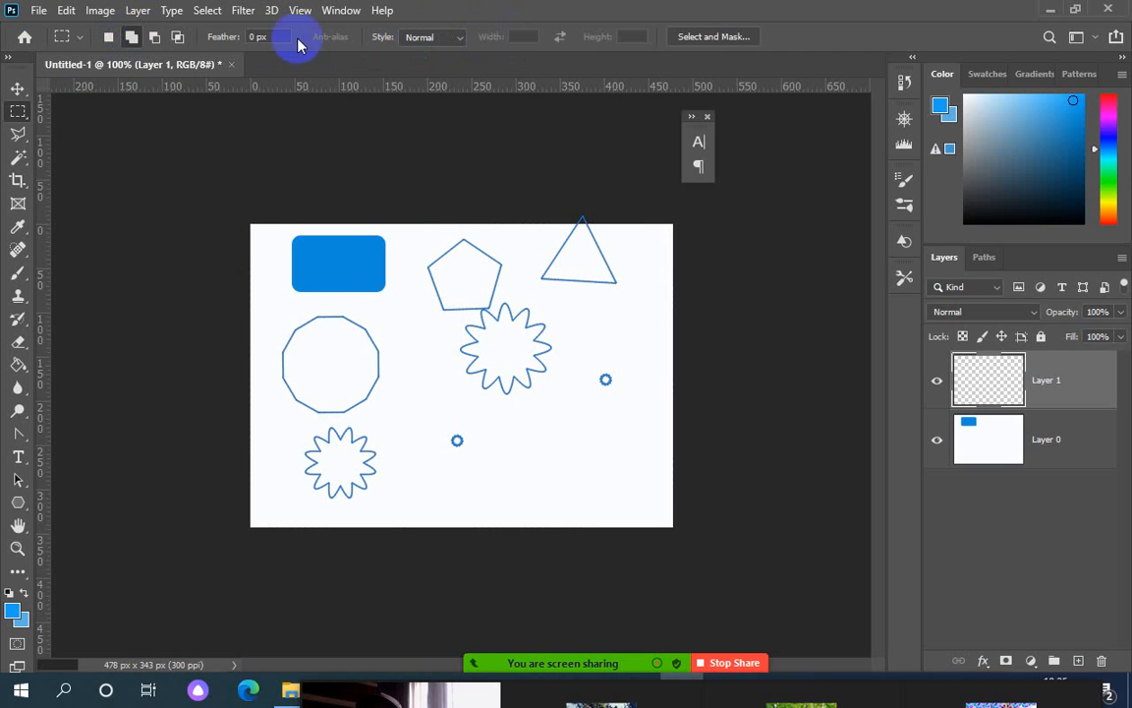
{"action": "left_click", "coordinate": [458, 37]}
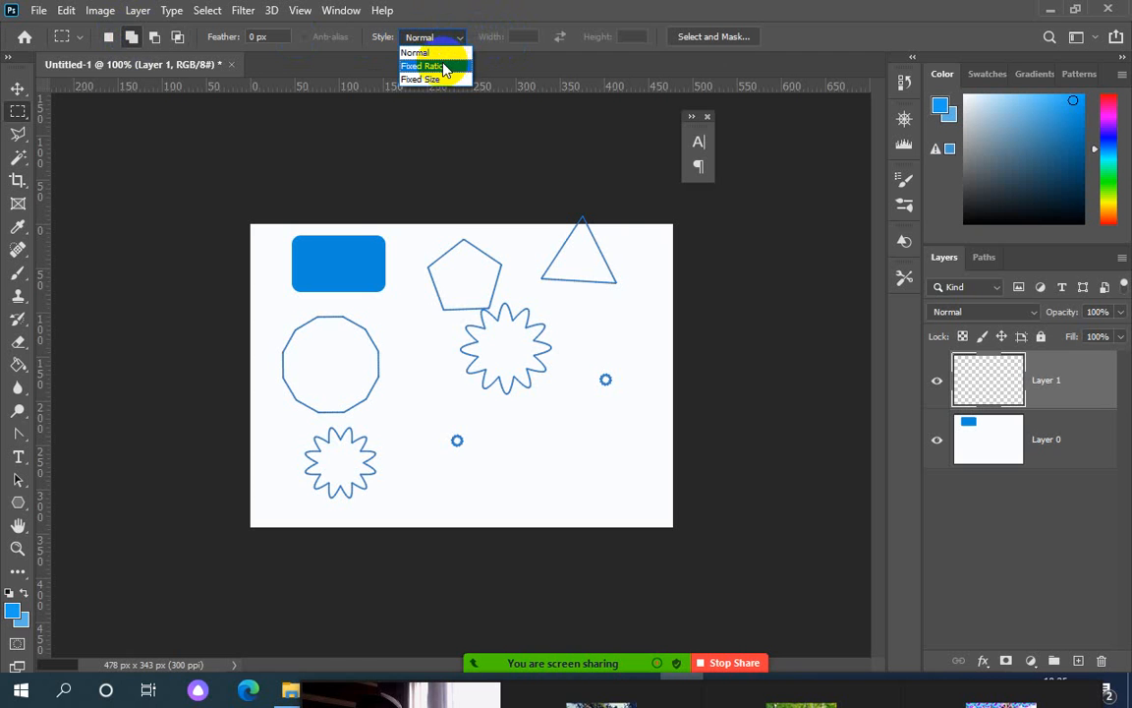
{"action": "left_click", "coordinate": [444, 66]}
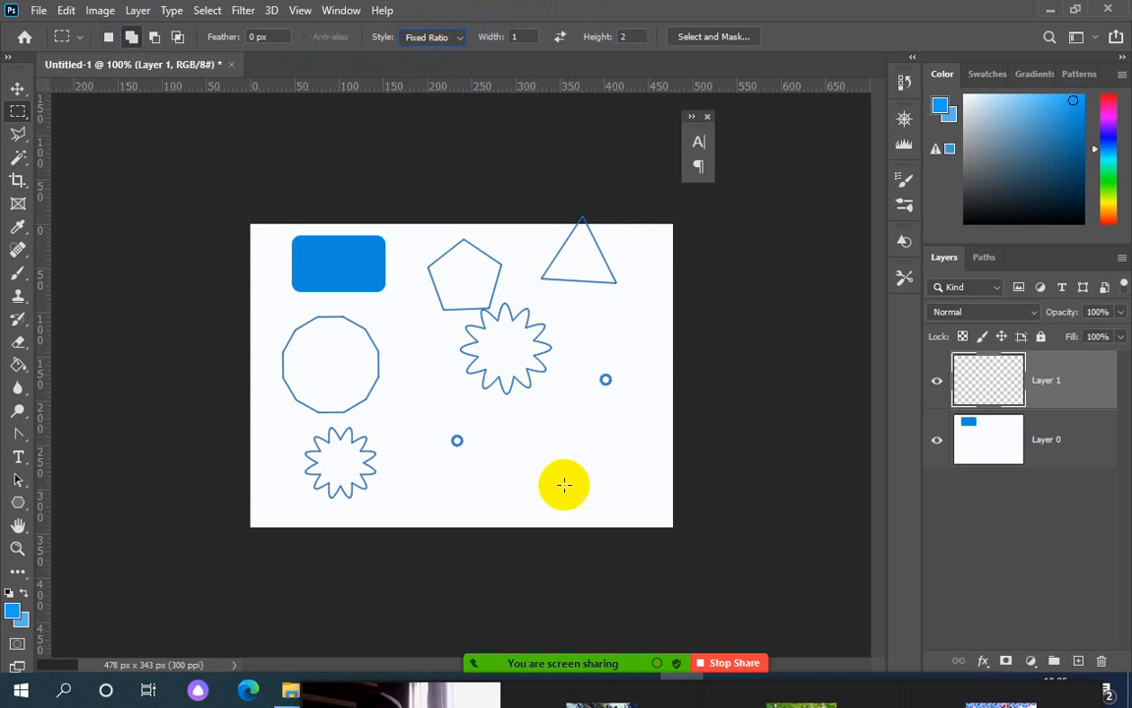
{"action": "left_click_drag", "start_coordinate": [515, 443], "coordinate": [618, 507]}
{"action": "left_click_drag", "start_coordinate": [584, 442], "coordinate": [639, 494]}
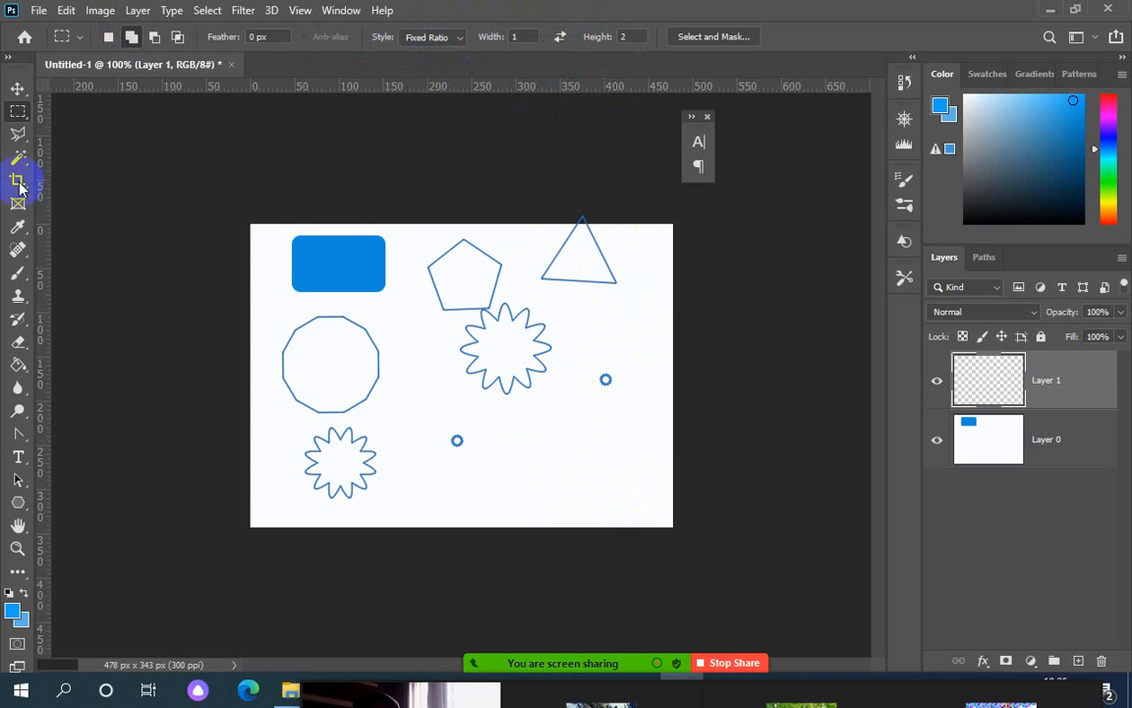
Draw a sharp-pointed star below the middle star with Smooth Corners turned off
{"action": "left_click", "coordinate": [19, 501]}
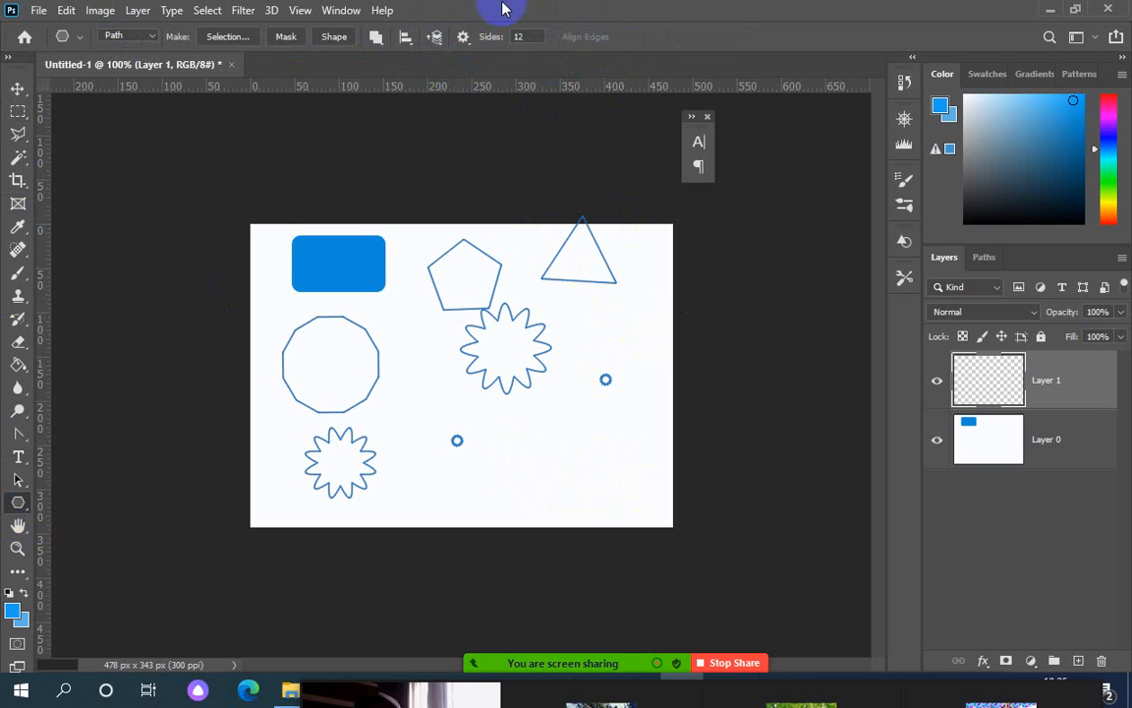
{"action": "left_click", "coordinate": [464, 38]}
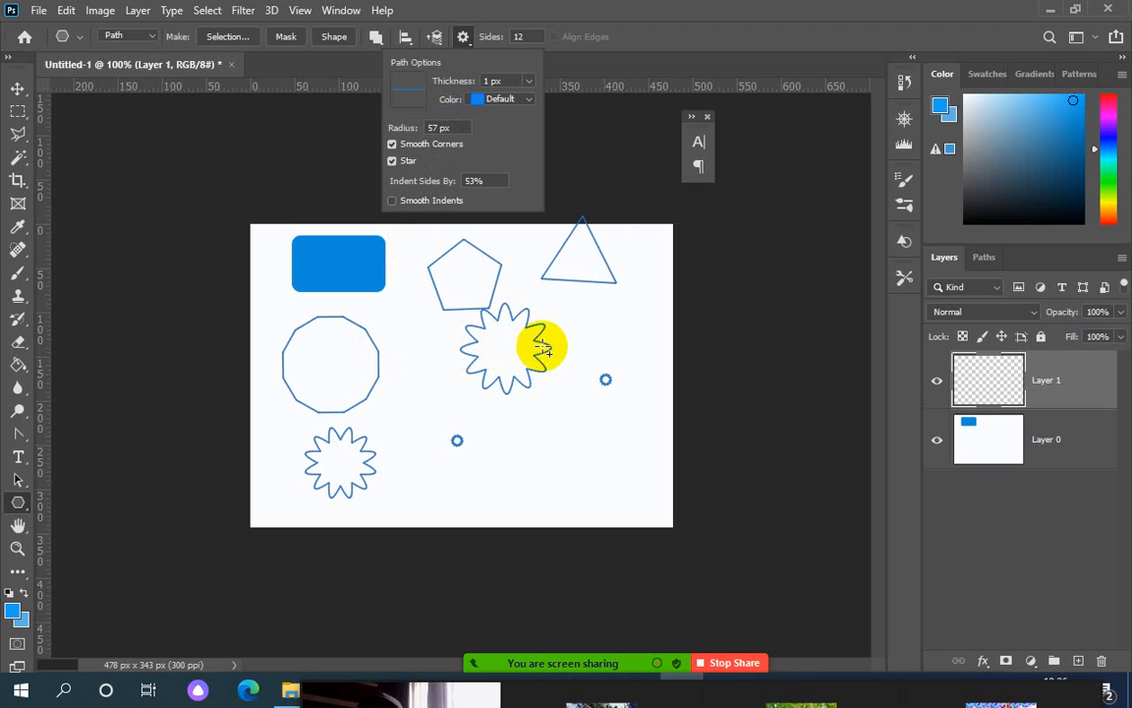
{"action": "left_click", "coordinate": [470, 130]}
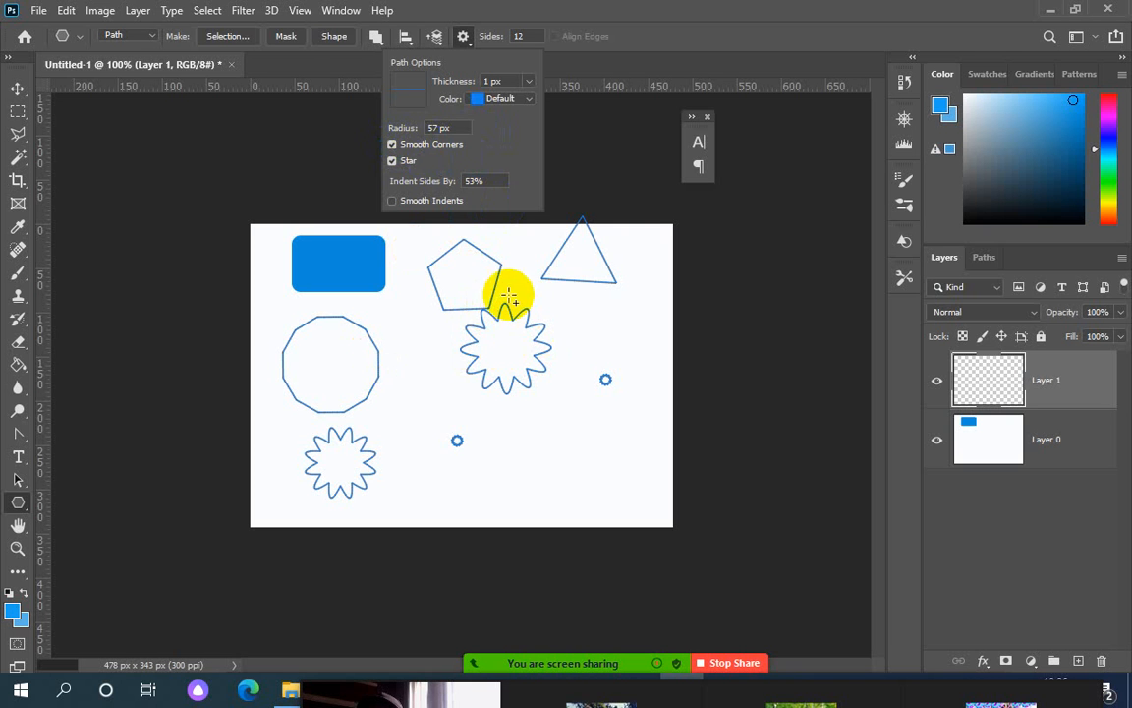
{"action": "left_click", "coordinate": [399, 148]}
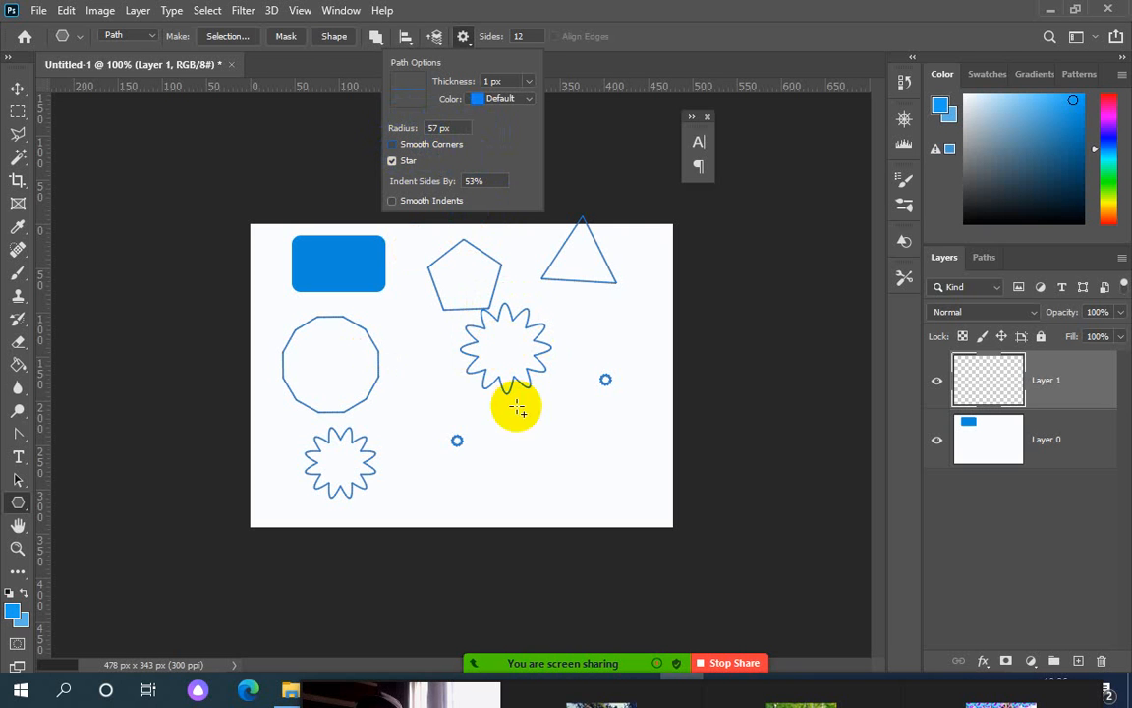
{"action": "left_click_drag", "start_coordinate": [479, 378], "coordinate": [561, 393]}
Turn Smooth Corners back on, draw a smooth star, and set path thickness to 3 px
{"action": "left_click", "coordinate": [463, 37]}
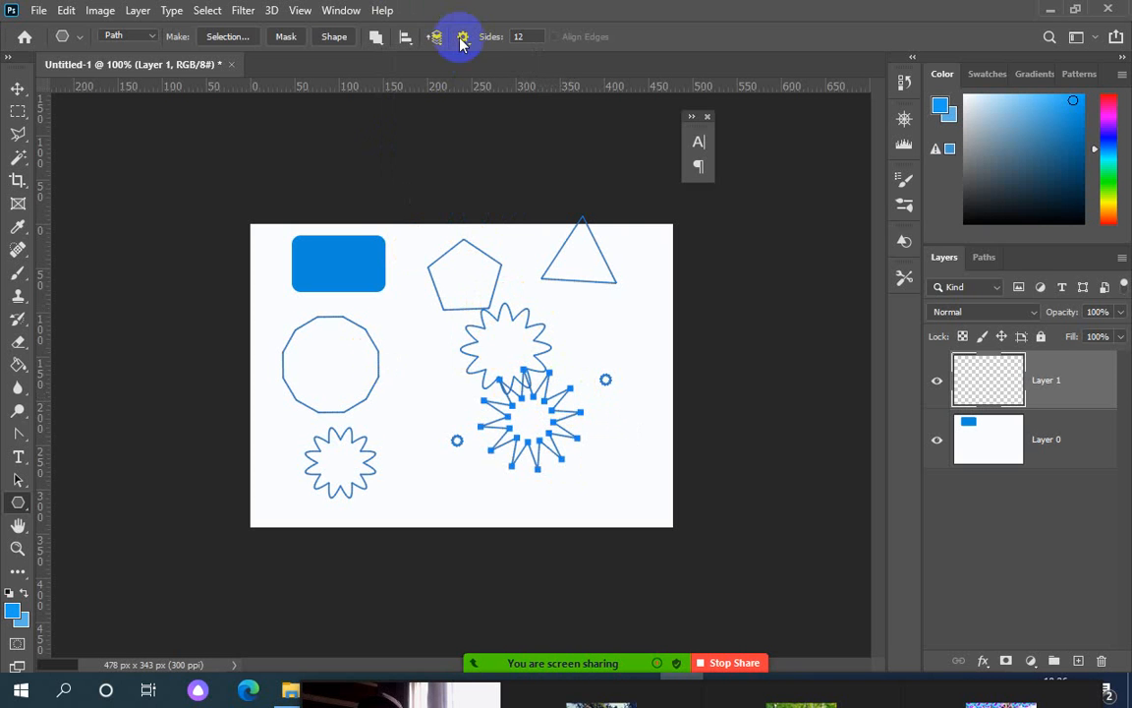
{"action": "left_click", "coordinate": [393, 145]}
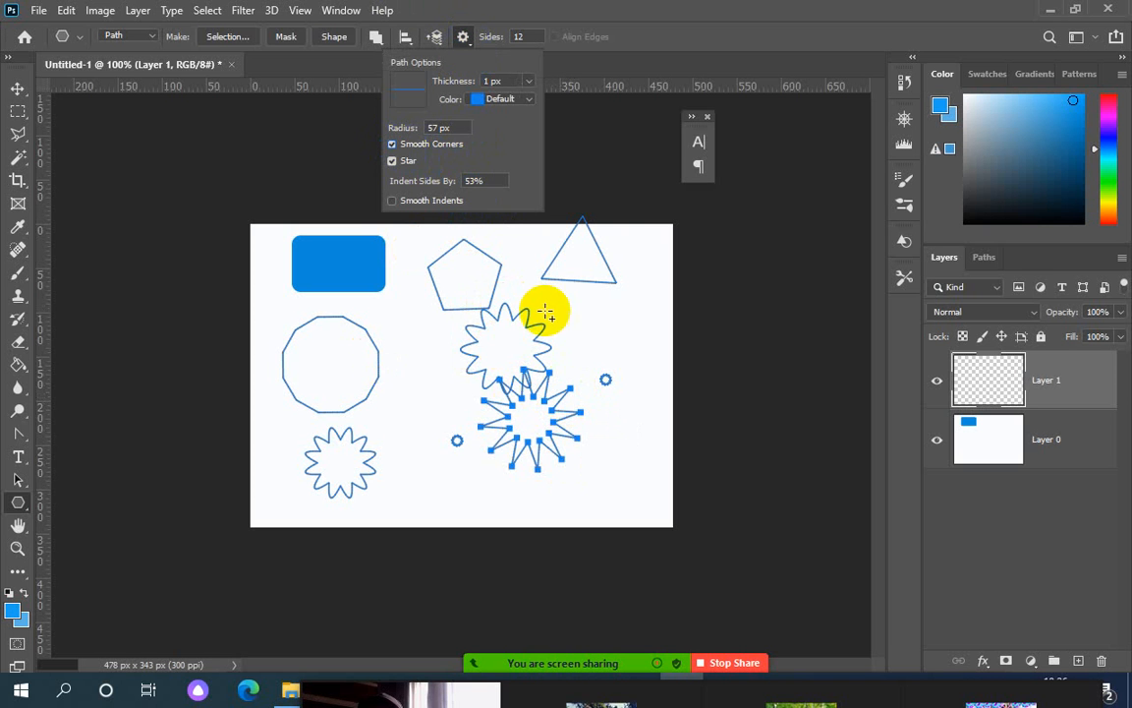
{"action": "mouse_move", "coordinate": [591, 328]}
{"action": "left_mouse_down"}
{"action": "mouse_move", "coordinate": [615, 336]}
{"action": "mouse_move", "coordinate": [616, 306]}
{"action": "mouse_move", "coordinate": [596, 310]}
{"action": "left_mouse_up"}
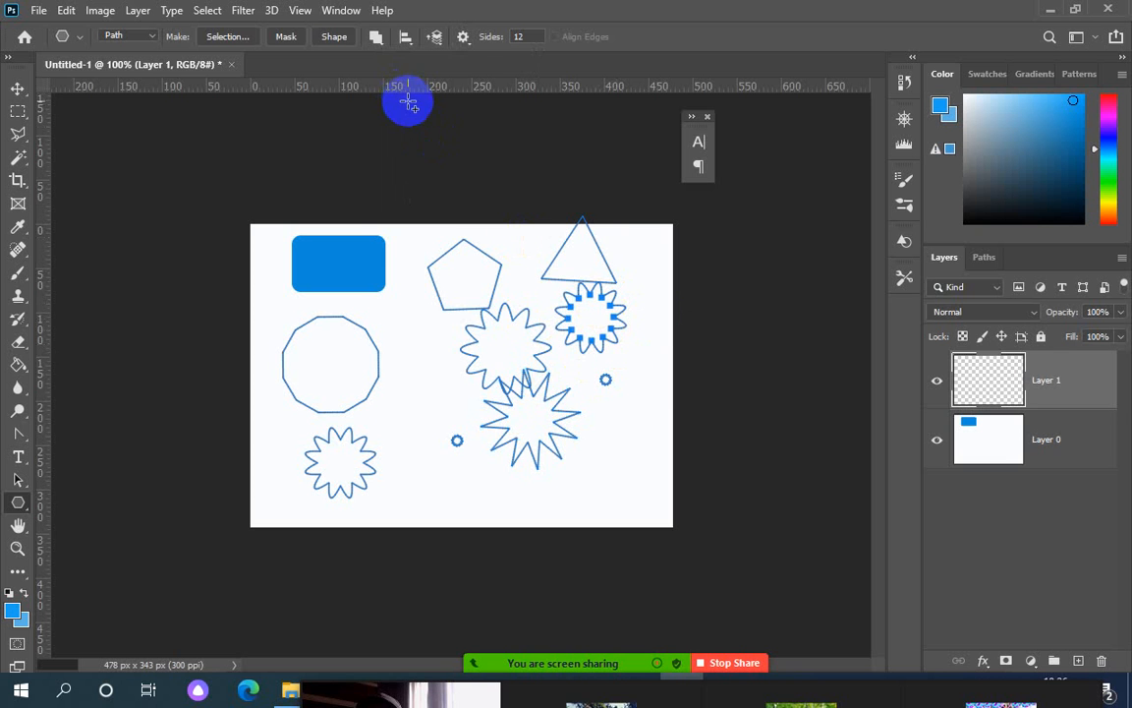
{"action": "left_click", "coordinate": [464, 39]}
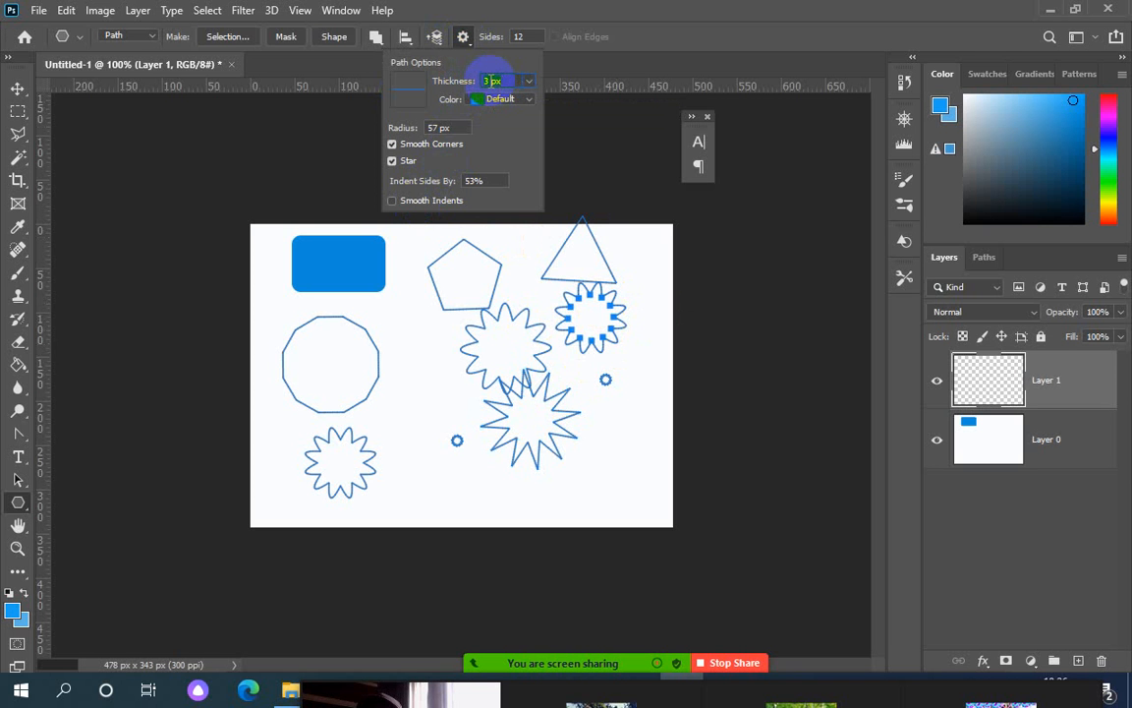
Draw a star with 3 px outlines beside the 12-sided shape and set path colour back to blue
{"action": "left_click", "coordinate": [404, 387]}
{"action": "left_click_drag", "start_coordinate": [404, 387], "coordinate": [412, 433]}
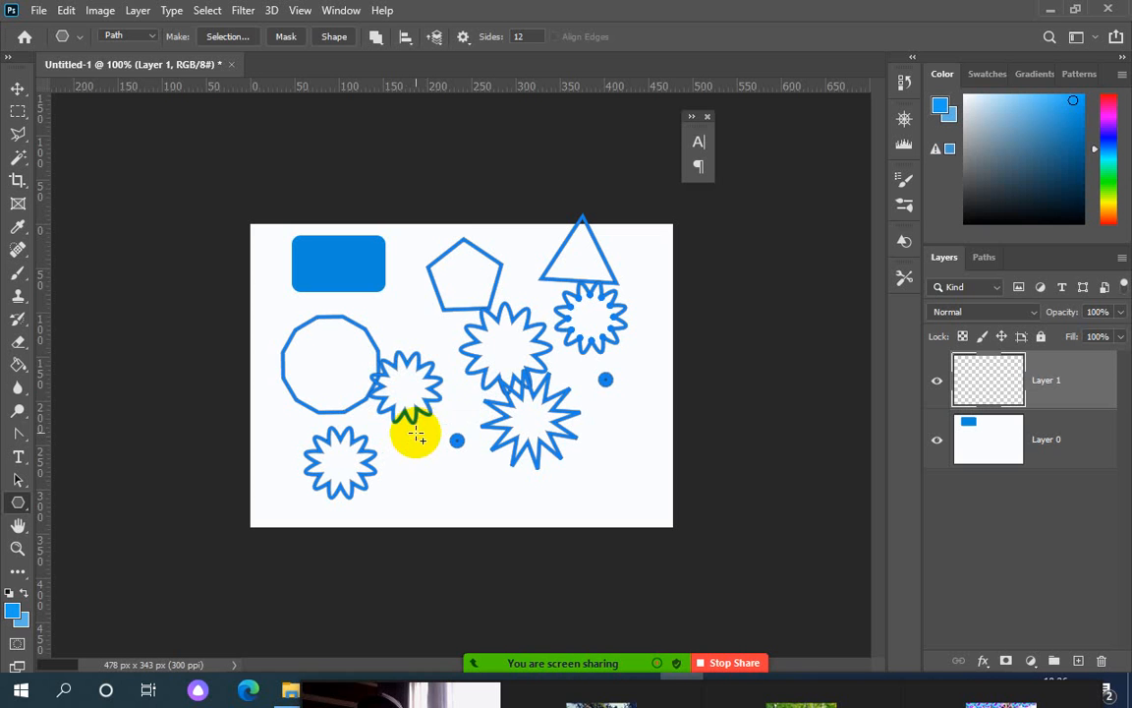
{"action": "left_click", "coordinate": [464, 36]}
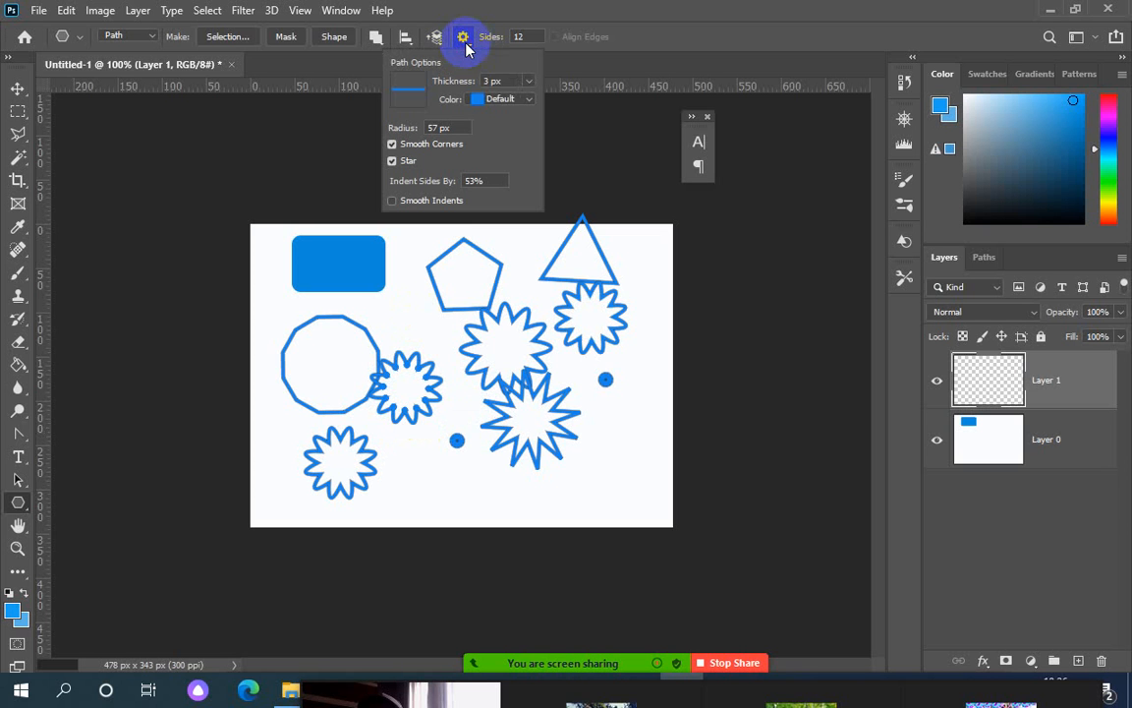
{"action": "left_click", "coordinate": [495, 99]}
{"action": "left_click", "coordinate": [502, 81]}
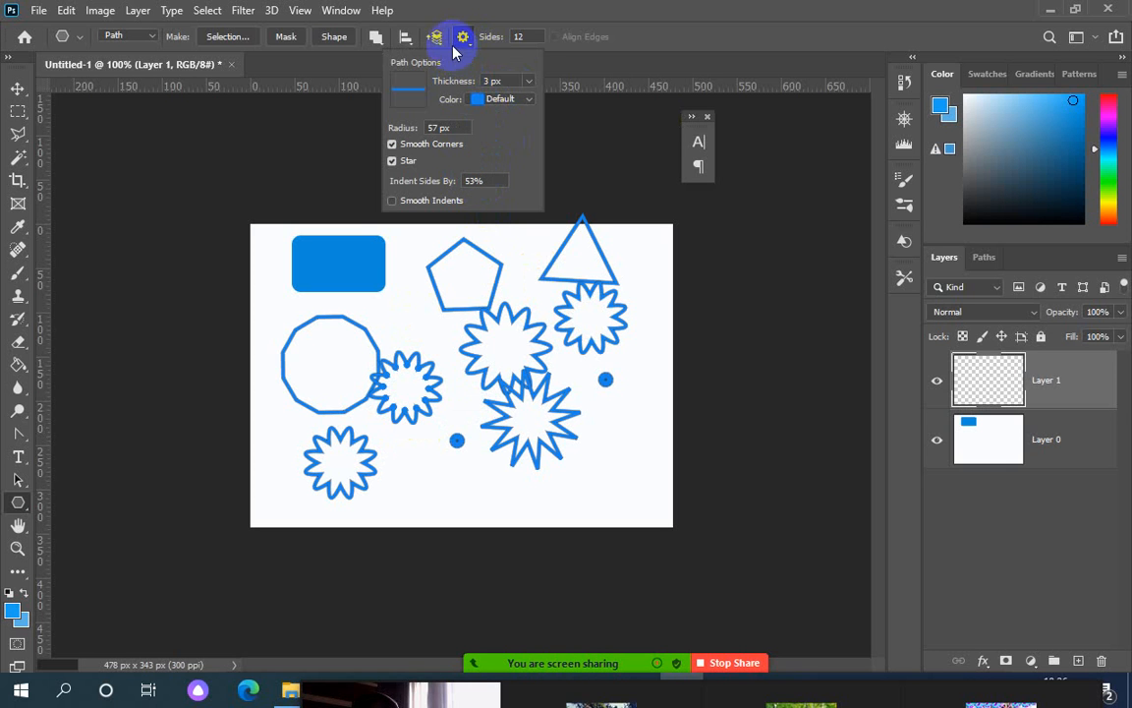
Check the sides count and reselect the Polygon tool from the shape-mode flyout
{"action": "left_click", "coordinate": [529, 37]}
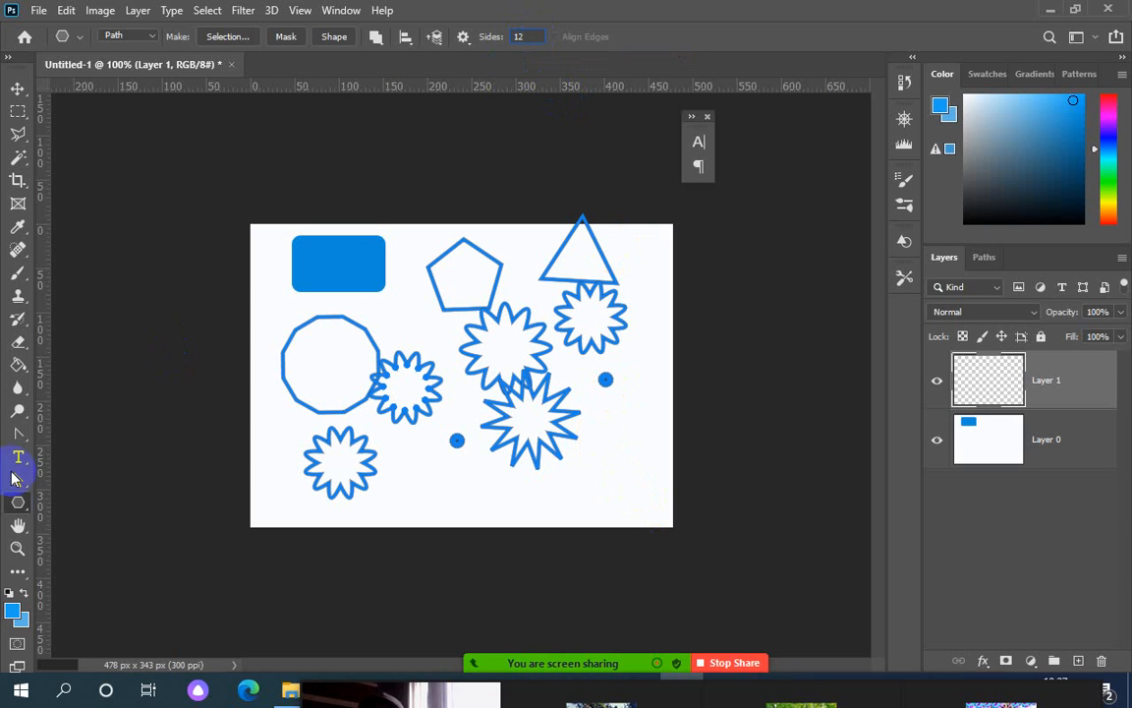
{"action": "right_click", "coordinate": [20, 505]}
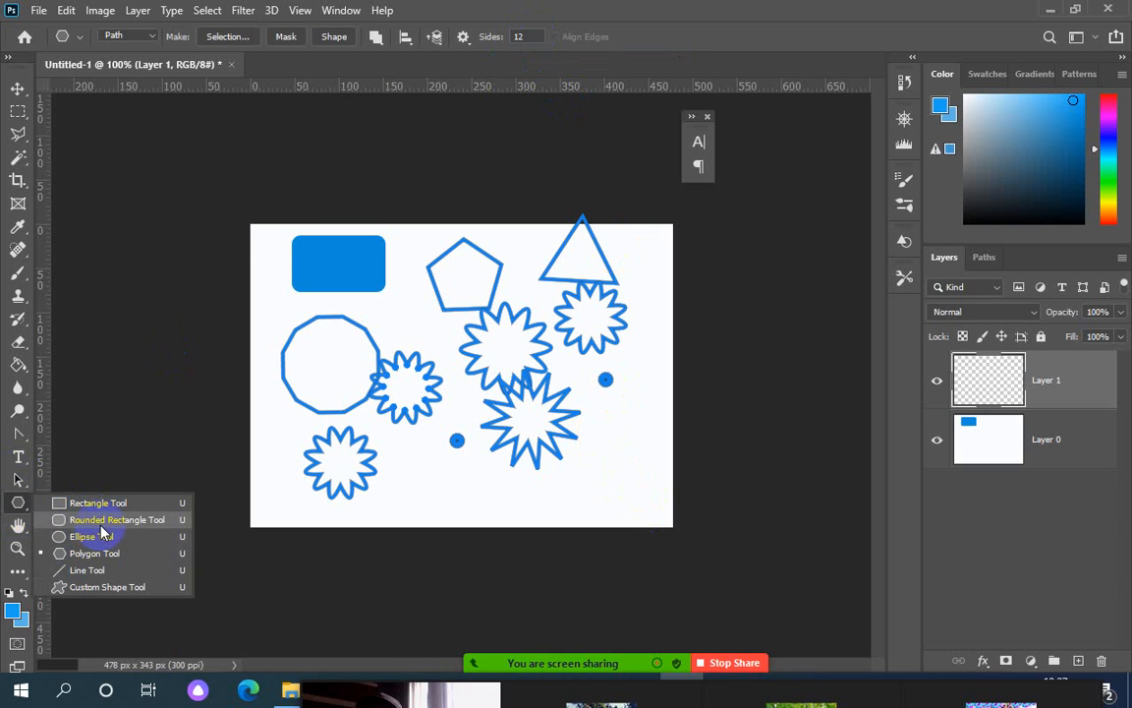
{"action": "left_click", "coordinate": [102, 529]}
{"action": "right_click", "coordinate": [21, 499]}
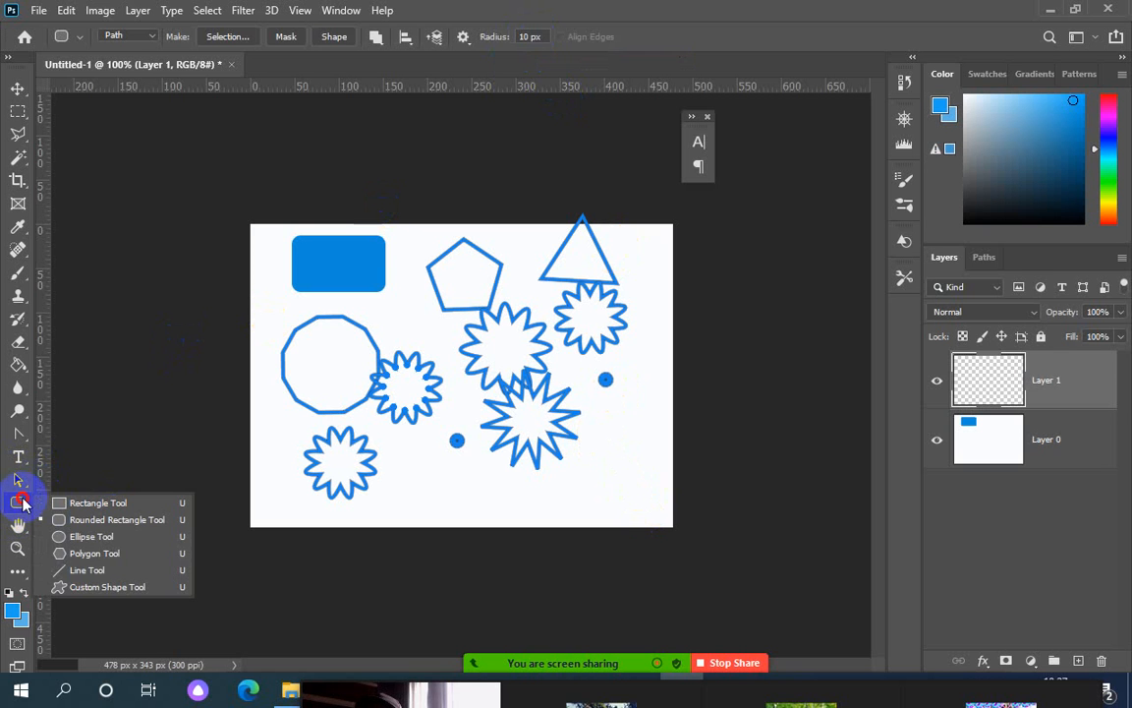
{"action": "left_click", "coordinate": [104, 554]}
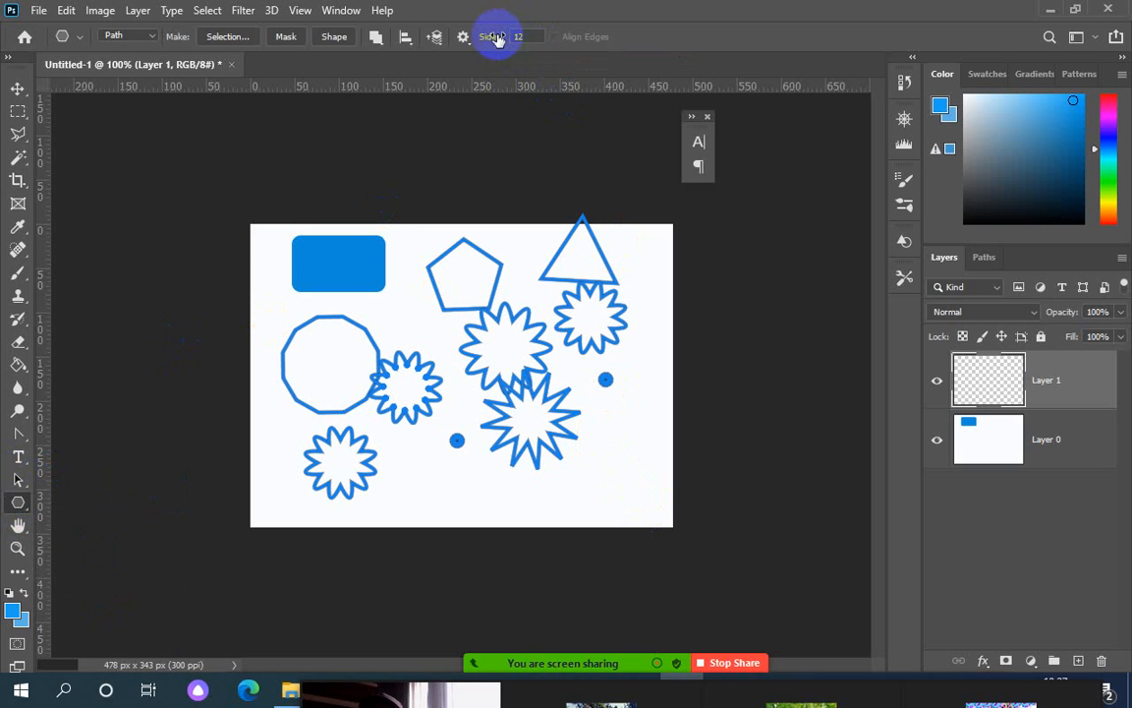
Set polygon Sides to 6 and draw hexagons right of the stars and near the canvas bottom
{"action": "left_click", "coordinate": [526, 36]}
{"action": "left_click_drag", "start_coordinate": [525, 36], "coordinate": [510, 36]}
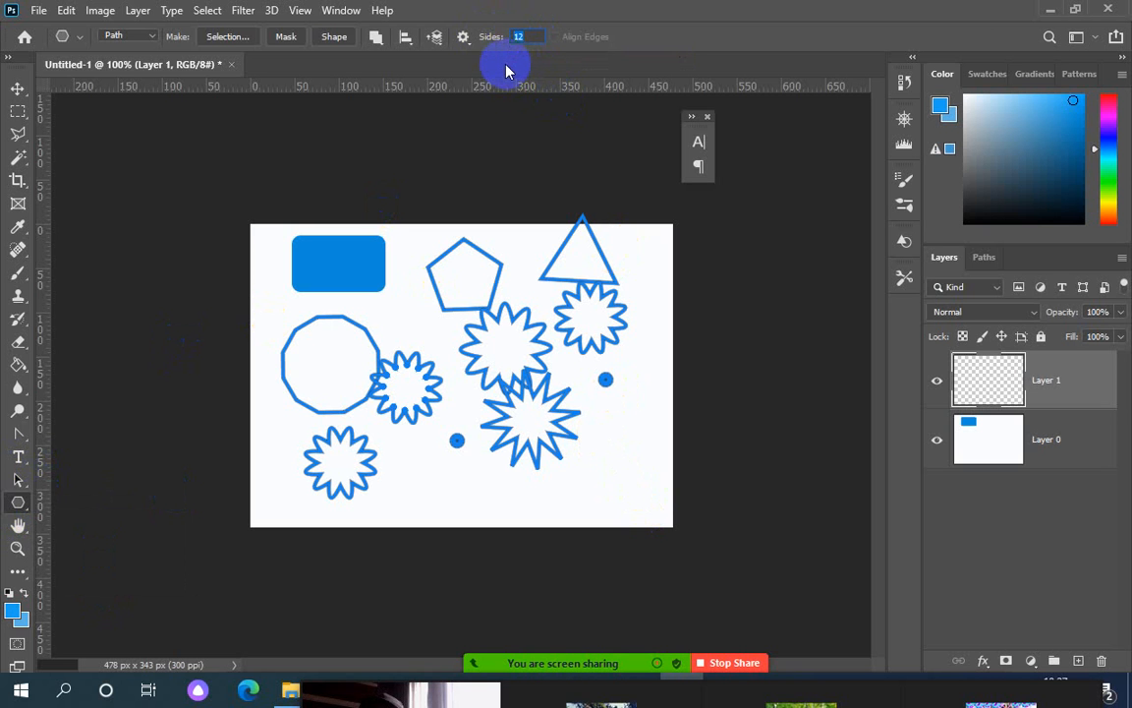
{"action": "type", "text": "6"}
{"action": "left_click_drag", "start_coordinate": [597, 423], "coordinate": [619, 448]}
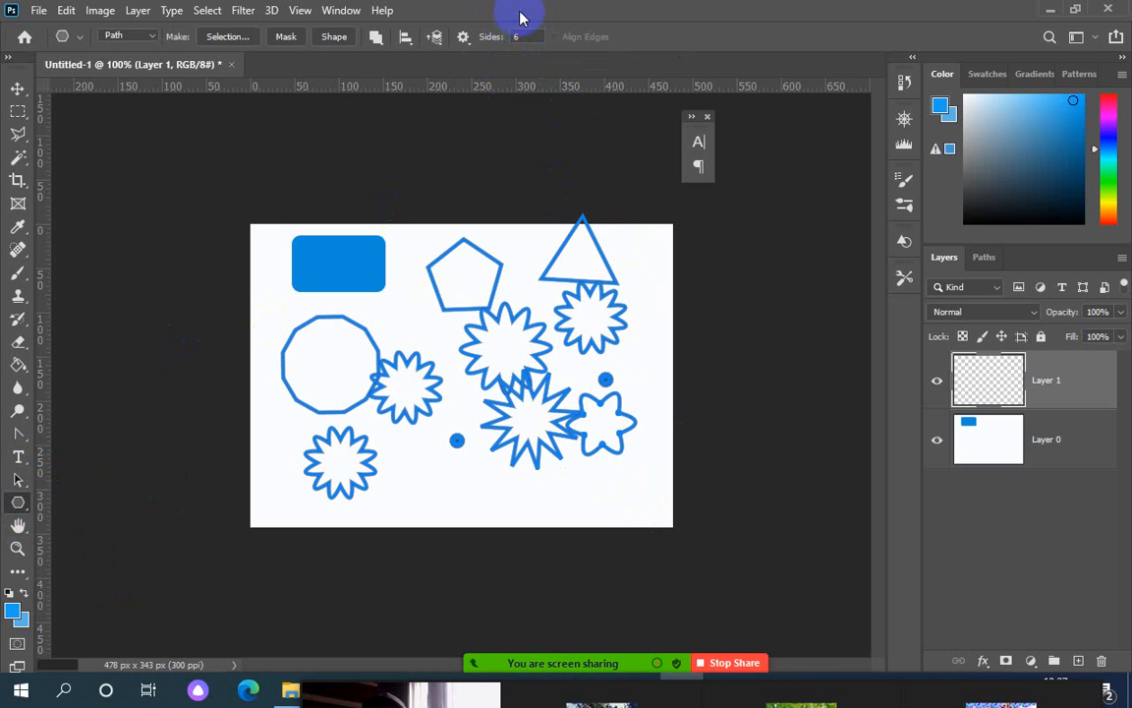
{"action": "left_click", "coordinate": [463, 37]}
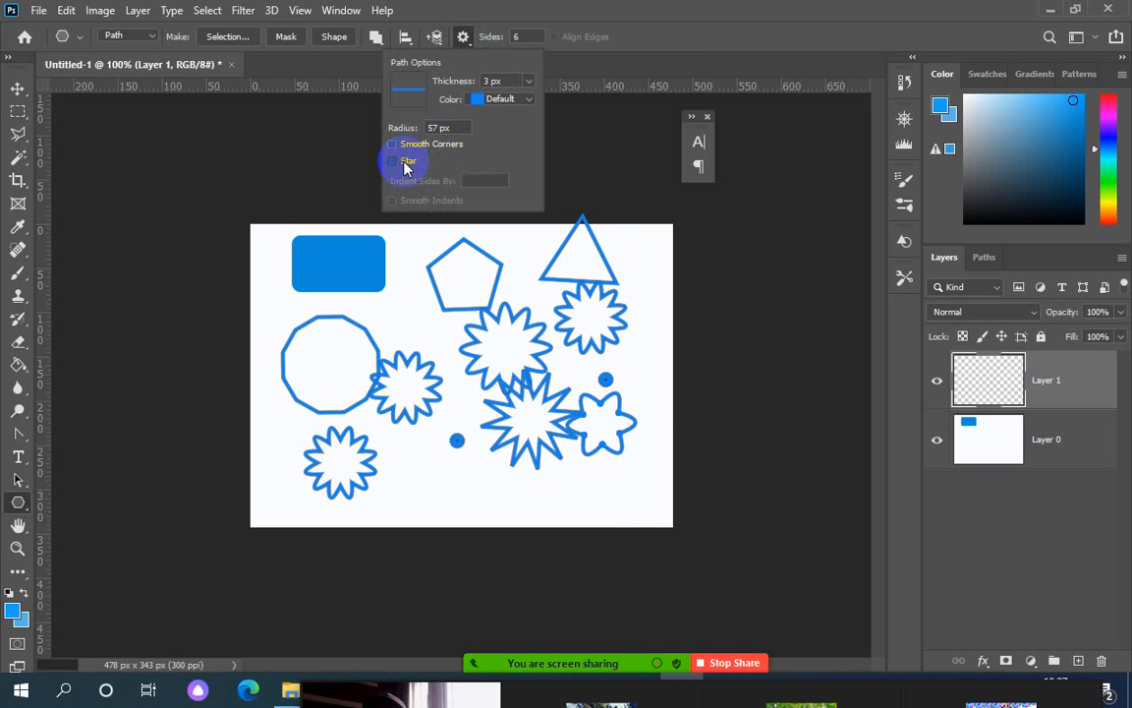
{"action": "left_click_drag", "start_coordinate": [406, 470], "coordinate": [505, 475]}
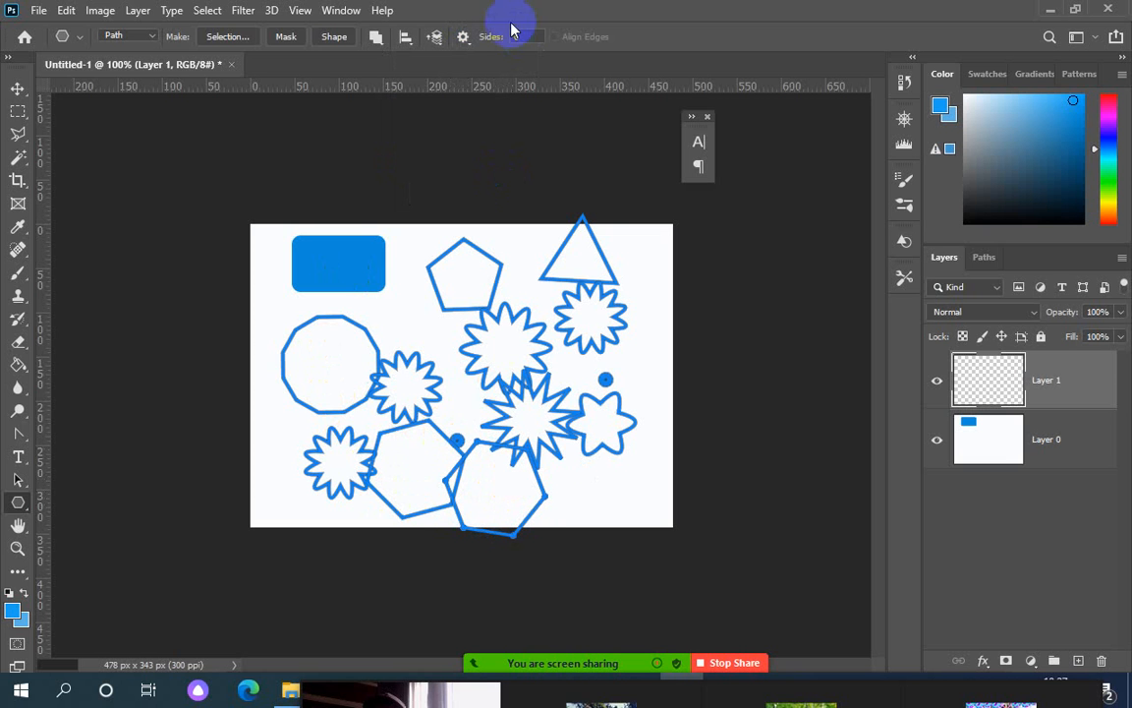
Thin the path outlines to 1 px and draw another hexagon at the top right
{"action": "left_click", "coordinate": [463, 37]}
{"action": "left_click", "coordinate": [492, 81]}
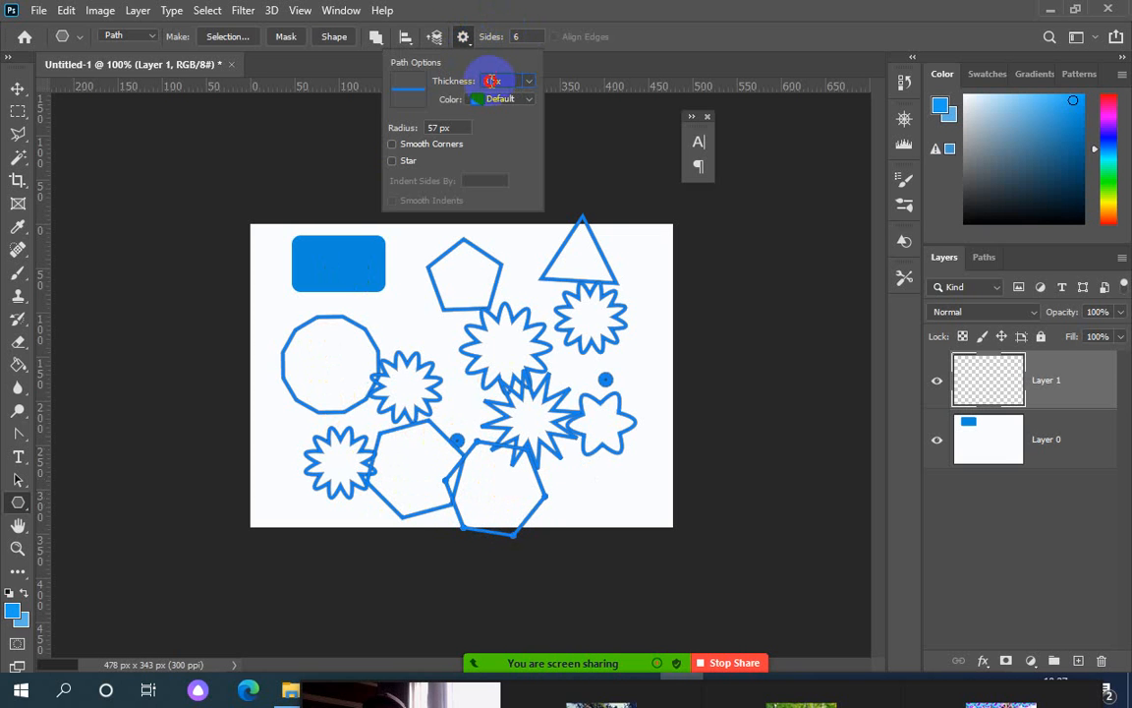
{"action": "type", "text": "1"}
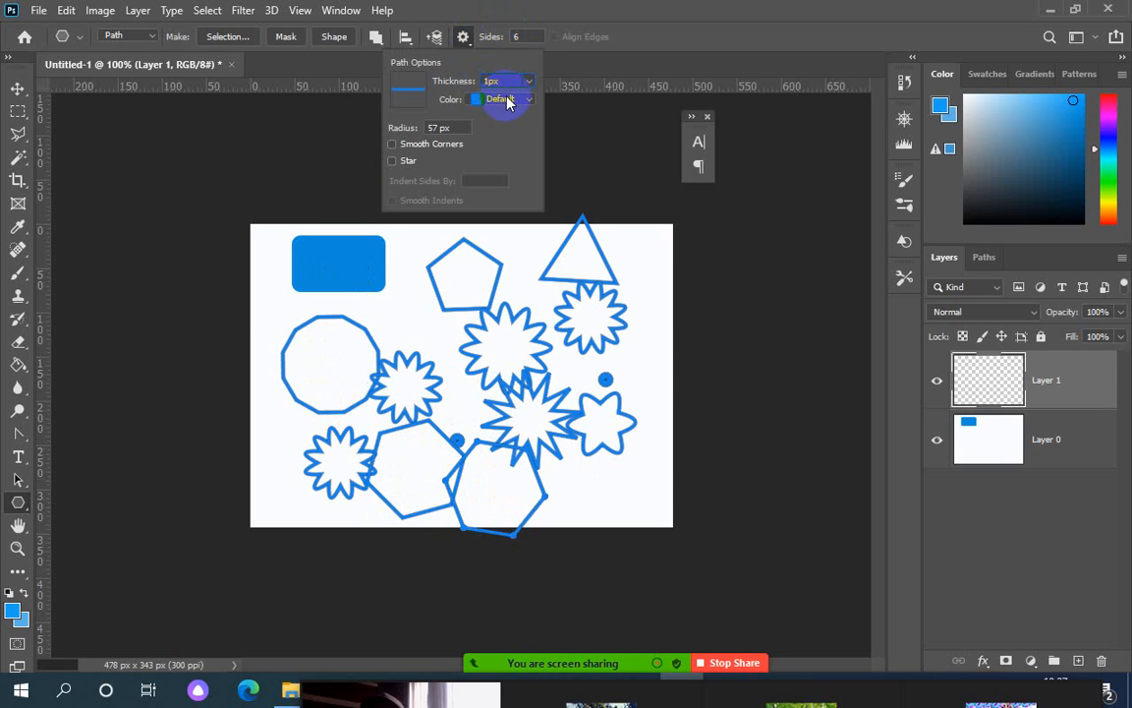
{"action": "left_click", "coordinate": [508, 101]}
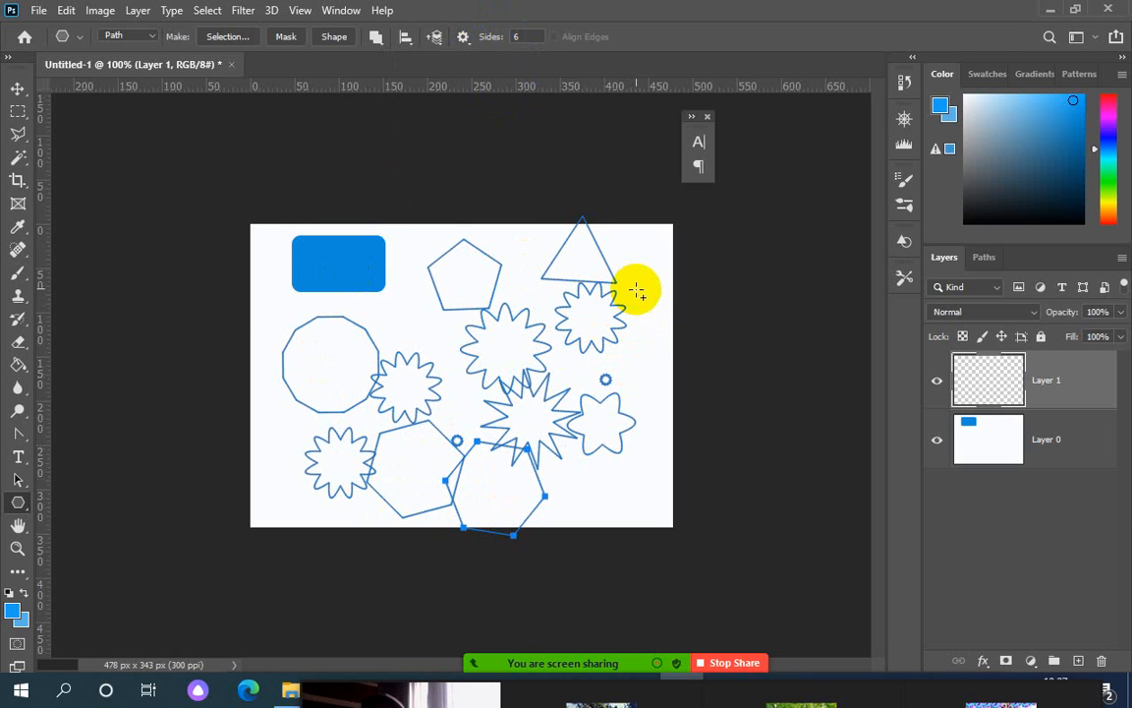
{"action": "left_click_drag", "start_coordinate": [637, 291], "coordinate": [631, 246]}
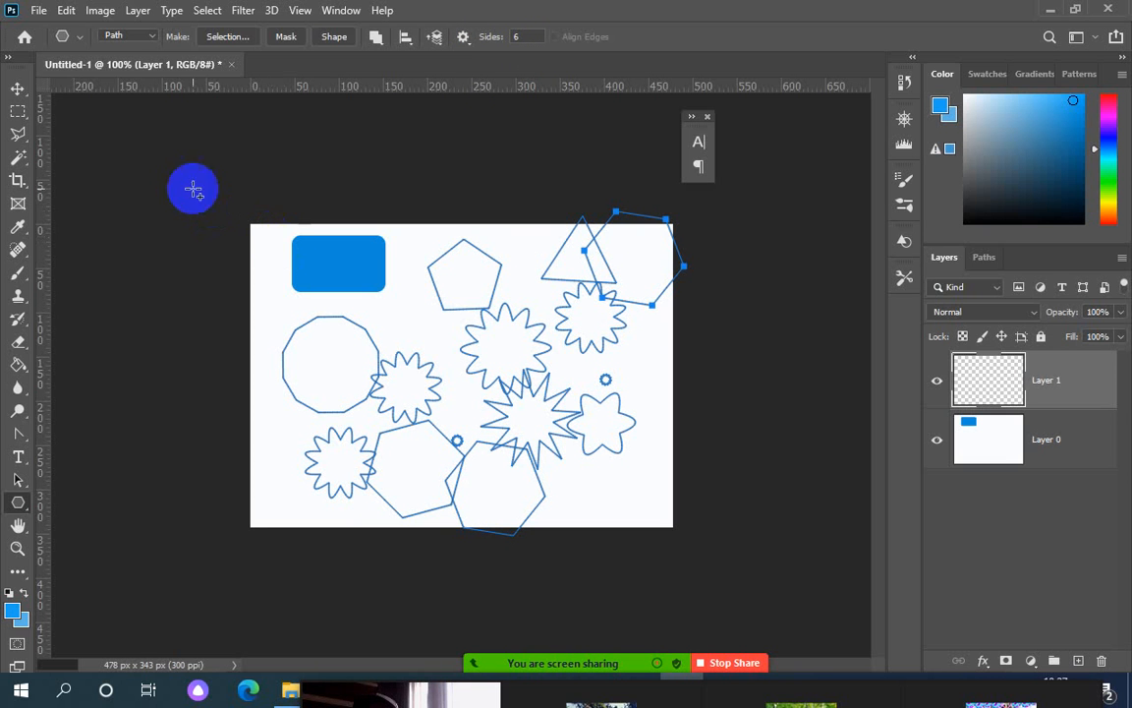
{"action": "left_click", "coordinate": [18, 89]}
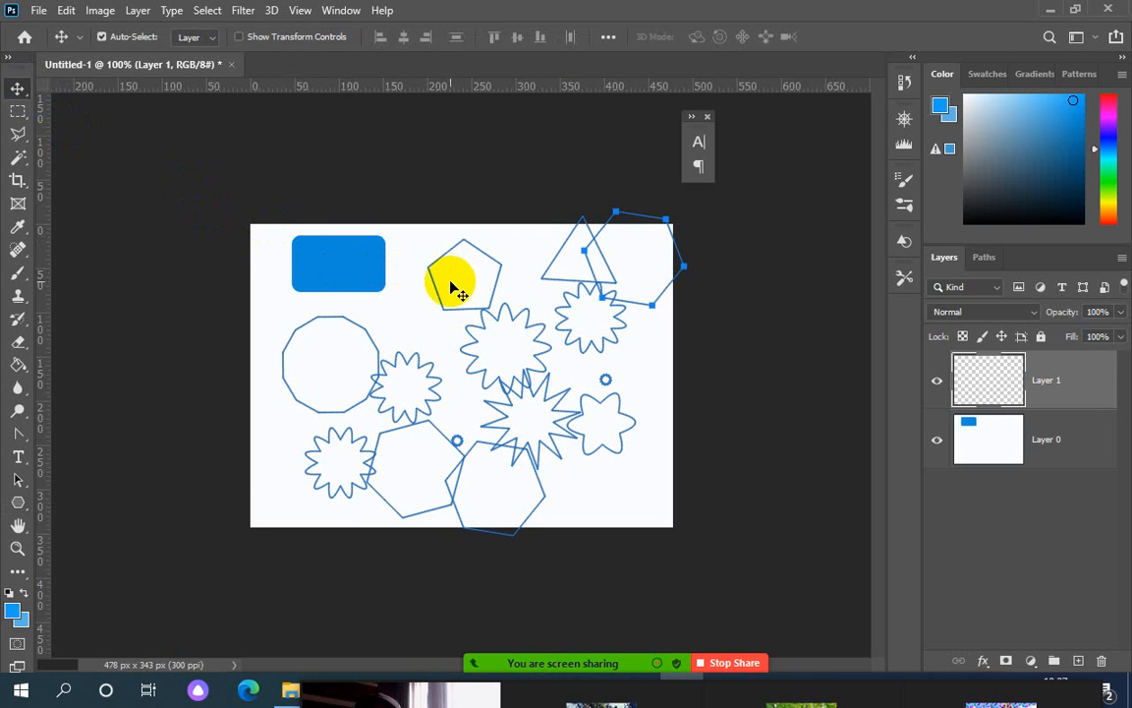
Delete the top-right hexagon path, deselect, and delete the background layer holding the blue rectangle
{"action": "key", "text": "Delete"}
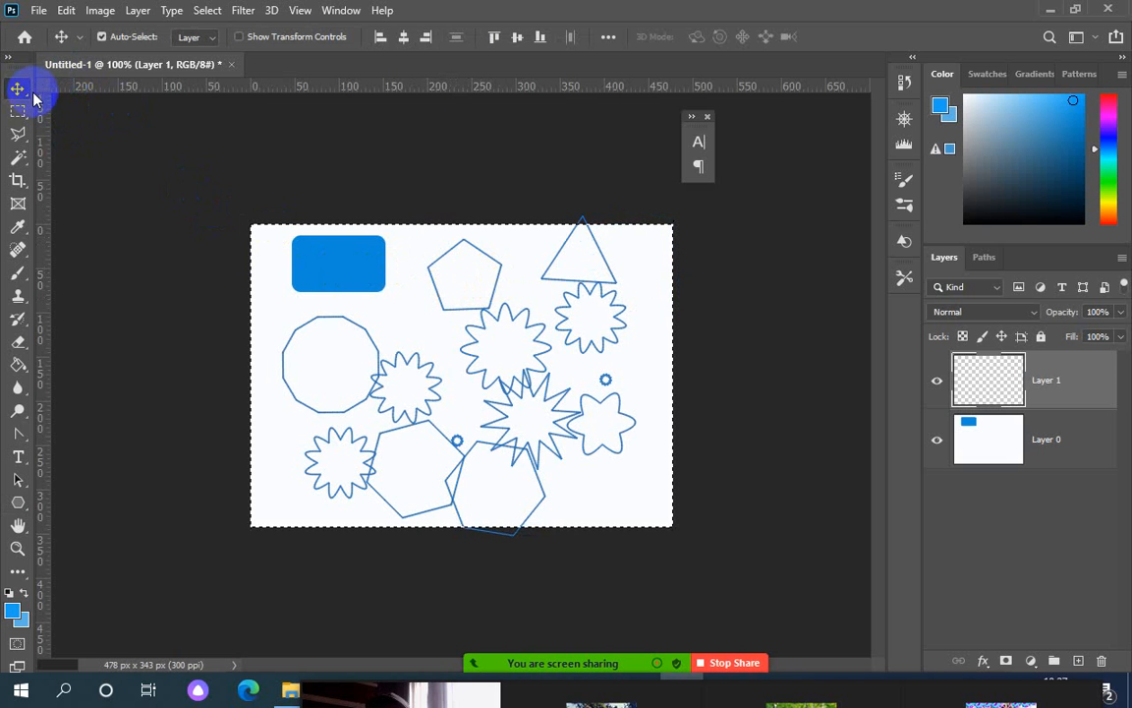
{"action": "key", "text": "ctrl+d"}
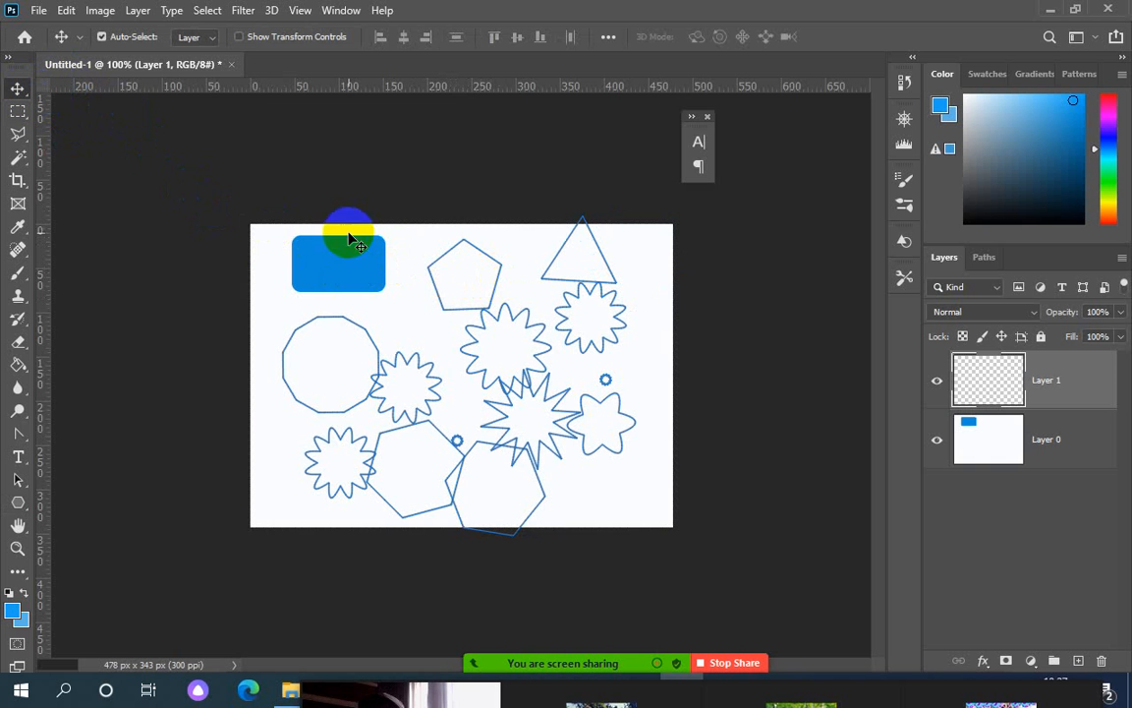
{"action": "left_click", "coordinate": [453, 261], "text": "ctrl"}
{"action": "left_click_drag", "start_coordinate": [452, 261], "coordinate": [454, 273]}
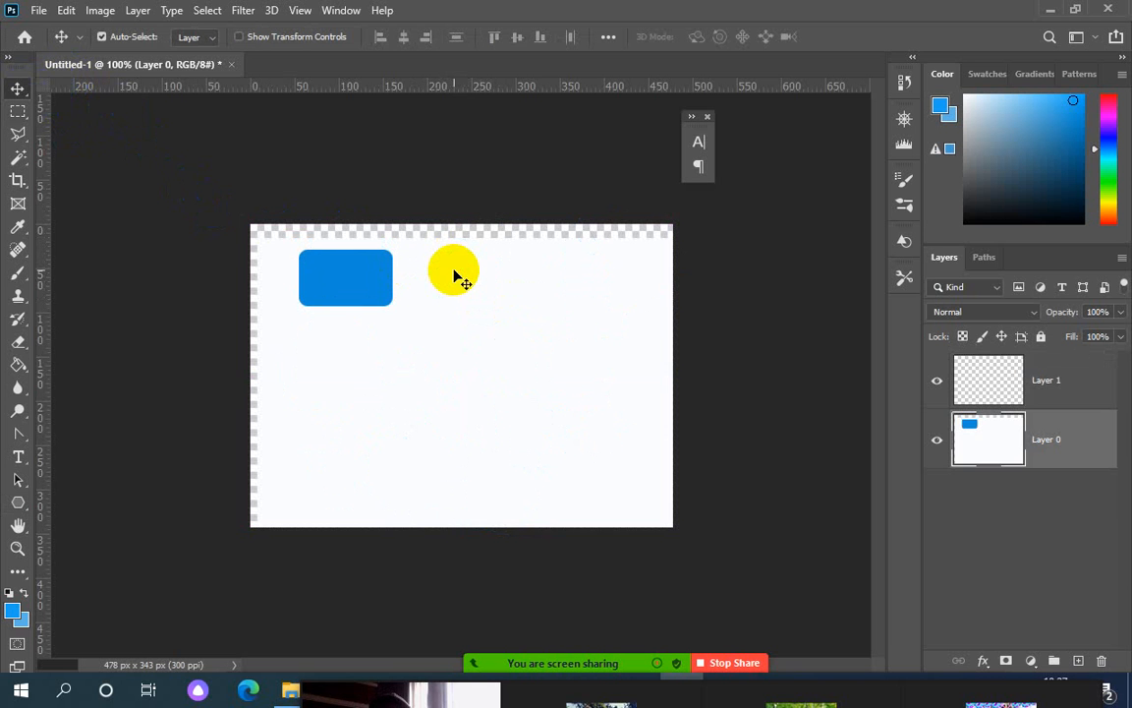
{"action": "left_click_drag", "start_coordinate": [377, 281], "coordinate": [369, 265]}
{"action": "key", "text": "Delete"}
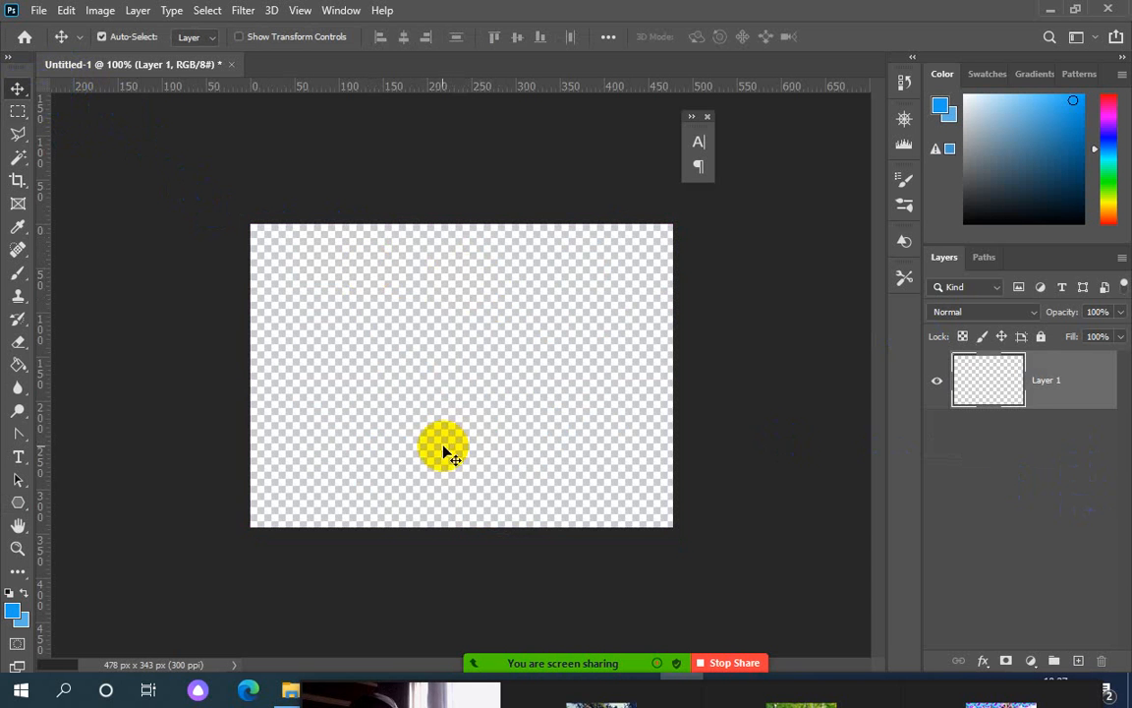
Reset default black/white colours and fill Layer 1 with black, then solid white
{"action": "left_click", "coordinate": [12, 594]}
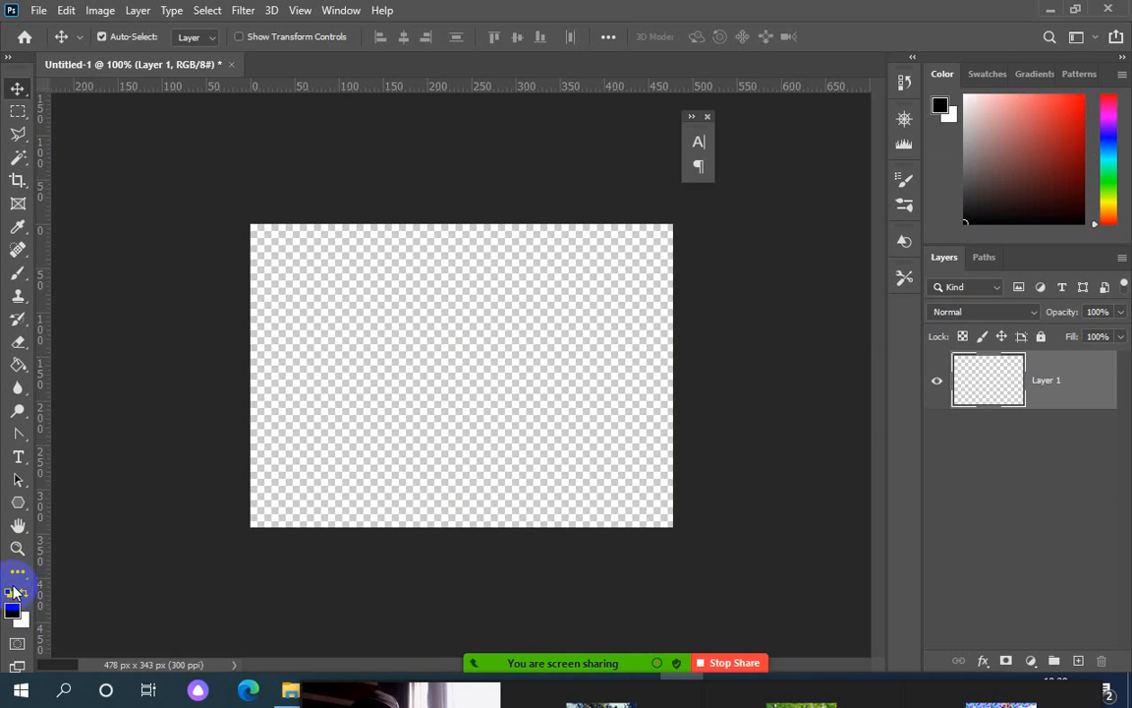
{"action": "key", "text": "alt+BackSpace"}
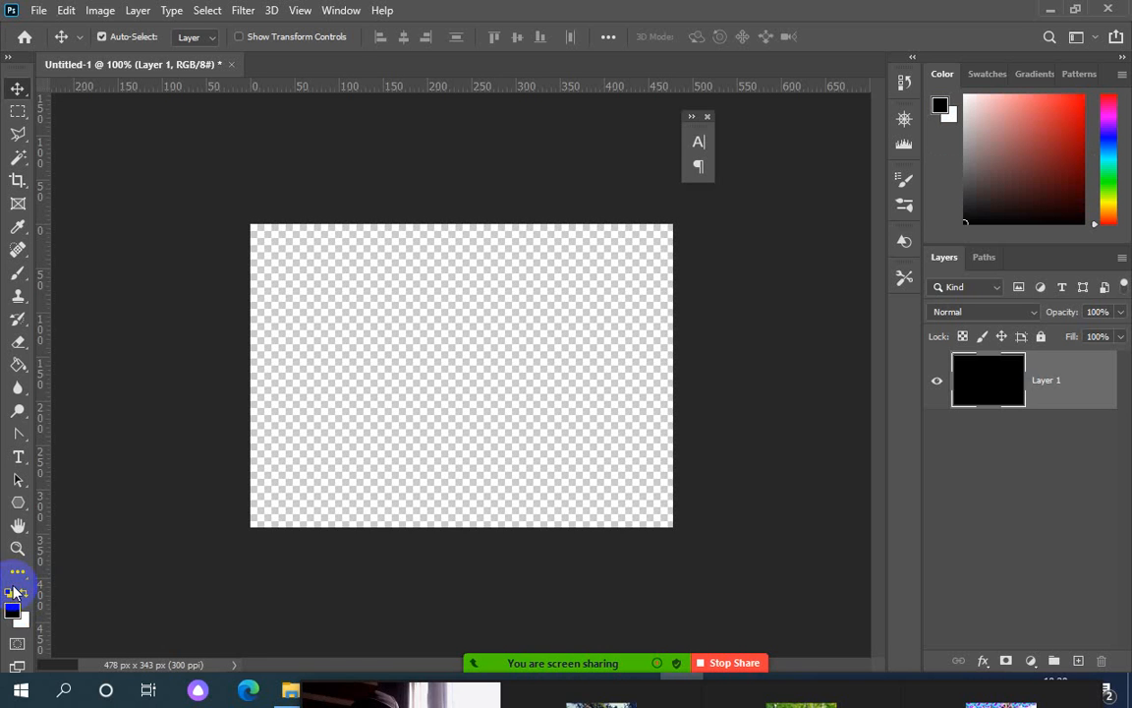
{"action": "key", "text": "ctrl+BackSpace"}
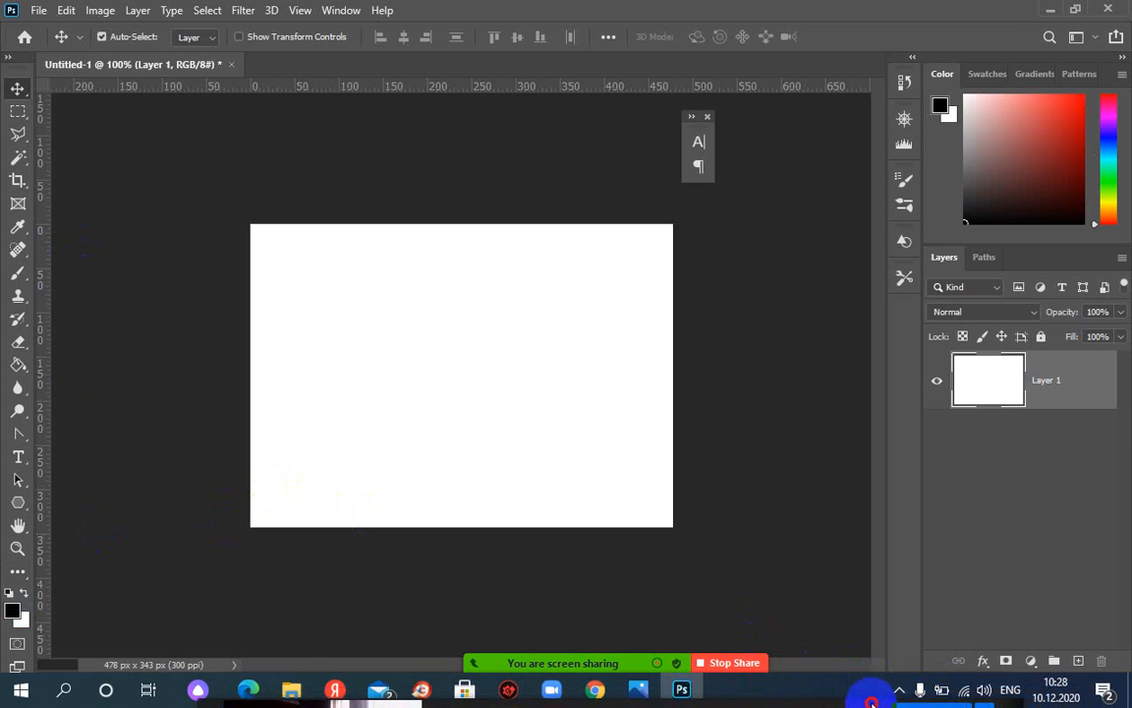
Open 3sd.JPG from Desktop > ps > 3dvisit card through File > Open
{"action": "mouse_move", "coordinate": [868, 698]}
{"action": "left_mouse_down"}
{"action": "mouse_move", "coordinate": [864, 671]}
{"action": "mouse_move", "coordinate": [864, 687]}
{"action": "left_mouse_up"}
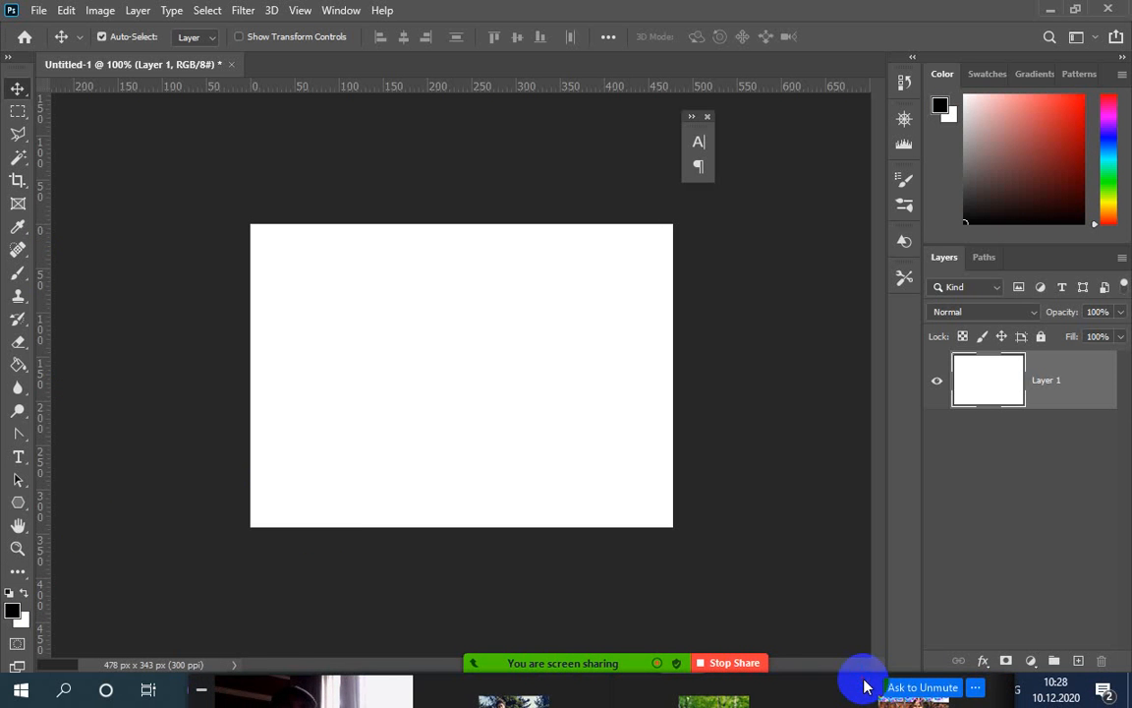
{"action": "left_click", "coordinate": [38, 10]}
{"action": "left_click", "coordinate": [54, 43]}
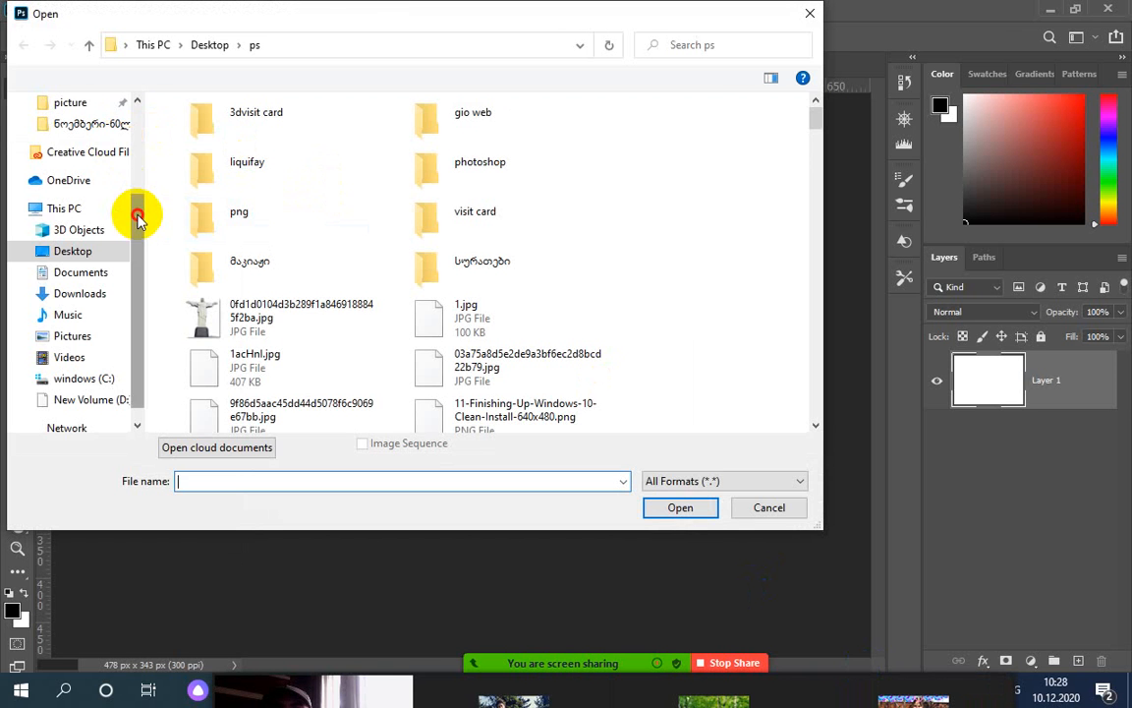
{"action": "left_click_drag", "start_coordinate": [139, 214], "coordinate": [138, 118]}
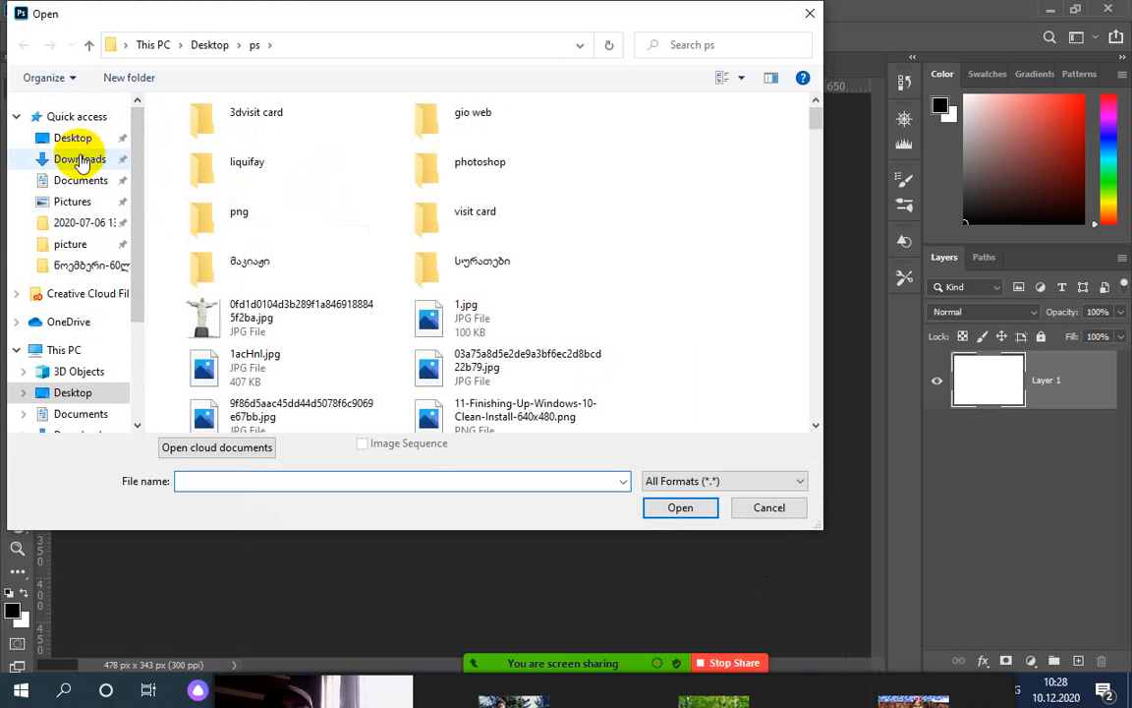
{"action": "left_click", "coordinate": [77, 138]}
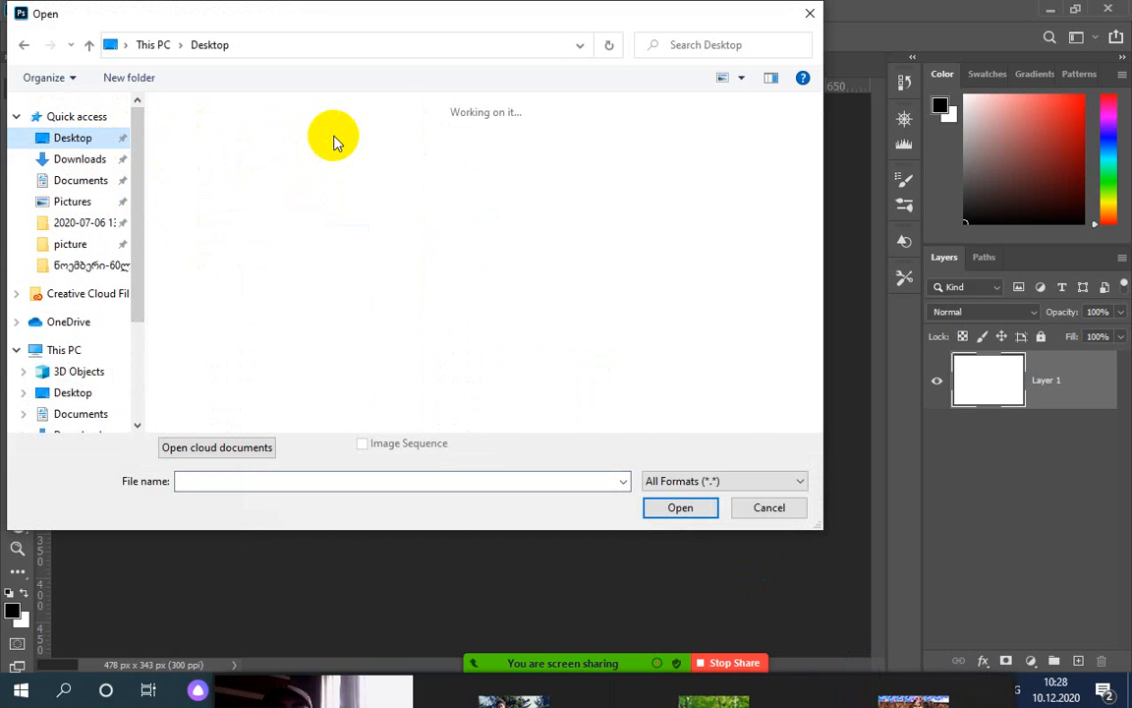
{"action": "left_click", "coordinate": [327, 146]}
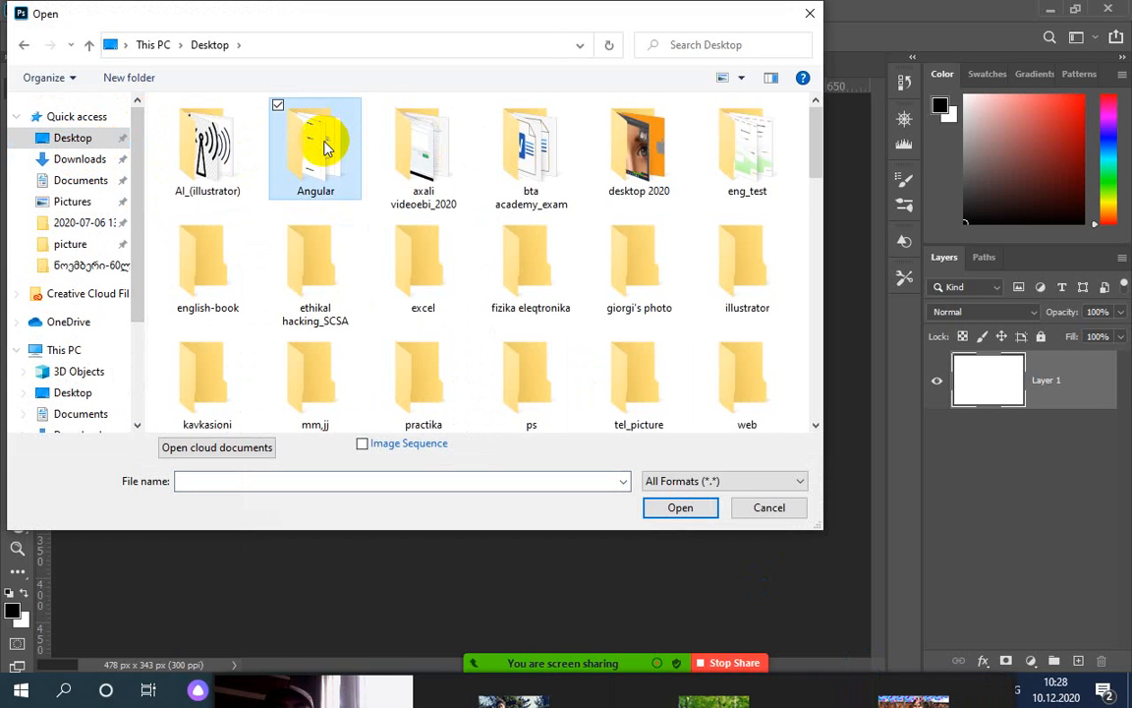
{"action": "key", "text": "p"}
{"action": "double_click", "coordinate": [528, 167]}
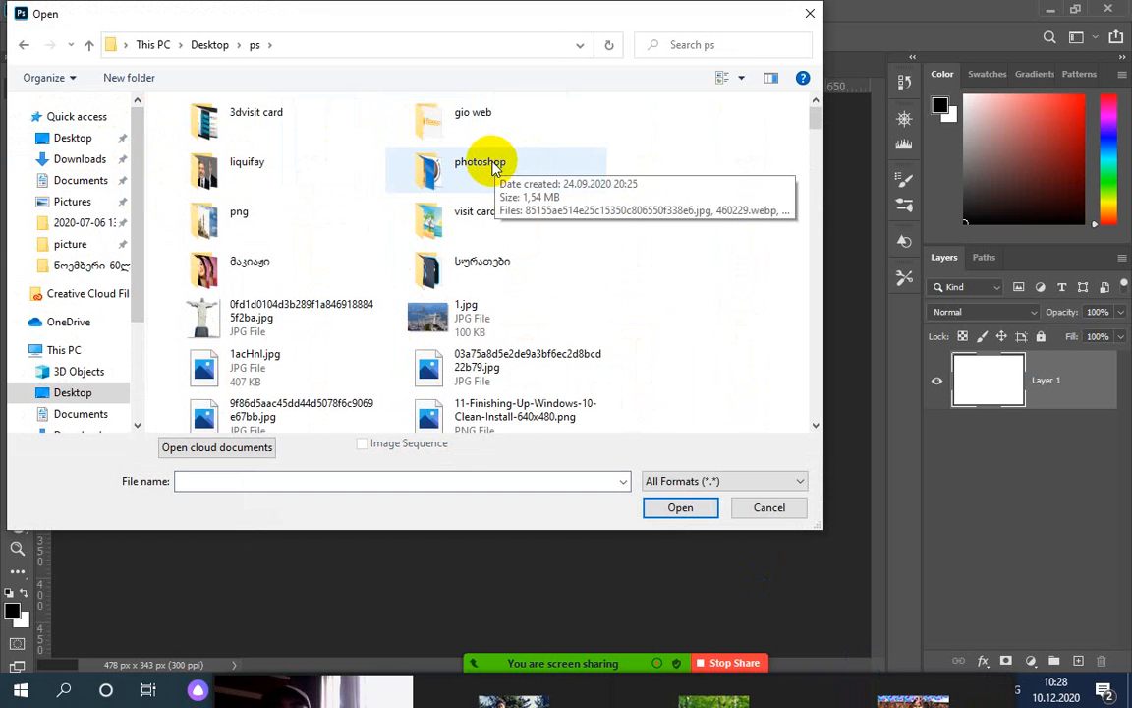
{"action": "double_click", "coordinate": [263, 120]}
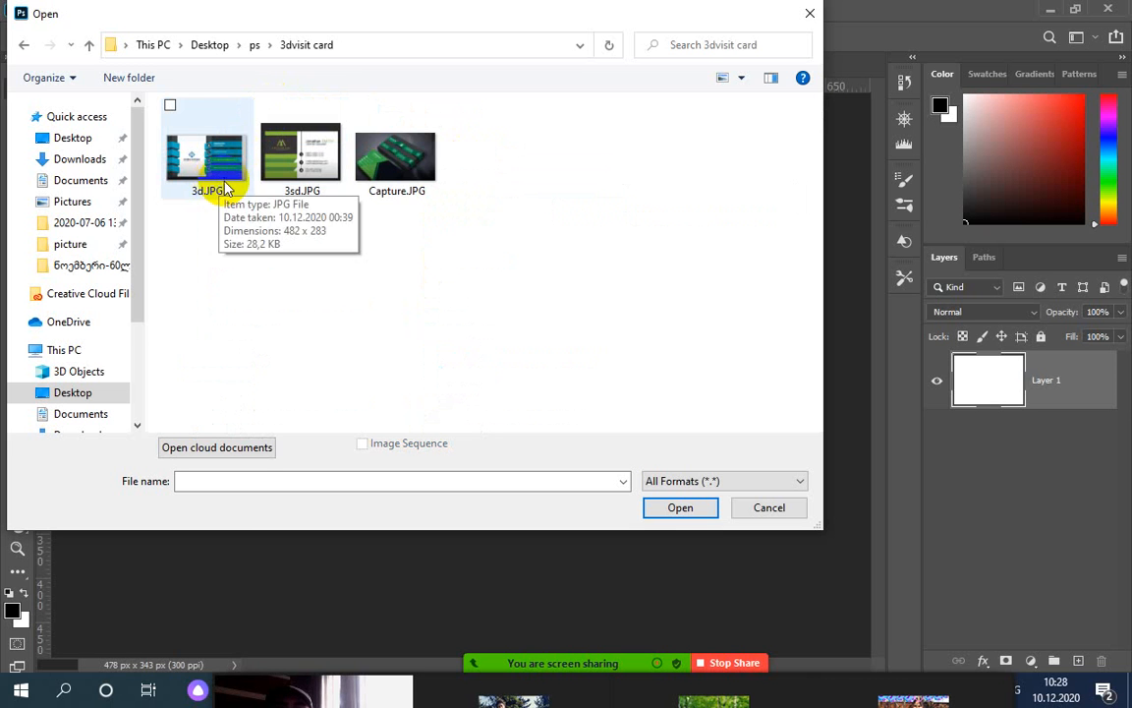
{"action": "double_click", "coordinate": [276, 159]}
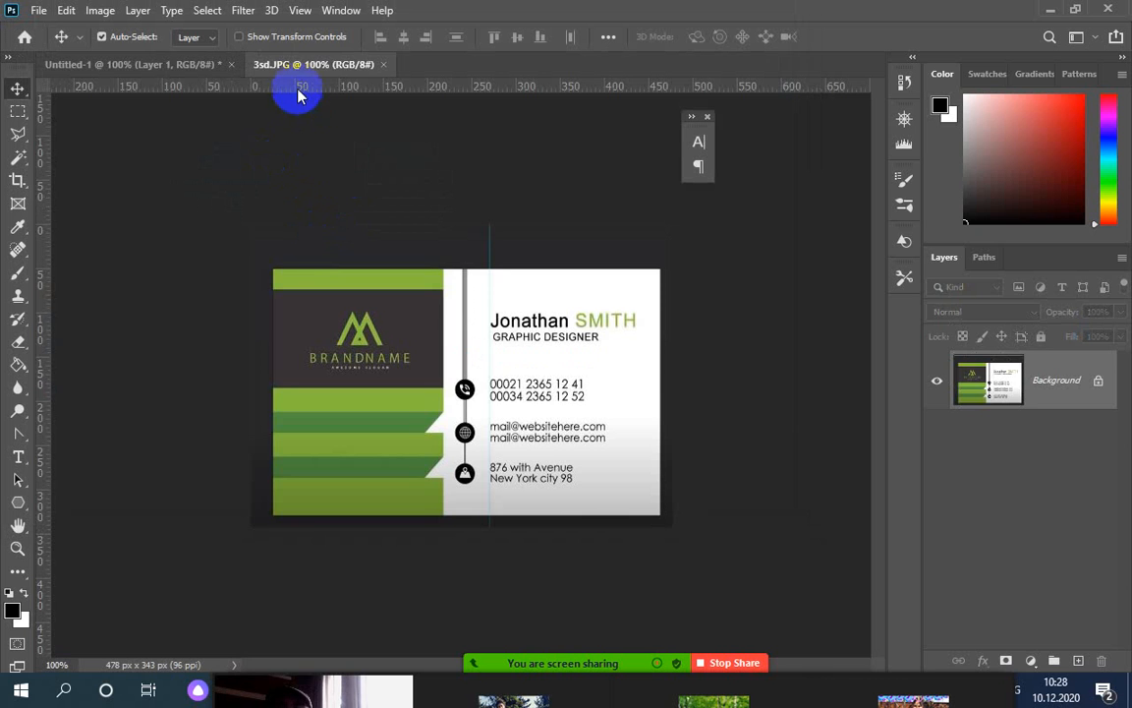
Float the 3sd.JPG tab in its own window, close the Character/Paragraph panel, and shift it right
{"action": "left_click_drag", "start_coordinate": [299, 73], "coordinate": [650, 38]}
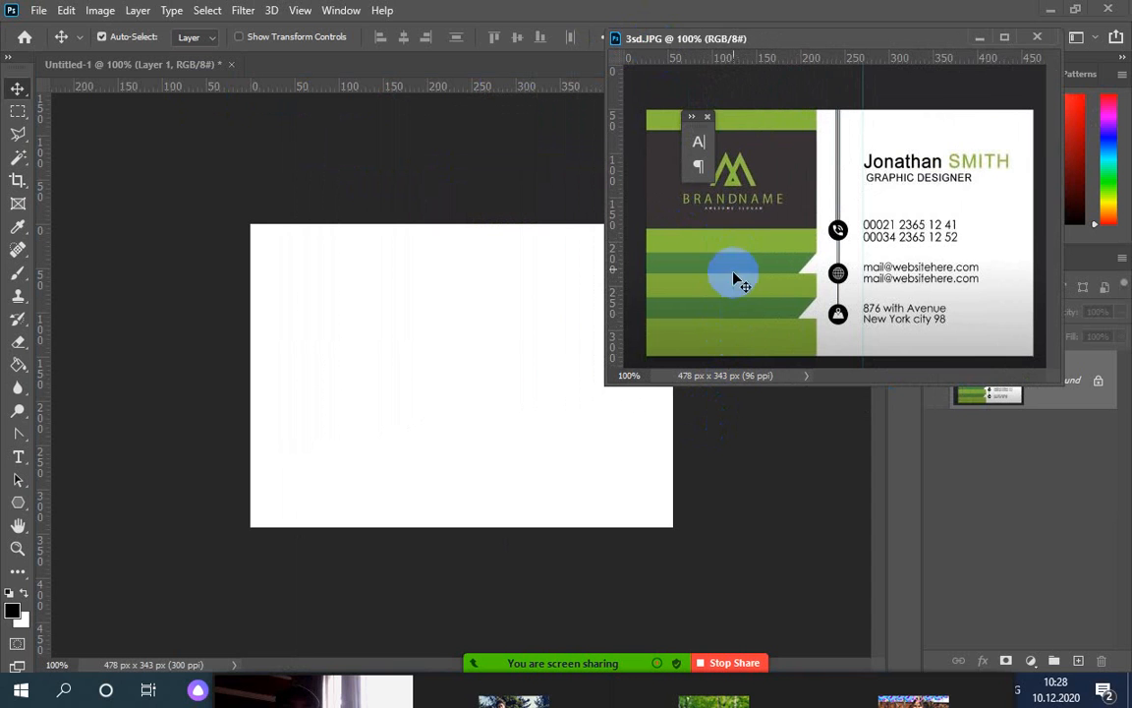
{"action": "left_click", "coordinate": [711, 117]}
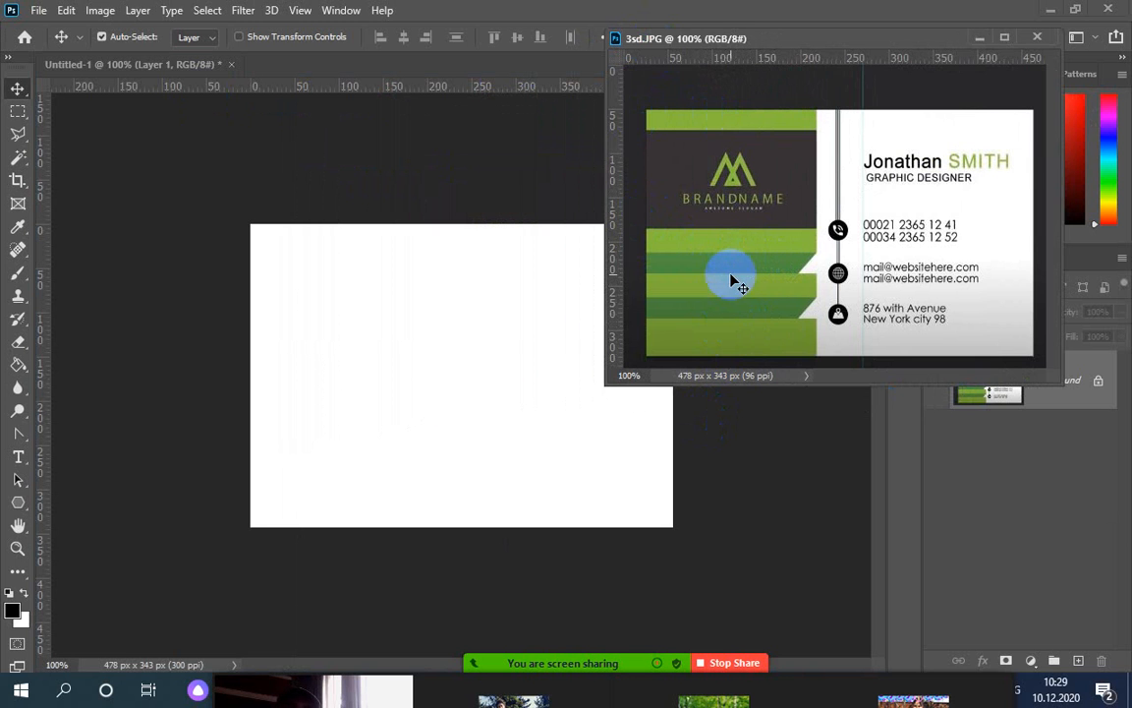
{"action": "left_click_drag", "start_coordinate": [784, 40], "coordinate": [858, 24]}
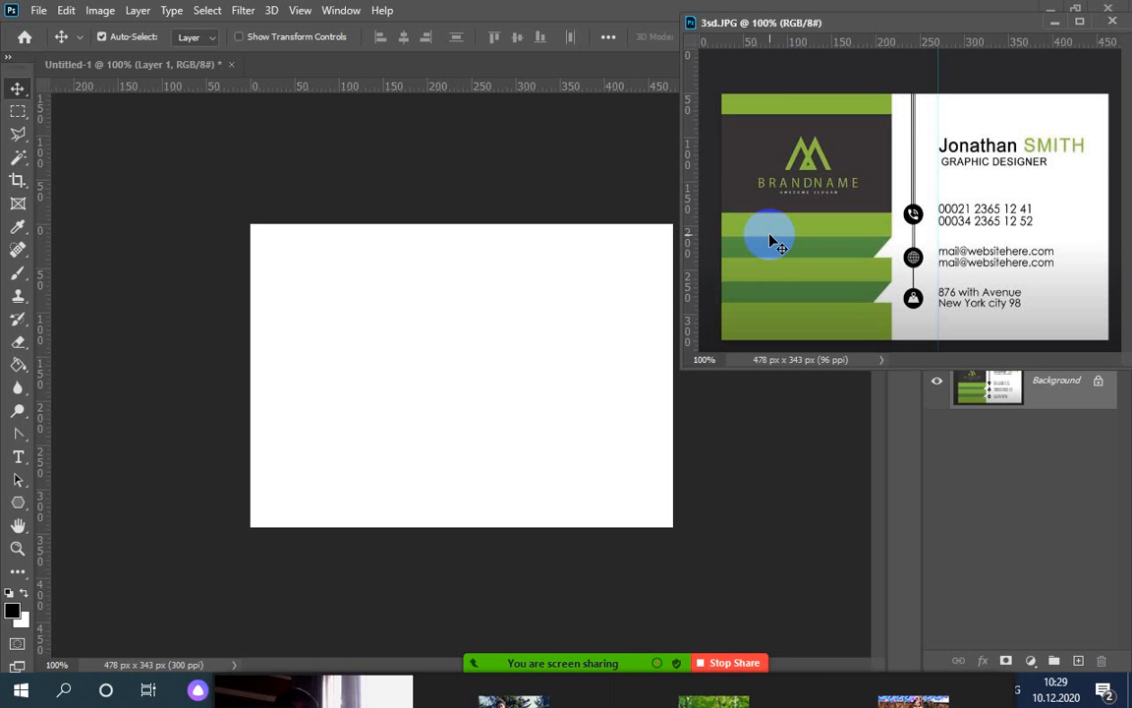
Open visit_card.JPG from the ps folder as a second reference image
{"action": "left_click", "coordinate": [39, 10]}
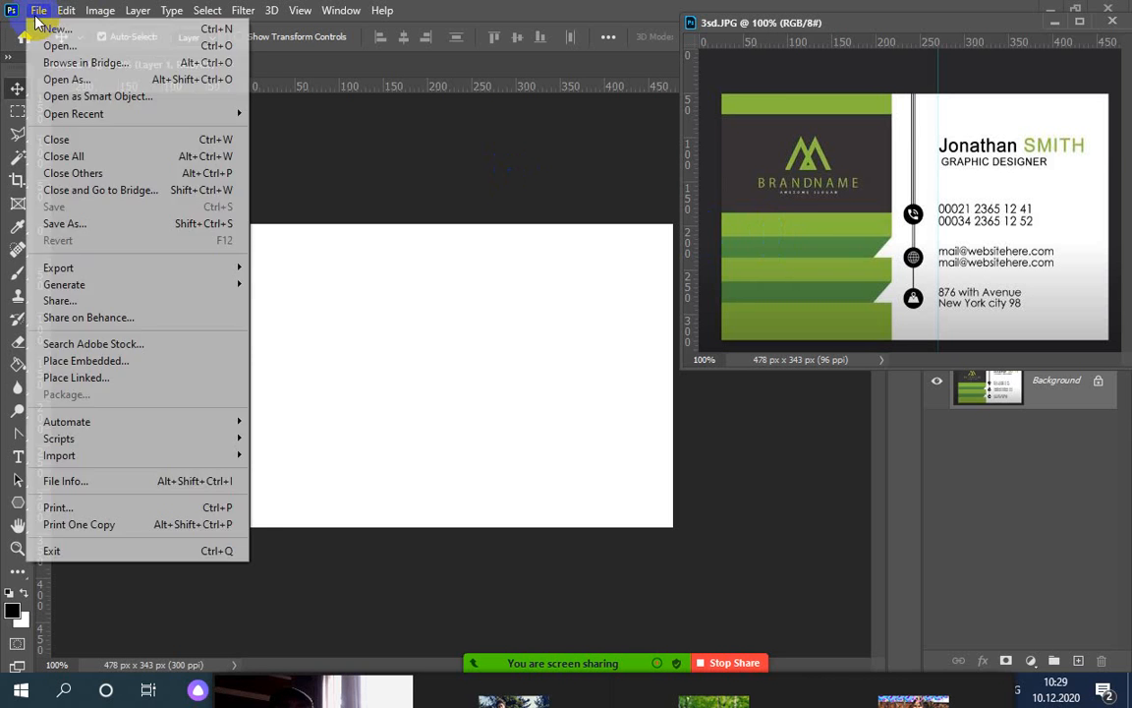
{"action": "left_click", "coordinate": [53, 49]}
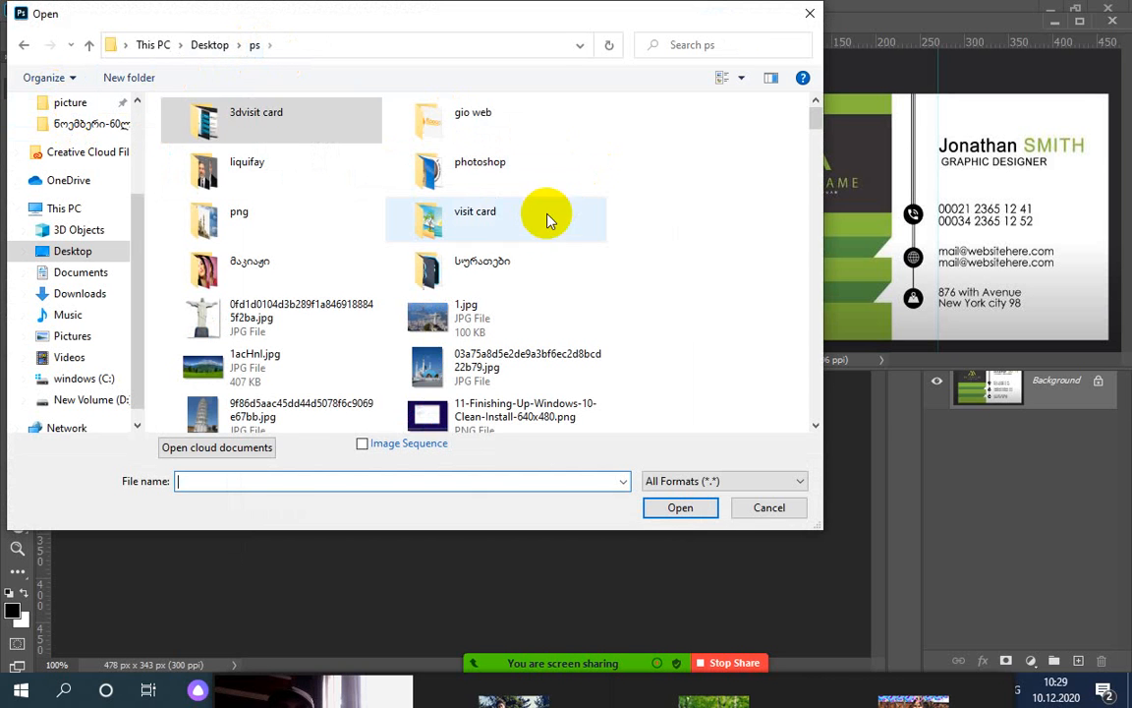
{"action": "left_click", "coordinate": [480, 217]}
{"action": "key", "text": "v"}
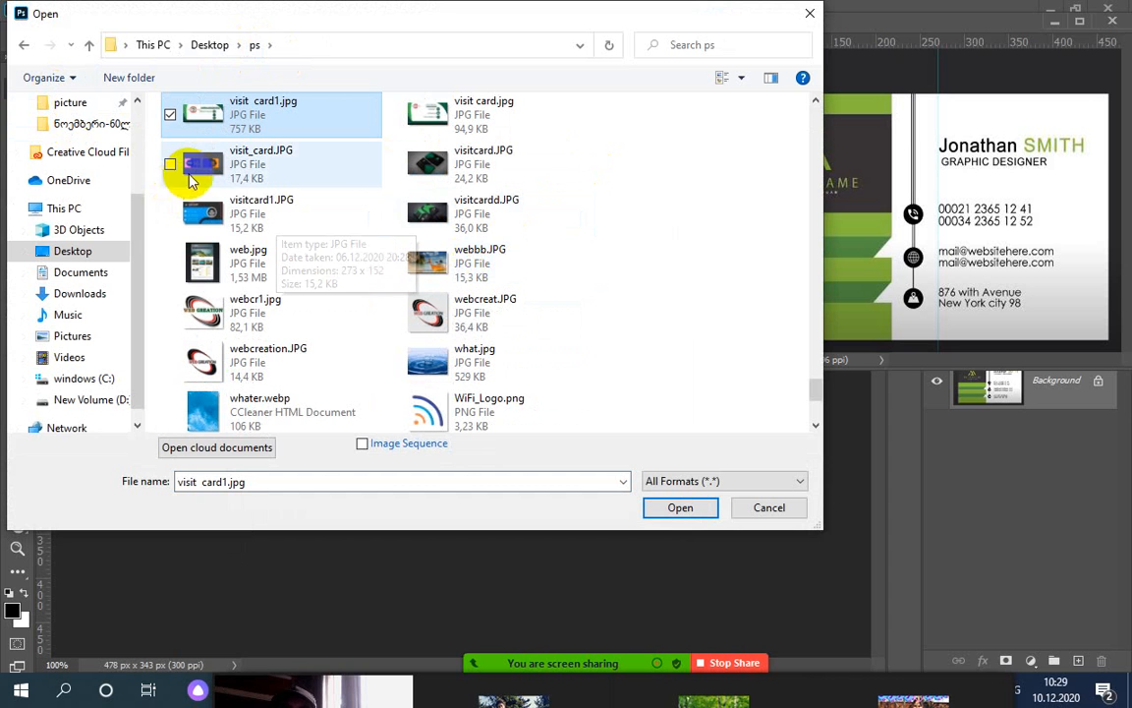
{"action": "double_click", "coordinate": [202, 165]}
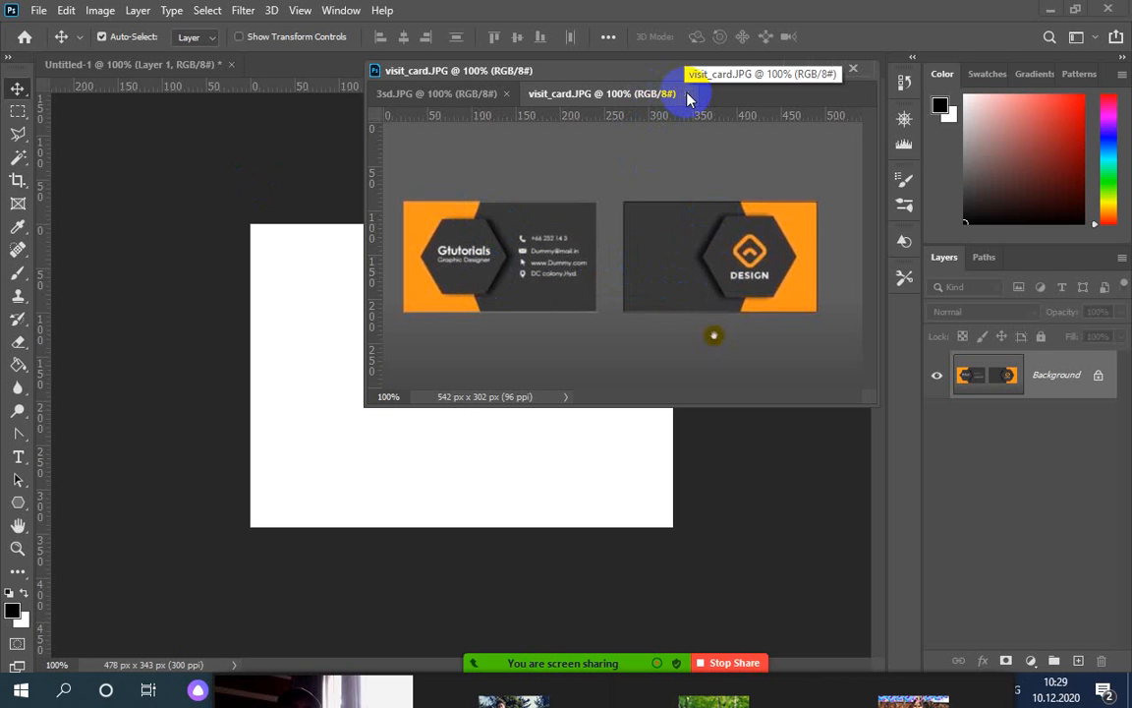
Move the reference card window to the top right and make it taller
{"action": "left_click", "coordinate": [458, 104]}
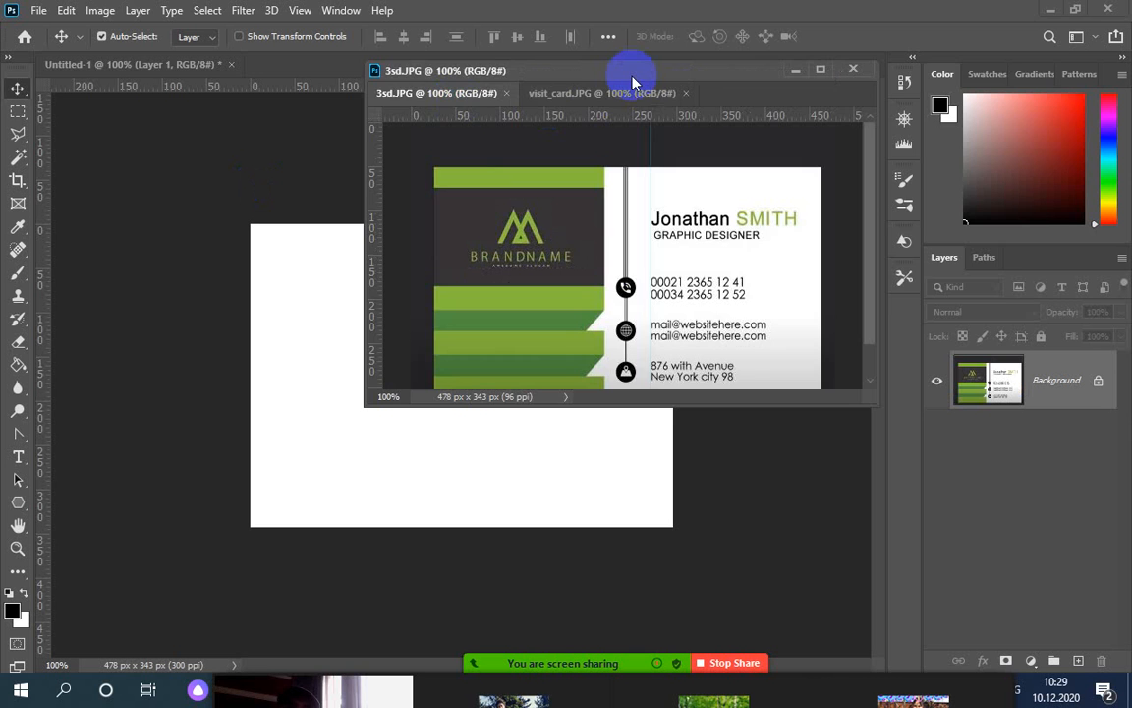
{"action": "left_click_drag", "start_coordinate": [632, 78], "coordinate": [903, 22]}
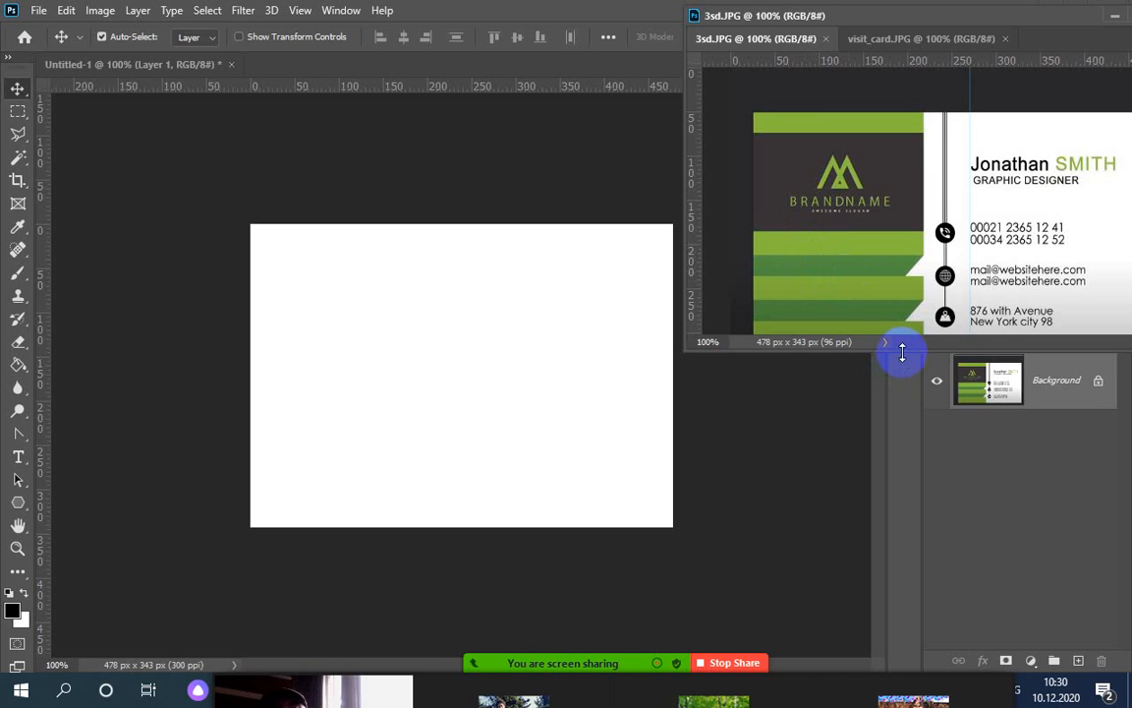
{"action": "left_click_drag", "start_coordinate": [902, 349], "coordinate": [899, 403]}
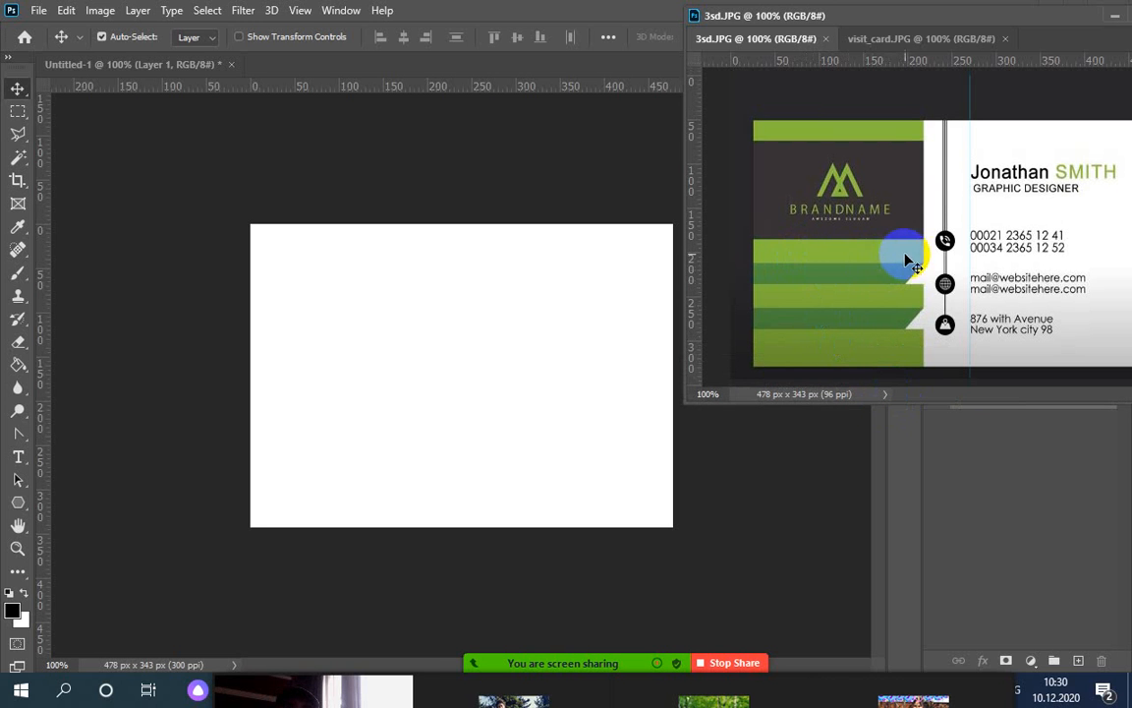
{"action": "left_click_drag", "start_coordinate": [856, 278], "coordinate": [660, 311]}
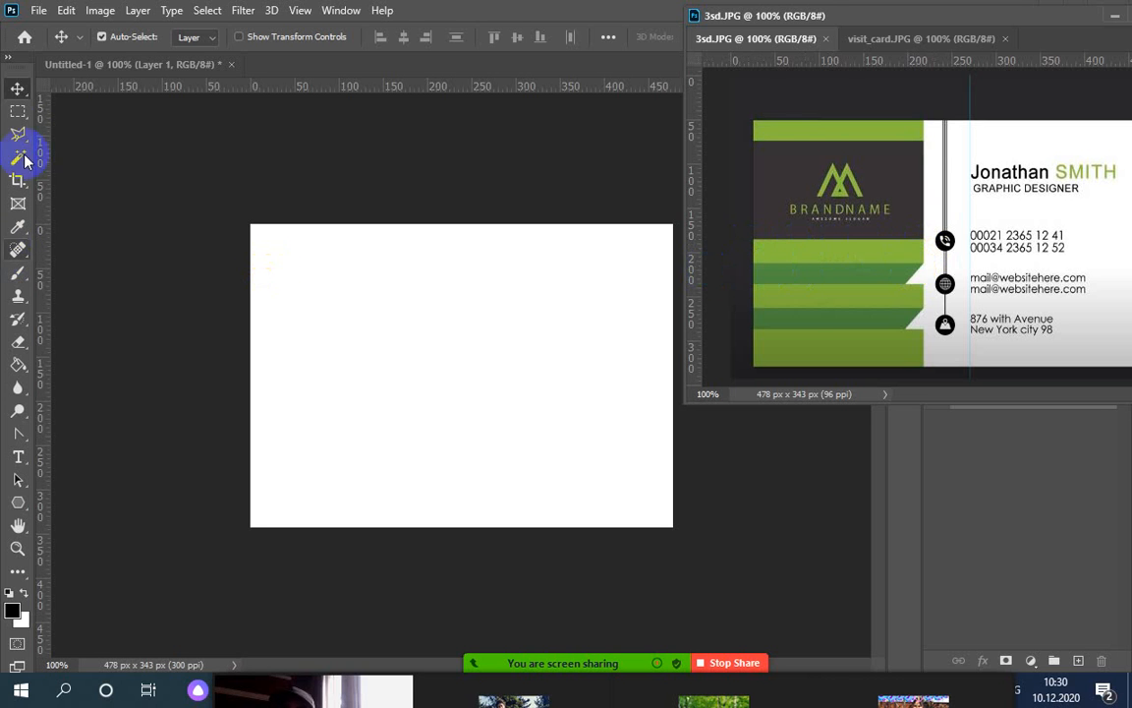
{"action": "left_click_drag", "start_coordinate": [17, 111], "coordinate": [60, 119]}
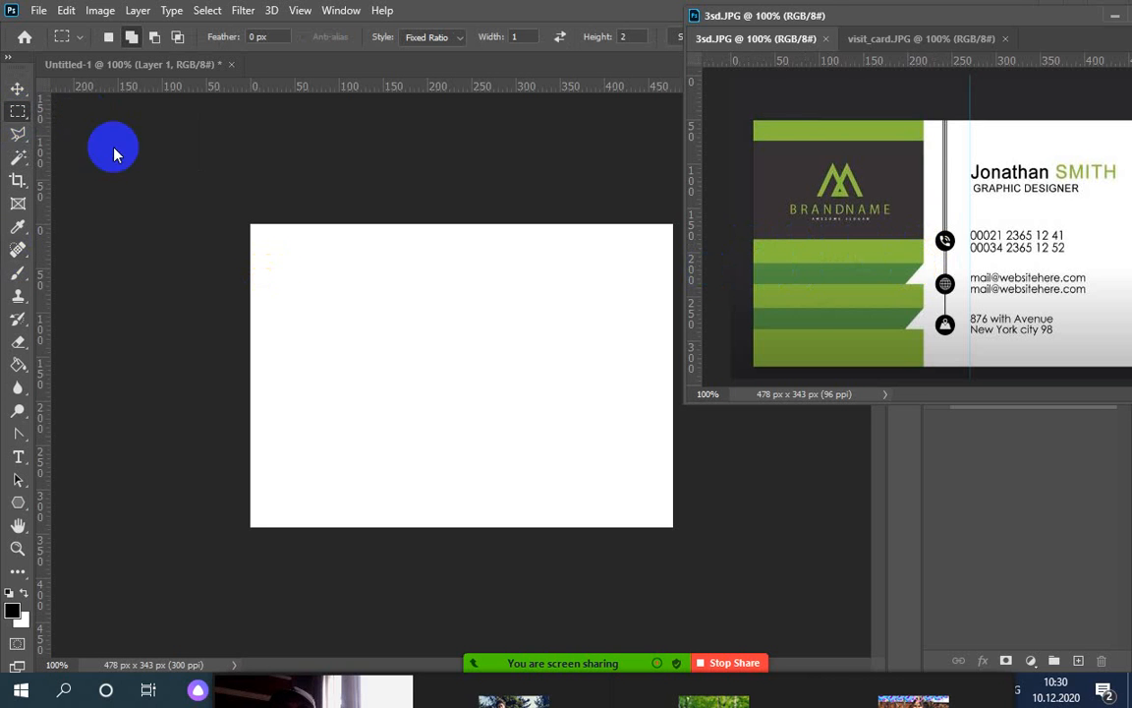
Set the marquee Style to Normal and select a 166 × 39 px strip at the canvas's left edge
{"action": "left_click", "coordinate": [253, 341]}
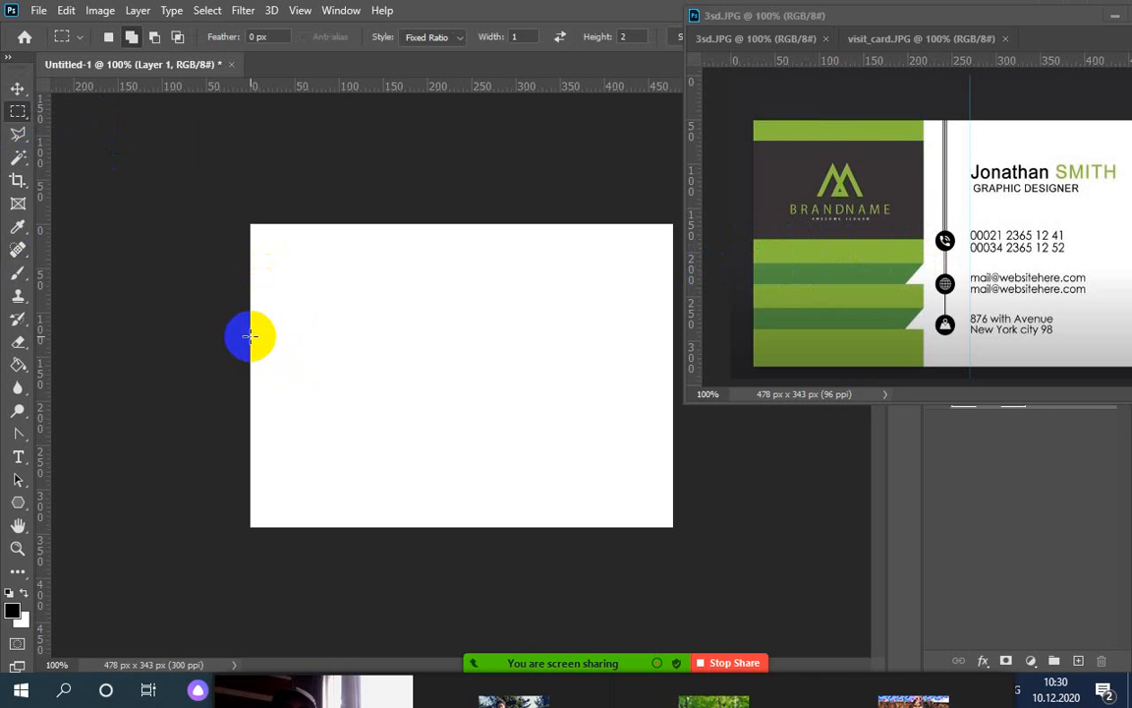
{"action": "left_click_drag", "start_coordinate": [251, 336], "coordinate": [397, 362]}
{"action": "left_click_drag", "start_coordinate": [320, 290], "coordinate": [496, 425]}
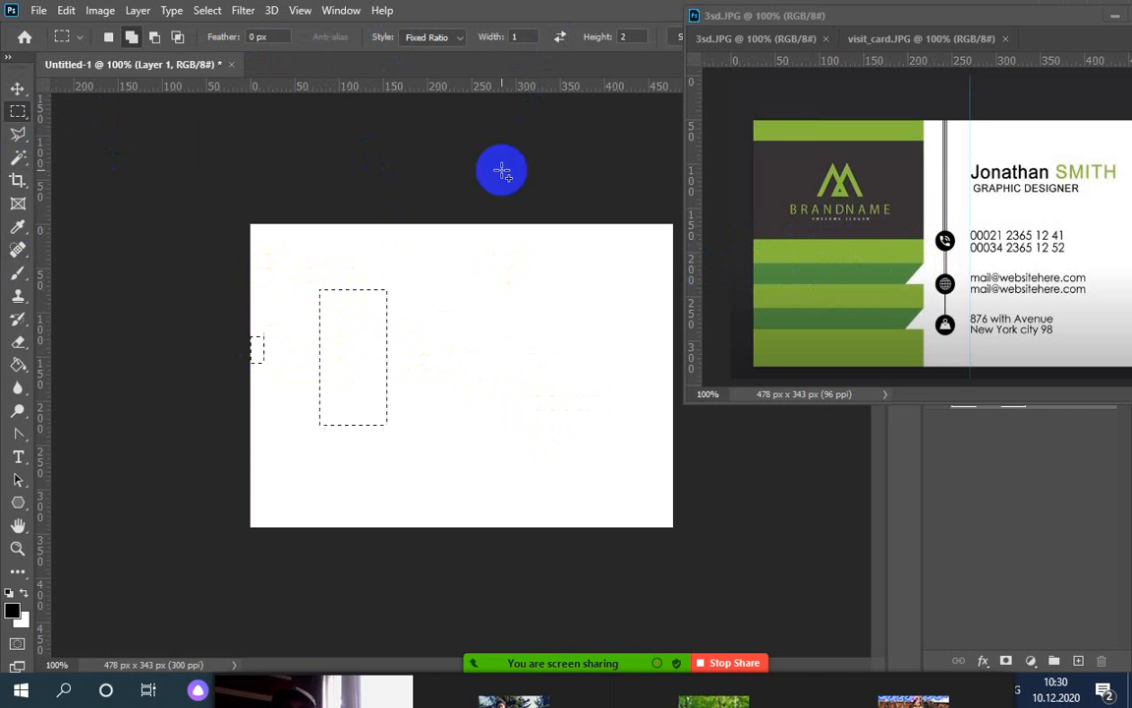
{"action": "left_click", "coordinate": [462, 40]}
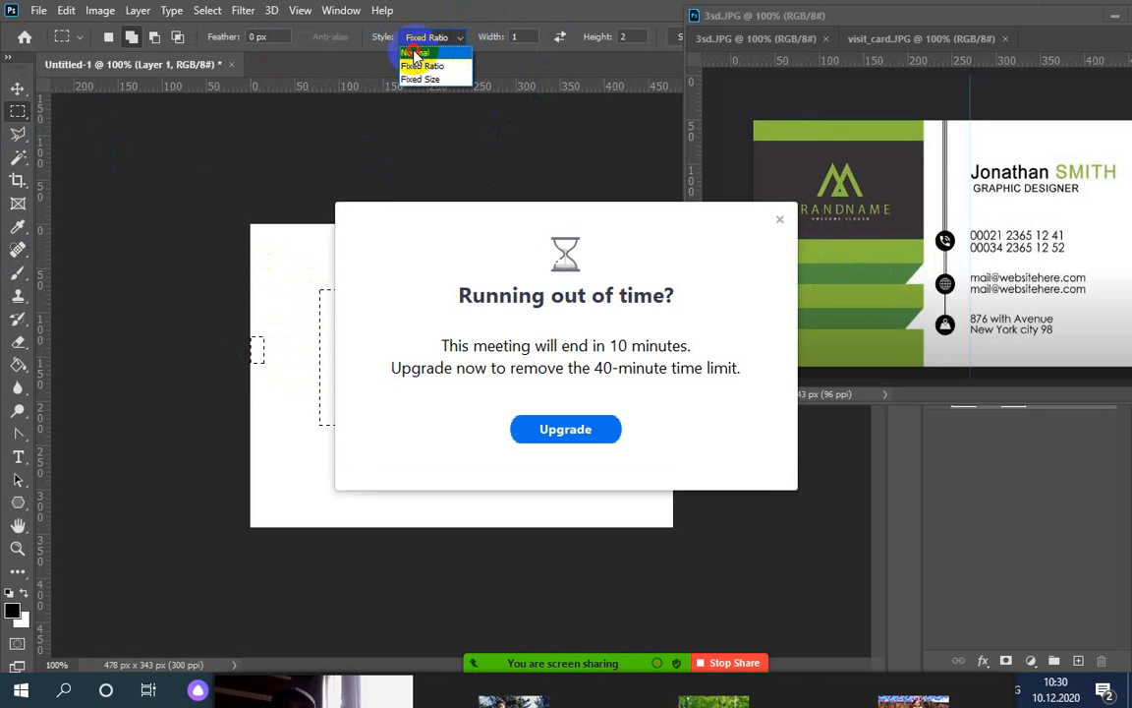
{"action": "left_click", "coordinate": [414, 53]}
{"action": "left_click", "coordinate": [778, 218]}
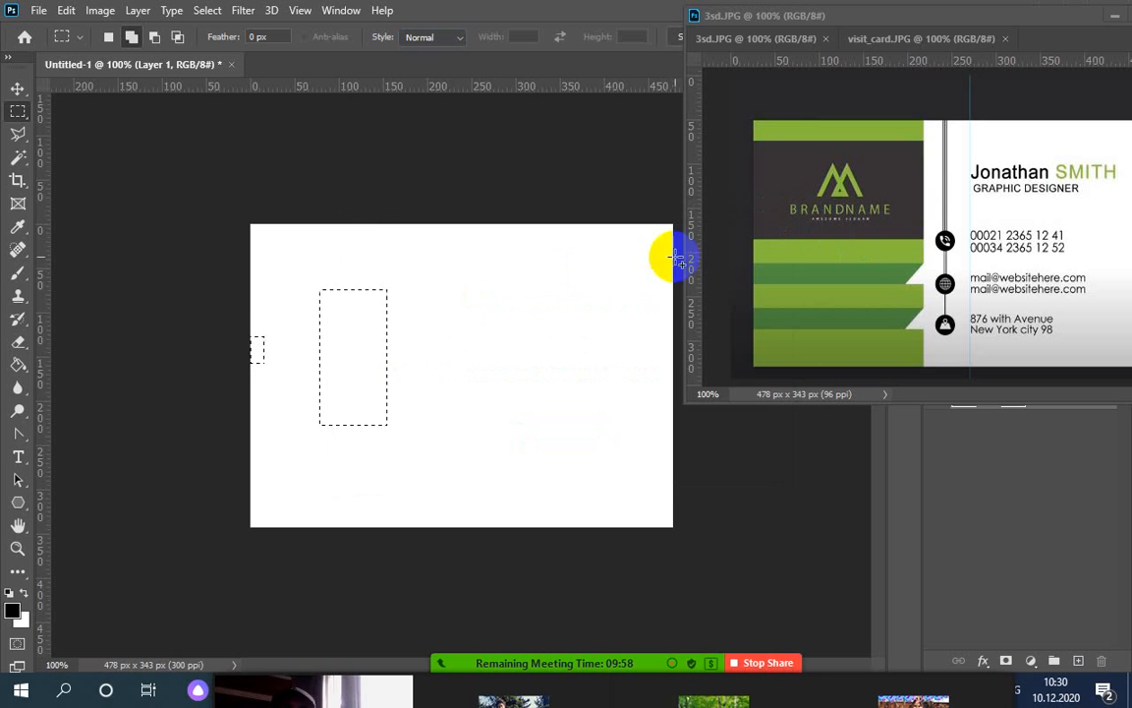
{"action": "key", "text": "ctrl+d"}
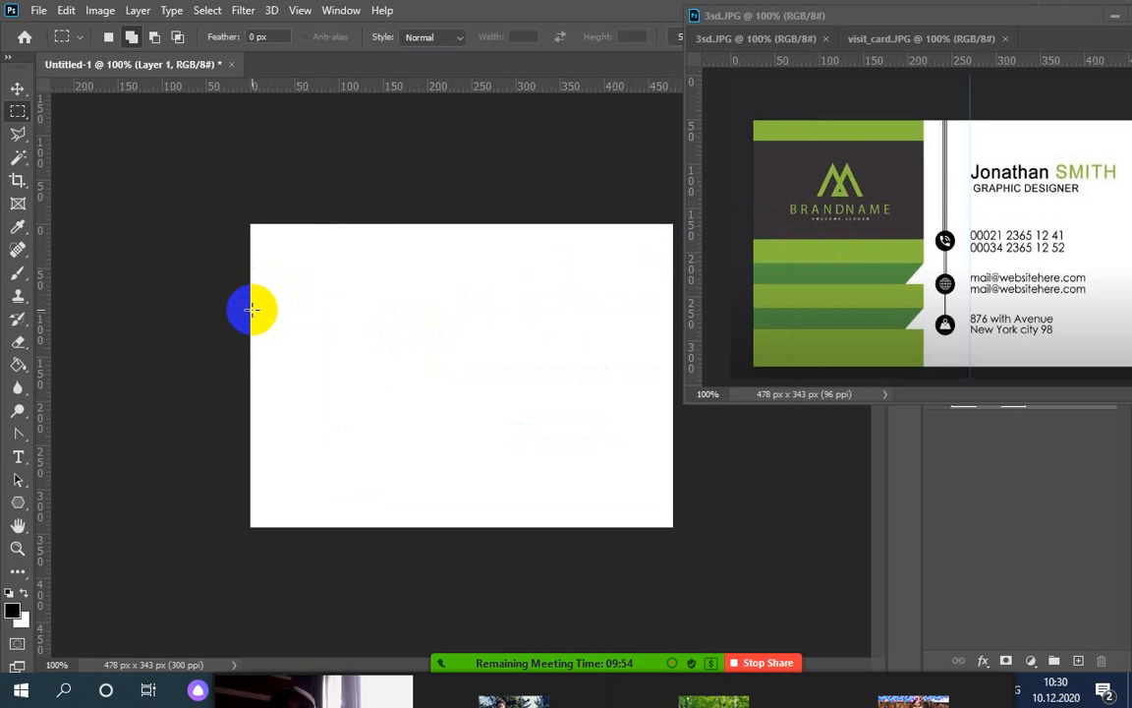
{"action": "left_click_drag", "start_coordinate": [268, 321], "coordinate": [397, 343]}
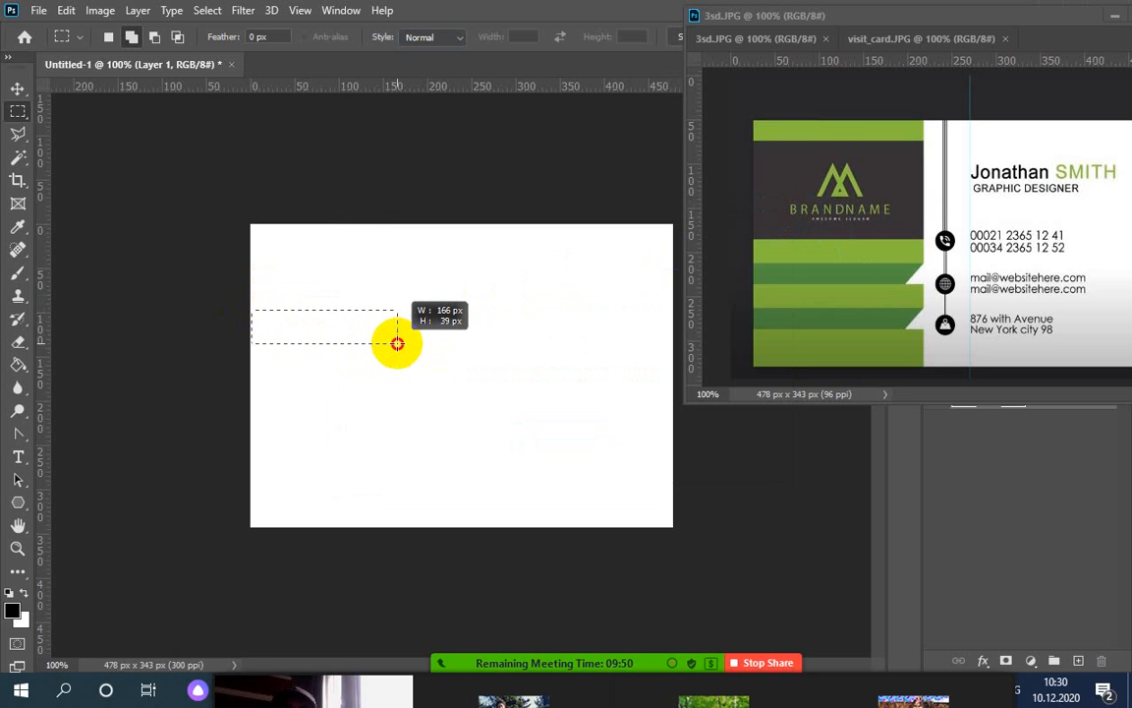
{"action": "key", "text": "ctrl+d"}
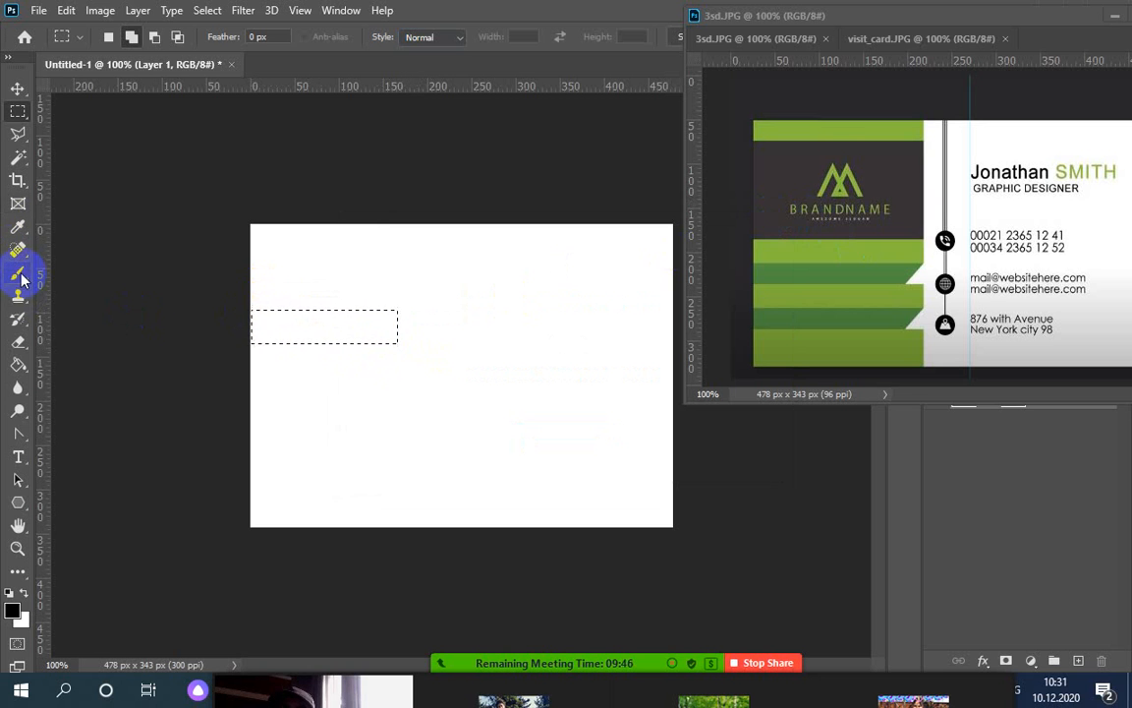
Sample the card's light green, add a new layer for the strip, and reposition the reference window
{"action": "left_click", "coordinate": [18, 226]}
{"action": "left_click", "coordinate": [855, 242]}
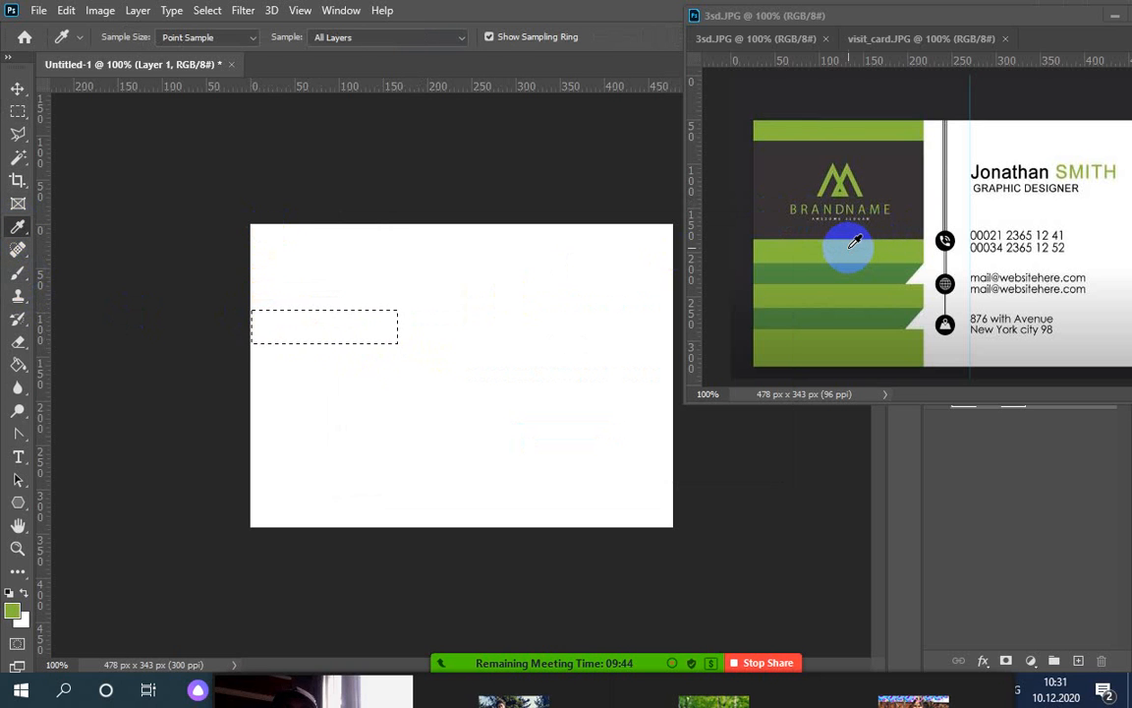
{"action": "key", "text": "alt+BackSpace"}
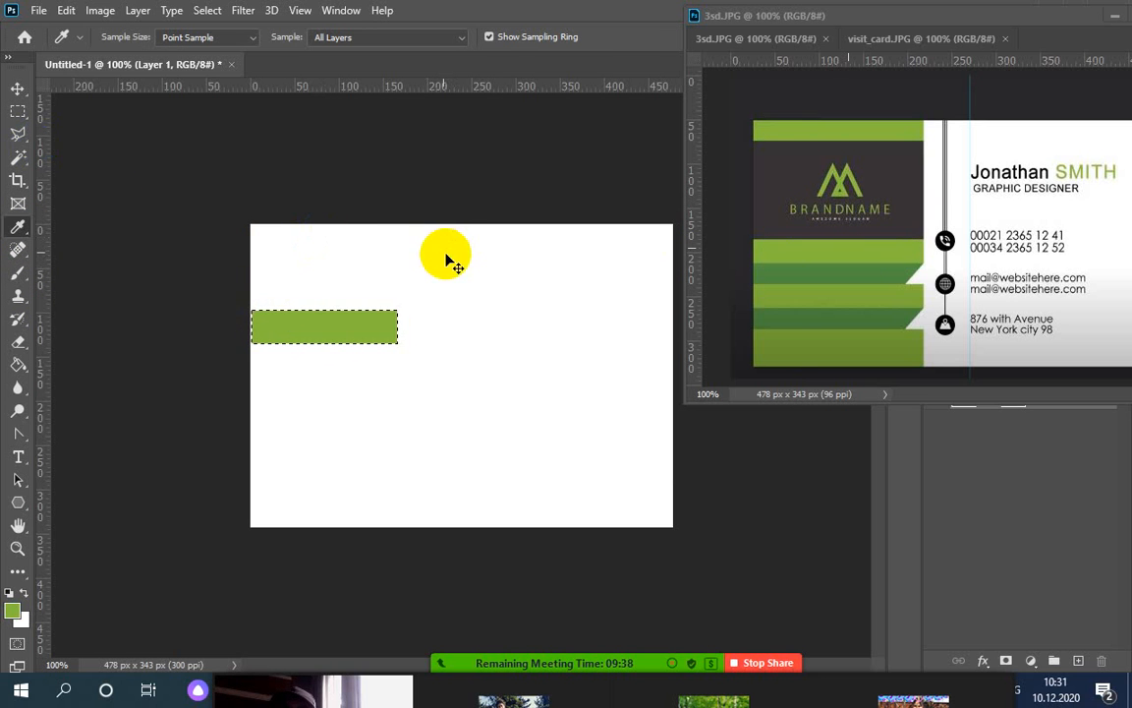
{"action": "key", "text": "ctrl+z"}
{"action": "left_click", "coordinate": [1079, 666]}
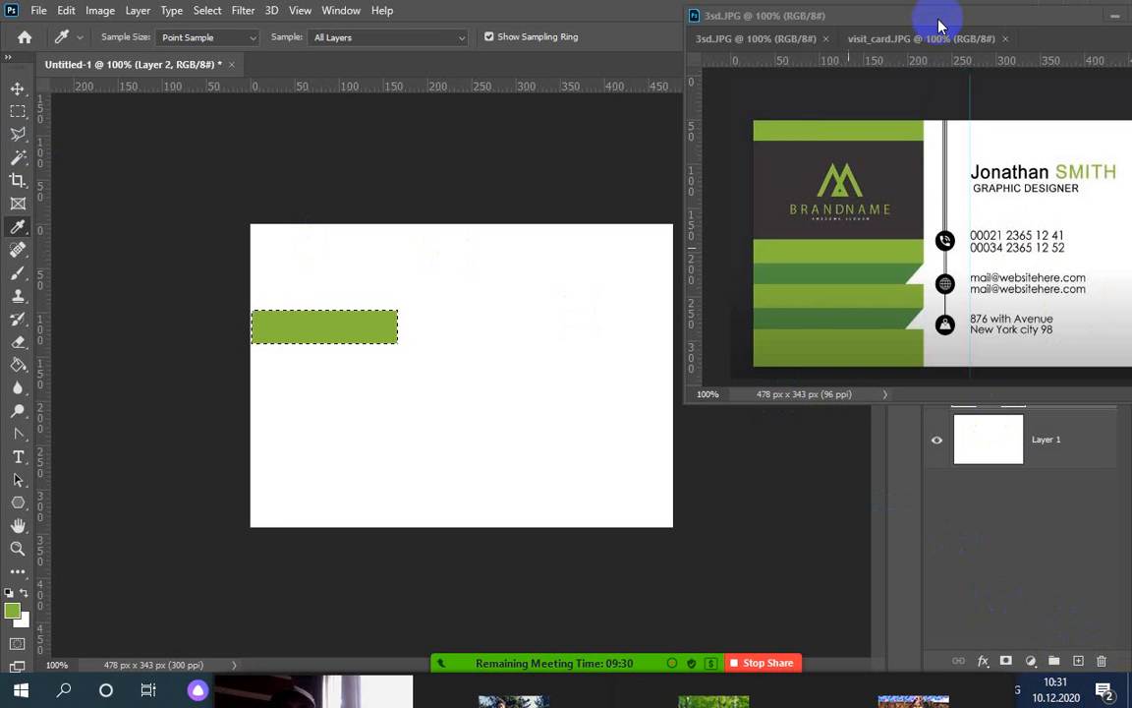
{"action": "left_click_drag", "start_coordinate": [922, 16], "coordinate": [710, 15]}
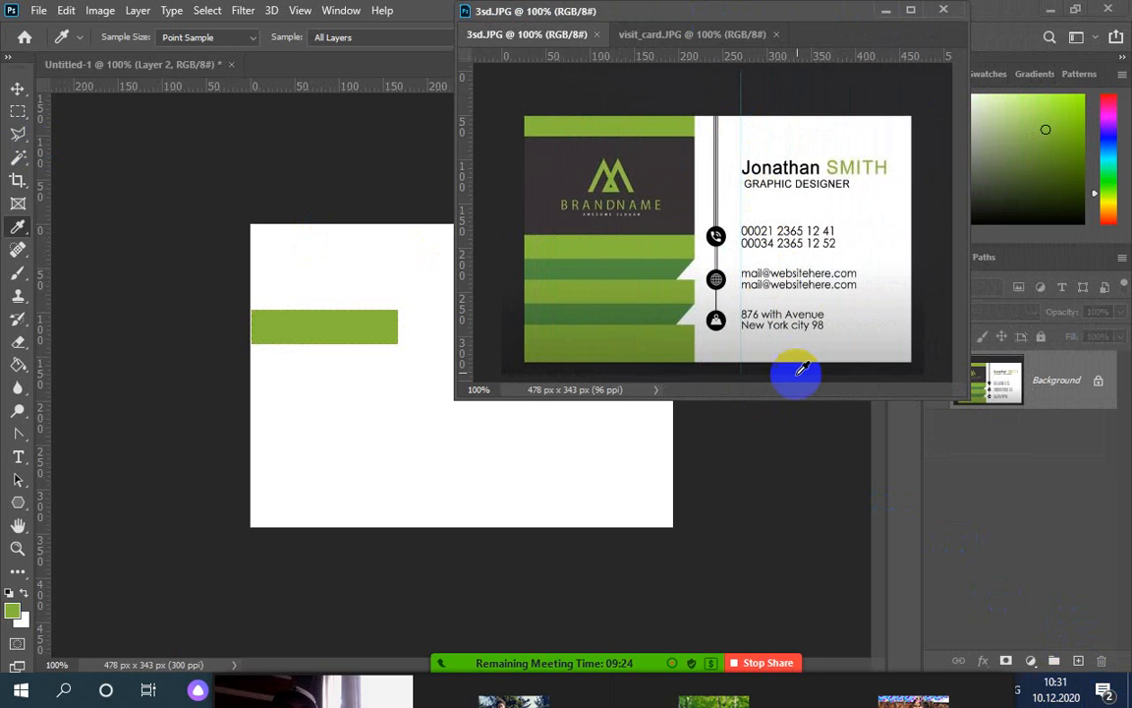
{"action": "left_click_drag", "start_coordinate": [791, 399], "coordinate": [603, 327]}
Give Layer 2 a Green colour label from its eye-icon menu and deselect the bar
{"action": "scroll", "coordinate": [651, 222], "scroll_direction": "down", "scroll_amount": 2}
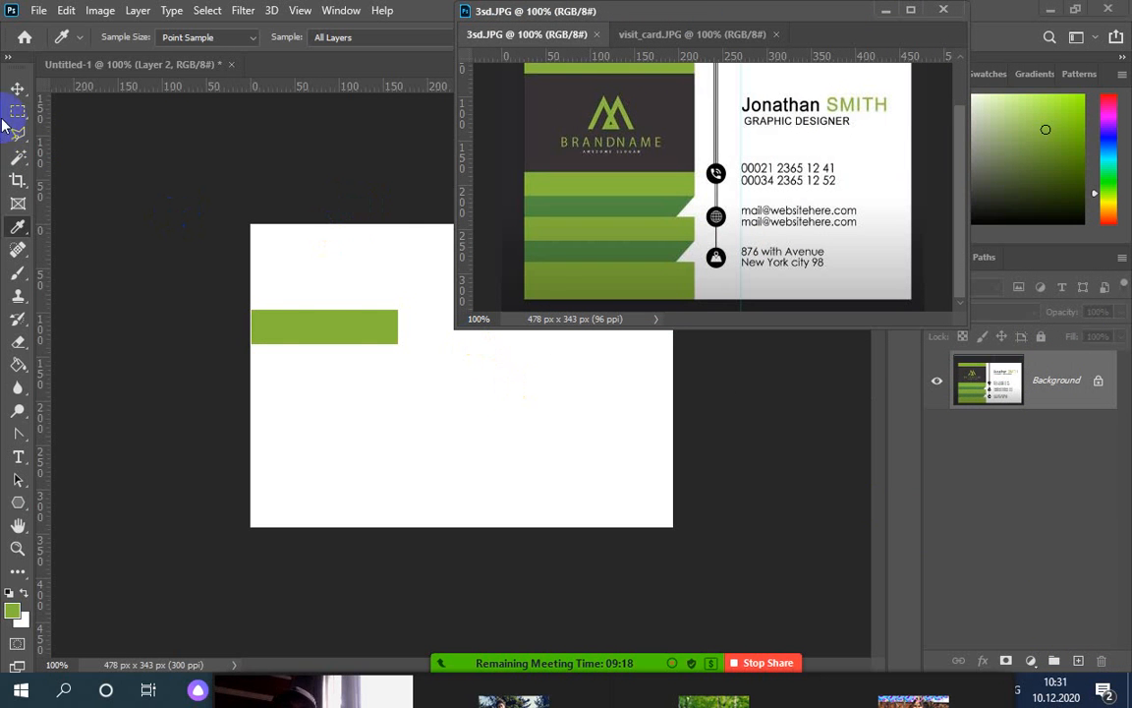
{"action": "left_click", "coordinate": [16, 90]}
{"action": "left_click", "coordinate": [380, 278]}
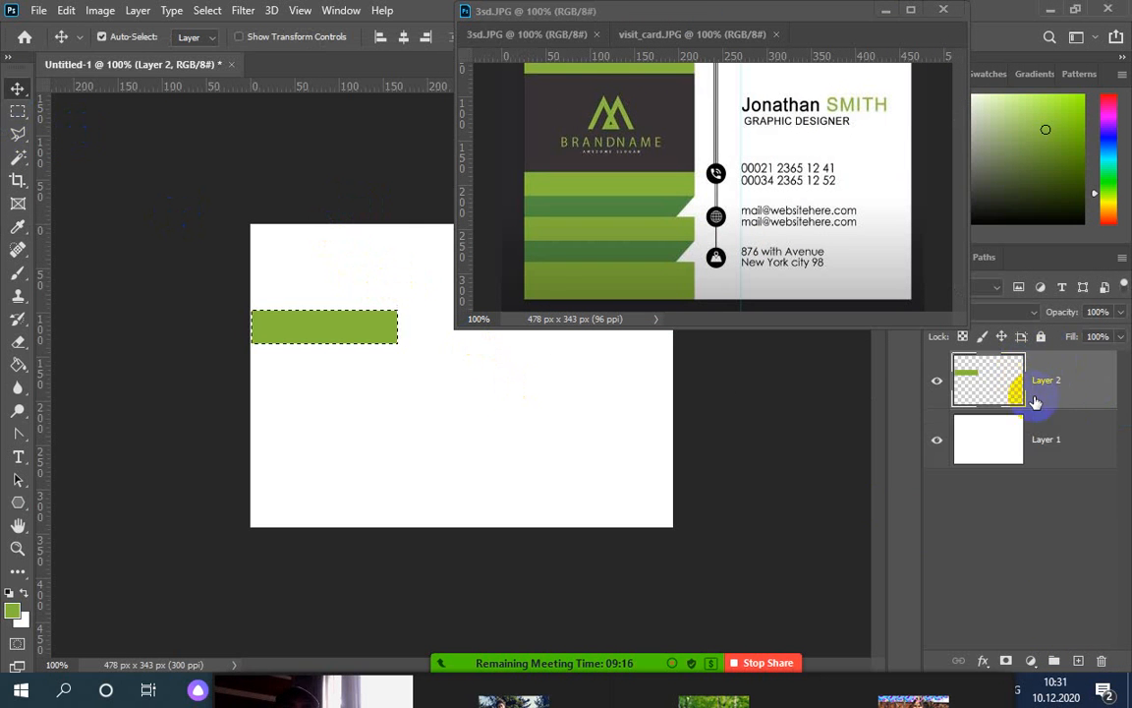
{"action": "left_click", "coordinate": [976, 398]}
{"action": "right_click", "coordinate": [935, 369]}
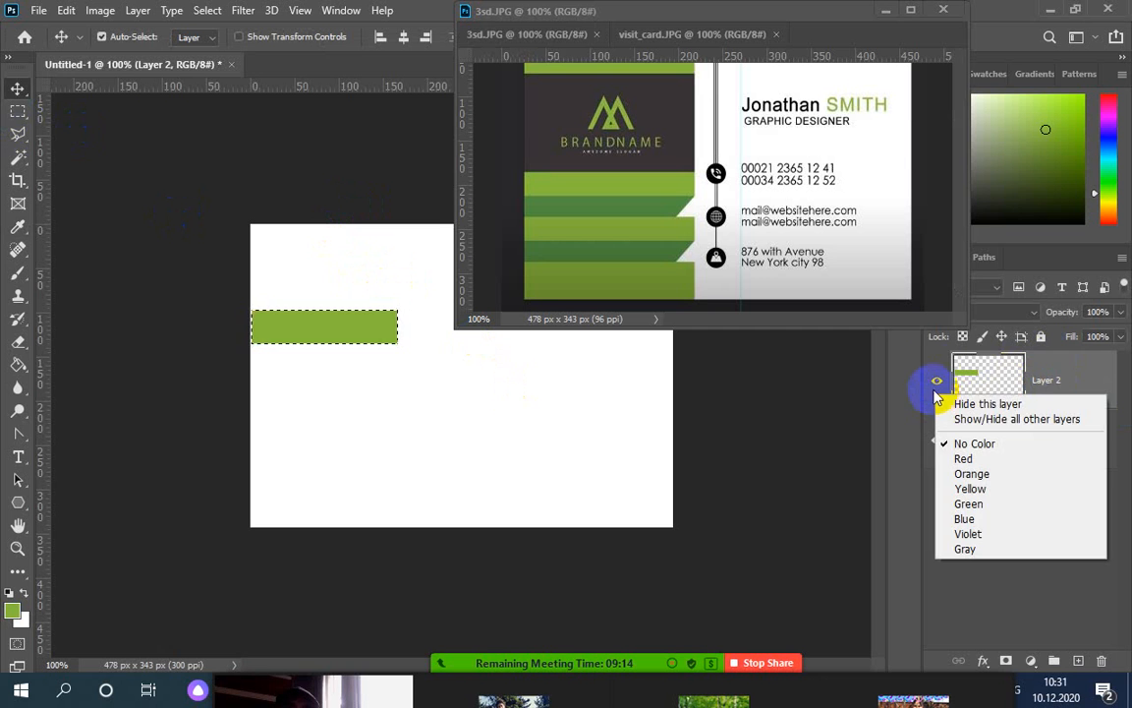
{"action": "right_click", "coordinate": [931, 362]}
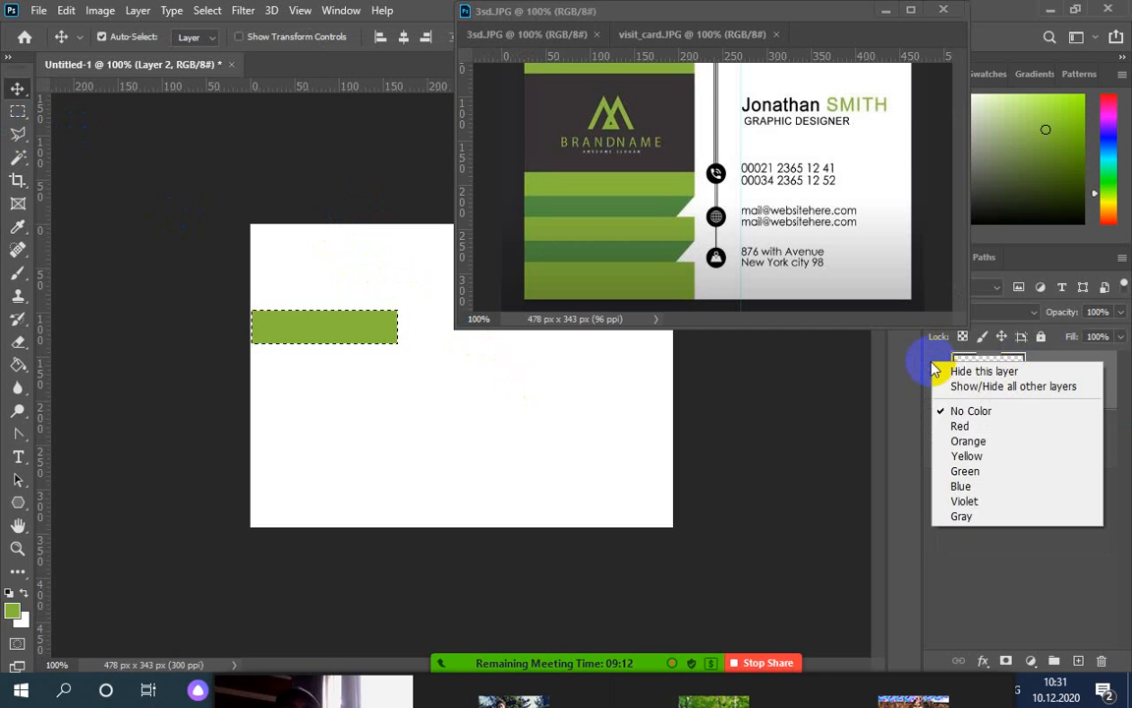
{"action": "left_click", "coordinate": [978, 482]}
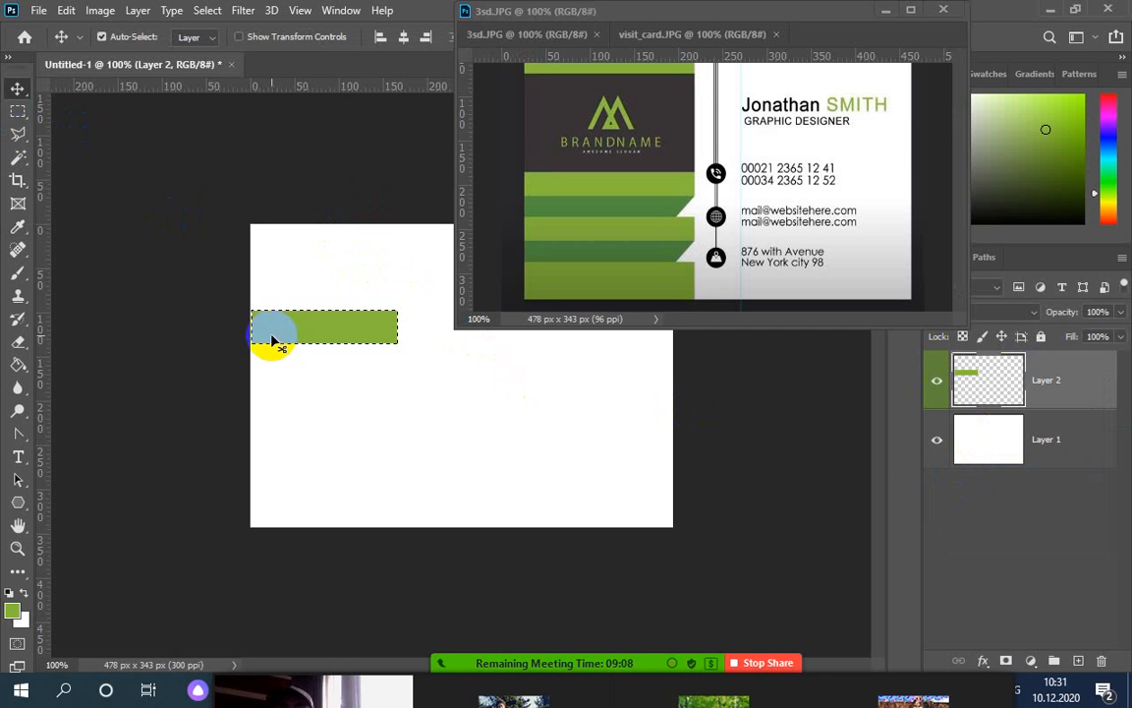
{"action": "key", "text": "ctrl+d"}
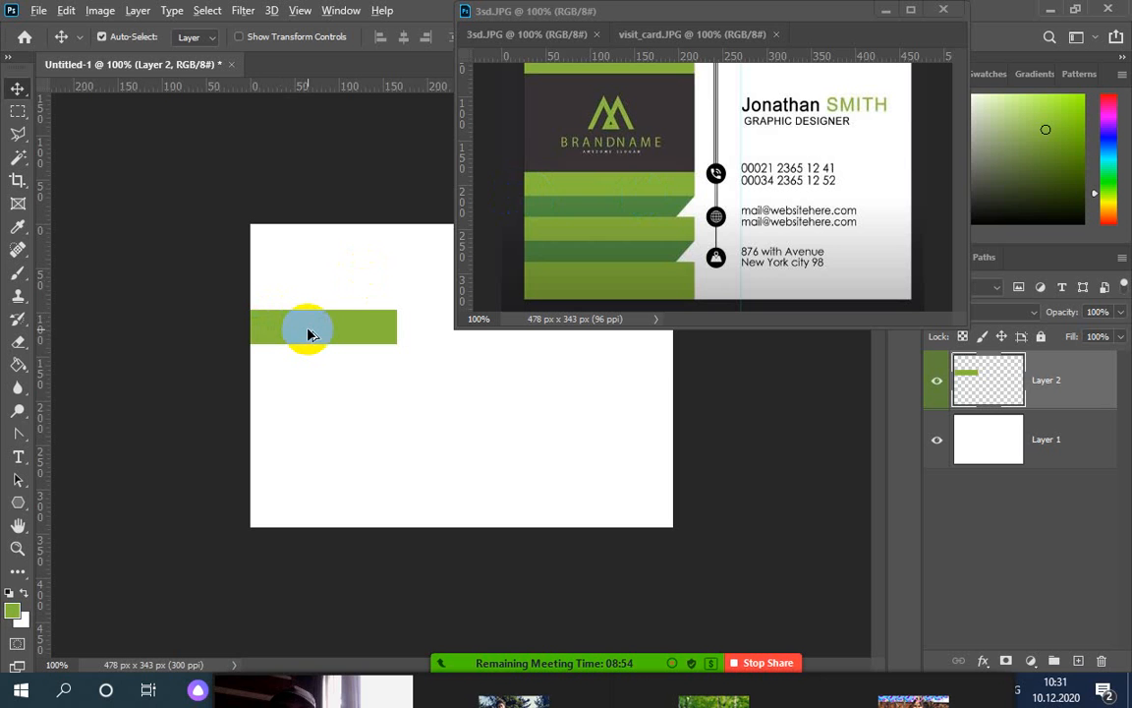
{"action": "left_click_drag", "start_coordinate": [308, 335], "coordinate": [308, 366]}
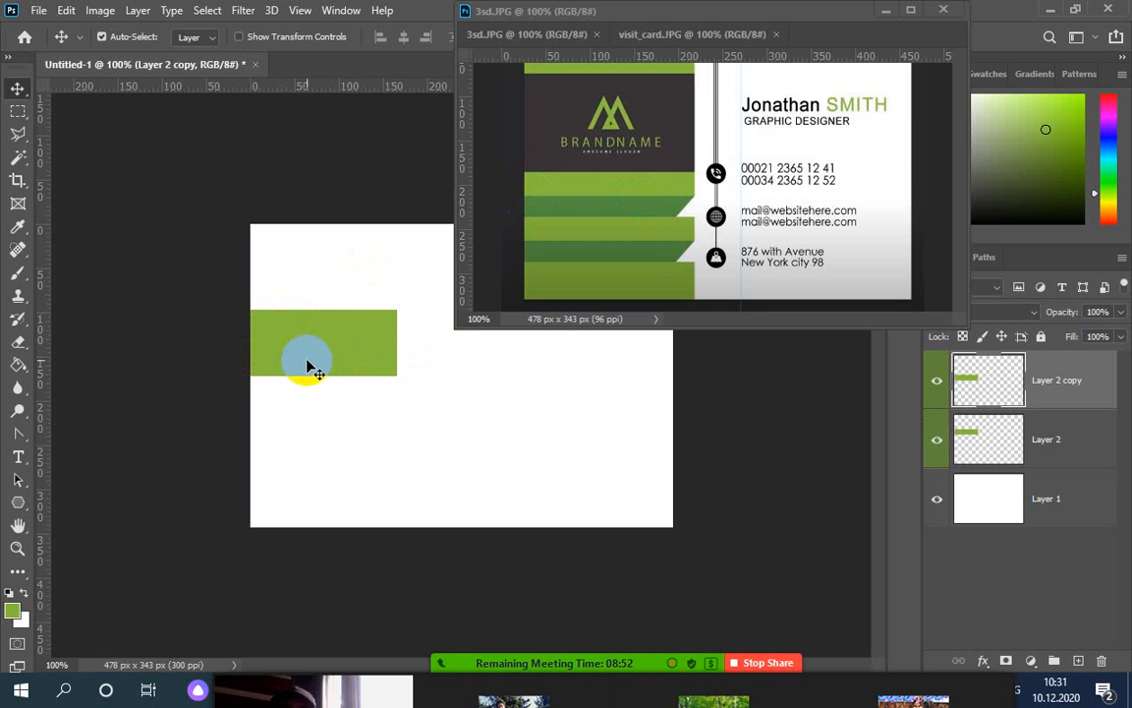
{"action": "left_click", "coordinate": [978, 440], "text": "ctrl"}
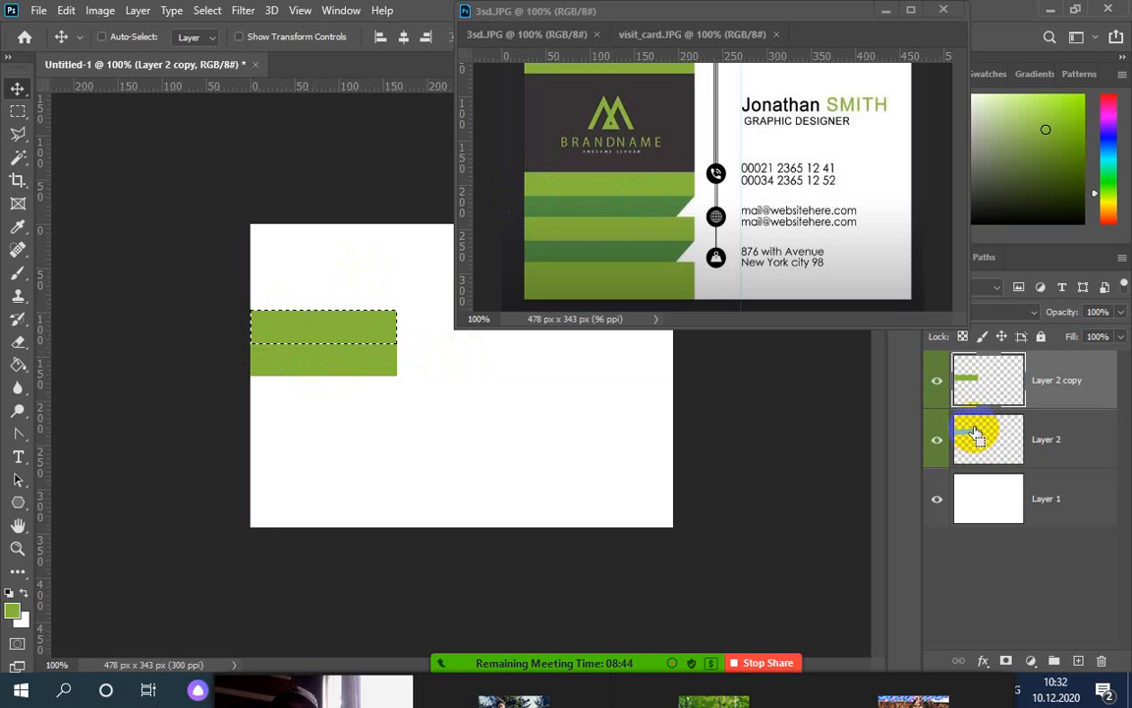
{"action": "key", "text": "ctrl+d"}
{"action": "left_click", "coordinate": [986, 388]}
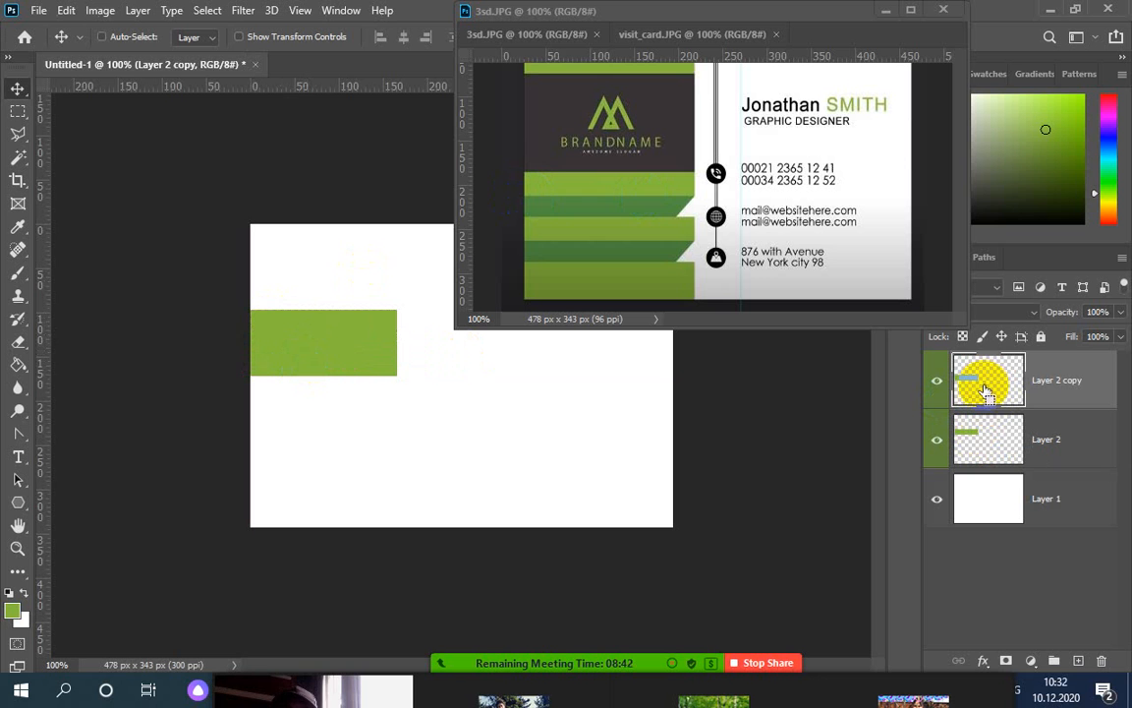
{"action": "left_click", "coordinate": [986, 390], "text": "ctrl"}
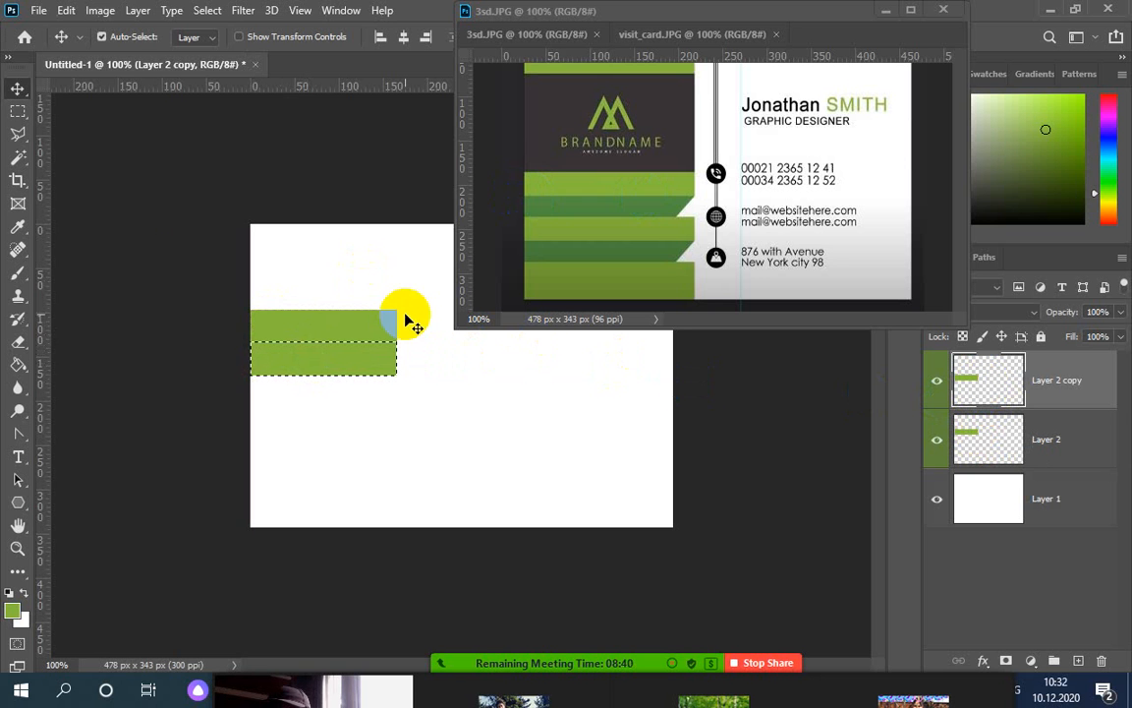
{"action": "left_click", "coordinate": [16, 226]}
{"action": "left_click", "coordinate": [629, 206]}
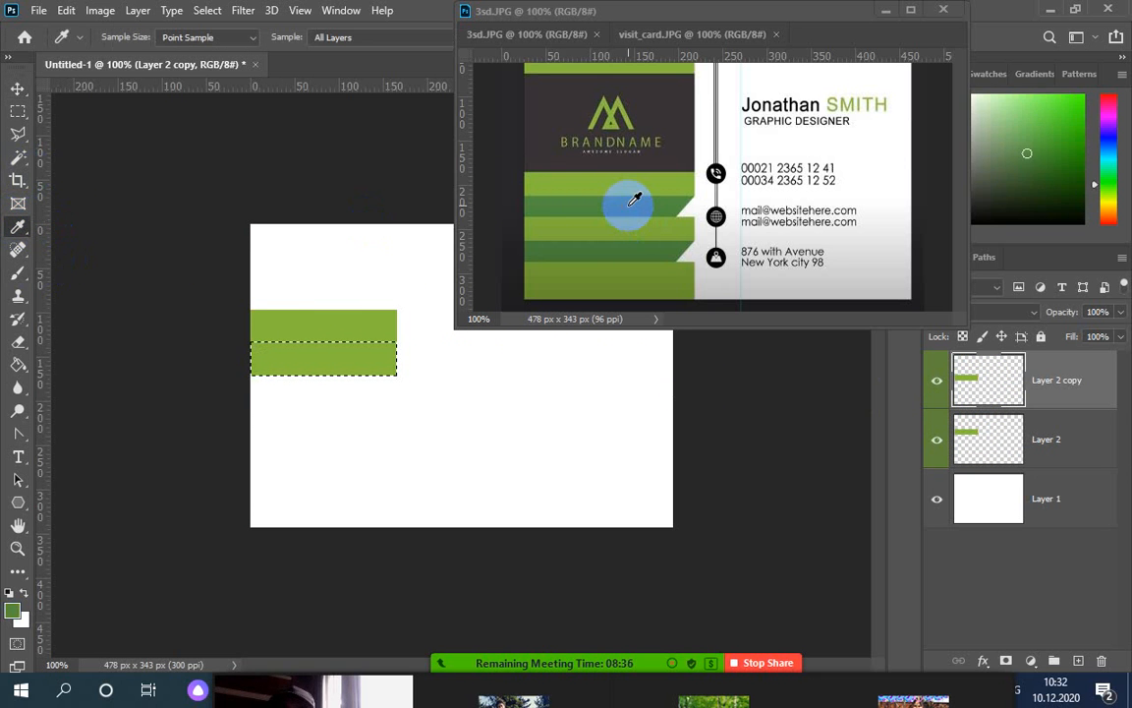
{"action": "key", "text": "alt+BackSpace"}
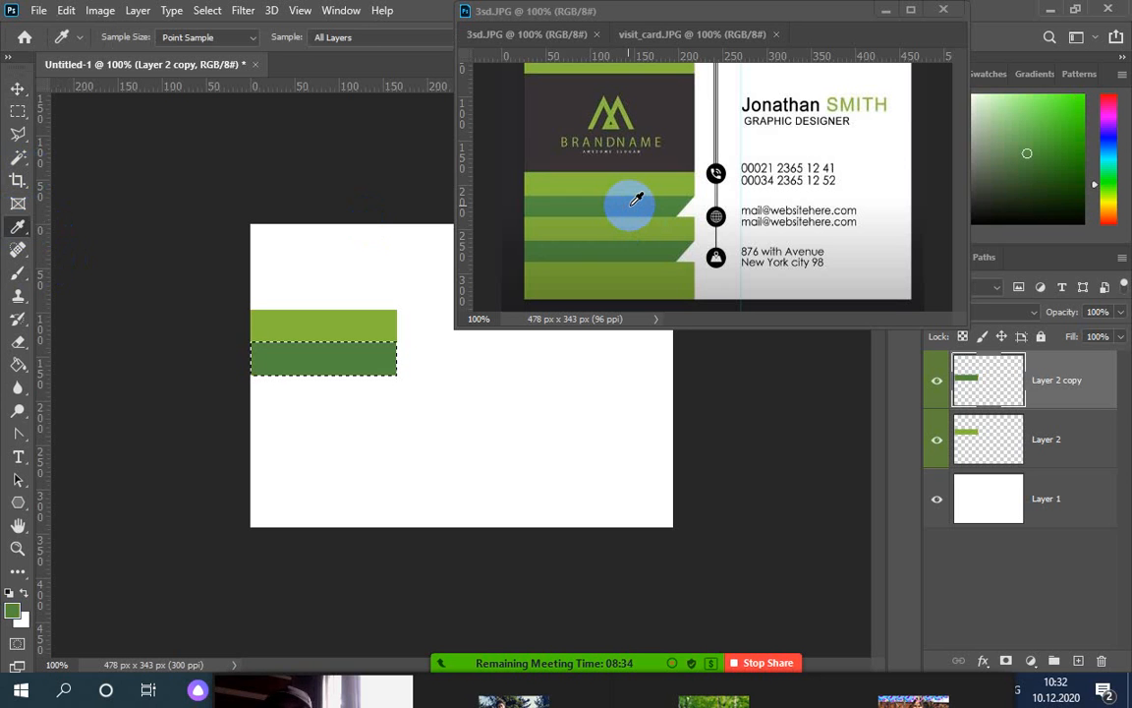
{"action": "key", "text": "ctrl+d"}
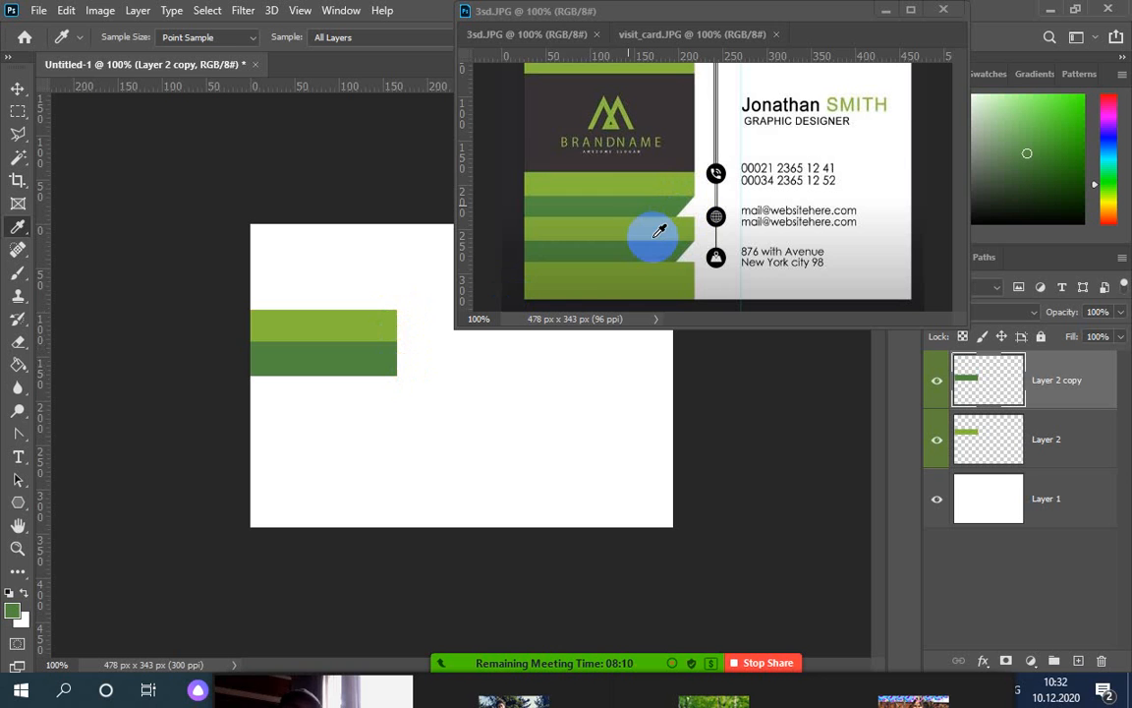
{"action": "key", "text": "ctrl+z"}
{"action": "key", "text": "ctrl+z"}
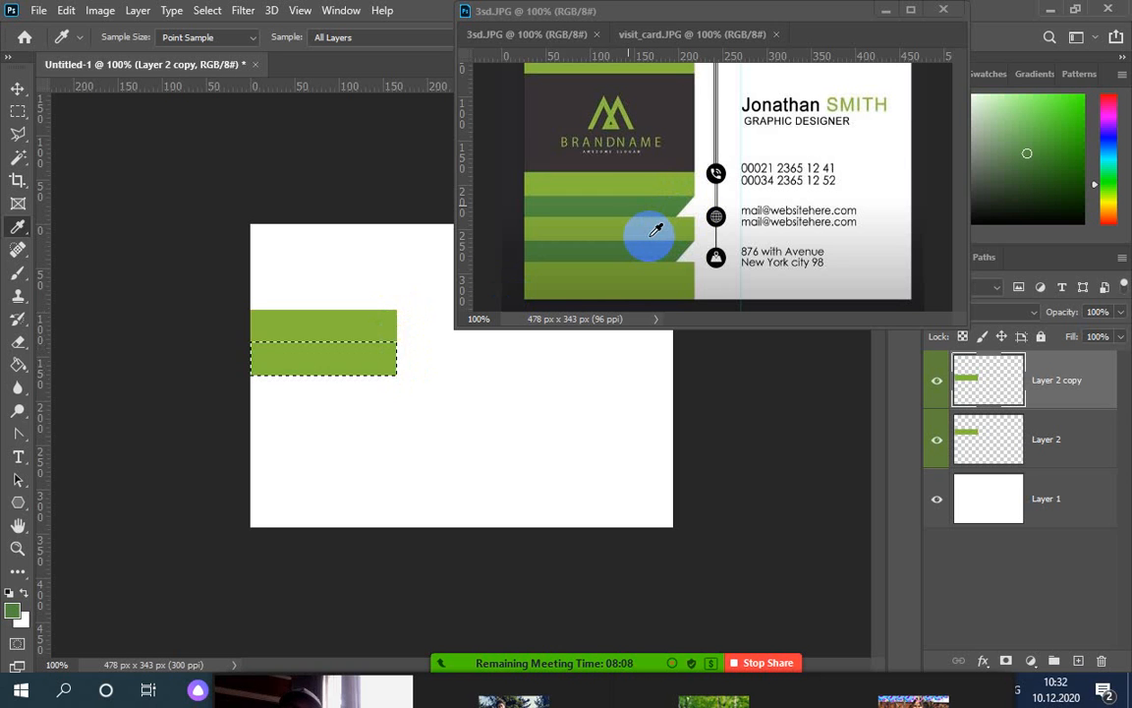
{"action": "key", "text": "ctrl+z"}
{"action": "key", "text": "ctrl+z"}
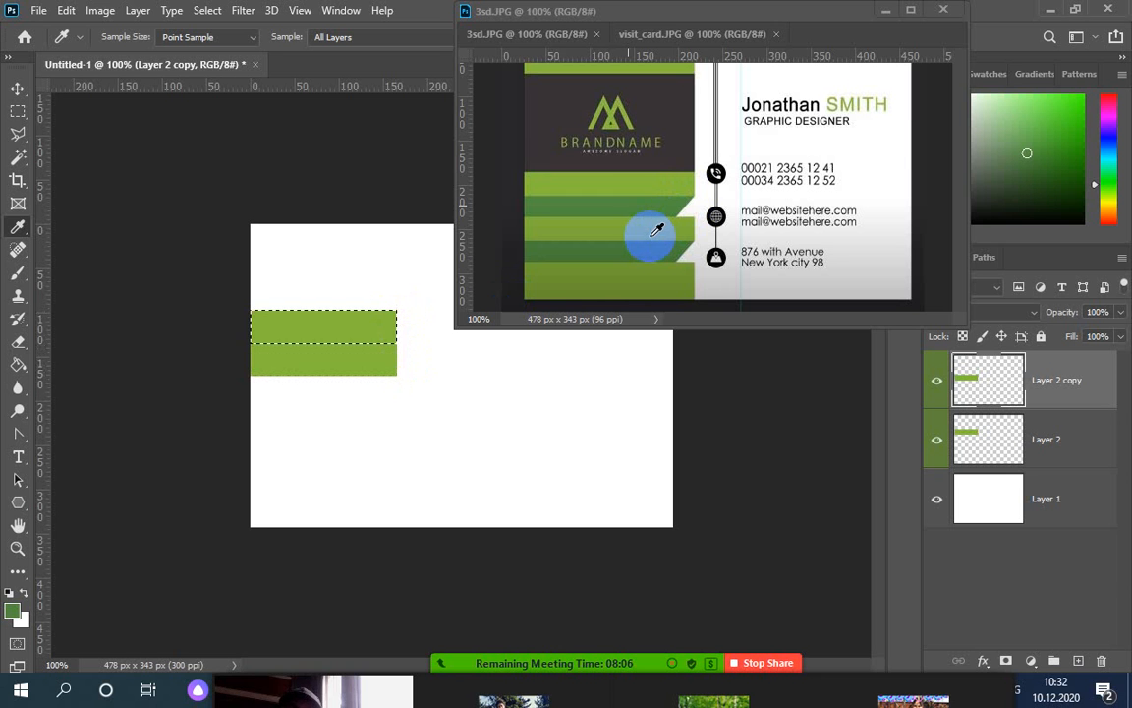
{"action": "key", "text": "ctrl+z"}
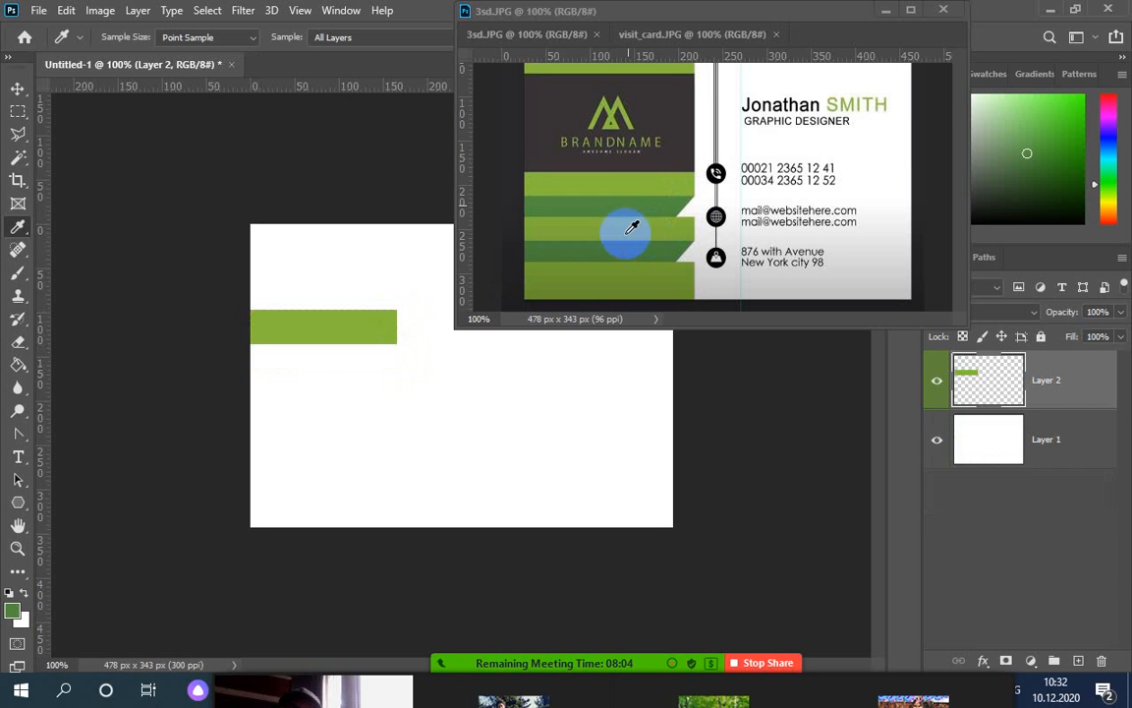
Draw a slanted-right-edge polygon under the light green bar, fill it dark green, and deselect
{"action": "left_click", "coordinate": [16, 142]}
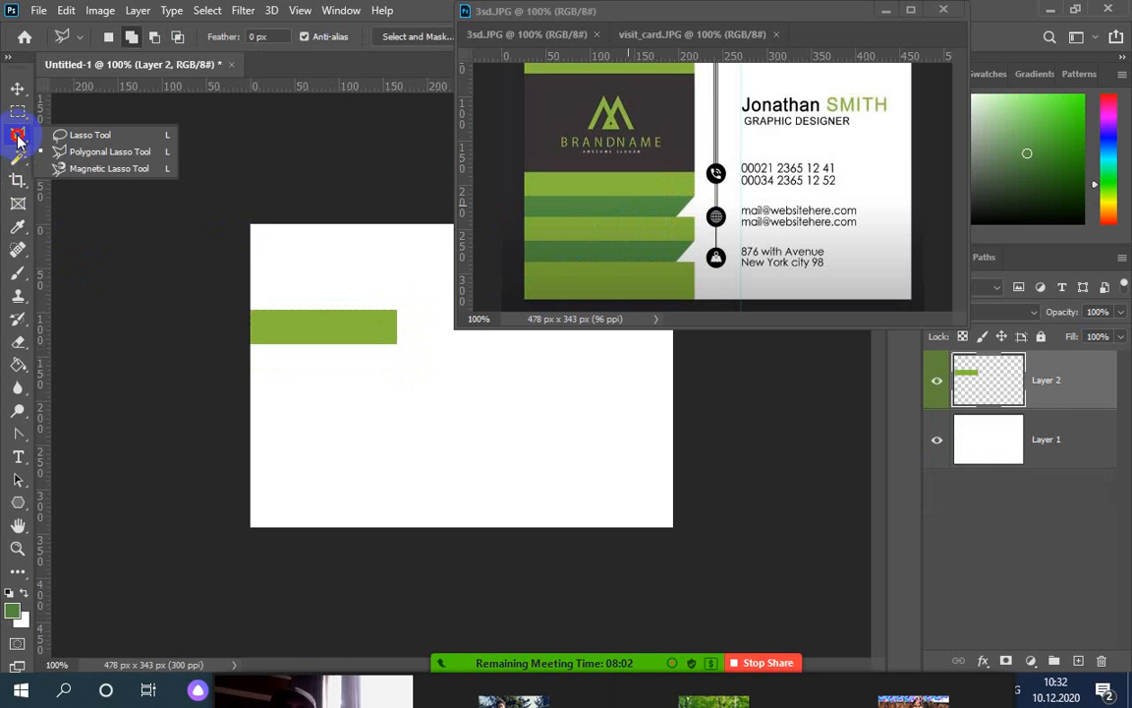
{"action": "left_click", "coordinate": [92, 154]}
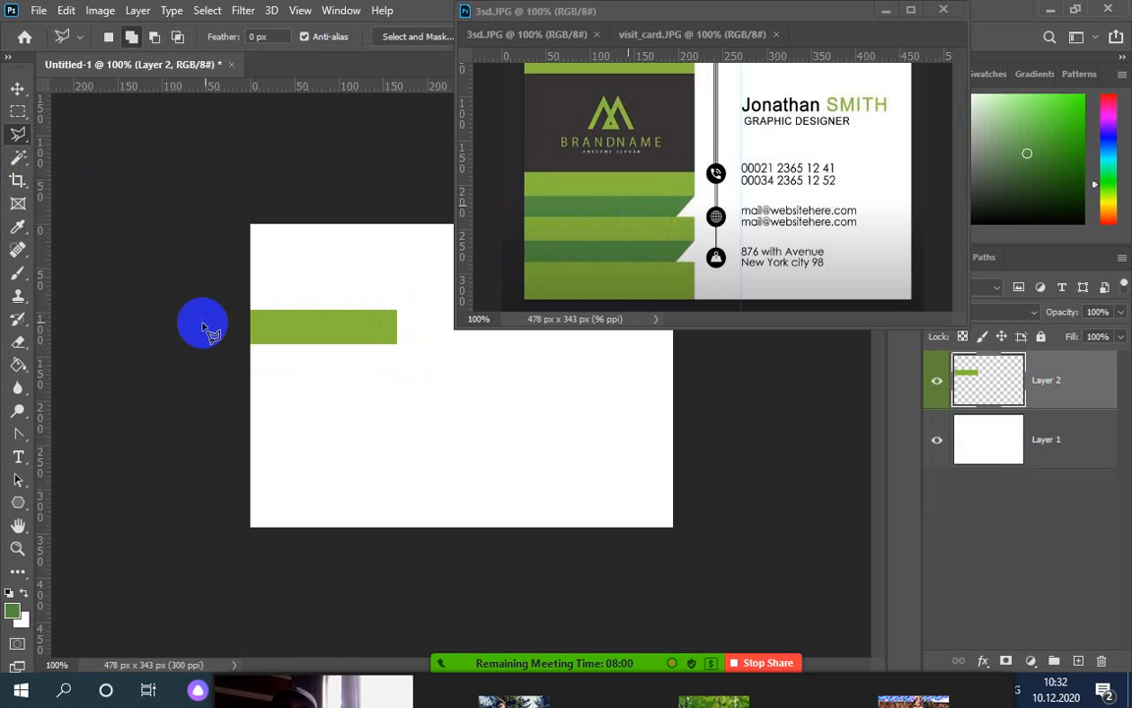
{"action": "left_click", "coordinate": [249, 344]}
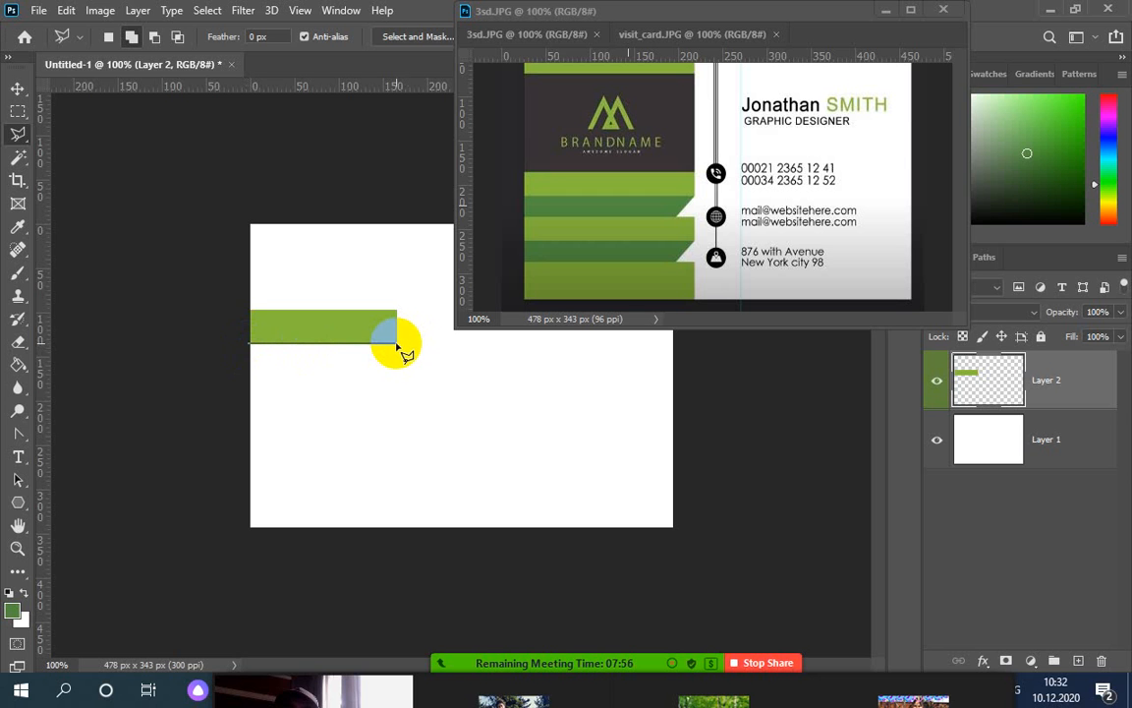
{"action": "left_click", "coordinate": [396, 344]}
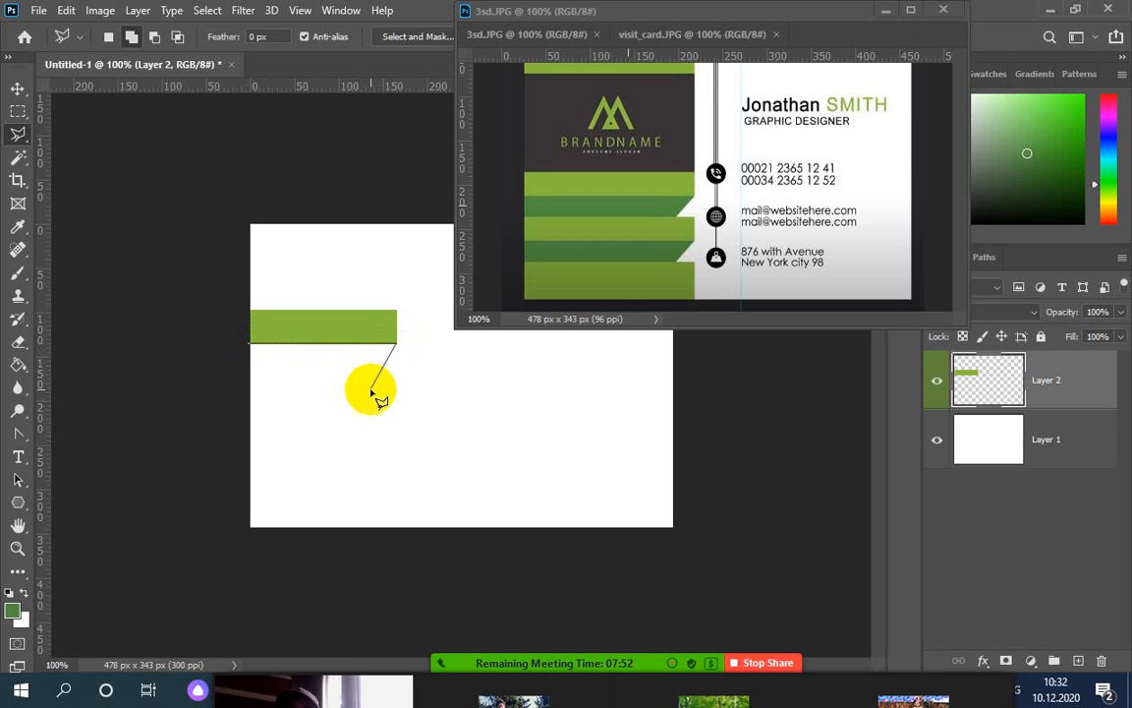
{"action": "left_click", "coordinate": [372, 390]}
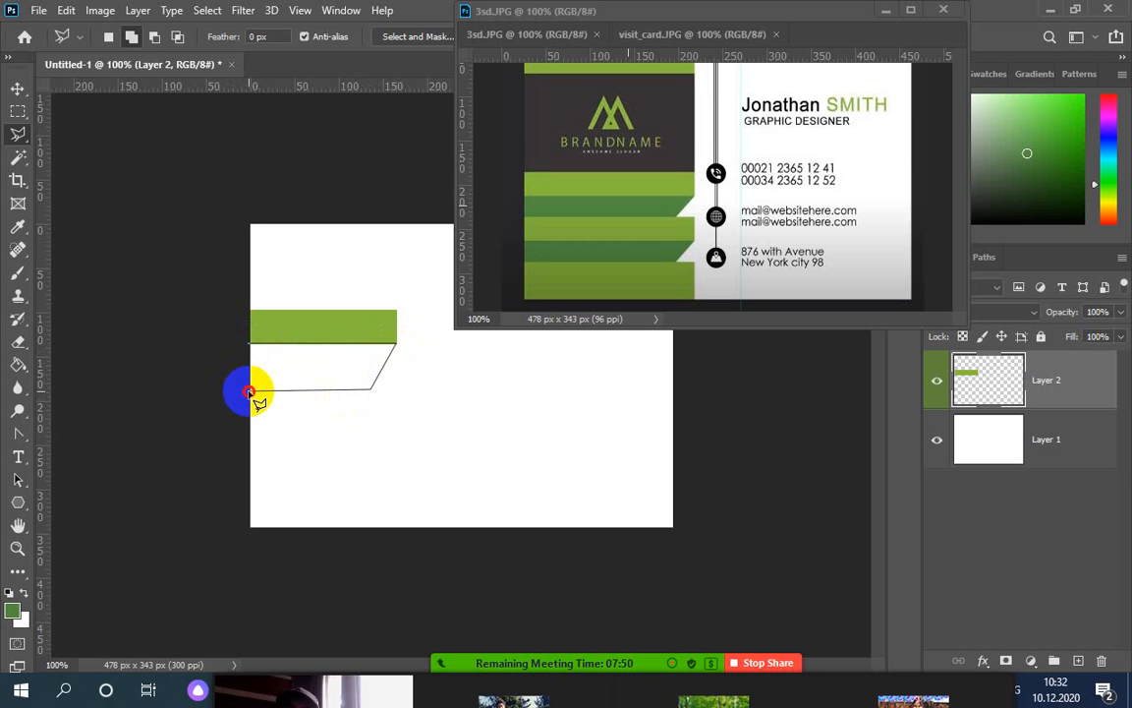
{"action": "left_click", "coordinate": [250, 391]}
{"action": "left_click", "coordinate": [251, 344]}
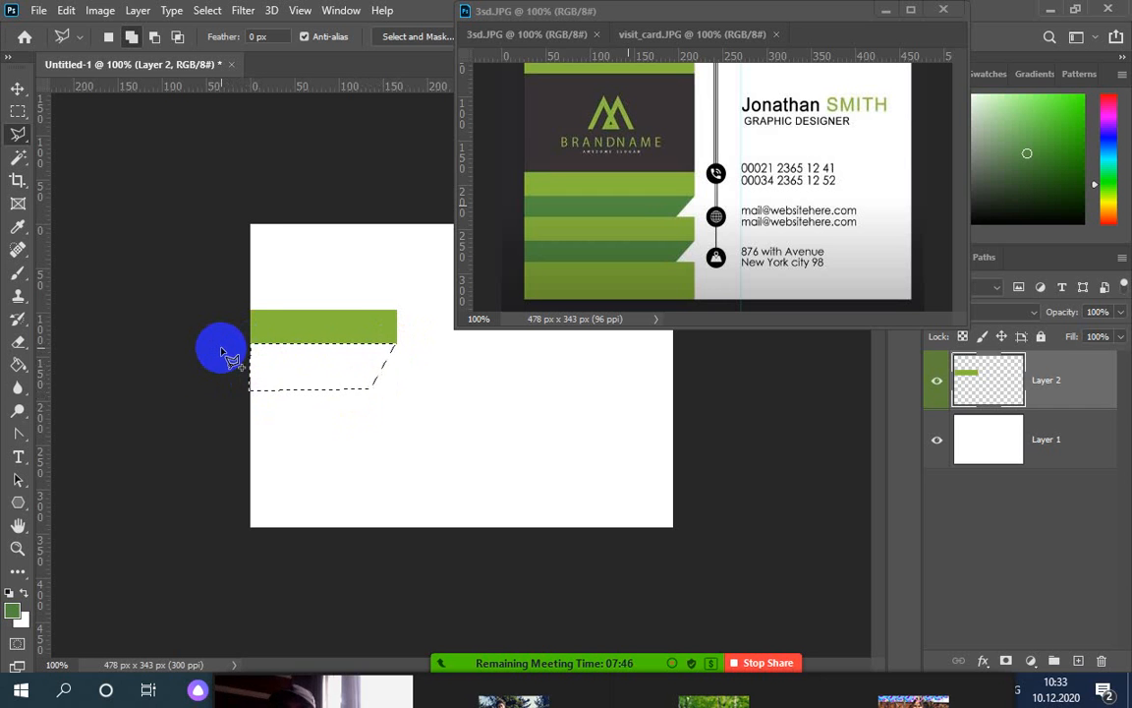
{"action": "key", "text": "alt+BackSpace"}
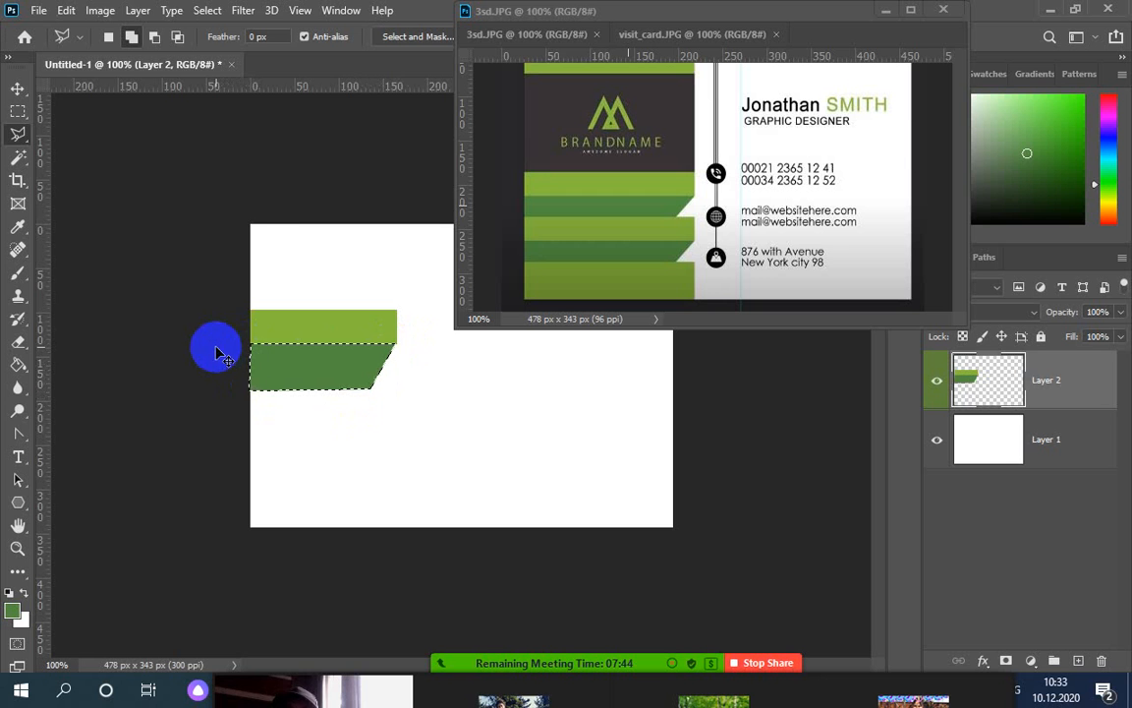
{"action": "key", "text": "ctrl+d"}
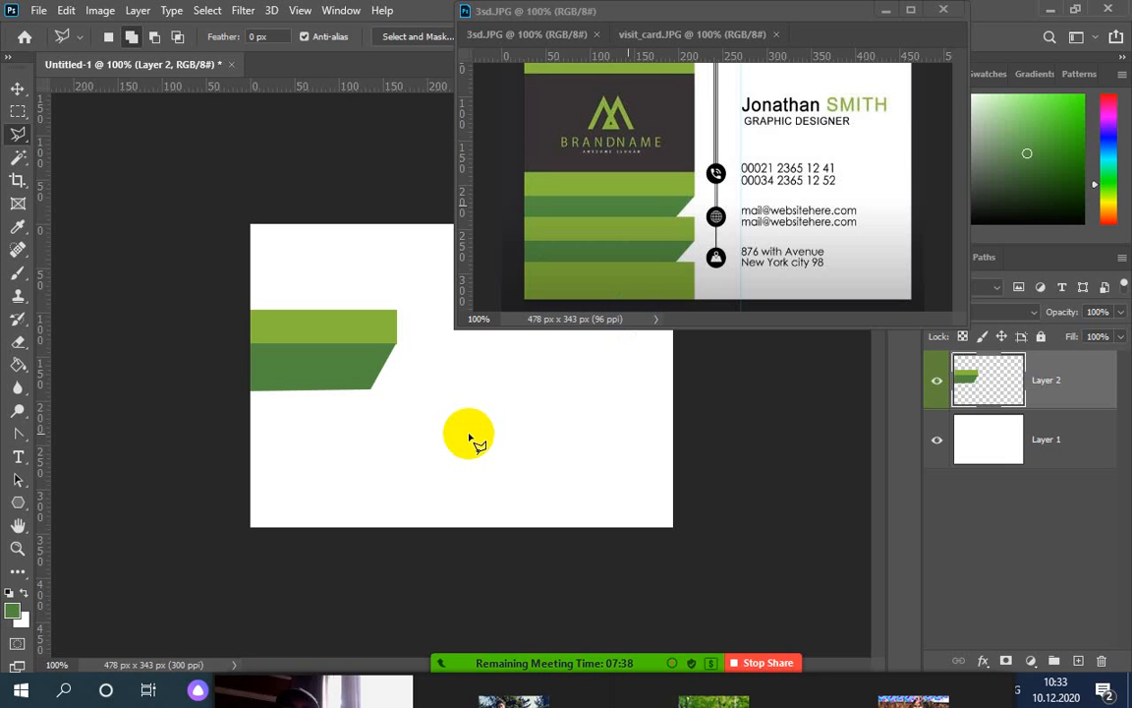
{"action": "key", "text": "ctrl+plus"}
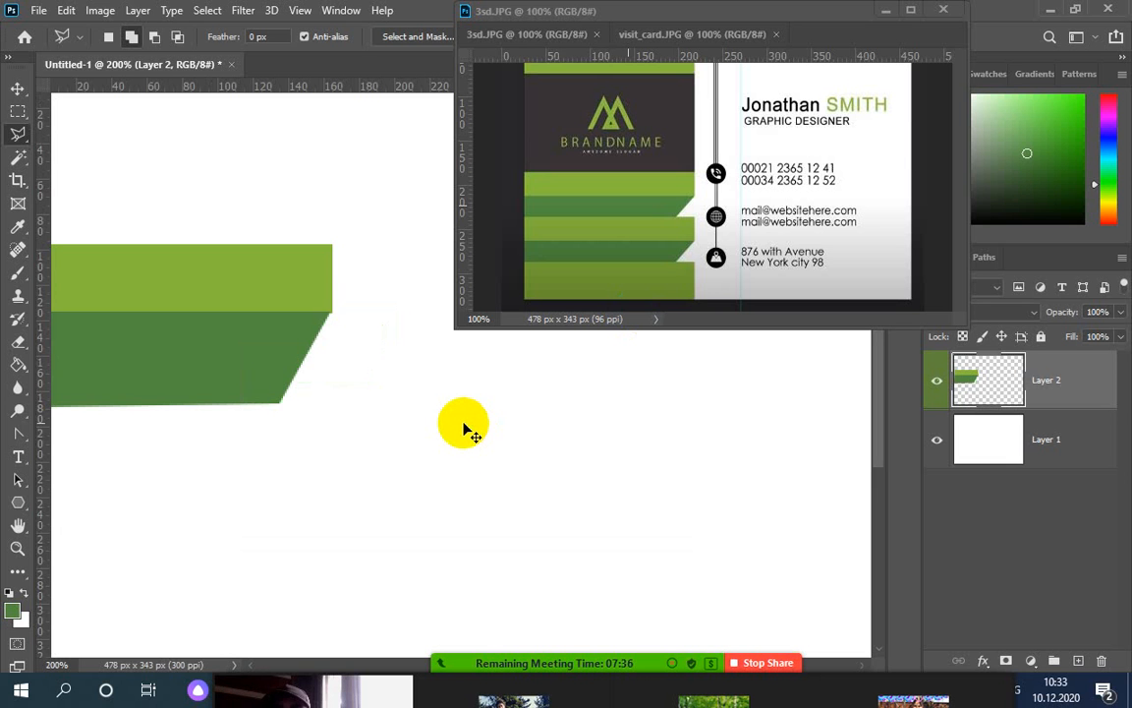
Place a vertical guide at the light bar's right edge and check the stripes' transform bounds
{"action": "mouse_move", "coordinate": [397, 418]}
{"action": "left_mouse_down"}
{"action": "mouse_move", "coordinate": [304, 366]}
{"action": "mouse_move", "coordinate": [54, 334]}
{"action": "mouse_move", "coordinate": [80, 321]}
{"action": "mouse_move", "coordinate": [336, 334]}
{"action": "left_mouse_up"}
{"action": "left_click", "coordinate": [5, 116]}
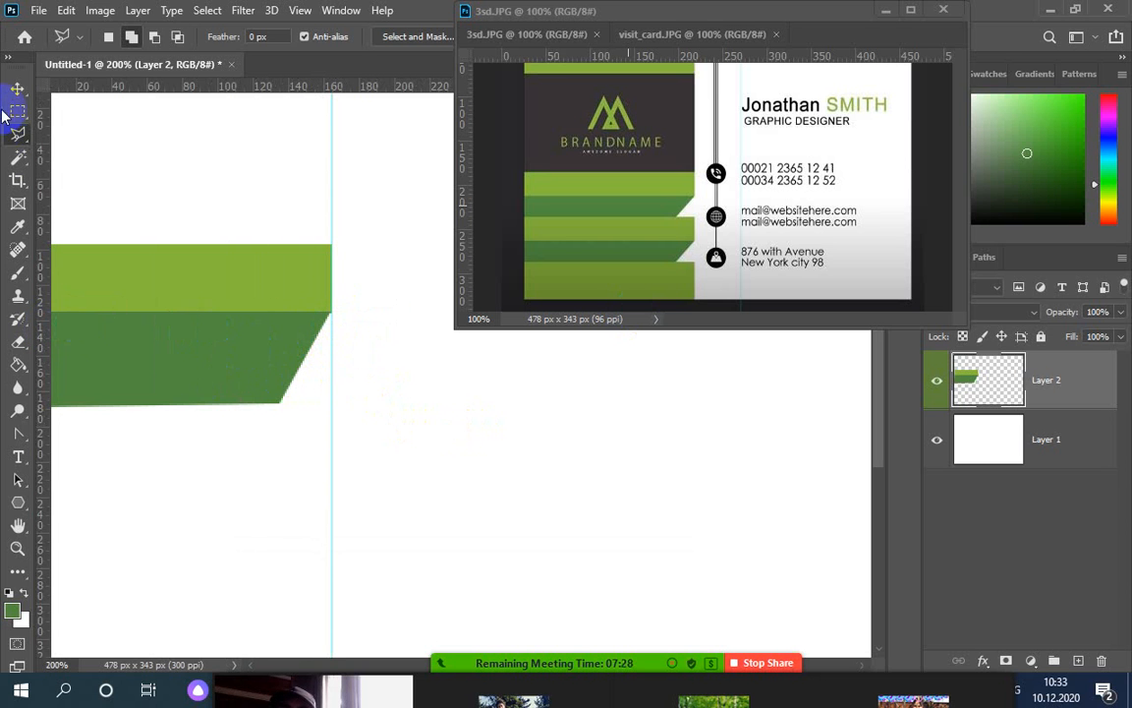
{"action": "left_click", "coordinate": [17, 90]}
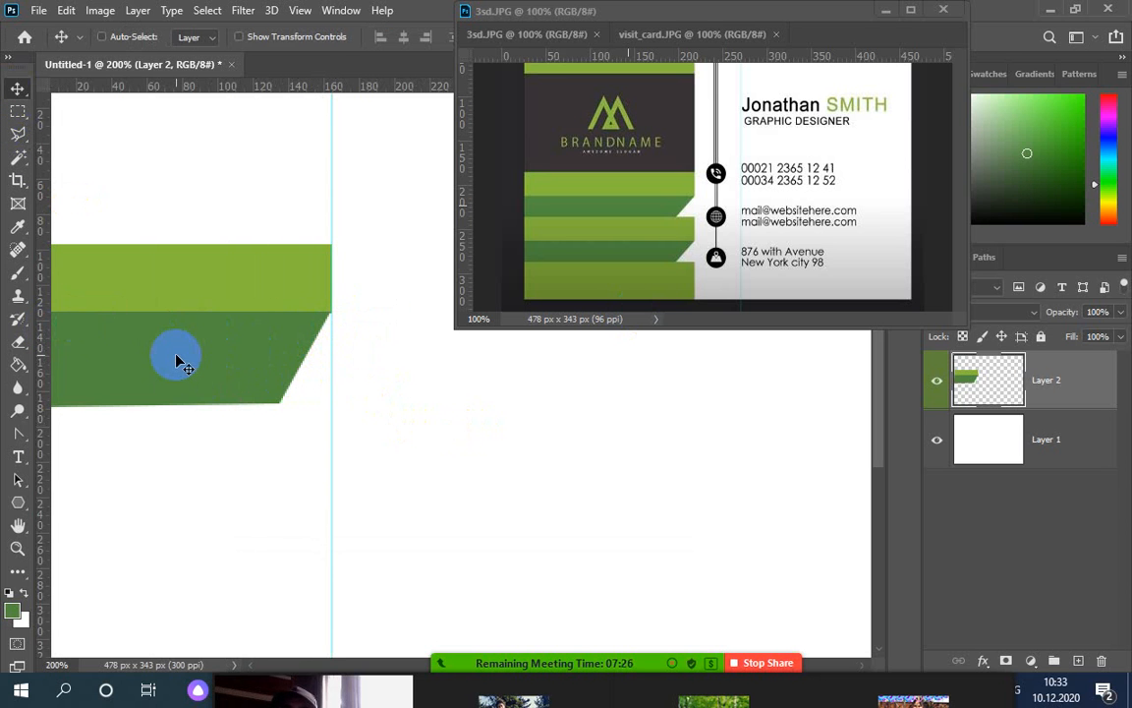
{"action": "key", "text": "ctrl+t"}
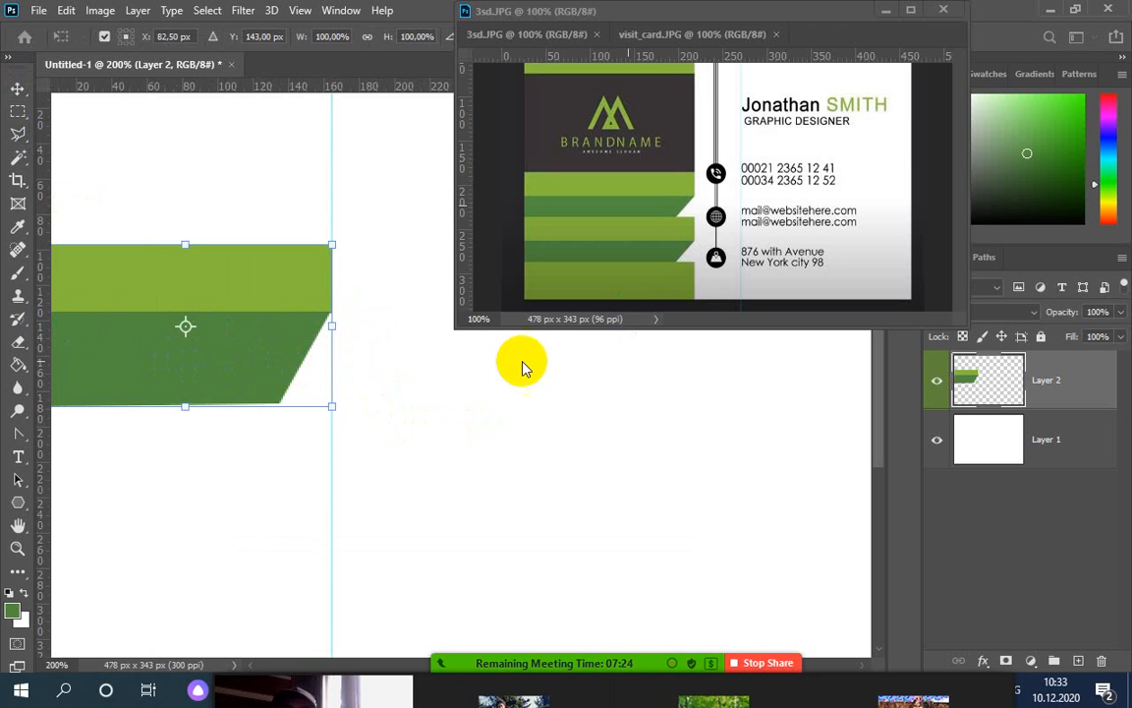
{"action": "left_click", "coordinate": [999, 388]}
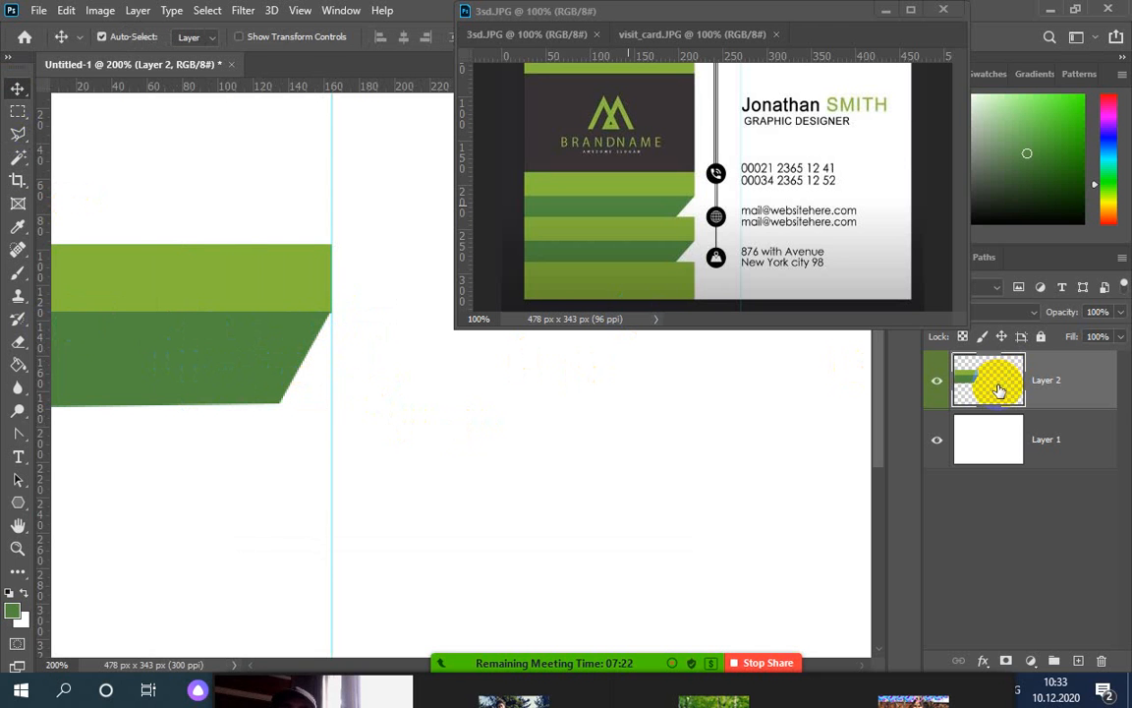
{"action": "key", "text": "ctrl+h"}
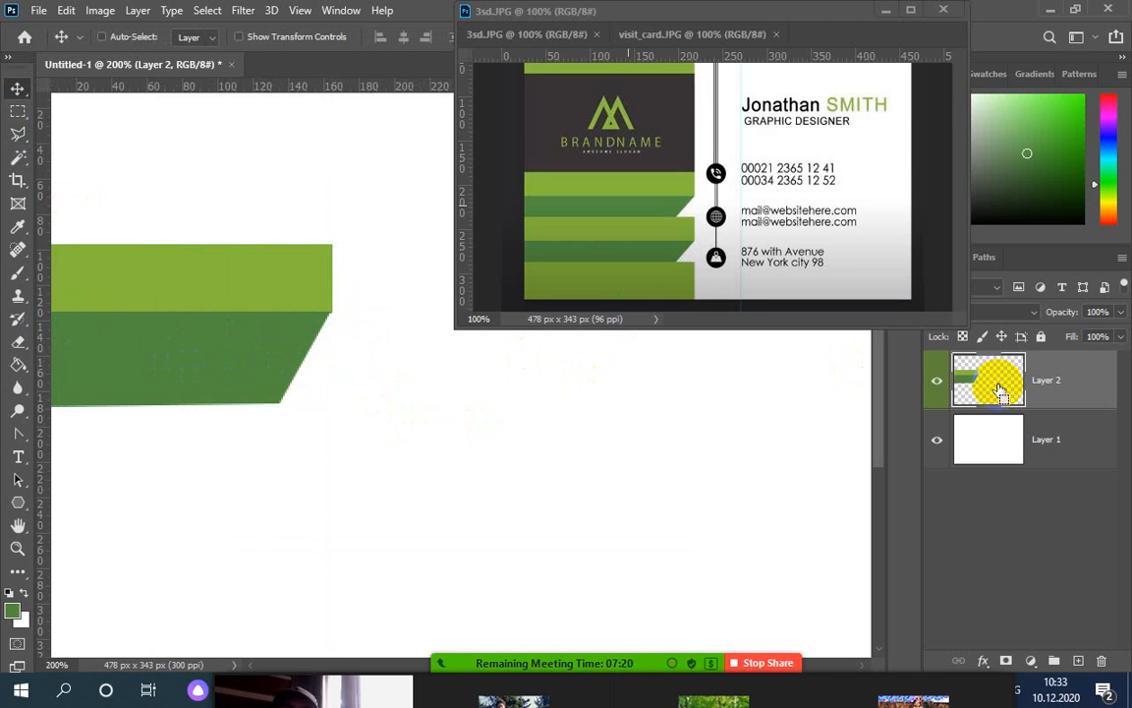
Delete the dark stripe from Layer 2 and refill its shape on a new Layer 3
{"action": "left_click", "coordinate": [999, 391], "text": "ctrl"}
{"action": "key", "text": "Delete"}
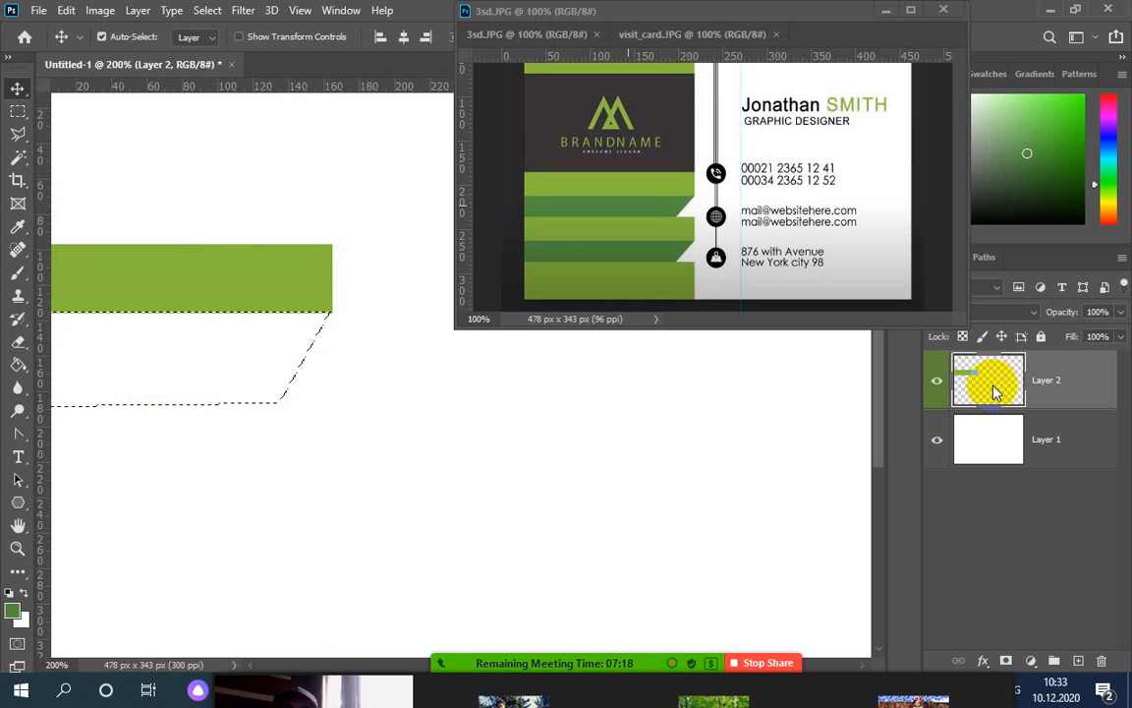
{"action": "left_click", "coordinate": [1080, 662]}
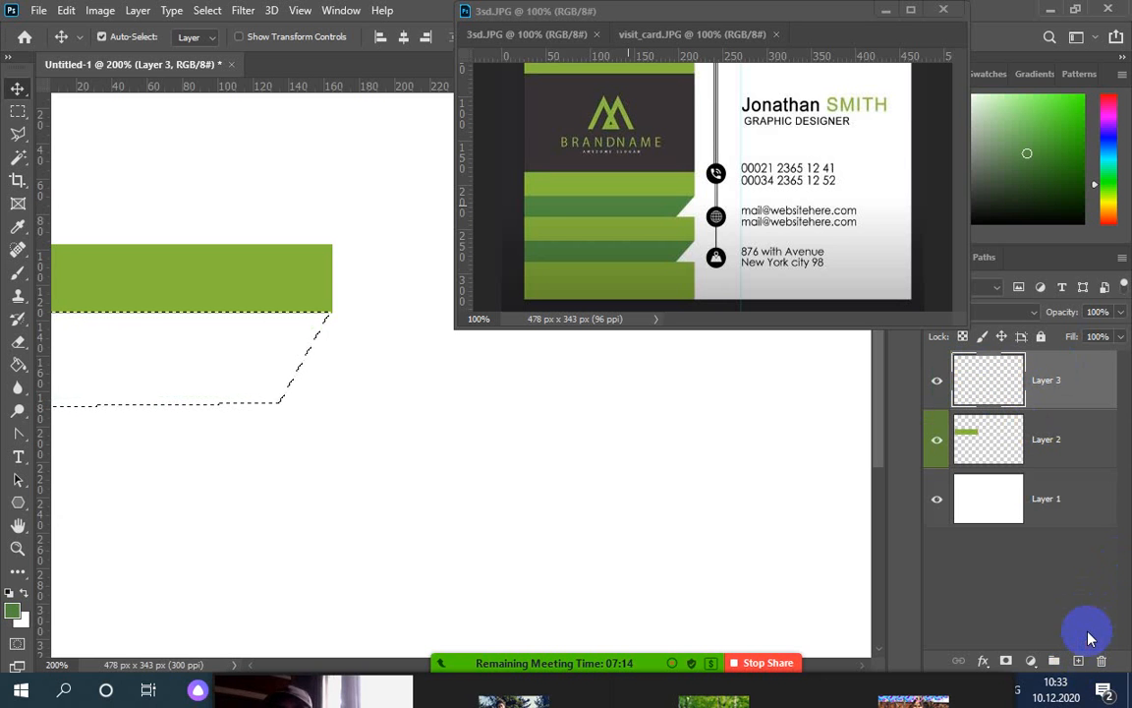
{"action": "key", "text": "alt+BackSpace"}
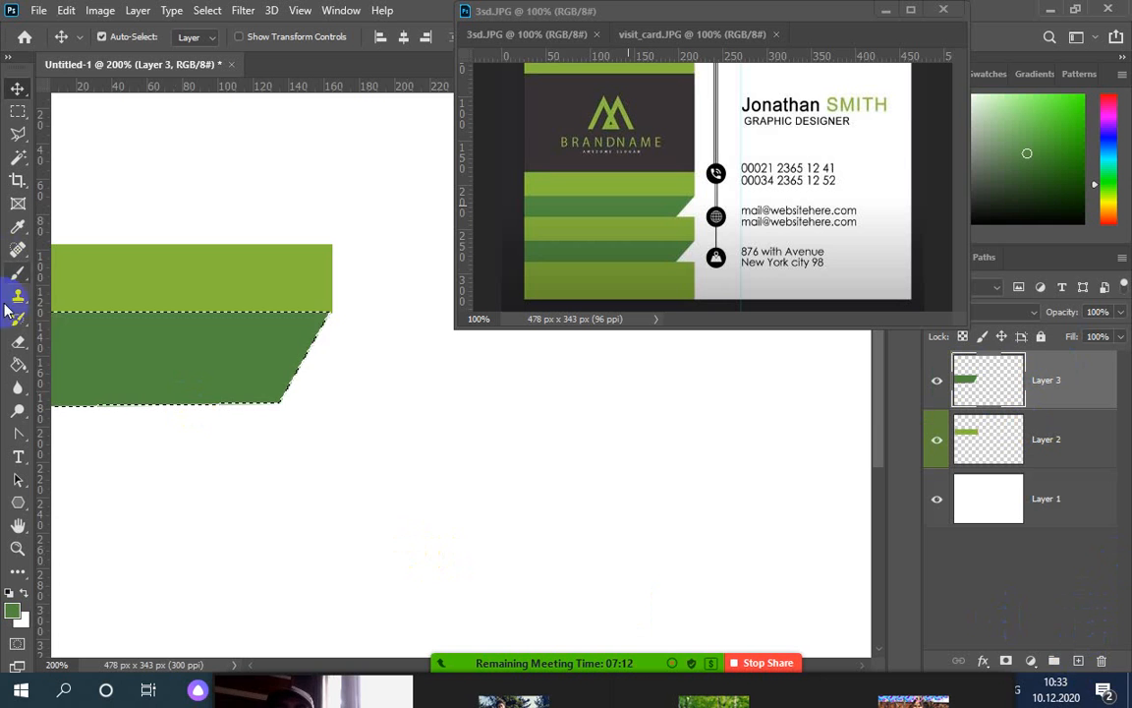
Widen the Layer 3 dark stripe to the right-edge guide, then remove the guide
{"action": "left_click_drag", "start_coordinate": [41, 317], "coordinate": [336, 370]}
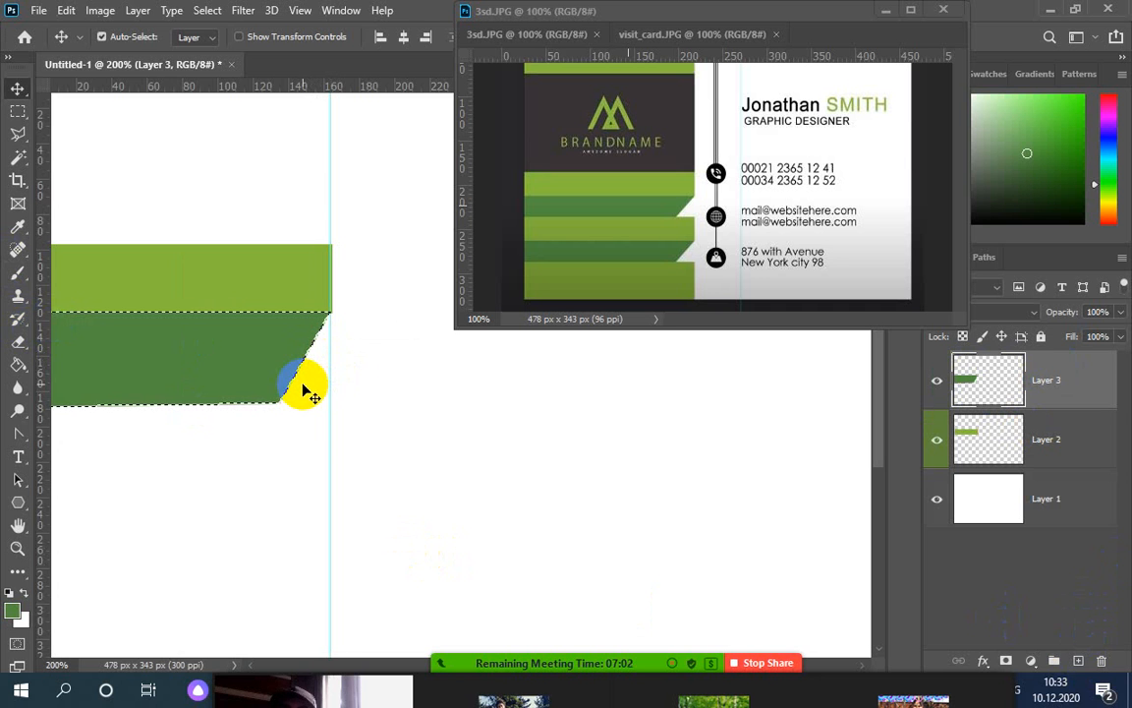
{"action": "key", "text": "ctrl+d"}
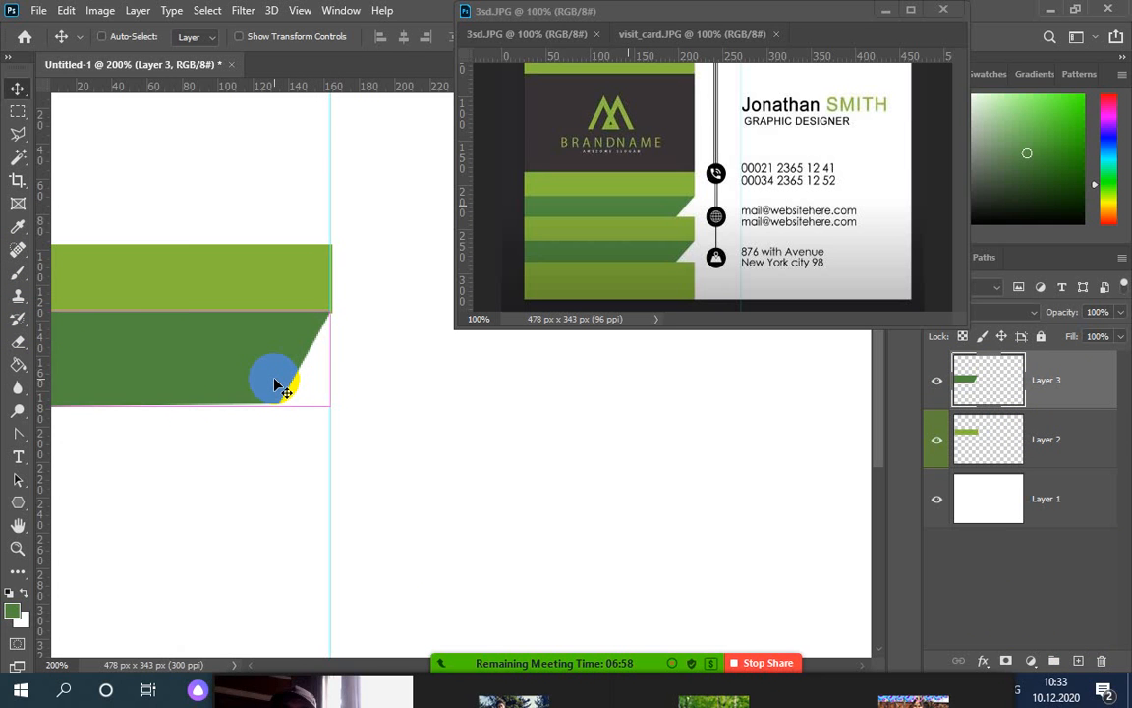
{"action": "key", "text": "ctrl+t"}
{"action": "left_click_drag", "start_coordinate": [332, 362], "coordinate": [334, 364]}
{"action": "key", "text": "Return"}
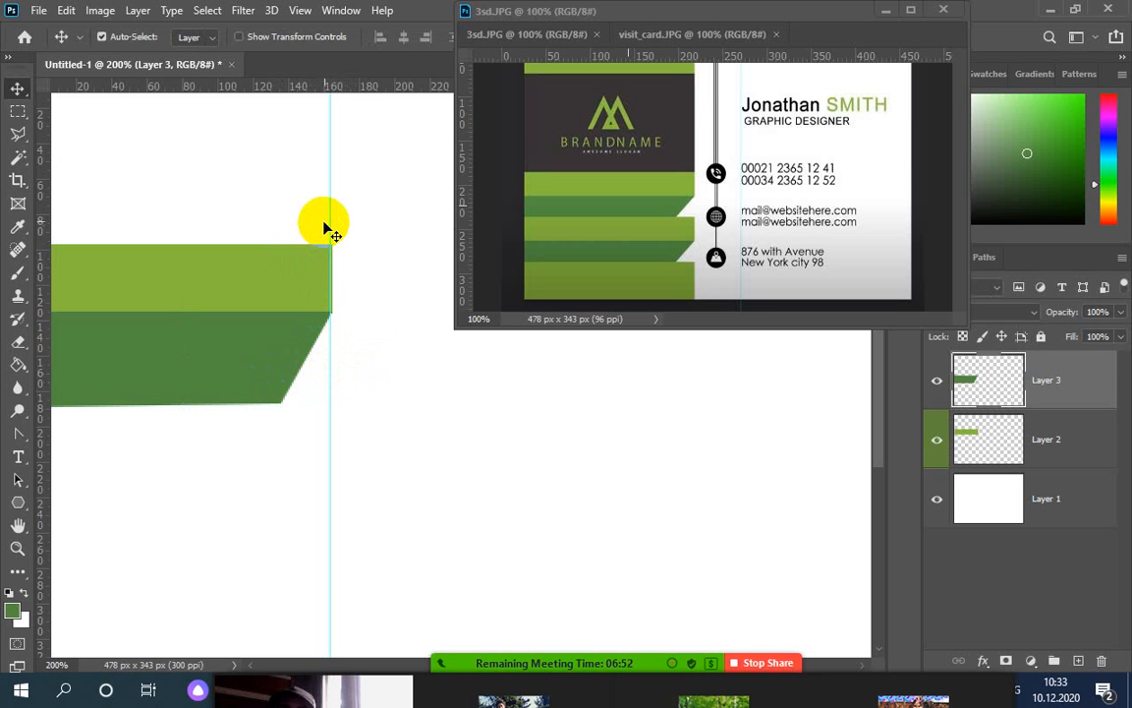
{"action": "left_click_drag", "start_coordinate": [330, 220], "coordinate": [51, 218]}
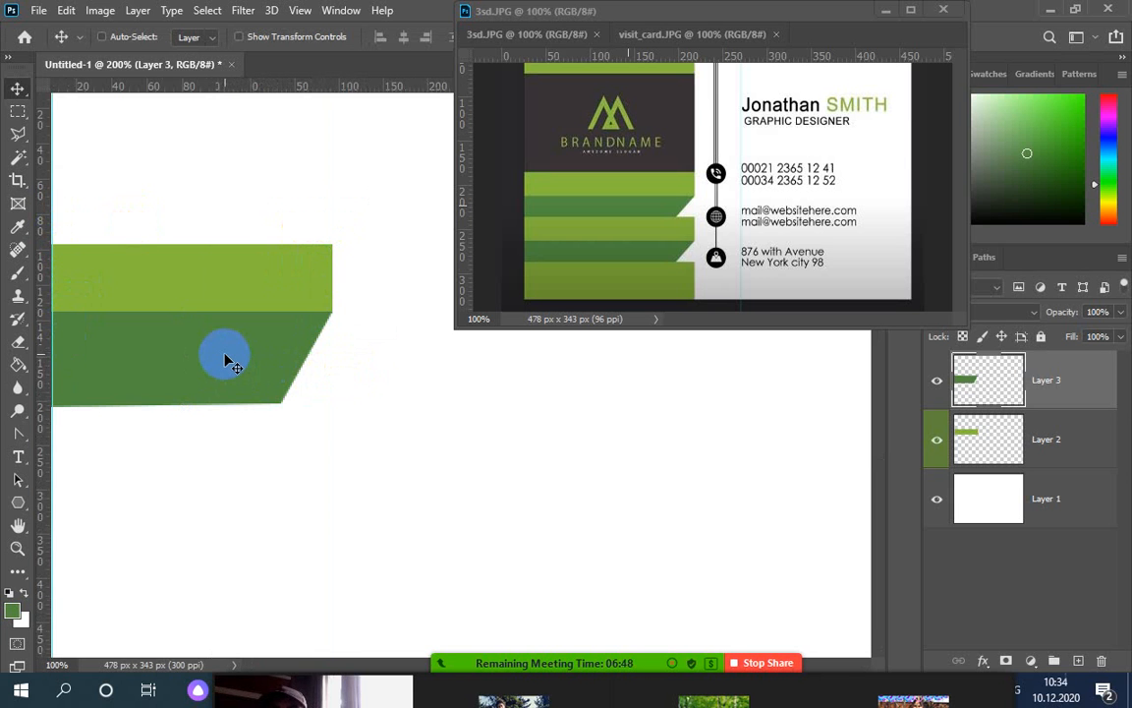
{"action": "key", "text": "ctrl+minus"}
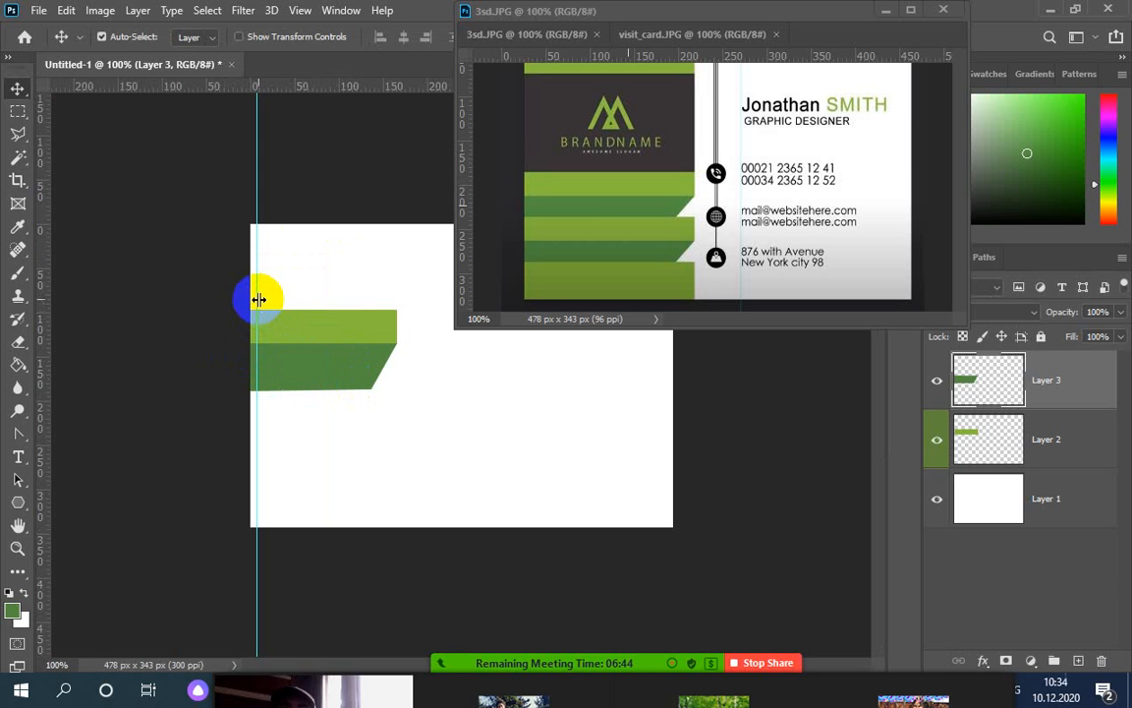
Duplicate both stripe layers and move the copied pair below the originals
{"action": "left_click_drag", "start_coordinate": [258, 296], "coordinate": [20, 291]}
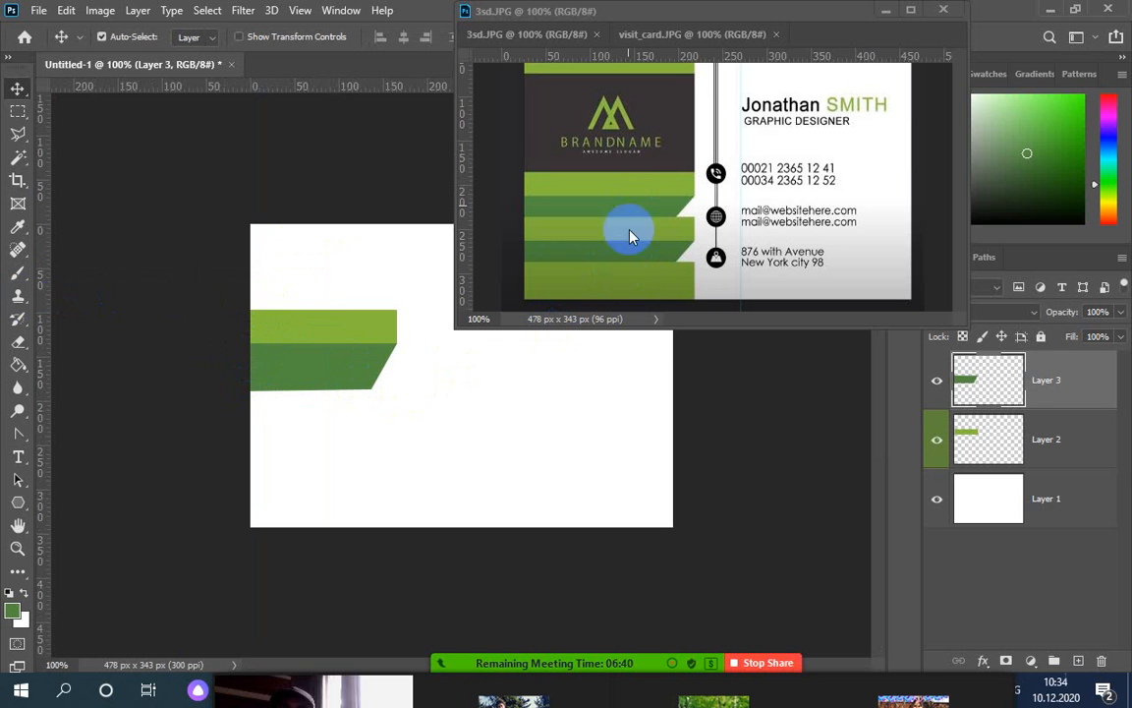
{"action": "left_click", "coordinate": [1042, 387]}
{"action": "left_click", "coordinate": [1049, 442], "text": "shift"}
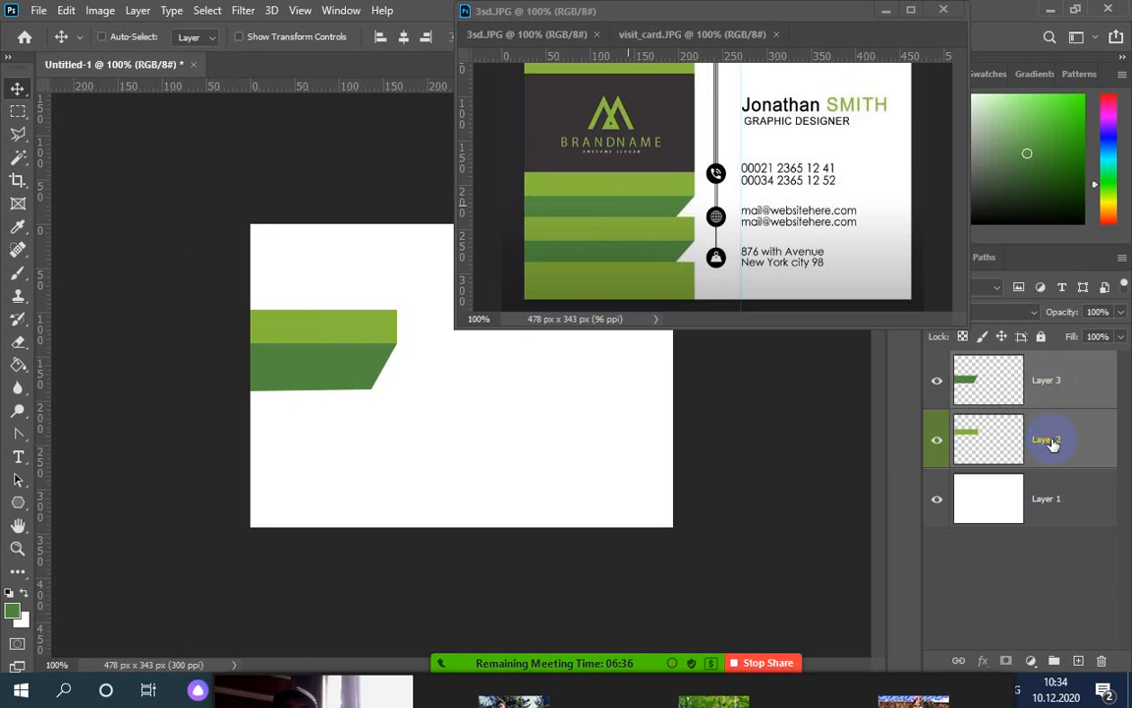
{"action": "right_click", "coordinate": [1076, 391]}
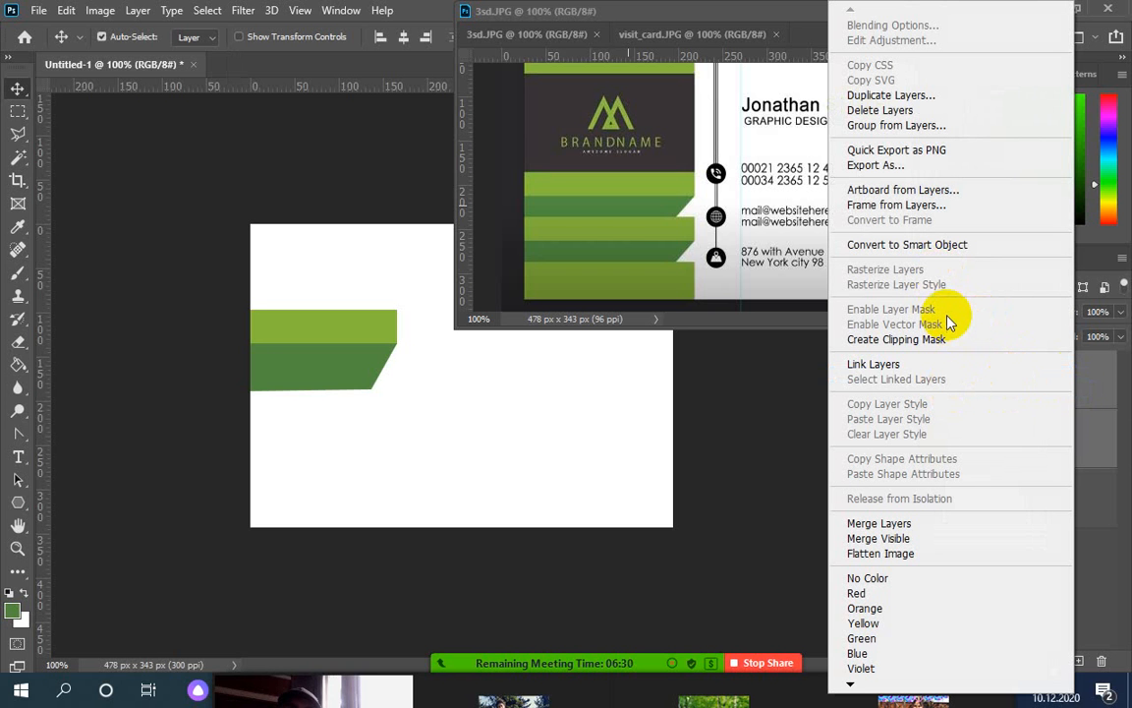
{"action": "left_click", "coordinate": [890, 96]}
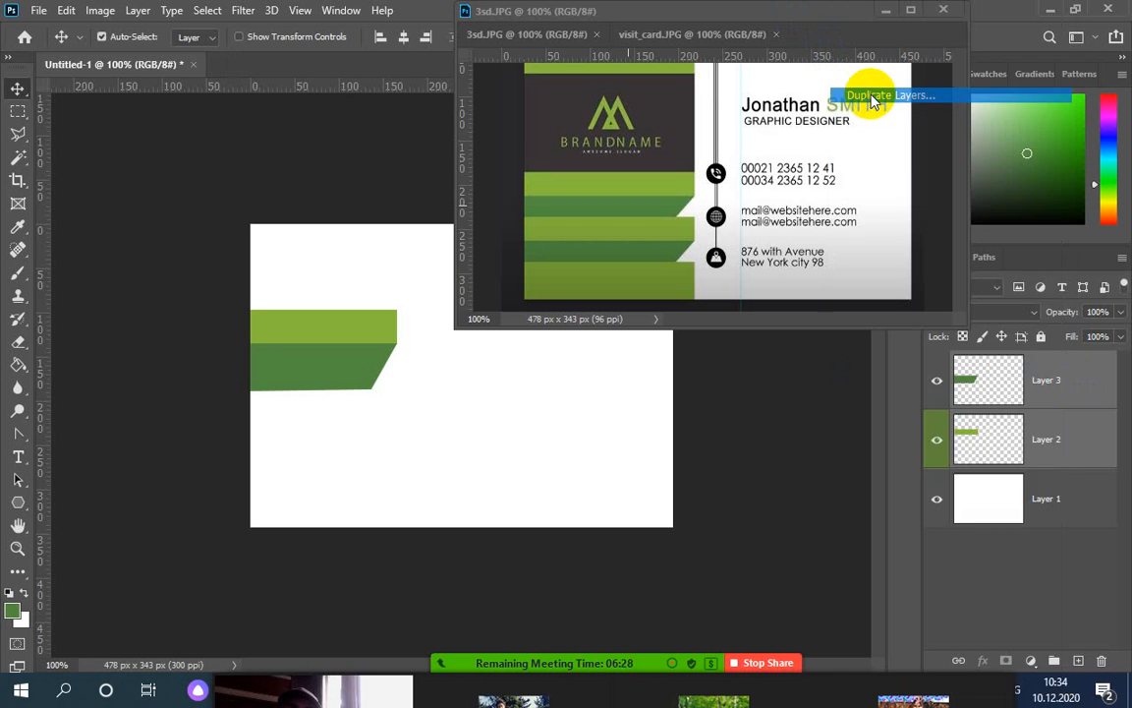
{"action": "left_click", "coordinate": [709, 179]}
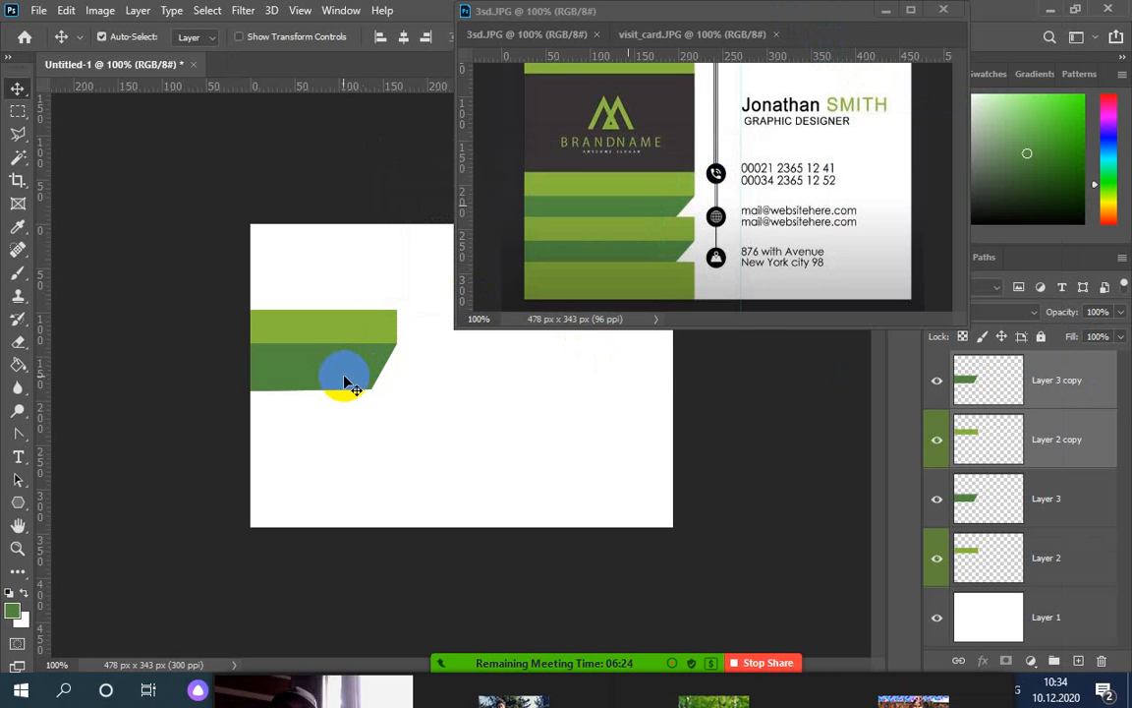
{"action": "left_click_drag", "start_coordinate": [337, 373], "coordinate": [331, 427]}
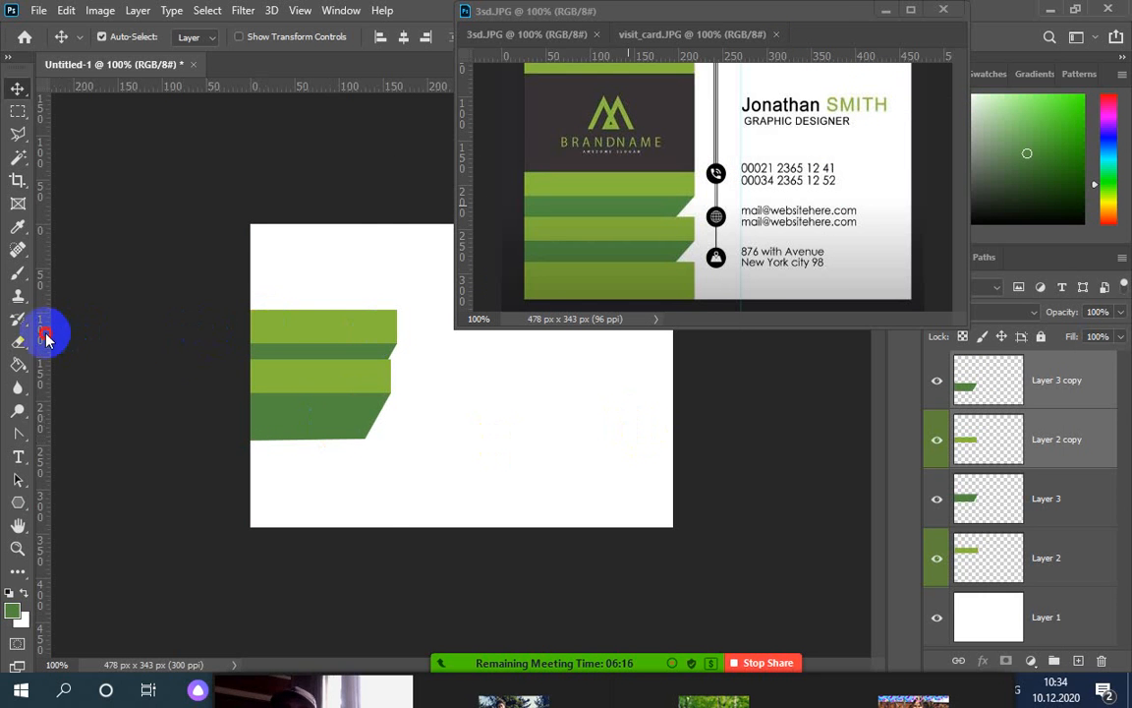
Align the copied stripe pair to a right-edge guide and settle it below the others
{"action": "left_click_drag", "start_coordinate": [44, 329], "coordinate": [398, 346]}
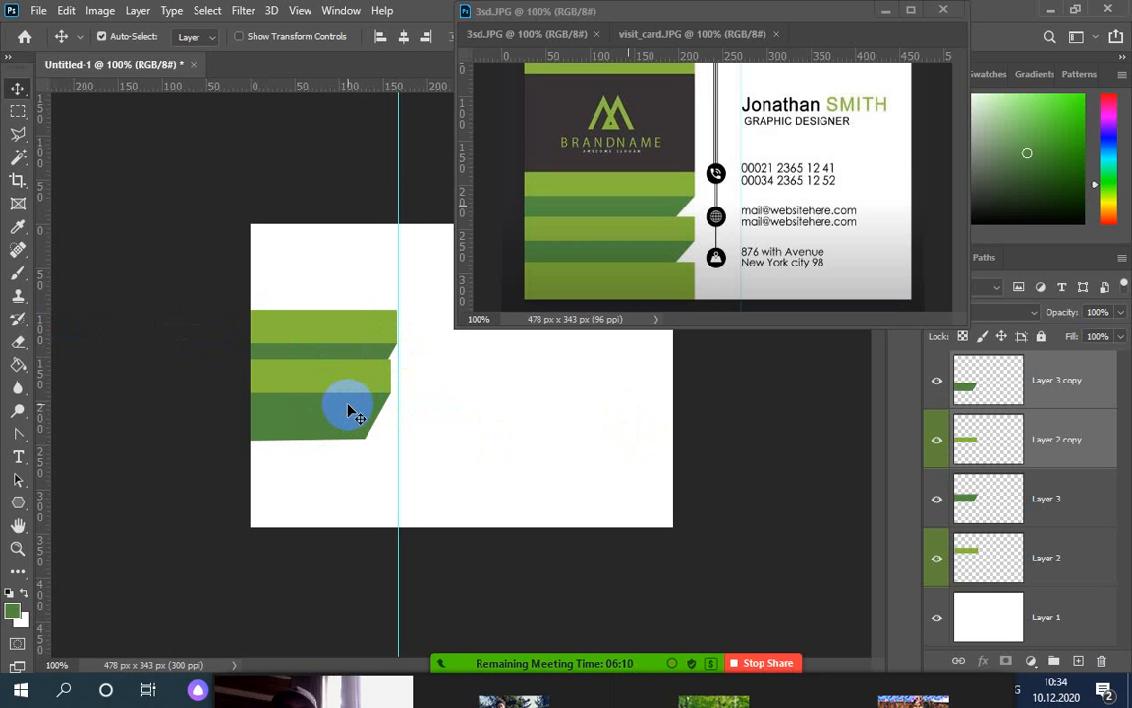
{"action": "left_click_drag", "start_coordinate": [348, 404], "coordinate": [351, 403]}
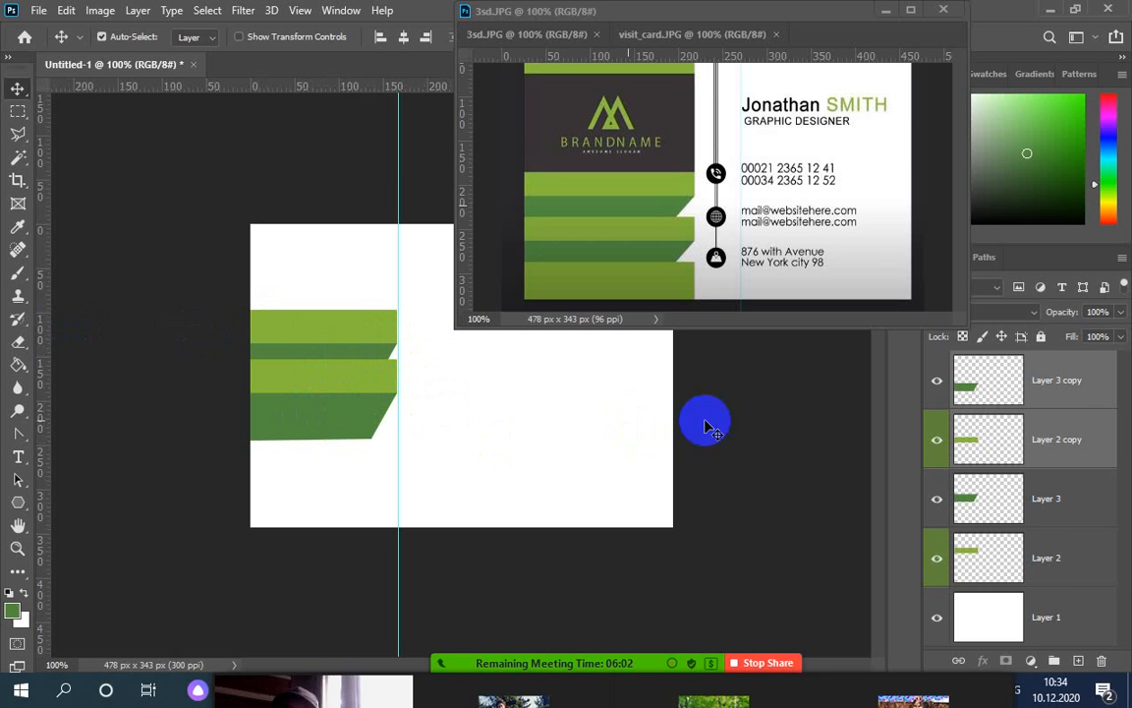
{"action": "right_click", "coordinate": [1062, 391]}
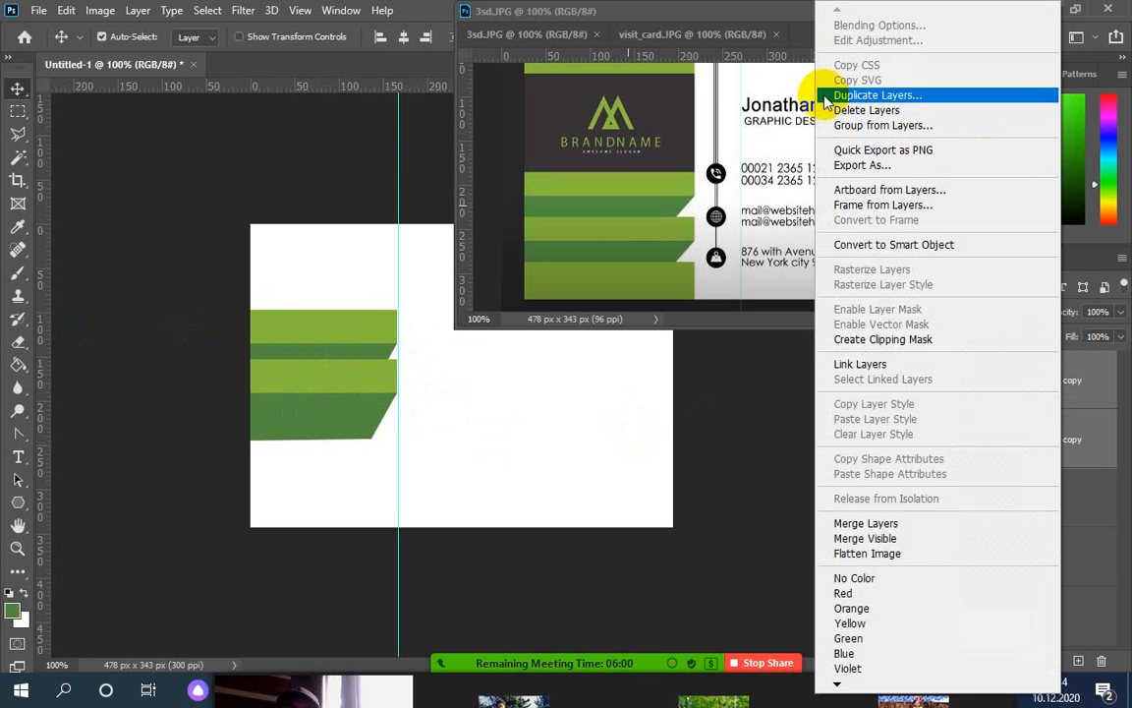
{"action": "left_click", "coordinate": [423, 14]}
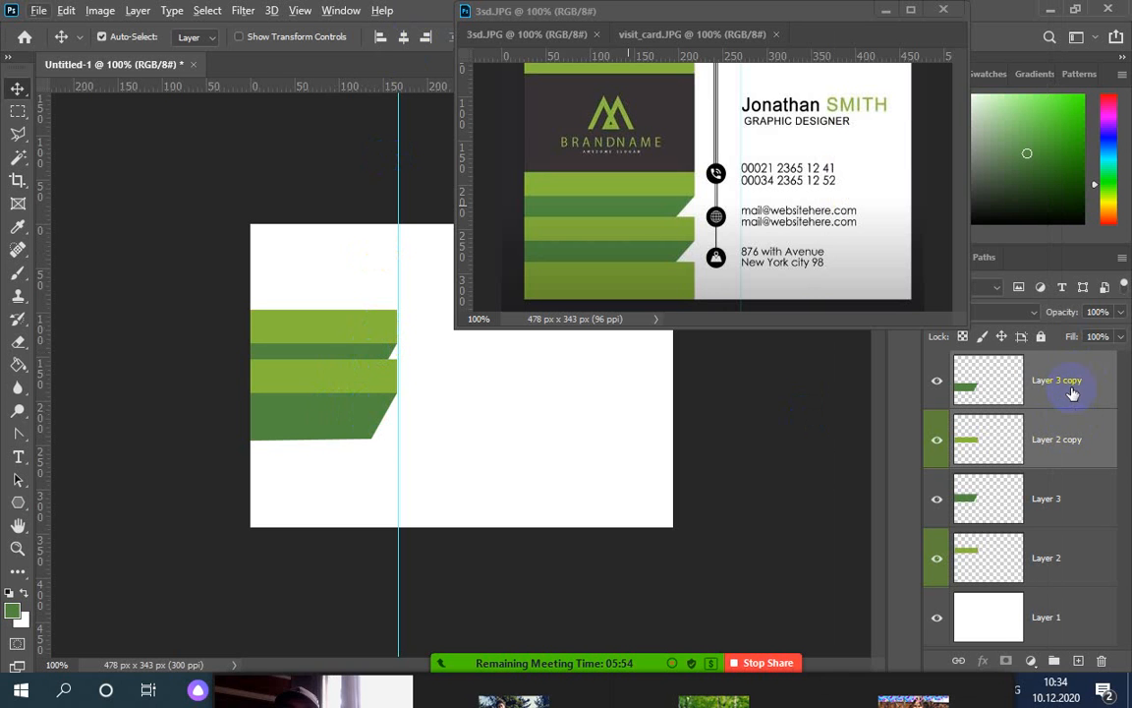
{"action": "left_click_drag", "start_coordinate": [325, 432], "coordinate": [323, 473]}
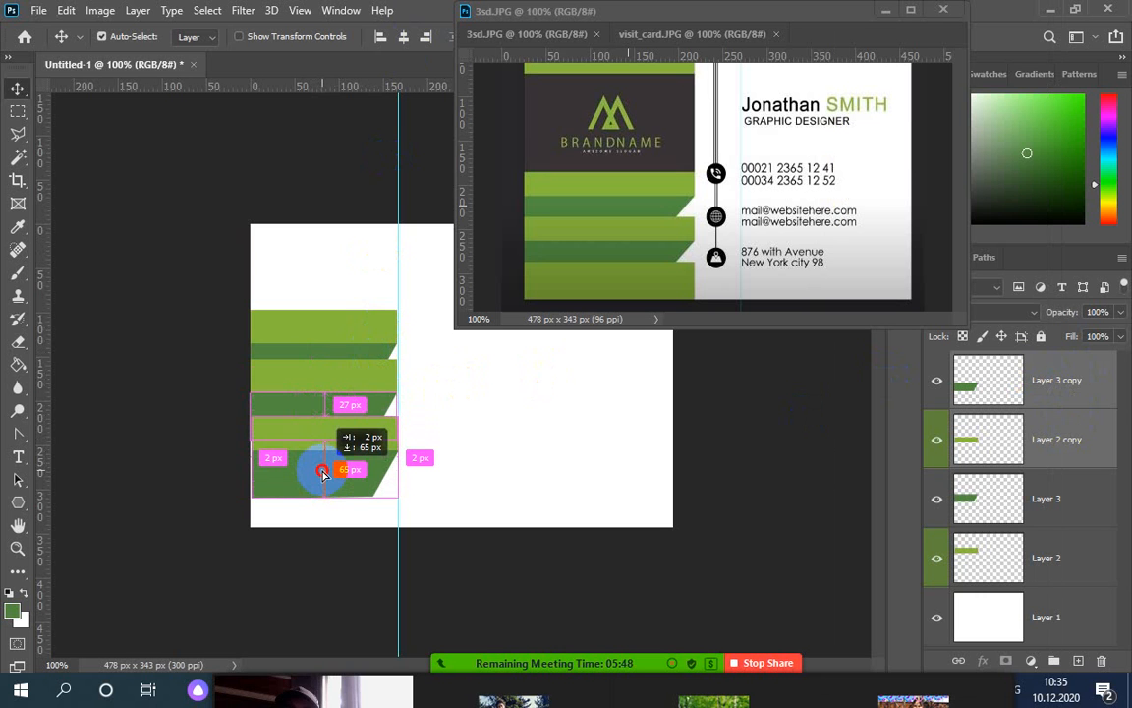
{"action": "left_click_drag", "start_coordinate": [323, 473], "coordinate": [323, 466]}
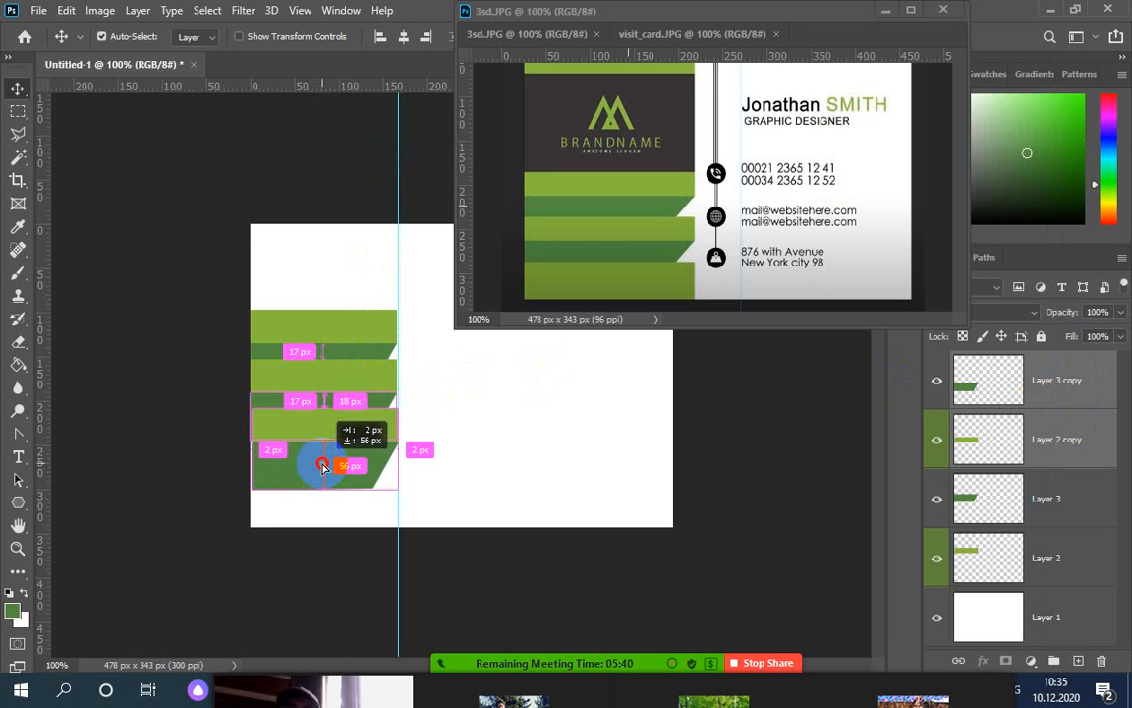
{"action": "left_click_drag", "start_coordinate": [324, 466], "coordinate": [324, 466]}
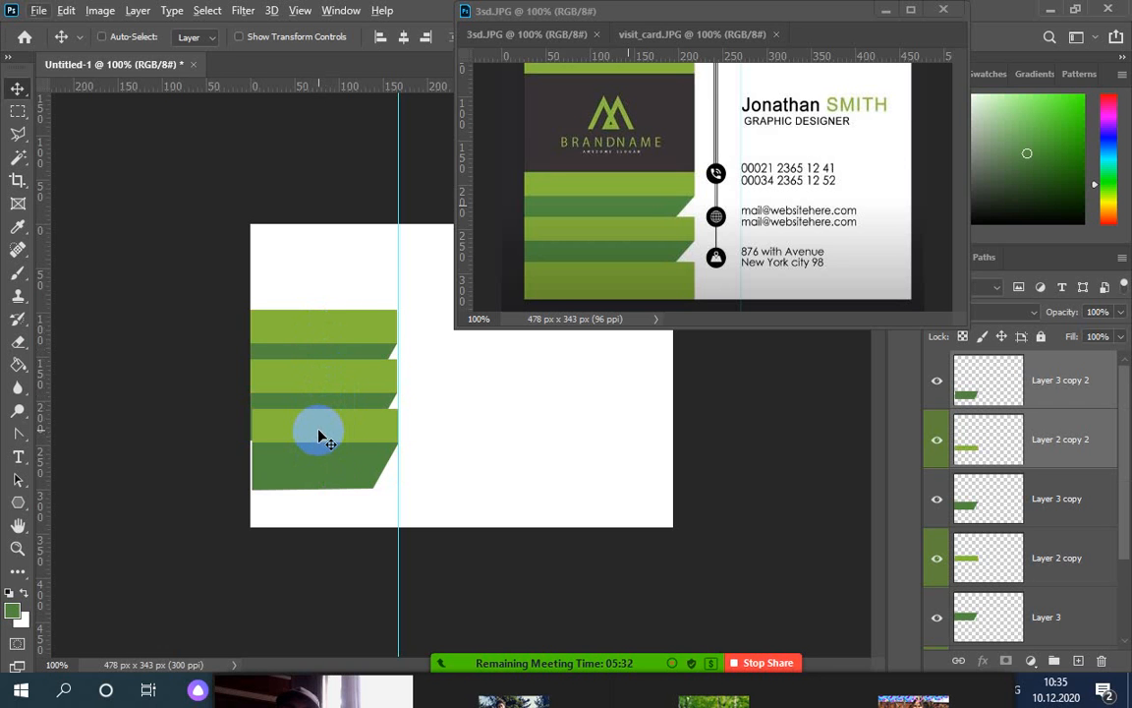
Undo, then drag a new stripe pair copy into place below the existing ones
{"action": "key", "text": "ctrl+z"}
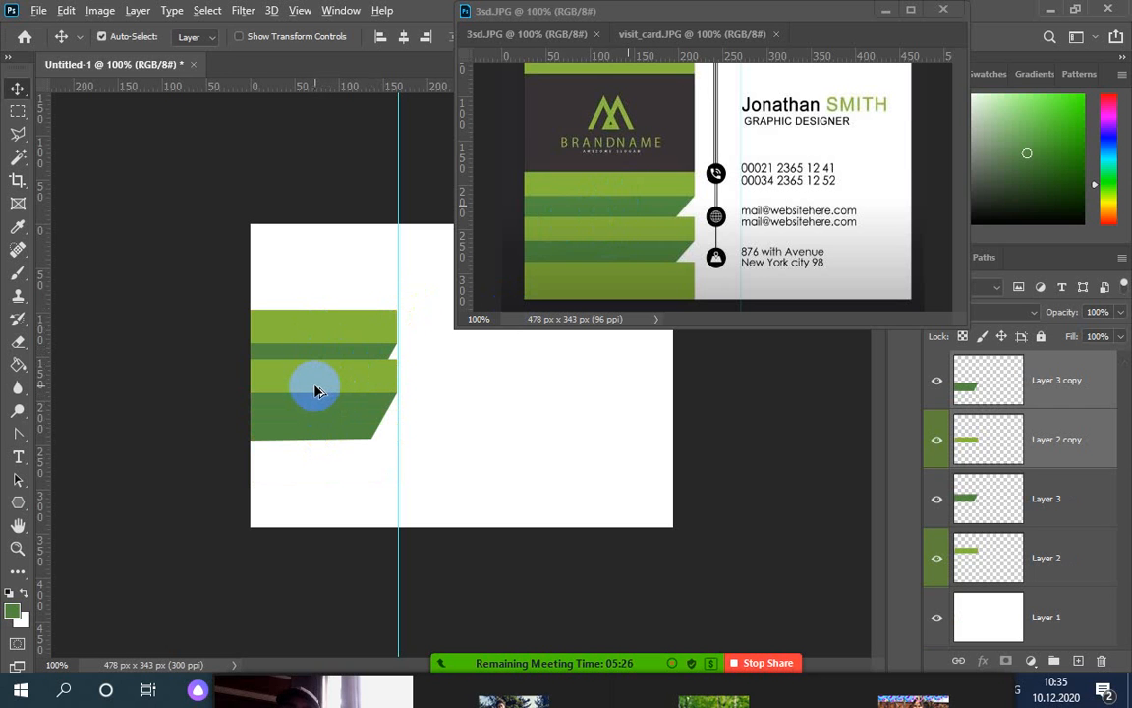
{"action": "left_click_drag", "start_coordinate": [316, 391], "coordinate": [314, 439]}
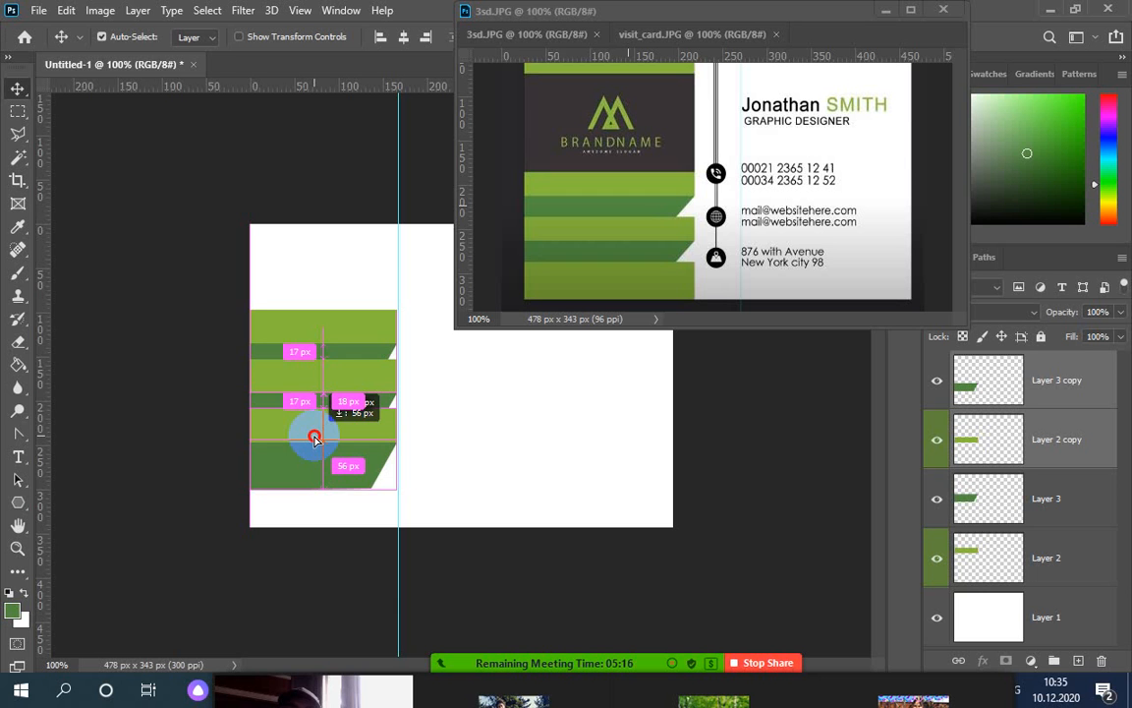
{"action": "left_click_drag", "start_coordinate": [314, 438], "coordinate": [305, 412]}
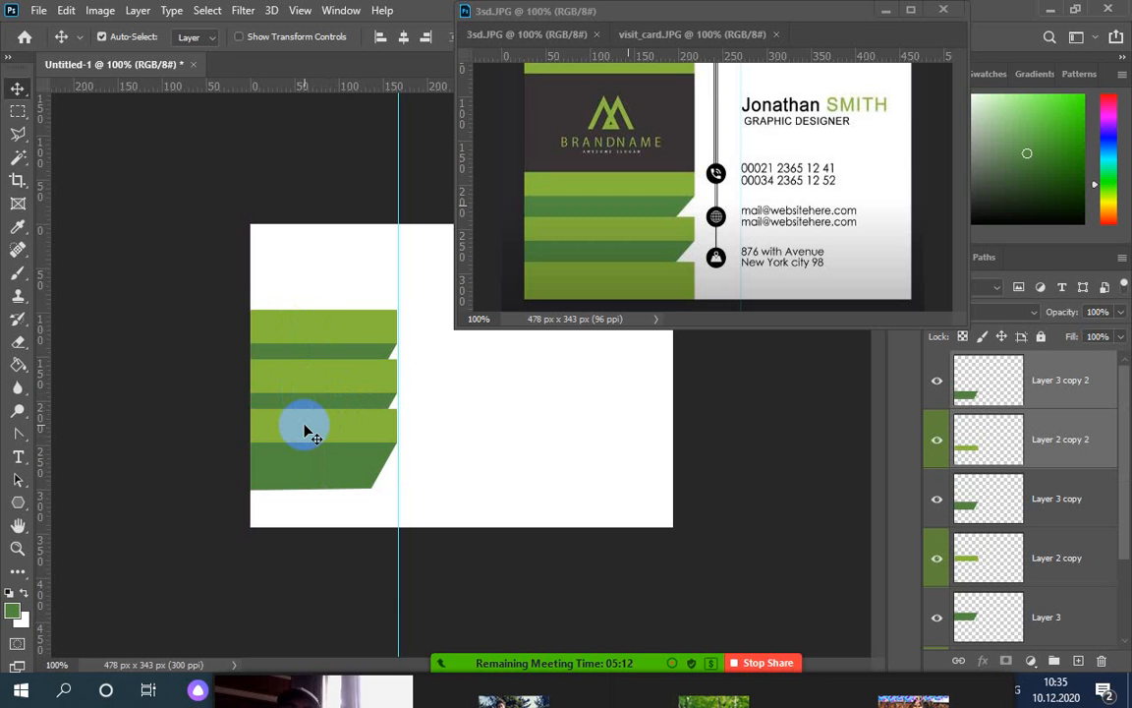
{"action": "left_click", "coordinate": [334, 12]}
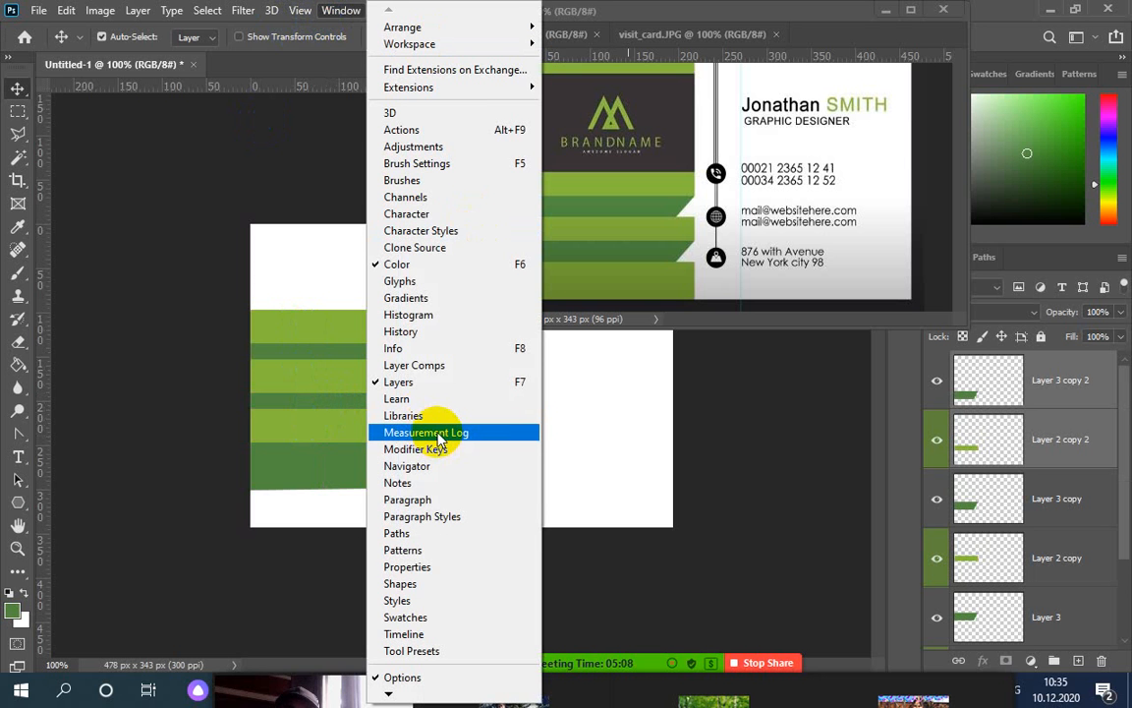
{"action": "left_click", "coordinate": [300, 11]}
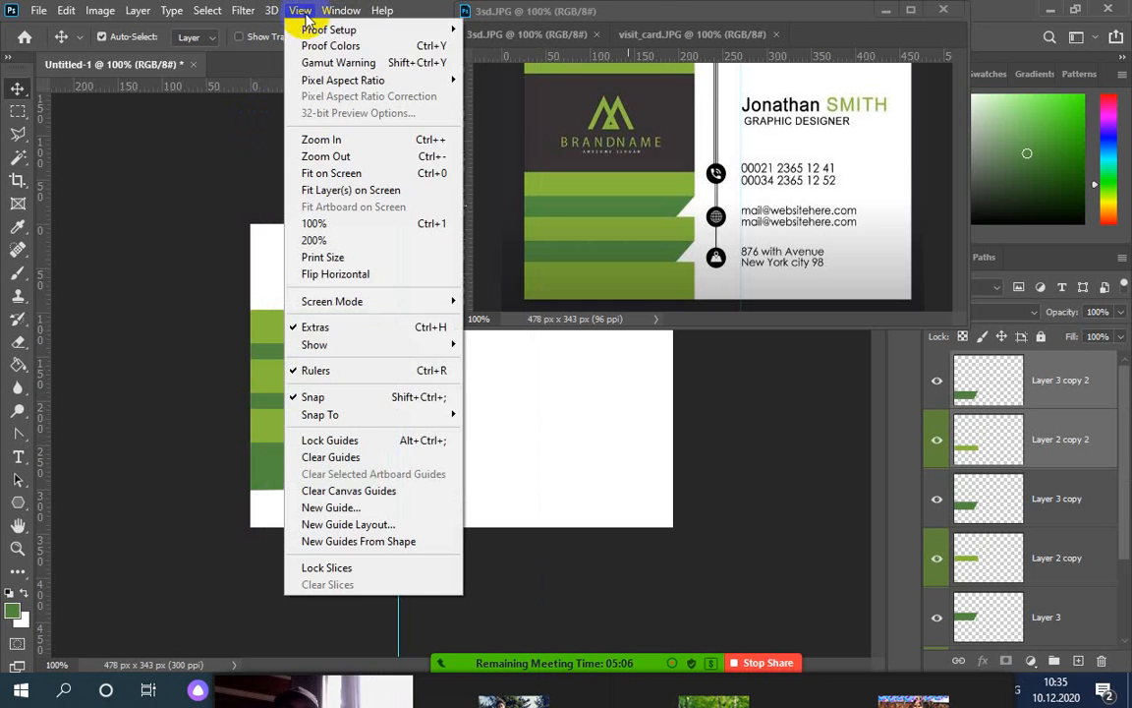
{"action": "mouse_move", "coordinate": [361, 351]}
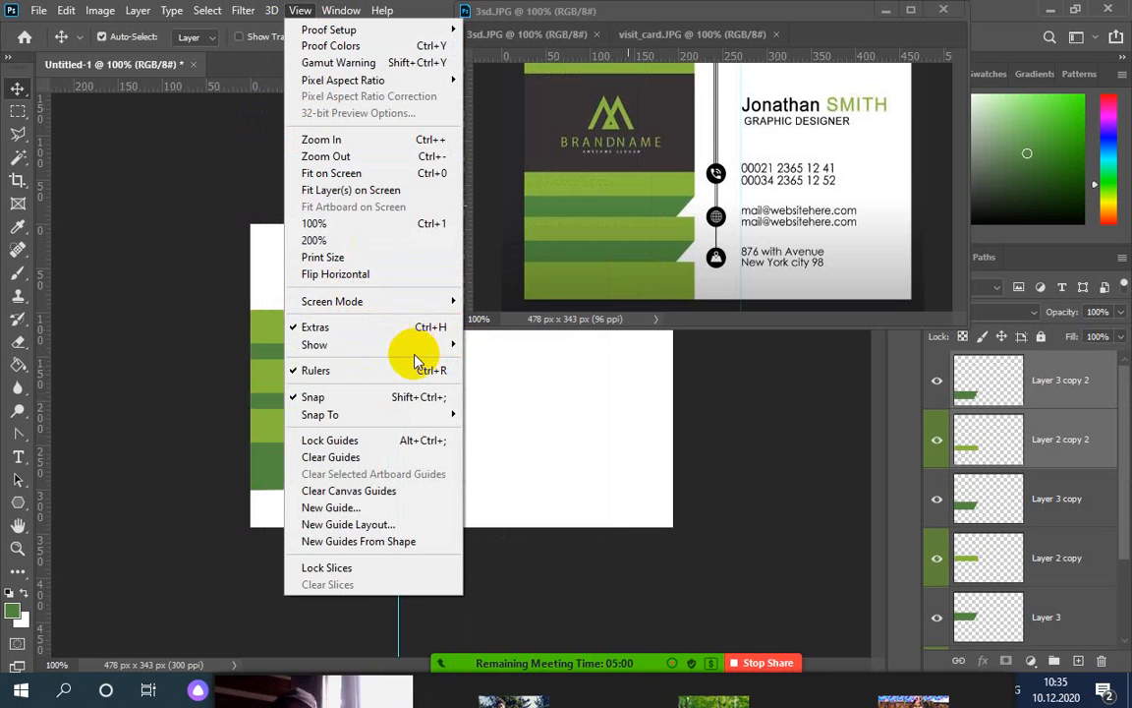
{"action": "mouse_move", "coordinate": [415, 359]}
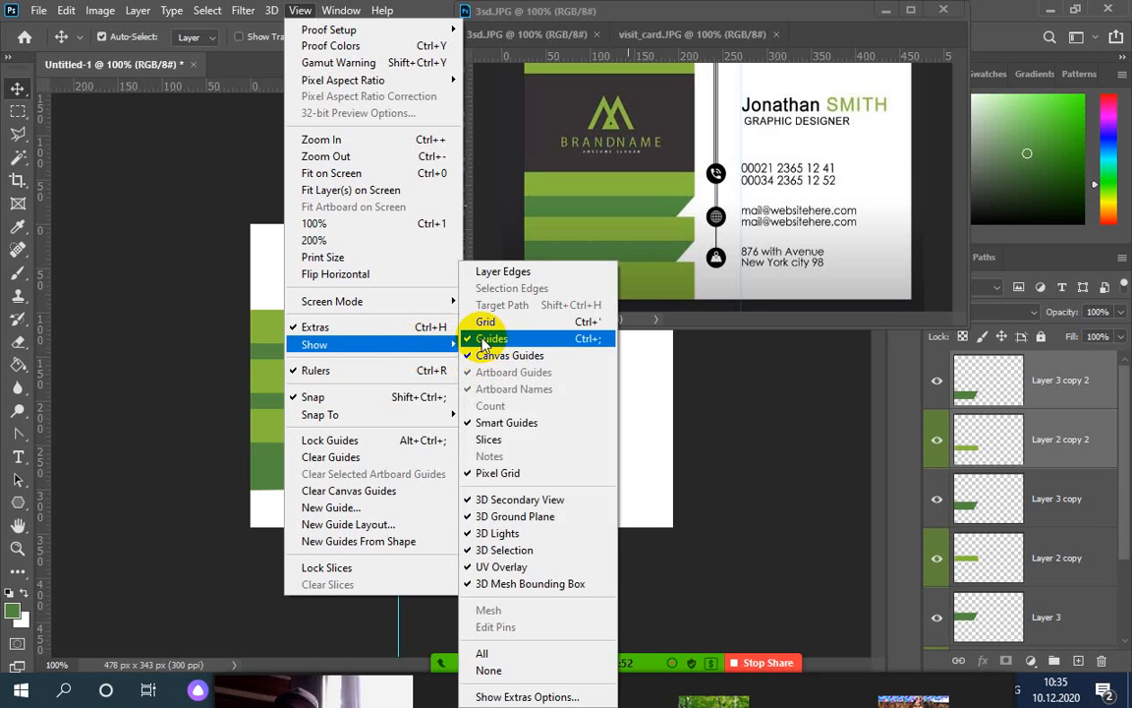
{"action": "left_click", "coordinate": [513, 425]}
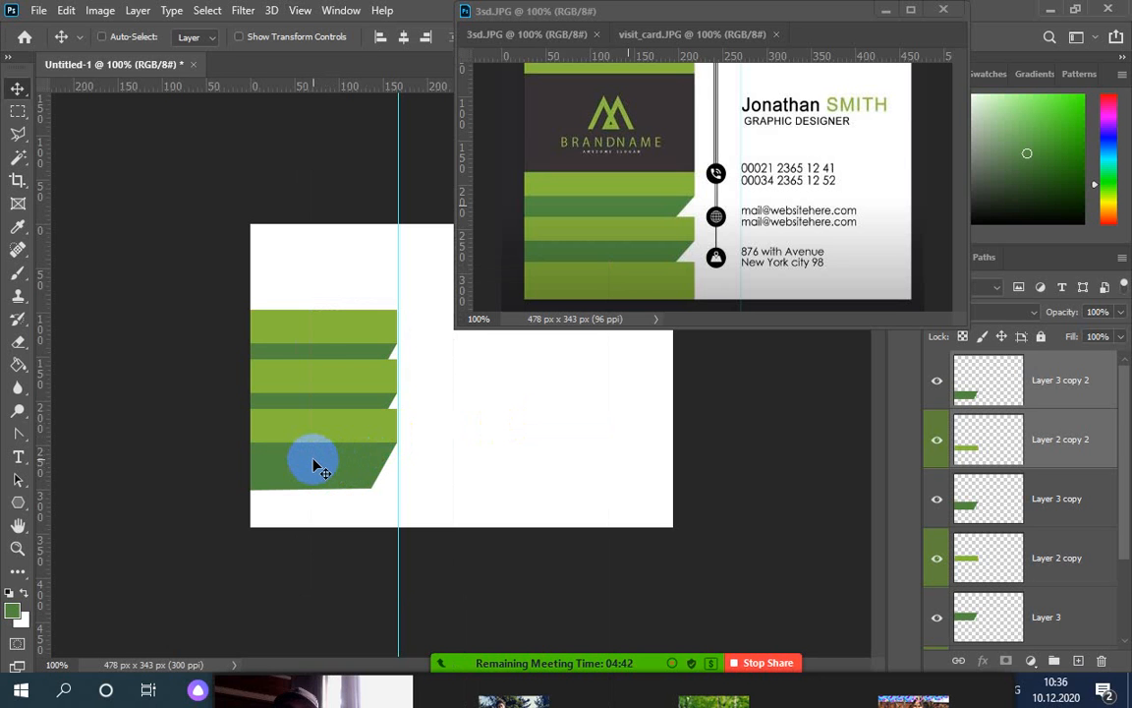
{"action": "left_click_drag", "start_coordinate": [319, 462], "coordinate": [319, 518]}
{"action": "key", "text": "ctrl+z"}
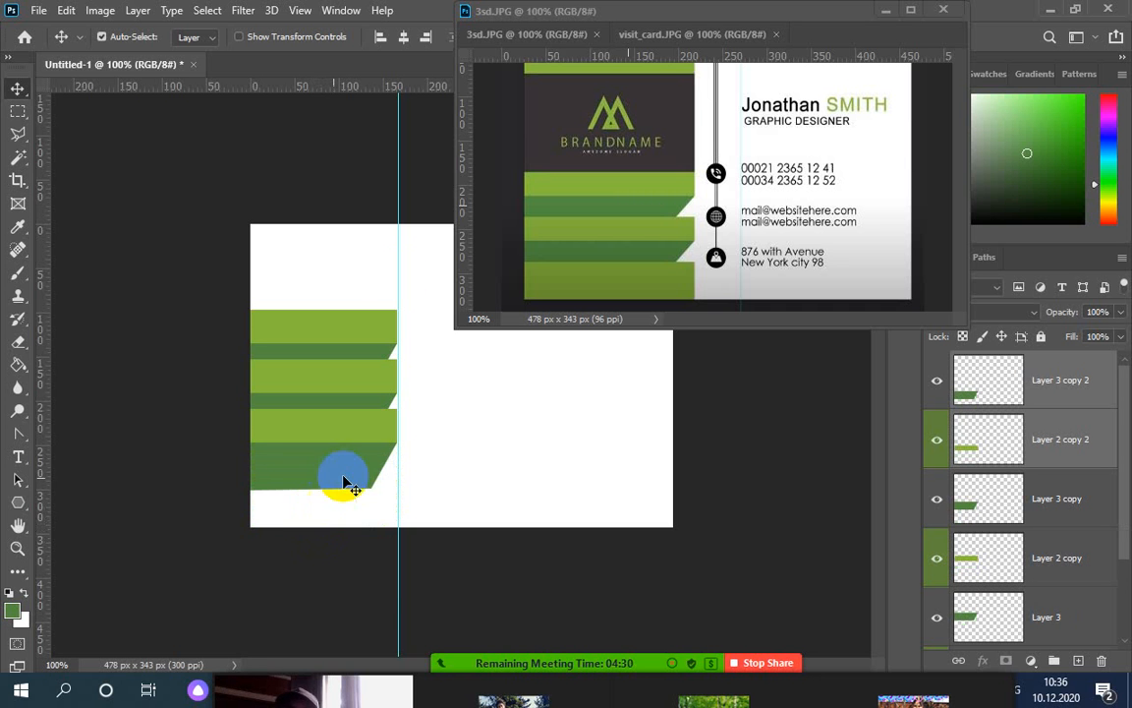
{"action": "left_click", "coordinate": [304, 17]}
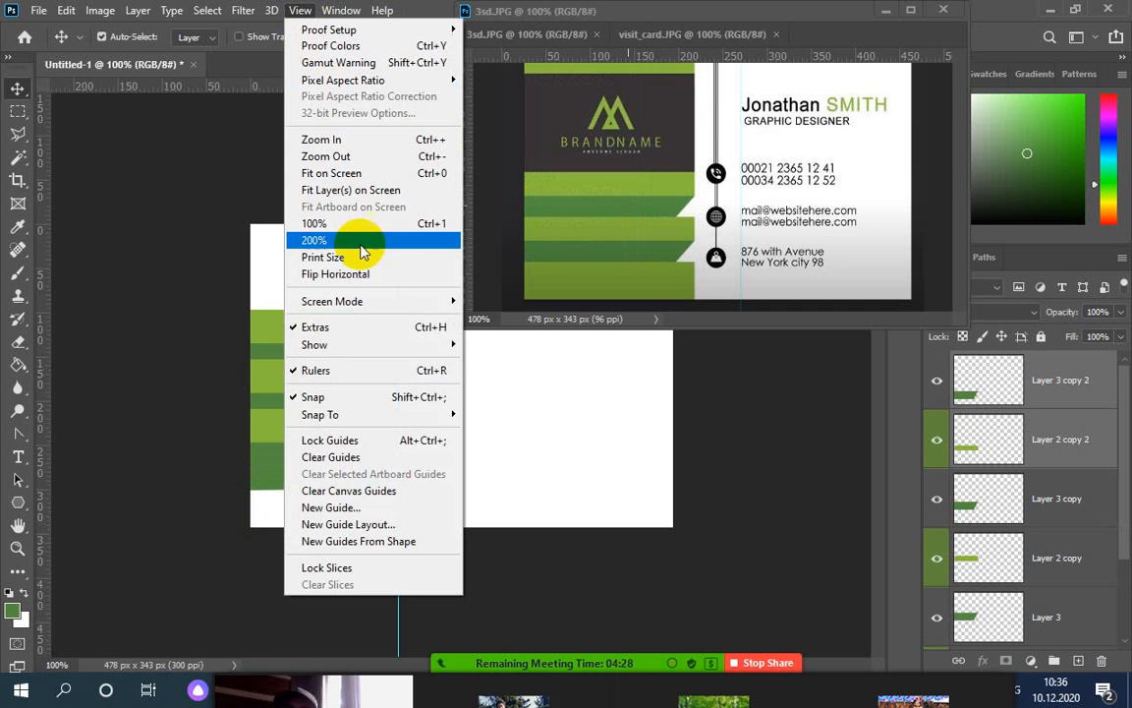
{"action": "mouse_move", "coordinate": [339, 417]}
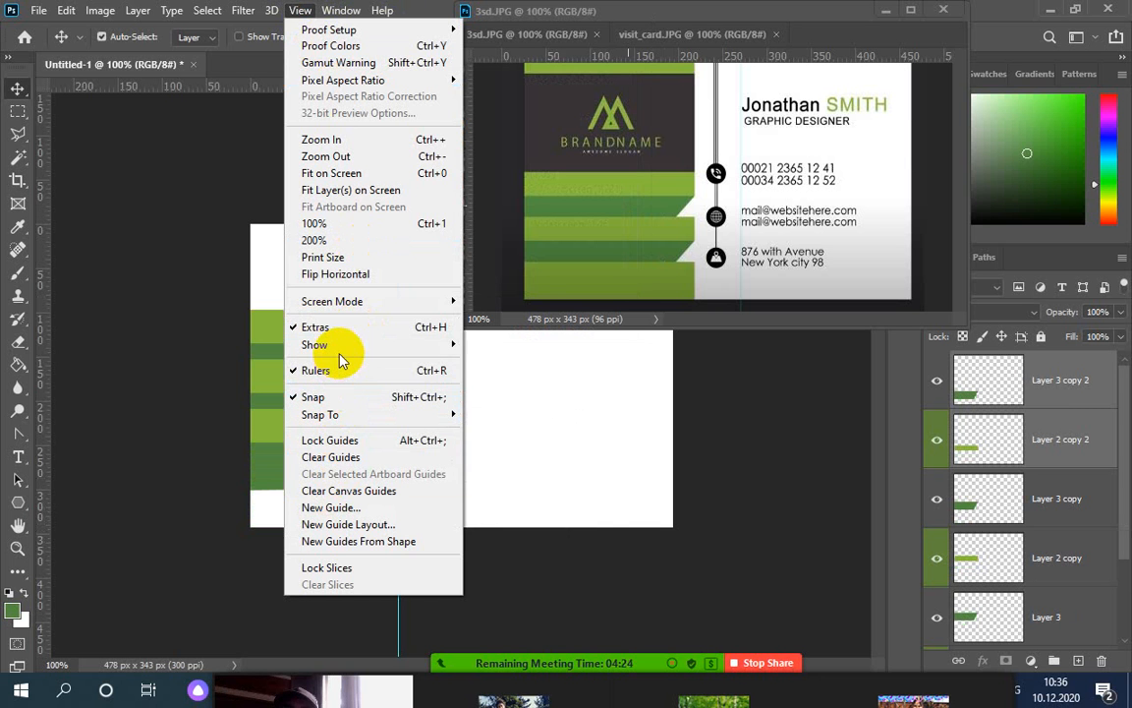
{"action": "mouse_move", "coordinate": [341, 355]}
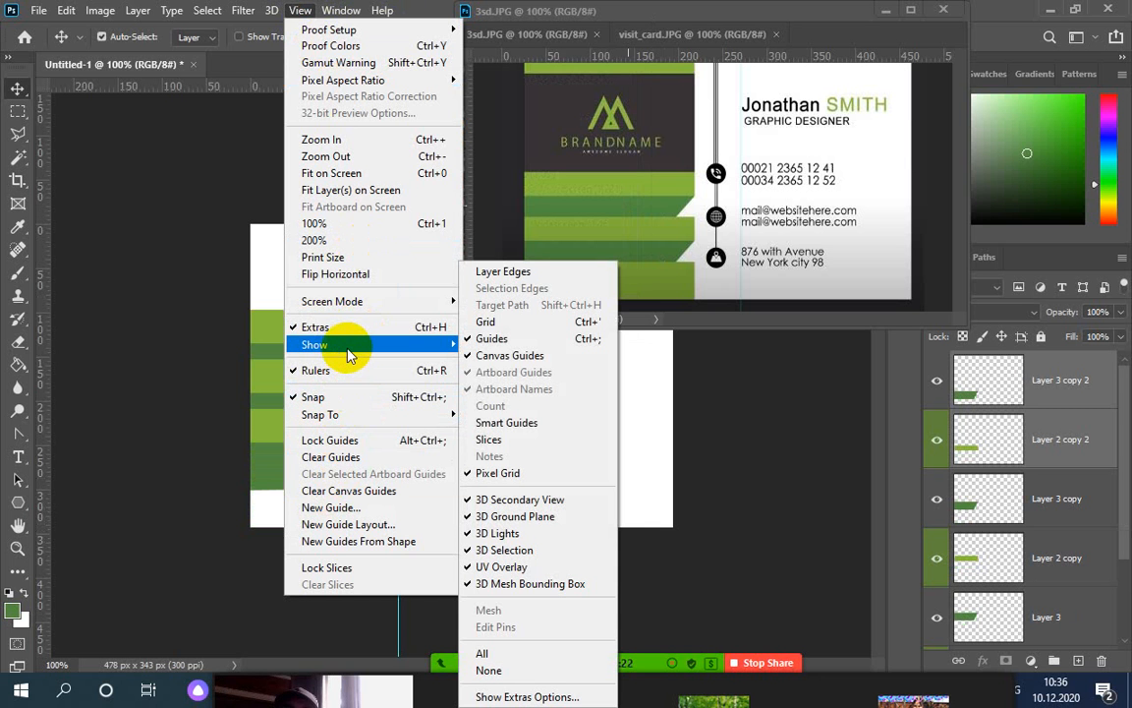
{"action": "left_click", "coordinate": [519, 430]}
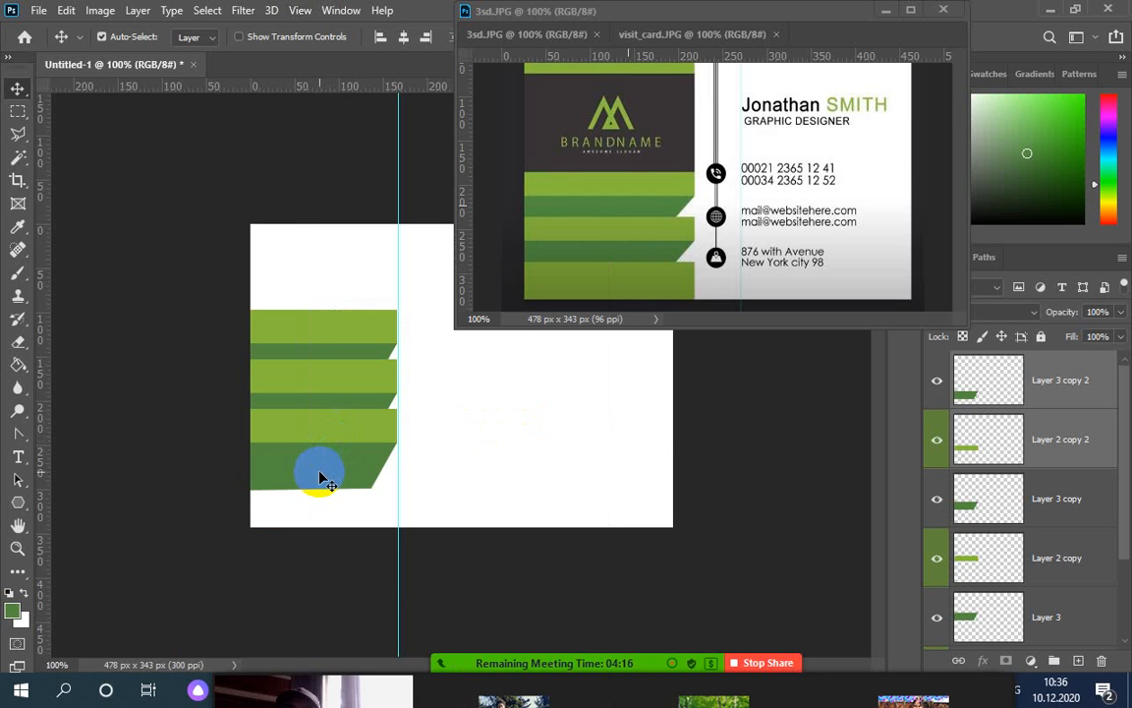
Drop a fourth stripe pair, undo back to one pair, and move the 3sd.JPG window lower
{"action": "left_click_drag", "start_coordinate": [318, 482], "coordinate": [322, 521]}
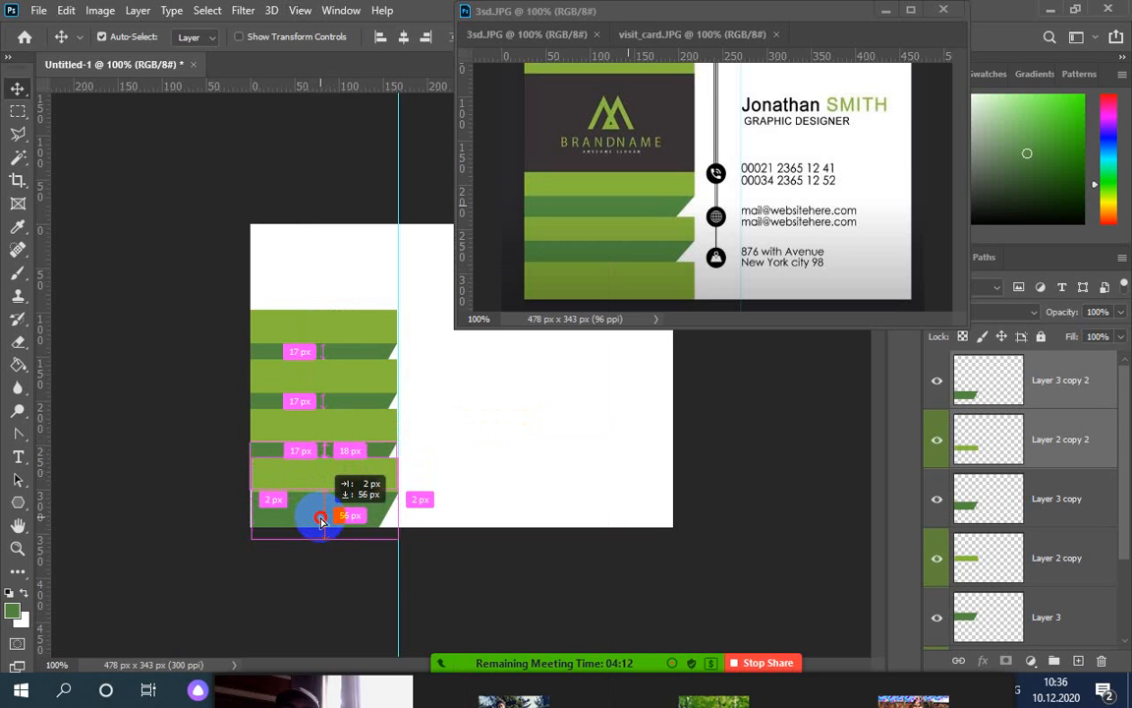
{"action": "left_click_drag", "start_coordinate": [321, 518], "coordinate": [321, 520]}
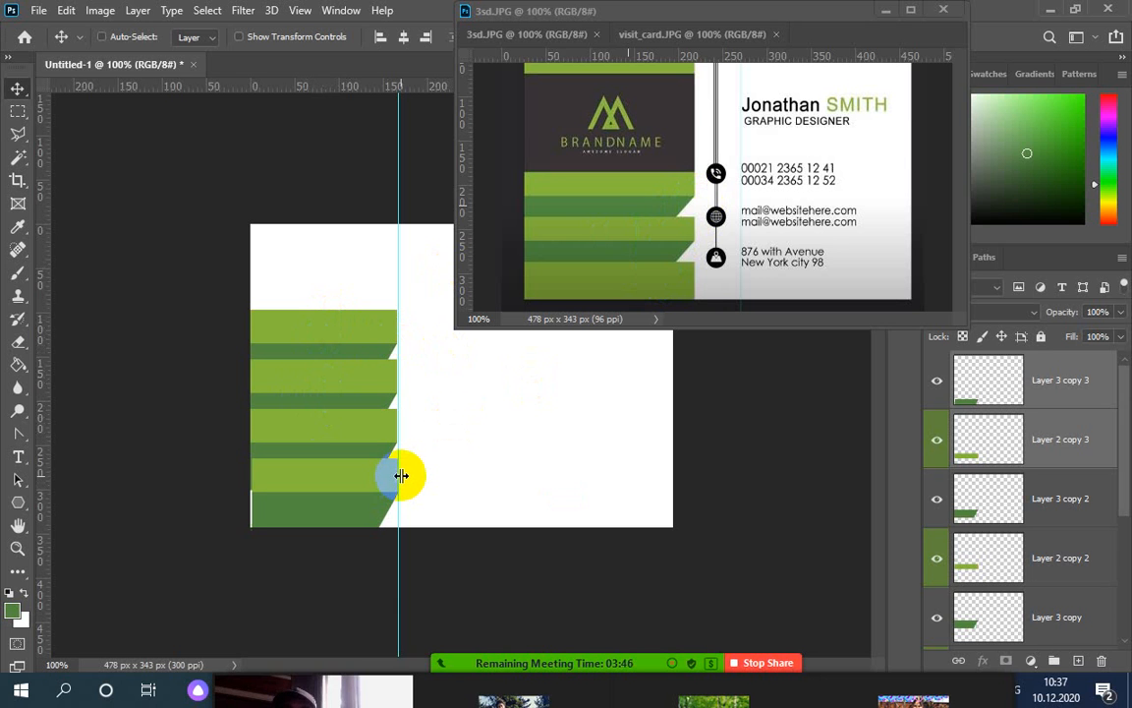
{"action": "key", "text": "ctrl+z"}
{"action": "key", "text": "ctrl+z"}
{"action": "key", "text": "ctrl+z"}
{"action": "key", "text": "ctrl+z"}
{"action": "key", "text": "ctrl+z"}
{"action": "key", "text": "ctrl+z"}
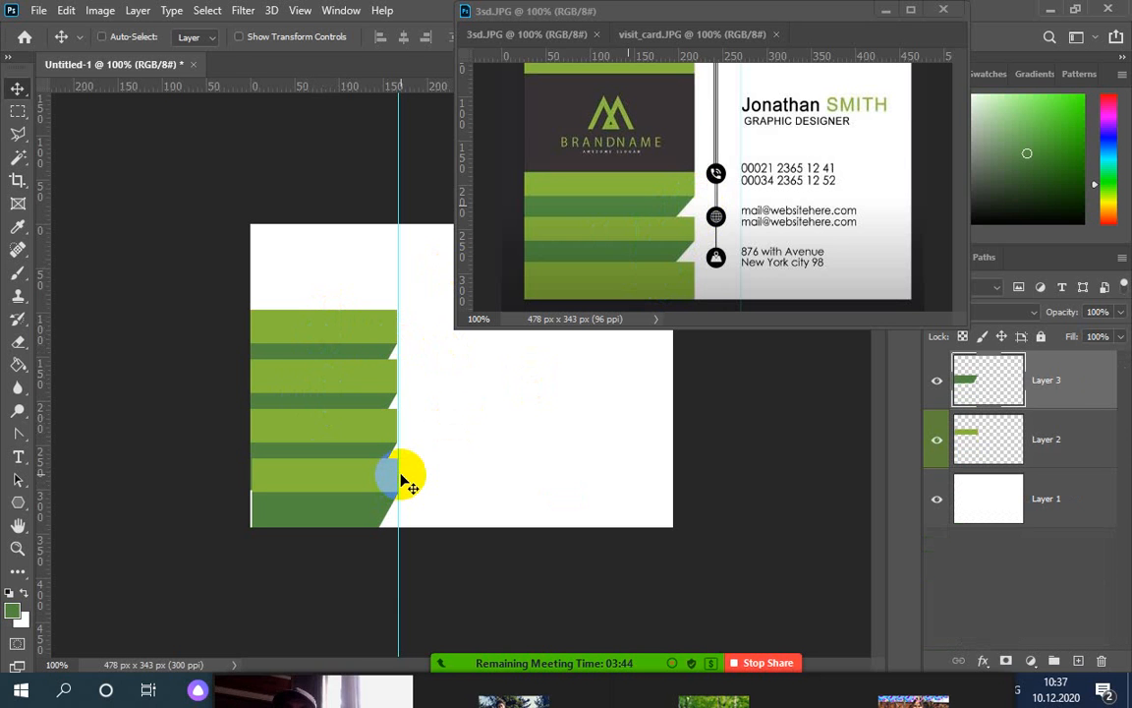
{"action": "key", "text": "ctrl+z"}
{"action": "key", "text": "ctrl+z"}
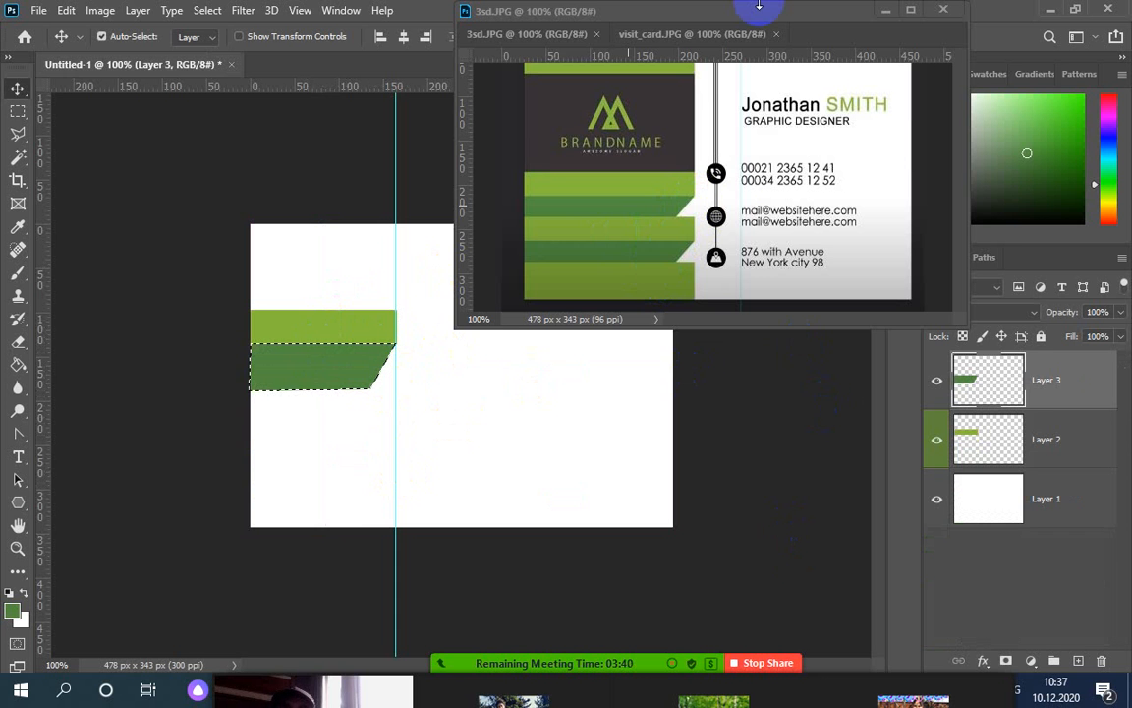
{"action": "left_click_drag", "start_coordinate": [757, 16], "coordinate": [777, 205]}
Use the History panel to return to the state just after duplicating the stripe layers
{"action": "left_click", "coordinate": [341, 11]}
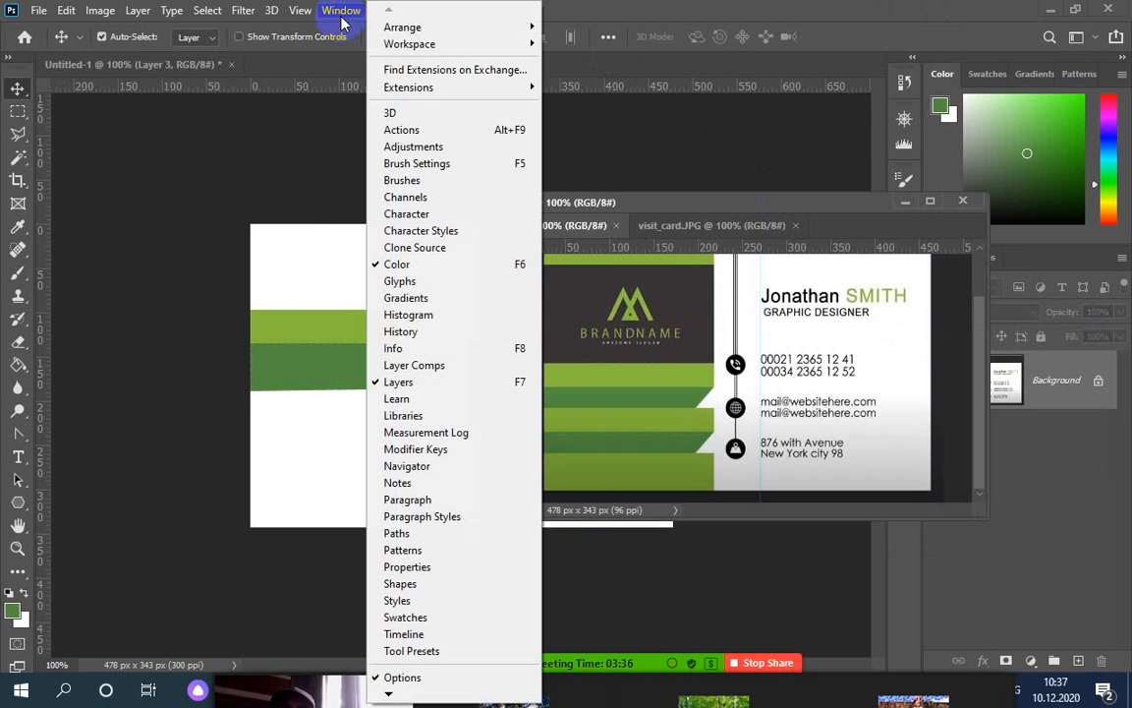
{"action": "left_click", "coordinate": [421, 334]}
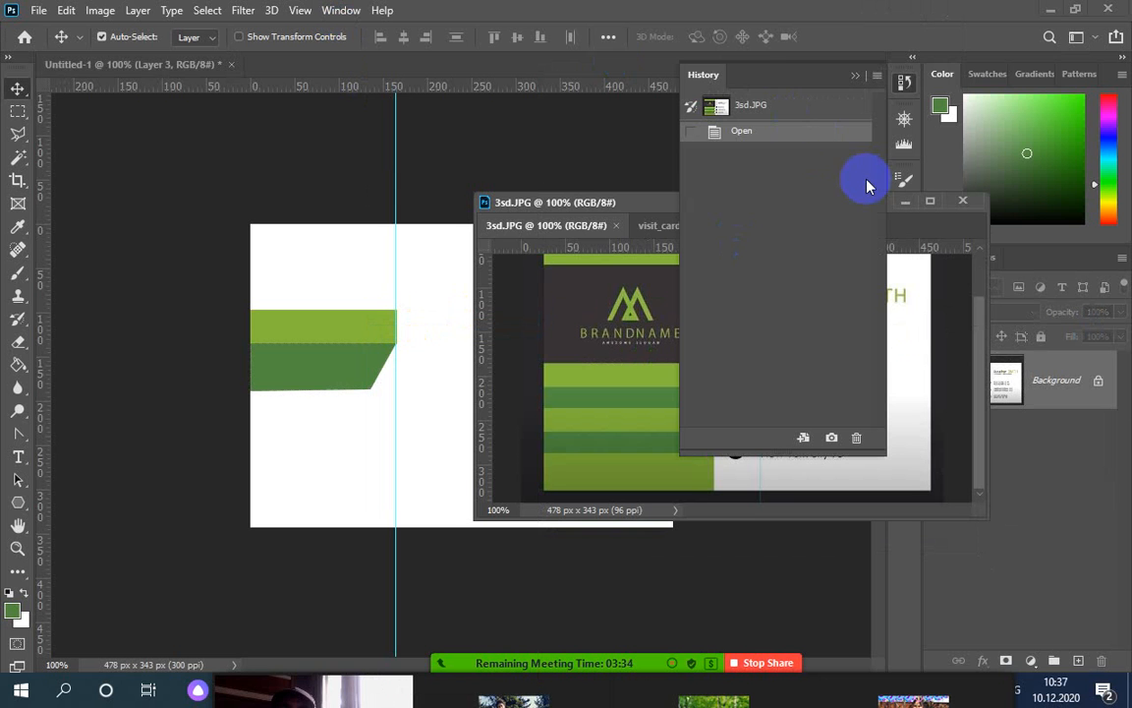
{"action": "left_click", "coordinate": [416, 275]}
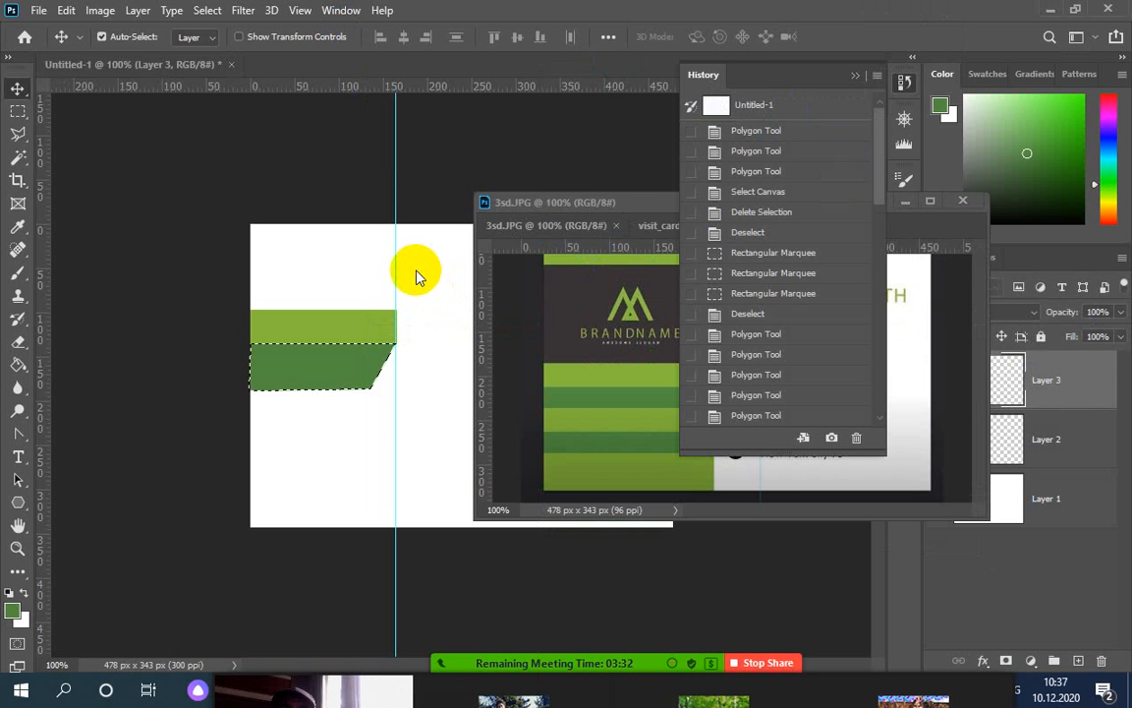
{"action": "left_click_drag", "start_coordinate": [882, 185], "coordinate": [865, 433]}
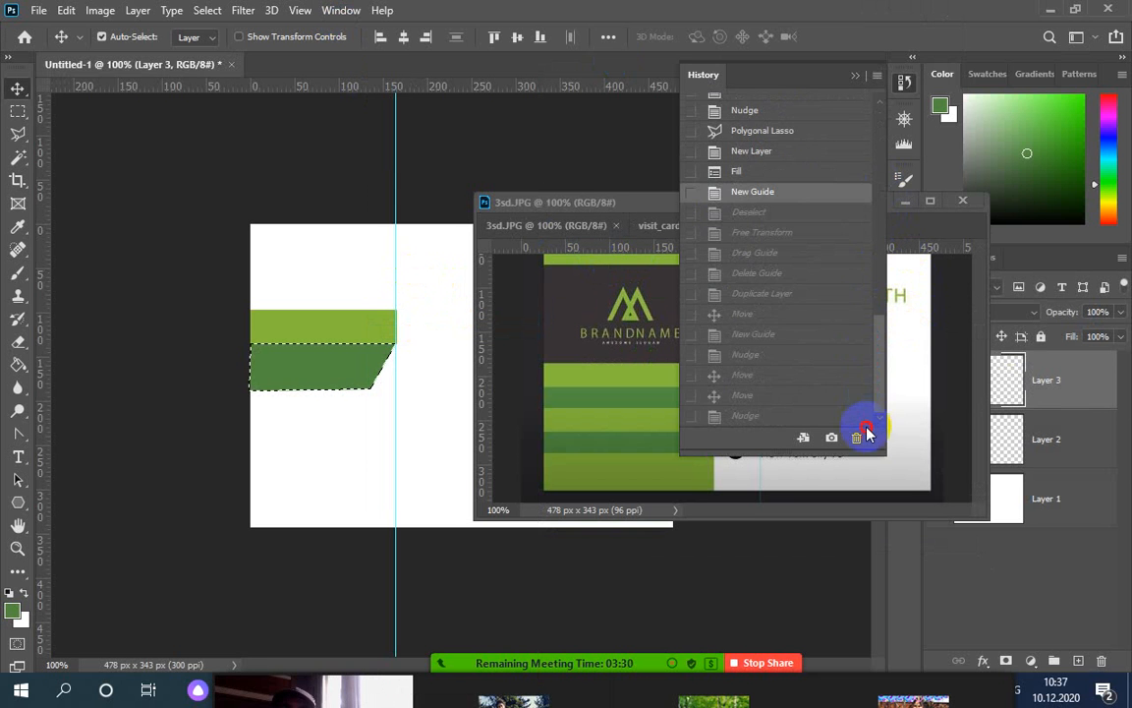
{"action": "scroll", "coordinate": [871, 372], "scroll_direction": "up", "scroll_amount": 3}
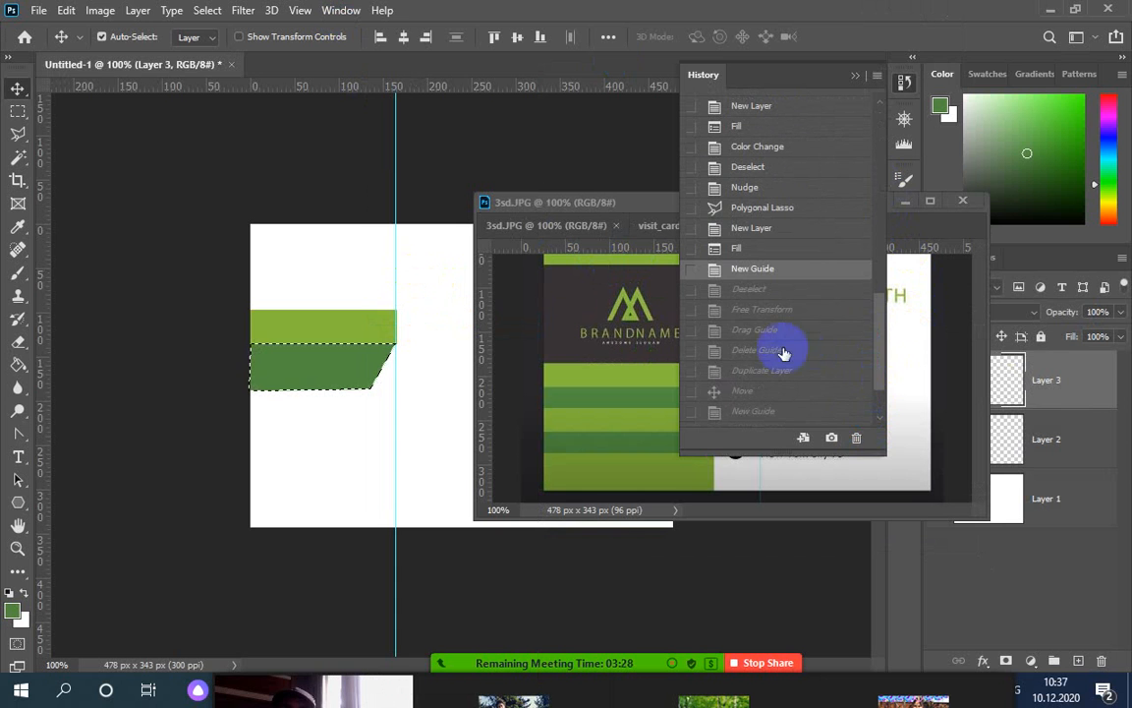
{"action": "left_click", "coordinate": [750, 308]}
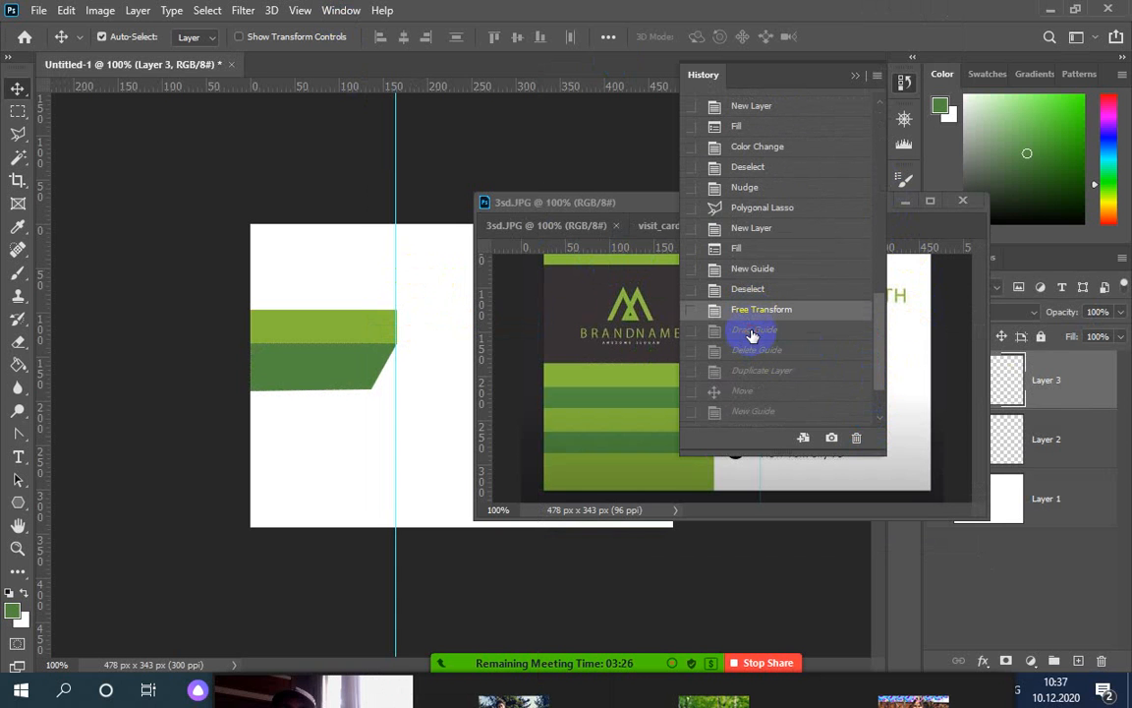
{"action": "left_click", "coordinate": [752, 334]}
{"action": "left_click", "coordinate": [749, 352]}
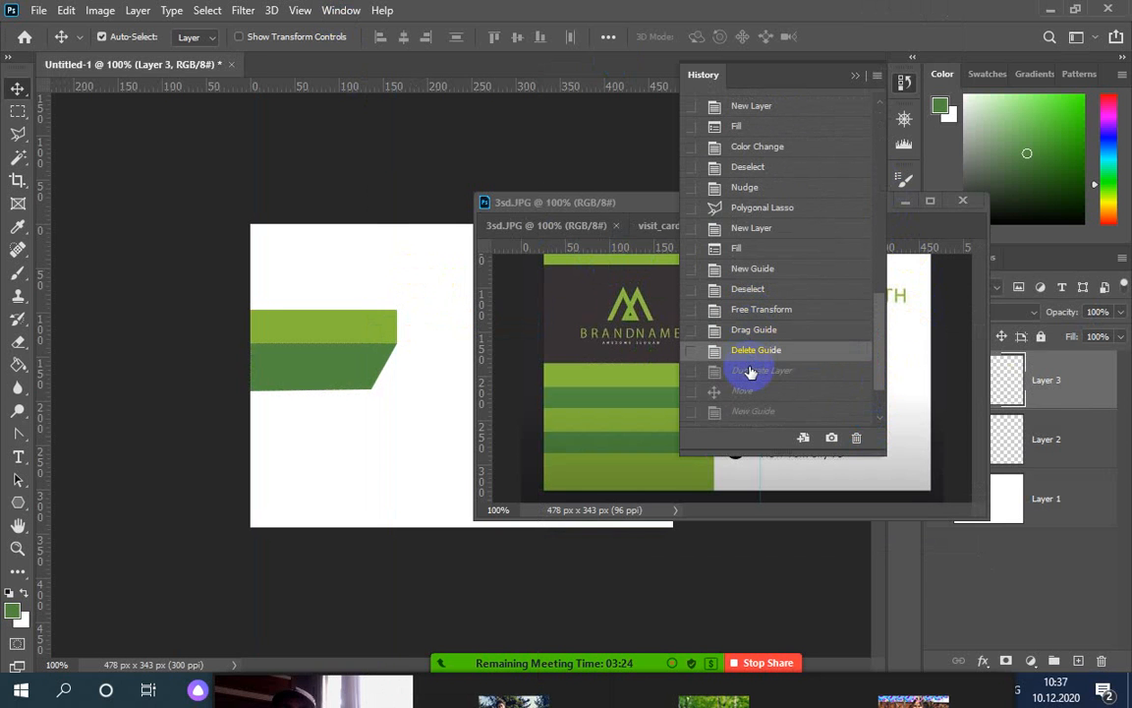
{"action": "left_click", "coordinate": [749, 371]}
{"action": "left_click", "coordinate": [747, 393]}
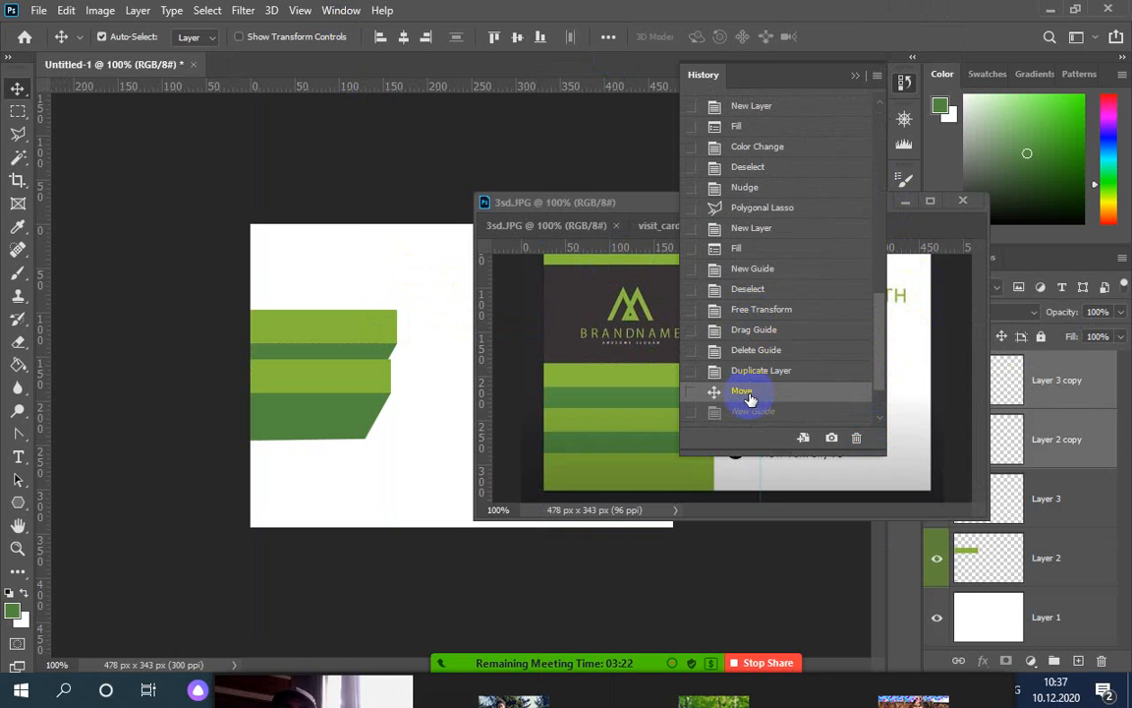
{"action": "left_click", "coordinate": [750, 413]}
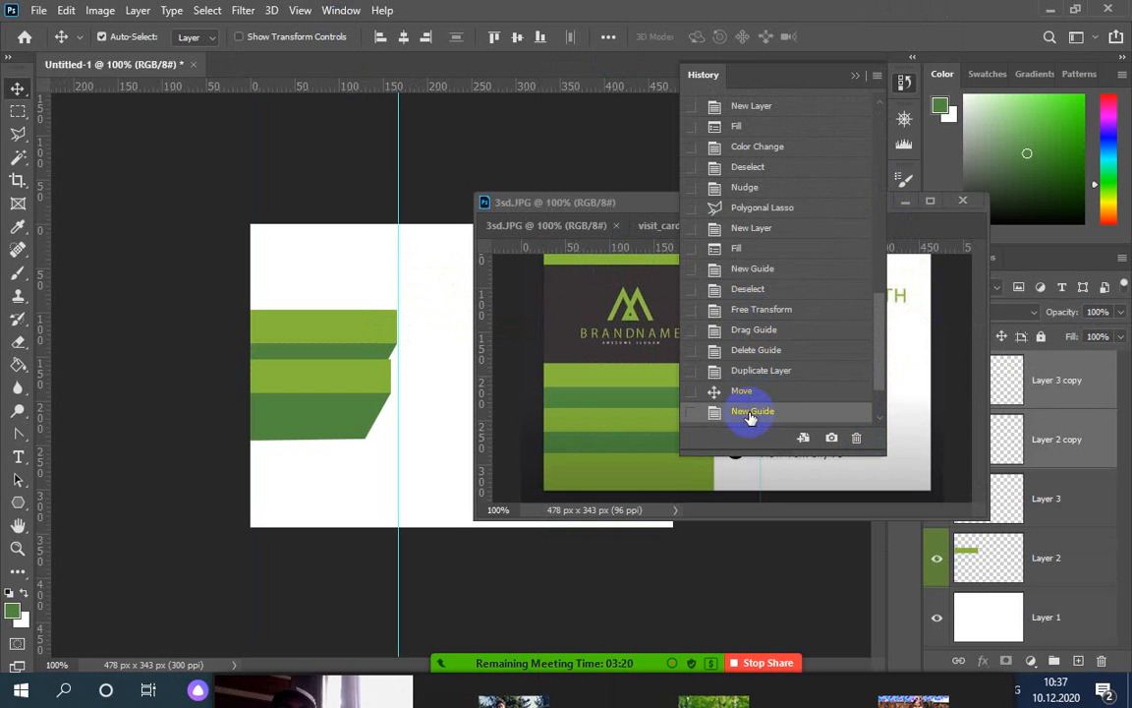
{"action": "left_click", "coordinate": [750, 371]}
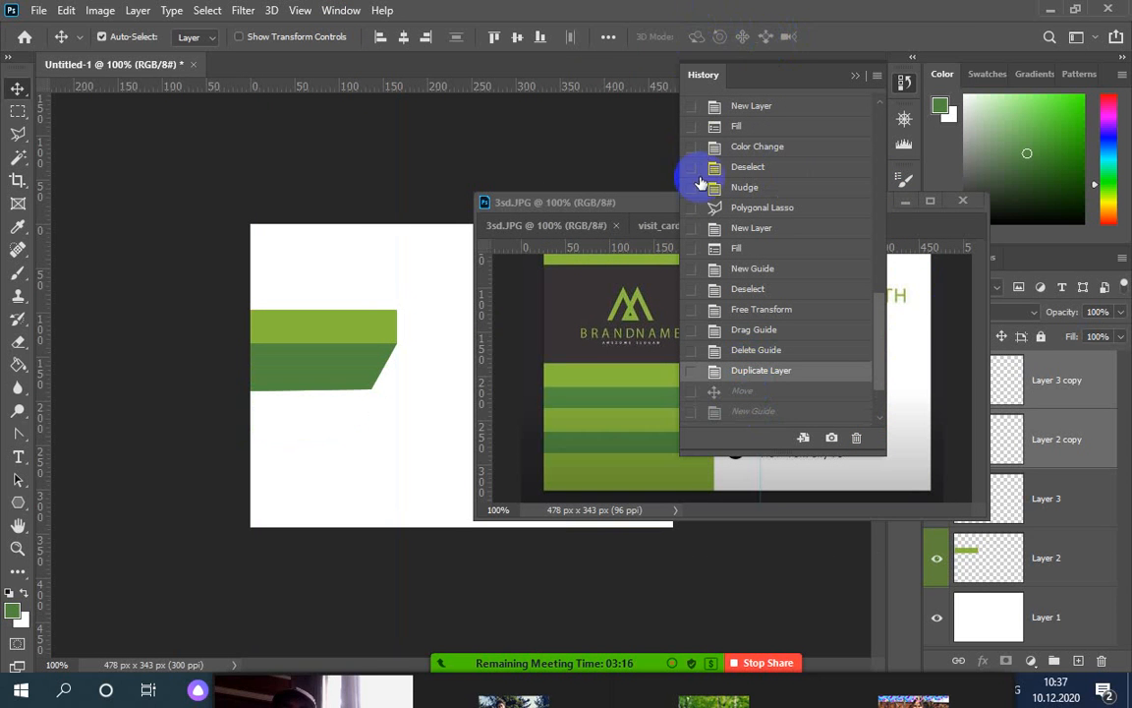
Alt-drag the stripe pair 54 px down so the copy sits directly under the originals
{"action": "left_click_drag", "start_coordinate": [657, 209], "coordinate": [696, 112]}
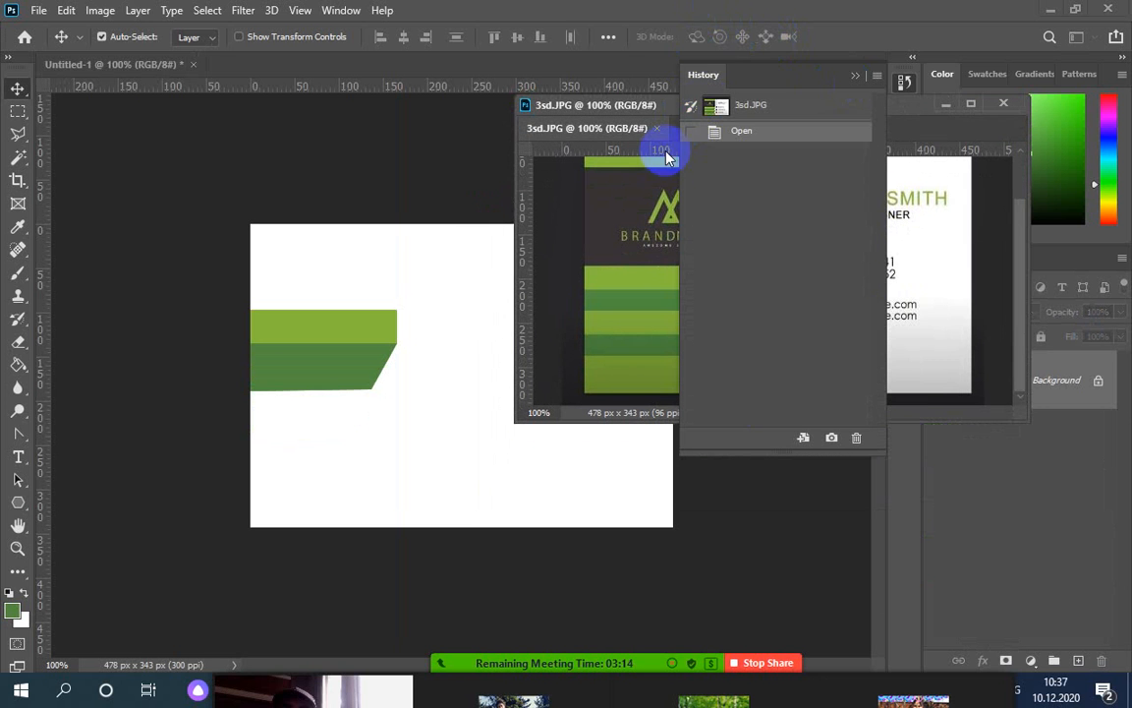
{"action": "left_click", "coordinate": [438, 260]}
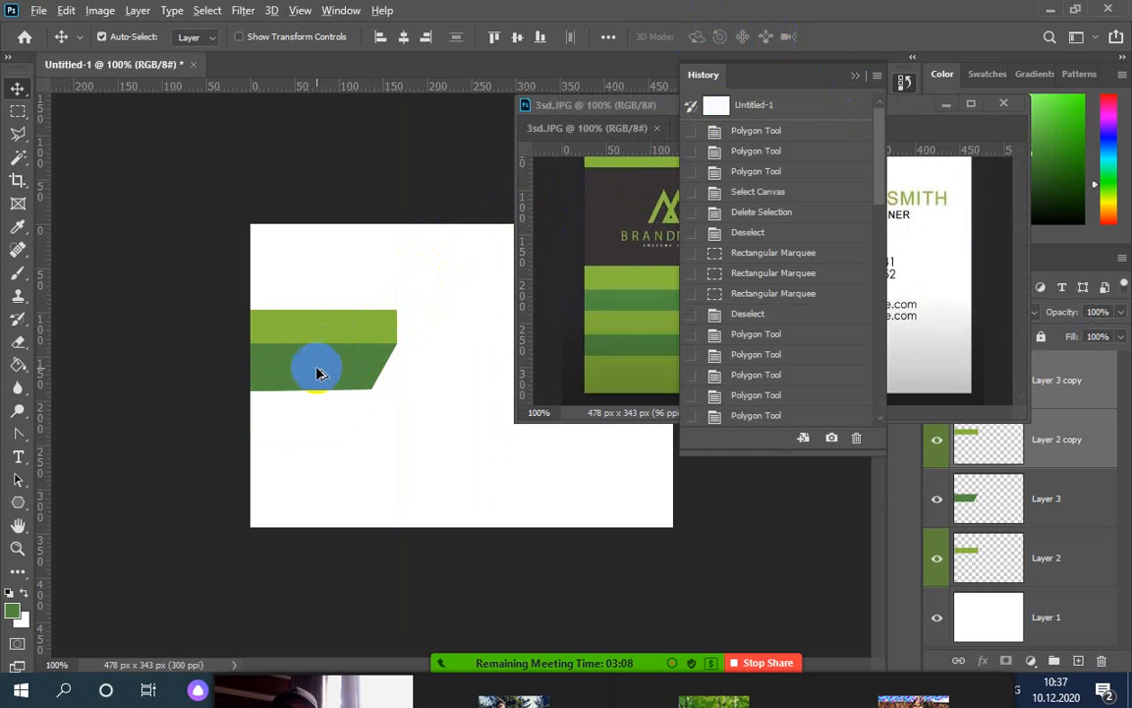
{"action": "left_click_drag", "start_coordinate": [318, 373], "coordinate": [317, 426]}
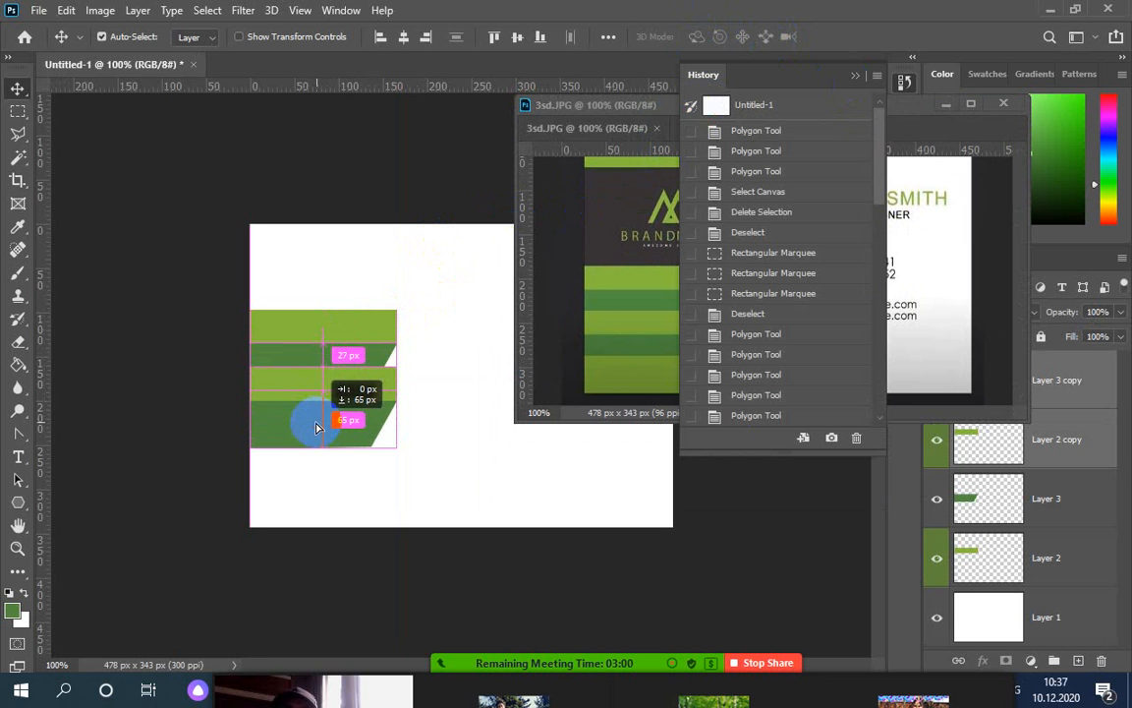
{"action": "left_click_drag", "start_coordinate": [318, 425], "coordinate": [317, 427]}
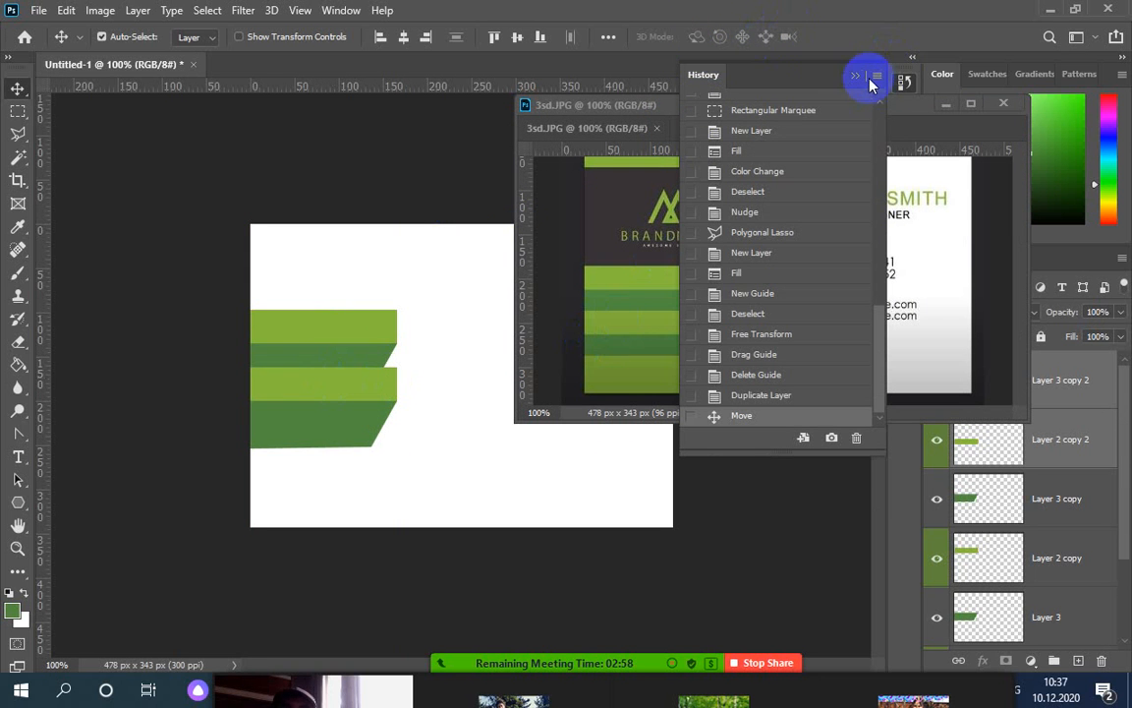
Close the History panel and make the 3sd.JPG reference window shorter
{"action": "left_click", "coordinate": [857, 76]}
{"action": "left_click", "coordinate": [637, 318]}
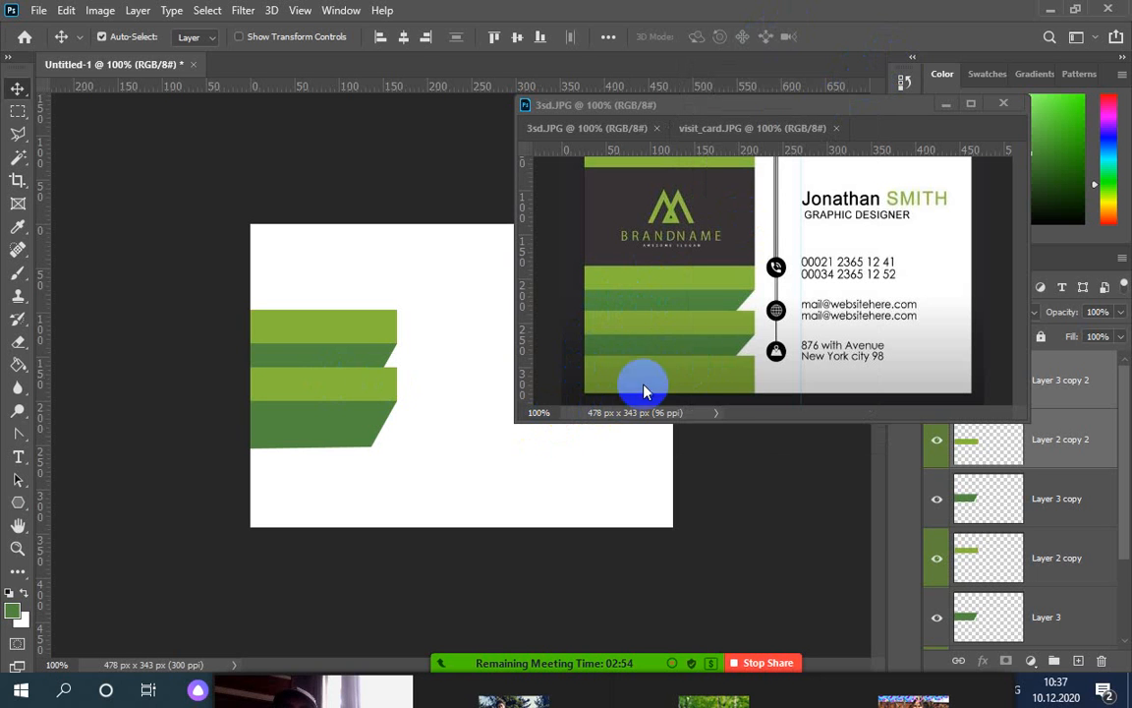
{"action": "left_click_drag", "start_coordinate": [702, 378], "coordinate": [398, 387]}
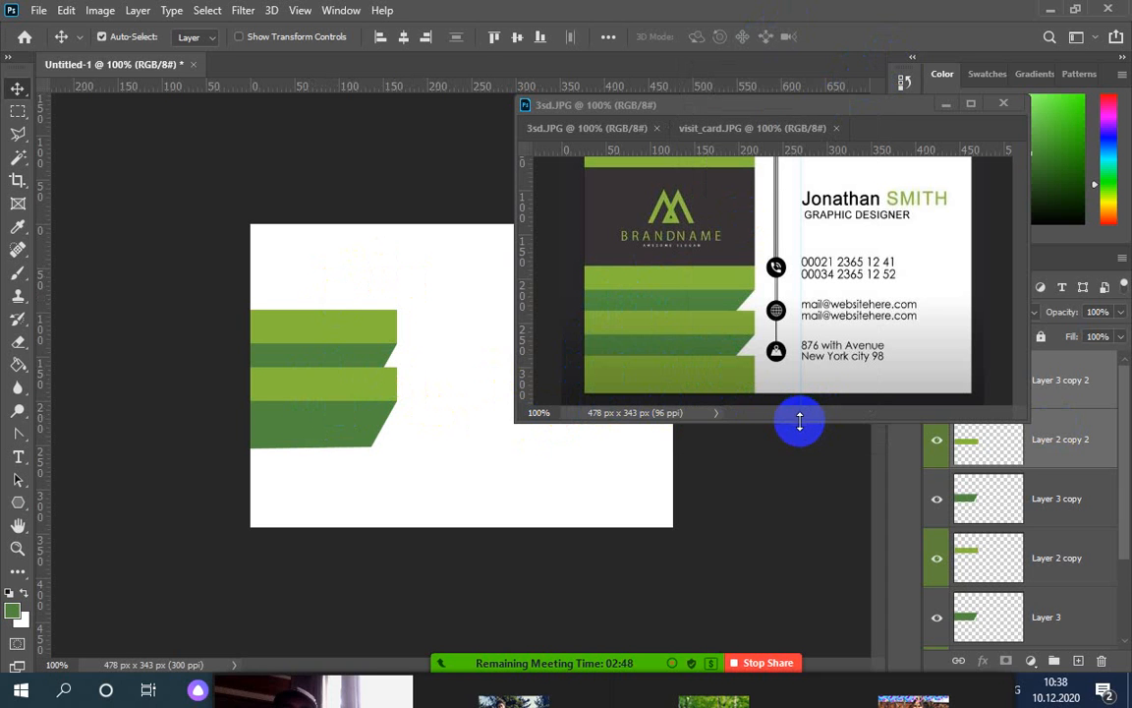
{"action": "left_click_drag", "start_coordinate": [800, 421], "coordinate": [806, 391]}
{"action": "scroll", "coordinate": [713, 344], "scroll_direction": "down", "scroll_amount": 2}
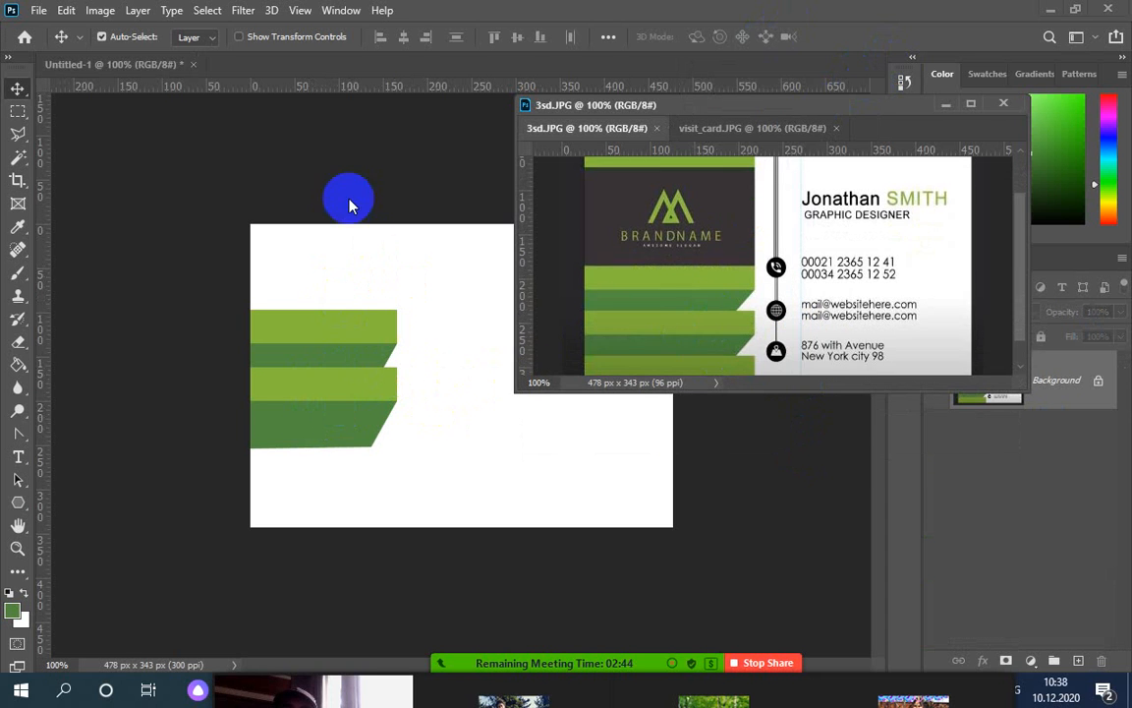
{"action": "scroll", "coordinate": [728, 330], "scroll_direction": "up", "scroll_amount": 2}
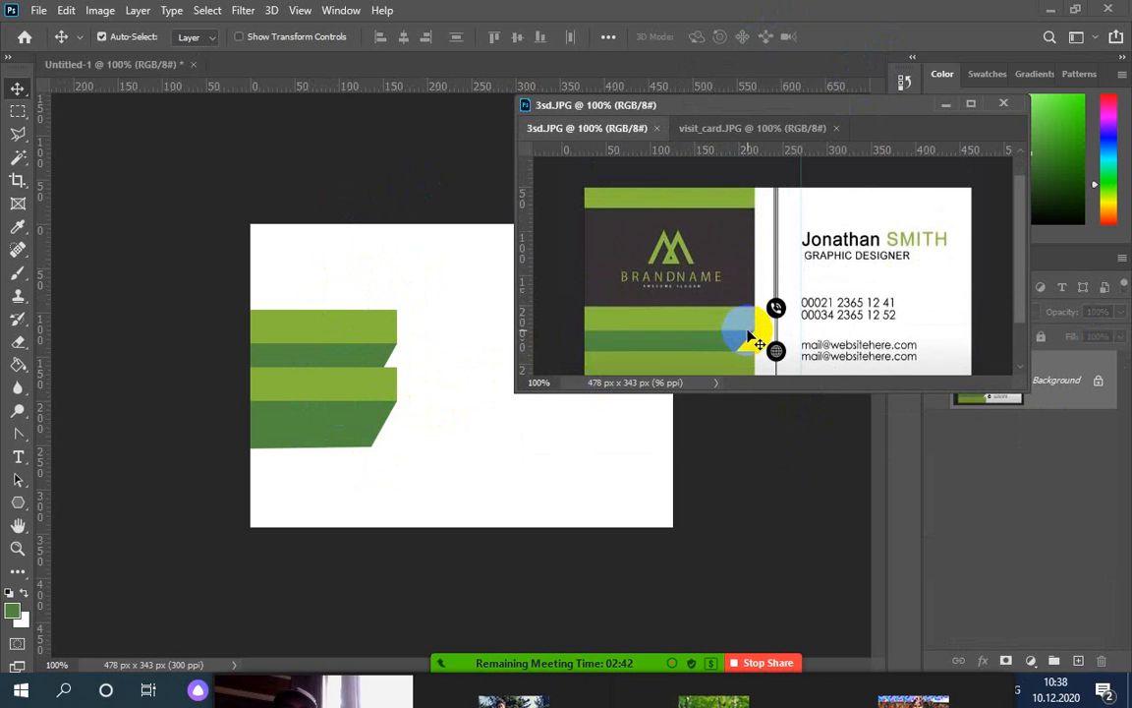
{"action": "scroll", "coordinate": [749, 339], "scroll_direction": "down", "scroll_amount": 4}
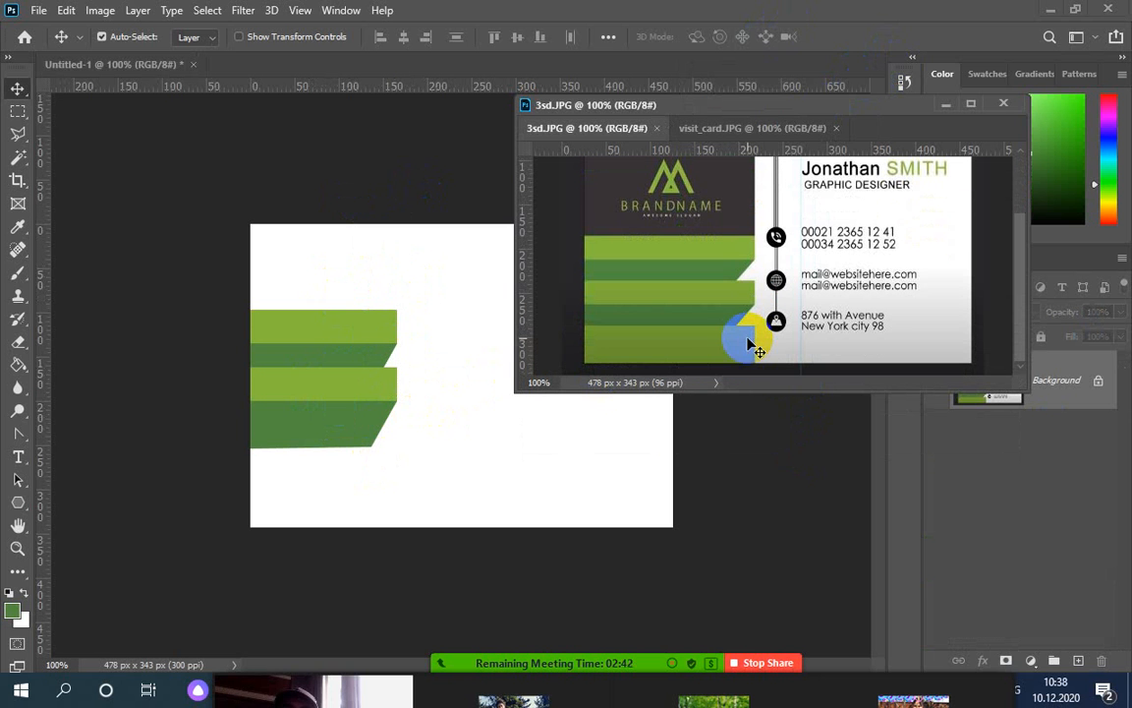
{"action": "left_click", "coordinate": [331, 390]}
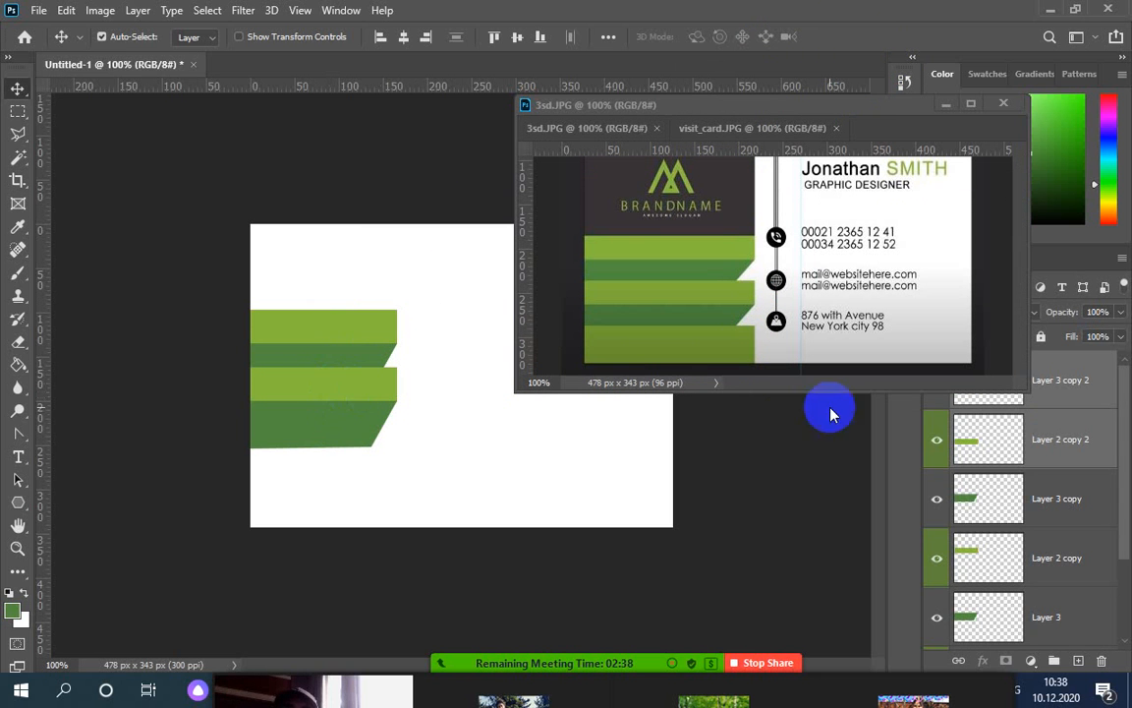
Select Layer 3 copy 2 and briefly toggle the Layer 2 copy 2 stripe's visibility
{"action": "left_click", "coordinate": [1060, 404]}
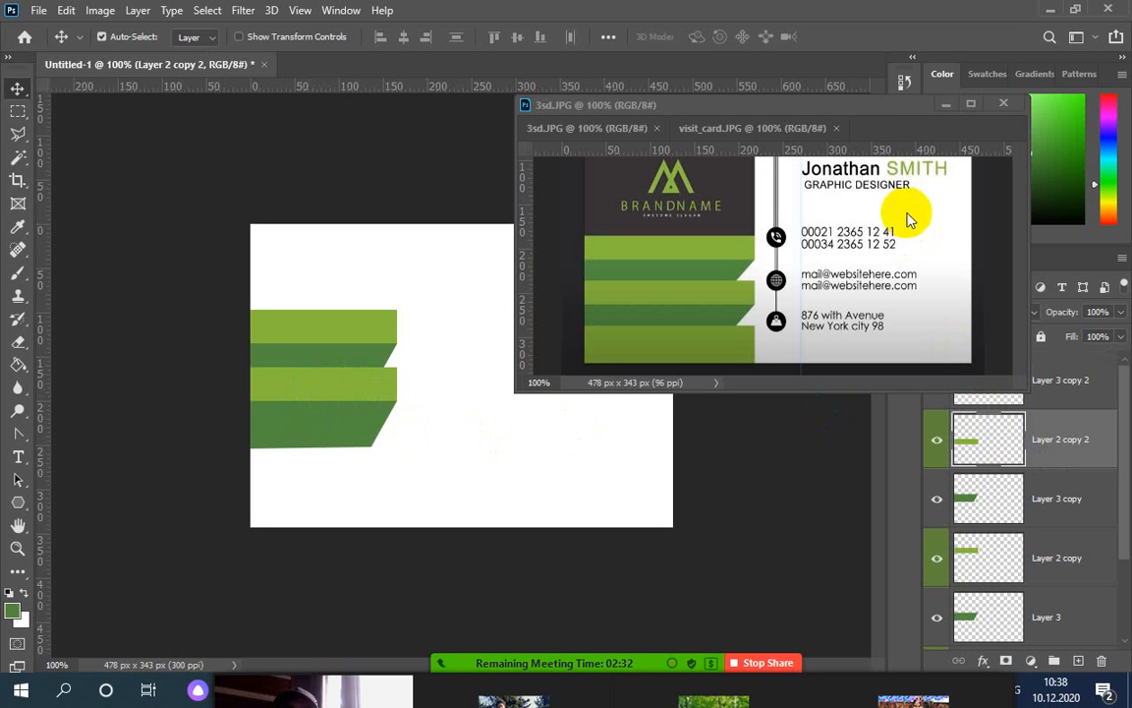
{"action": "left_click_drag", "start_coordinate": [837, 103], "coordinate": [821, 25]}
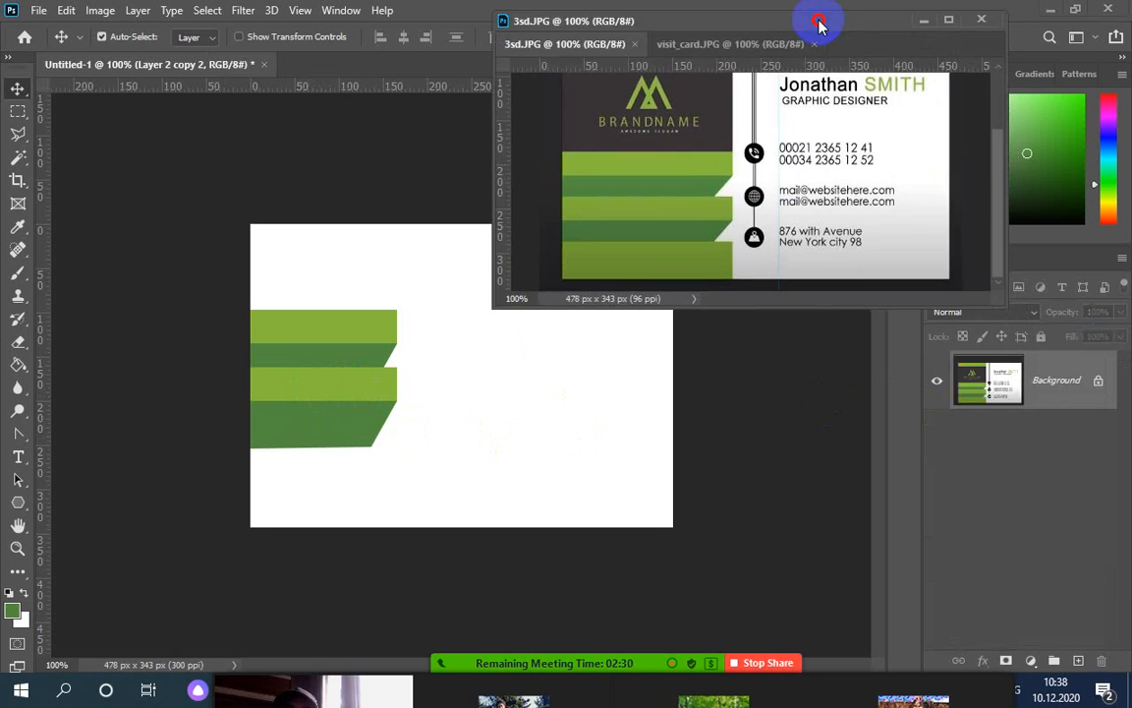
{"action": "left_click", "coordinate": [347, 392]}
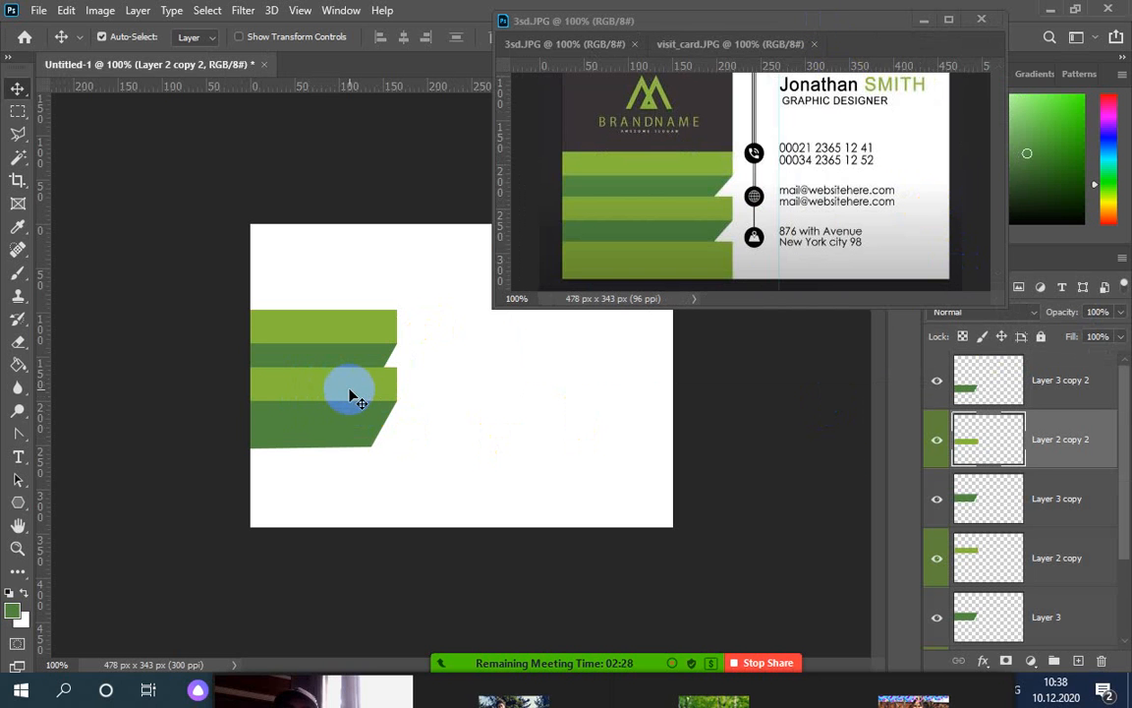
{"action": "left_click", "coordinate": [936, 448]}
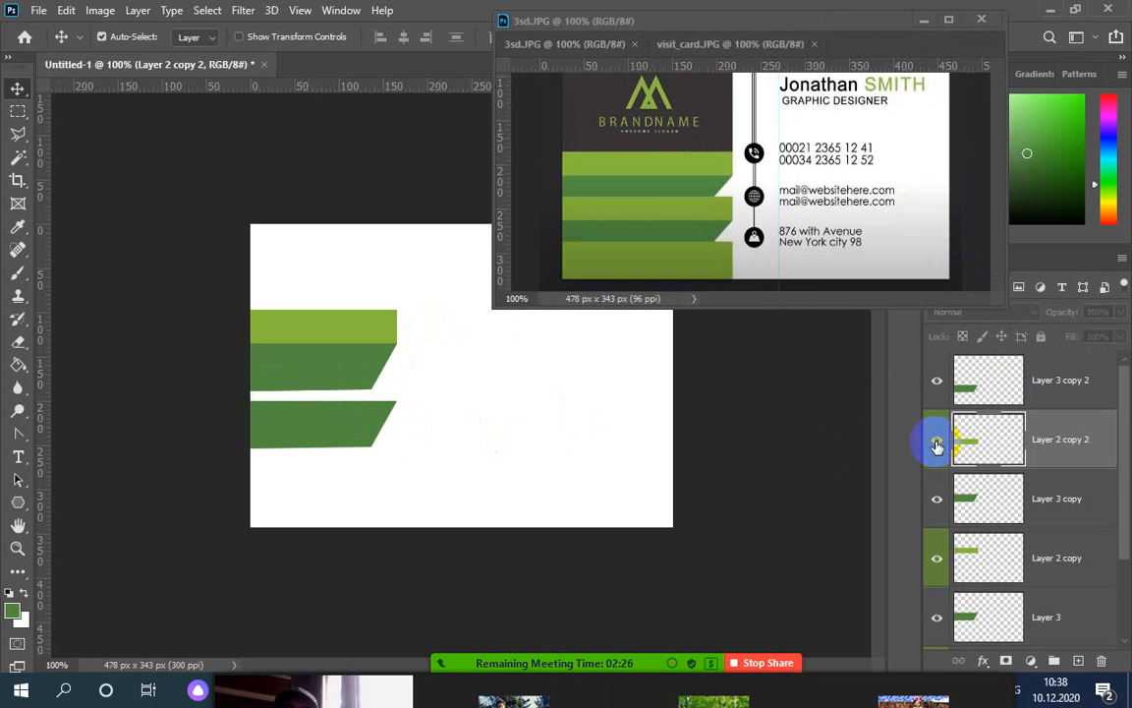
{"action": "left_click", "coordinate": [937, 447]}
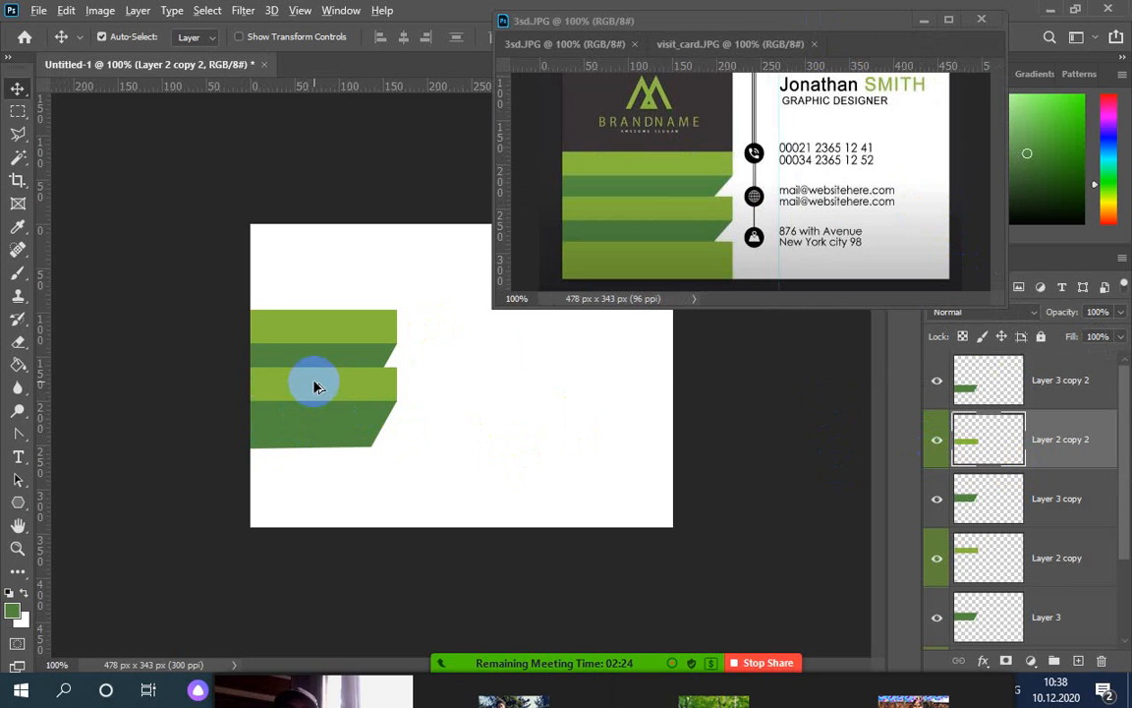
Copy the light-green stripe to the stack's bottom and narrow the lower dark stripe's right side
{"action": "left_click_drag", "start_coordinate": [315, 386], "coordinate": [308, 445]}
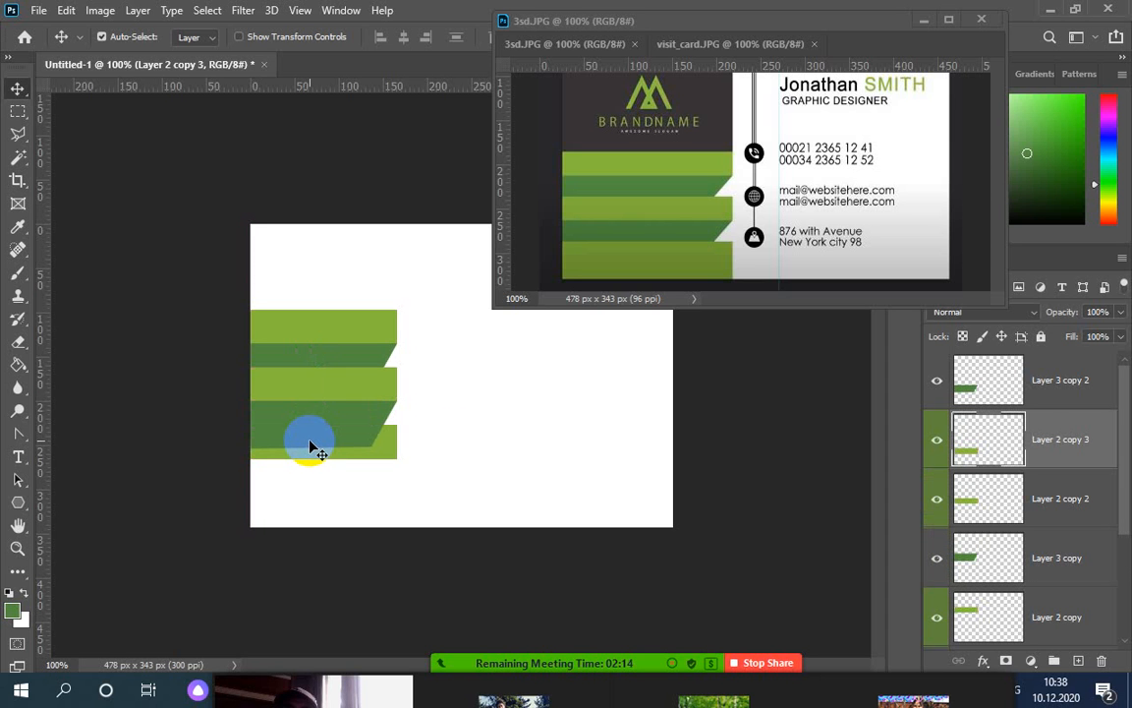
{"action": "left_click", "coordinate": [374, 447]}
{"action": "key", "text": "ctrl+t"}
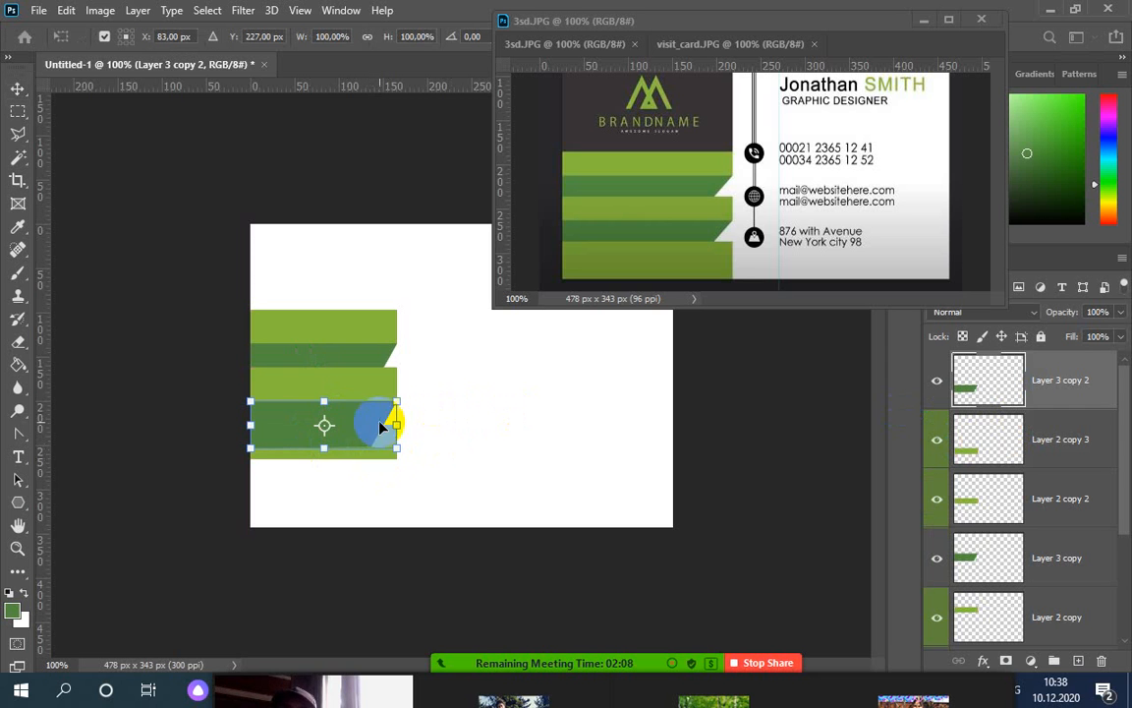
{"action": "left_click_drag", "start_coordinate": [380, 425], "coordinate": [346, 434]}
{"action": "key", "text": "Return"}
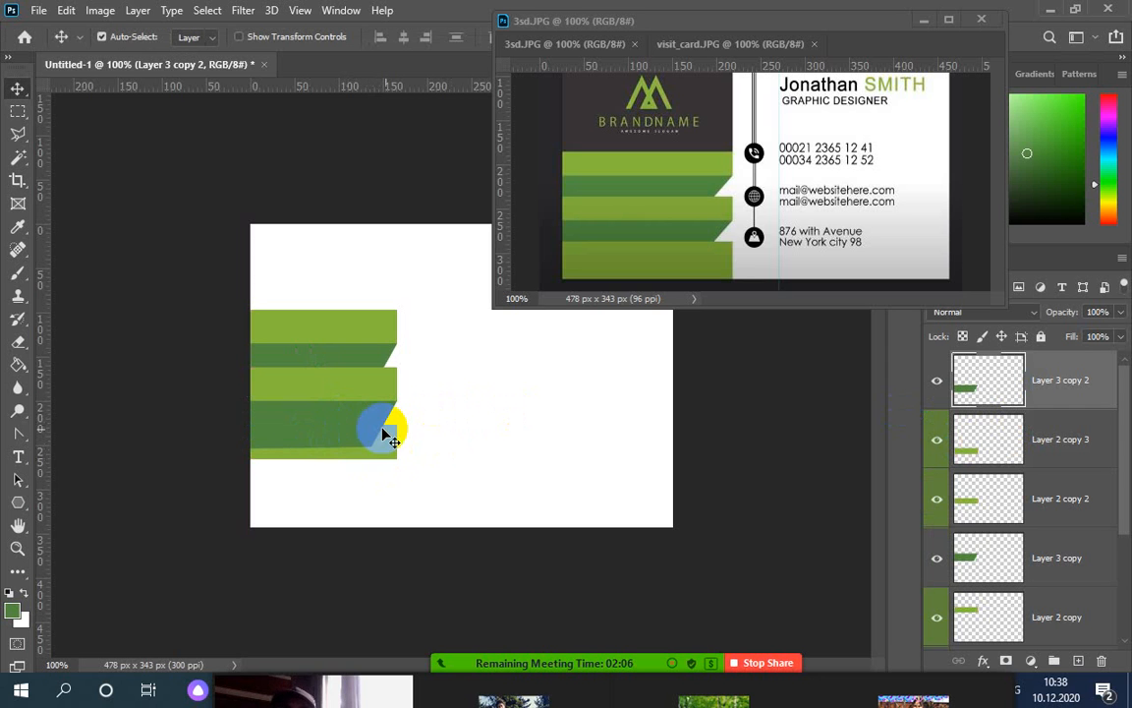
{"action": "left_click", "coordinate": [388, 457]}
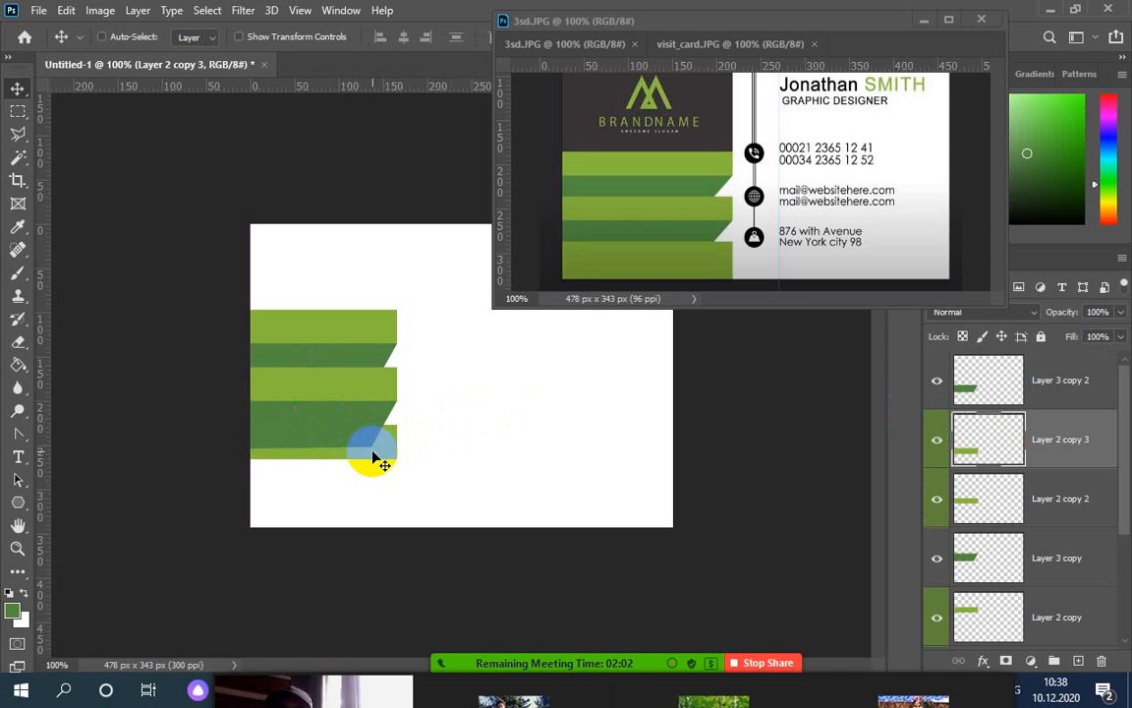
Stretch the bottom light-green stripe on Layer 2 copy 3 down to the canvas's bottom edge
{"action": "key", "text": "ctrl+t"}
{"action": "left_click_drag", "start_coordinate": [324, 458], "coordinate": [331, 529]}
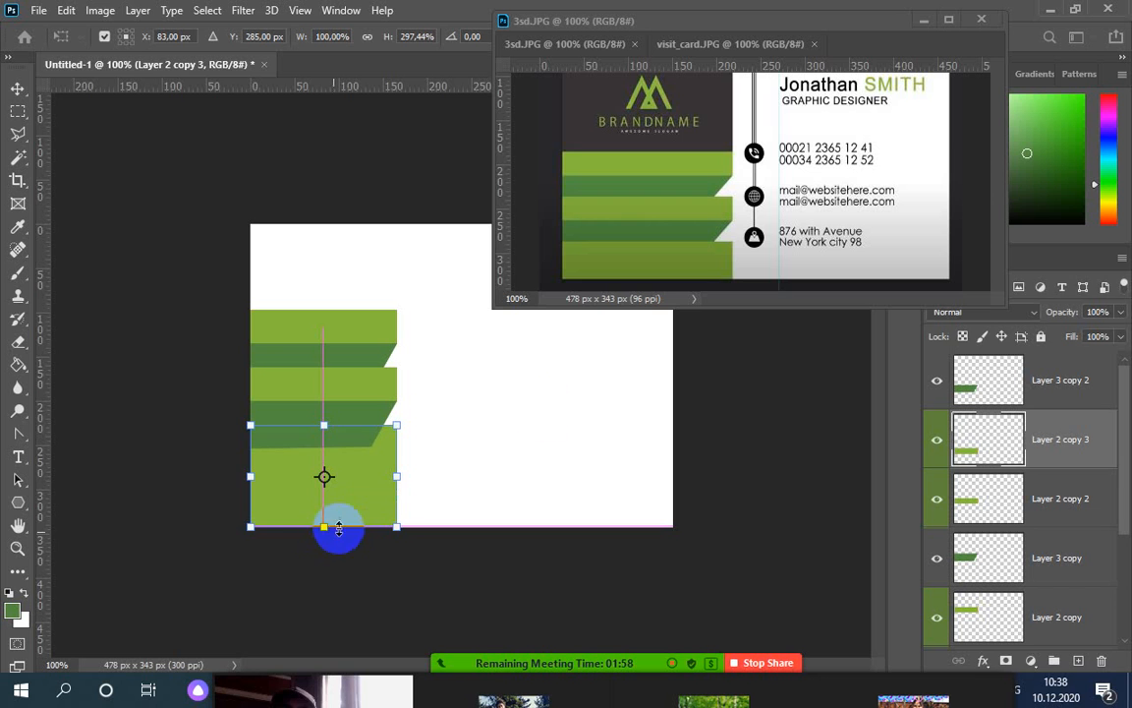
{"action": "left_click", "coordinate": [644, 262]}
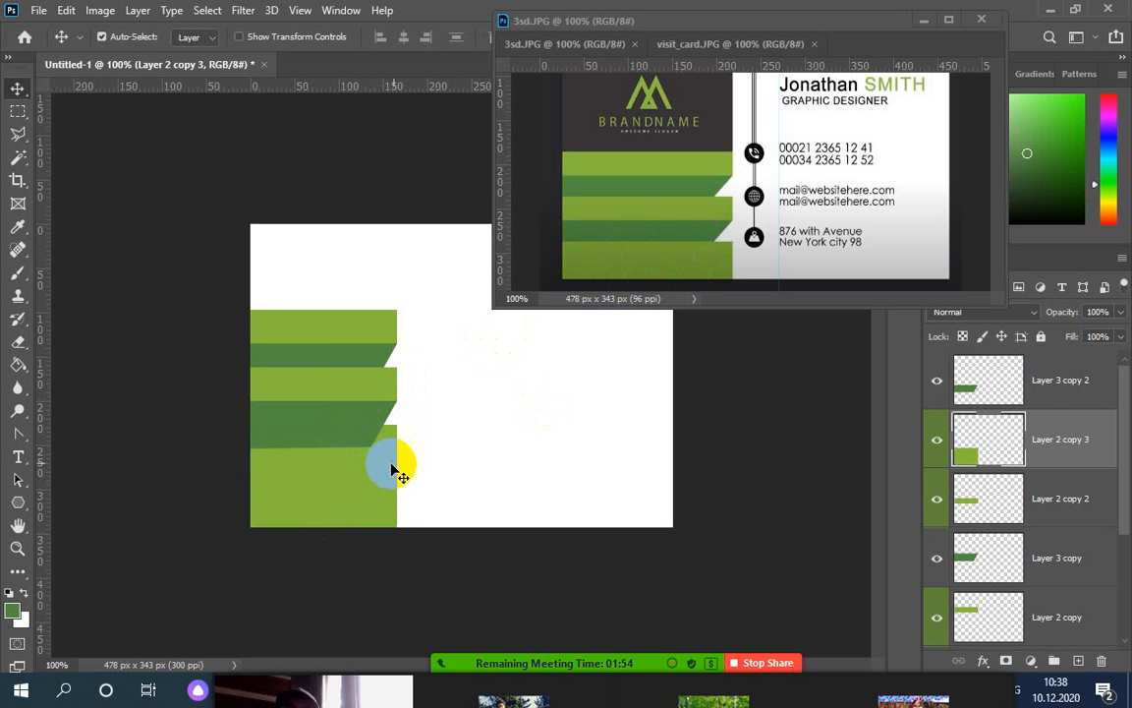
{"action": "left_click", "coordinate": [940, 385]}
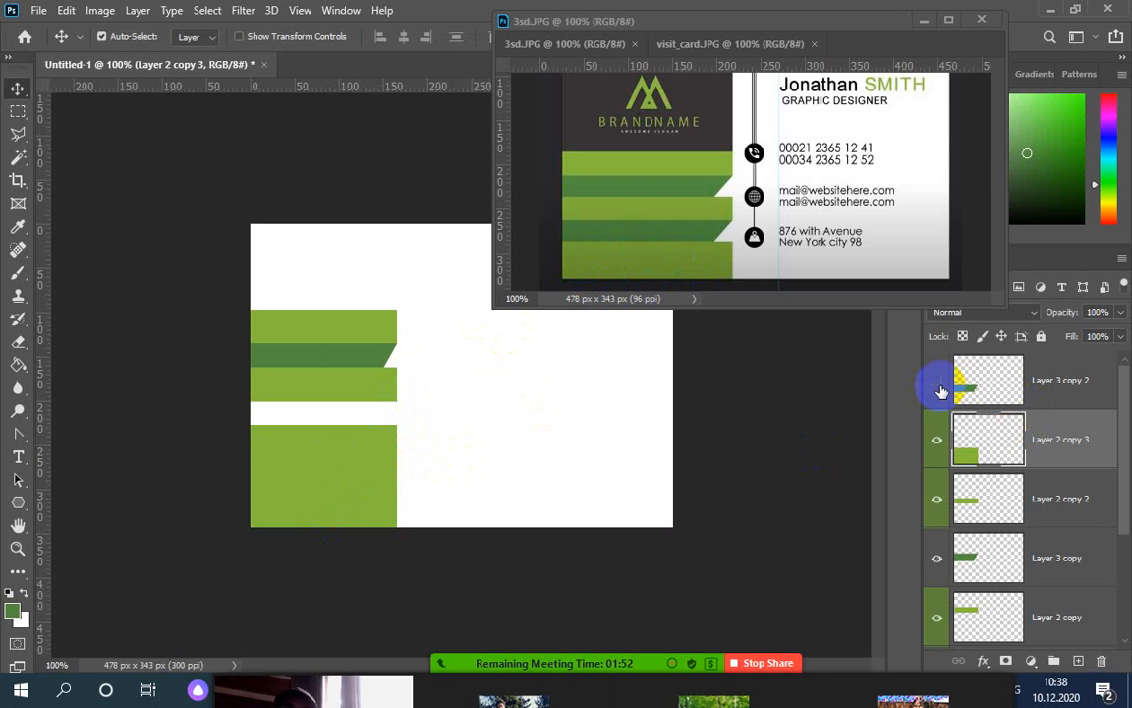
{"action": "left_click", "coordinate": [940, 390]}
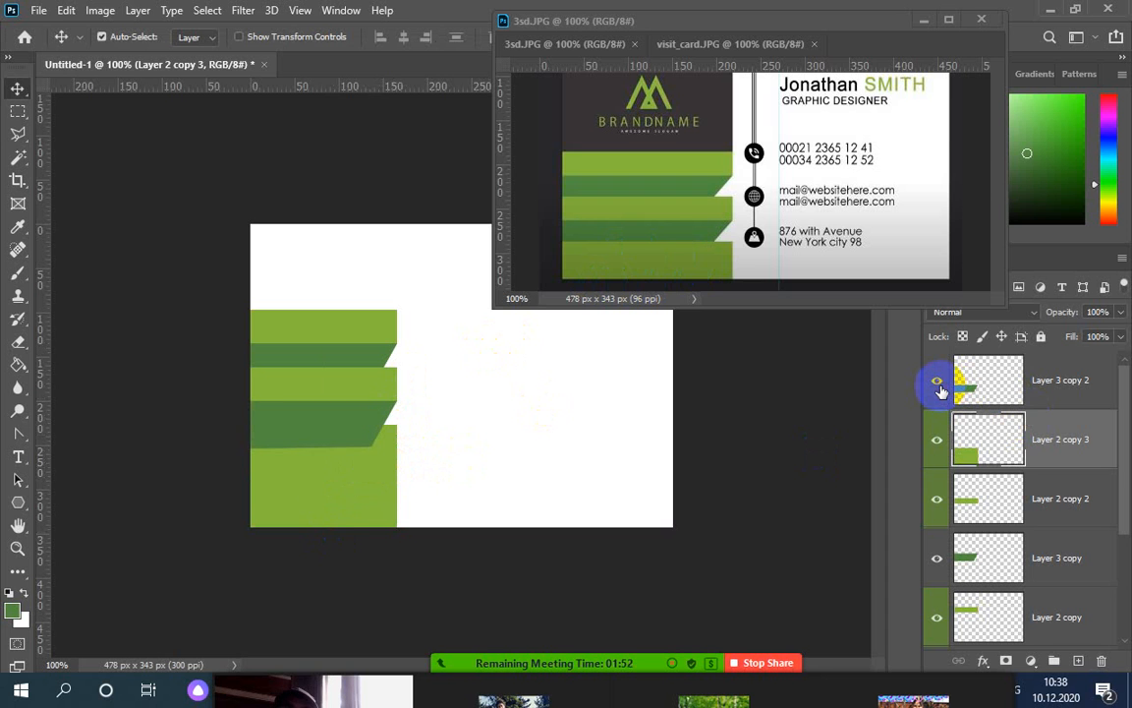
Move Layer 2 copy 3 to the top of the Layers panel stack
{"action": "left_click", "coordinate": [1054, 433]}
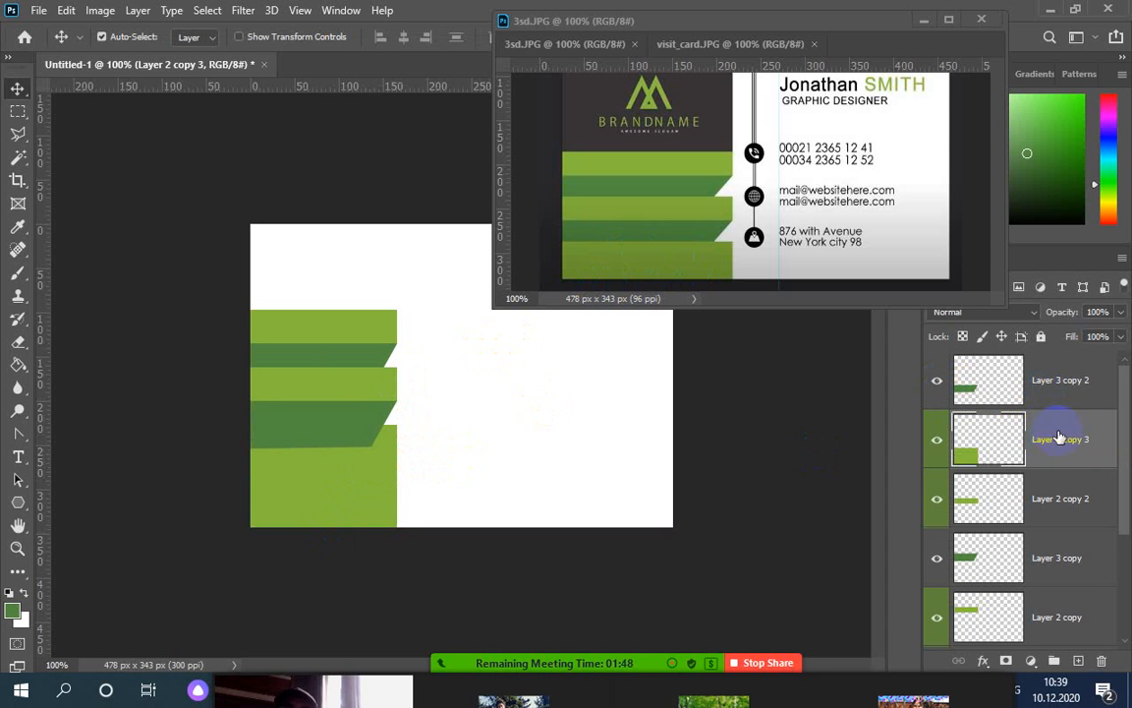
{"action": "left_click_drag", "start_coordinate": [1060, 439], "coordinate": [1052, 366]}
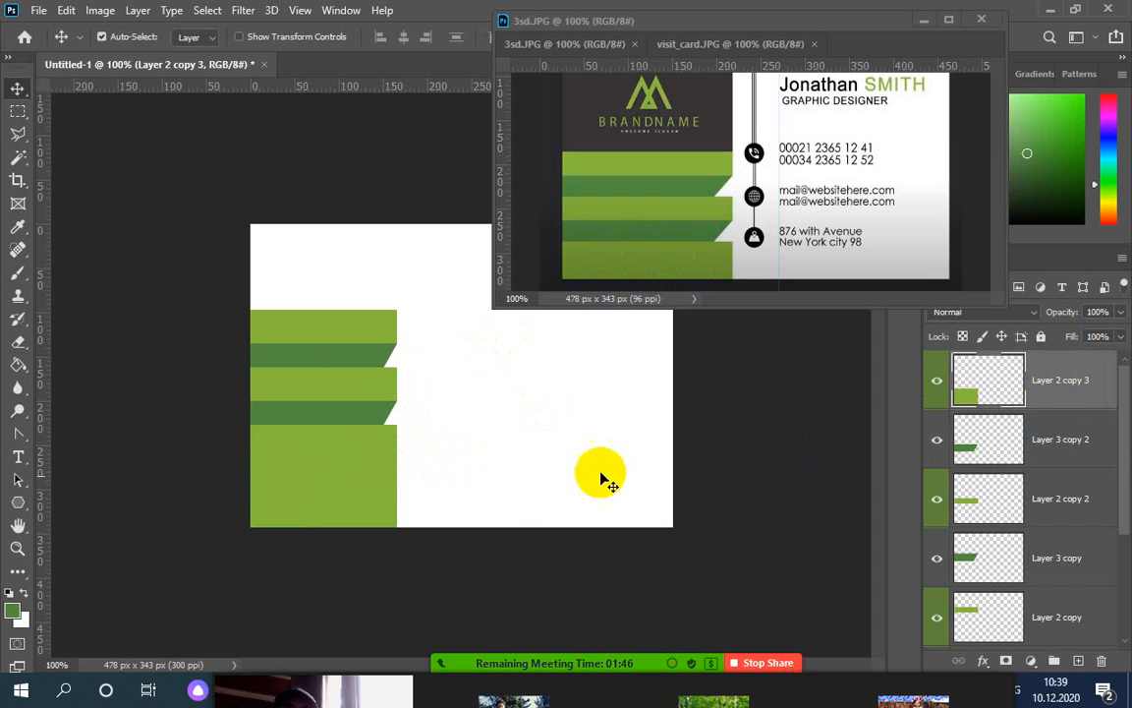
{"action": "left_click", "coordinate": [646, 226]}
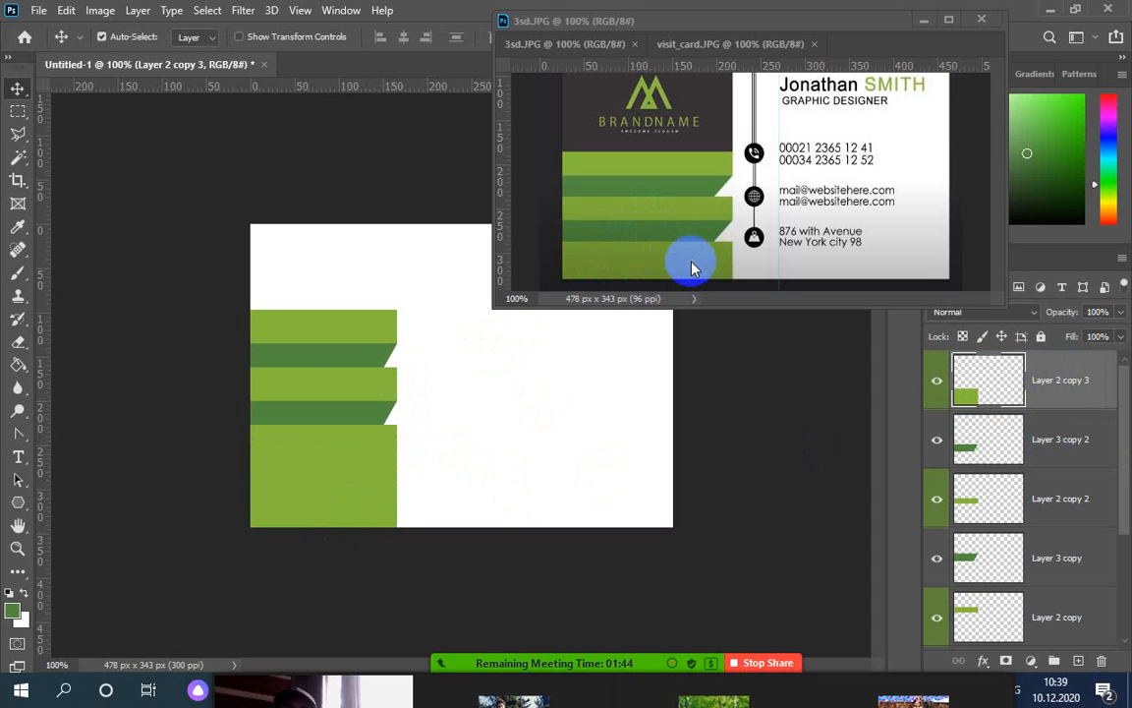
{"action": "left_click_drag", "start_coordinate": [691, 267], "coordinate": [337, 482]}
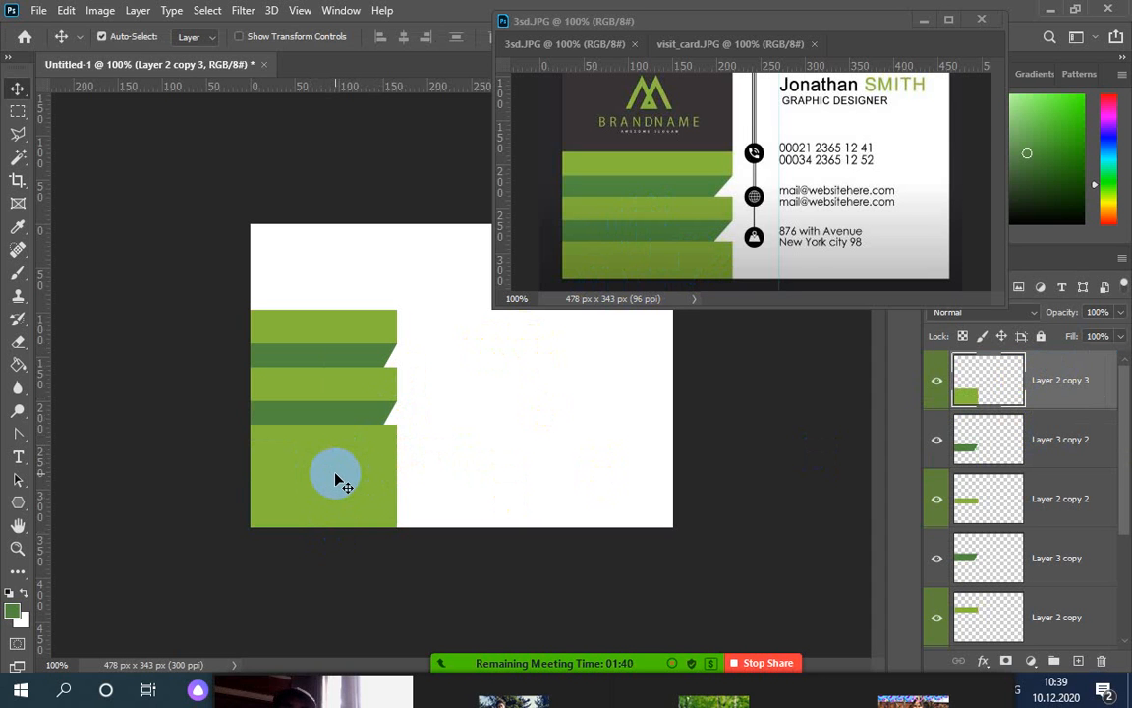
{"action": "left_click_drag", "start_coordinate": [337, 482], "coordinate": [383, 484]}
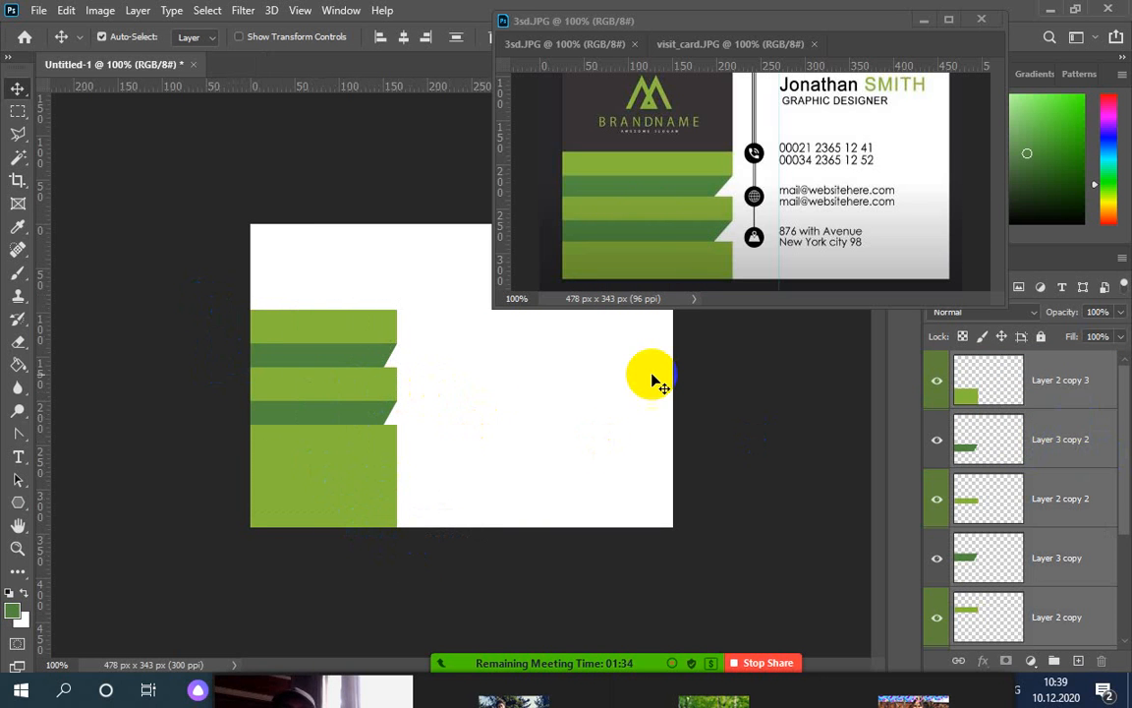
Try nudging the stripes down, undo it, and remove Layer 1 from the layer selection
{"action": "key", "text": "Down"}
{"action": "key", "text": "Down"}
{"action": "key", "text": "Down"}
{"action": "key", "text": "Down"}
{"action": "key", "text": "Down"}
{"action": "key", "text": "Down"}
{"action": "key", "text": "Down"}
{"action": "key", "text": "Down"}
{"action": "key", "text": "Down"}
{"action": "key", "text": "Down"}
{"action": "key", "text": "Down"}
{"action": "key", "text": "Down"}
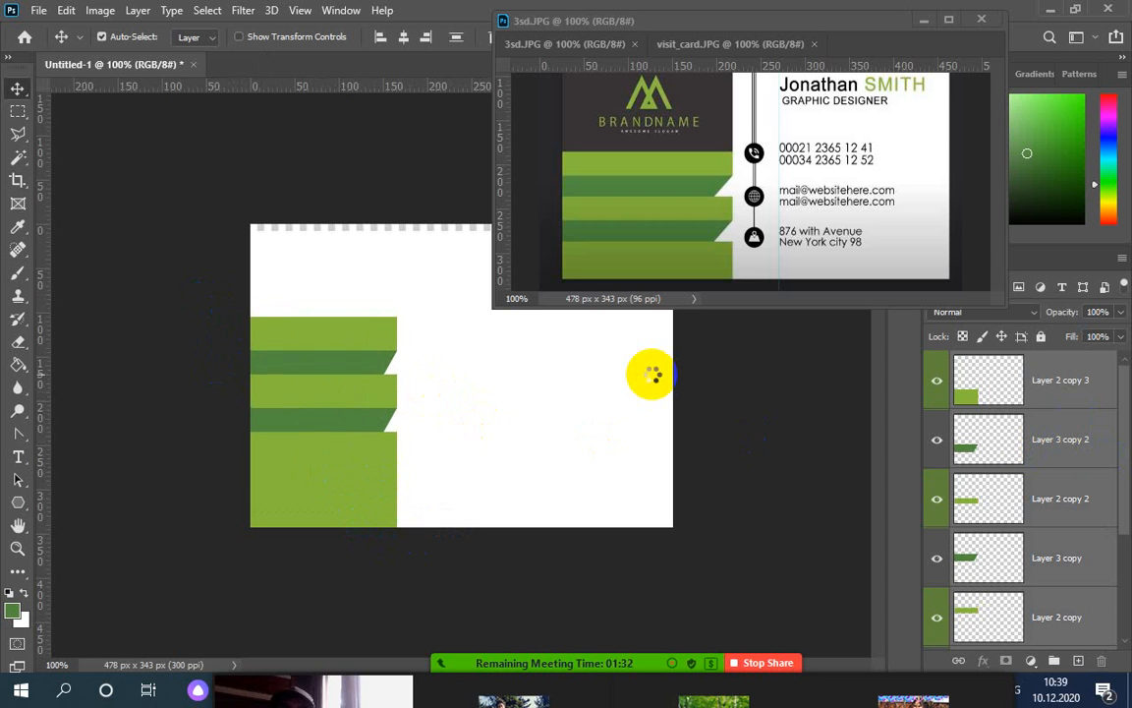
{"action": "key", "text": "Down"}
{"action": "key", "text": "Down"}
{"action": "key", "text": "Down"}
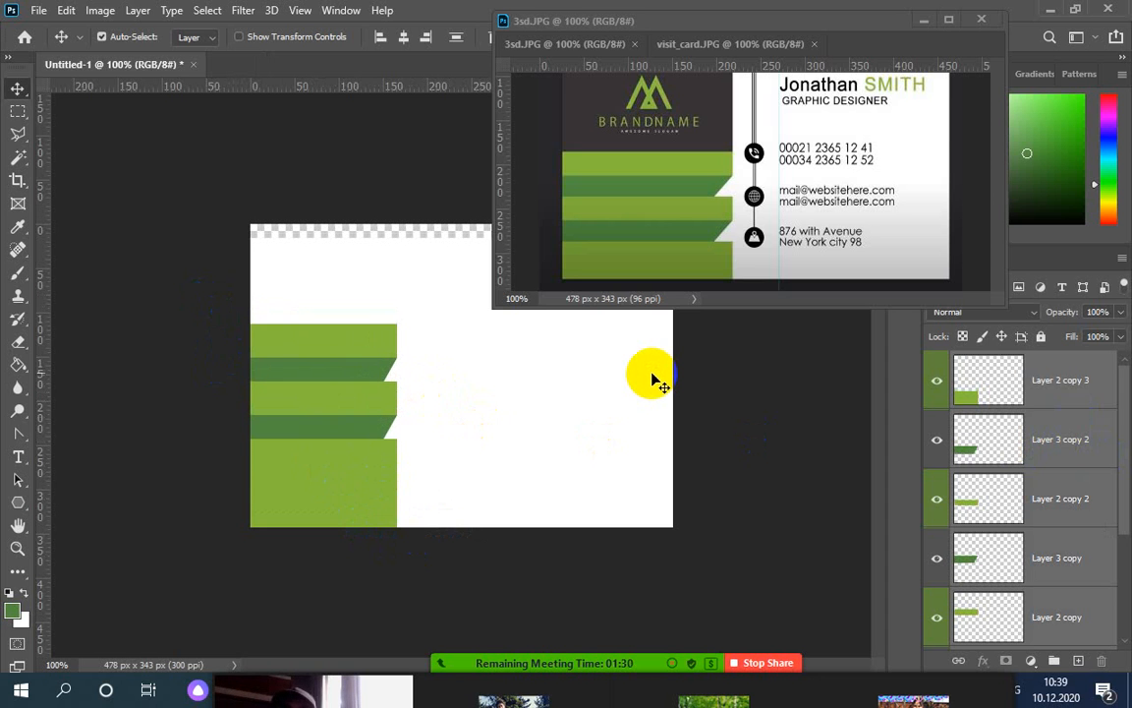
{"action": "key", "text": "ctrl+z"}
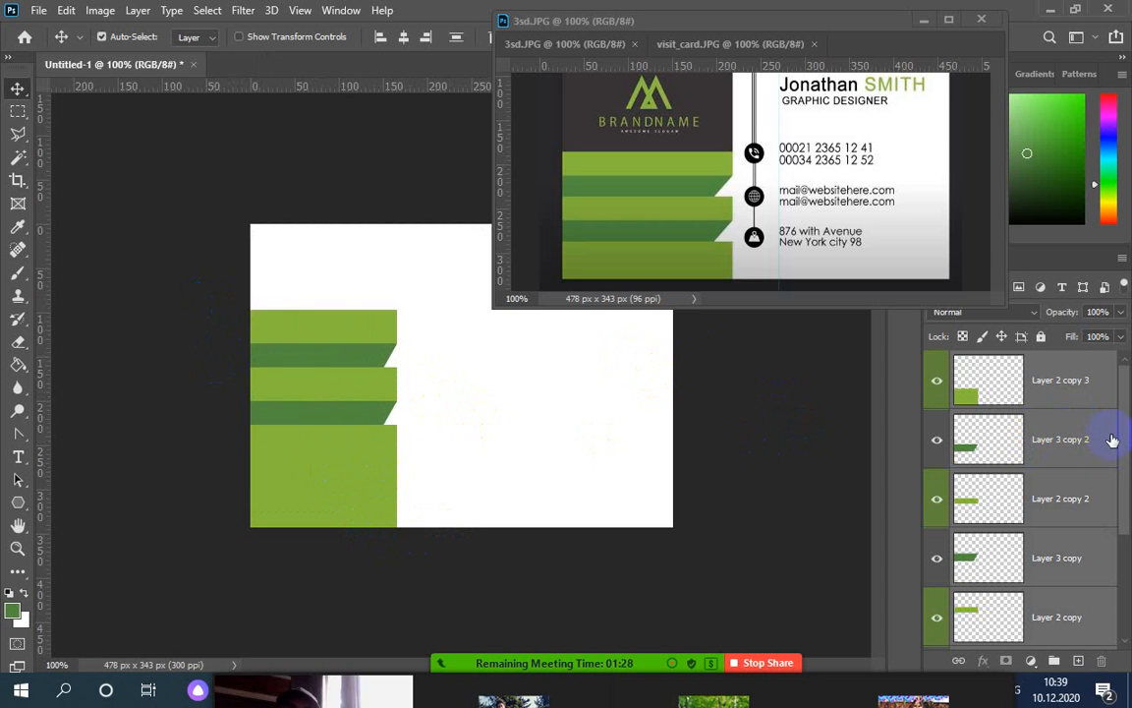
{"action": "left_click_drag", "start_coordinate": [1125, 438], "coordinate": [1128, 584]}
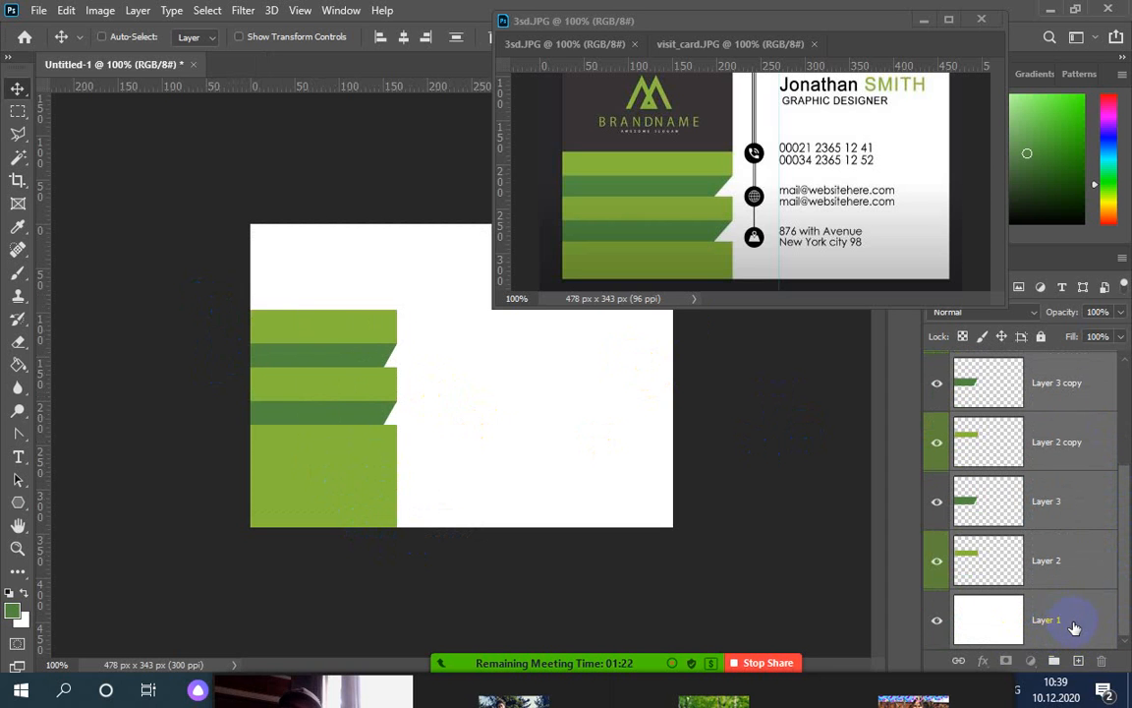
{"action": "left_click", "coordinate": [1073, 627], "text": "ctrl"}
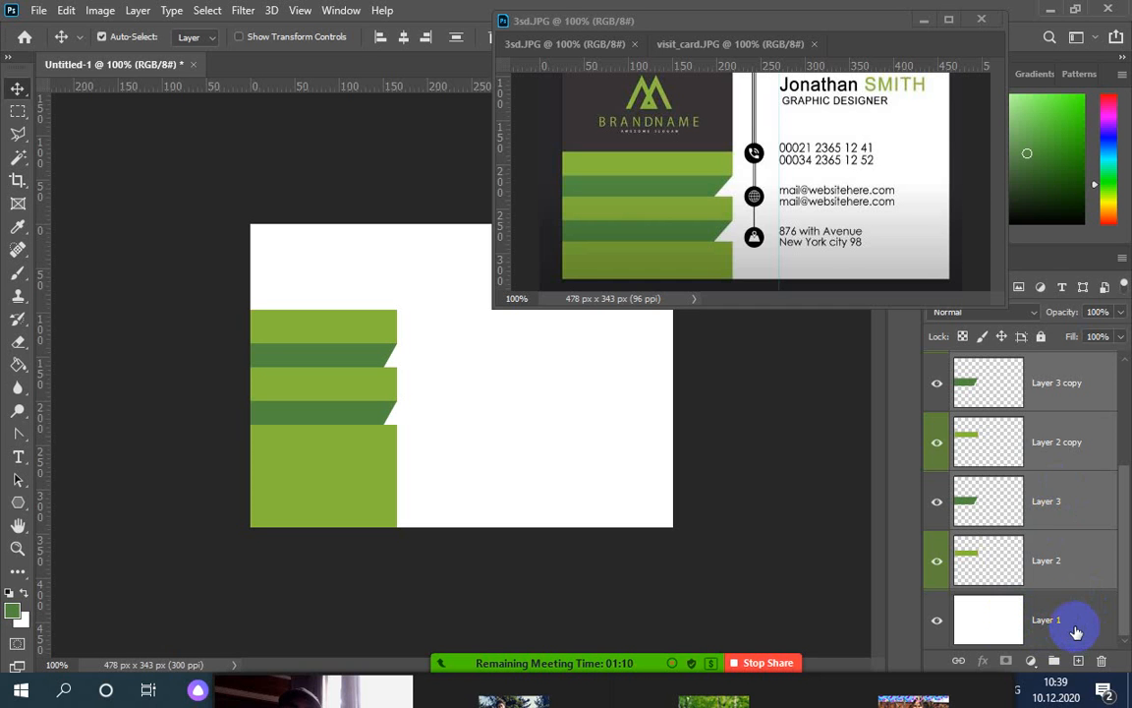
{"action": "left_click", "coordinate": [1039, 625]}
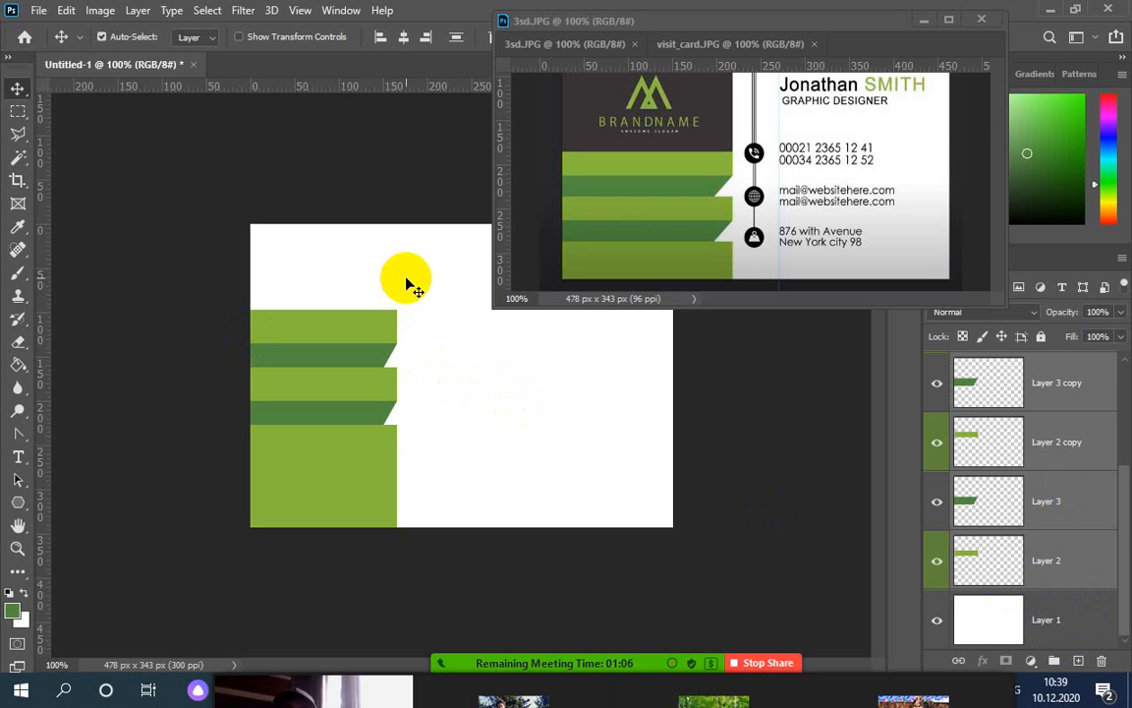
Nudge the green stripes down five pixels and set them flush with the card's left edge
{"action": "key", "text": "Down"}
{"action": "key", "text": "Down"}
{"action": "key", "text": "Down"}
{"action": "key", "text": "Down"}
{"action": "key", "text": "Down"}
{"action": "key", "text": "Down"}
{"action": "key", "text": "Down"}
{"action": "key", "text": "Down"}
{"action": "key", "text": "Down"}
{"action": "key", "text": "Down"}
{"action": "key", "text": "Down"}
{"action": "key", "text": "Down"}
{"action": "key", "text": "Down"}
{"action": "key", "text": "Down"}
{"action": "key", "text": "Down"}
{"action": "key", "text": "Down"}
{"action": "key", "text": "Down"}
{"action": "key", "text": "Down"}
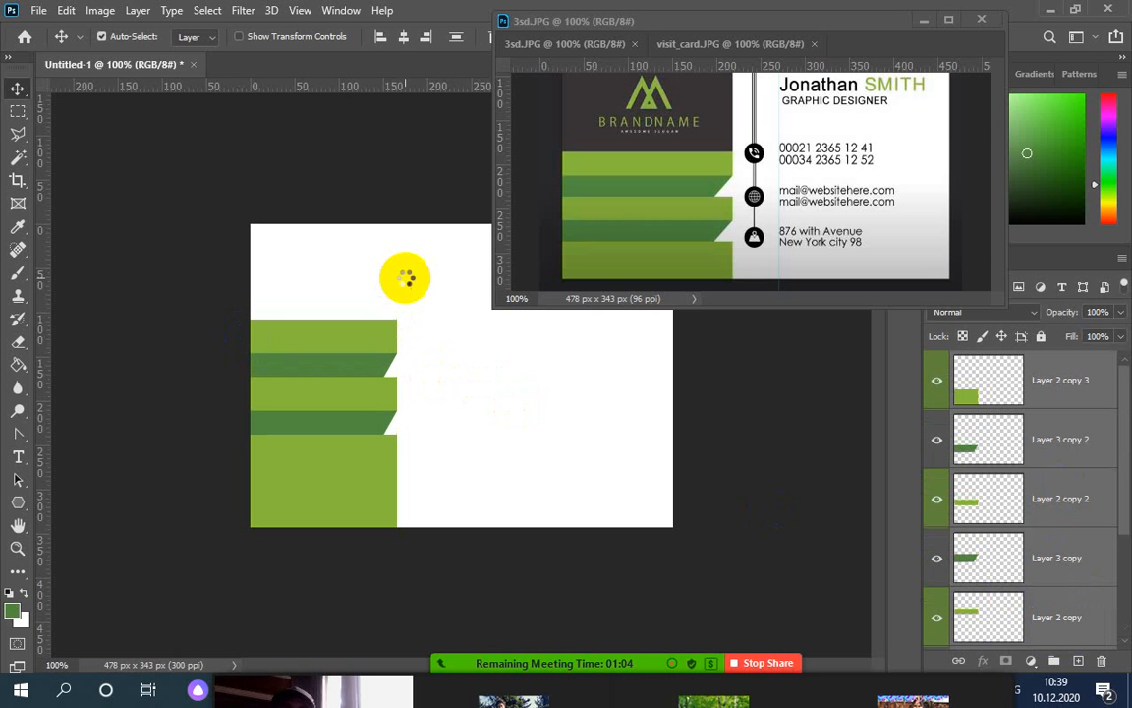
{"action": "key", "text": "Down"}
{"action": "key", "text": "Down"}
{"action": "key", "text": "Down"}
{"action": "key", "text": "Down"}
{"action": "key", "text": "Down"}
{"action": "key", "text": "Down"}
{"action": "key", "text": "Down"}
{"action": "key", "text": "Down"}
{"action": "key", "text": "Down"}
{"action": "key", "text": "Down"}
{"action": "key", "text": "Down"}
{"action": "key", "text": "Down"}
{"action": "key", "text": "Down"}
{"action": "key", "text": "Down"}
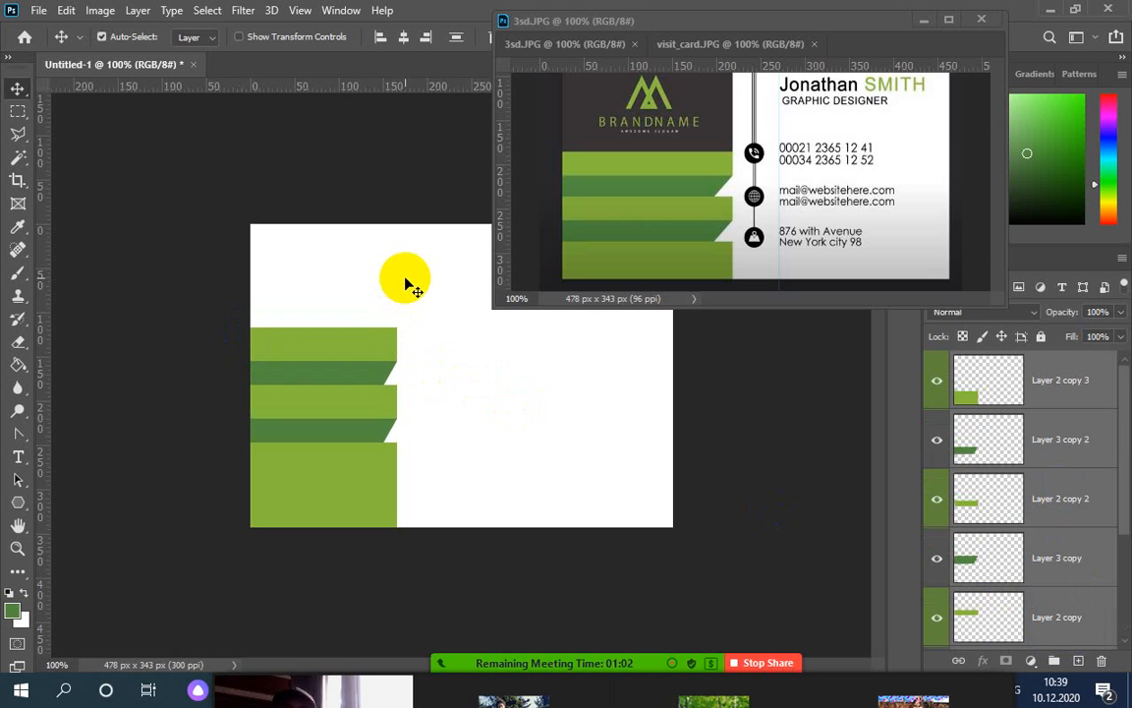
{"action": "key", "text": "Down"}
{"action": "key", "text": "Down"}
{"action": "key", "text": "Down"}
{"action": "key", "text": "Down"}
{"action": "key", "text": "Down"}
{"action": "key", "text": "Down"}
{"action": "key", "text": "Down"}
{"action": "key", "text": "Down"}
{"action": "key", "text": "Down"}
{"action": "key", "text": "Down"}
{"action": "key", "text": "Down"}
{"action": "key", "text": "Down"}
{"action": "key", "text": "Down"}
{"action": "key", "text": "Down"}
{"action": "key", "text": "Down"}
{"action": "key", "text": "Down"}
{"action": "key", "text": "Down"}
{"action": "key", "text": "Down"}
{"action": "key", "text": "Down"}
{"action": "key", "text": "Down"}
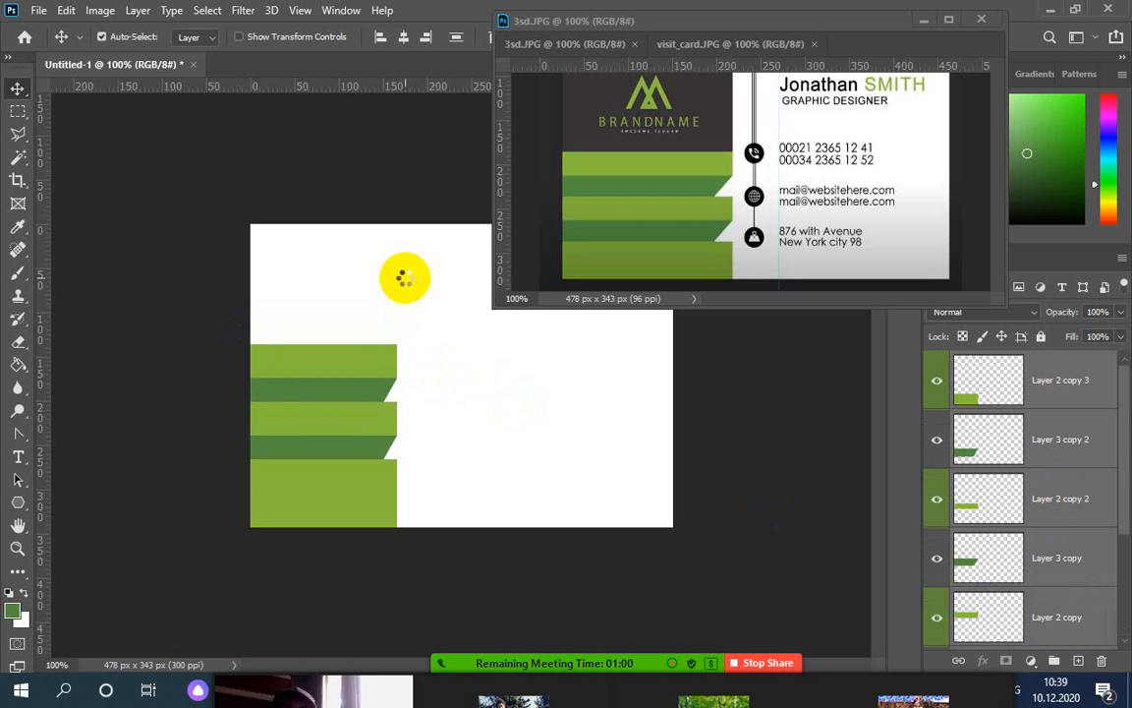
{"action": "key", "text": "Down"}
{"action": "key", "text": "Down"}
{"action": "key", "text": "Down"}
{"action": "key", "text": "Down"}
{"action": "key", "text": "Down"}
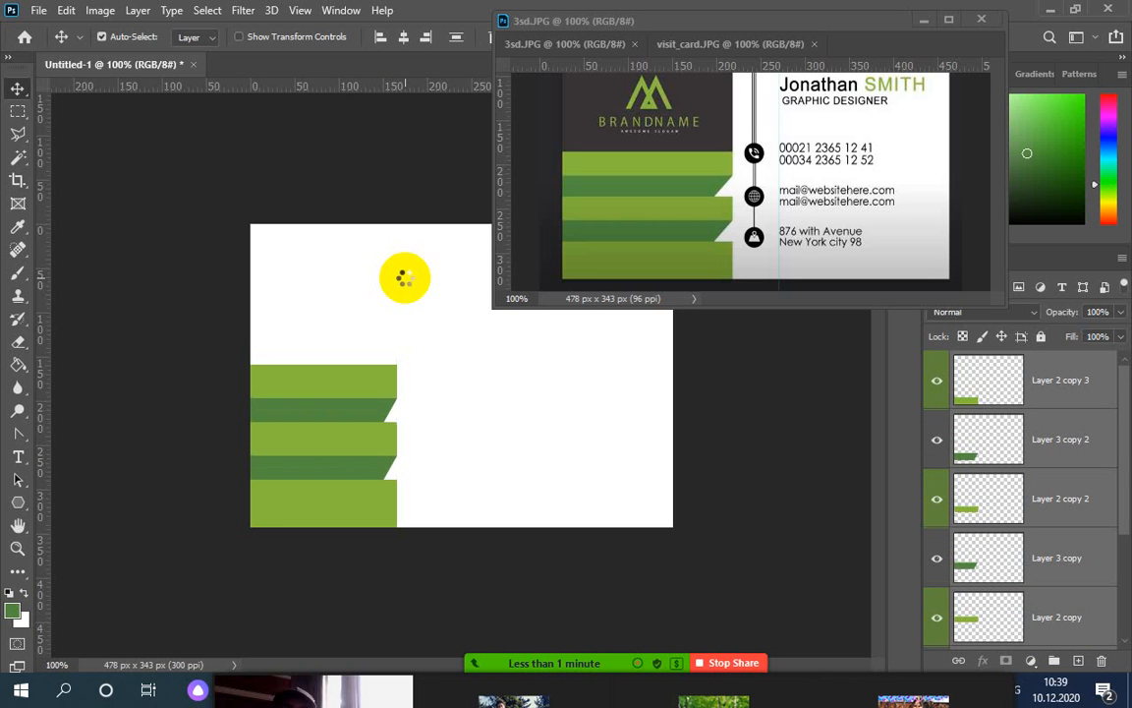
{"action": "key", "text": "Down"}
{"action": "key", "text": "Down"}
{"action": "key", "text": "Down"}
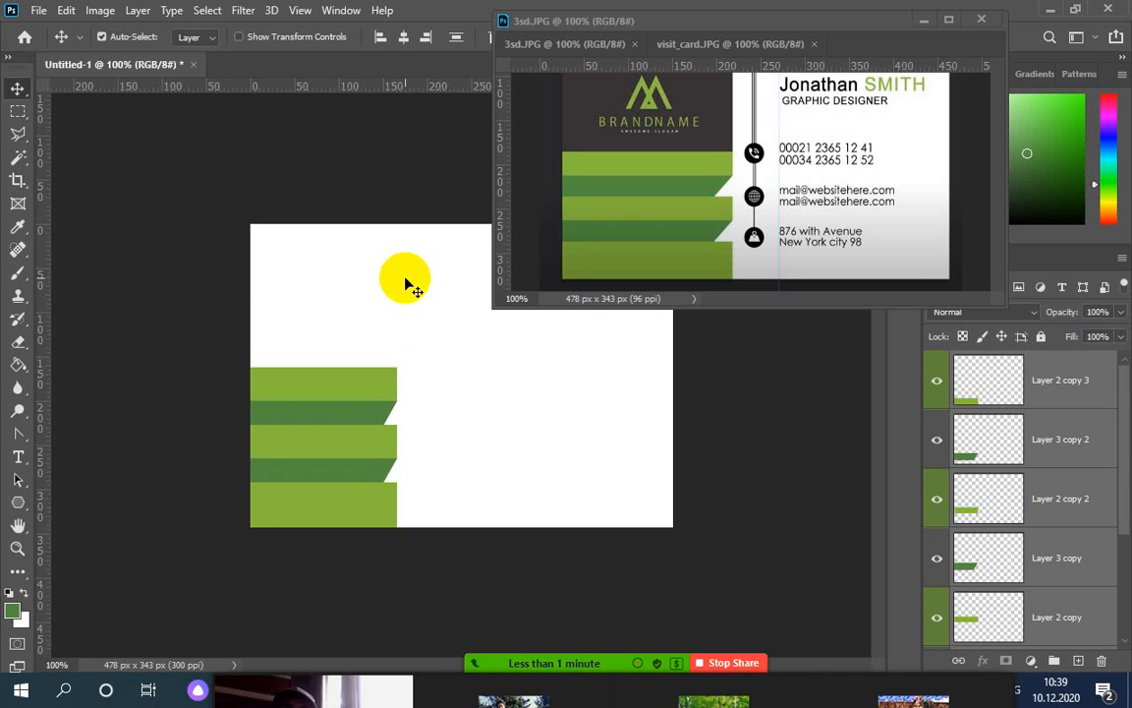
{"action": "left_click_drag", "start_coordinate": [344, 399], "coordinate": [356, 354]}
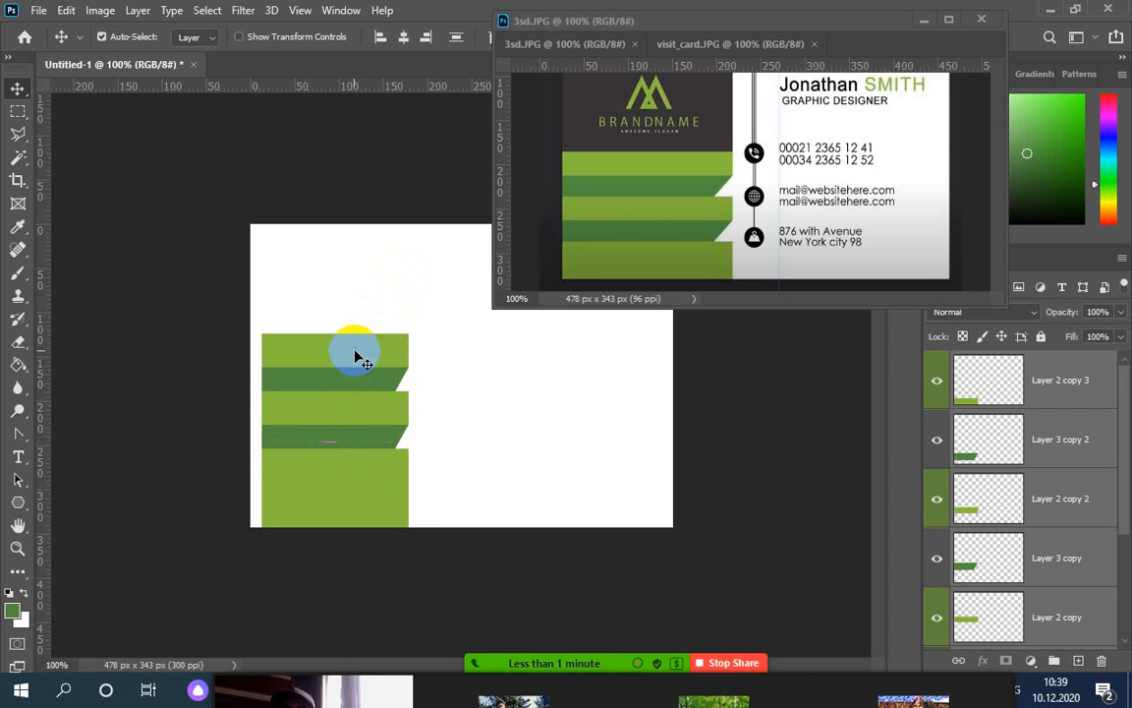
{"action": "key", "text": "ctrl+z"}
{"action": "key", "text": "ctrl+z"}
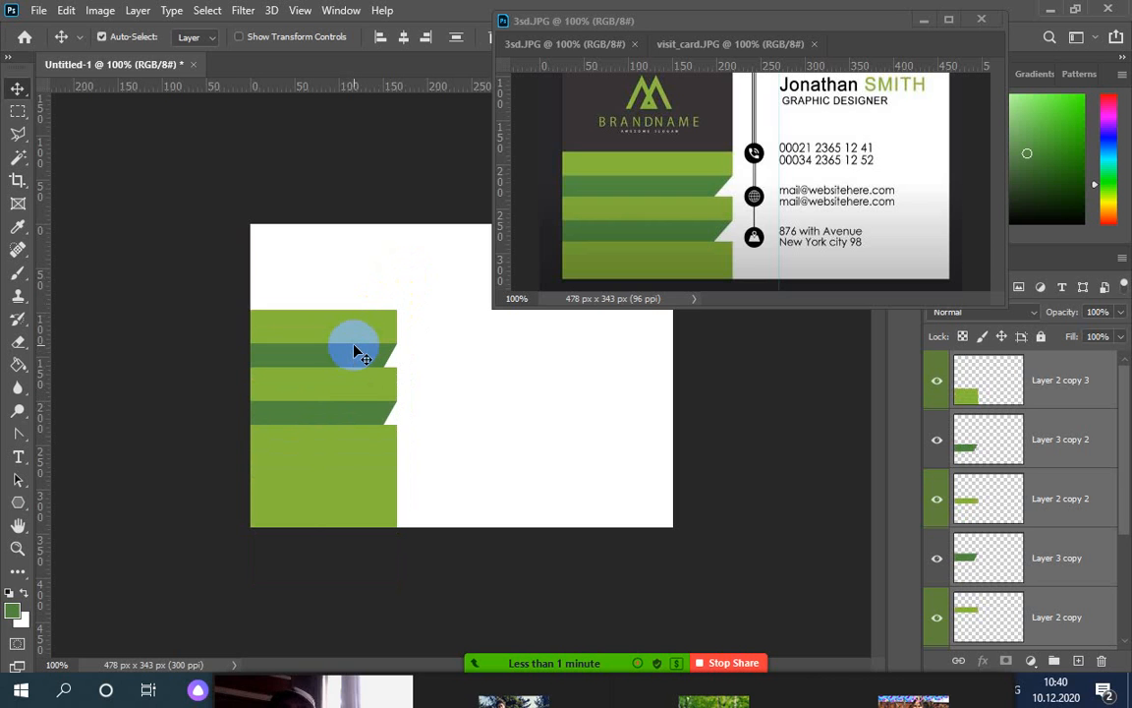
Move the green stripes down to the card's bottom, widen them with Free Transform, and enlarge the reference window
{"action": "left_click_drag", "start_coordinate": [331, 327], "coordinate": [331, 393]}
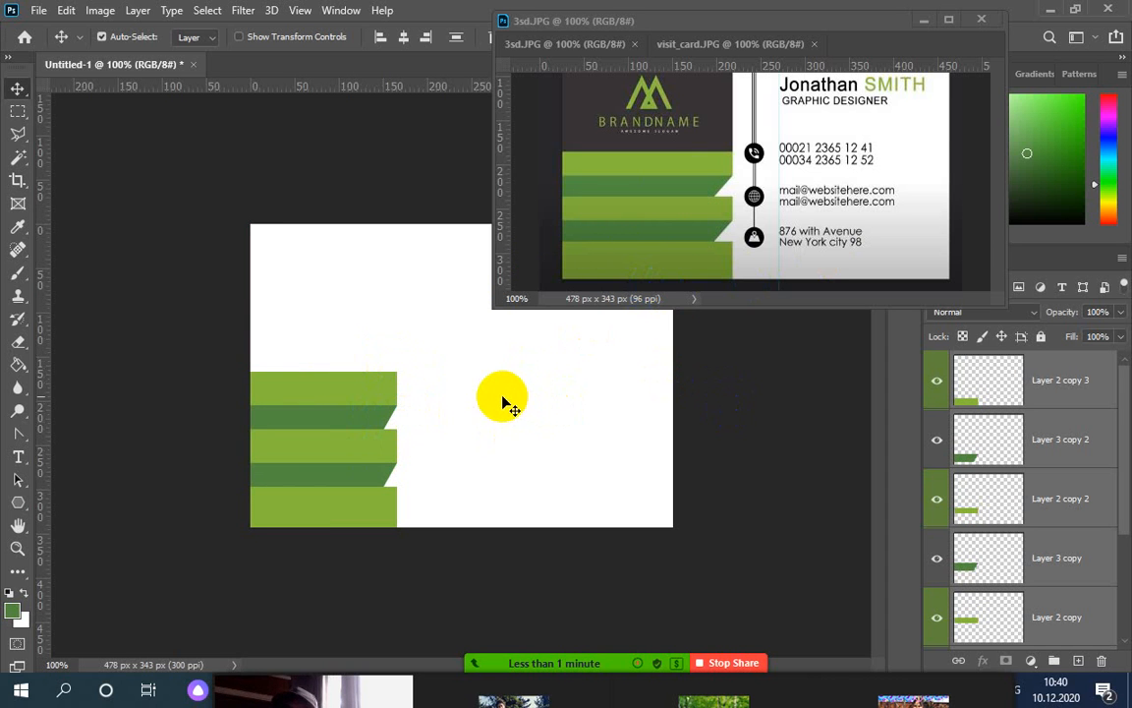
{"action": "key", "text": "ctrl+t"}
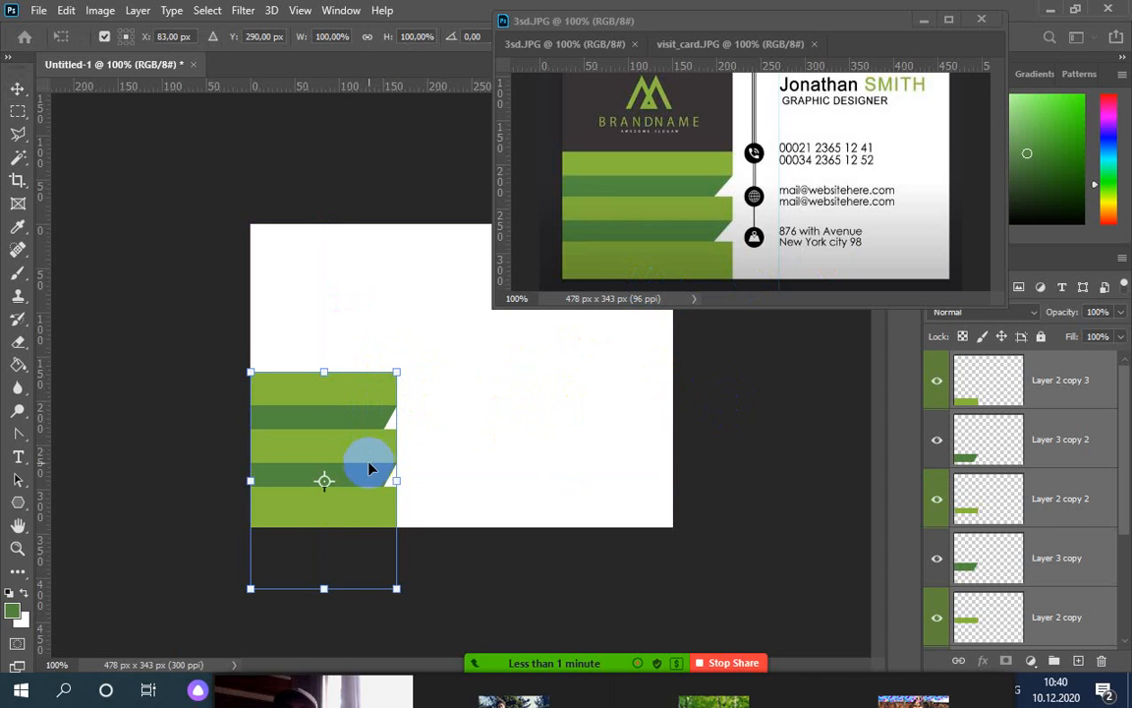
{"action": "left_click_drag", "start_coordinate": [396, 479], "coordinate": [429, 477]}
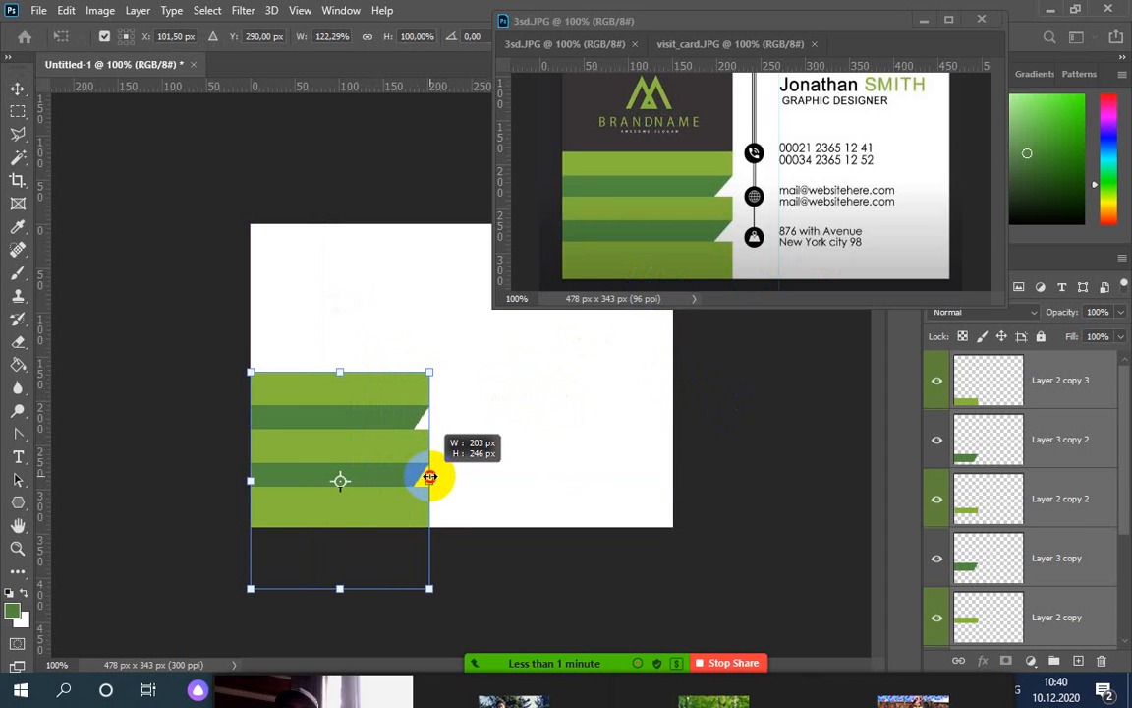
{"action": "left_click", "coordinate": [245, 479]}
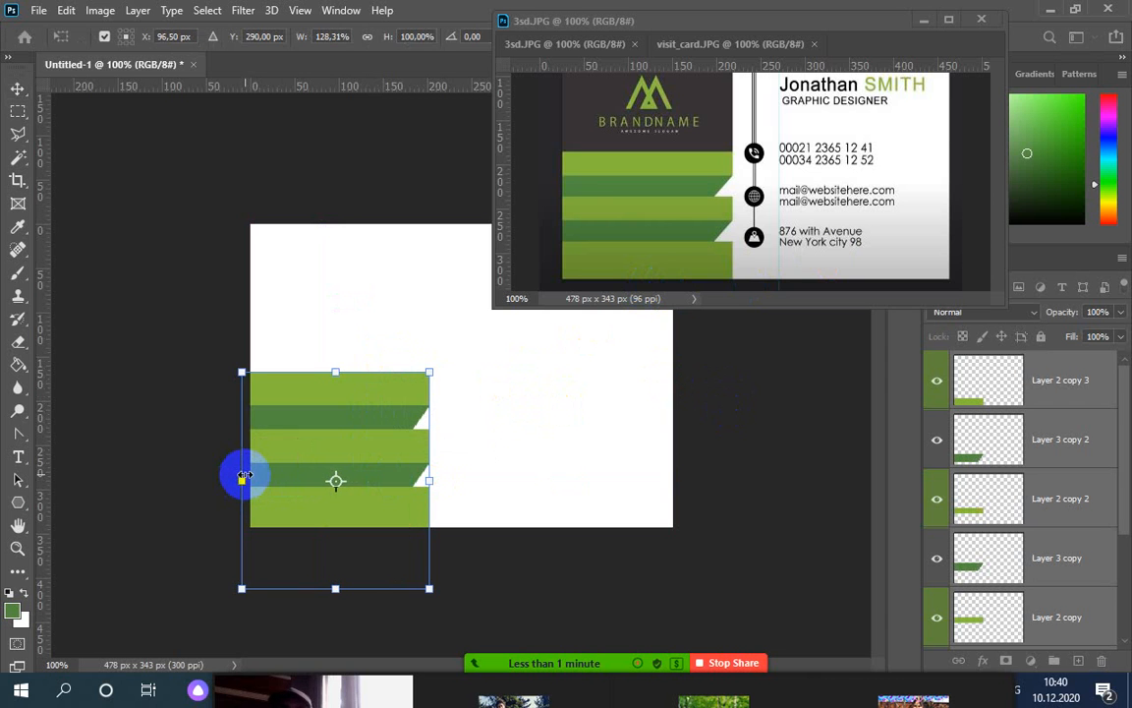
{"action": "key", "text": "Return"}
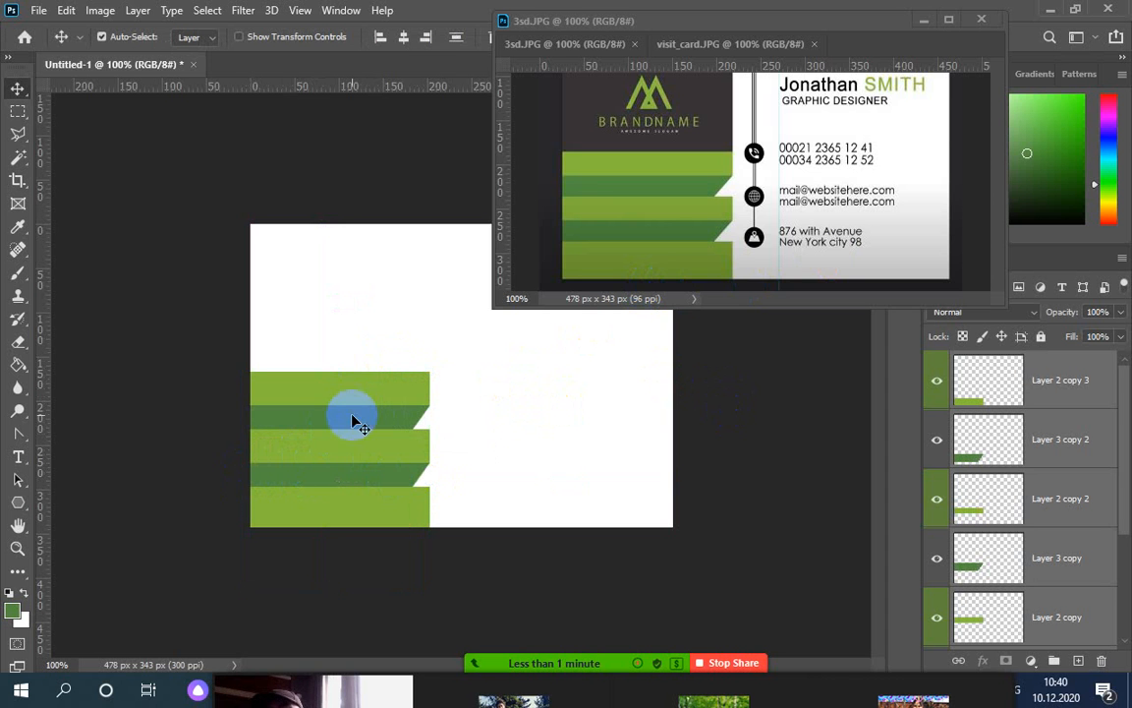
{"action": "left_click", "coordinate": [693, 204]}
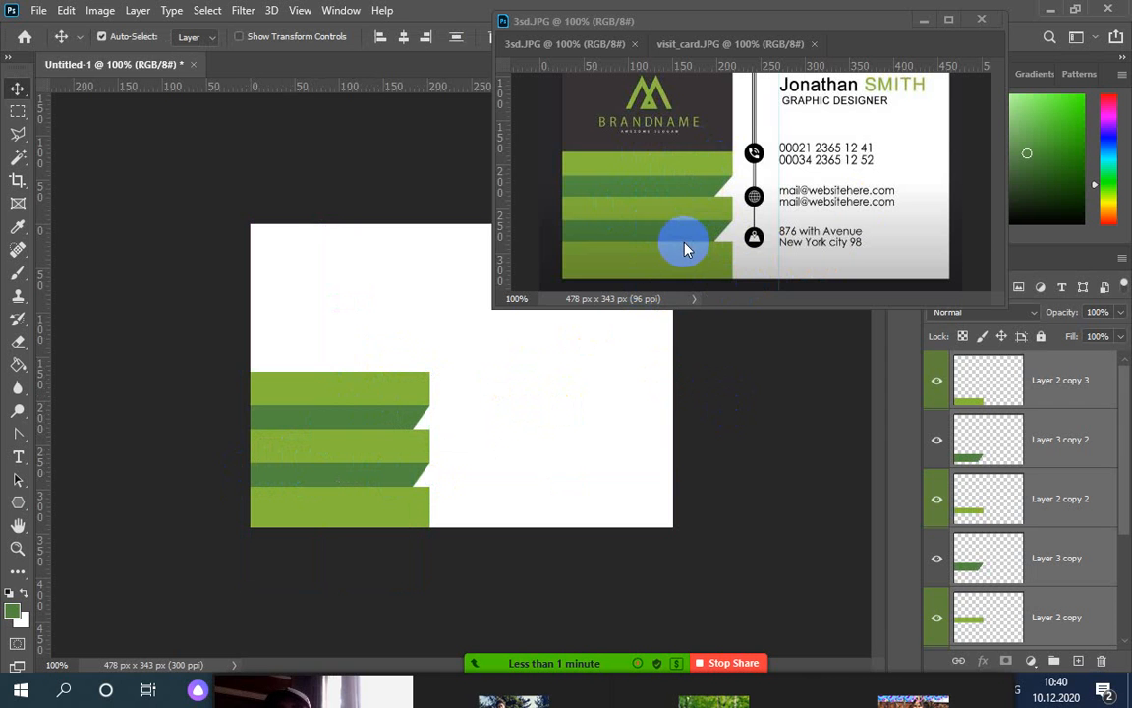
{"action": "mouse_move", "coordinate": [813, 306]}
{"action": "left_mouse_down"}
{"action": "mouse_move", "coordinate": [816, 337]}
{"action": "mouse_move", "coordinate": [813, 326]}
{"action": "left_mouse_up"}
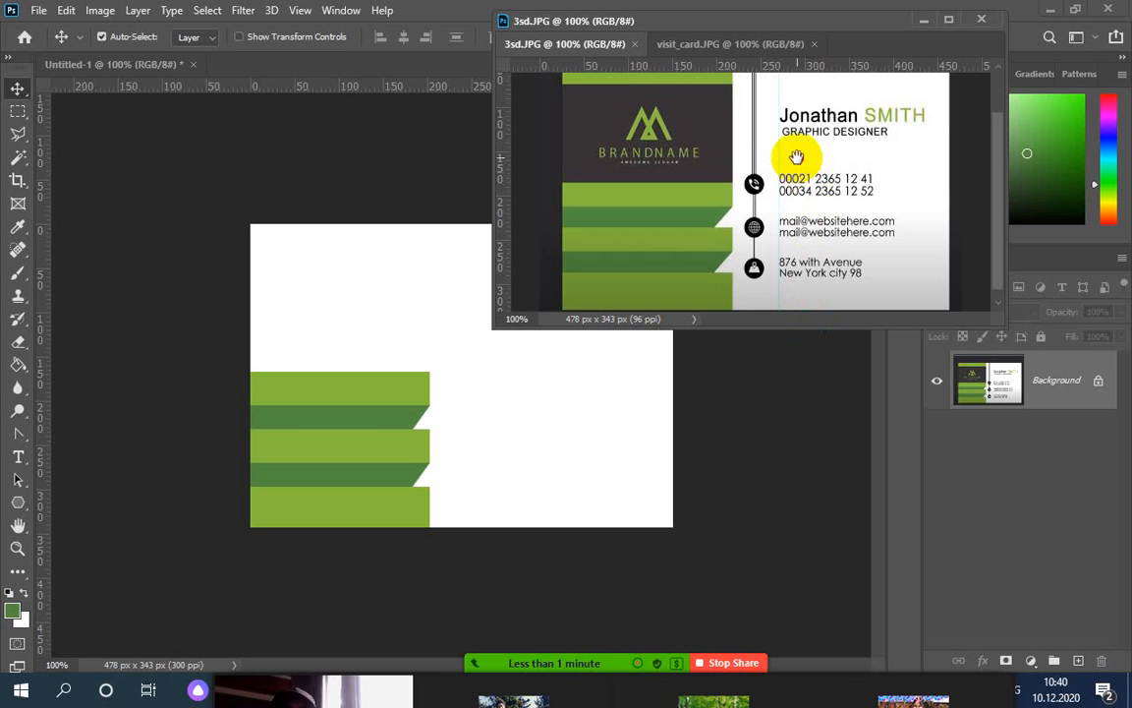
Pan the 3sd.JPG reference to show its top, then select the dark block's top strip
{"action": "mouse_move", "coordinate": [796, 157]}
{"action": "left_mouse_down"}
{"action": "mouse_move", "coordinate": [798, 211]}
{"action": "mouse_move", "coordinate": [787, 175]}
{"action": "left_mouse_up"}
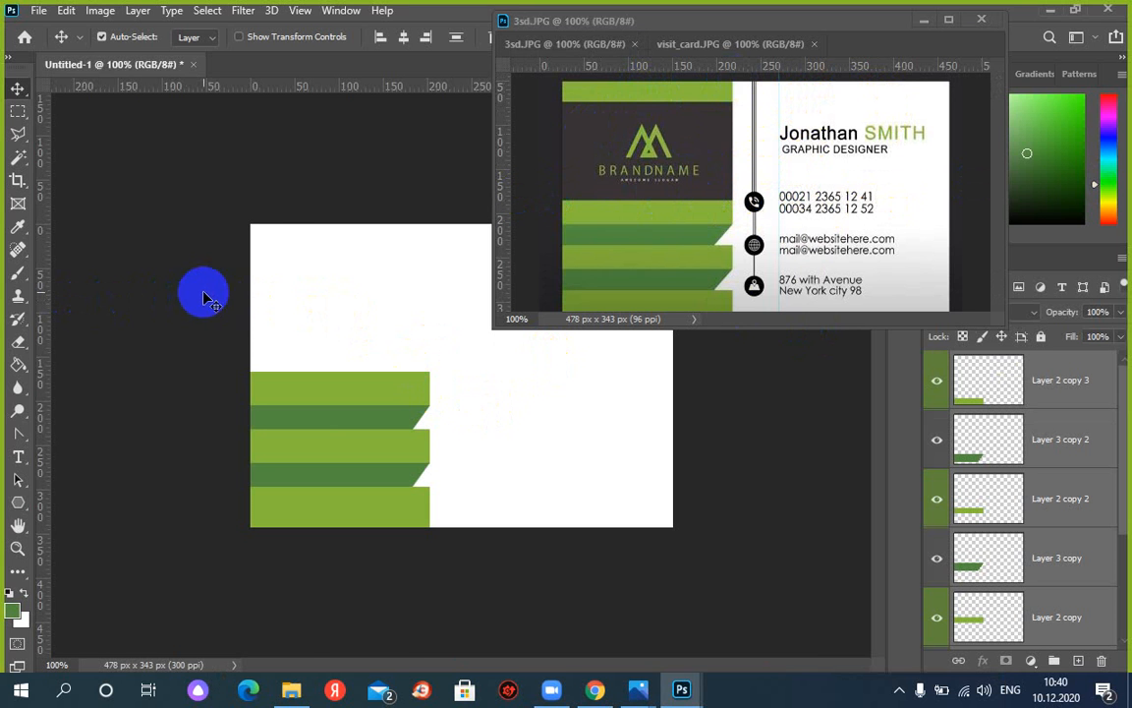
{"action": "left_click_drag", "start_coordinate": [404, 298], "coordinate": [408, 298]}
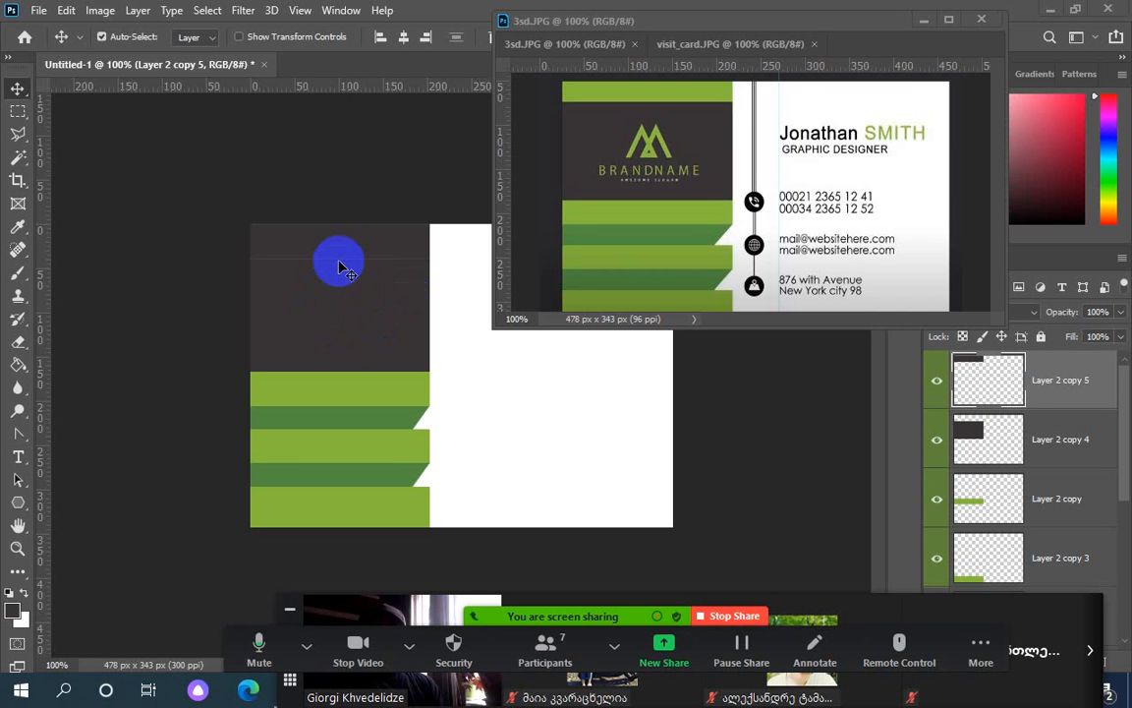
Delete a thin strip from the top edge of the dark block
{"action": "left_click_drag", "start_coordinate": [337, 250], "coordinate": [333, 250]}
{"action": "key", "text": "Delete"}
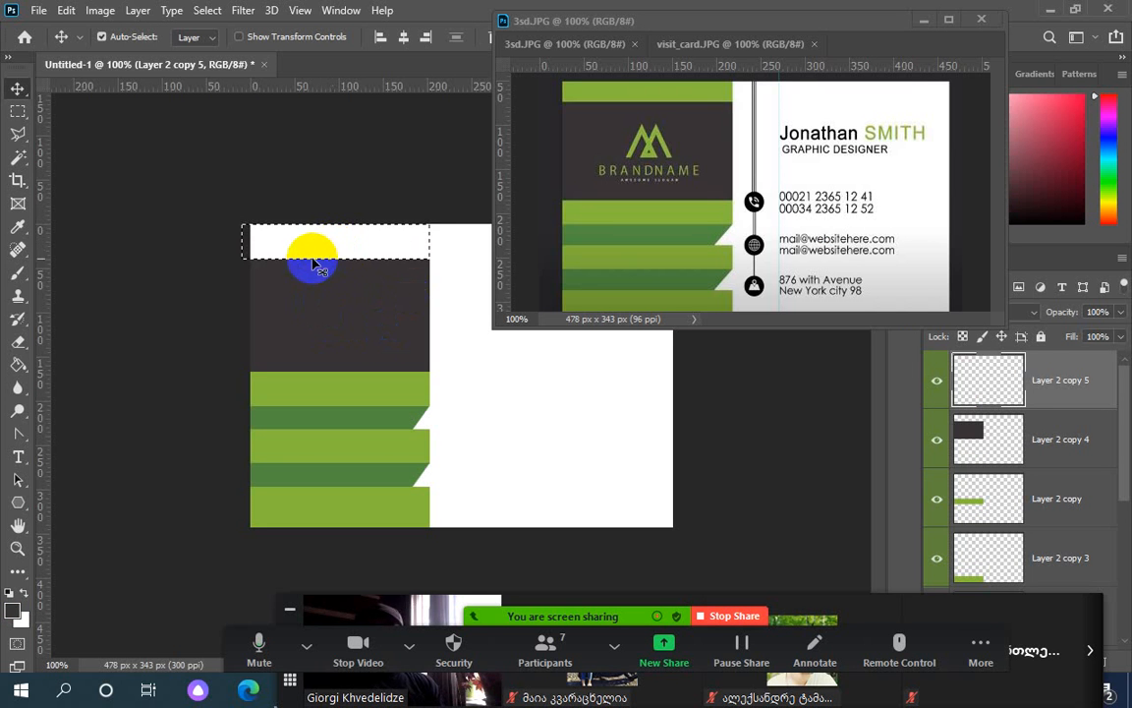
{"action": "key", "text": "ctrl+d"}
Duplicate the dark block upward and squash the copy into a thin strip at the card's top
{"action": "left_click", "coordinate": [333, 313]}
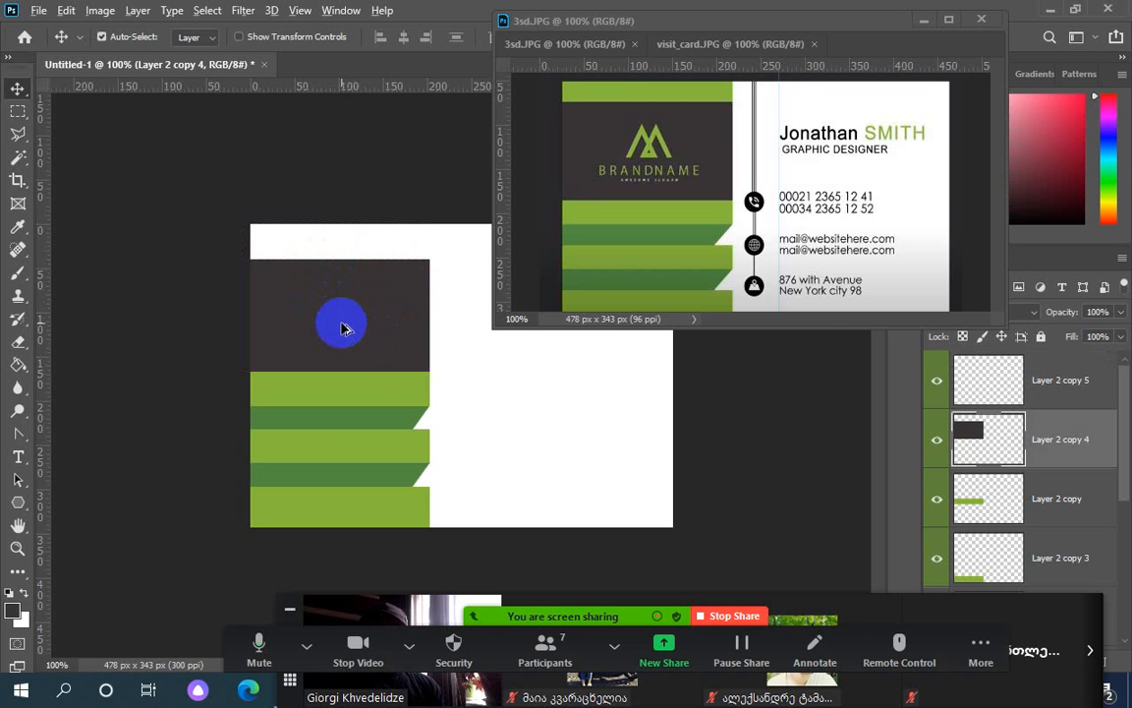
{"action": "left_click_drag", "start_coordinate": [342, 323], "coordinate": [343, 287]}
{"action": "key", "text": "ctrl+t"}
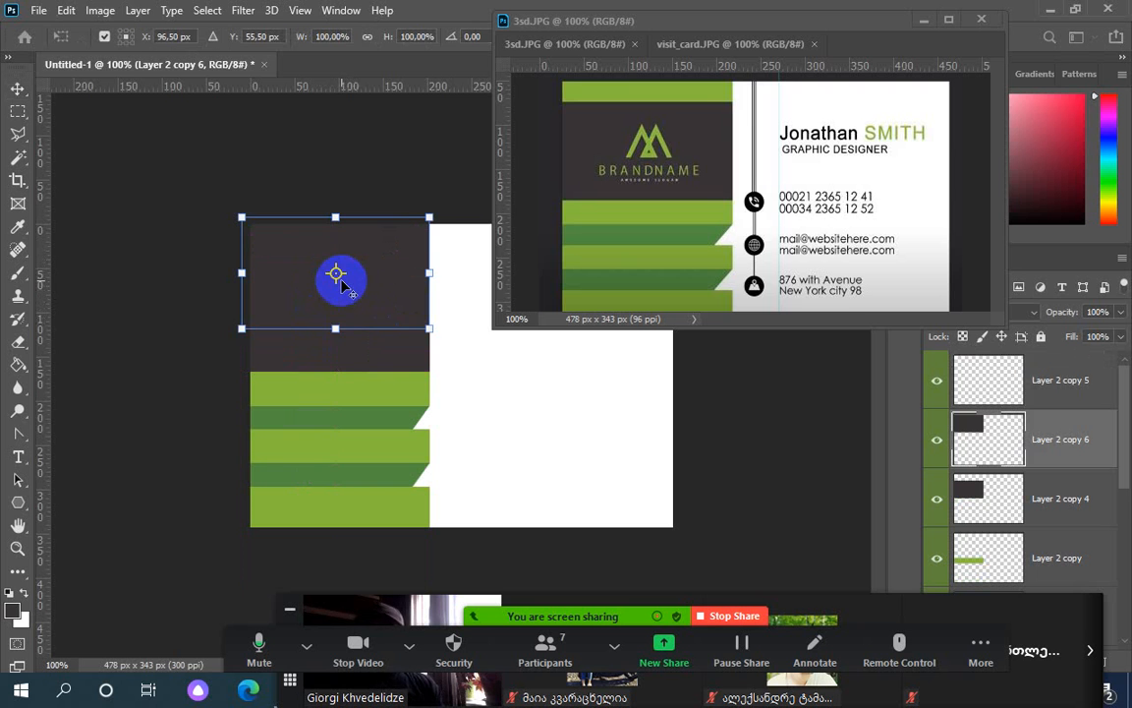
{"action": "left_click_drag", "start_coordinate": [334, 328], "coordinate": [337, 259]}
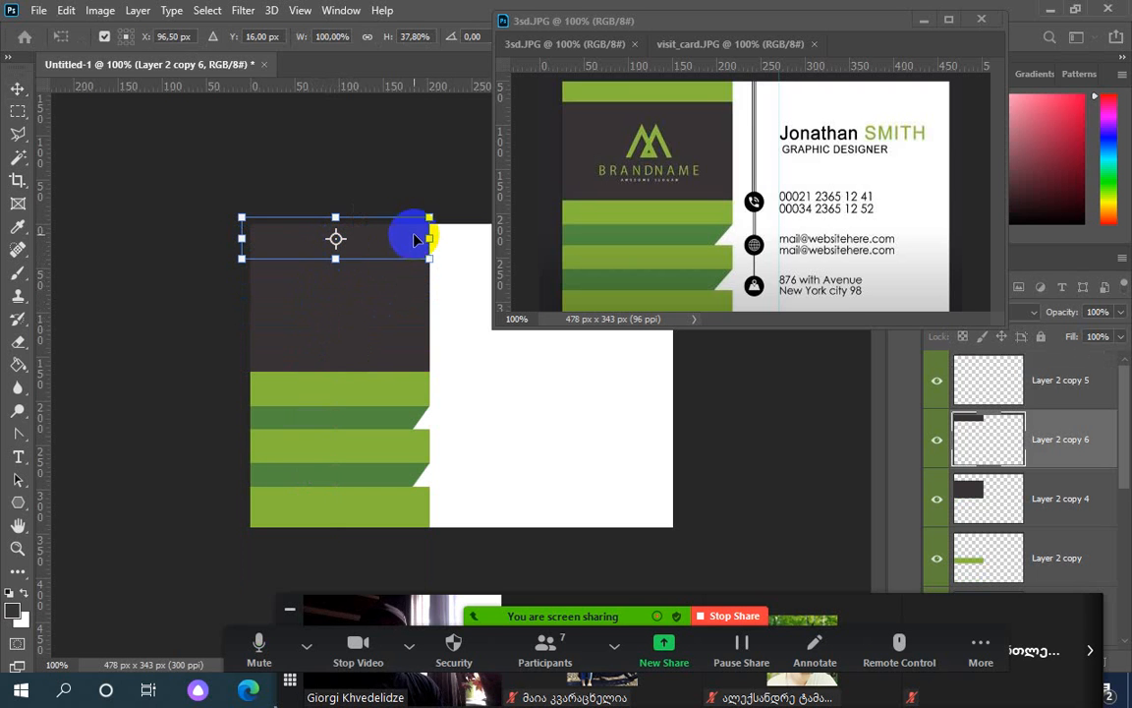
{"action": "double_click", "coordinate": [412, 234]}
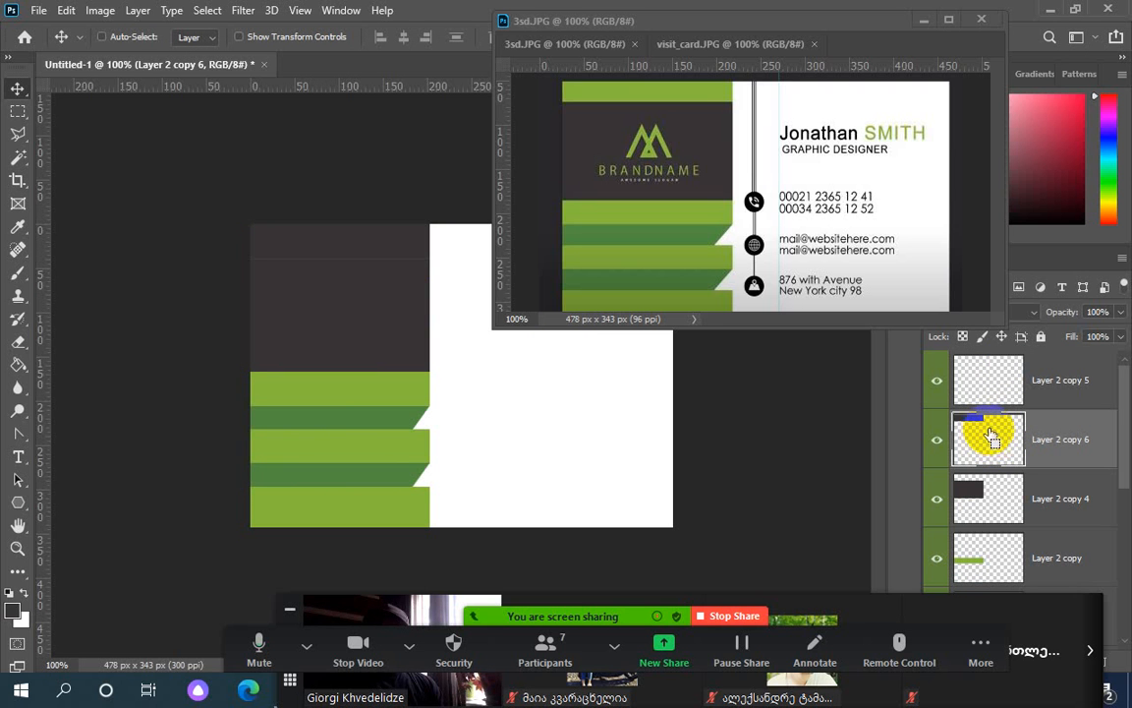
Fill the thin top strip with lime green sampled from the reference card
{"action": "left_click", "coordinate": [991, 440], "text": "ctrl"}
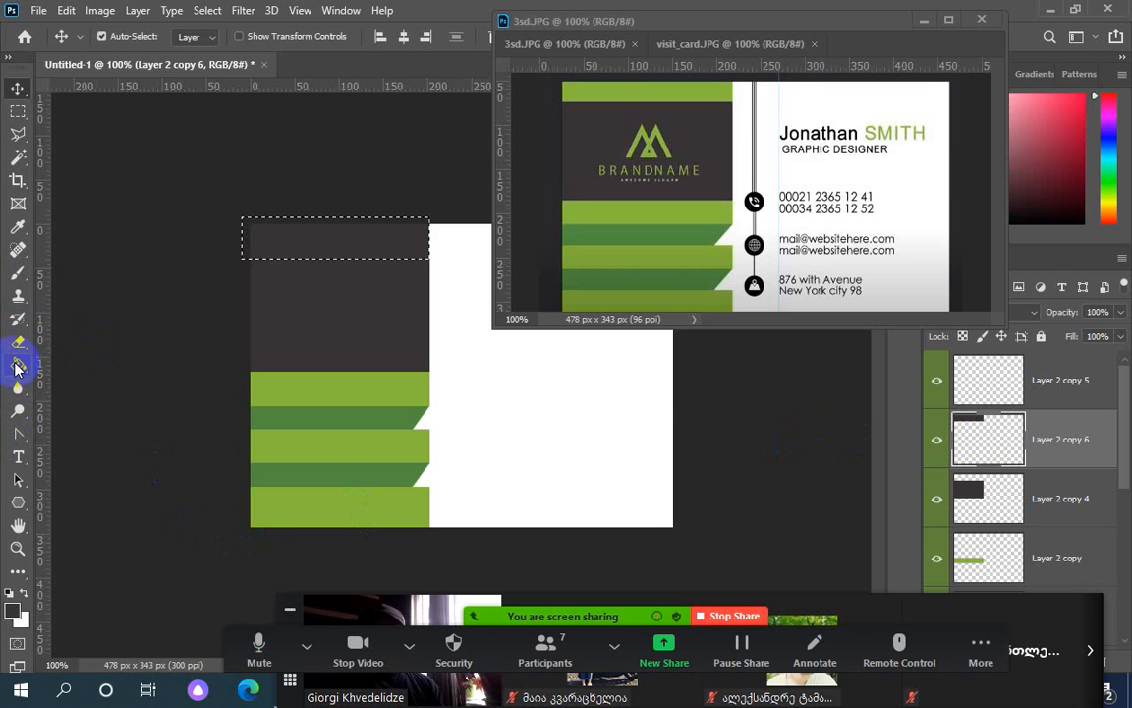
{"action": "left_click", "coordinate": [17, 226]}
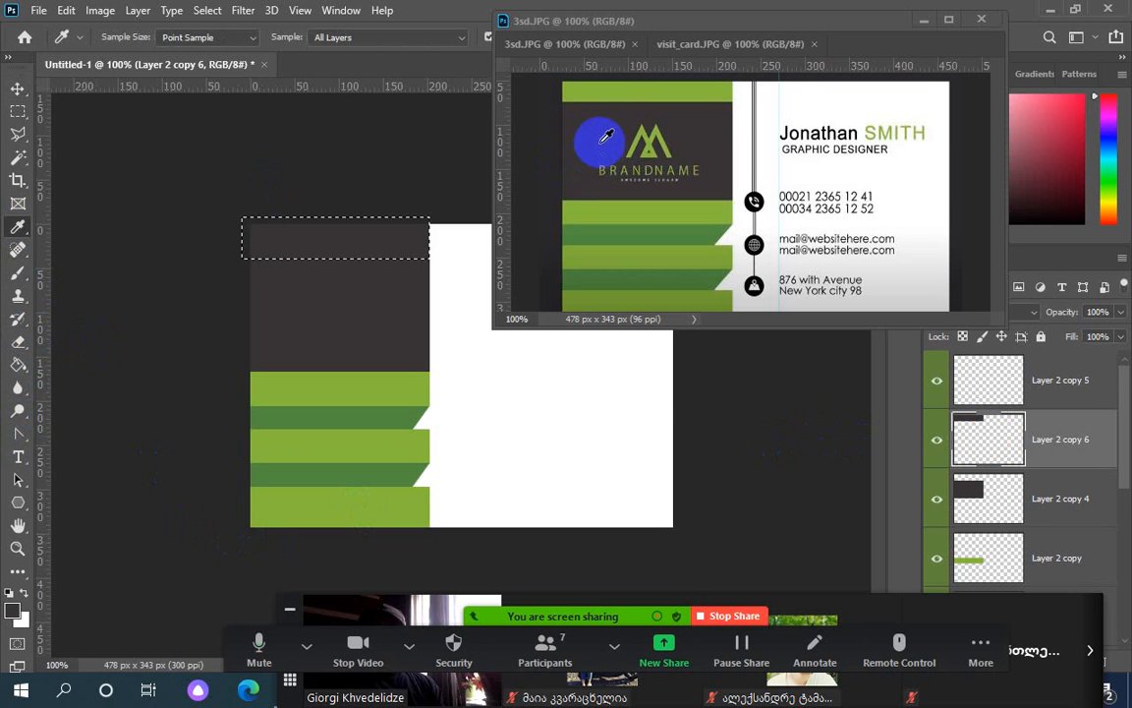
{"action": "left_click", "coordinate": [563, 89]}
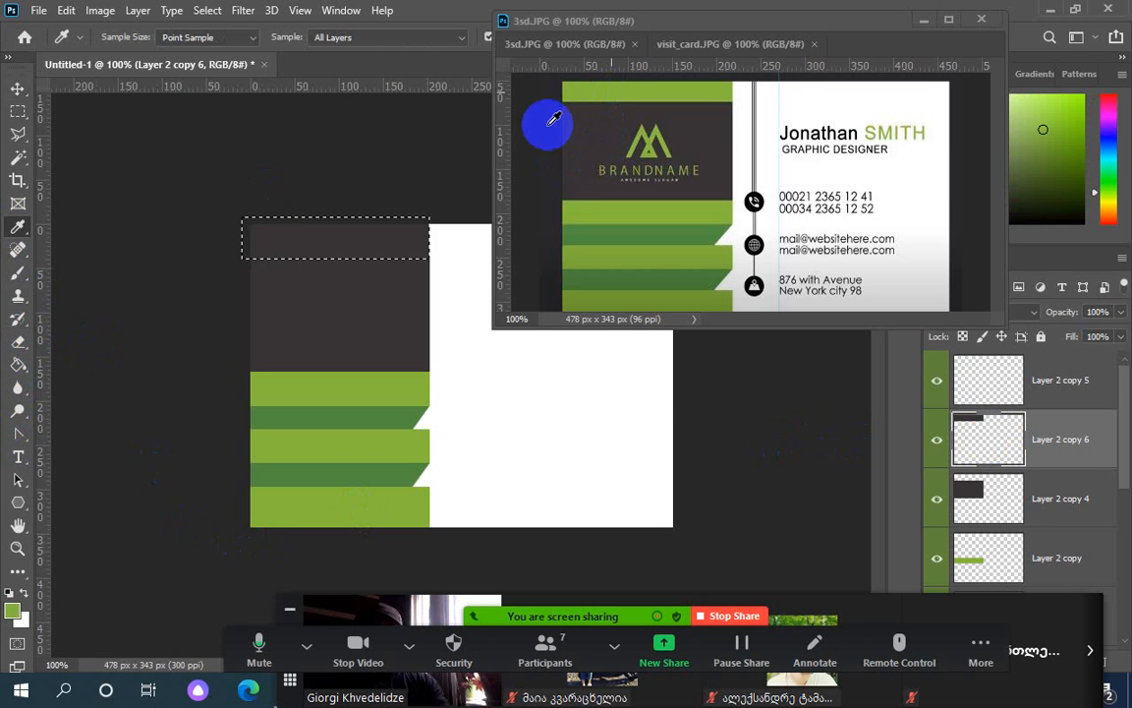
{"action": "key", "text": "alt+BackSpace"}
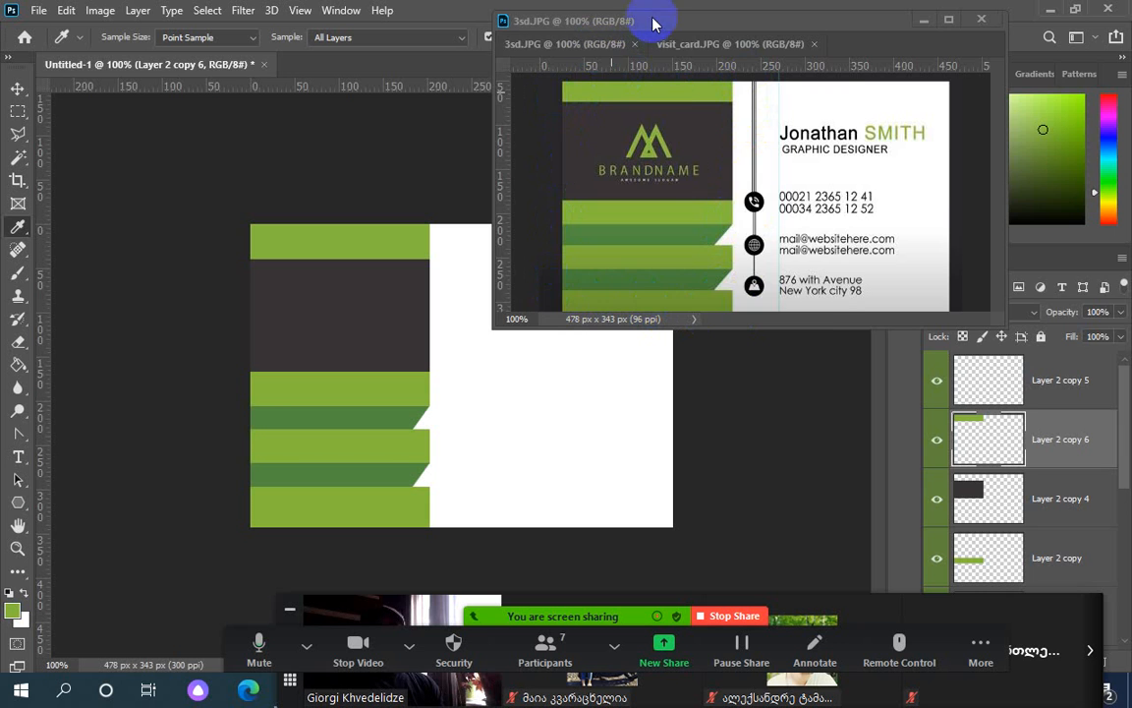
Move the reference window aside and bring the business card back into focus with the Move tool
{"action": "left_click_drag", "start_coordinate": [655, 24], "coordinate": [844, 28]}
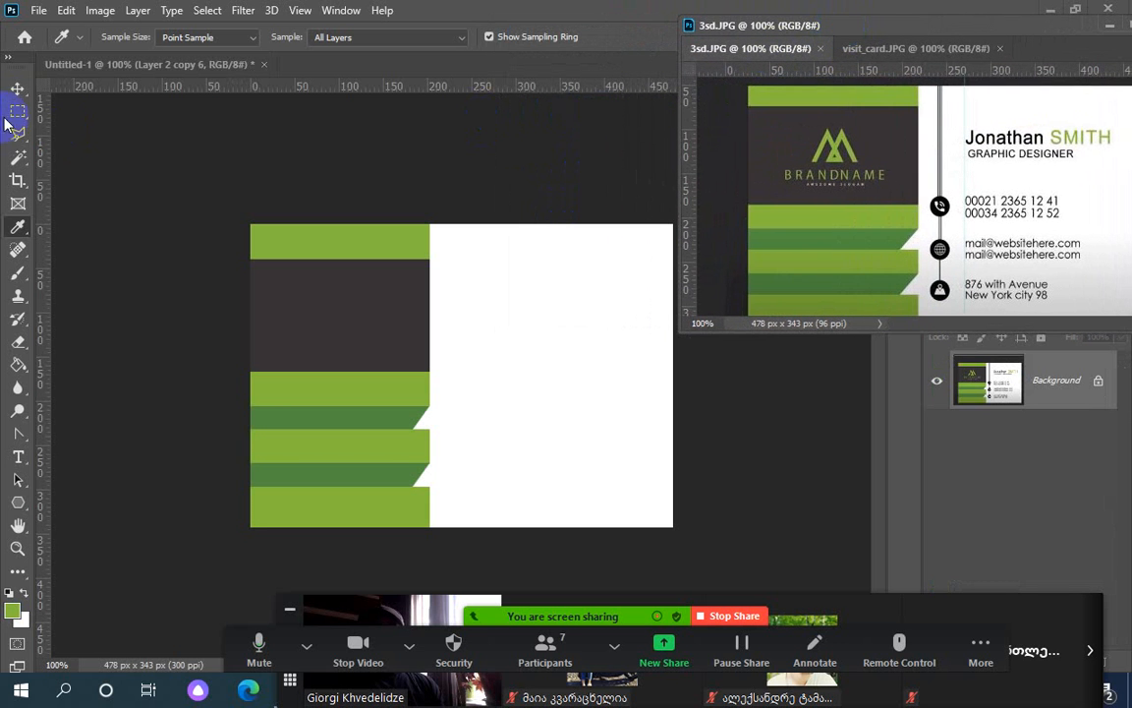
{"action": "left_click", "coordinate": [18, 88]}
{"action": "left_click", "coordinate": [492, 344]}
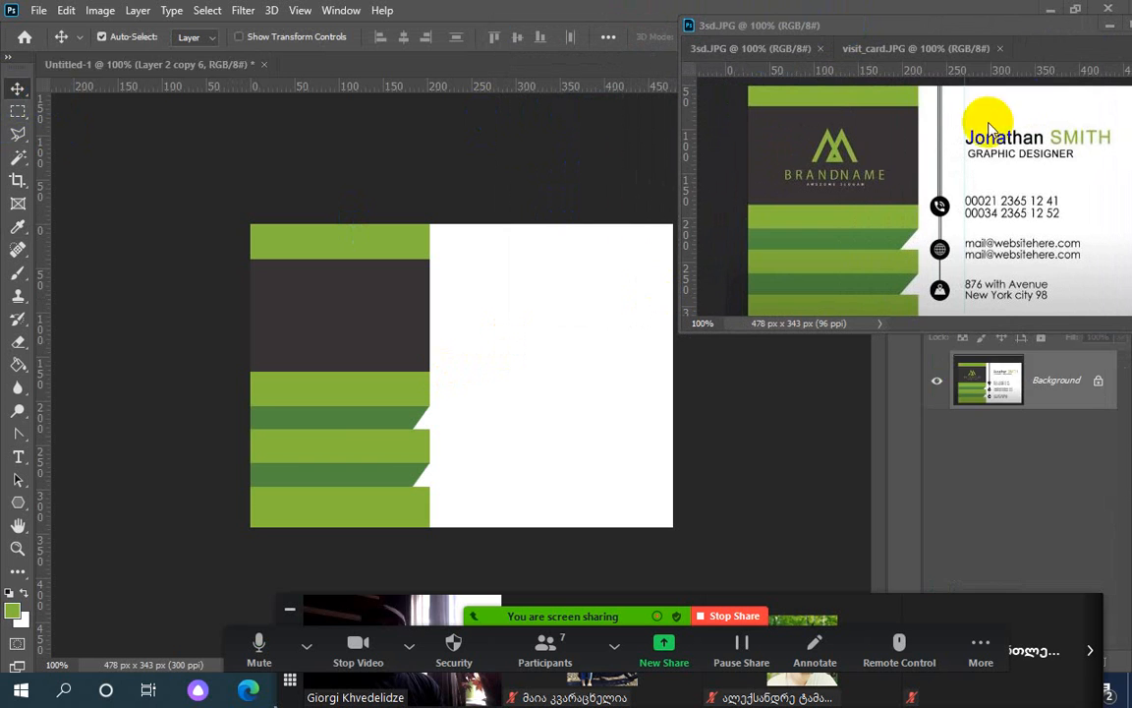
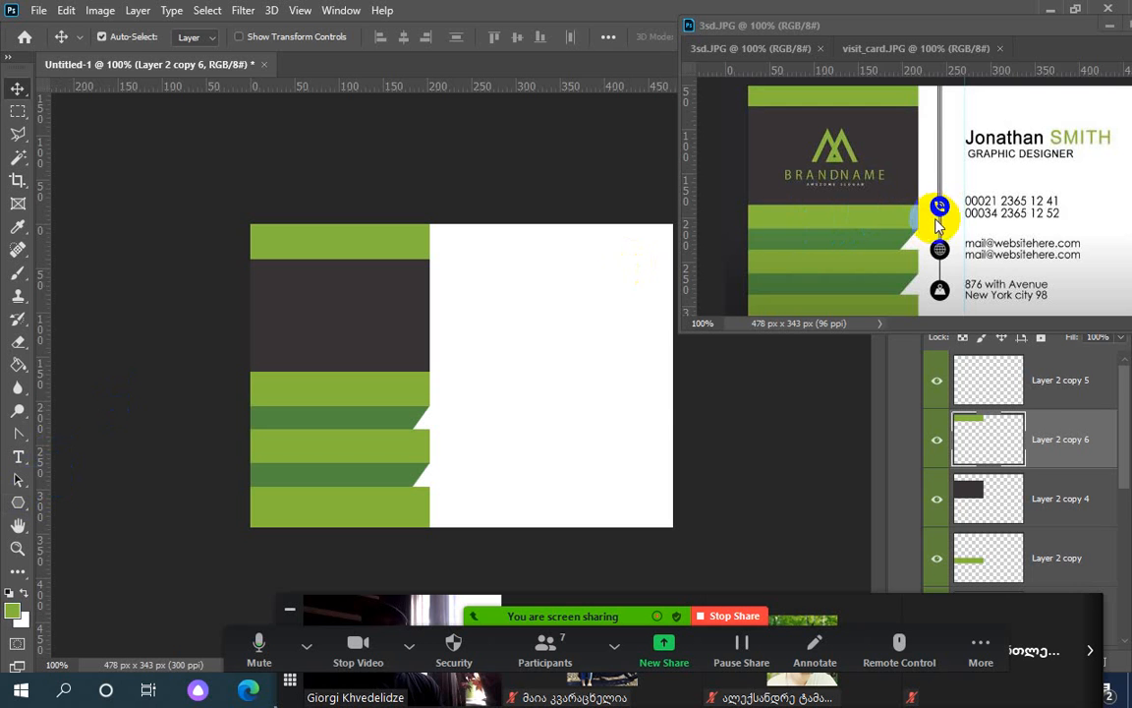
Set the Ellipse Tool to Shape mode and place a vertical guide at roughly 266 px
{"action": "left_click", "coordinate": [21, 115]}
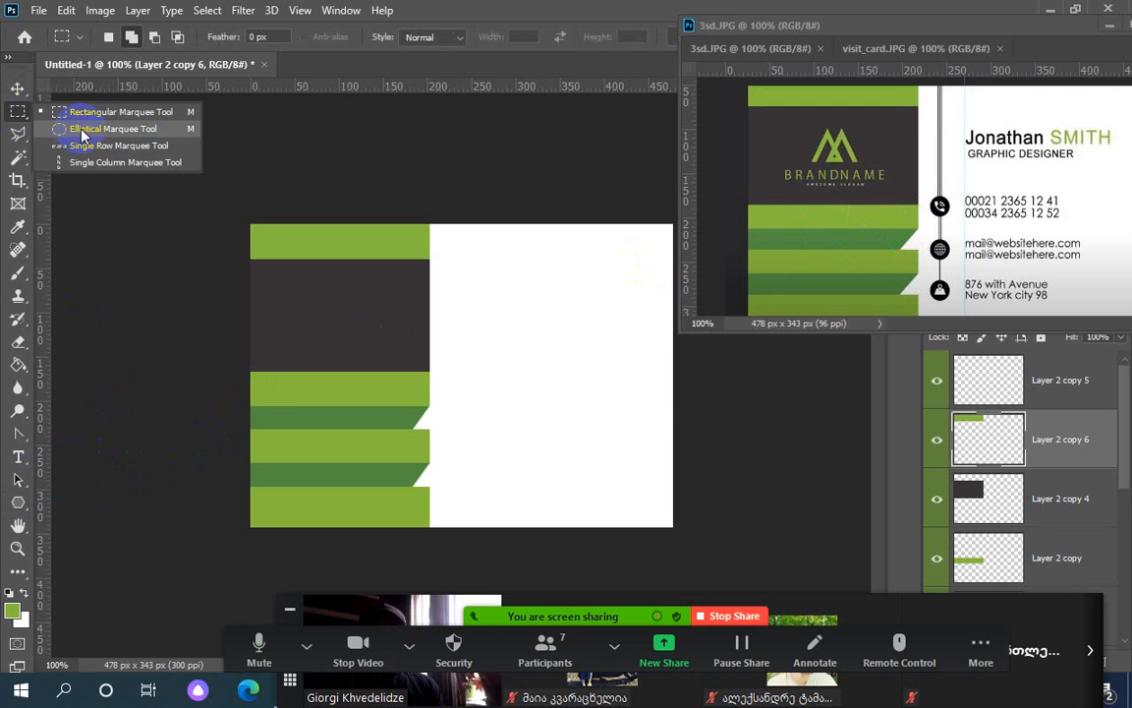
{"action": "left_click", "coordinate": [17, 503]}
{"action": "right_click", "coordinate": [18, 501]}
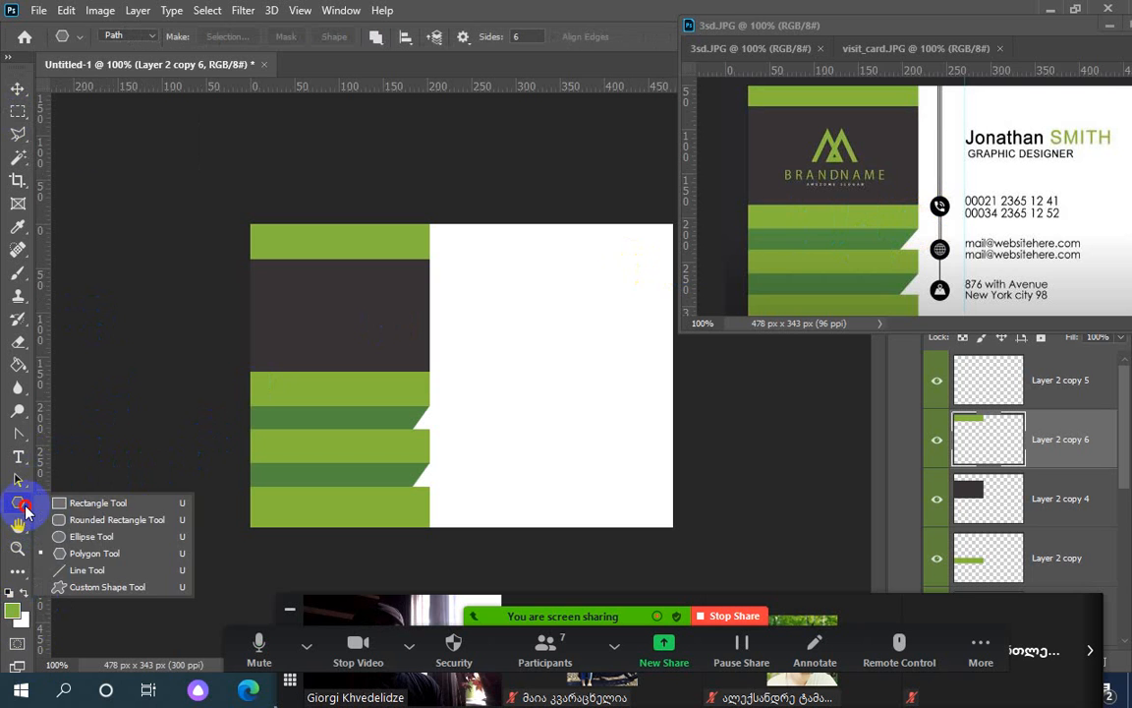
{"action": "left_click", "coordinate": [89, 535]}
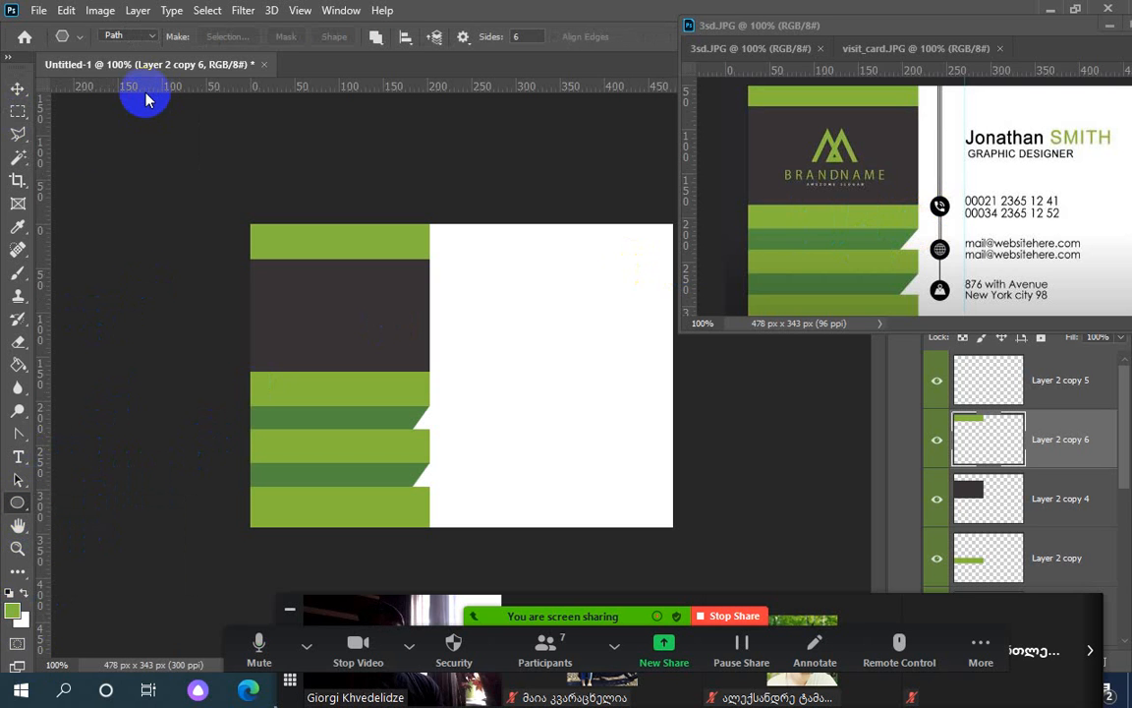
{"action": "left_click", "coordinate": [150, 40]}
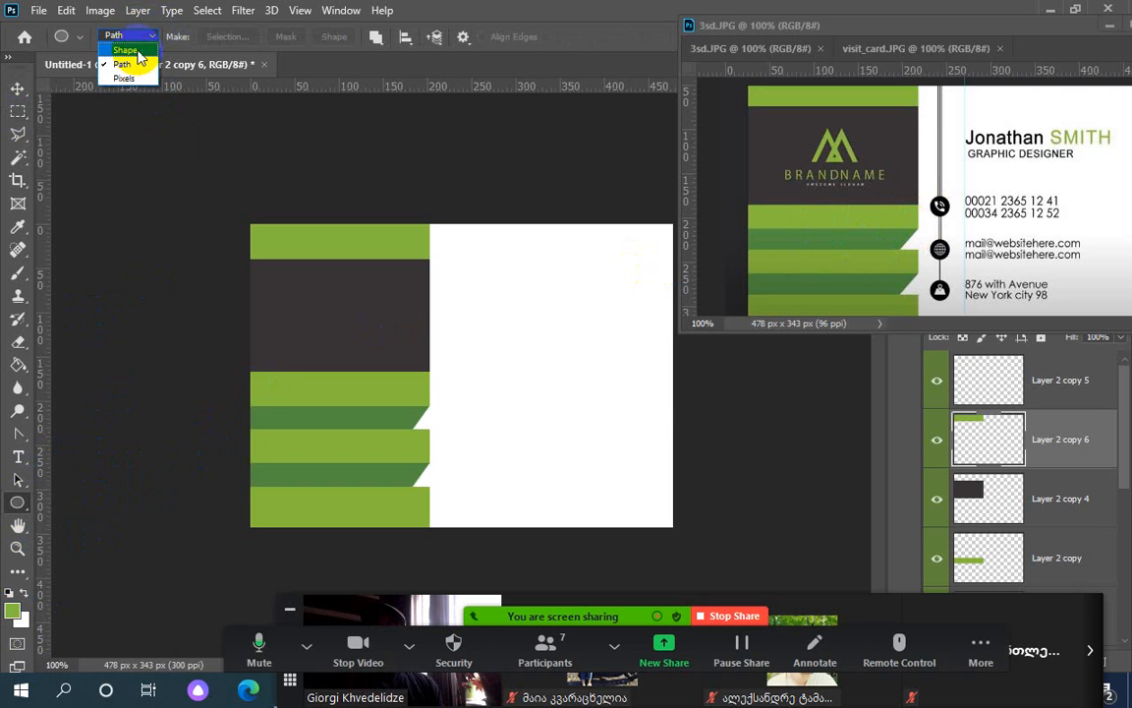
{"action": "left_click", "coordinate": [139, 48]}
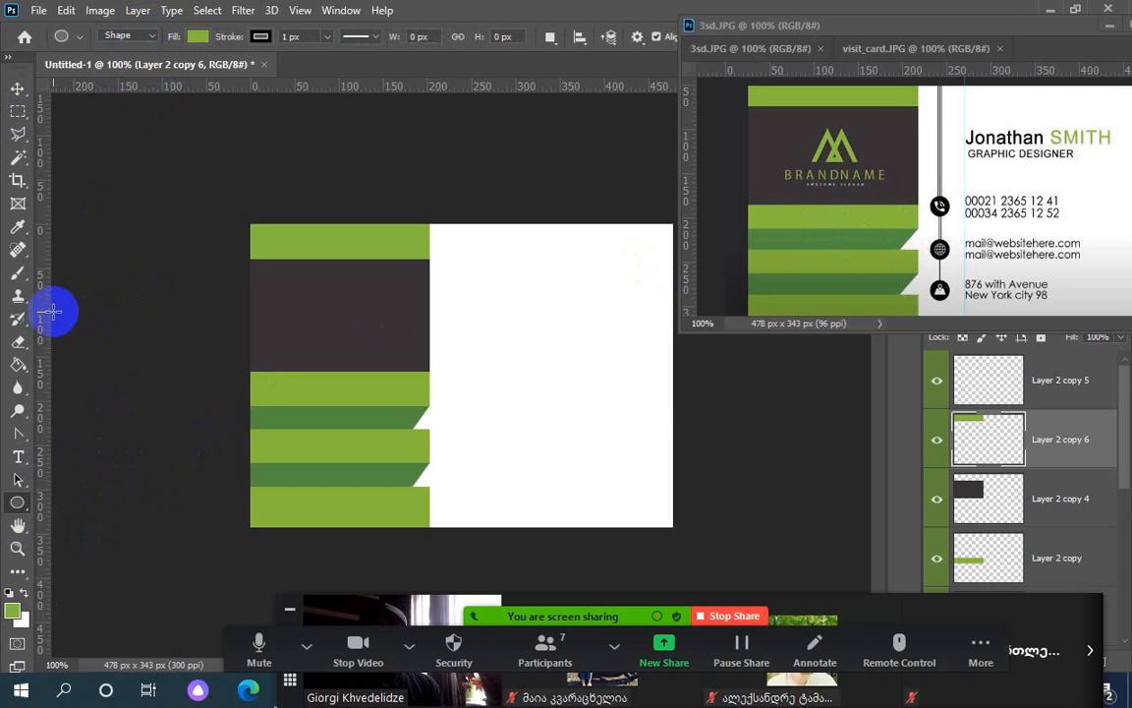
{"action": "left_click_drag", "start_coordinate": [49, 315], "coordinate": [457, 317]}
{"action": "left_click_drag", "start_coordinate": [504, 319], "coordinate": [486, 320]}
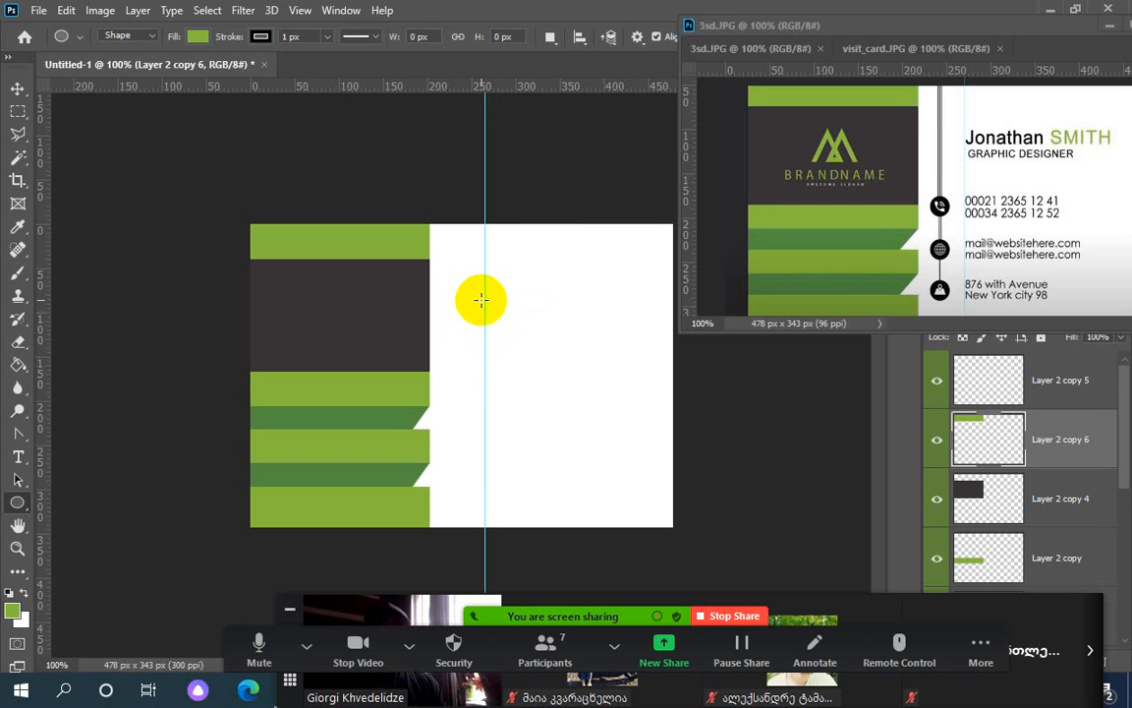
Shift-drag a 34 × 34 px circle, Ellipse 1, centred on the guide
{"action": "left_click", "coordinate": [486, 366]}
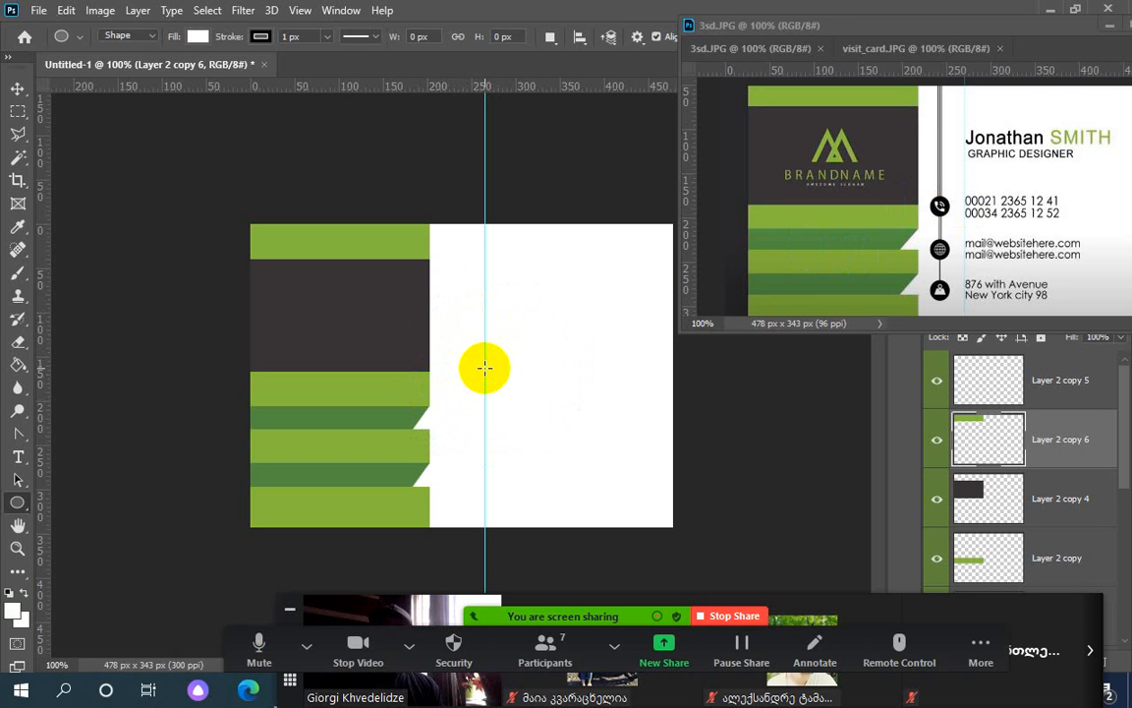
{"action": "left_click_drag", "start_coordinate": [482, 366], "coordinate": [470, 353]}
{"action": "key", "text": "alt+shift"}
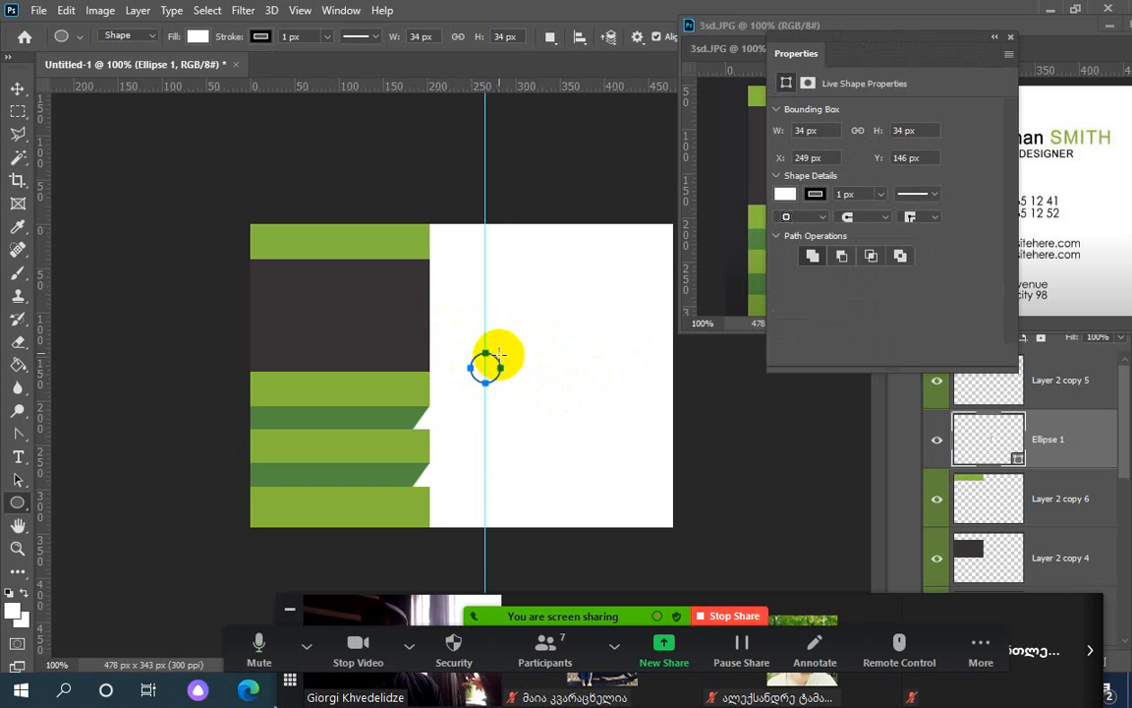
Check the meeting's camera and microphone options and shift the meeting toolbar slightly left
{"action": "left_click", "coordinate": [409, 646]}
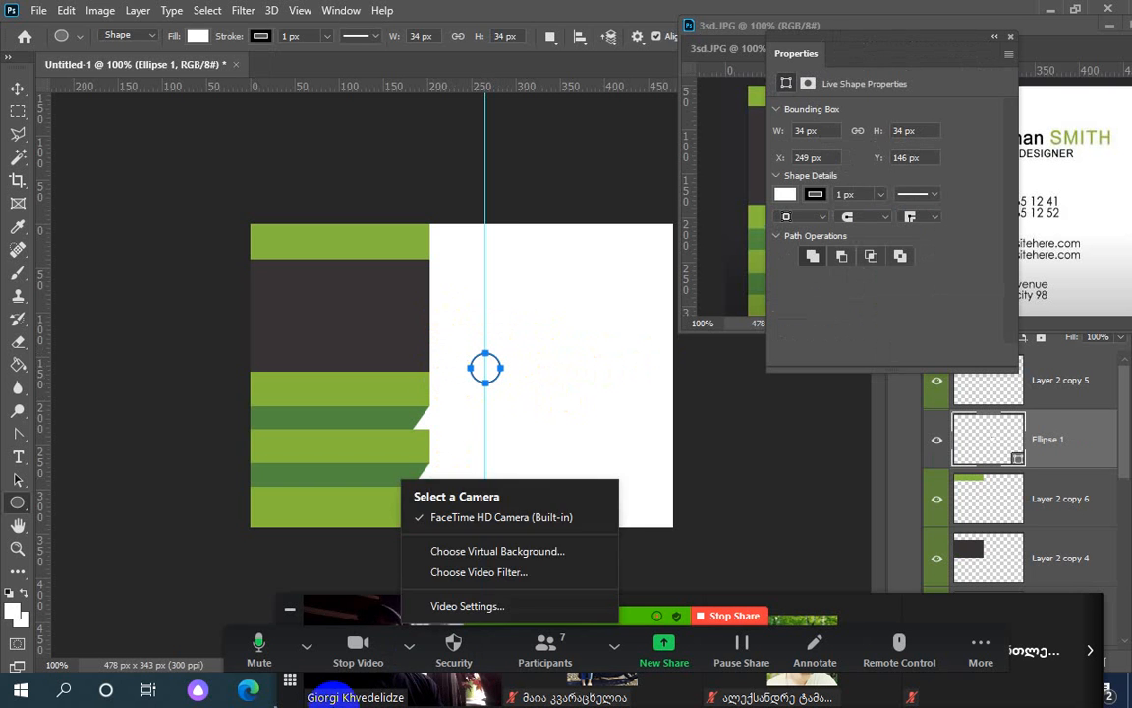
{"action": "left_click", "coordinate": [265, 656]}
{"action": "left_click", "coordinate": [261, 651]}
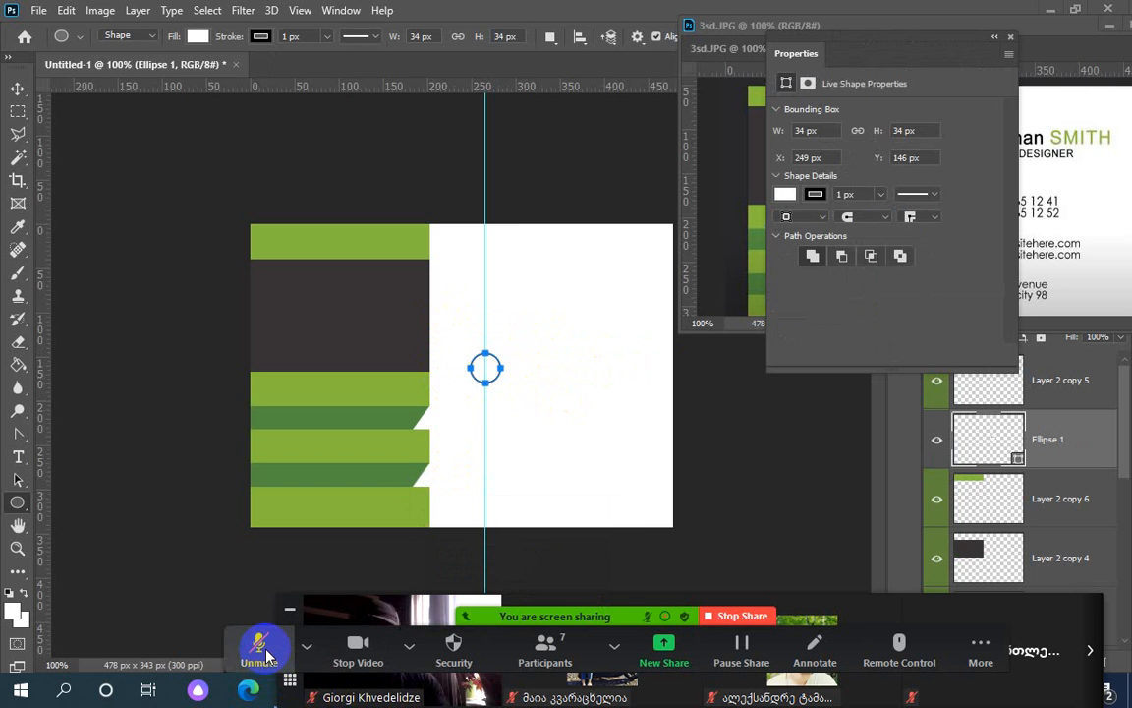
{"action": "left_click", "coordinate": [262, 651]}
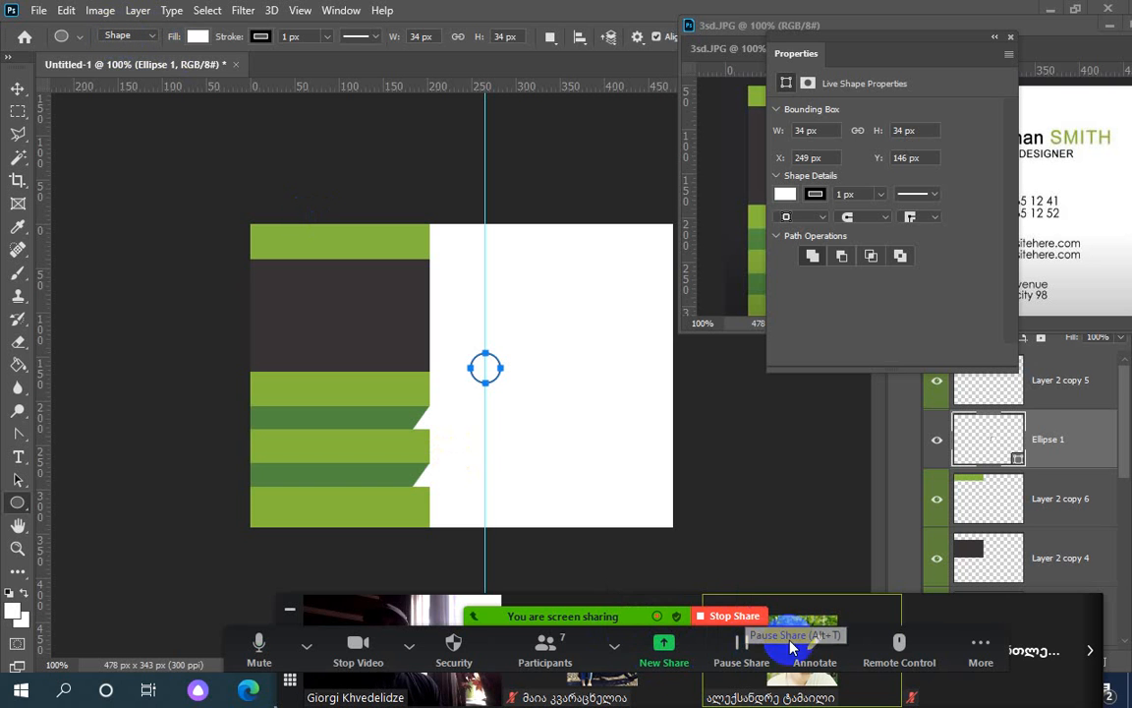
{"action": "left_click", "coordinate": [409, 646]}
{"action": "left_click", "coordinate": [307, 646]}
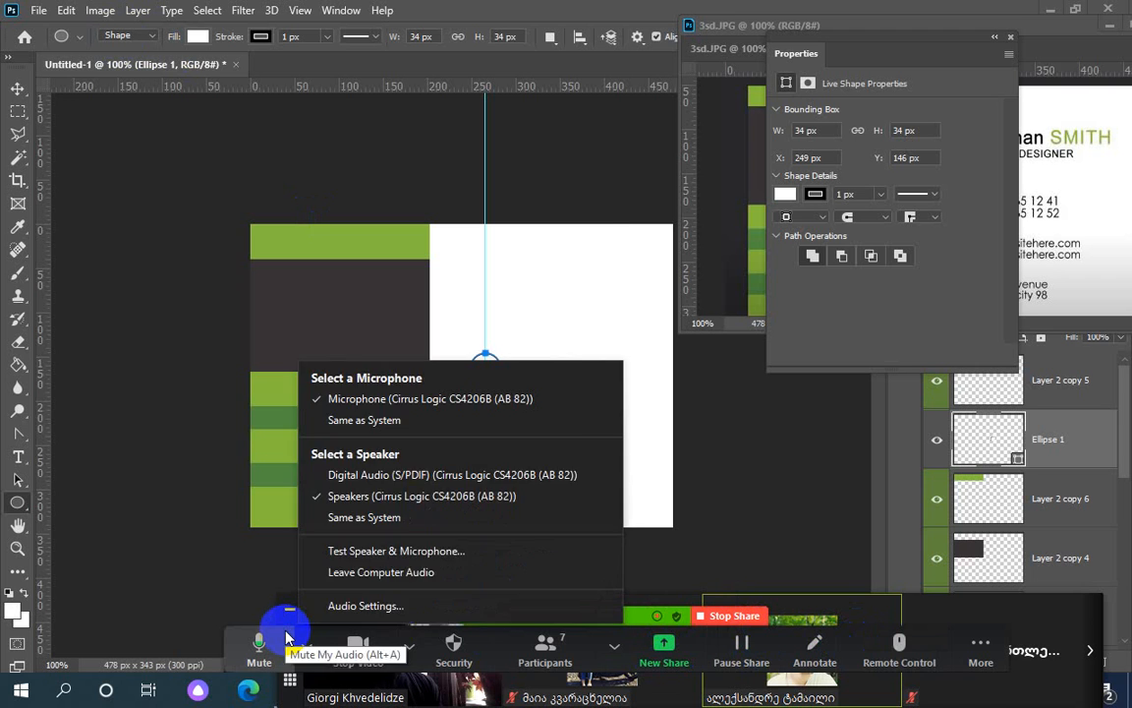
{"action": "left_click", "coordinate": [305, 645]}
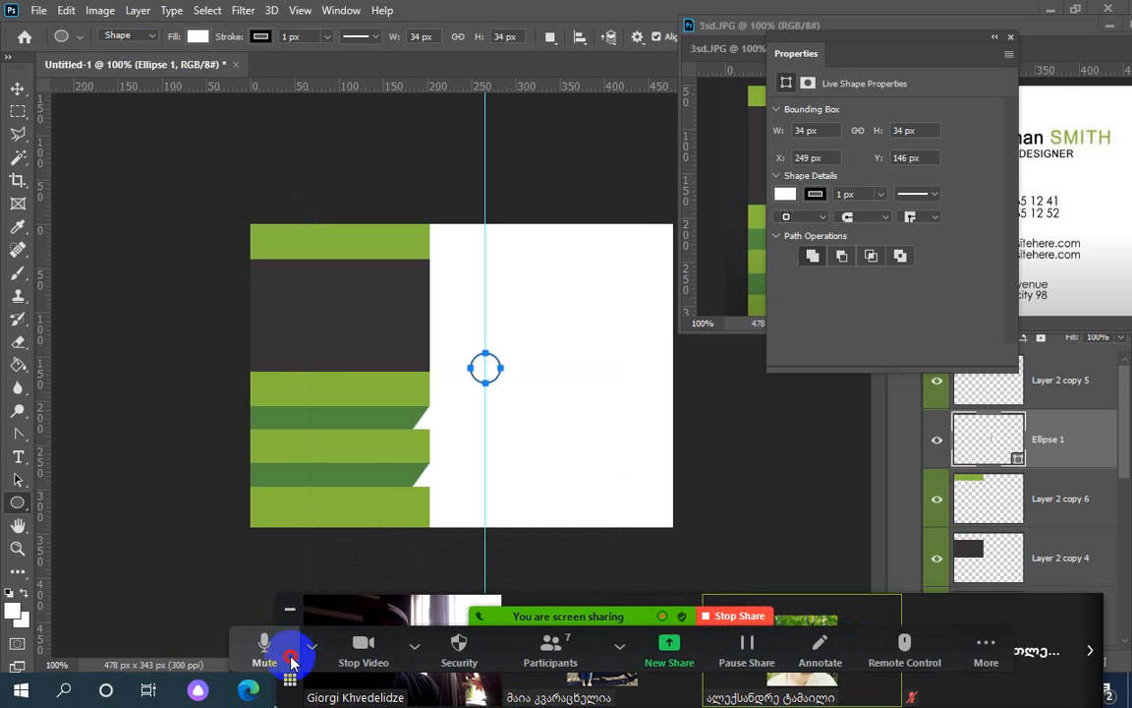
{"action": "left_click_drag", "start_coordinate": [292, 661], "coordinate": [284, 662]}
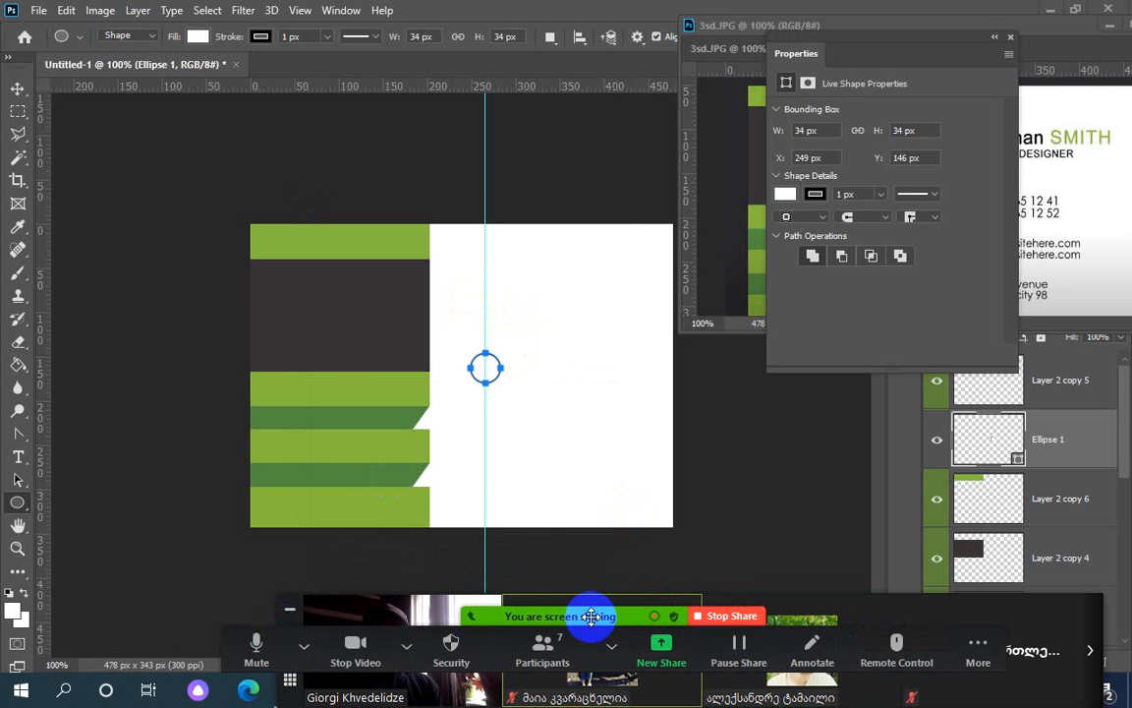
Mute a noisy meeting participant, close the participants list, and return to the card
{"action": "mouse_move", "coordinate": [584, 272]}
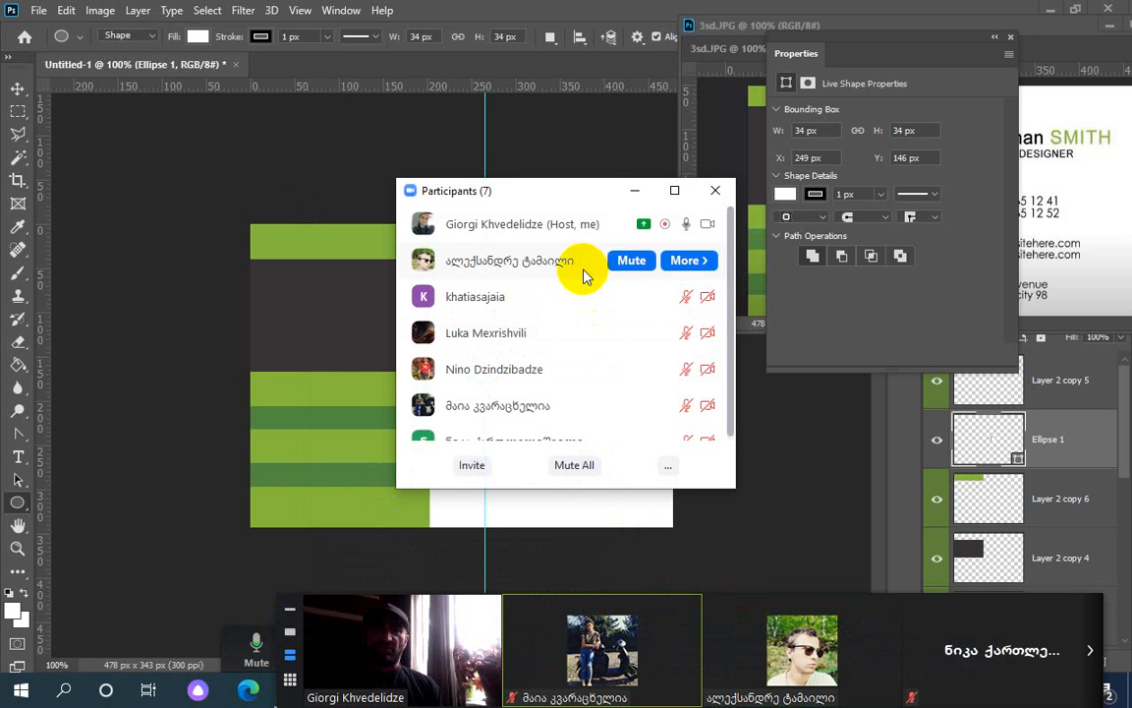
{"action": "left_click", "coordinate": [629, 262]}
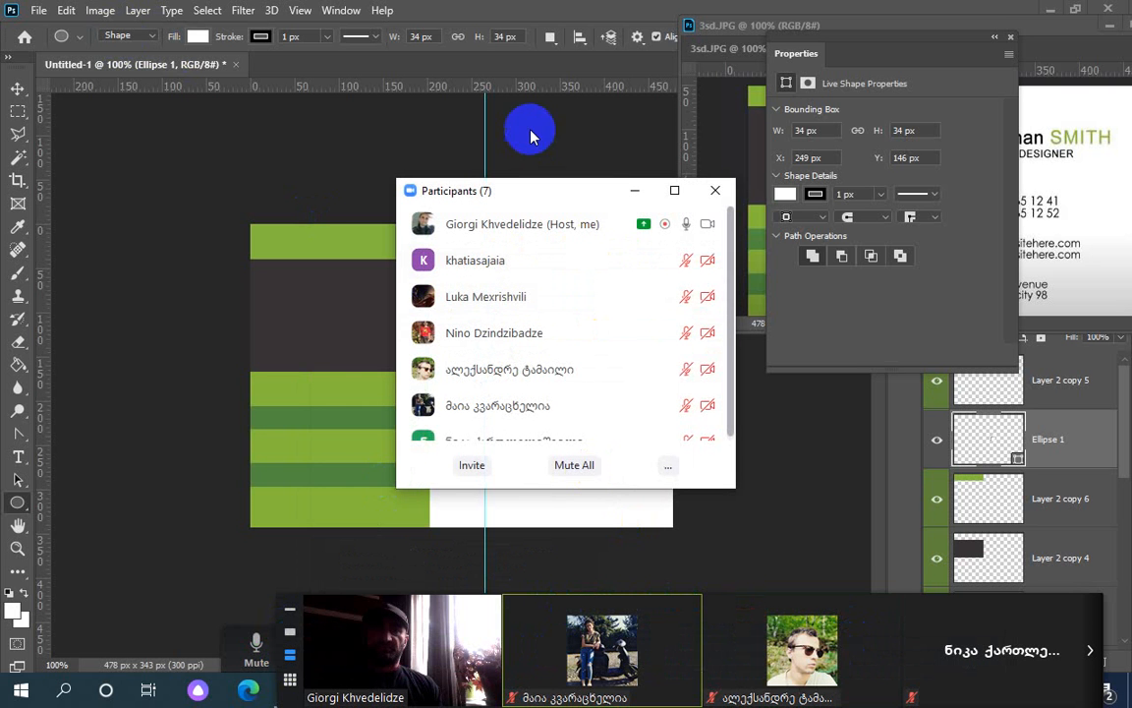
{"action": "left_click", "coordinate": [641, 193]}
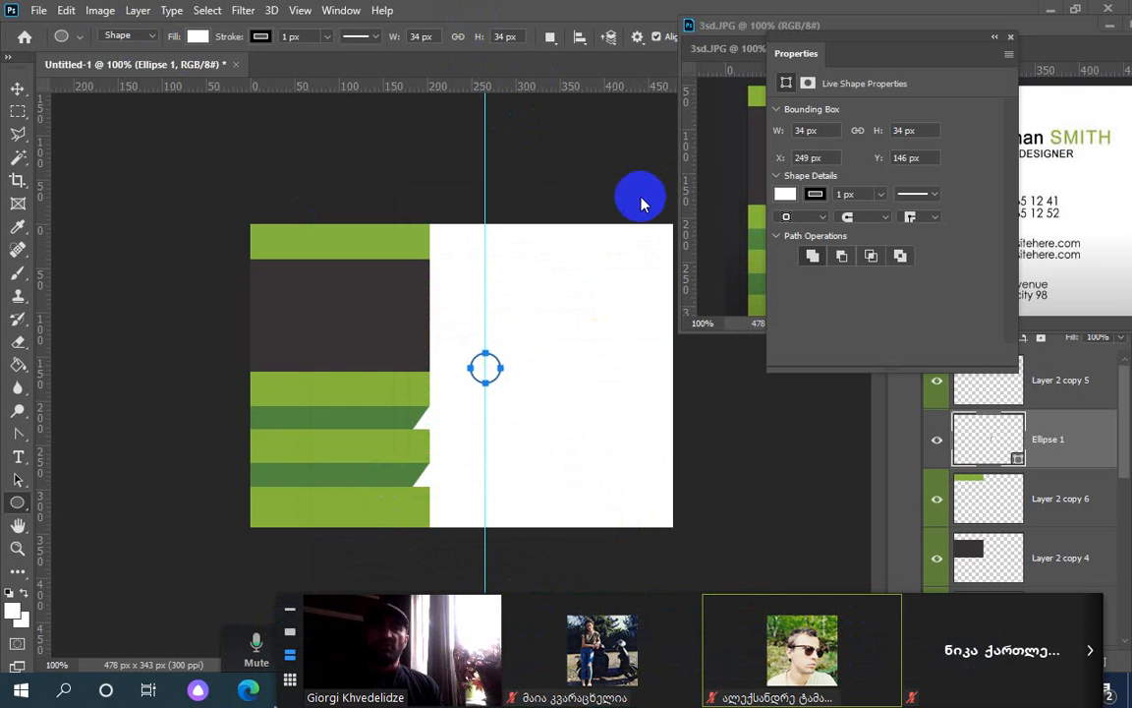
{"action": "left_click", "coordinate": [488, 367]}
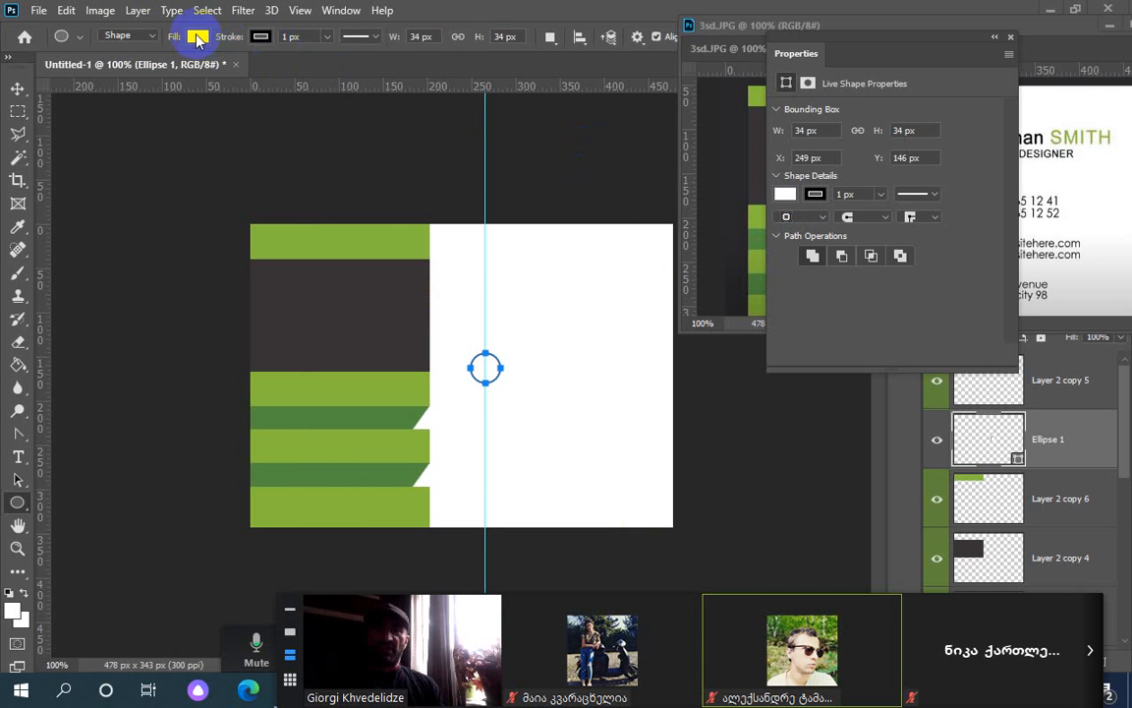
Fill Ellipse 1 solid black, sampled from the reference card's phone icon in the Color Picker
{"action": "left_click", "coordinate": [789, 195]}
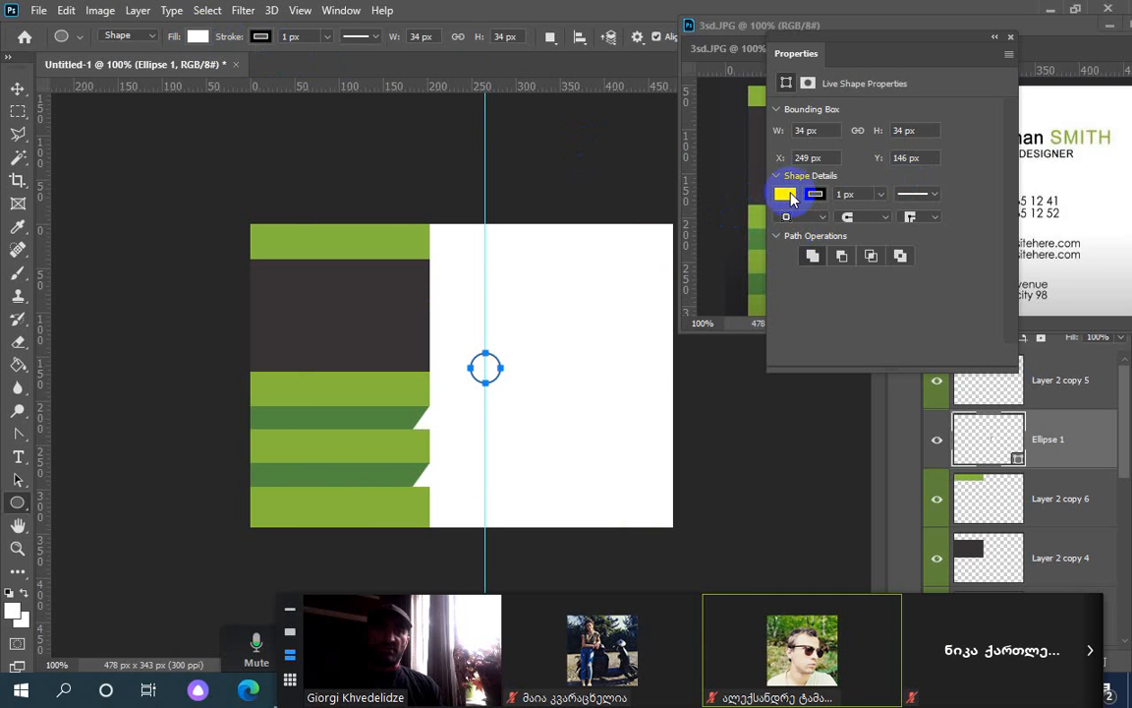
{"action": "left_click_drag", "start_coordinate": [859, 48], "coordinate": [611, 57]}
{"action": "left_click", "coordinate": [537, 208]}
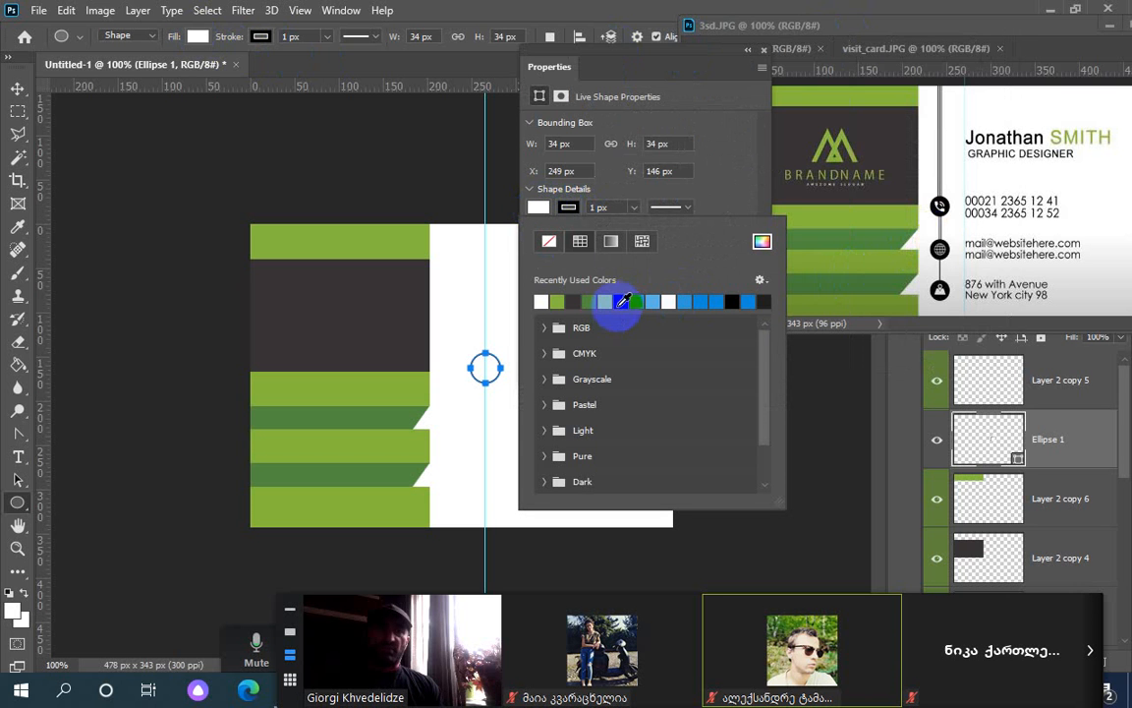
{"action": "left_click", "coordinate": [938, 248]}
{"action": "left_click", "coordinate": [762, 242]}
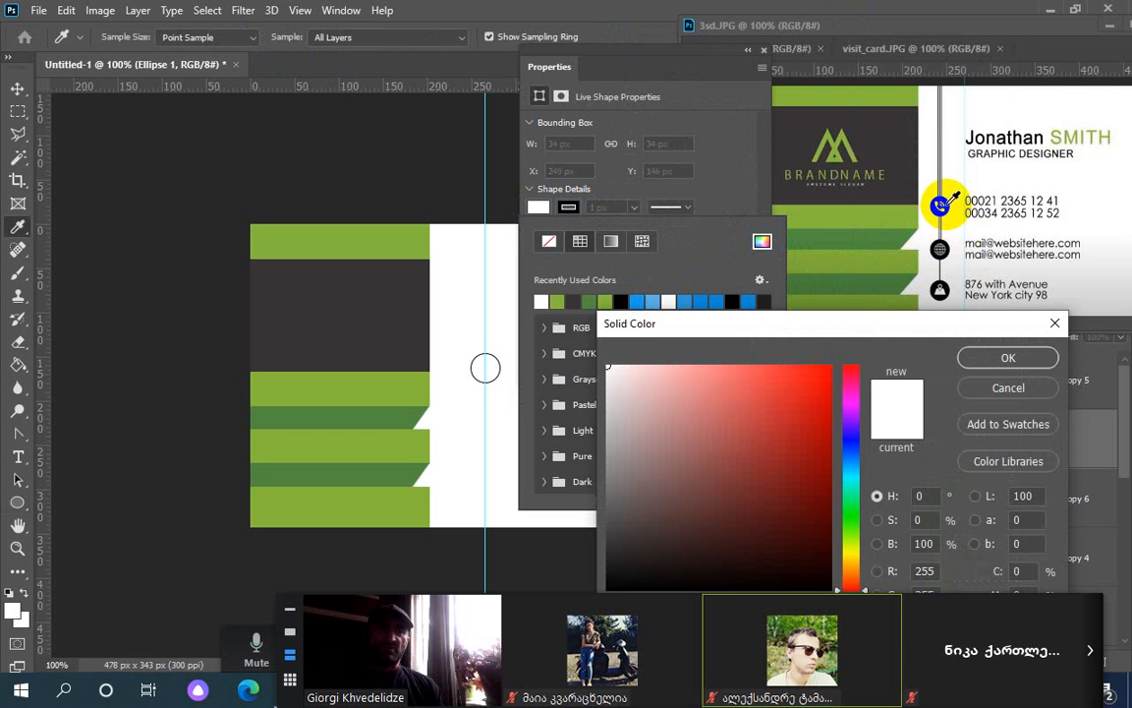
{"action": "left_click", "coordinate": [941, 204]}
{"action": "left_click", "coordinate": [935, 331]}
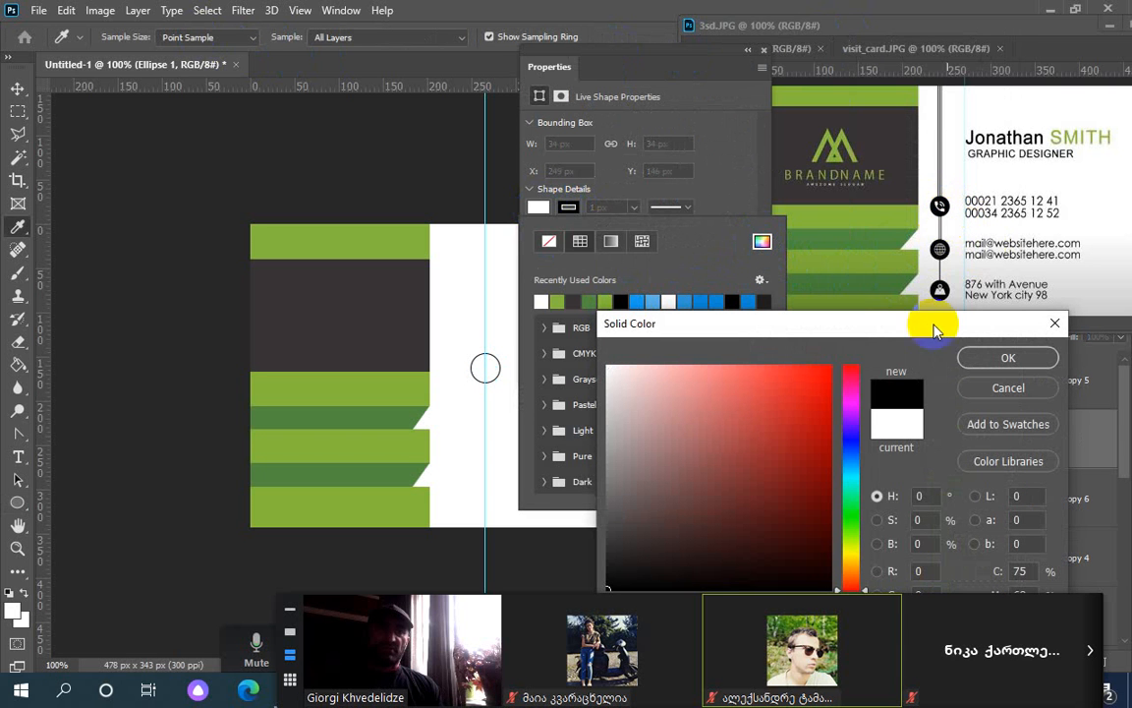
{"action": "left_click", "coordinate": [1004, 364]}
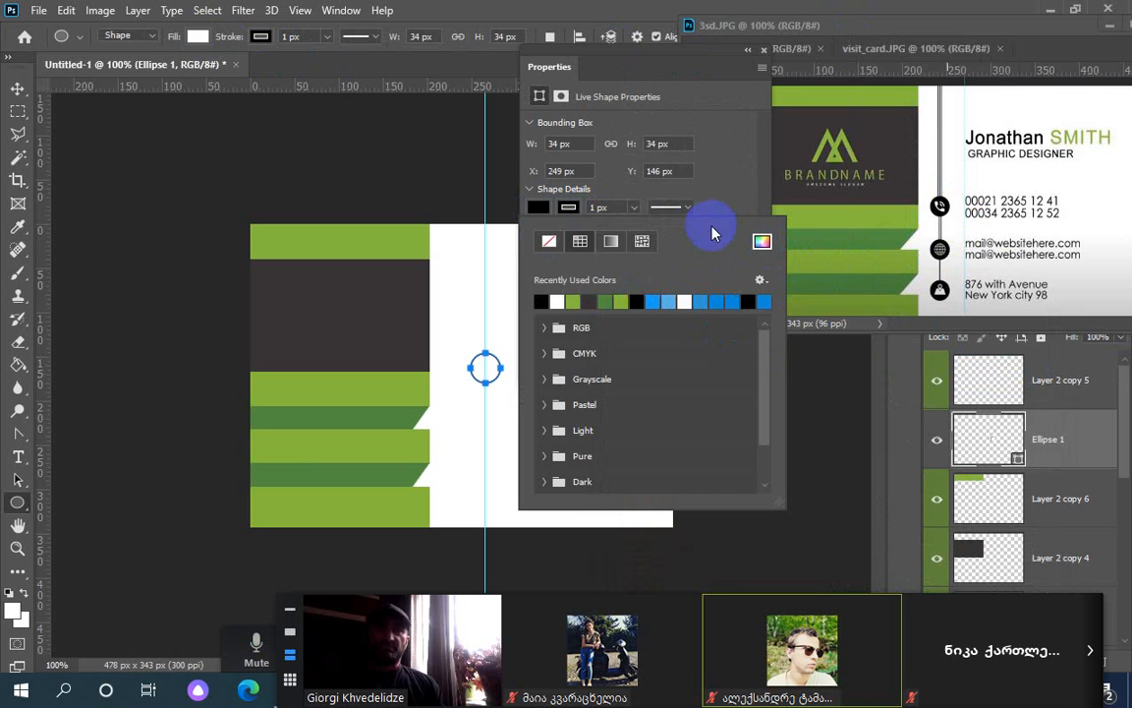
{"action": "left_click", "coordinate": [537, 209]}
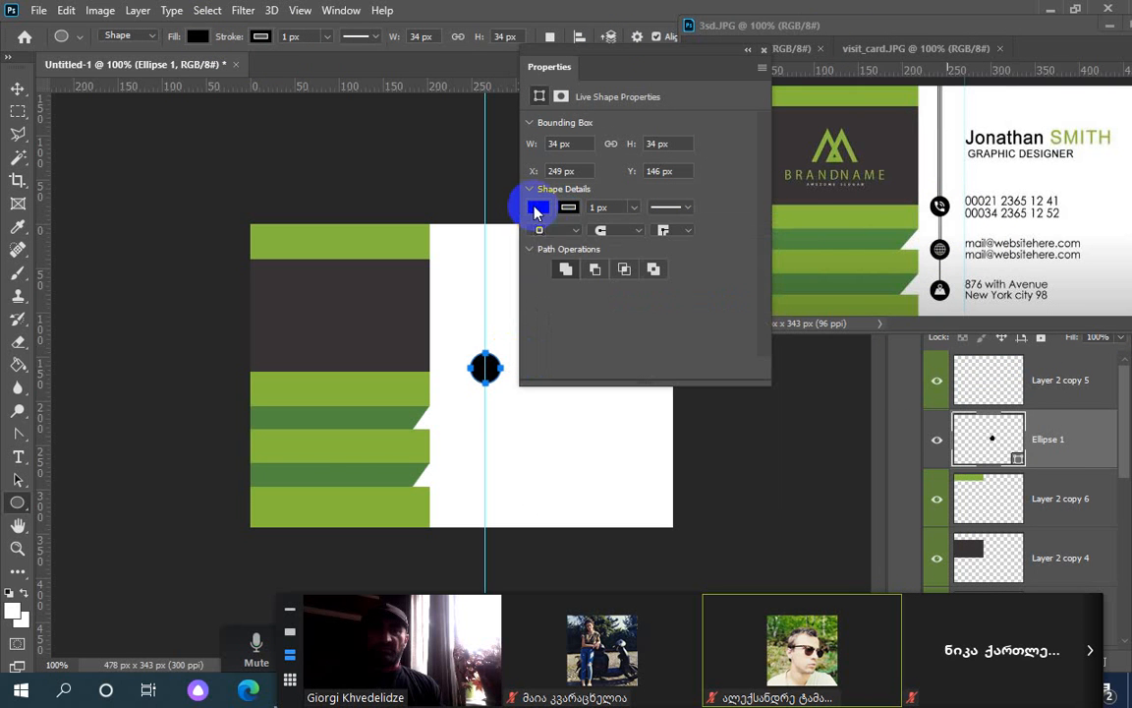
{"action": "left_click", "coordinate": [748, 50]}
{"action": "left_click", "coordinate": [17, 89]}
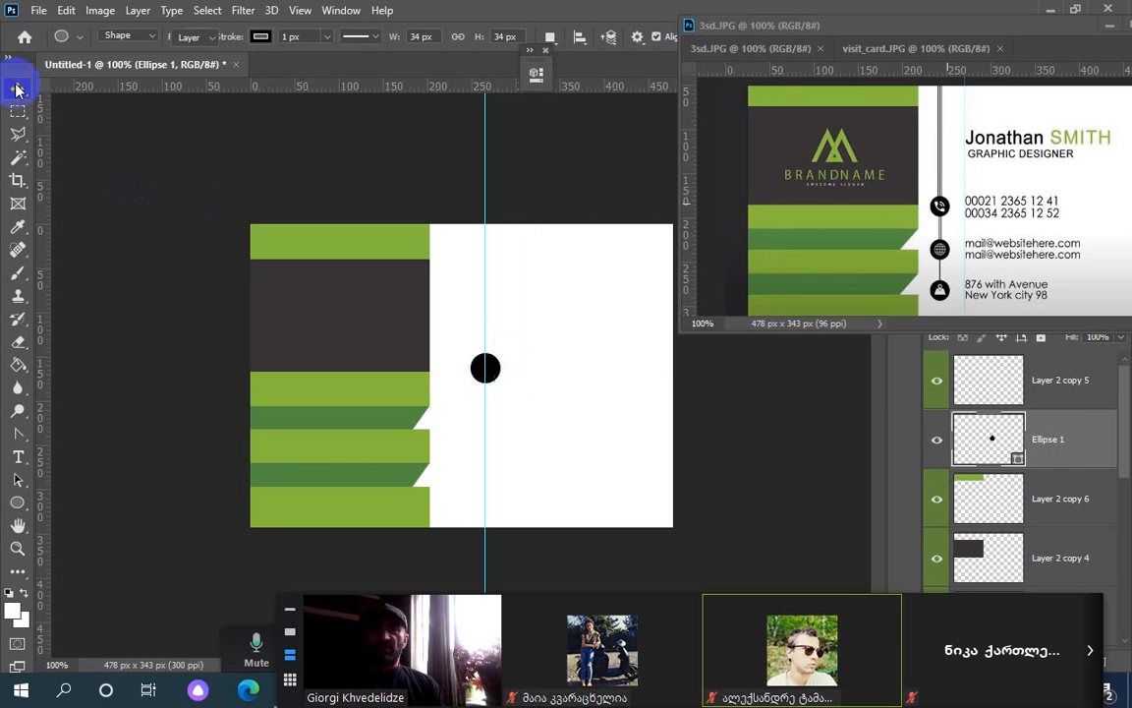
Select the black circle and set its stroke colour to green
{"action": "left_click", "coordinate": [484, 367]}
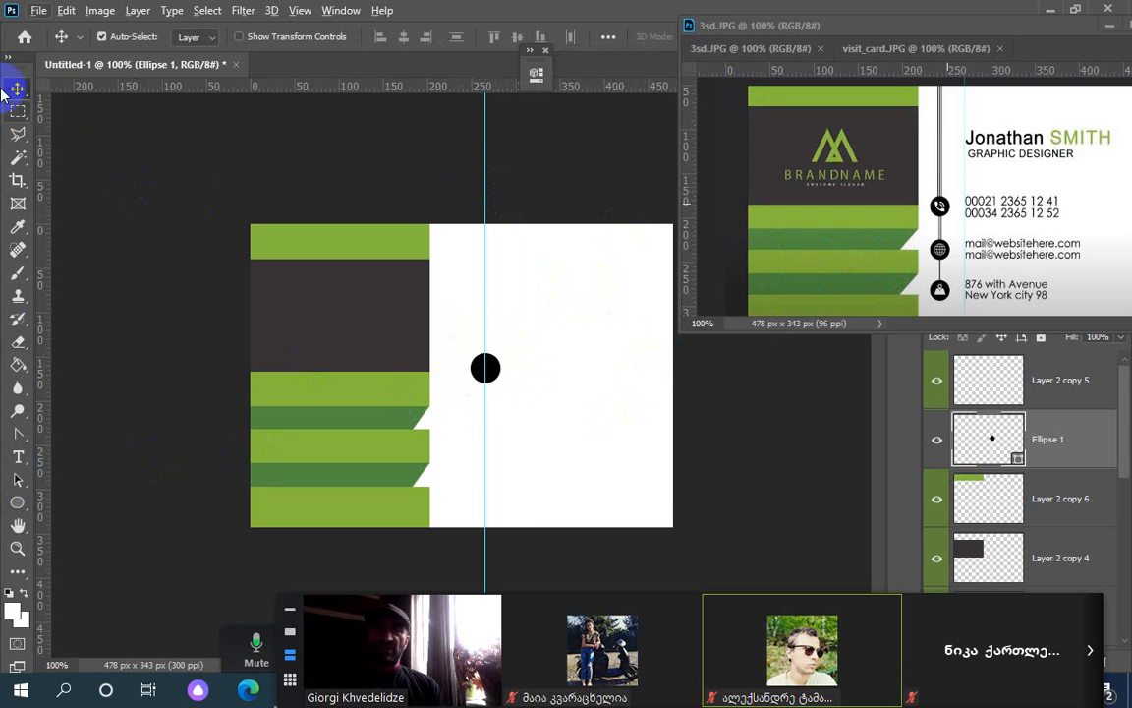
{"action": "left_click", "coordinate": [17, 481]}
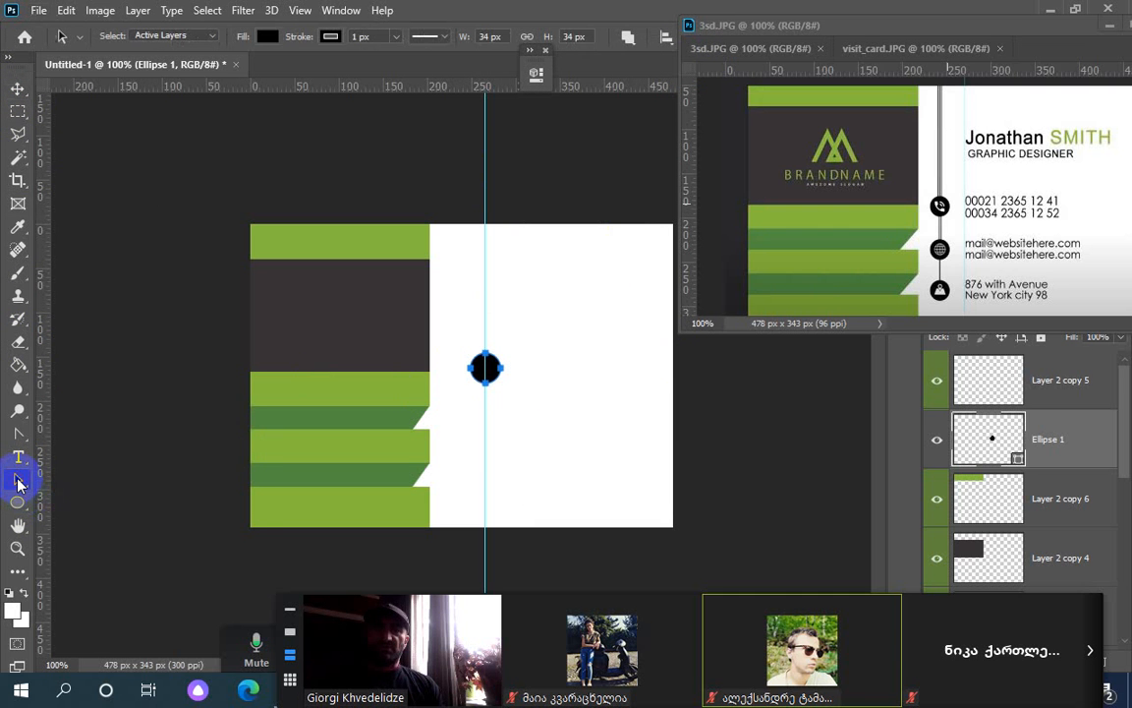
{"action": "left_click", "coordinate": [331, 38]}
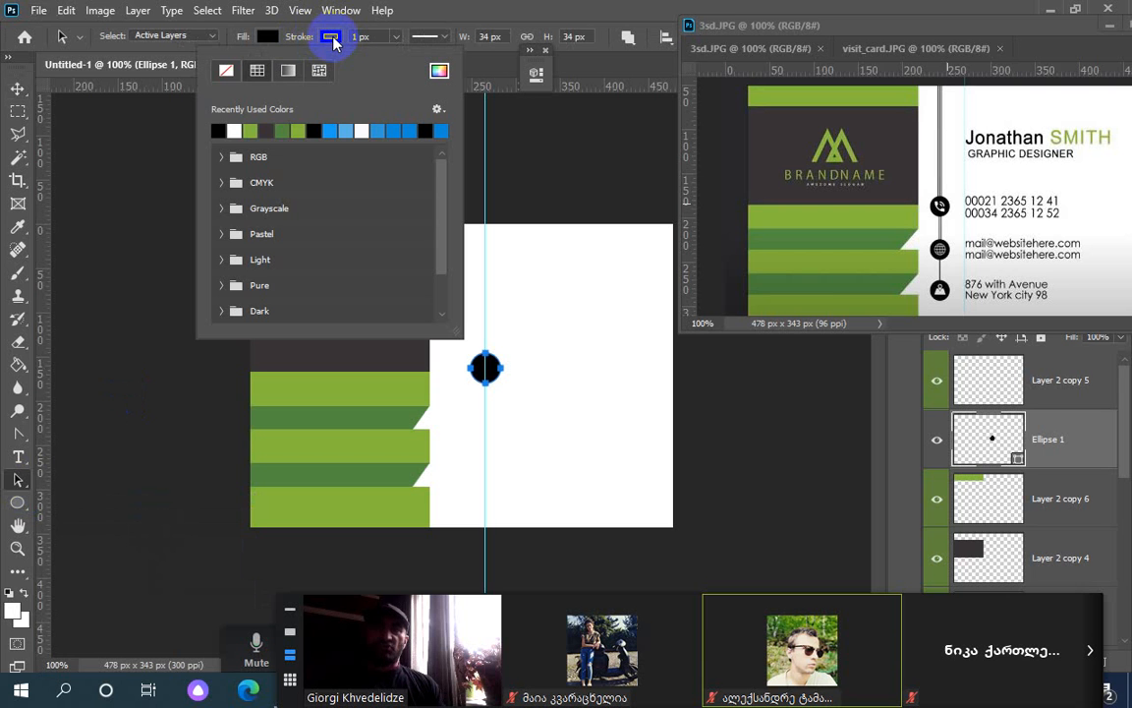
{"action": "left_click", "coordinate": [288, 131]}
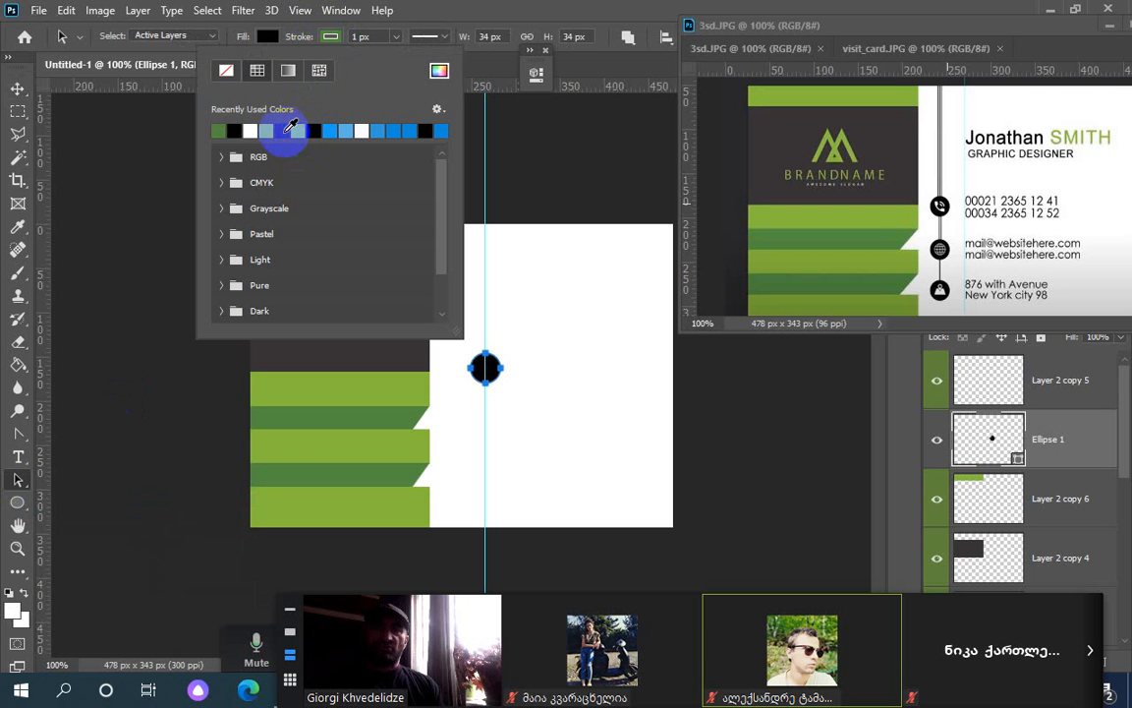
{"action": "left_click", "coordinate": [440, 15]}
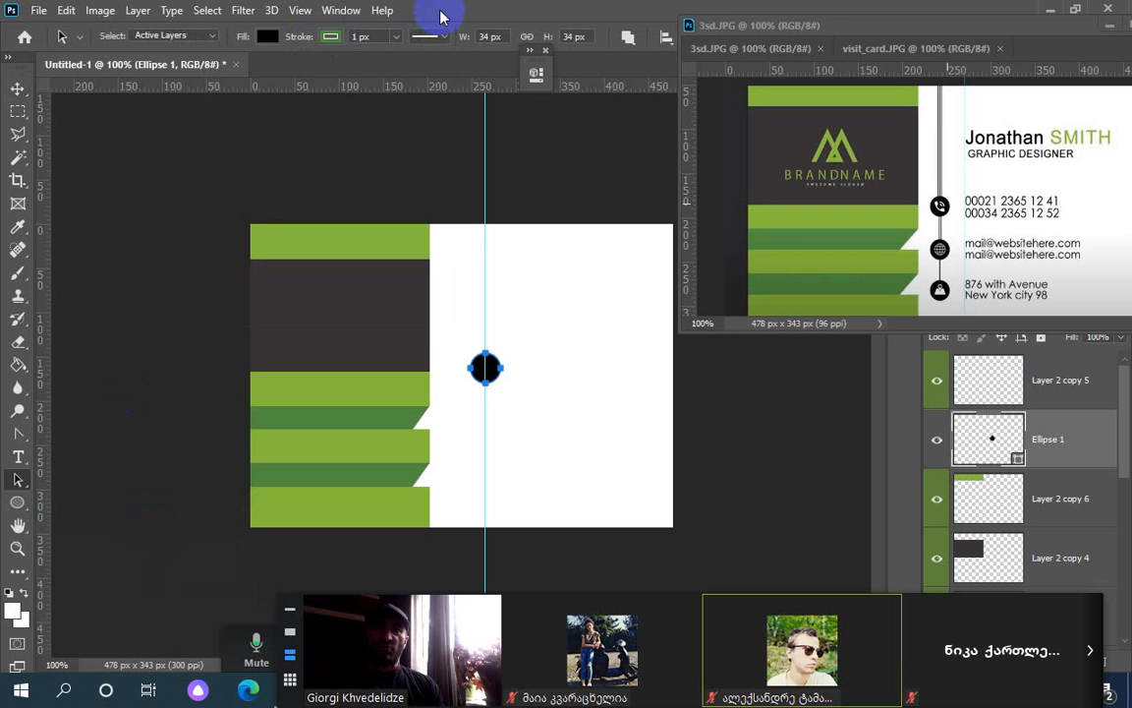
Thin the green outline to a 3 px stroke, deselecting to check it, and admit a waiting participant
{"action": "left_click", "coordinate": [18, 88]}
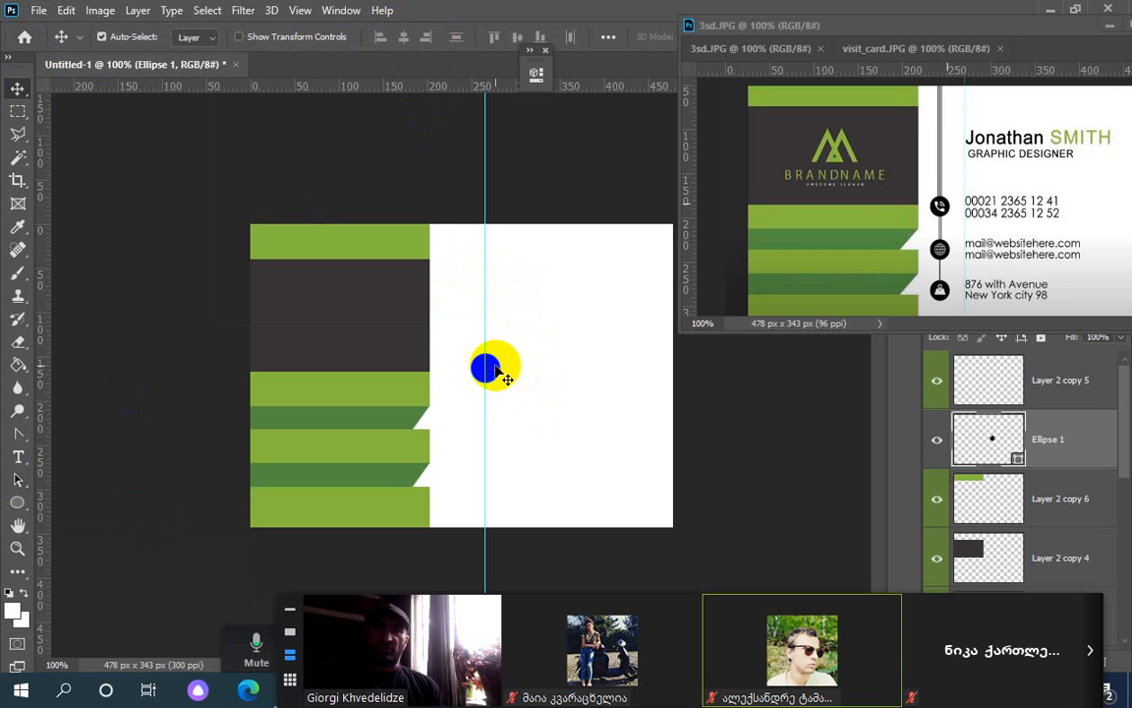
{"action": "left_click", "coordinate": [19, 503]}
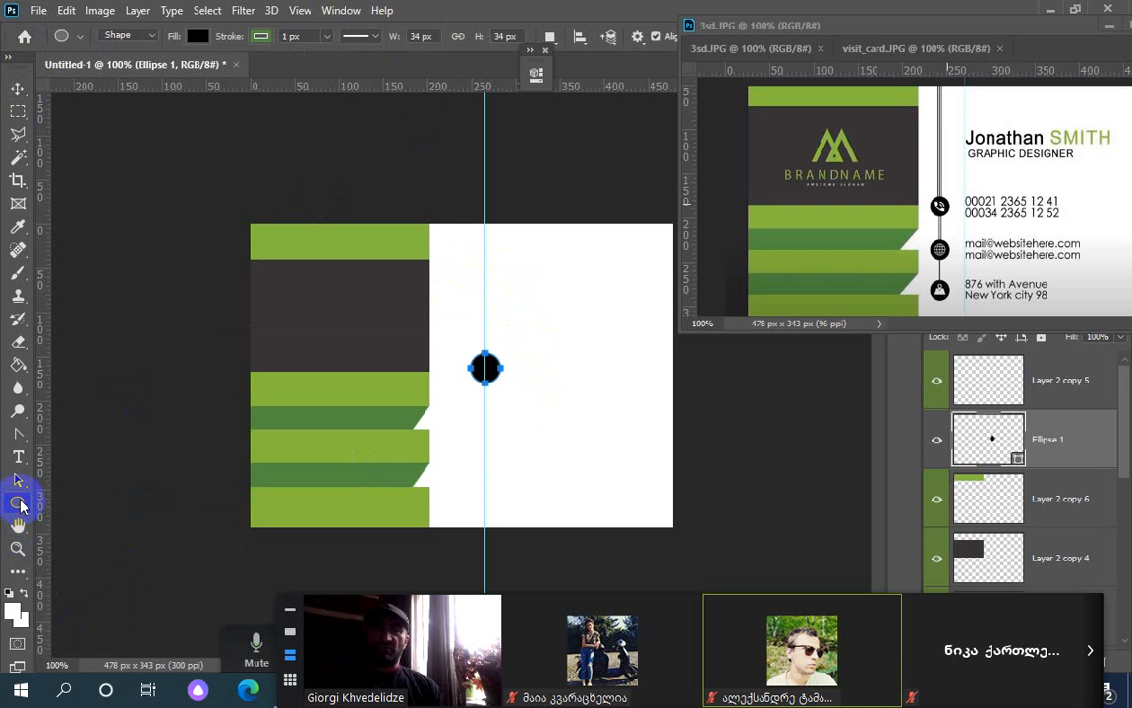
{"action": "left_click", "coordinate": [18, 481]}
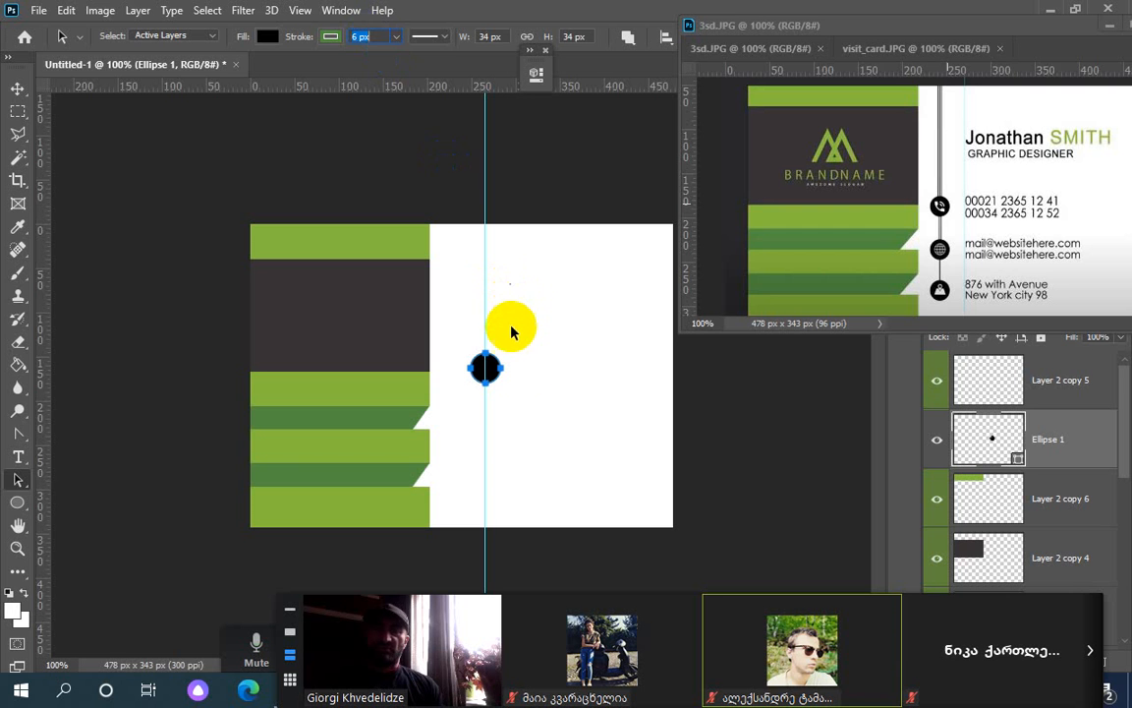
{"action": "left_click", "coordinate": [185, 112]}
{"action": "left_click", "coordinate": [17, 89]}
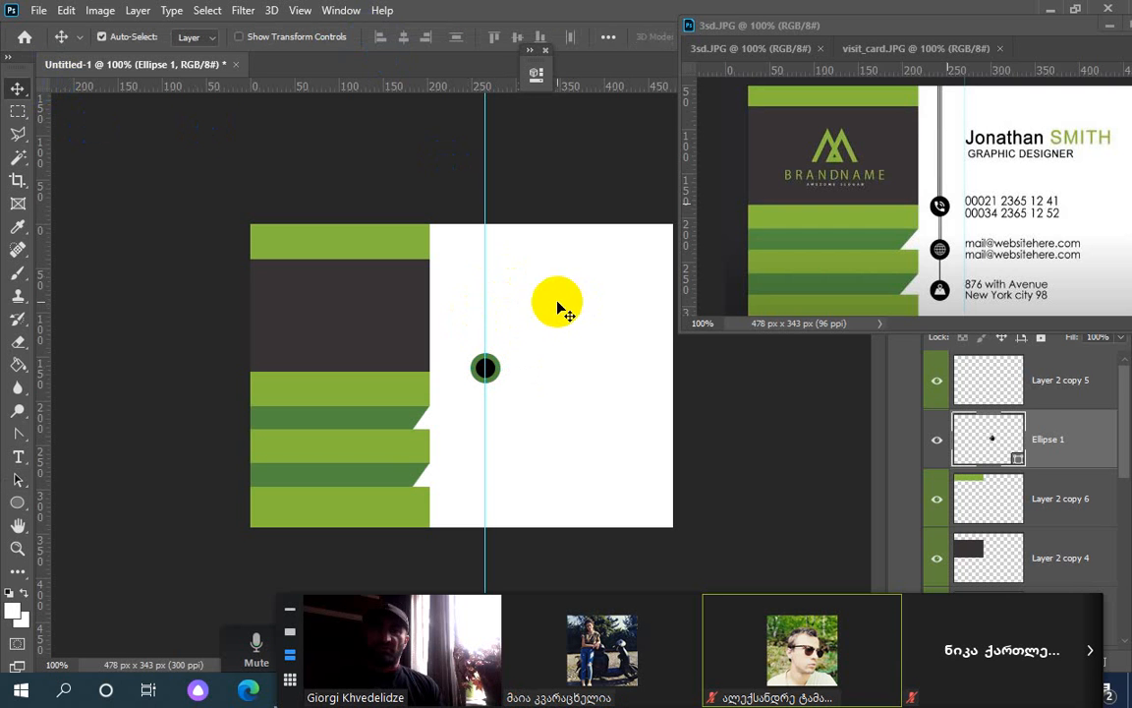
{"action": "left_click", "coordinate": [18, 479]}
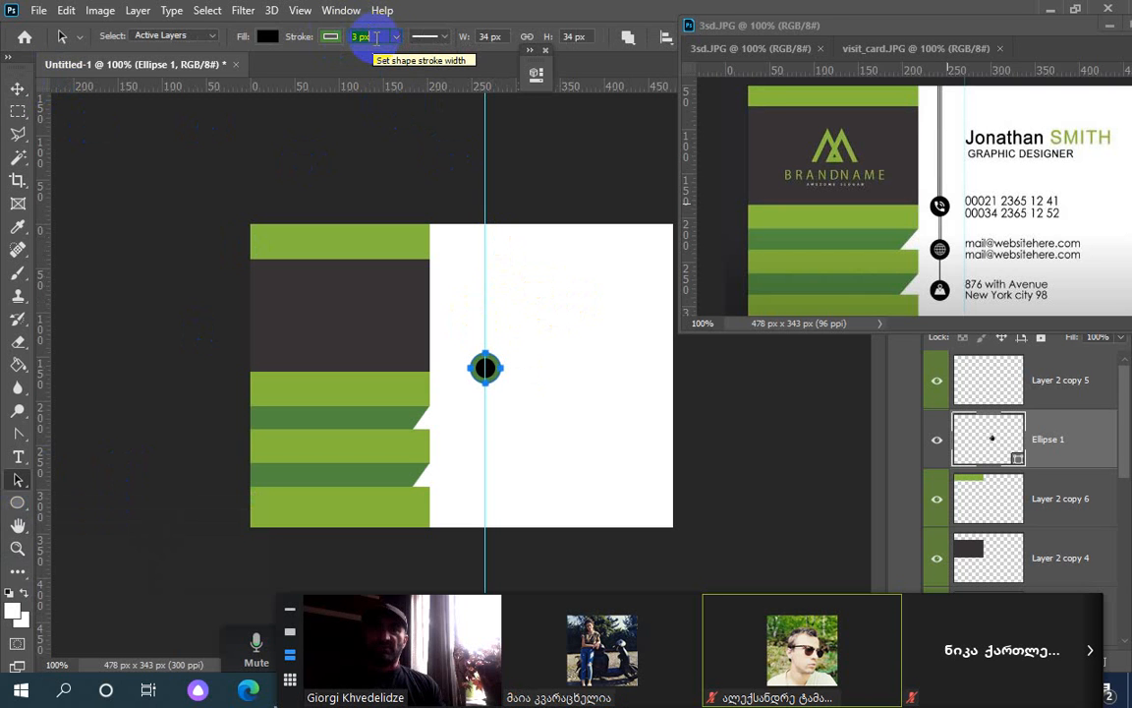
{"action": "left_click", "coordinate": [612, 102]}
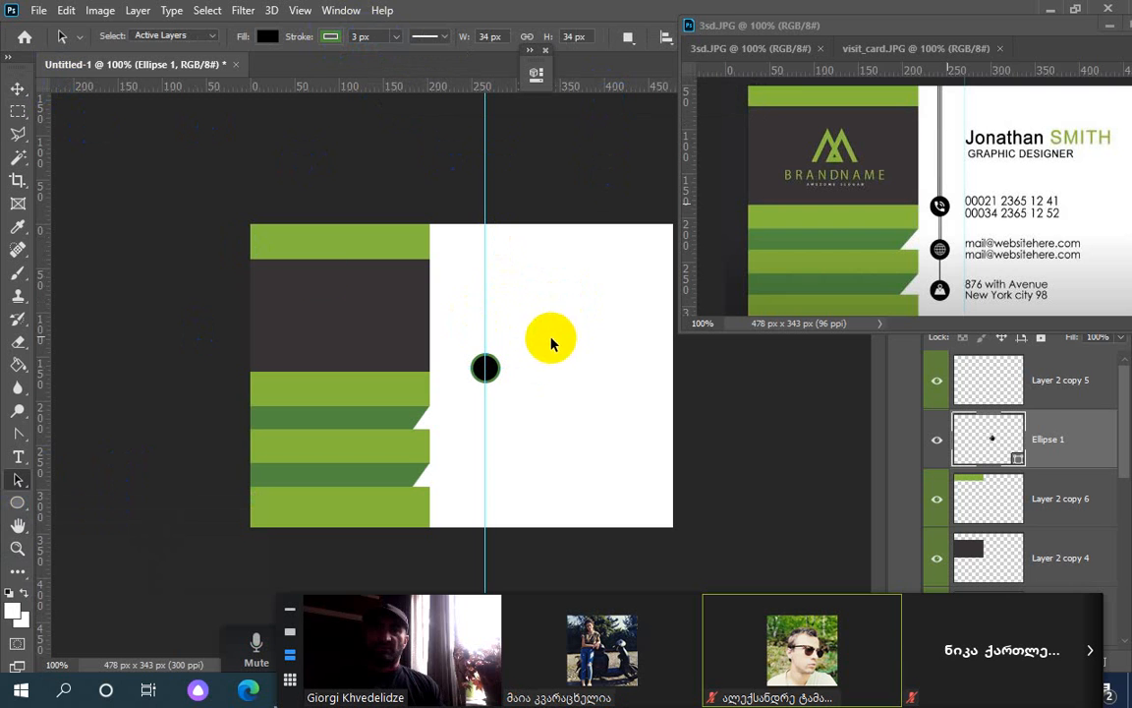
{"action": "left_click", "coordinate": [184, 236]}
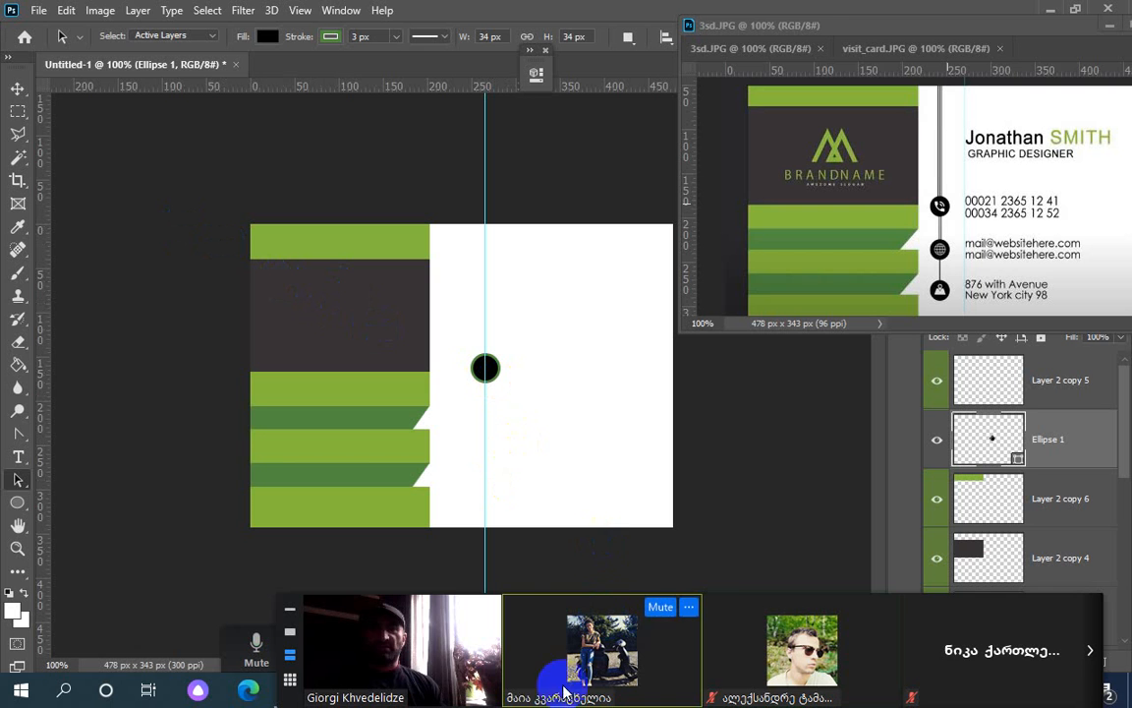
Open the meeting's participant list, mute two participants, and minimize the window
{"action": "left_click_drag", "start_coordinate": [721, 603], "coordinate": [720, 680]}
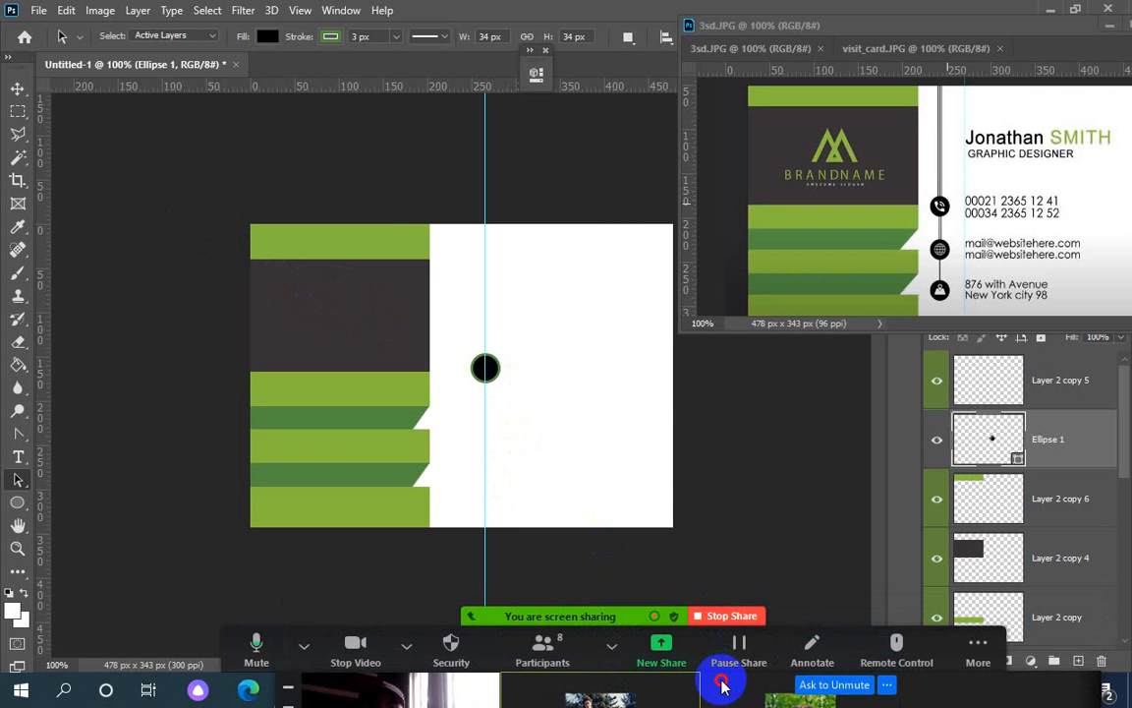
{"action": "left_click", "coordinate": [542, 649]}
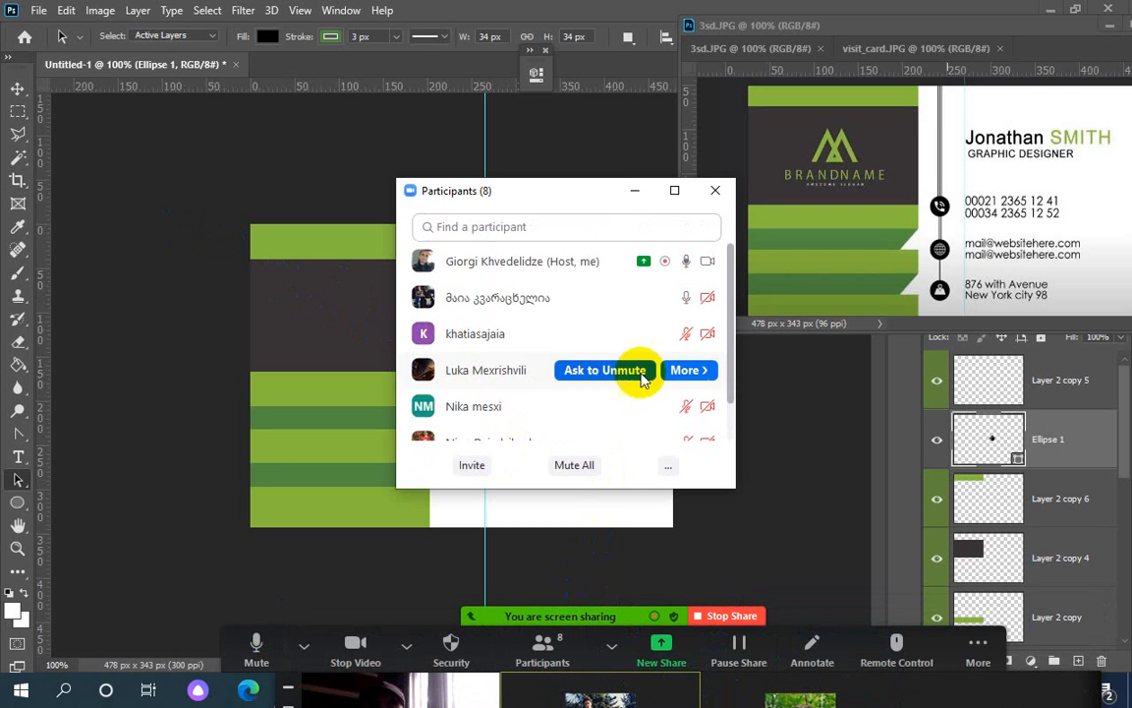
{"action": "left_click", "coordinate": [630, 299]}
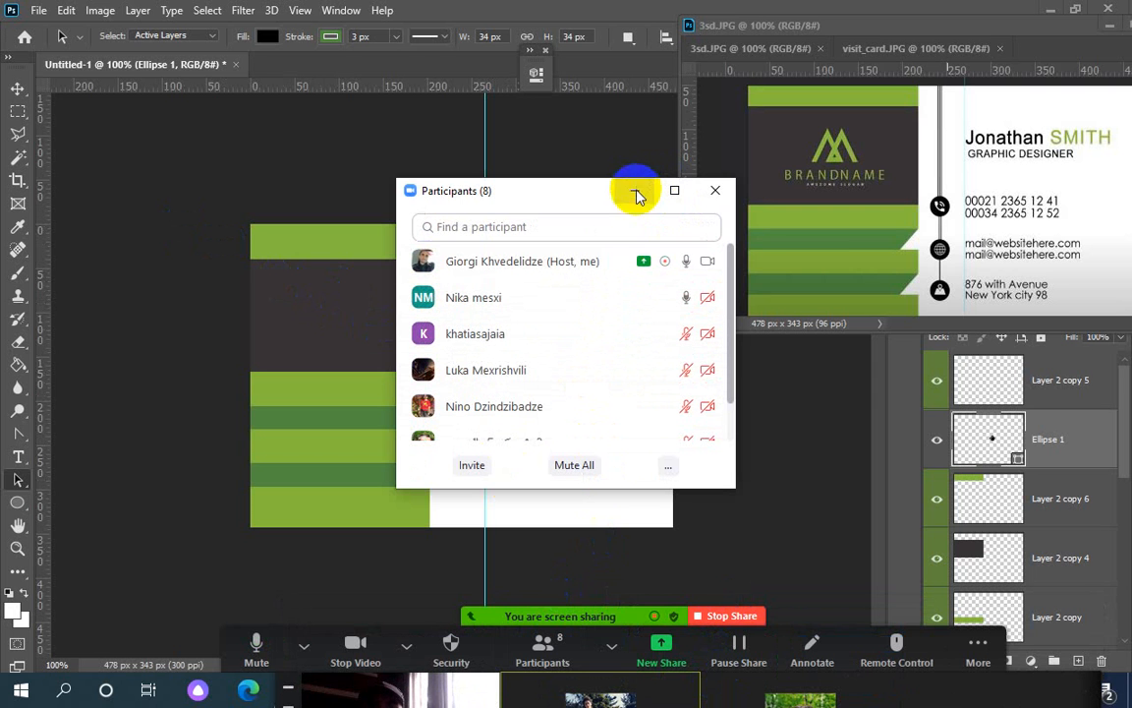
{"action": "mouse_move", "coordinate": [579, 298]}
{"action": "left_click", "coordinate": [629, 298]}
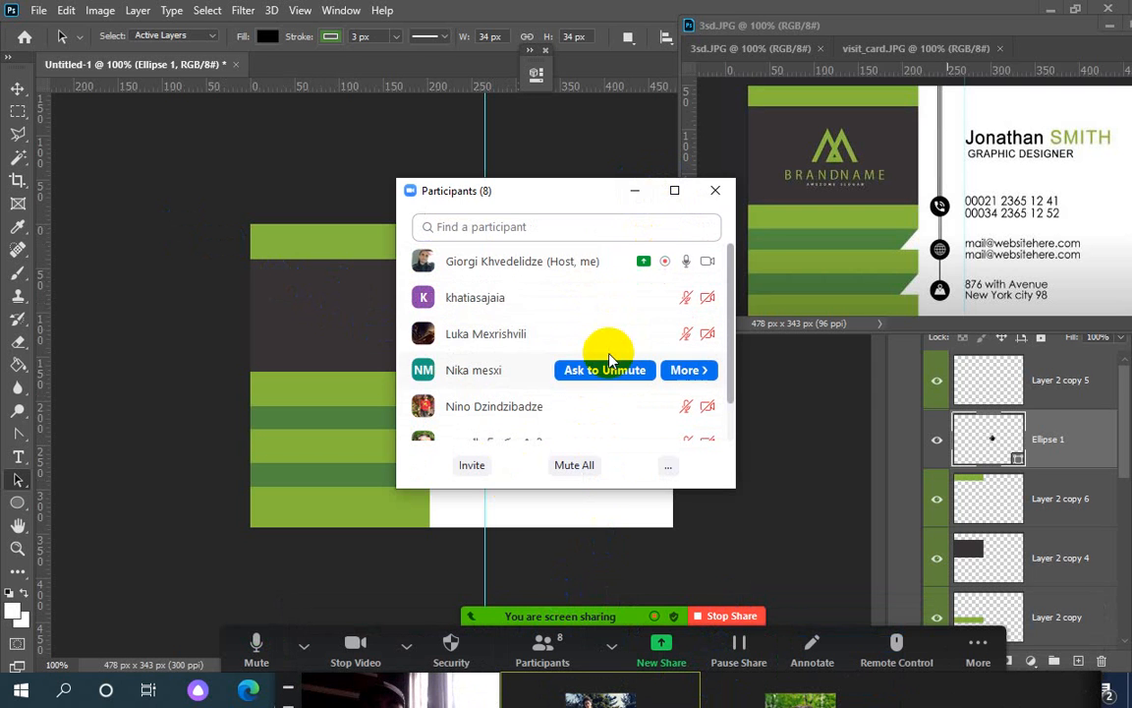
{"action": "left_click", "coordinate": [634, 191]}
Compare with the reference card, toggle Ellipse 1's visibility, and open its layer options
{"action": "left_click", "coordinate": [487, 370]}
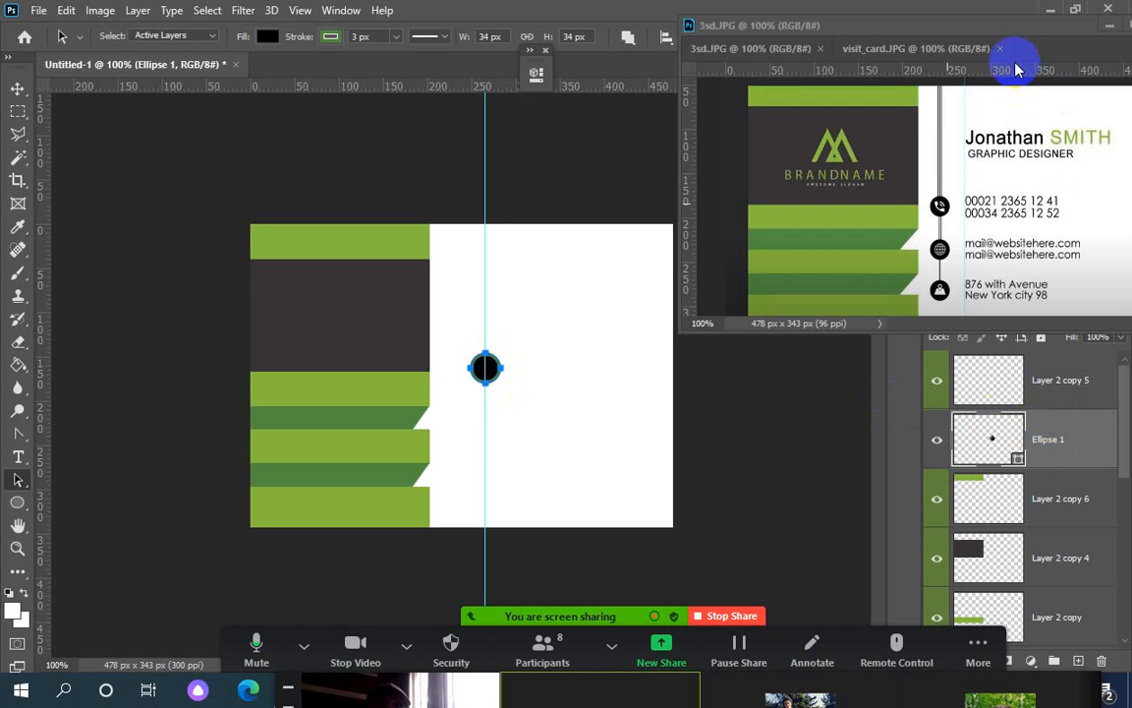
{"action": "left_click_drag", "start_coordinate": [1031, 49], "coordinate": [1011, 47]}
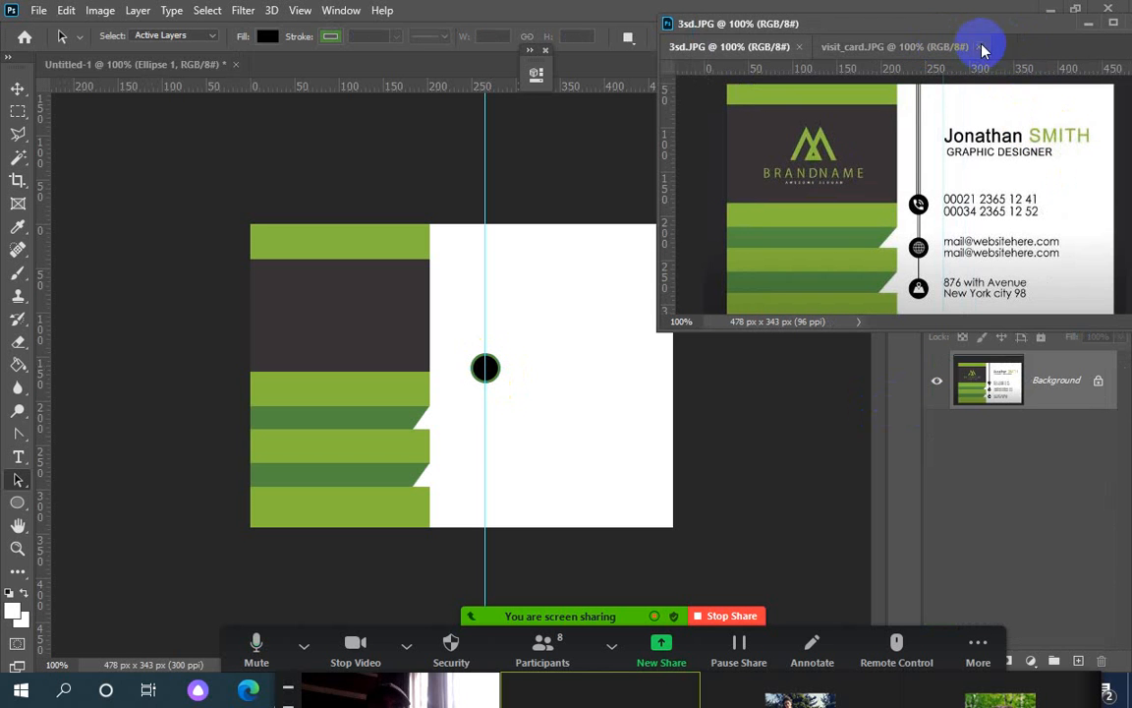
{"action": "left_click", "coordinate": [496, 365]}
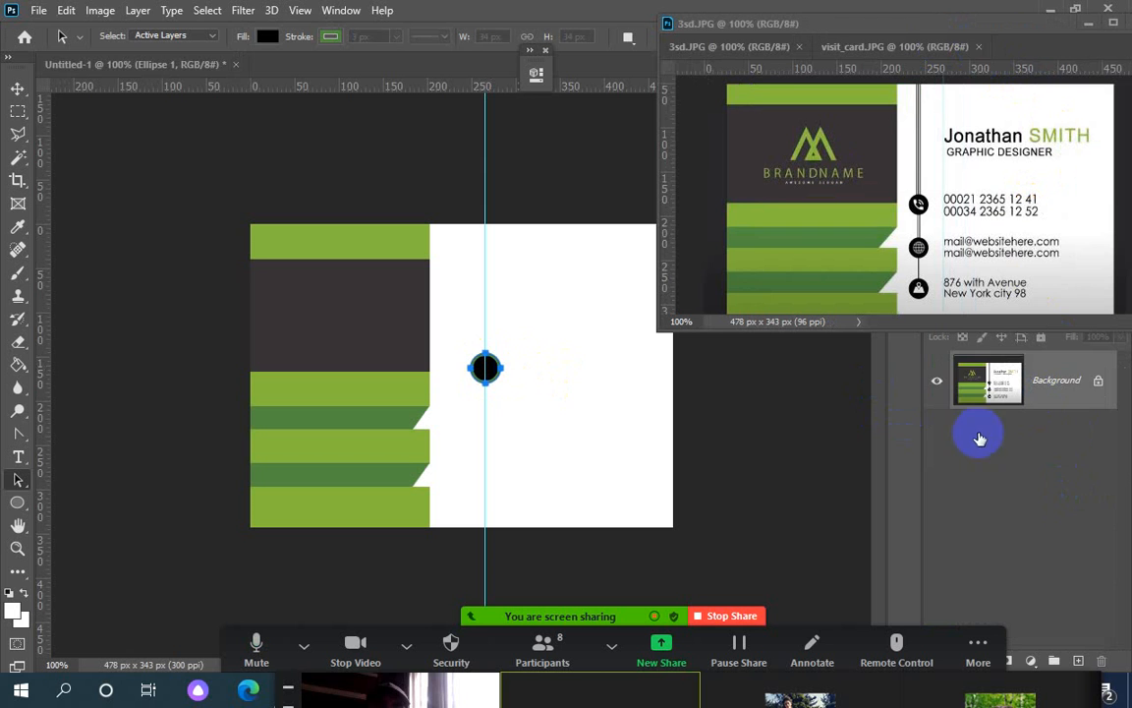
{"action": "left_click", "coordinate": [936, 444]}
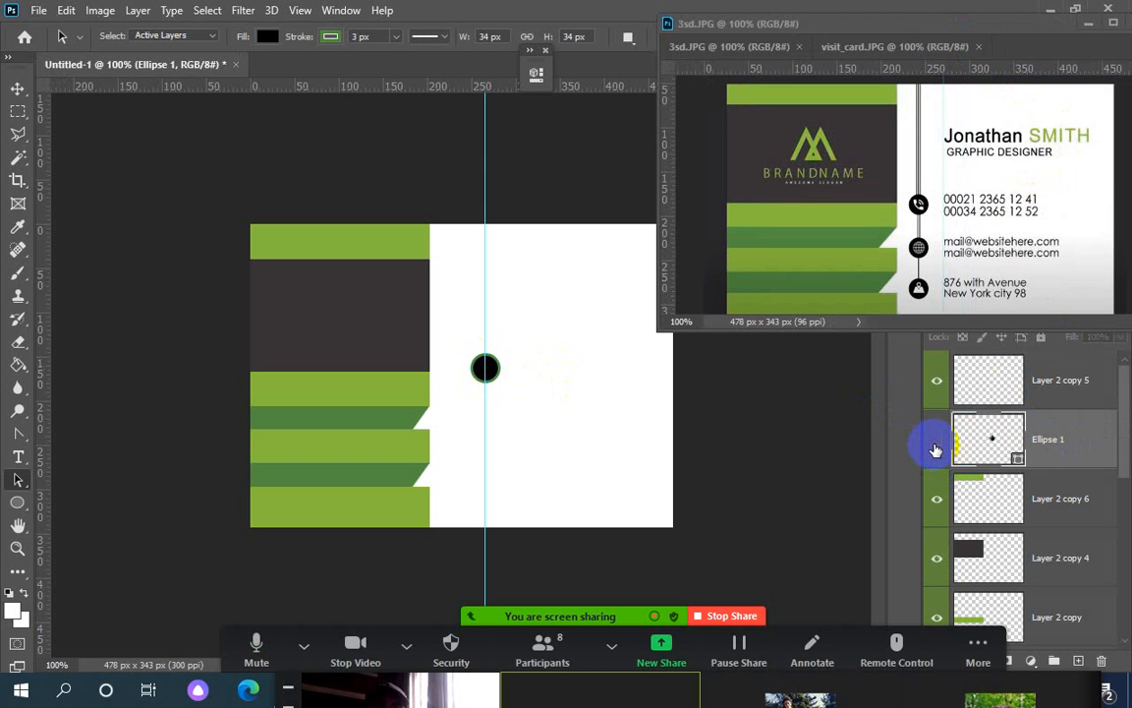
{"action": "left_click", "coordinate": [935, 448]}
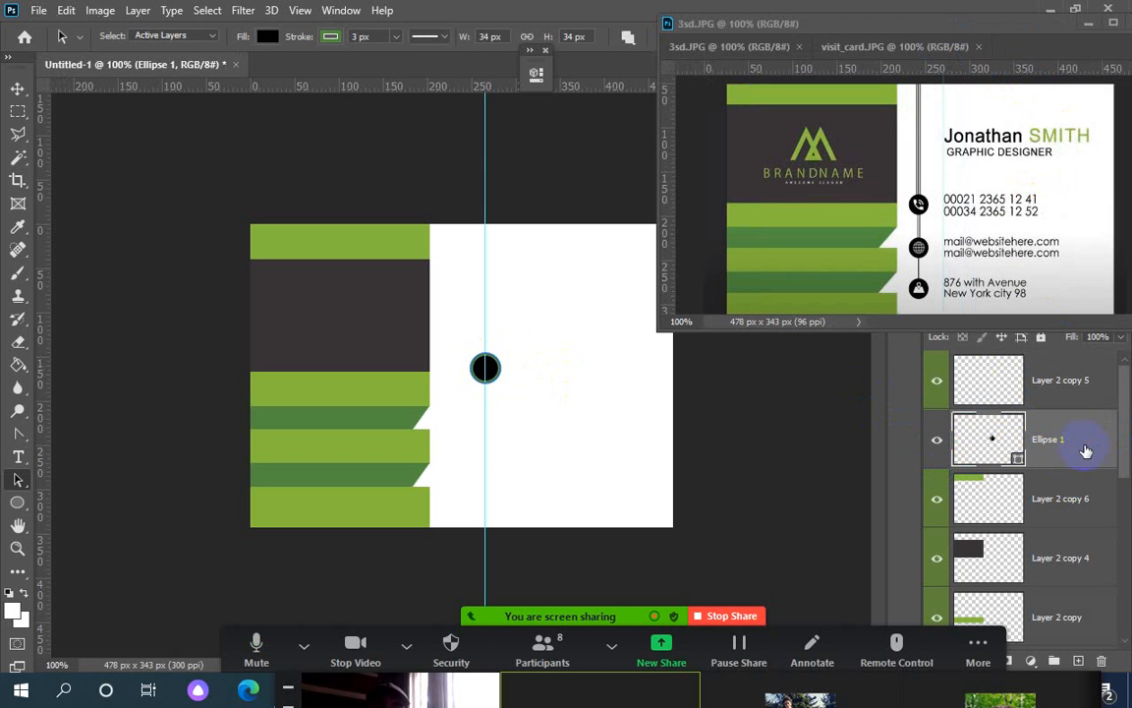
{"action": "right_click", "coordinate": [1053, 444]}
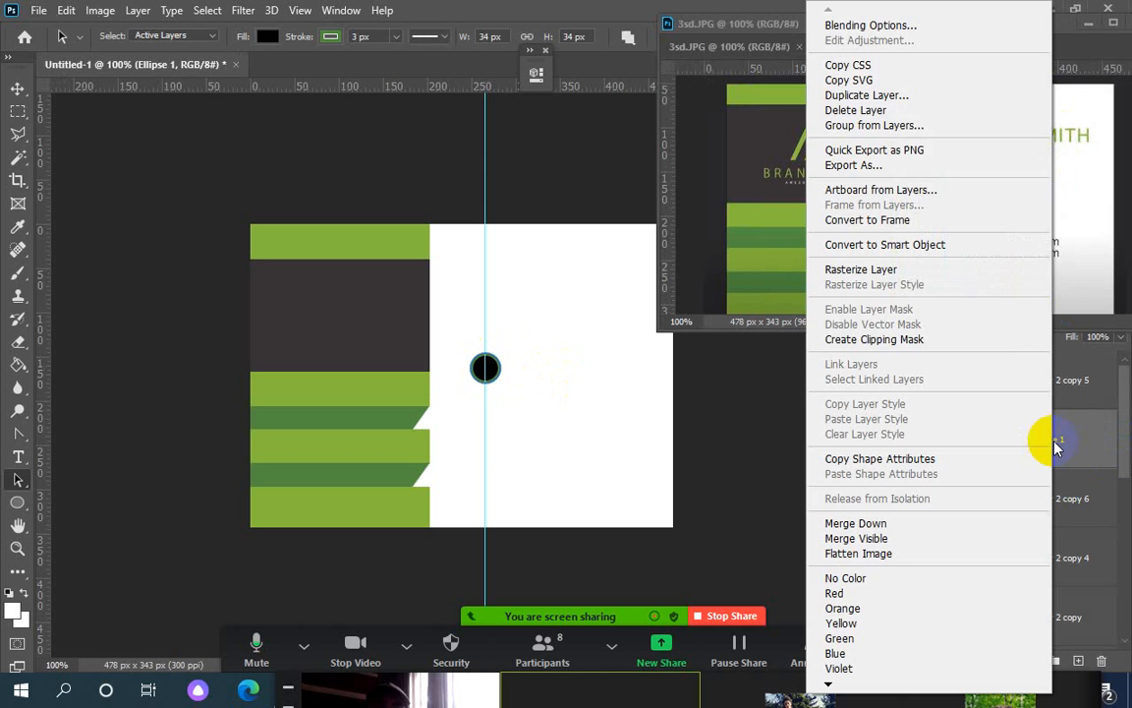
Duplicate Ellipse 1 as Ellipse 1 copy and drag a copy of the circle down the guide
{"action": "left_click", "coordinate": [835, 96]}
{"action": "left_click", "coordinate": [716, 180]}
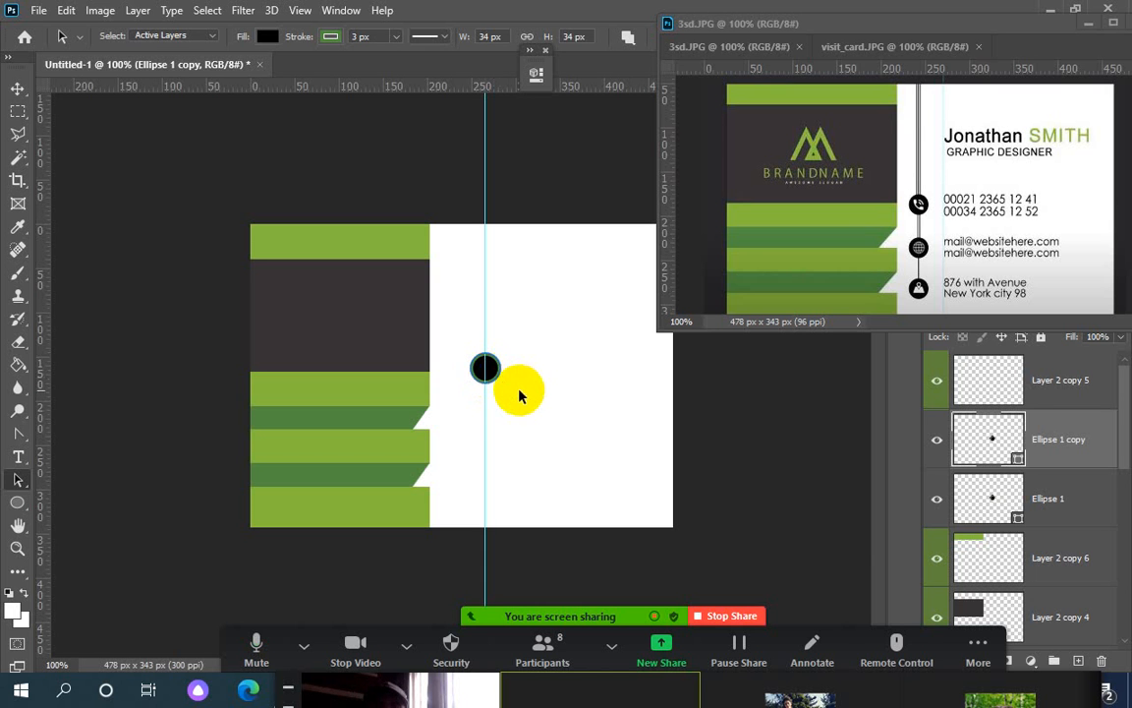
{"action": "left_click", "coordinate": [486, 372]}
{"action": "left_click_drag", "start_coordinate": [488, 378], "coordinate": [487, 410]}
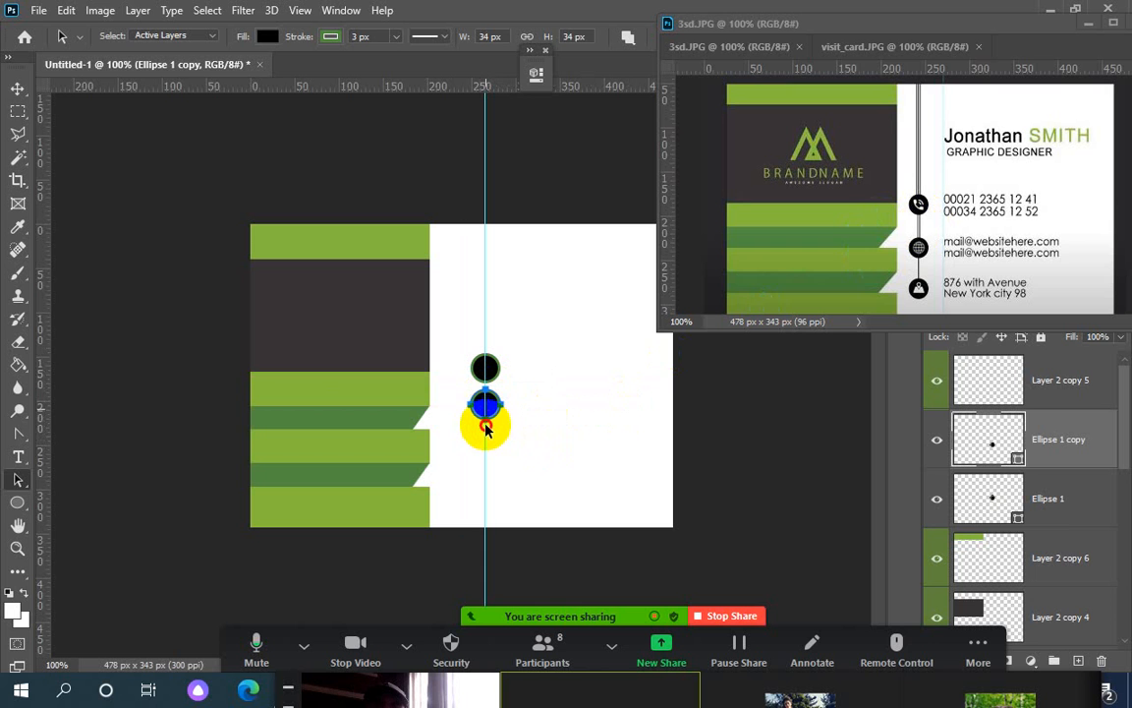
Place a third circle lower on the guide and nudge the middle one up for even spacing
{"action": "left_click_drag", "start_coordinate": [485, 443], "coordinate": [486, 444]}
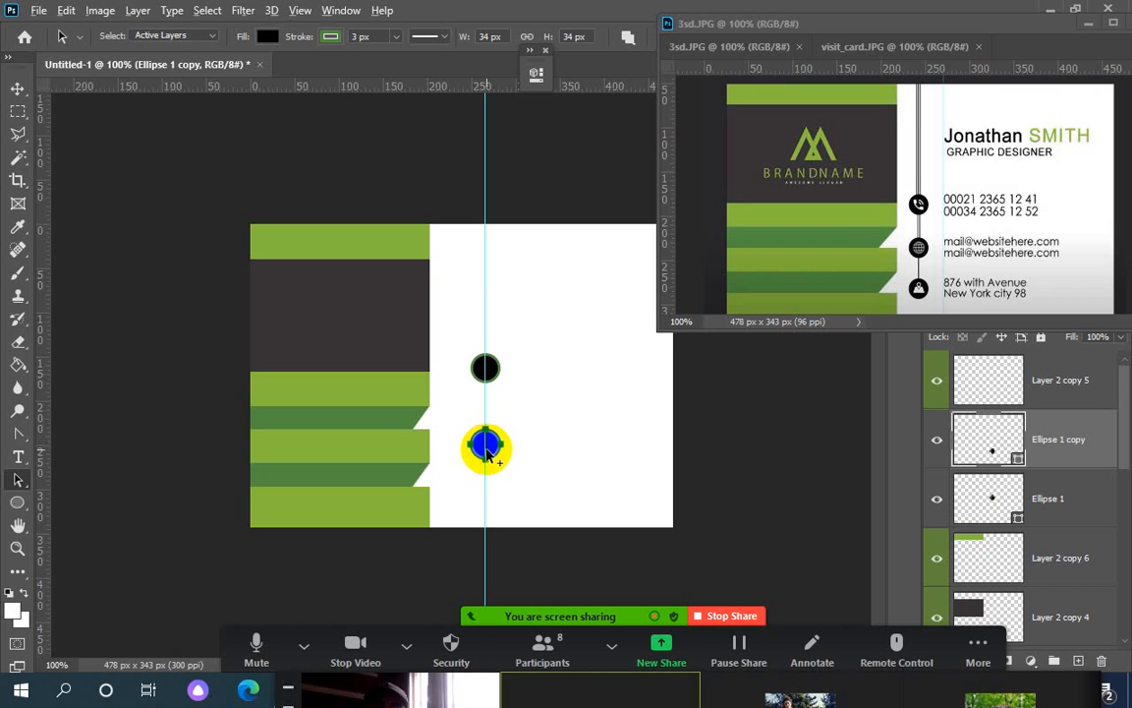
{"action": "left_click_drag", "start_coordinate": [485, 445], "coordinate": [488, 503]}
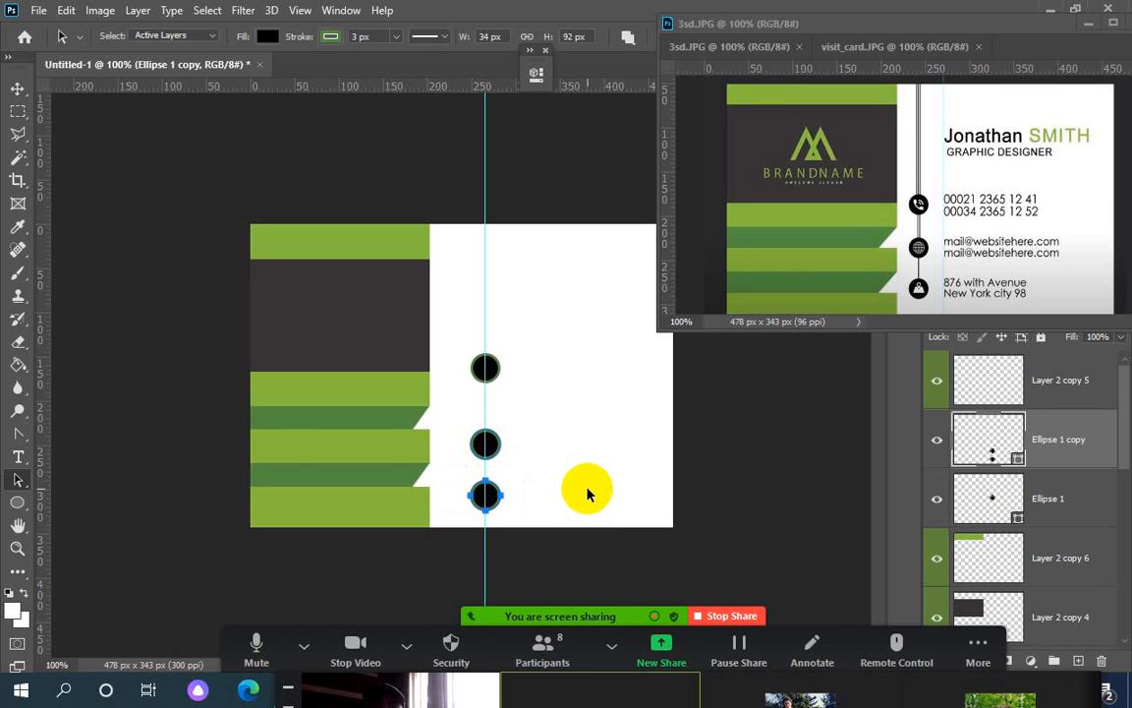
{"action": "left_click", "coordinate": [486, 441]}
{"action": "left_click_drag", "start_coordinate": [487, 437], "coordinate": [487, 431]}
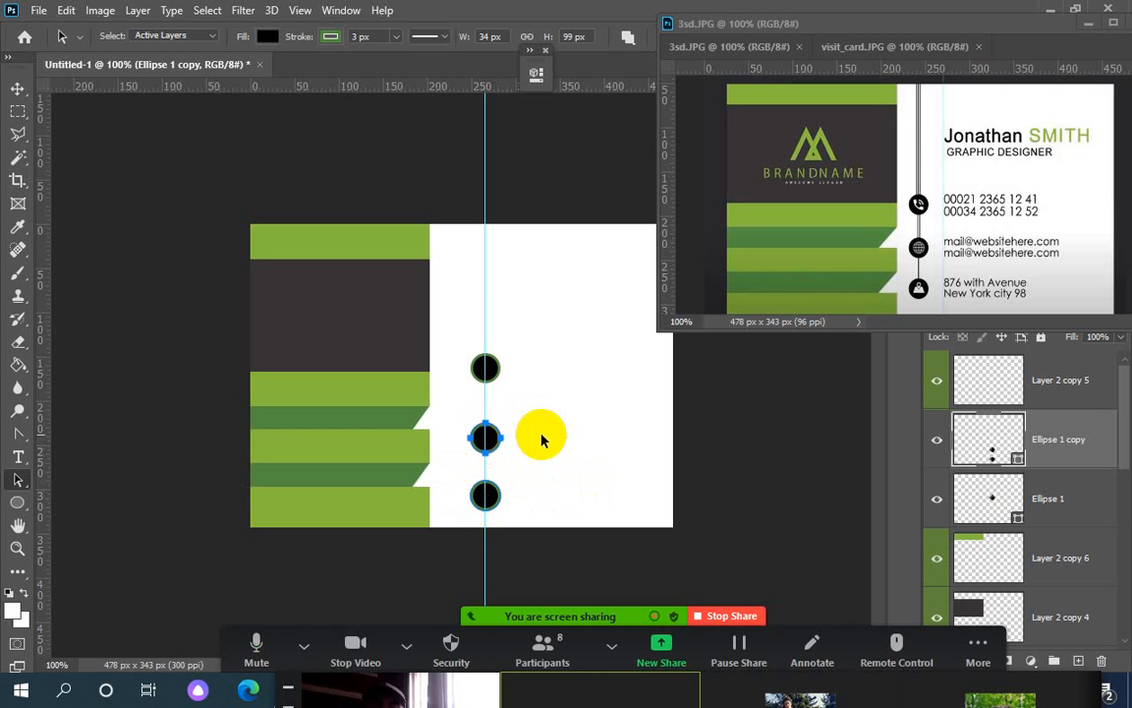
{"action": "left_click", "coordinate": [542, 440]}
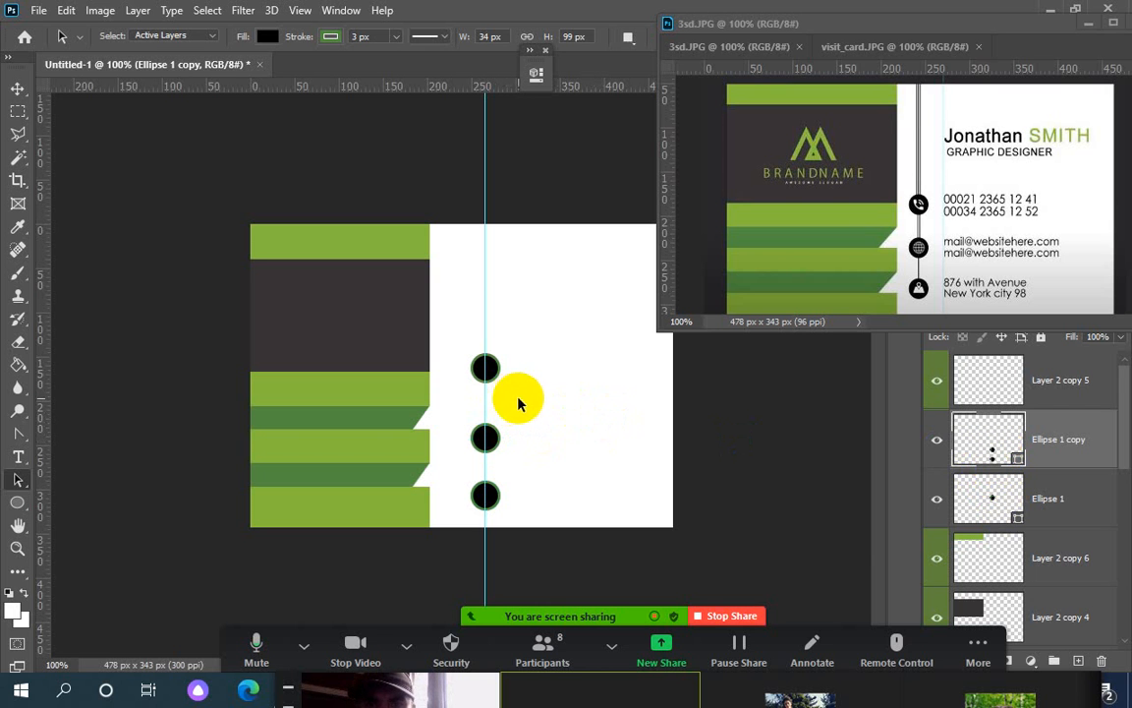
{"action": "left_click", "coordinate": [480, 371]}
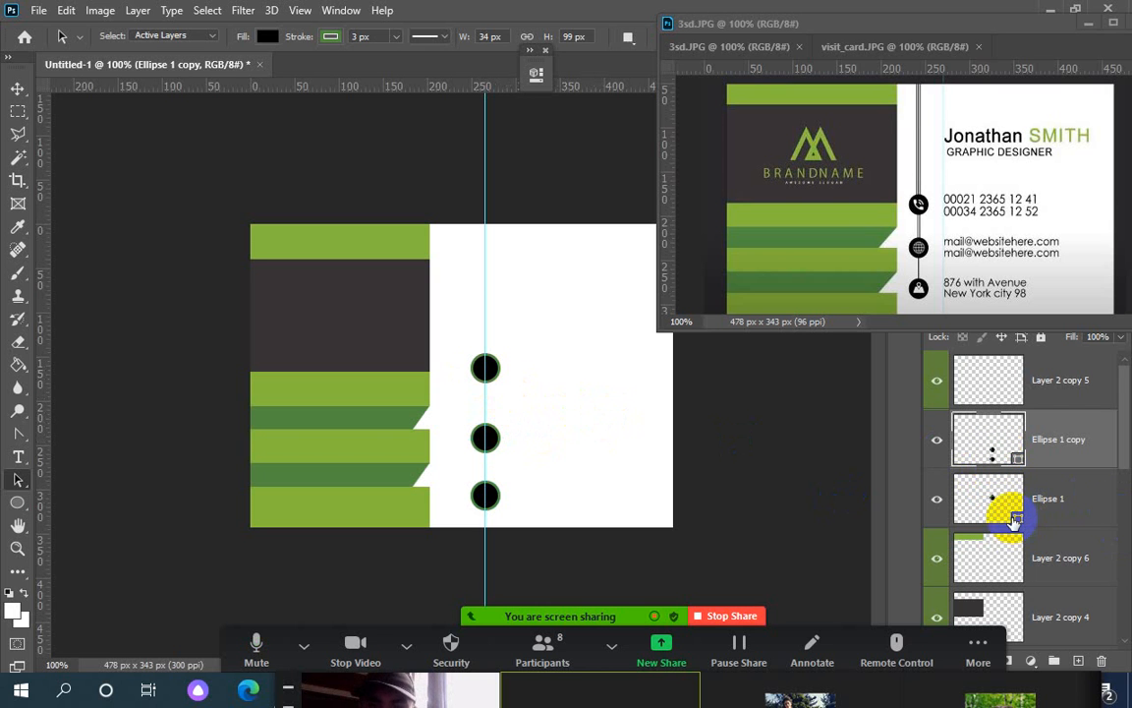
Select both ellipse layers, enlarge the three circles slightly with Free Transform, and zoom to 200%
{"action": "left_click_drag", "start_coordinate": [999, 529], "coordinate": [1005, 514]}
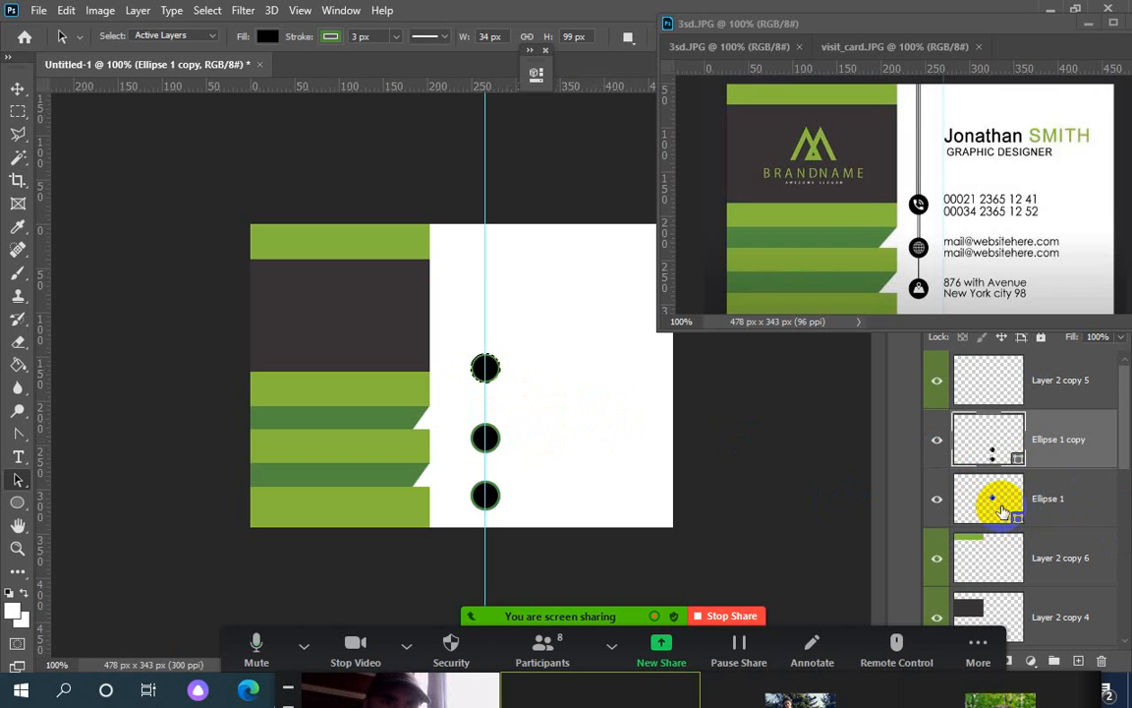
{"action": "left_click", "coordinate": [1077, 512]}
{"action": "left_click", "coordinate": [1074, 512], "text": "shift"}
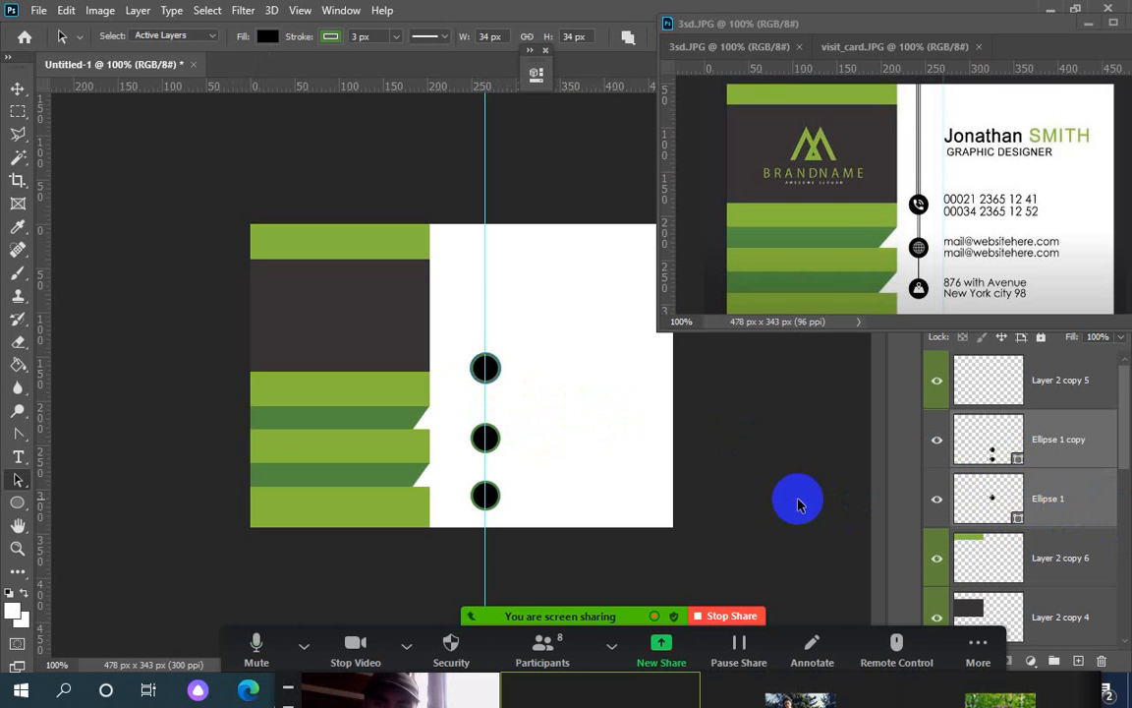
{"action": "key", "text": "ctrl+t"}
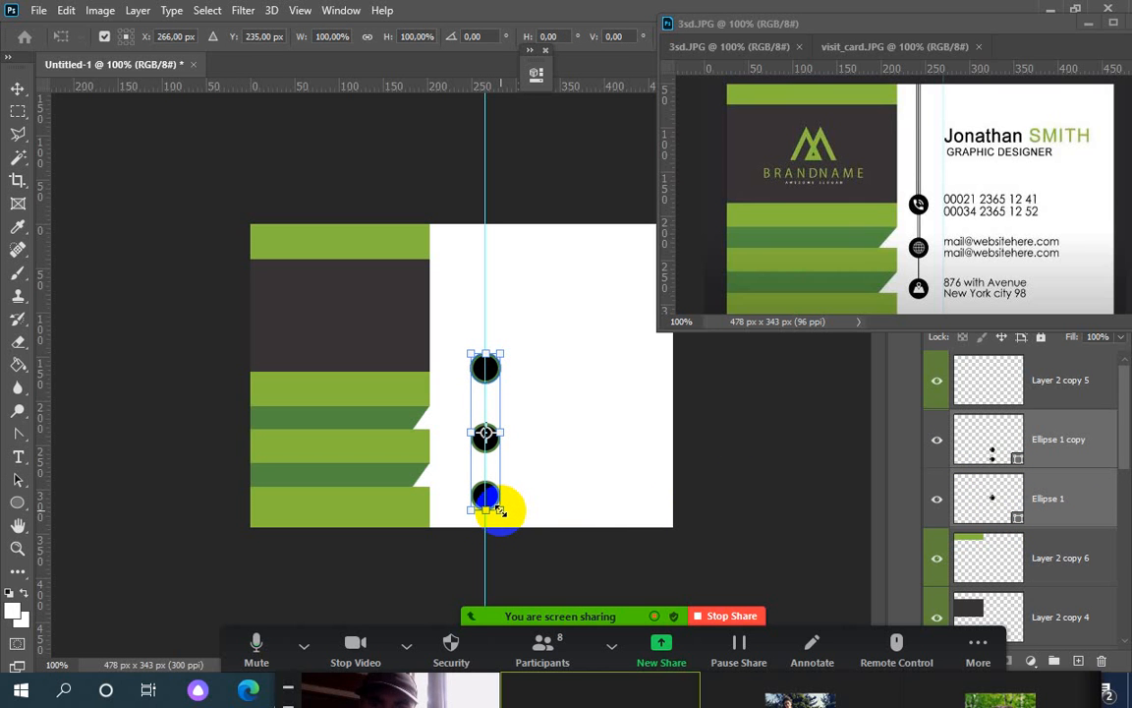
{"action": "left_click_drag", "start_coordinate": [501, 510], "coordinate": [522, 516]}
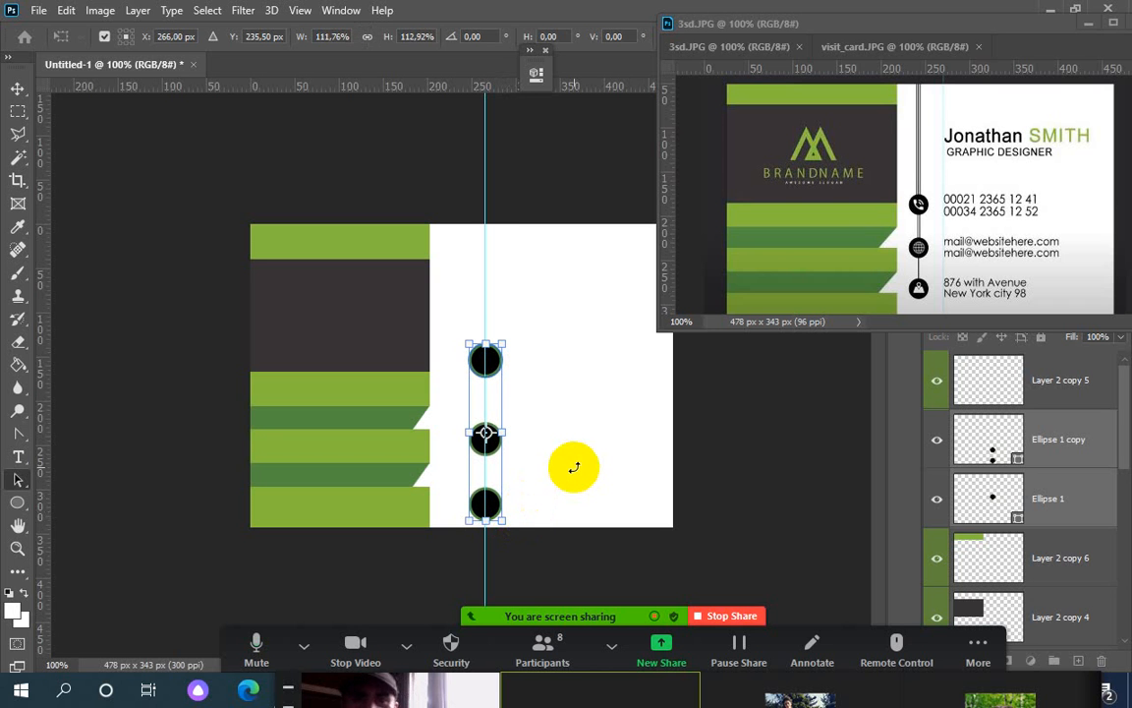
{"action": "key", "text": "Return"}
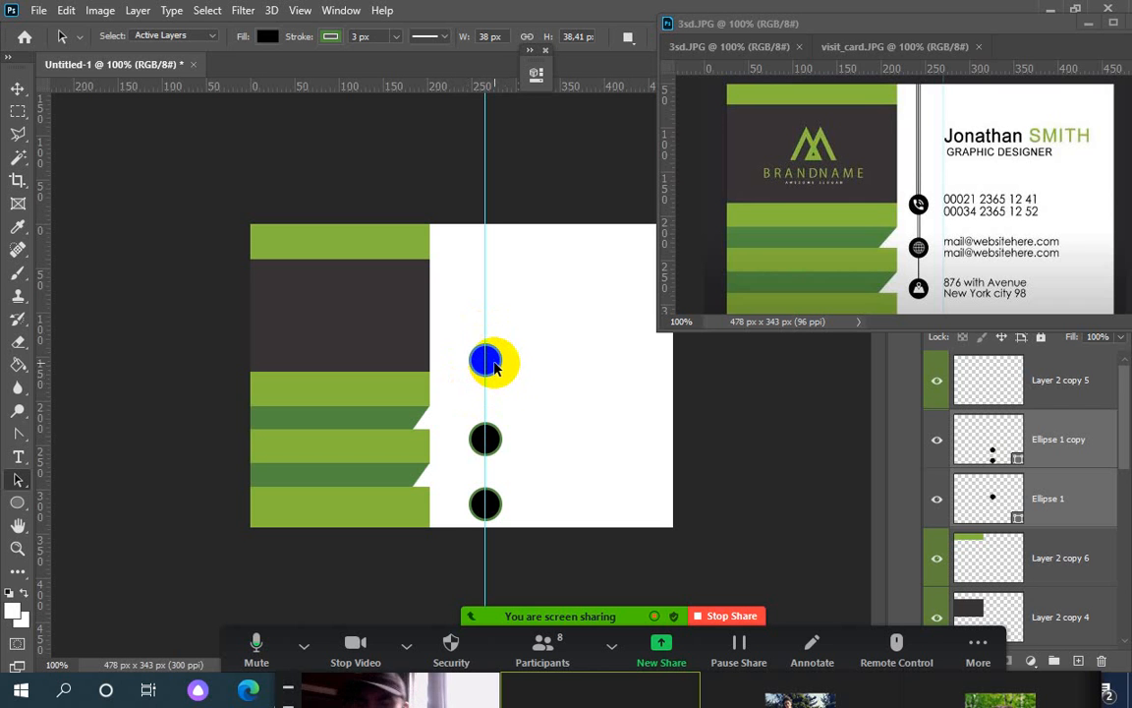
{"action": "scroll", "coordinate": [495, 366], "scroll_direction": "up", "scroll_amount": 1}
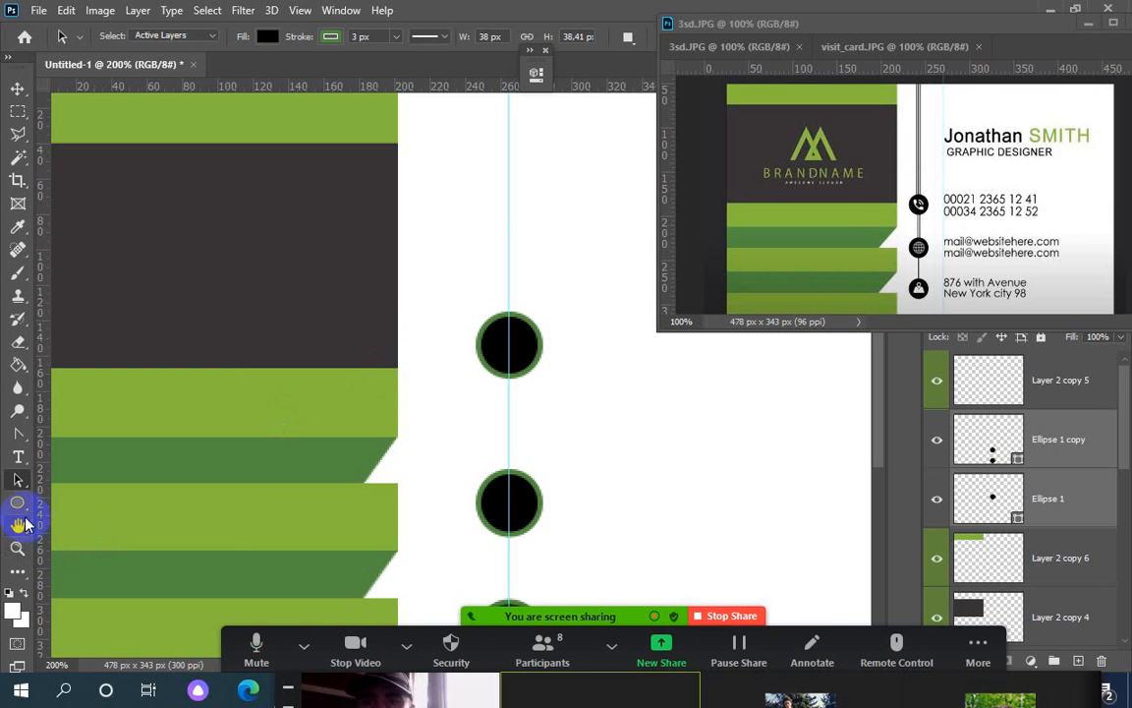
Select the Custom Shape Tool, move the reference window aside, and open the Shape picker
{"action": "left_click_drag", "start_coordinate": [20, 504], "coordinate": [124, 591]}
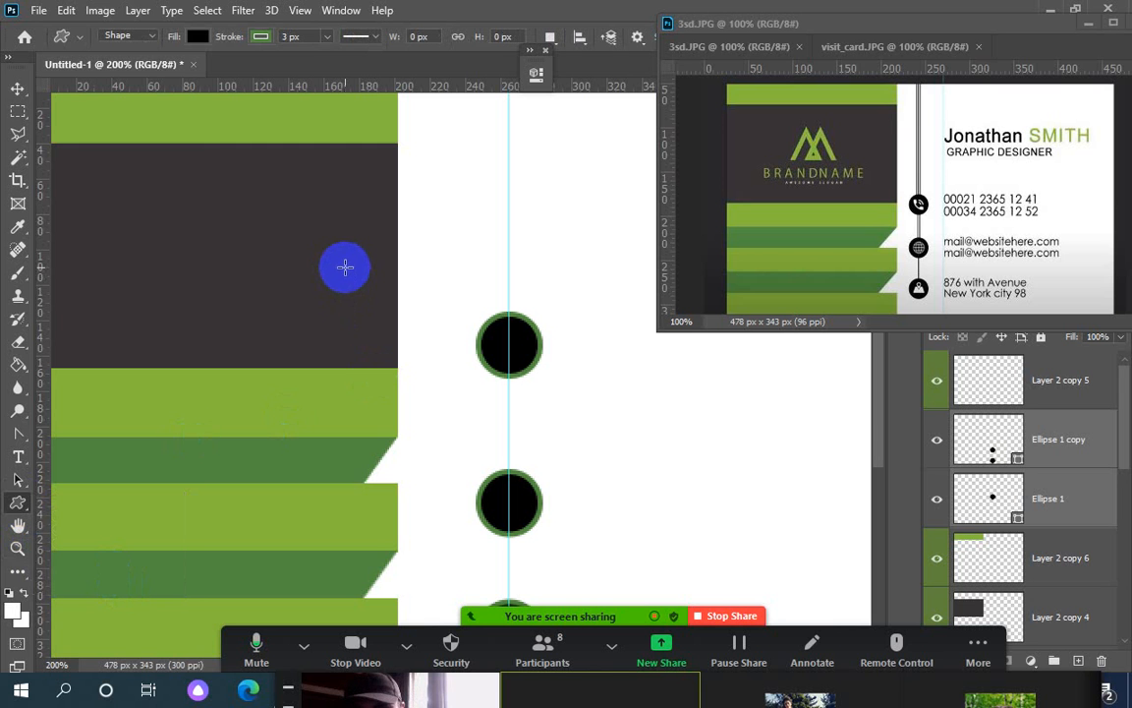
{"action": "left_click_drag", "start_coordinate": [835, 29], "coordinate": [960, 83]}
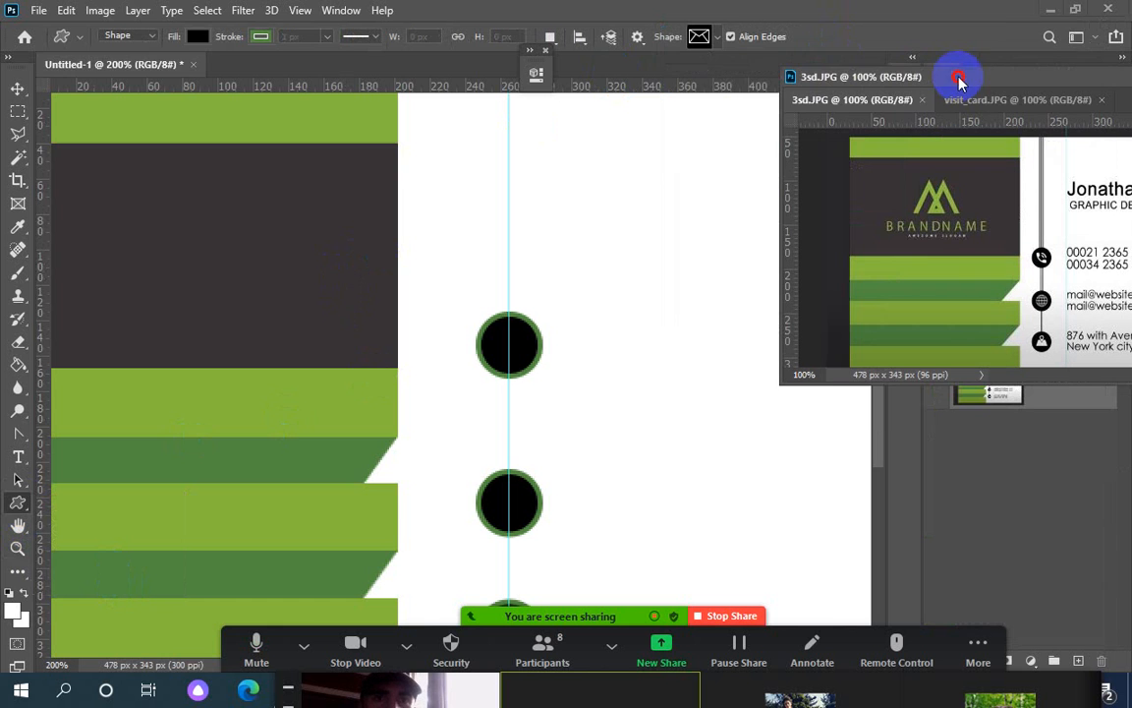
{"action": "left_click", "coordinate": [481, 184]}
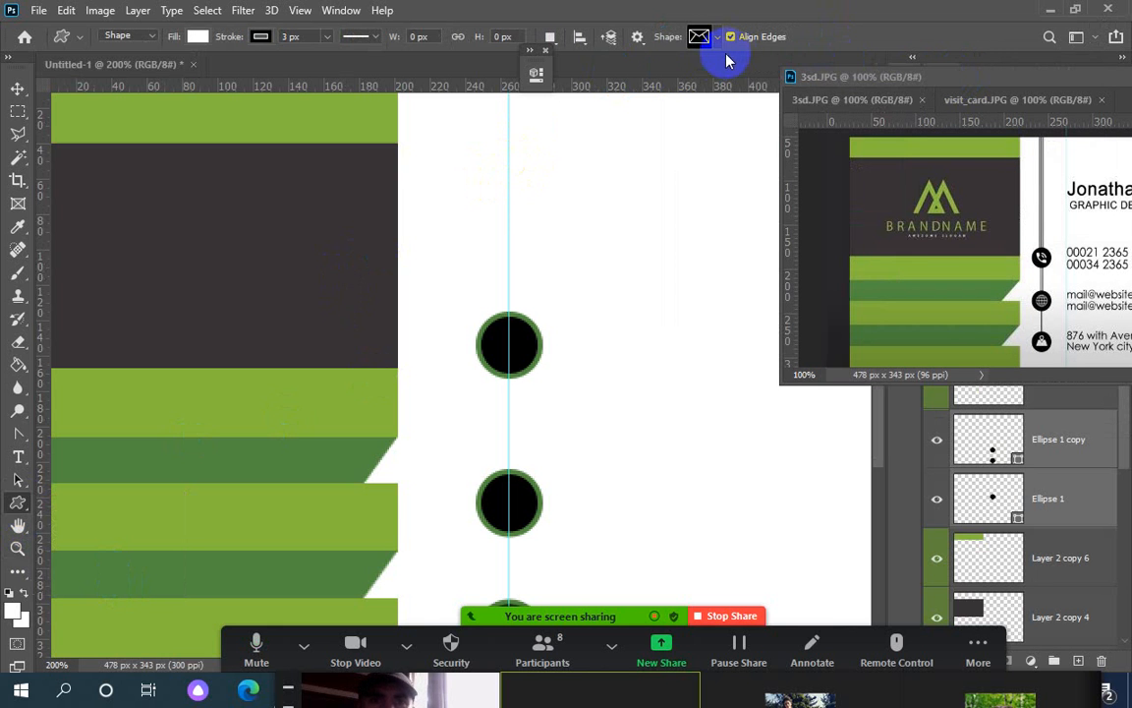
{"action": "left_click", "coordinate": [715, 43]}
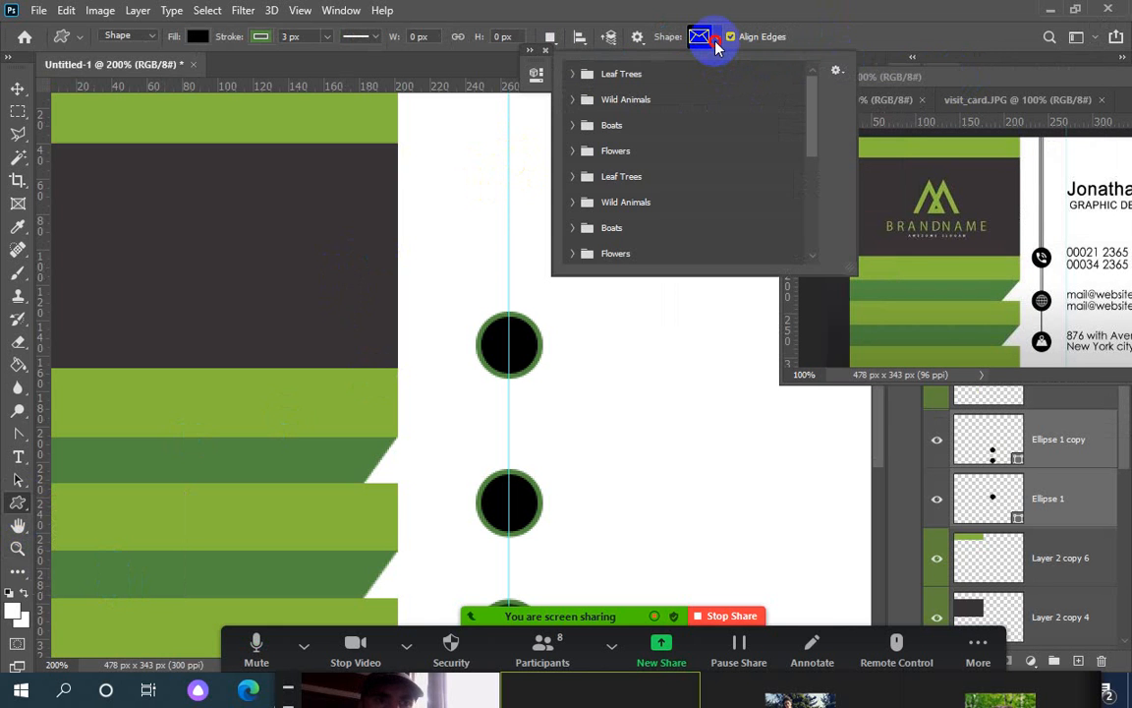
Pick the phone from Legacy Shapes and More > All Legacy Default Shapes > Symbols
{"action": "left_click_drag", "start_coordinate": [816, 146], "coordinate": [809, 246]}
{"action": "left_click", "coordinate": [572, 252]}
{"action": "left_click_drag", "start_coordinate": [812, 182], "coordinate": [811, 222]}
{"action": "left_click", "coordinate": [591, 251]}
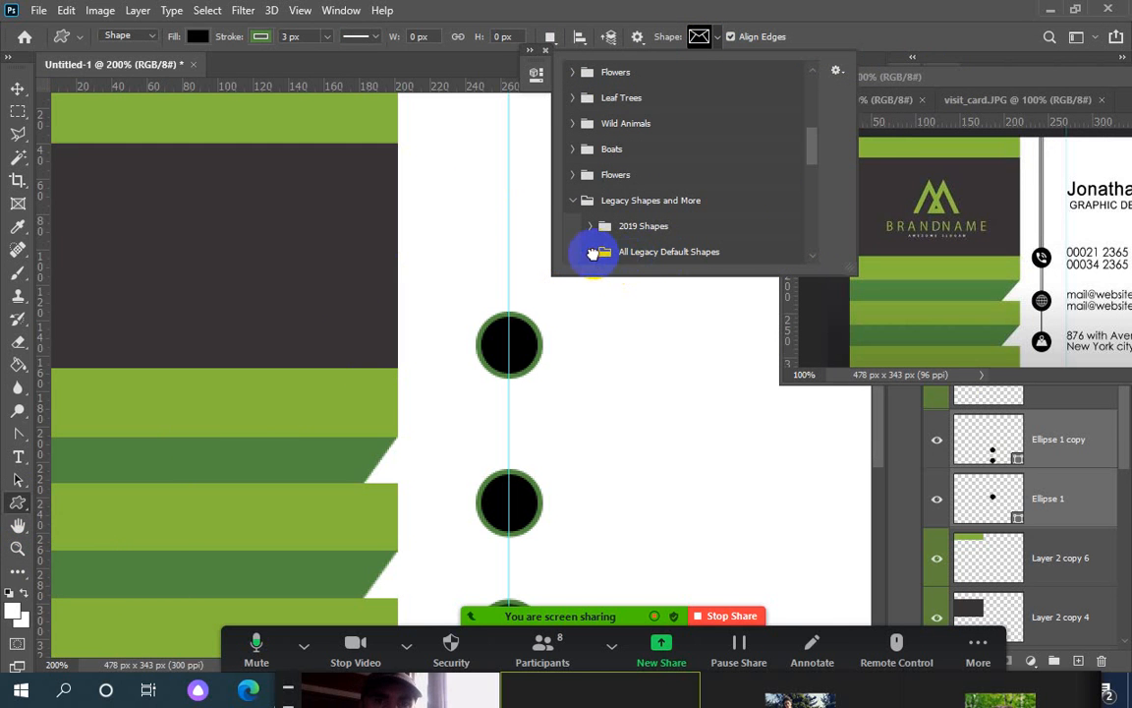
{"action": "left_click_drag", "start_coordinate": [812, 151], "coordinate": [813, 234]}
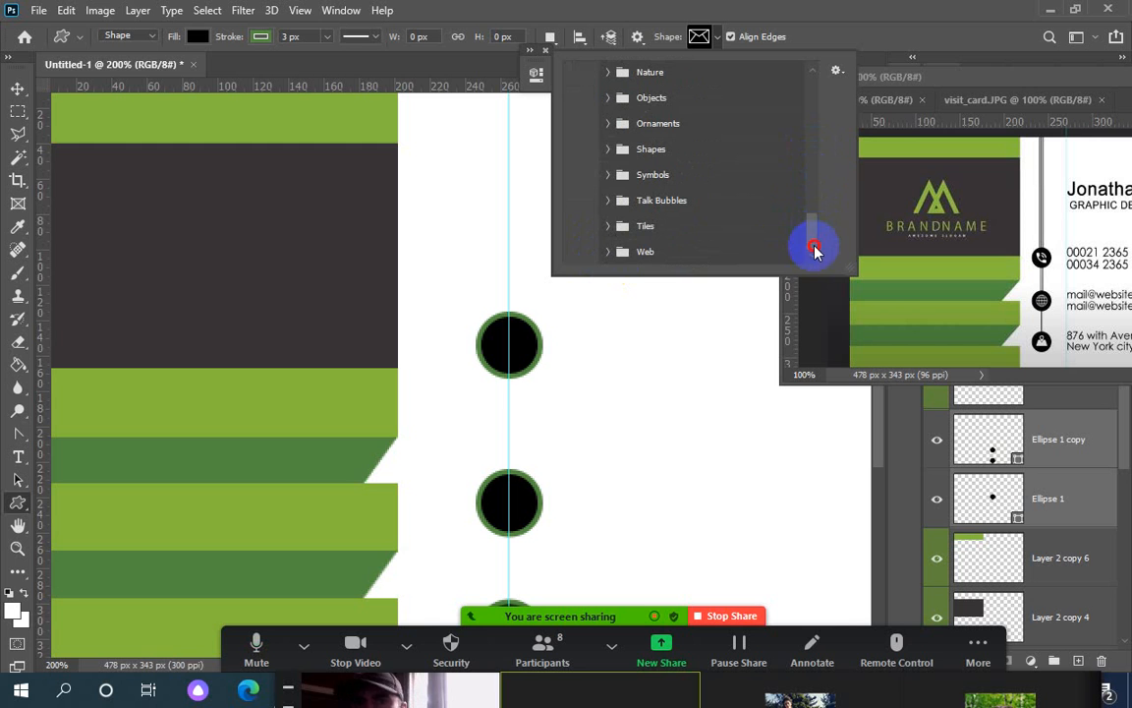
{"action": "left_click", "coordinate": [610, 251]}
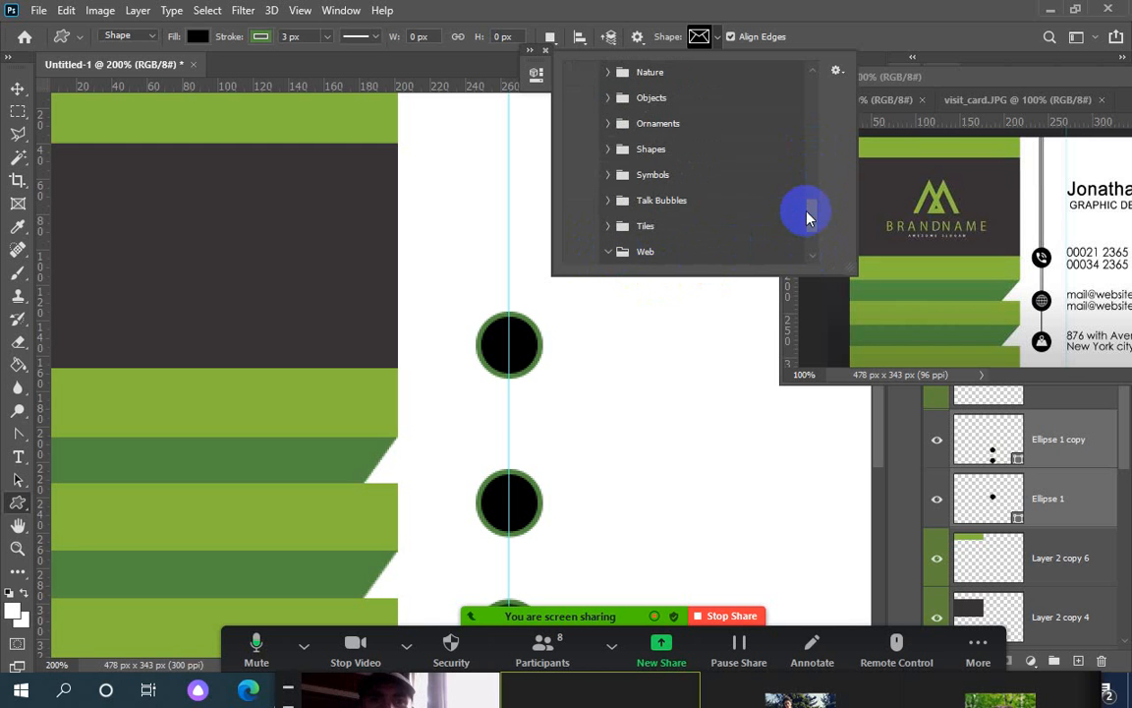
{"action": "left_click_drag", "start_coordinate": [812, 221], "coordinate": [814, 260]}
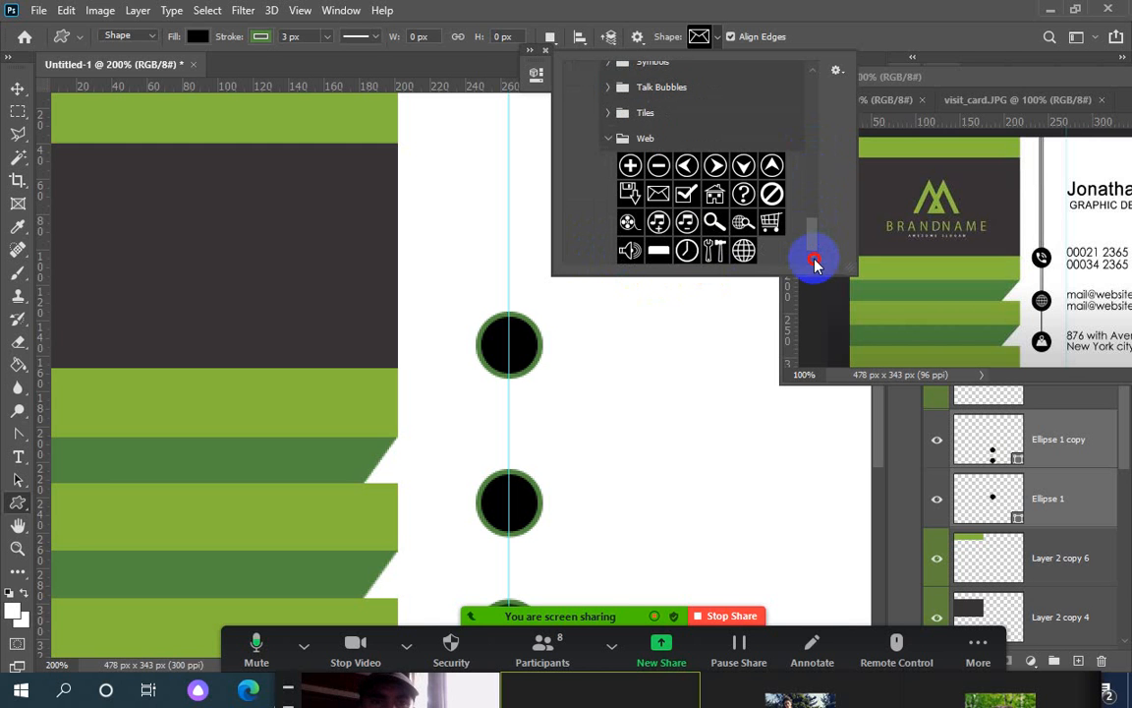
{"action": "left_click_drag", "start_coordinate": [815, 260], "coordinate": [815, 211]}
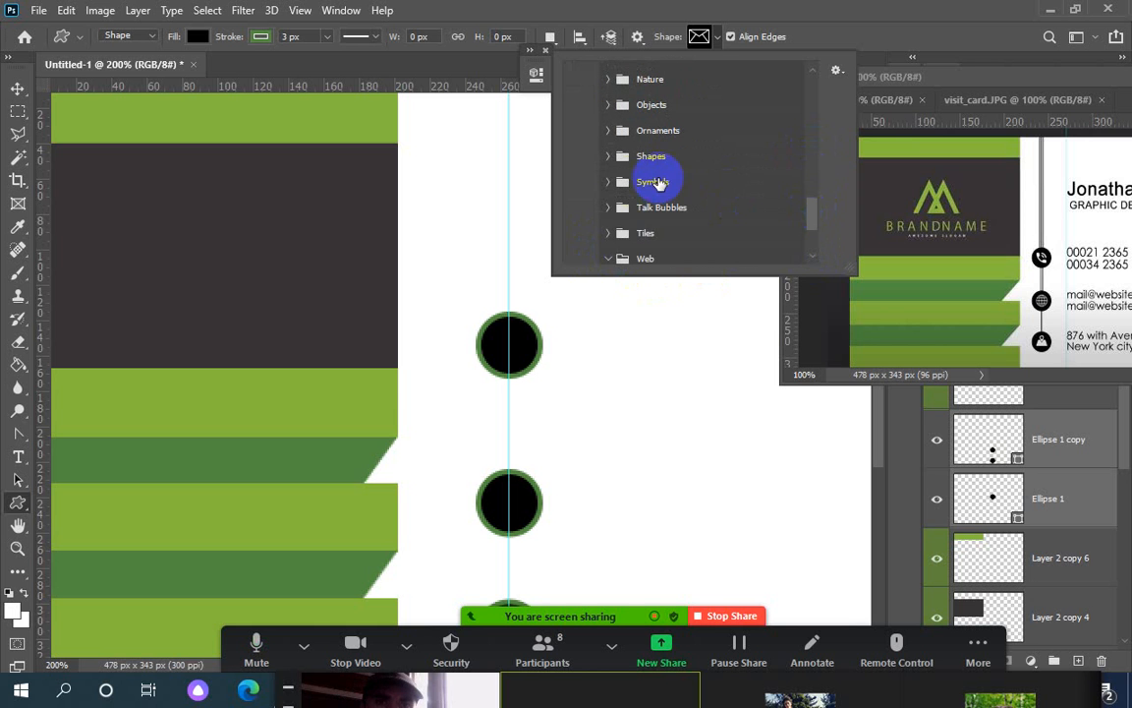
{"action": "left_click", "coordinate": [612, 180]}
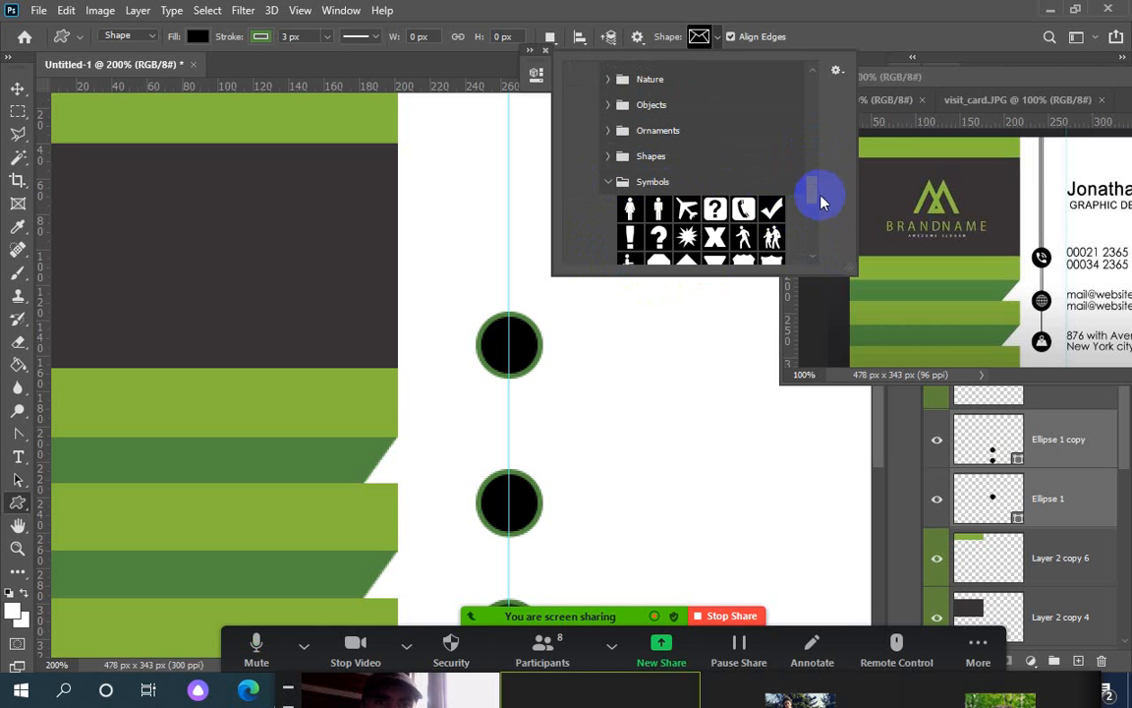
{"action": "mouse_move", "coordinate": [811, 194]}
{"action": "left_mouse_down"}
{"action": "mouse_move", "coordinate": [812, 228]}
{"action": "mouse_move", "coordinate": [812, 204]}
{"action": "left_mouse_up"}
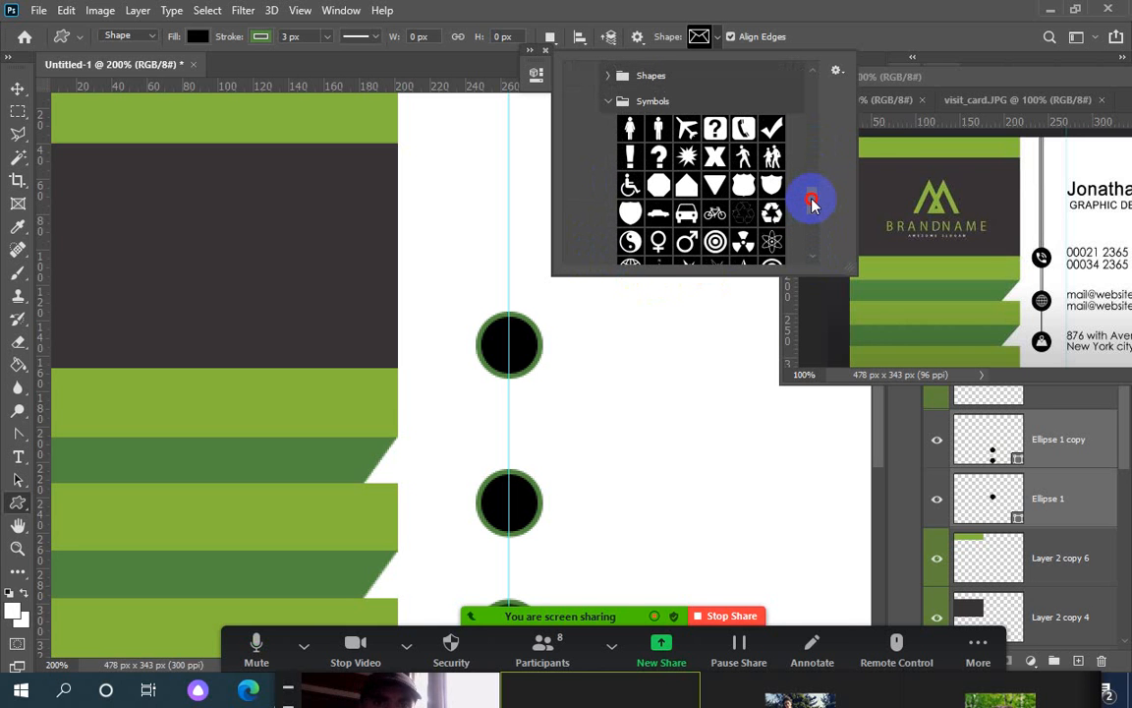
{"action": "left_click", "coordinate": [744, 128]}
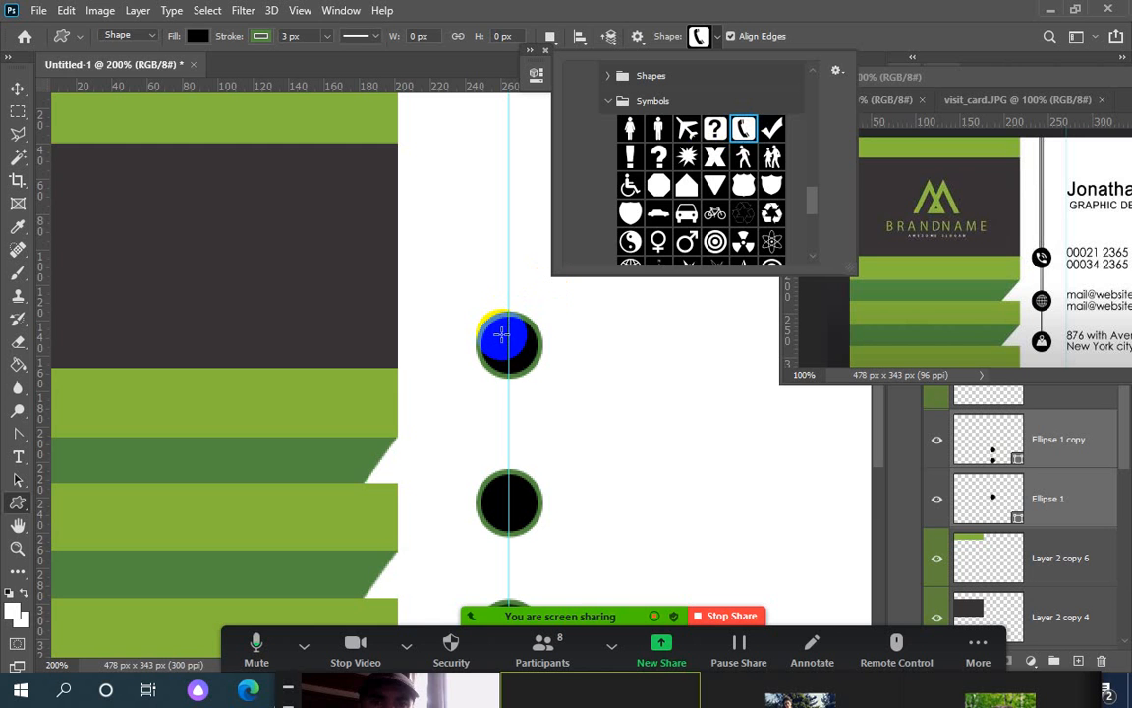
Draw a 16 × 20.94 px phone shape in the top circle, compare with the reference, and zoom to 300%
{"action": "left_click", "coordinate": [510, 343]}
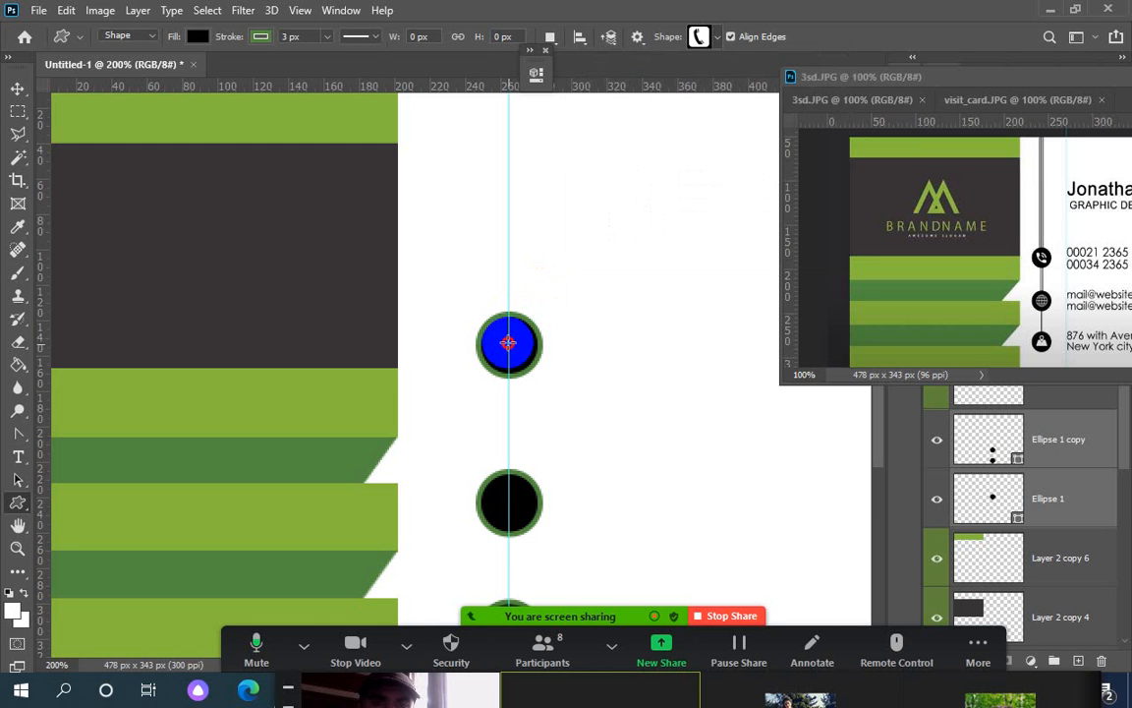
{"action": "left_click_drag", "start_coordinate": [509, 343], "coordinate": [496, 326]}
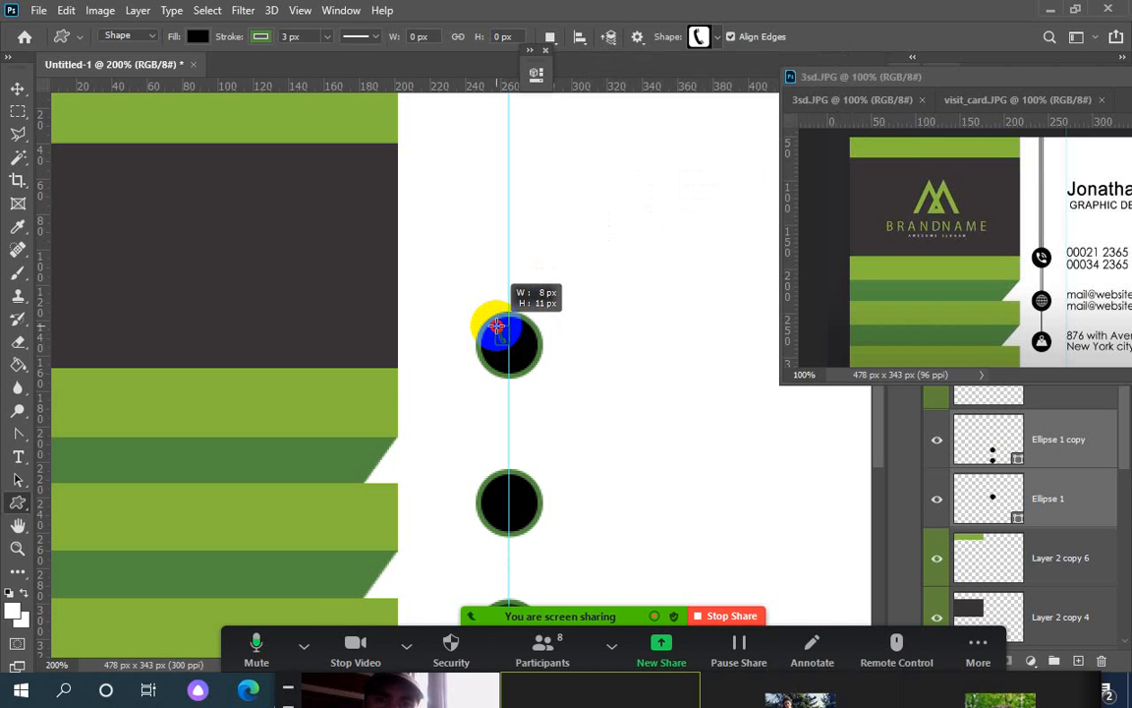
{"action": "left_click_drag", "start_coordinate": [497, 326], "coordinate": [498, 325]}
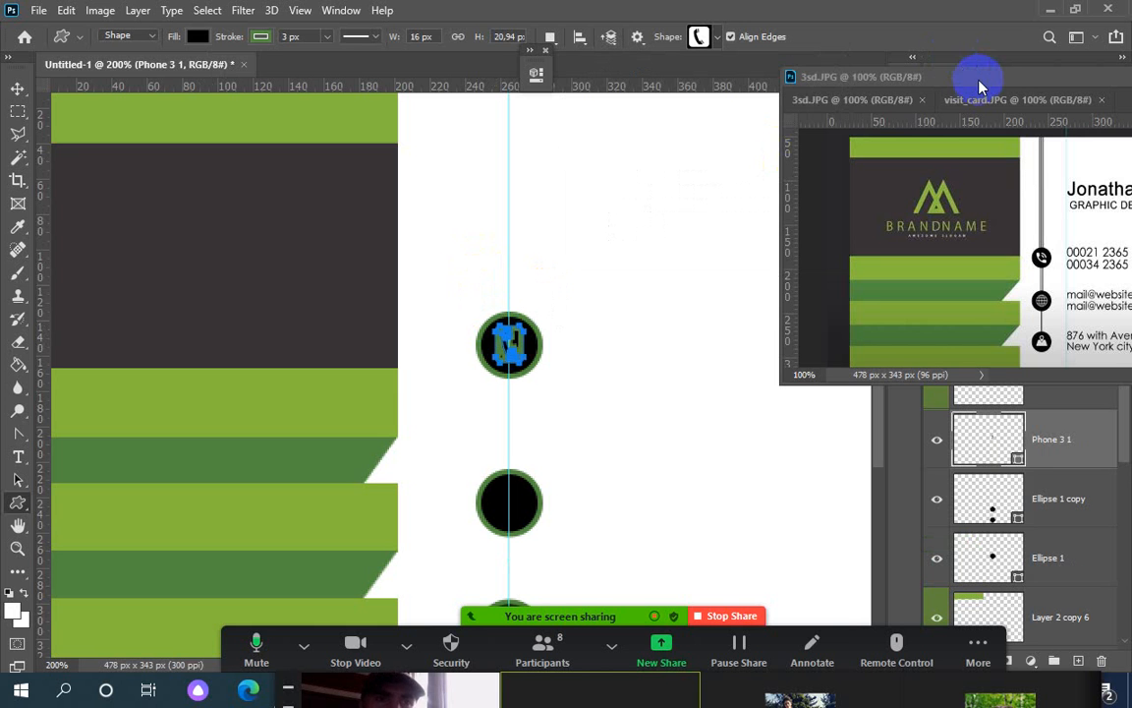
{"action": "left_click_drag", "start_coordinate": [979, 86], "coordinate": [851, 72]}
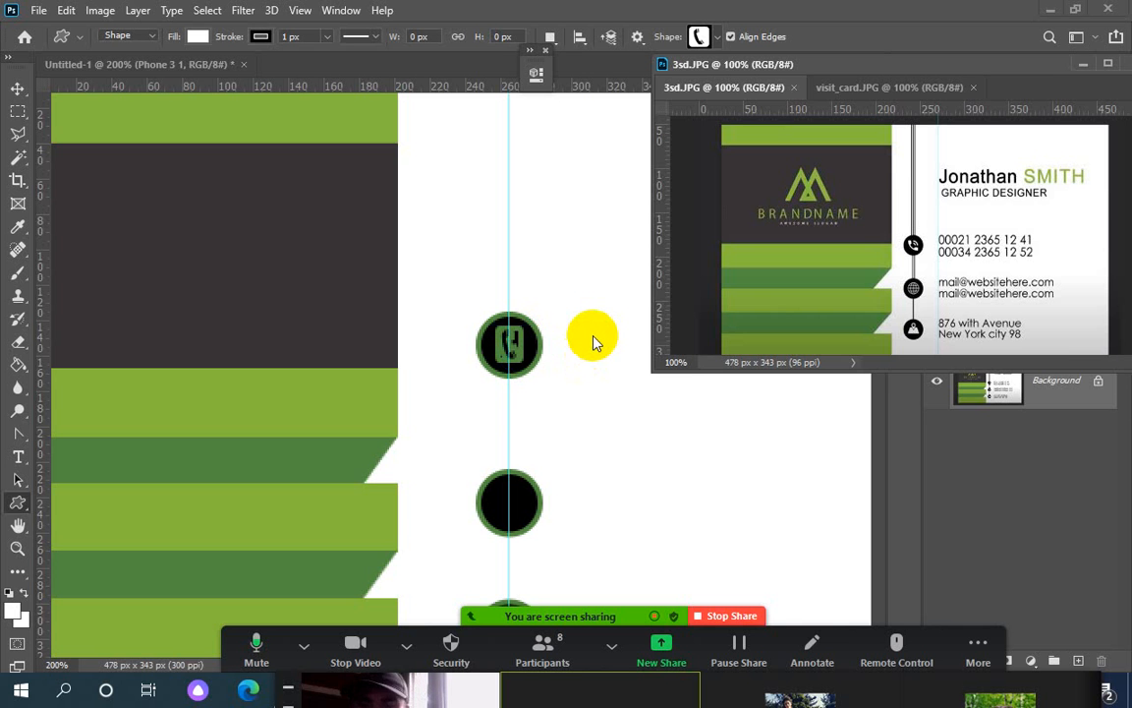
{"action": "key", "text": "ctrl+plus"}
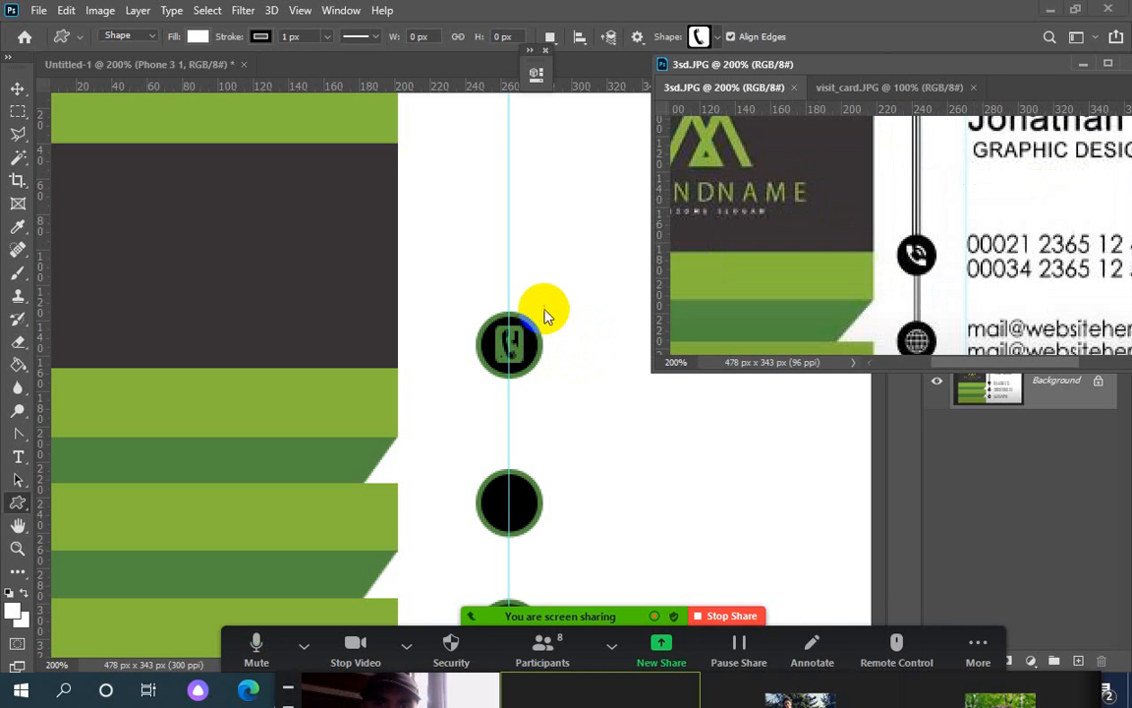
{"action": "left_click", "coordinate": [546, 307]}
{"action": "key", "text": "ctrl+plus"}
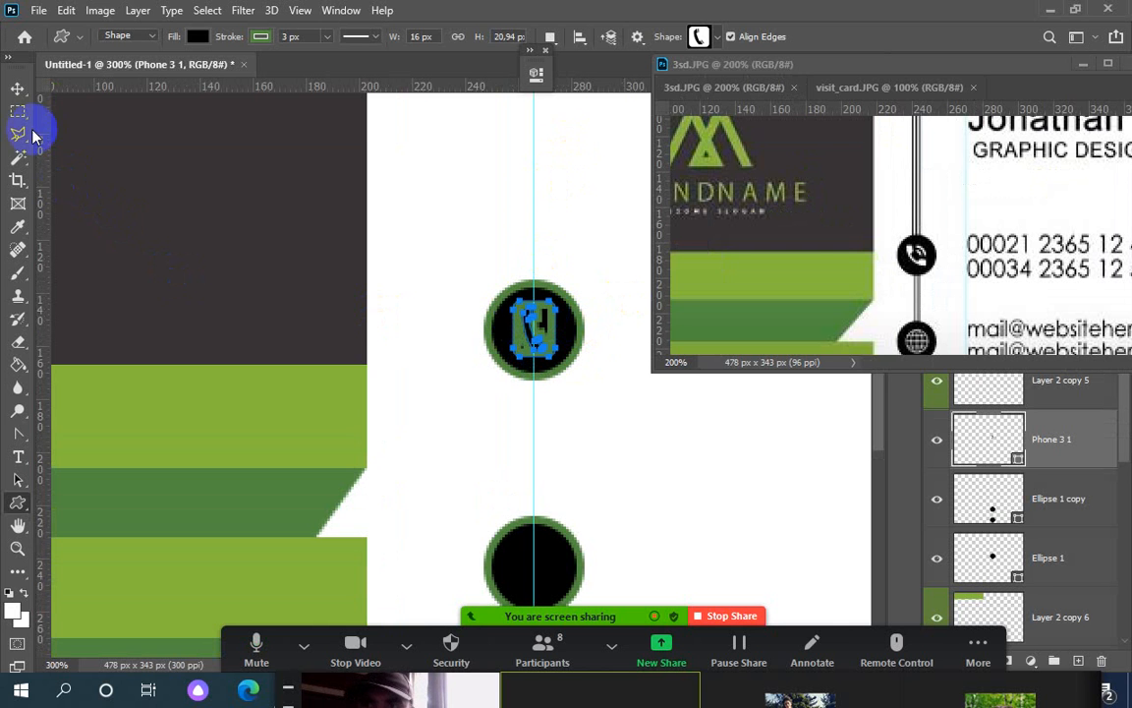
Switch to the Magic Wand and rasterize the Phone 3 1 layer after the fill-layer error
{"action": "left_click", "coordinate": [17, 88]}
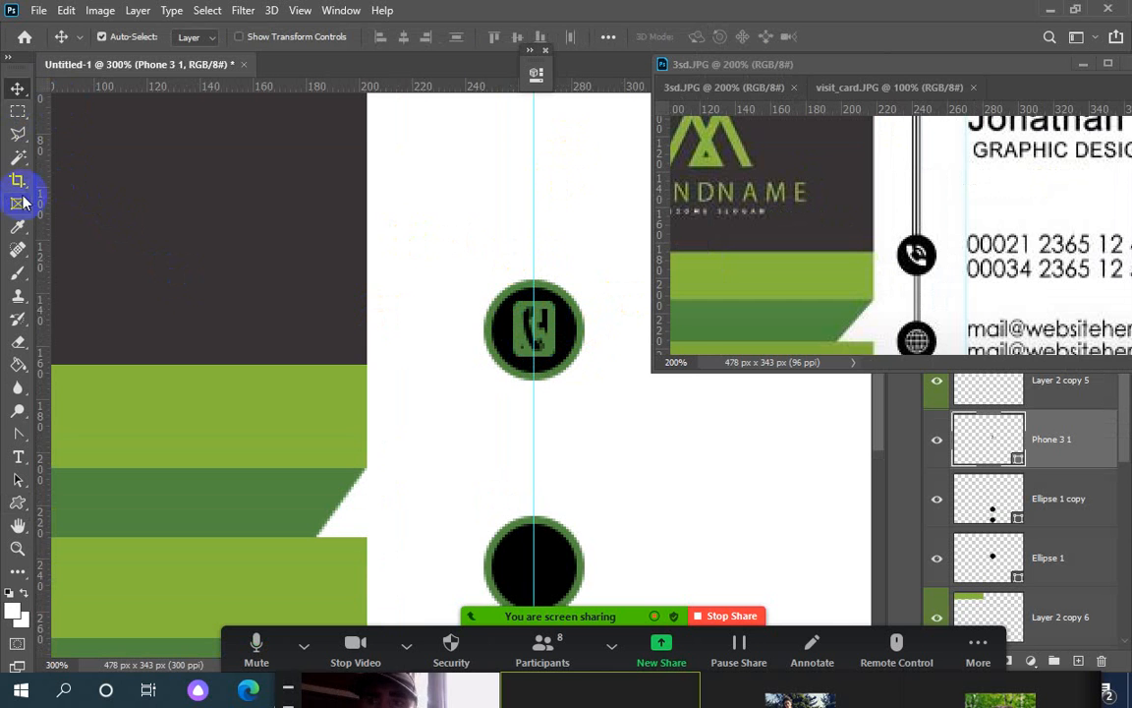
{"action": "left_click", "coordinate": [18, 157]}
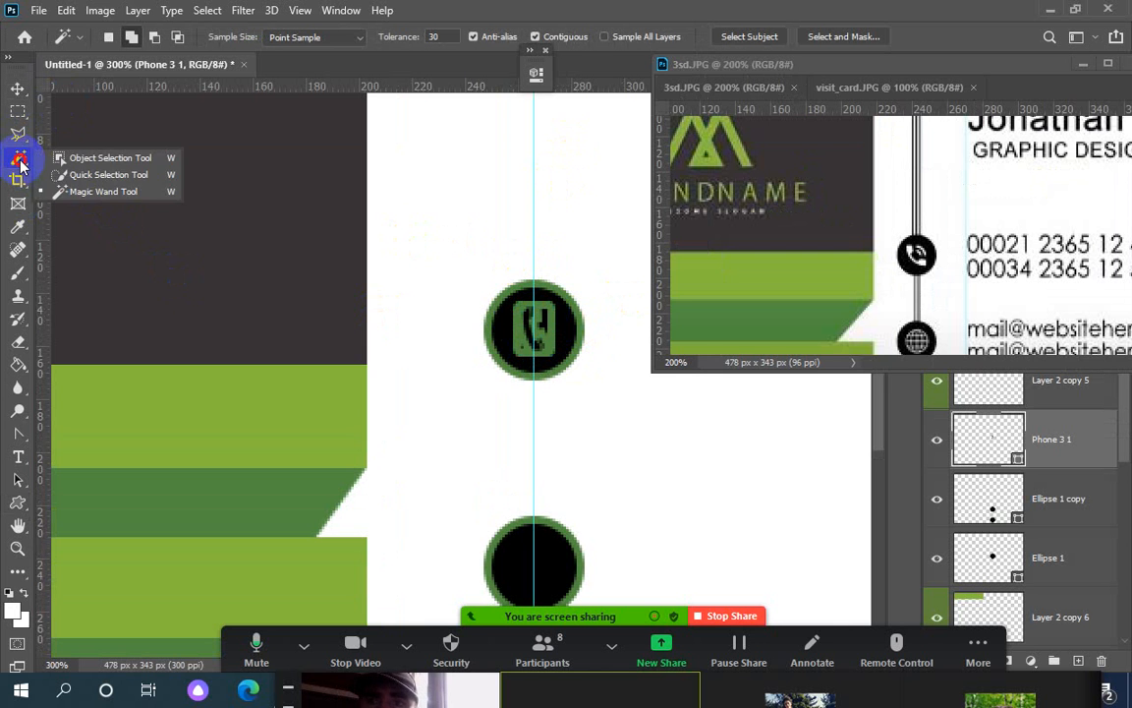
{"action": "left_click", "coordinate": [77, 193]}
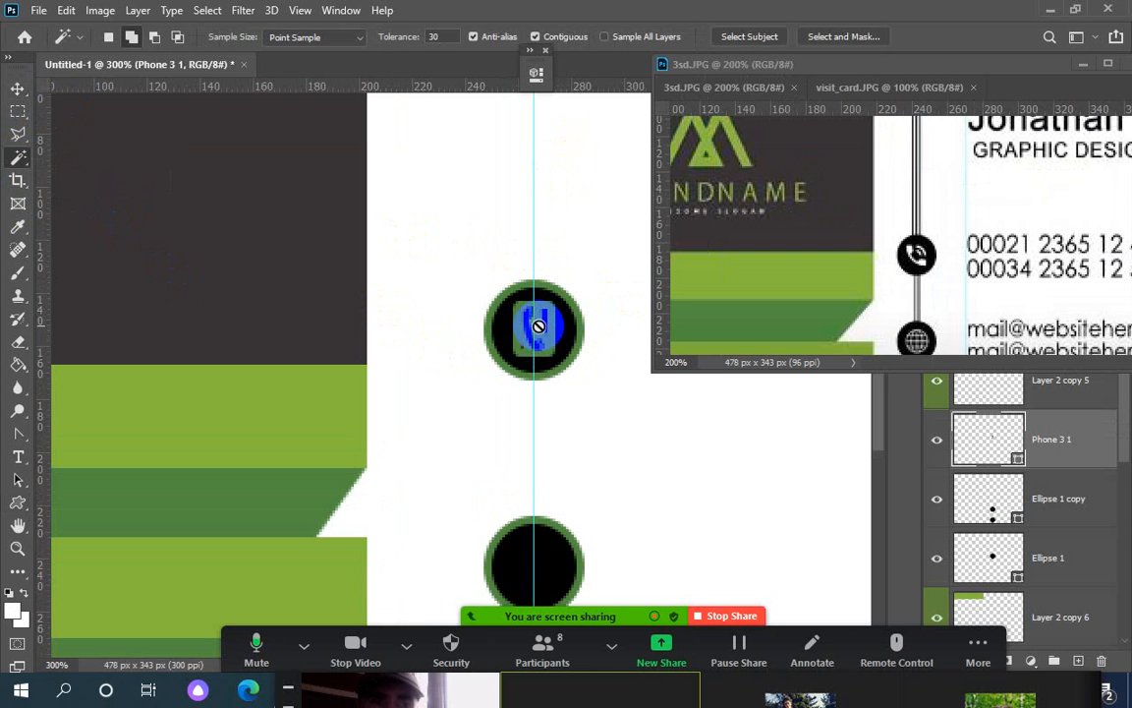
{"action": "left_click", "coordinate": [497, 337]}
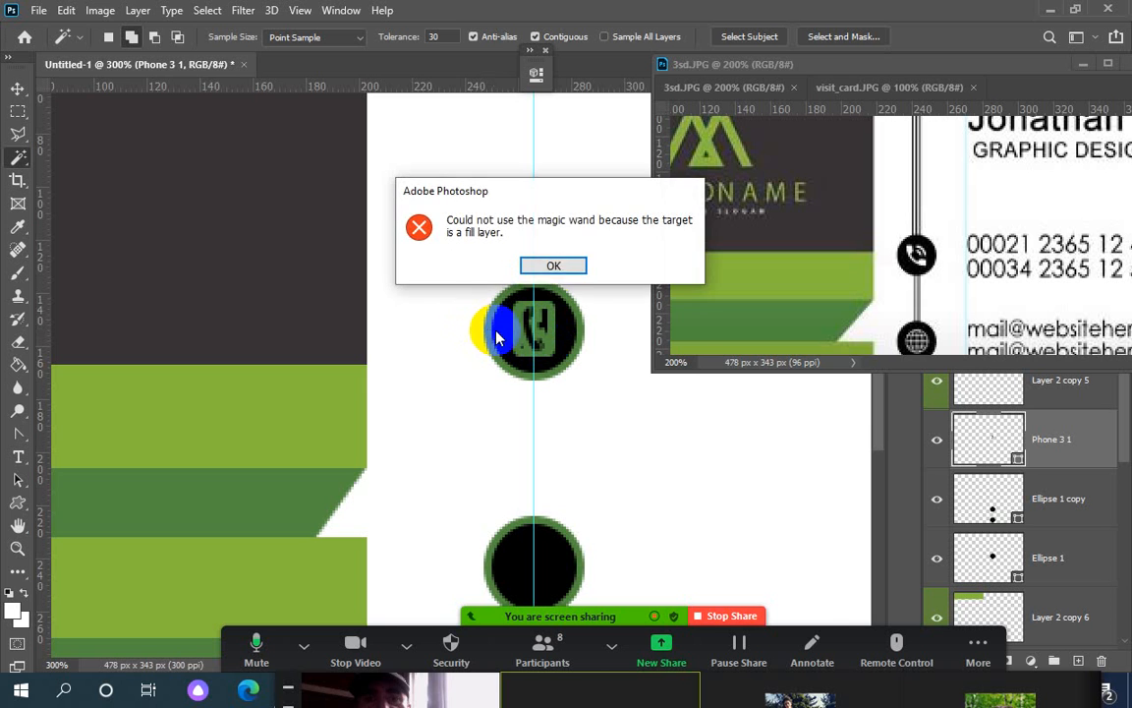
{"action": "left_click", "coordinate": [523, 266]}
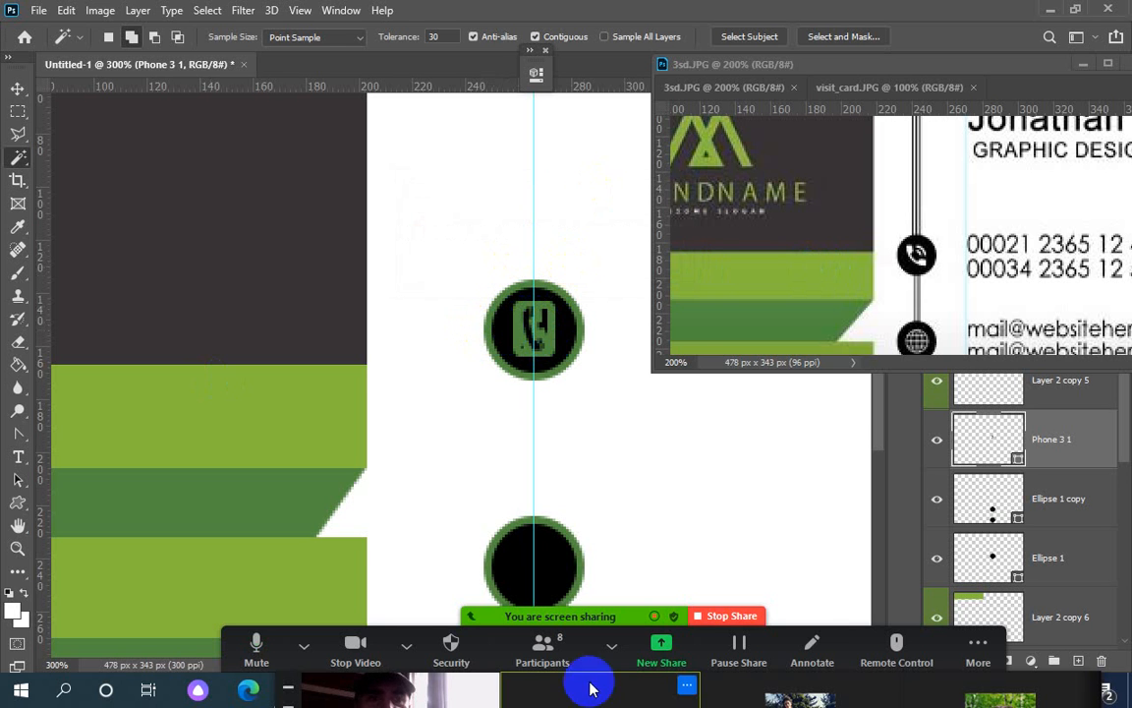
{"action": "right_click", "coordinate": [1069, 435]}
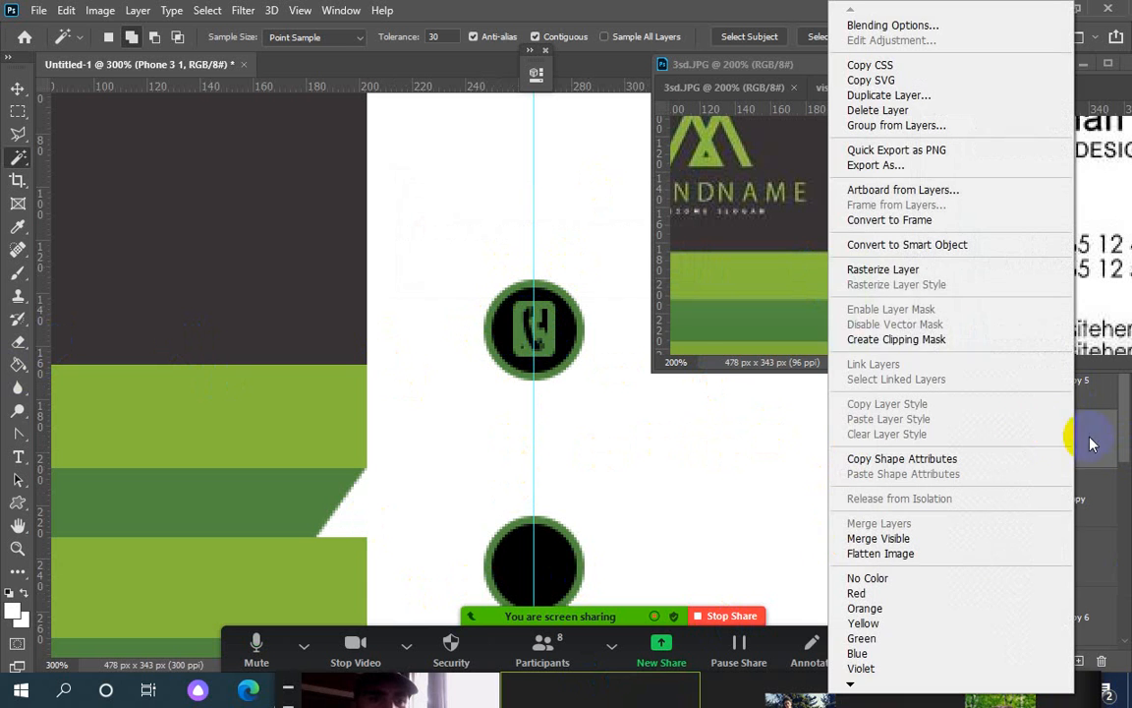
{"action": "left_click", "coordinate": [880, 270]}
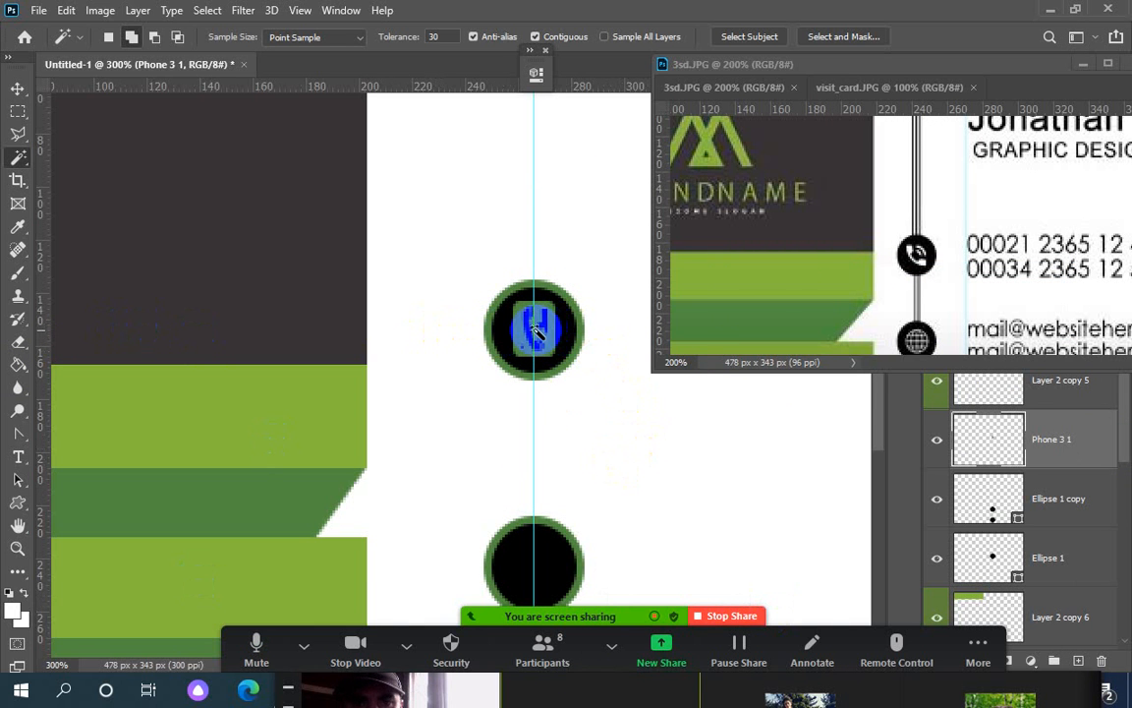
Magic-wand the phone glyph, try a white fill and undo it, then zoom in closer
{"action": "left_click", "coordinate": [561, 375]}
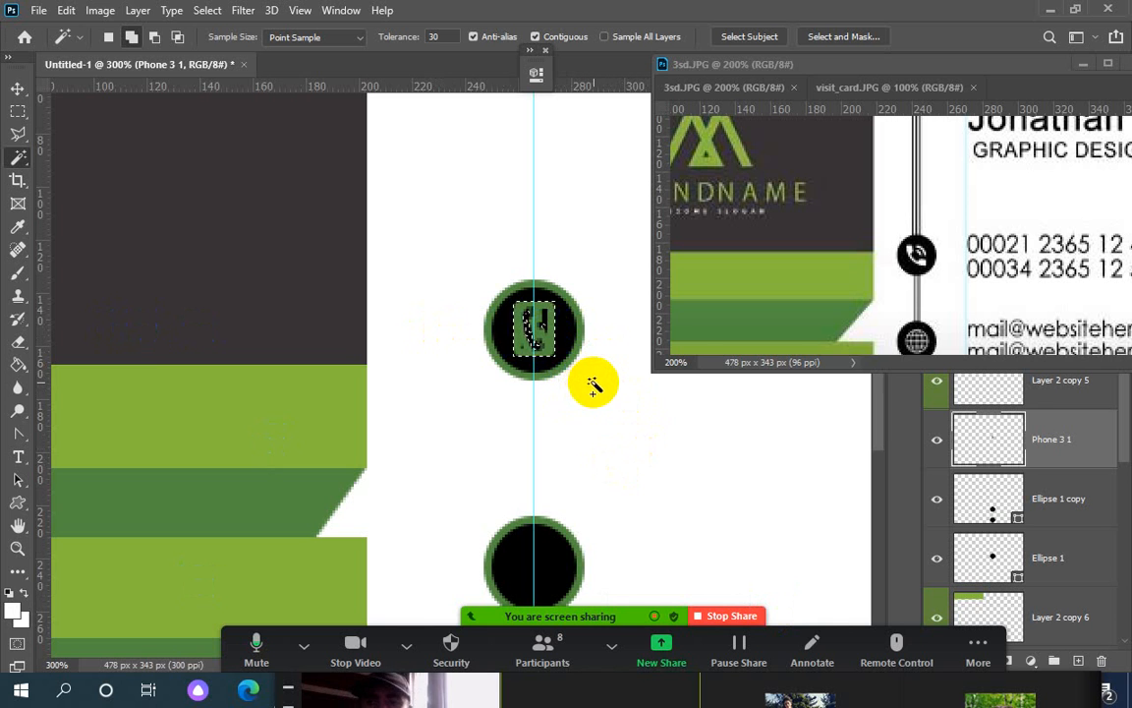
{"action": "key", "text": "alt+BackSpace"}
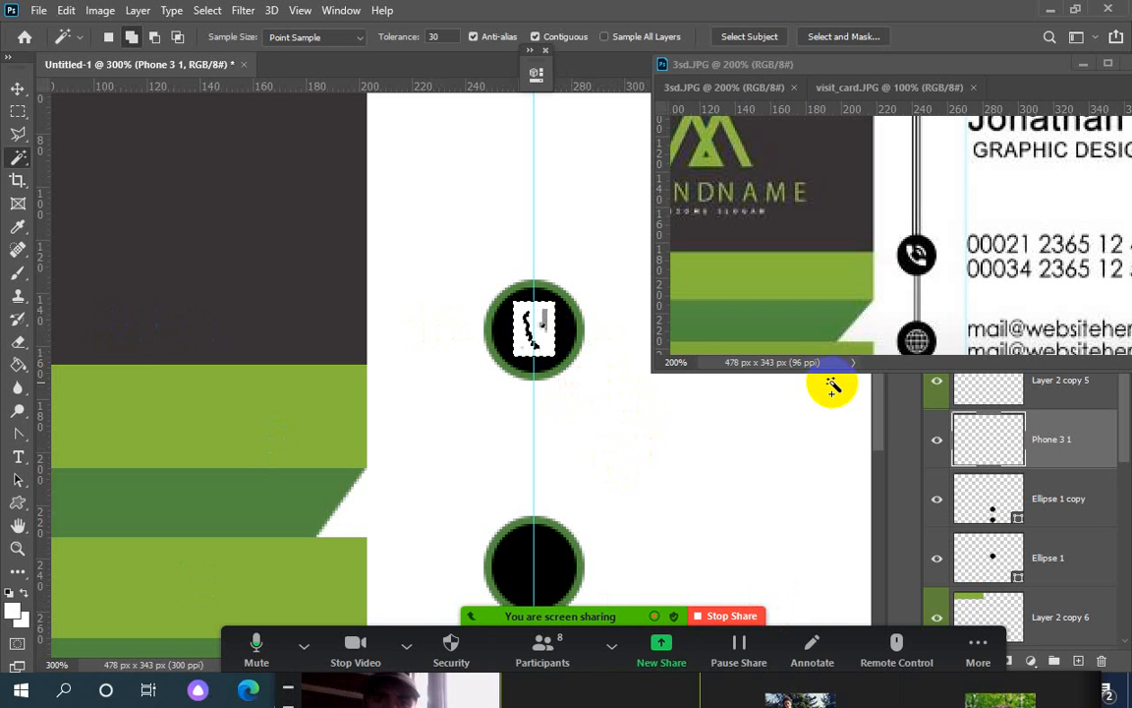
{"action": "key", "text": "ctrl+z"}
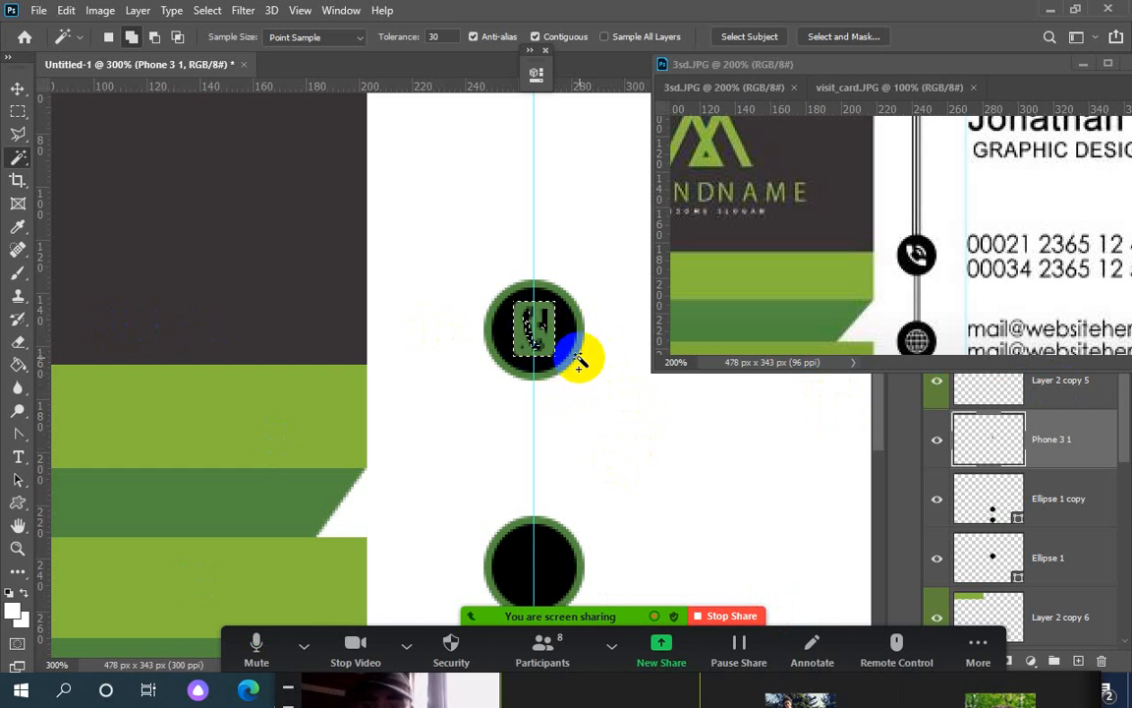
{"action": "key", "text": "ctrl+d"}
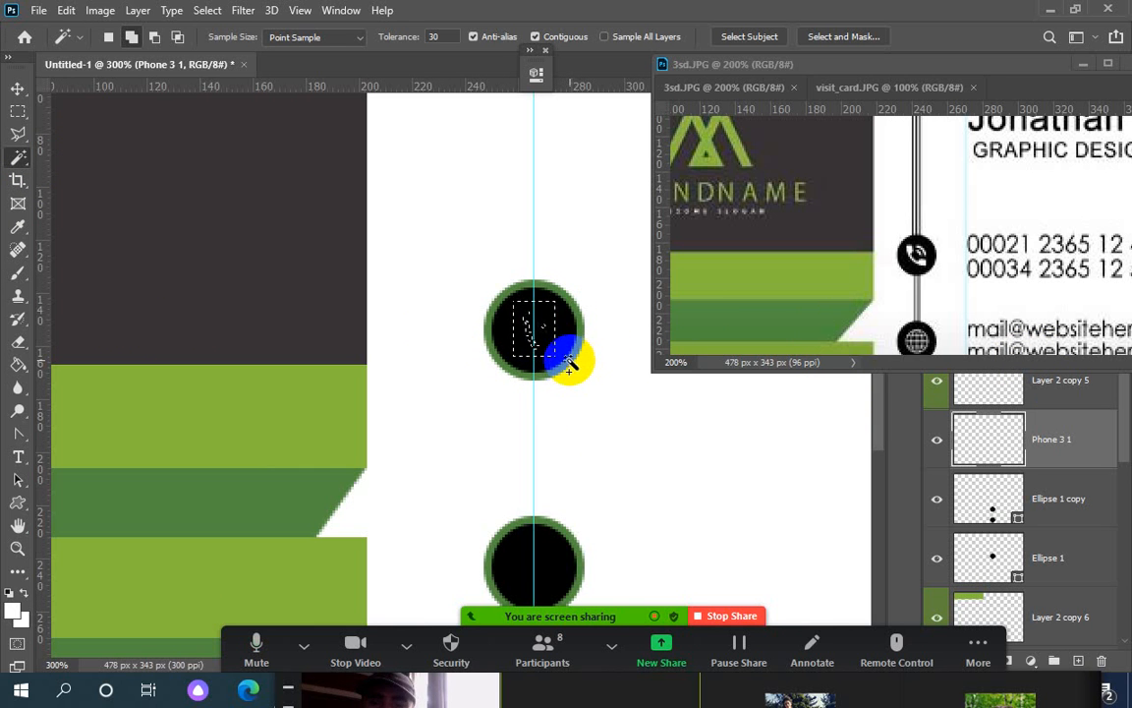
{"action": "key", "text": "ctrl+z"}
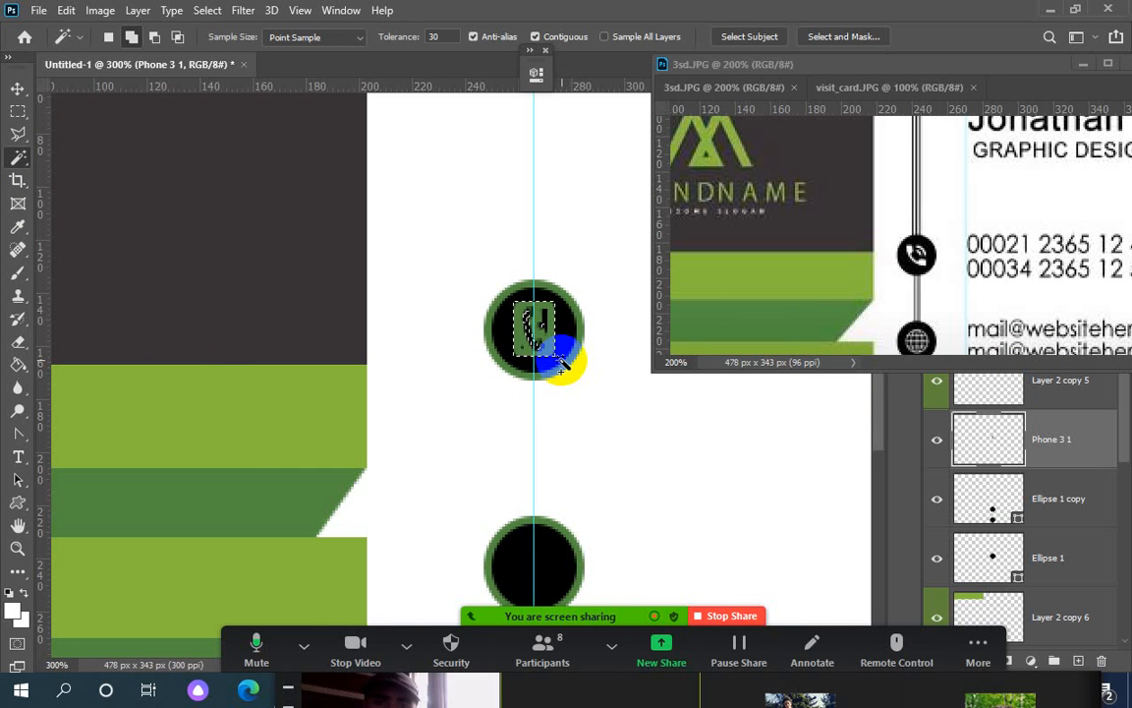
{"action": "key", "text": "ctrl+d"}
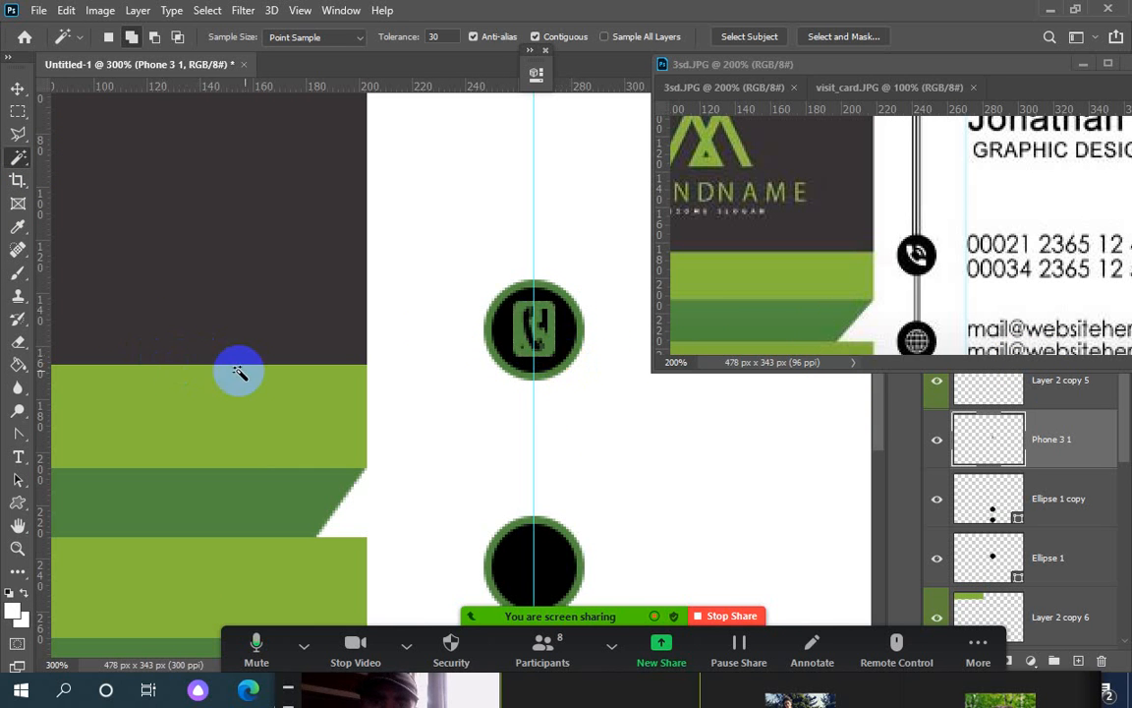
{"action": "key", "text": "ctrl+plus"}
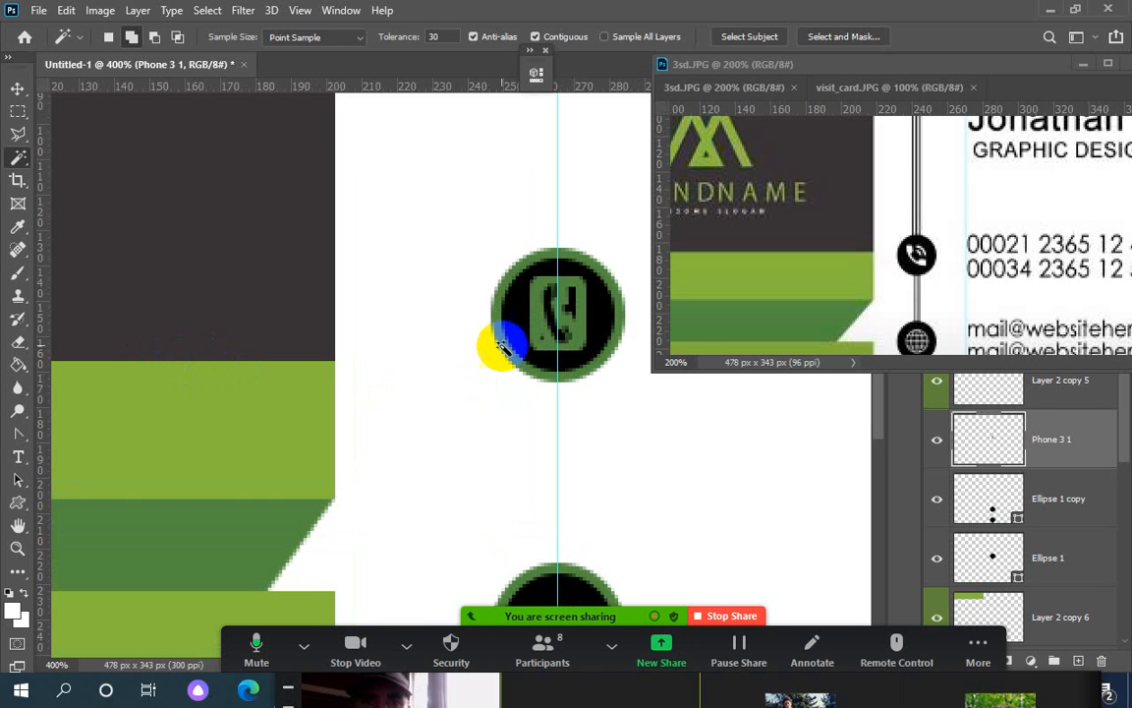
Select the phone handle's green pixels, delete them, and zoom back out to the whole card
{"action": "left_click", "coordinate": [561, 336]}
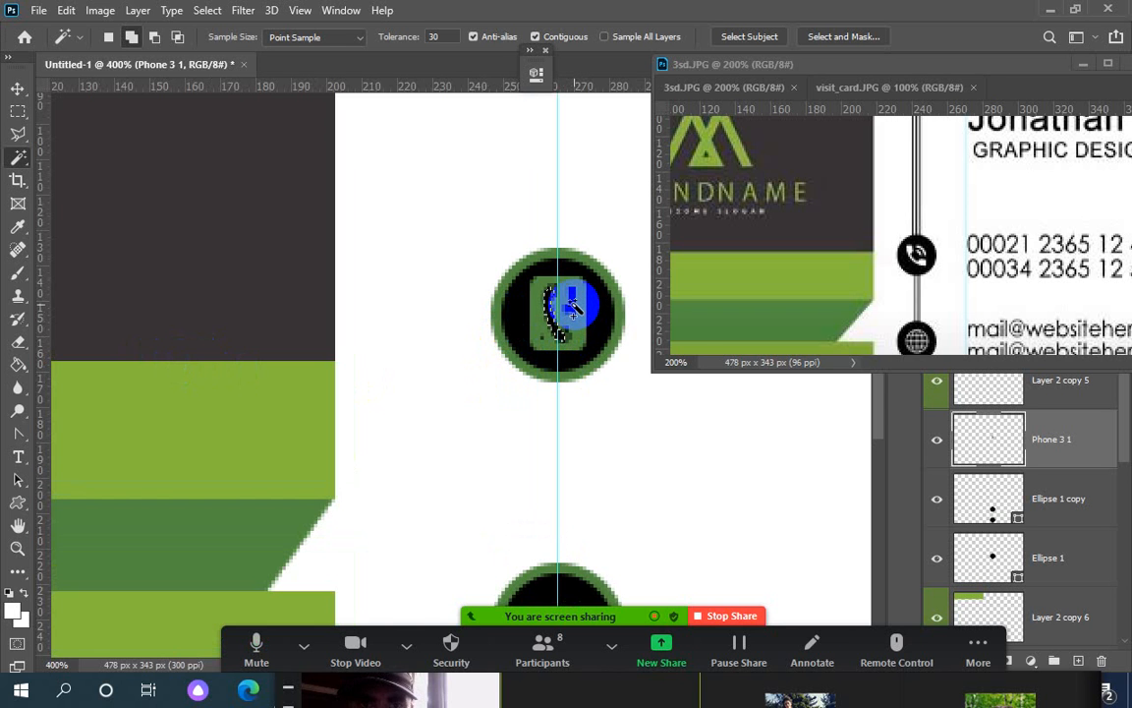
{"action": "left_click", "coordinate": [572, 308], "text": "shift"}
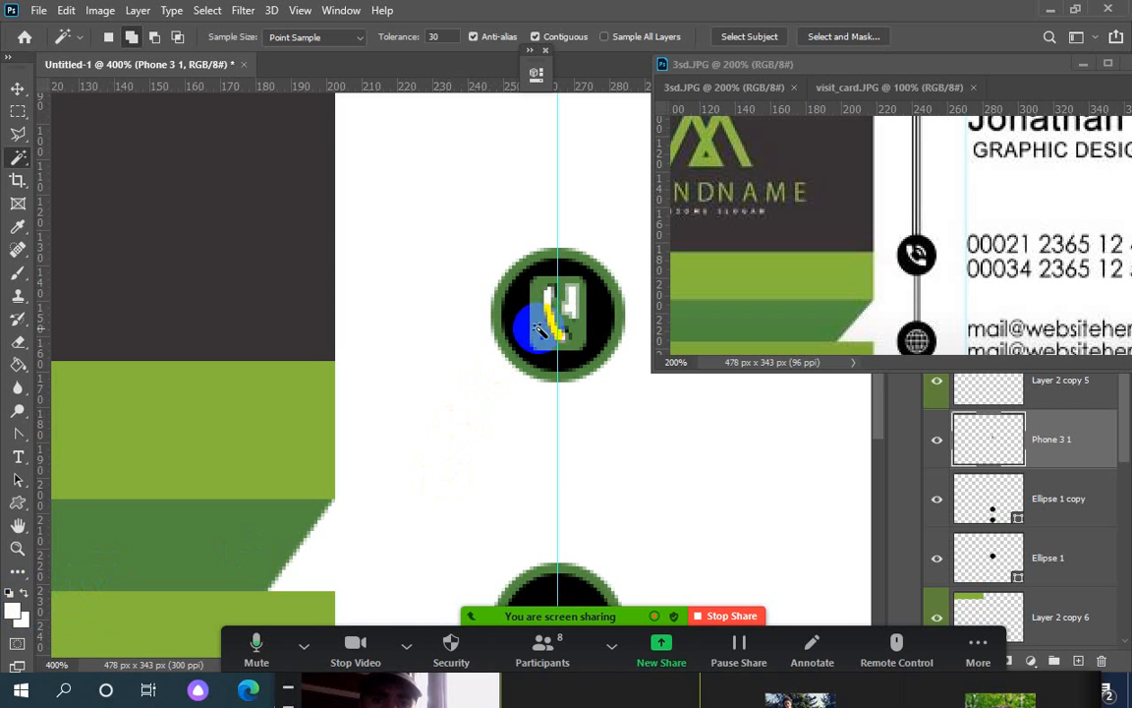
{"action": "key", "text": "Delete"}
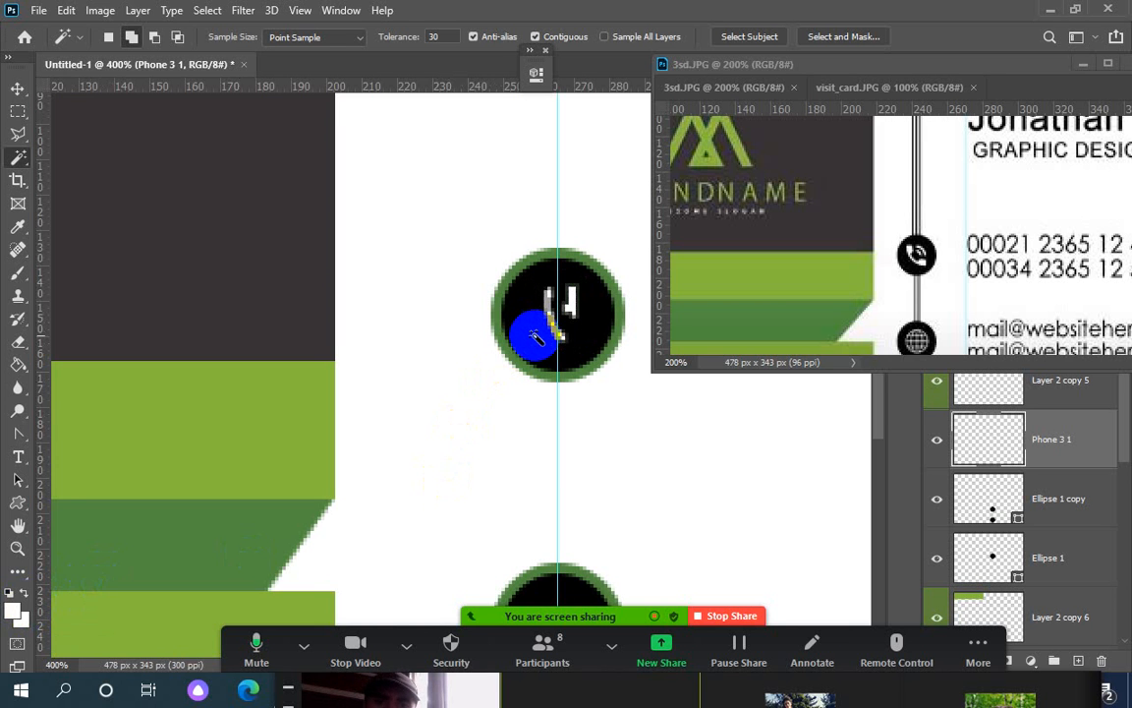
{"action": "key", "text": "ctrl+minus"}
{"action": "key", "text": "ctrl+minus"}
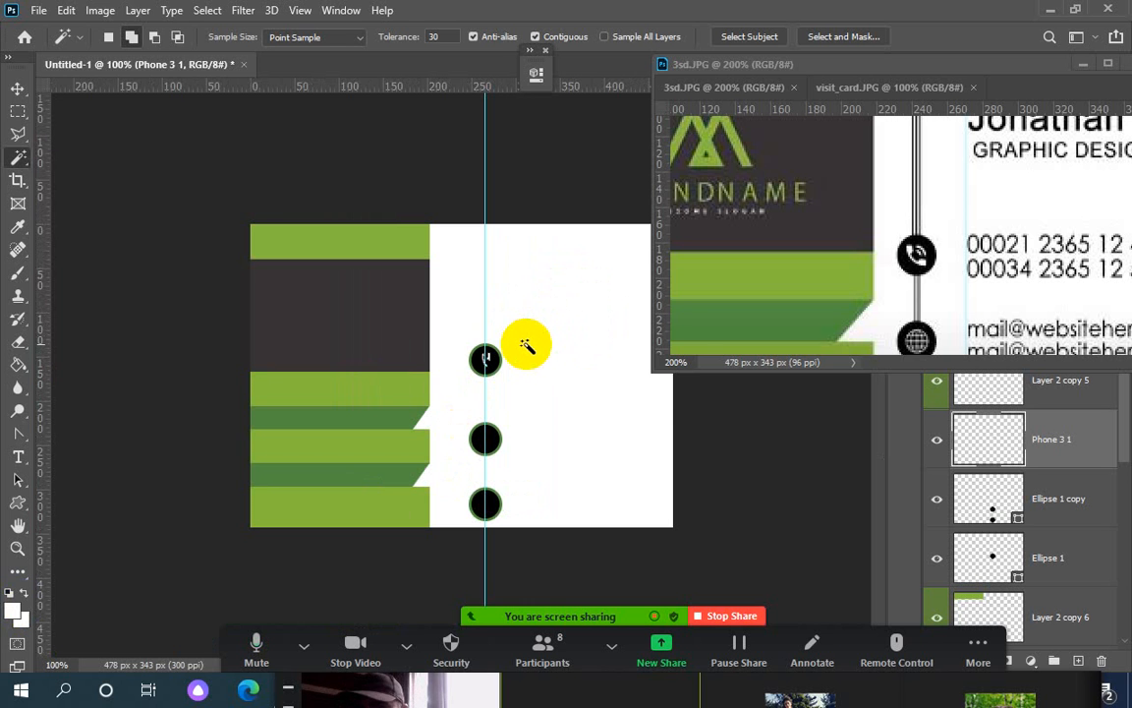
Drag the vertical guide off to the left and toggle the meeting microphone
{"action": "left_click", "coordinate": [19, 90]}
{"action": "left_click_drag", "start_coordinate": [485, 192], "coordinate": [65, 222]}
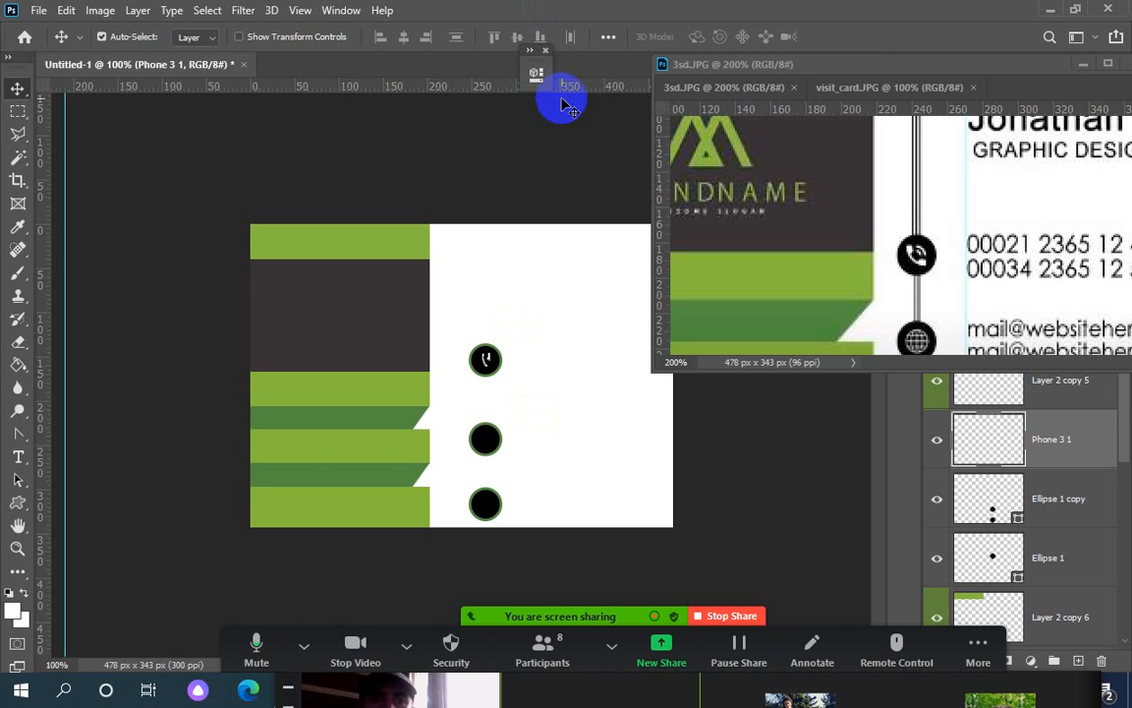
{"action": "left_click", "coordinate": [304, 645]}
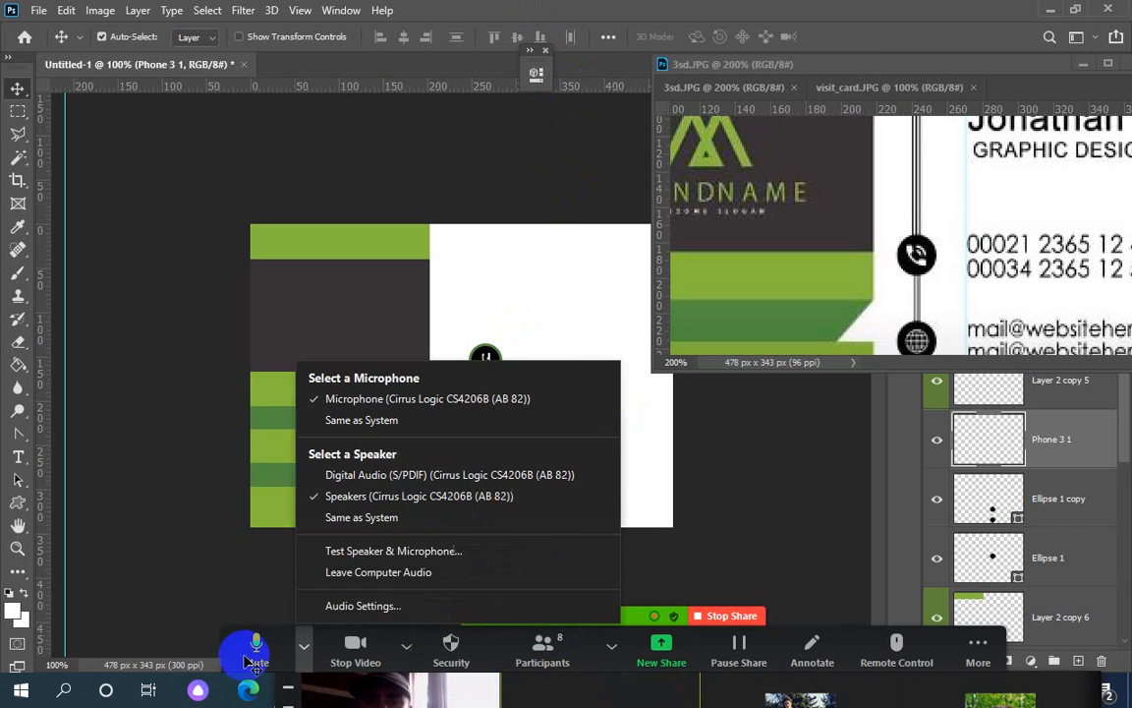
{"action": "left_click", "coordinate": [252, 656]}
{"action": "left_click", "coordinate": [304, 646]}
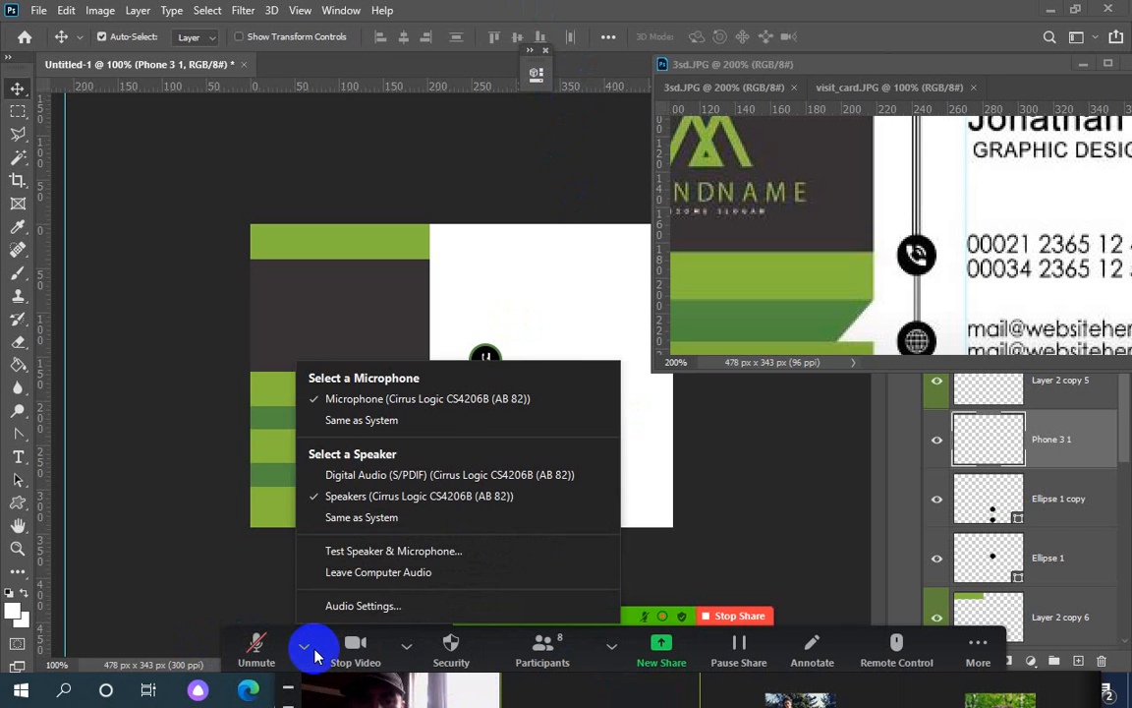
{"action": "left_click", "coordinate": [260, 651]}
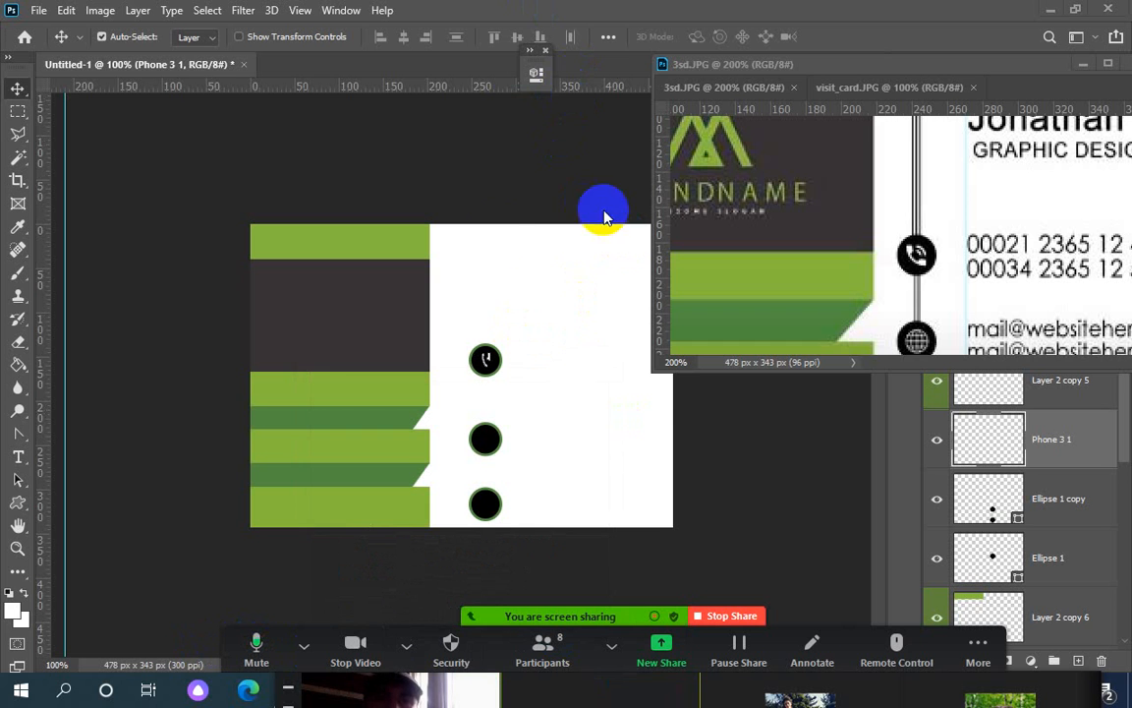
Switch to the Custom Shape Tool and browse the shape picker's folders, including Objects, for the phone shape
{"action": "right_click", "coordinate": [22, 505]}
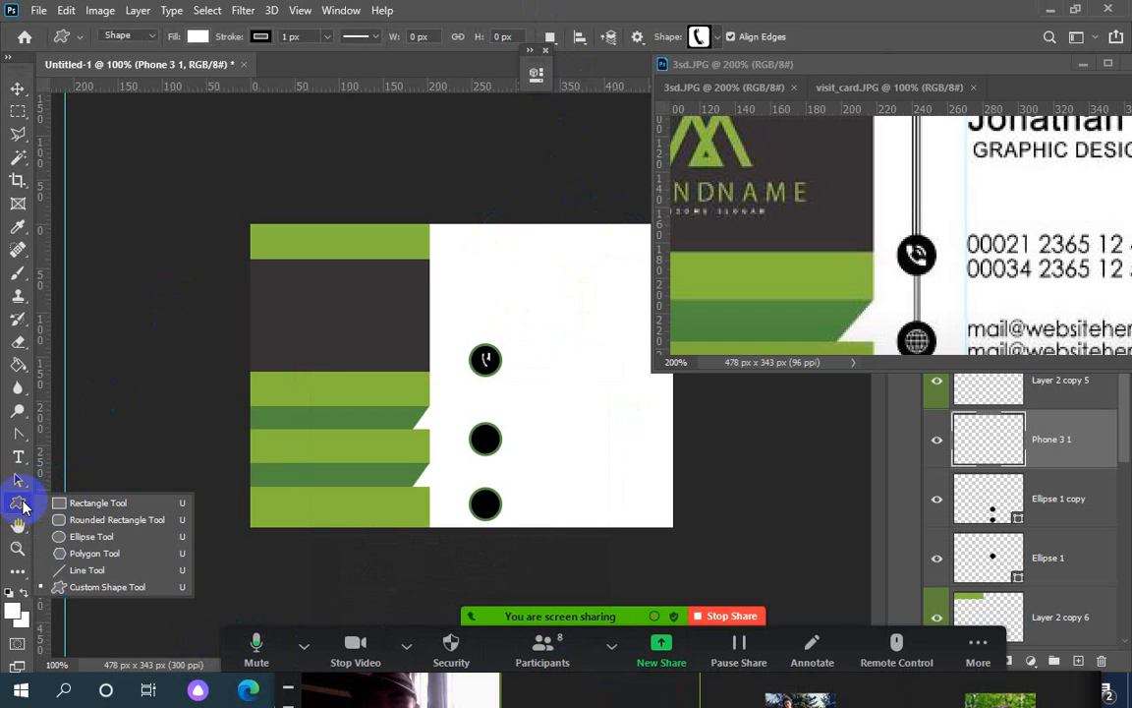
{"action": "left_click", "coordinate": [88, 586]}
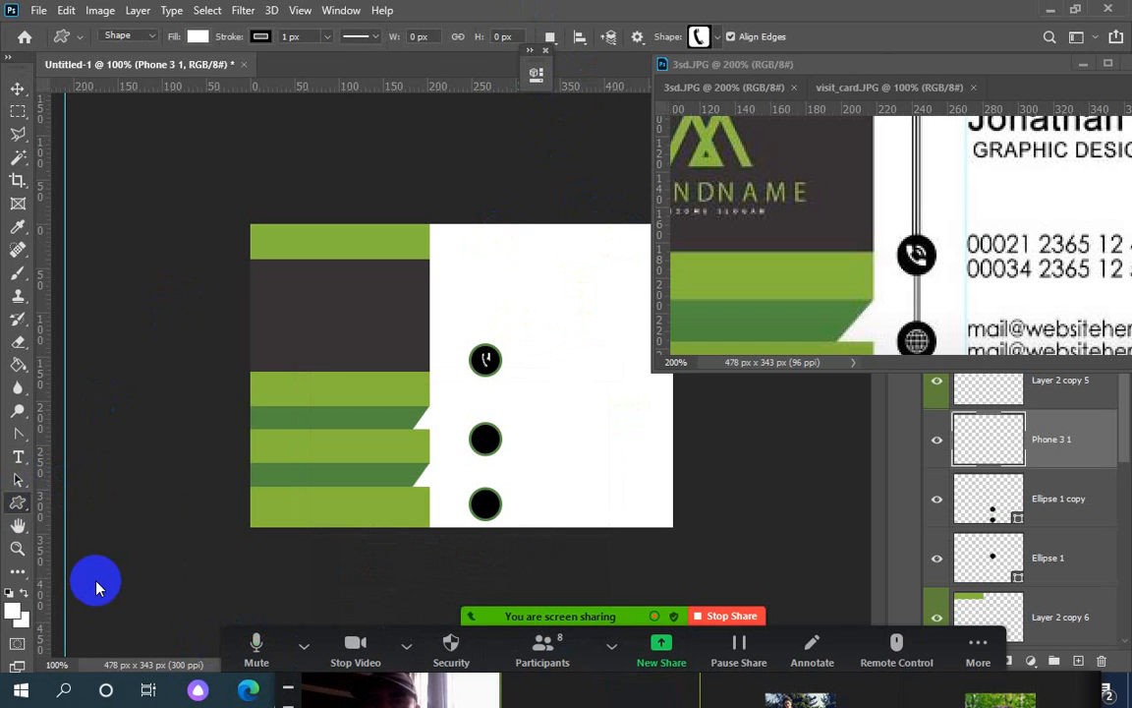
{"action": "left_click", "coordinate": [702, 36]}
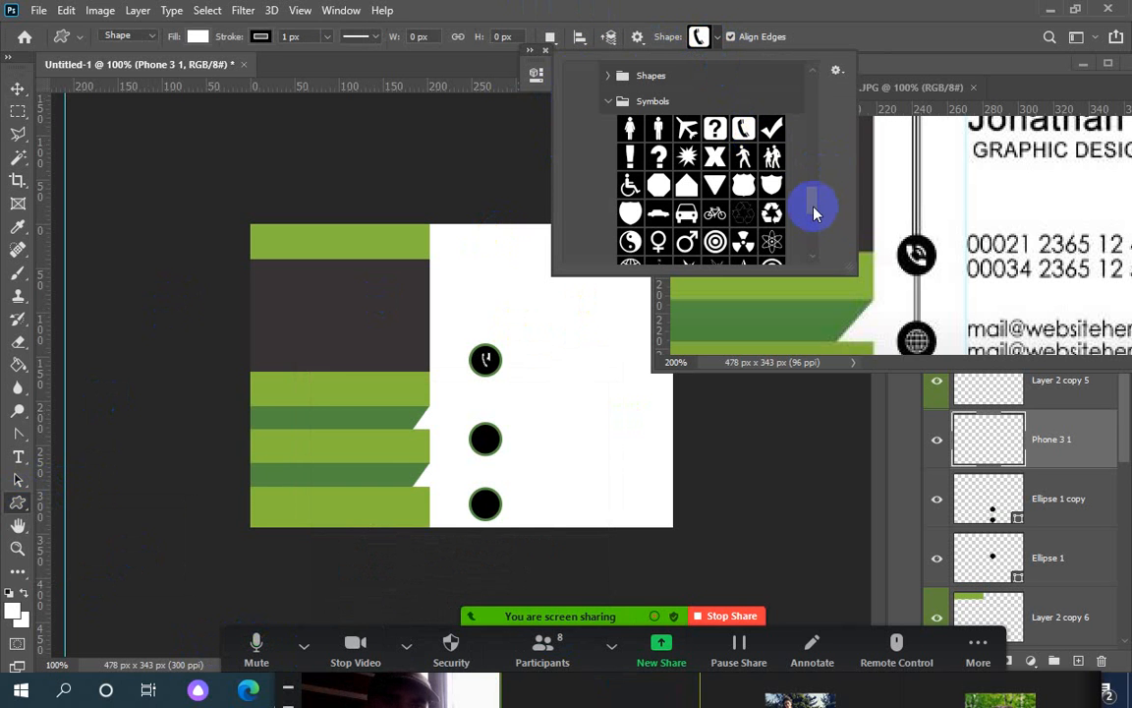
{"action": "left_click_drag", "start_coordinate": [811, 206], "coordinate": [810, 193]}
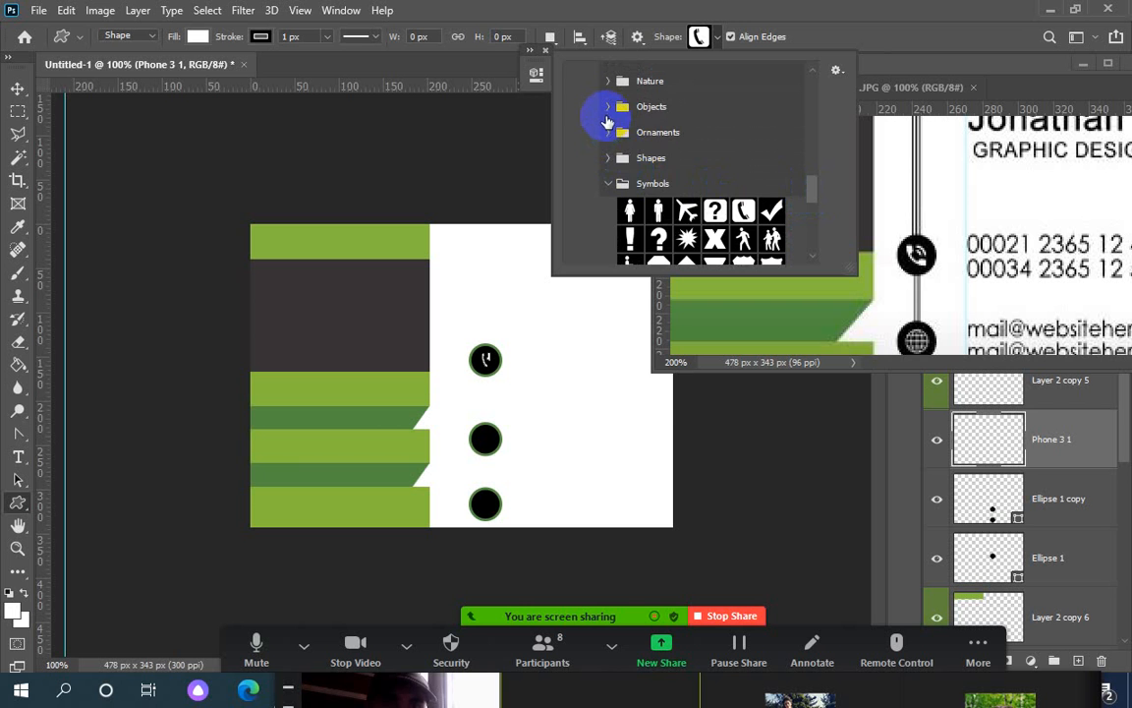
{"action": "left_click", "coordinate": [609, 107]}
{"action": "left_click_drag", "start_coordinate": [816, 172], "coordinate": [791, 233]}
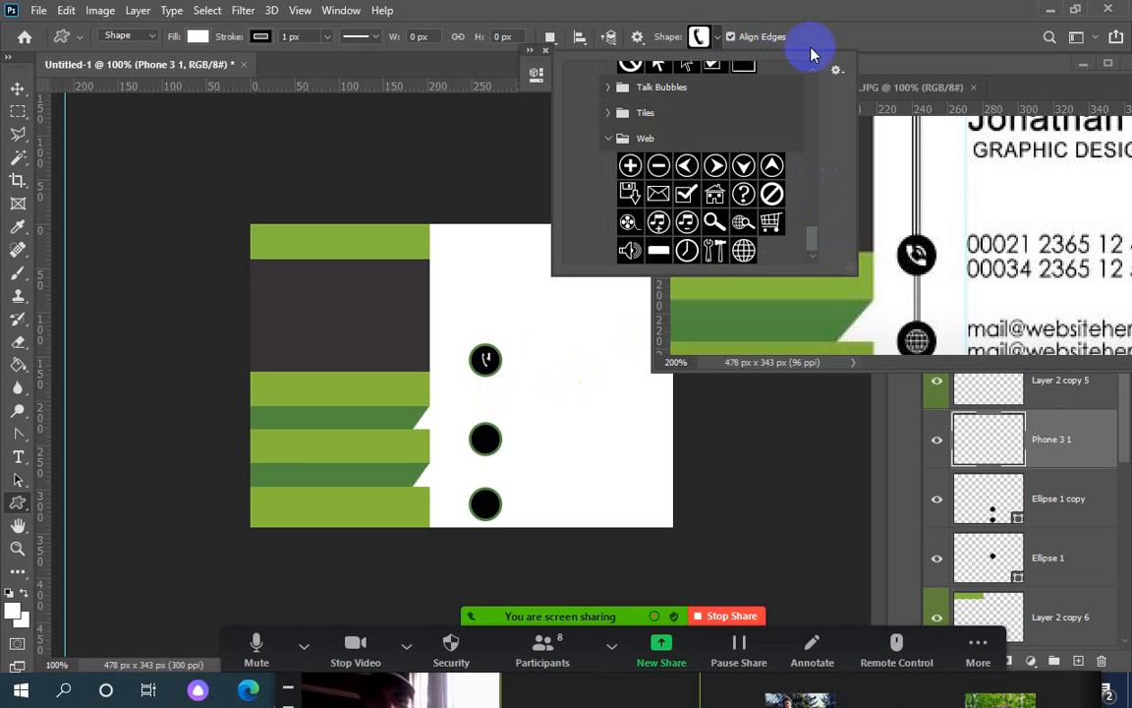
{"action": "left_click", "coordinate": [729, 18]}
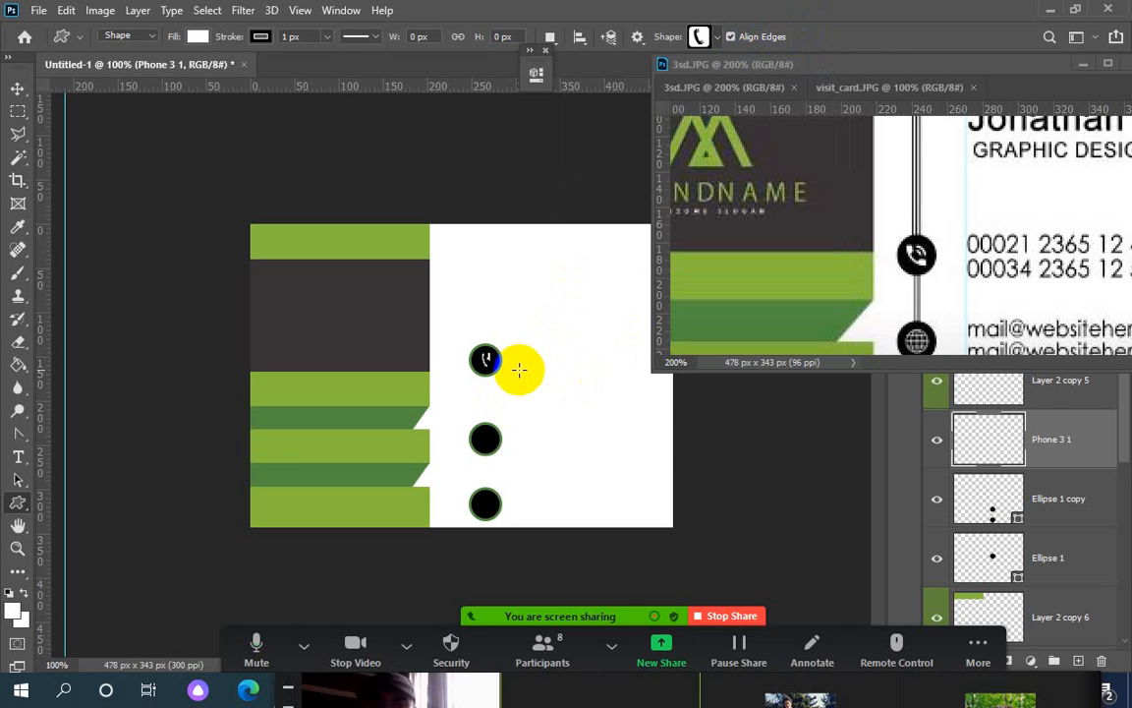
Zoom in and try enlarging the phone icon, cancelling the oversized transform
{"action": "key", "text": "ctrl+plus"}
{"action": "key", "text": "ctrl+plus"}
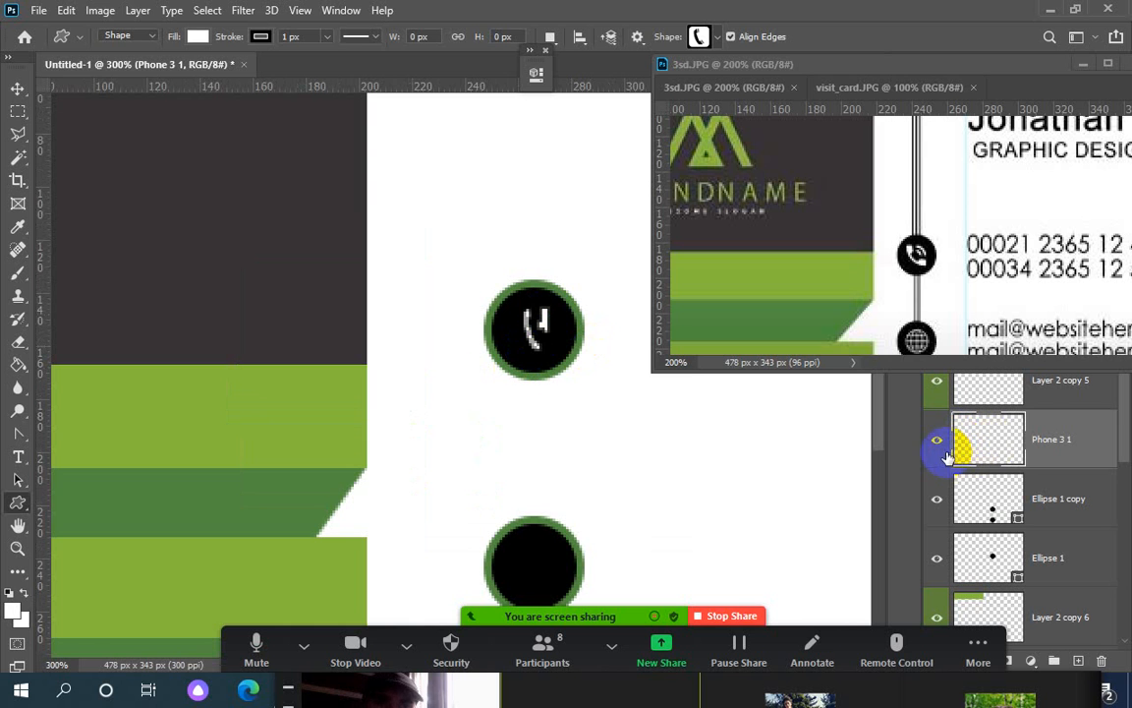
{"action": "key", "text": "ctrl+t"}
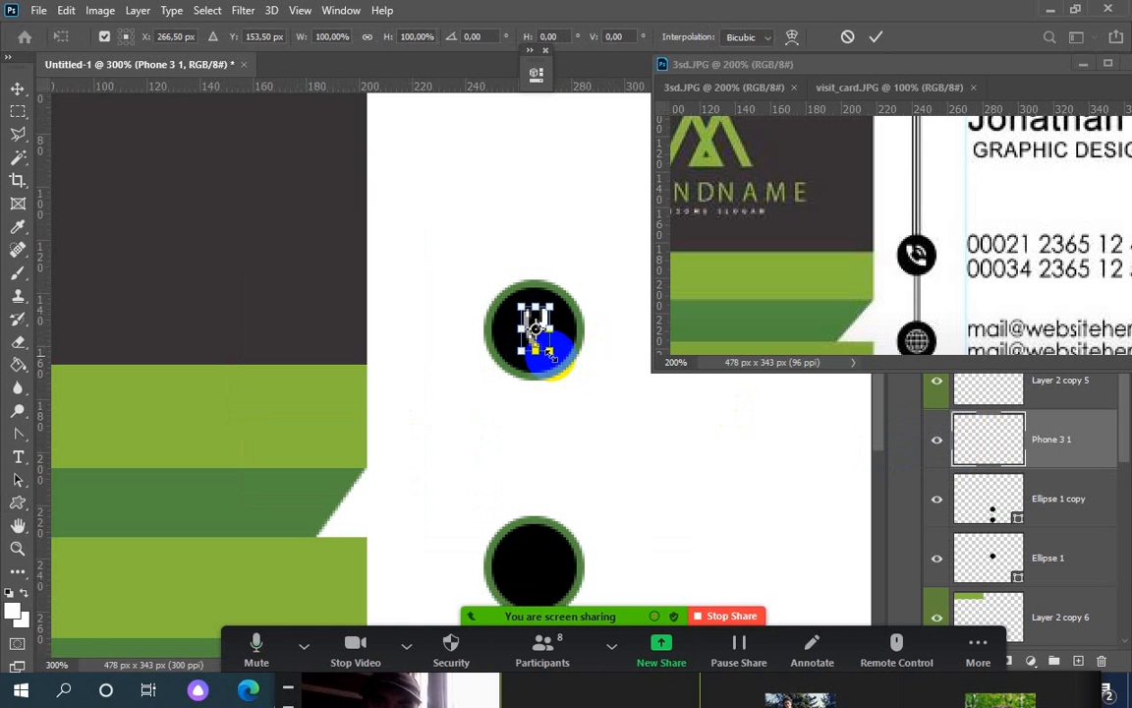
{"action": "left_click_drag", "start_coordinate": [551, 354], "coordinate": [462, 356]}
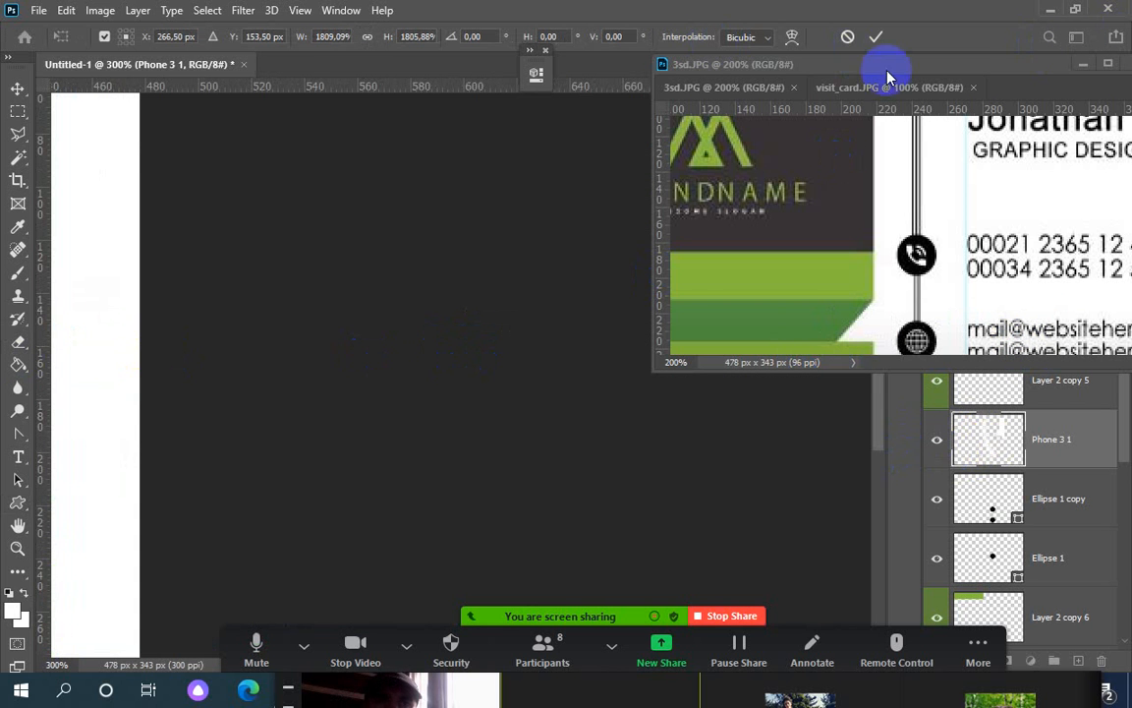
{"action": "left_click", "coordinate": [846, 38]}
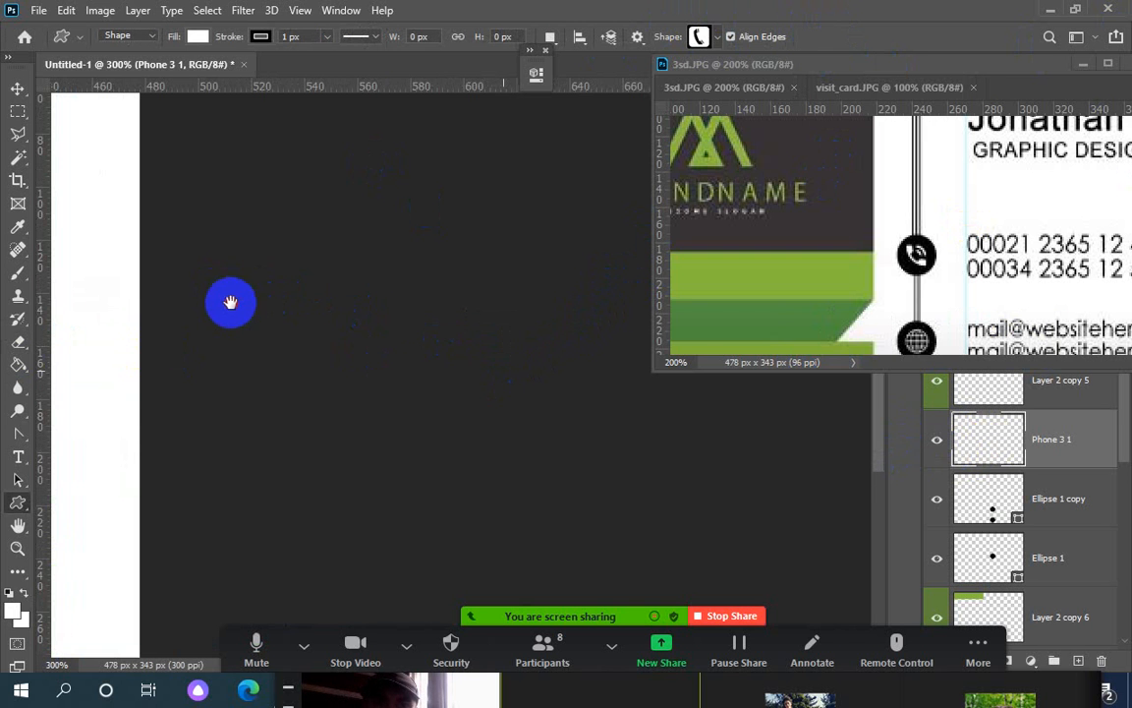
Recentre the phone circle in view and retry the resize, cancelling the distorted result
{"action": "left_click_drag", "start_coordinate": [230, 302], "coordinate": [571, 337]}
{"action": "left_click_drag", "start_coordinate": [239, 341], "coordinate": [566, 346]}
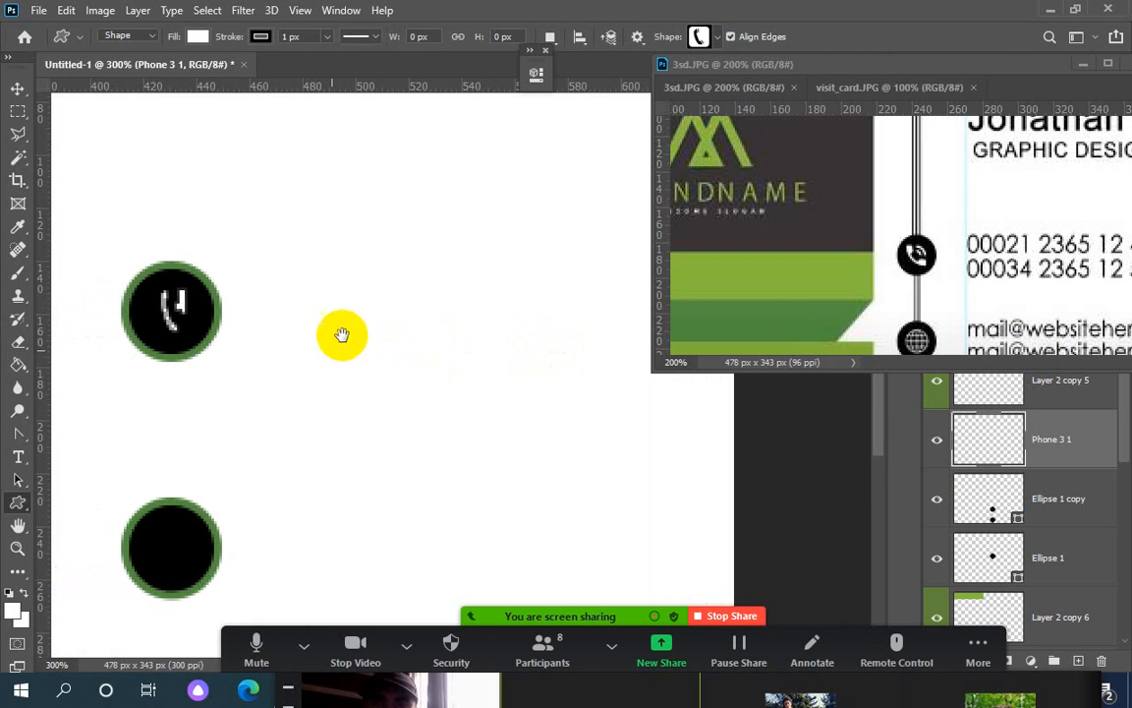
{"action": "left_click_drag", "start_coordinate": [333, 330], "coordinate": [495, 336]}
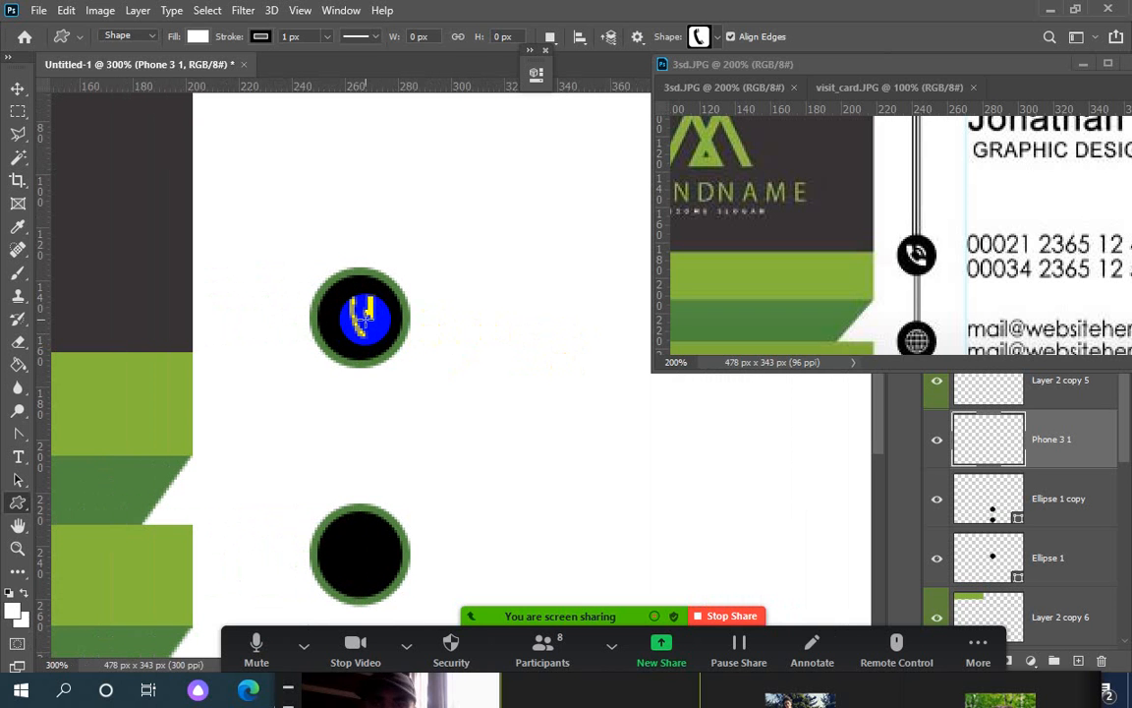
{"action": "key", "text": "ctrl+t"}
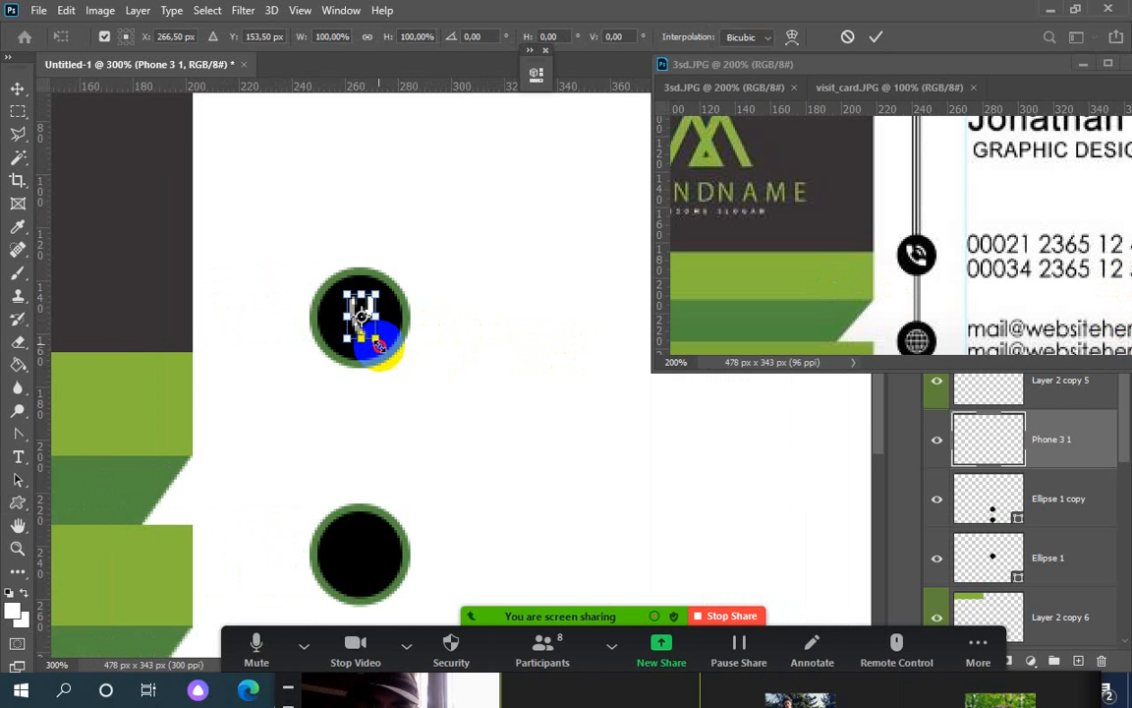
{"action": "left_click_drag", "start_coordinate": [379, 344], "coordinate": [14, 324]}
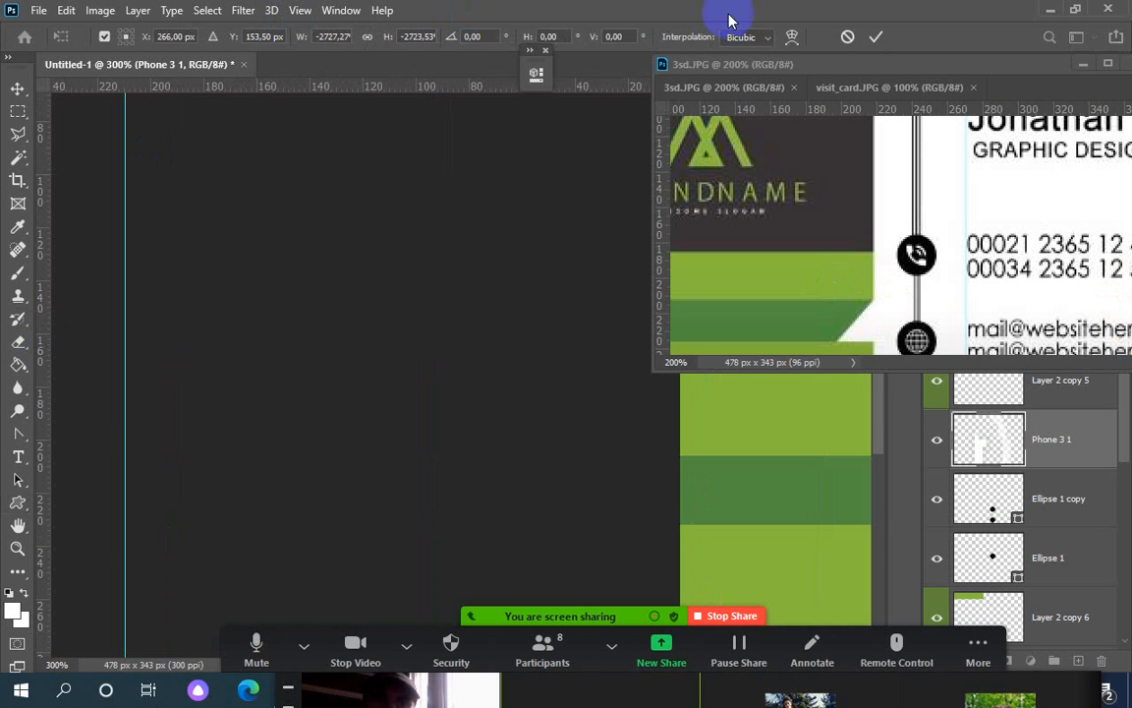
{"action": "left_click", "coordinate": [847, 37]}
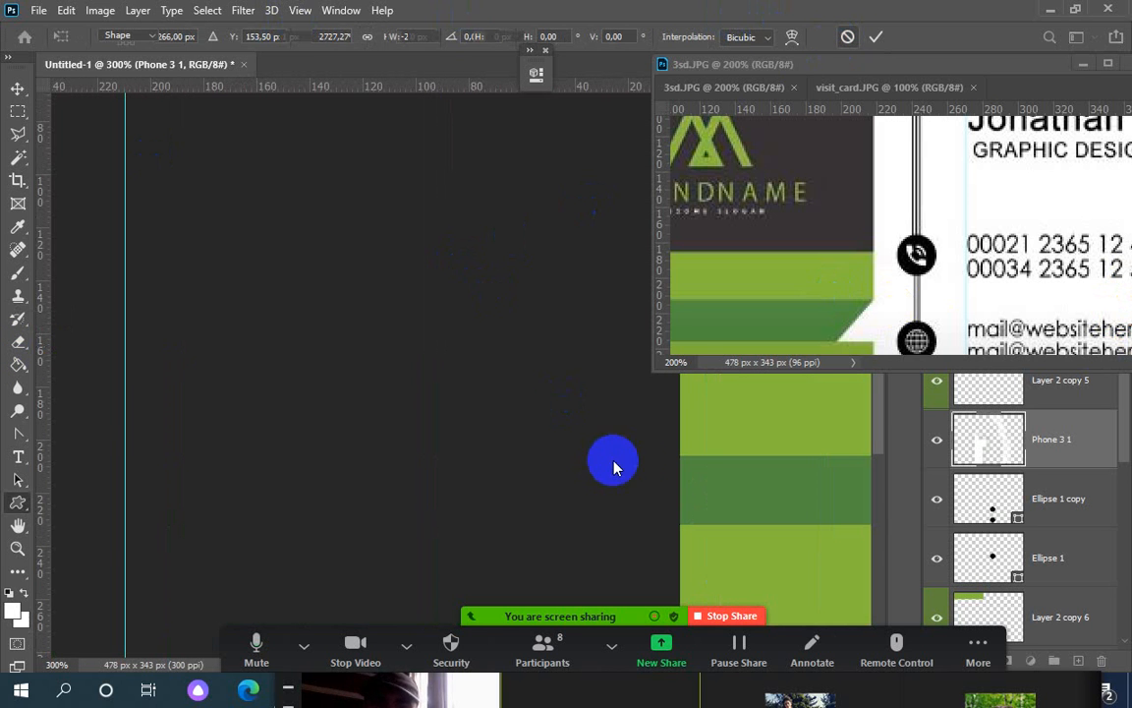
Scale the phone icon up to about 127% and commit the transform
{"action": "left_click_drag", "start_coordinate": [686, 451], "coordinate": [5, 455]}
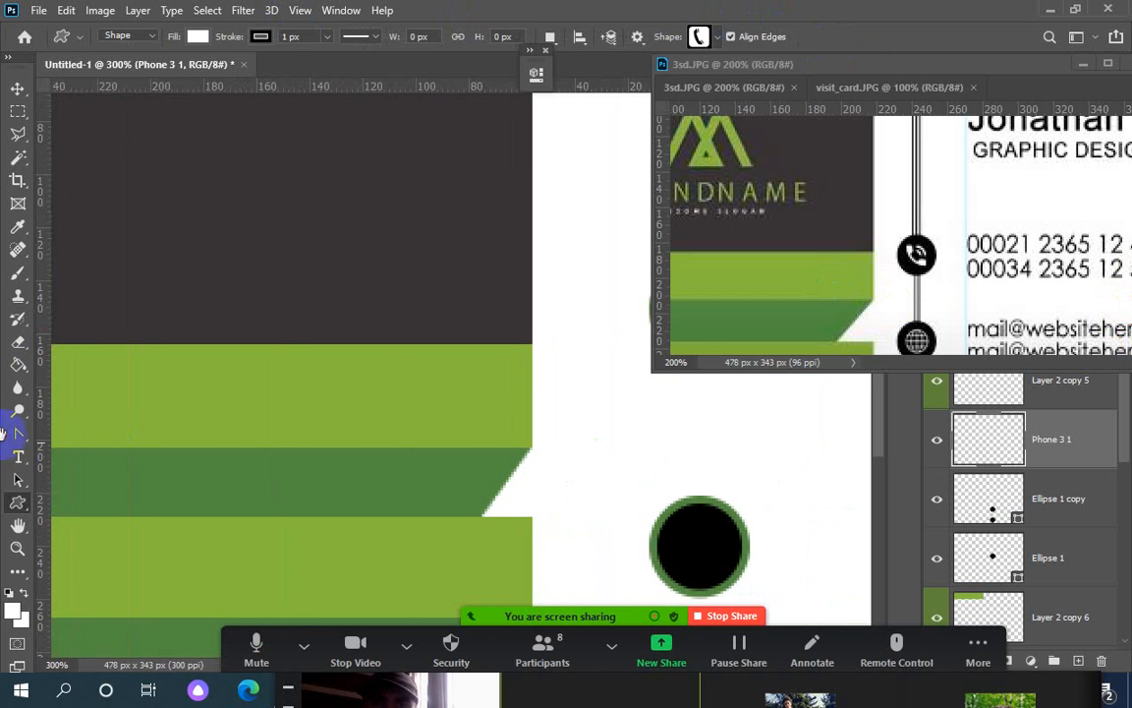
{"action": "left_click_drag", "start_coordinate": [584, 434], "coordinate": [275, 432]}
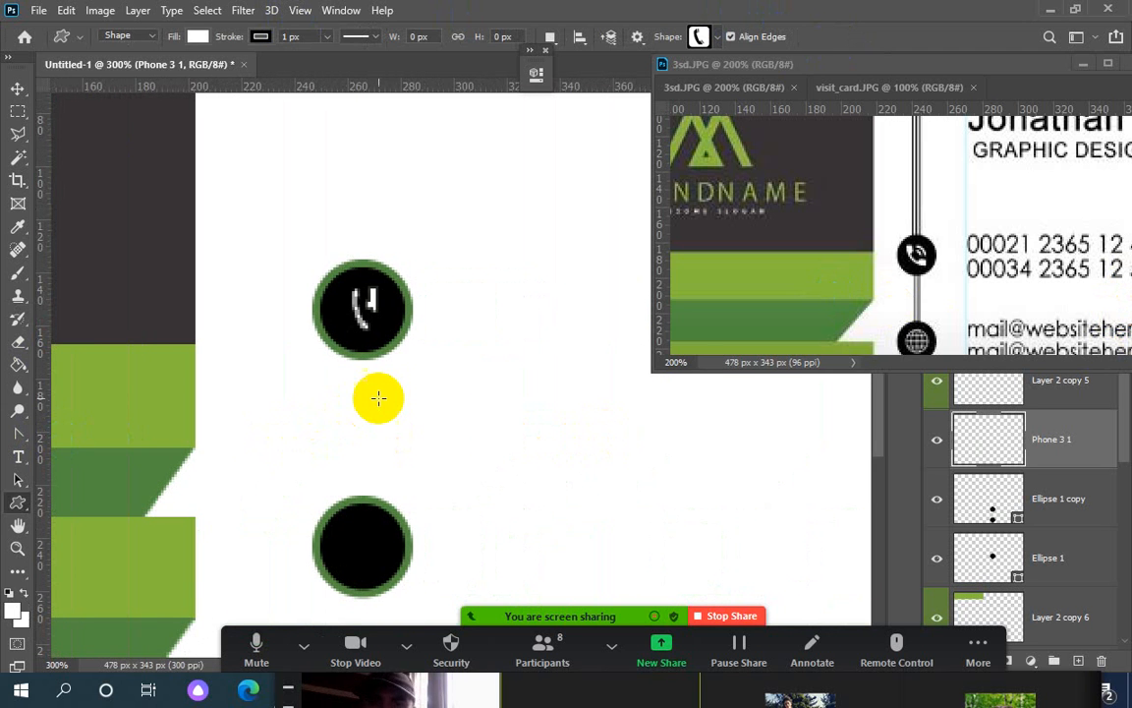
{"action": "key", "text": "ctrl+t"}
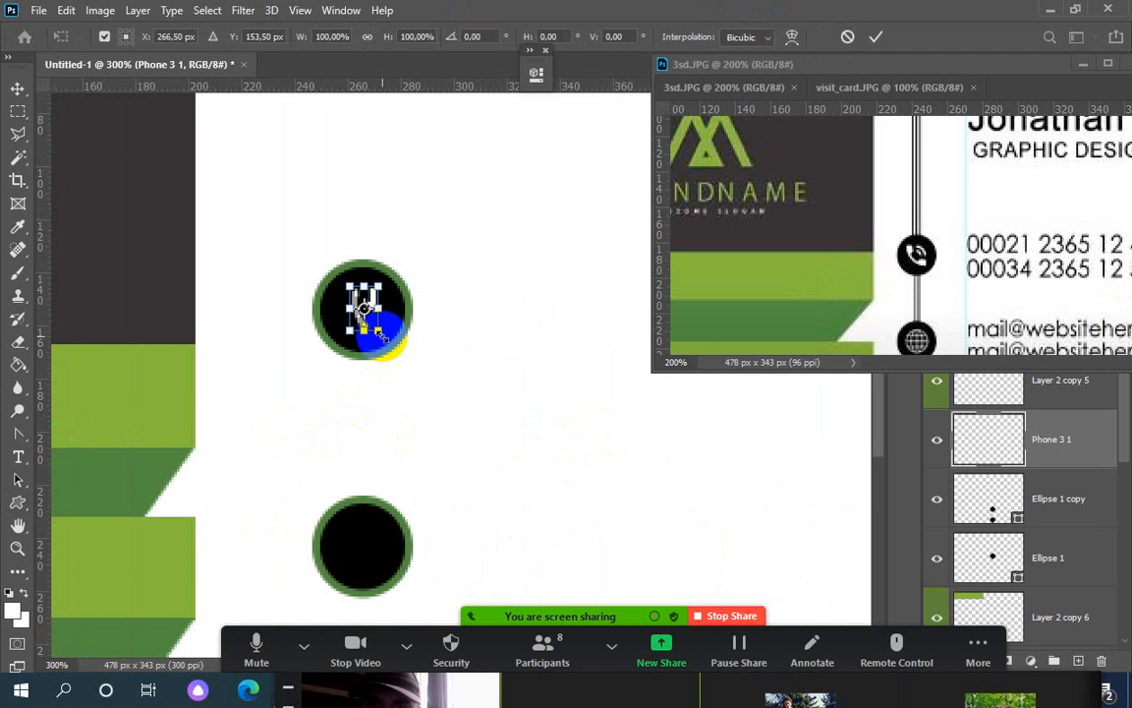
{"action": "left_click_drag", "start_coordinate": [381, 332], "coordinate": [386, 338]}
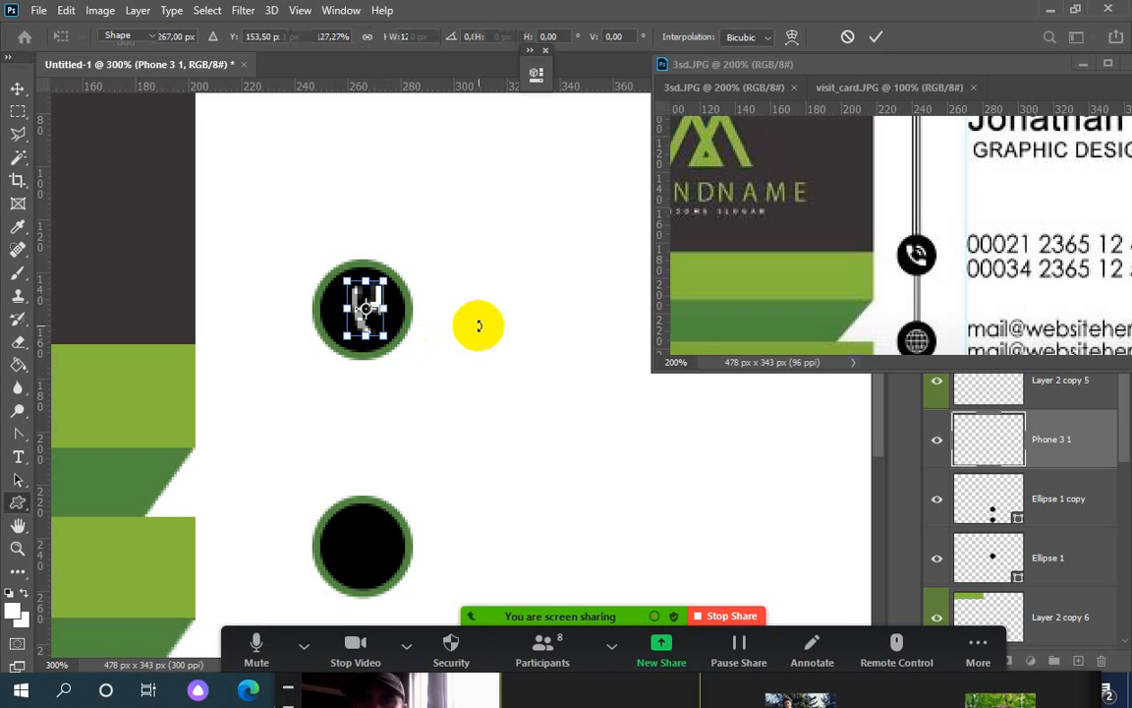
{"action": "key", "text": "Return"}
{"action": "key", "text": "u"}
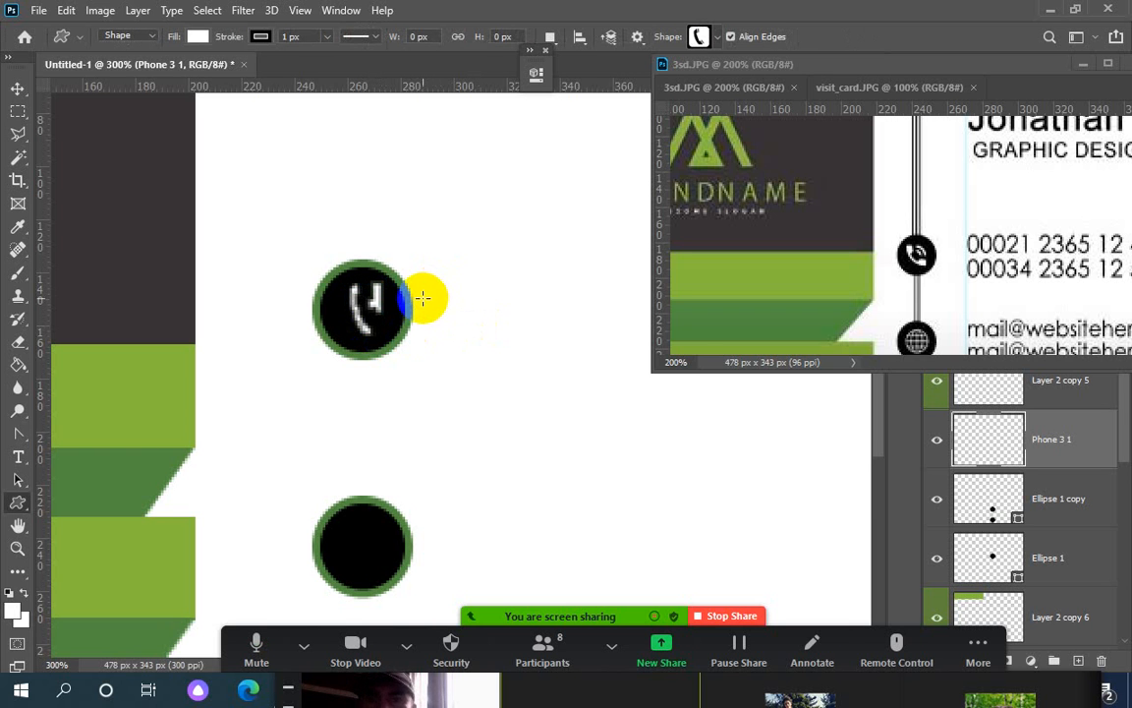
Select the phone glyph with the Magic Wand, test a white fill and undo it
{"action": "left_click", "coordinate": [17, 156]}
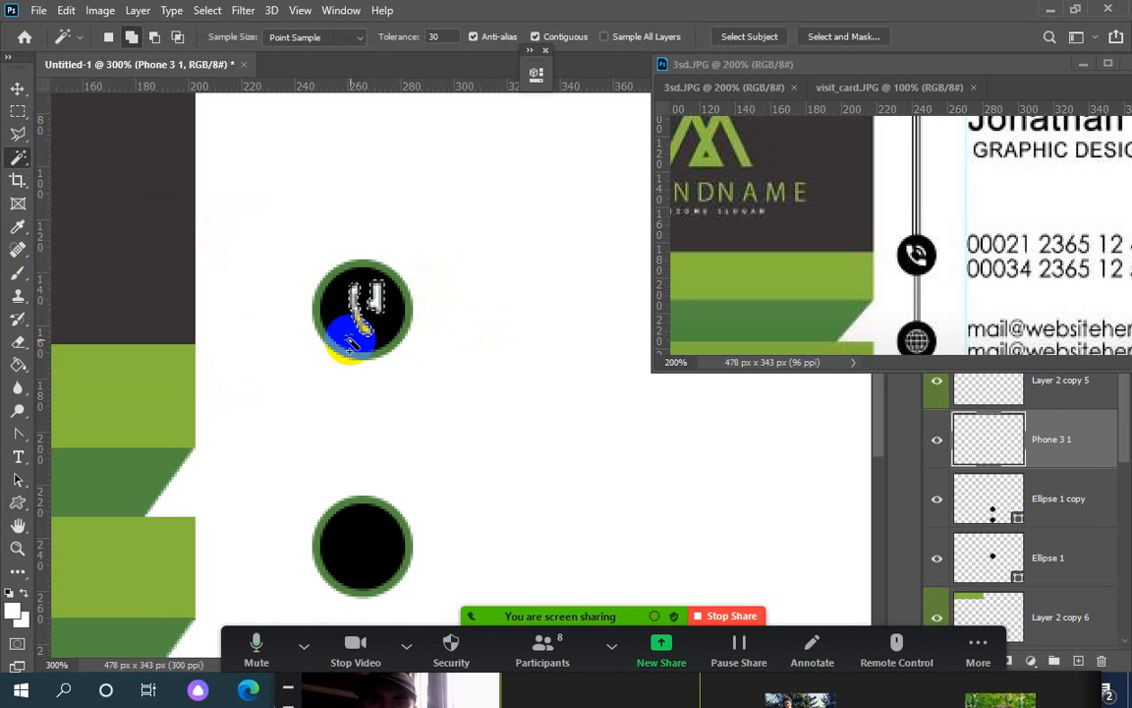
{"action": "key", "text": "alt+BackSpace"}
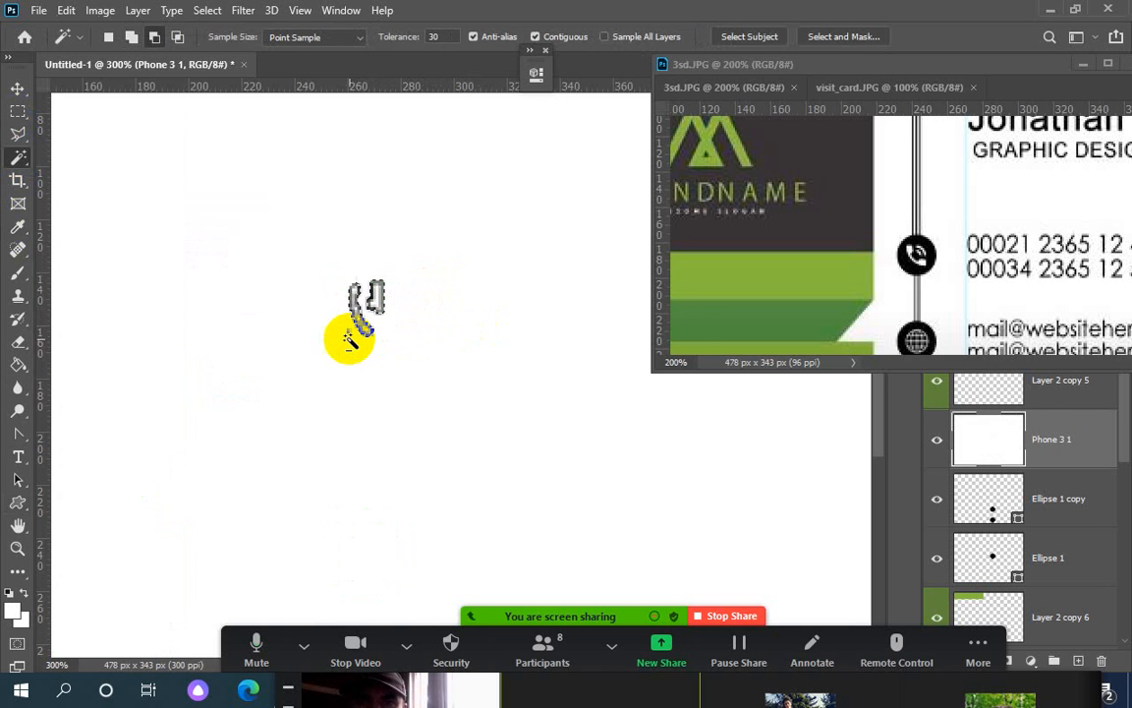
{"action": "key", "text": "ctrl+z"}
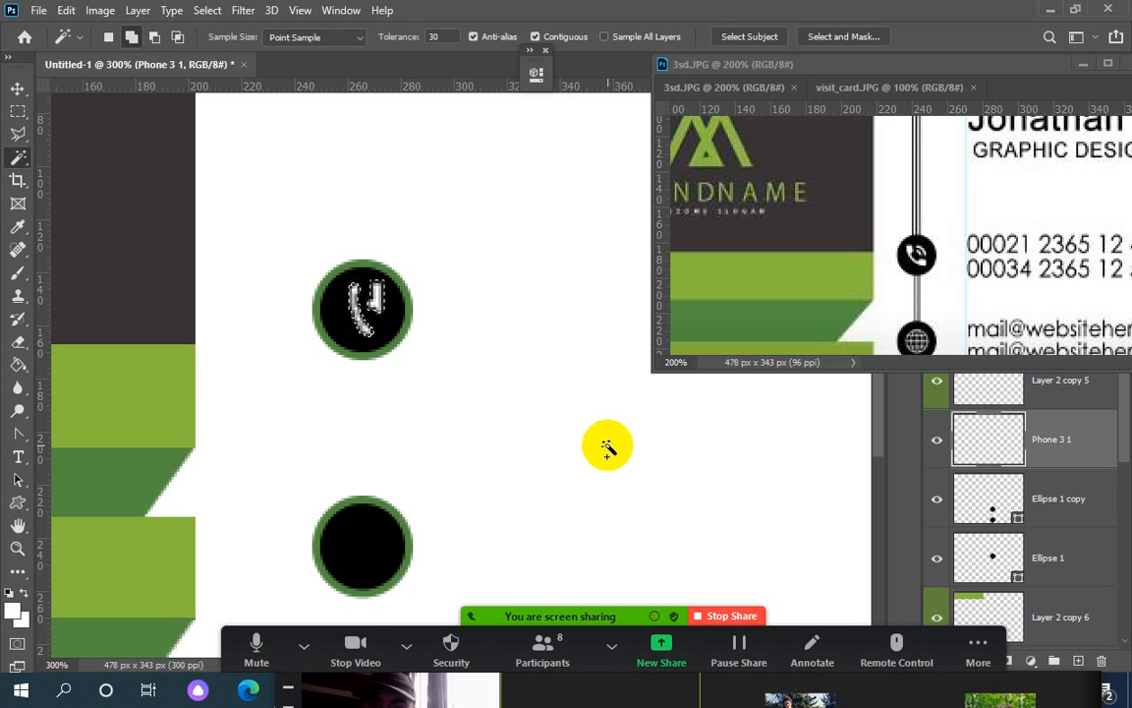
{"action": "key", "text": "ctrl+shift+z"}
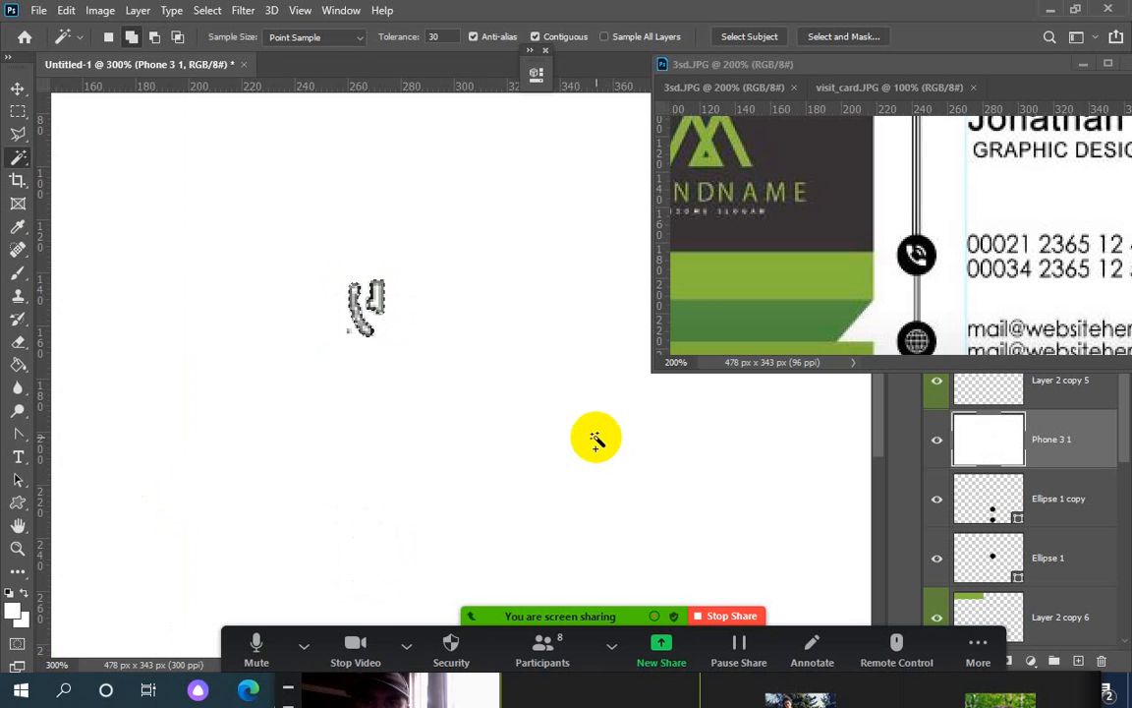
{"action": "key", "text": "ctrl+z"}
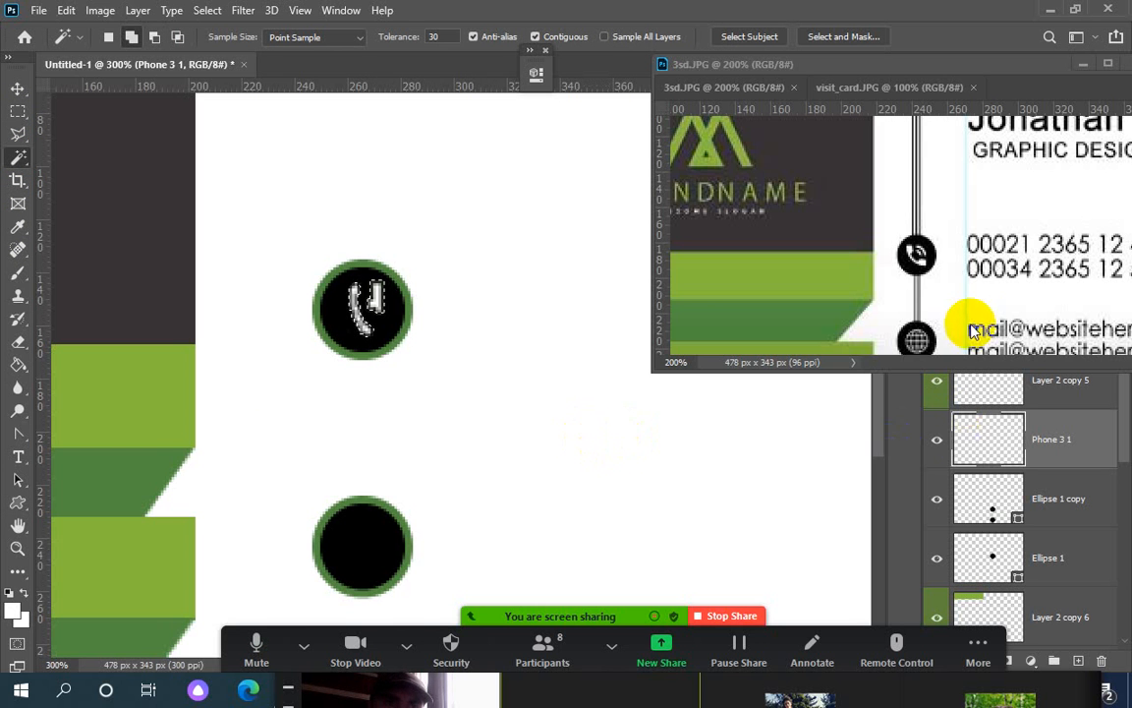
{"action": "left_click", "coordinate": [938, 445]}
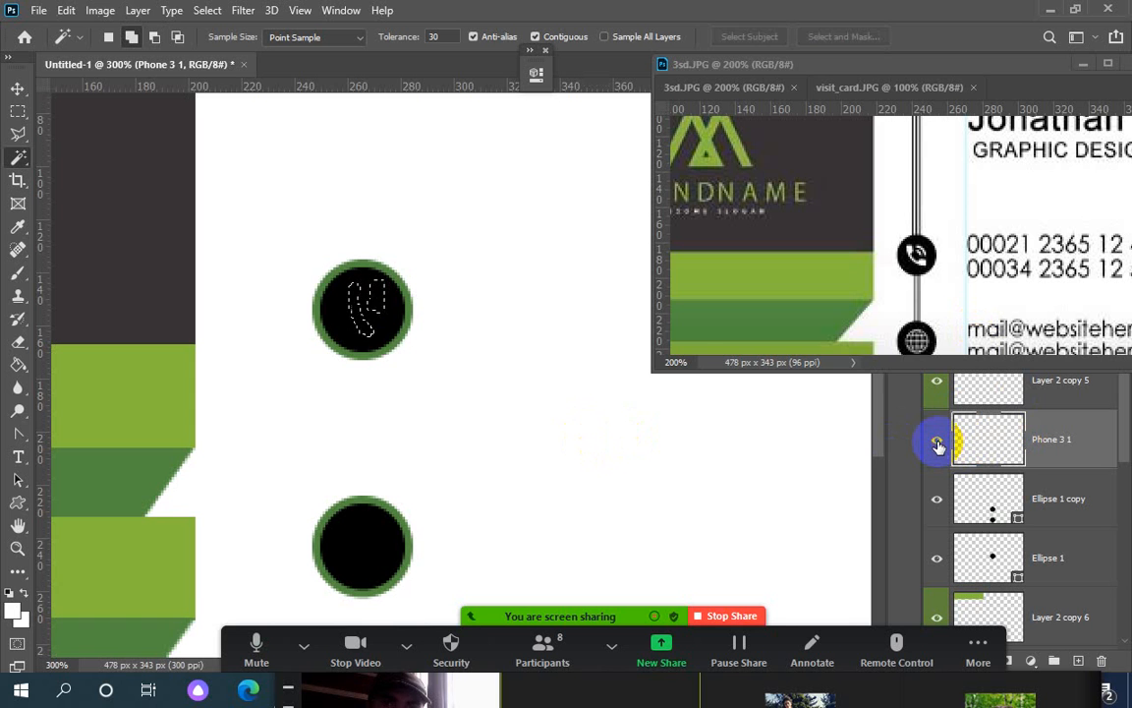
{"action": "left_click", "coordinate": [938, 445]}
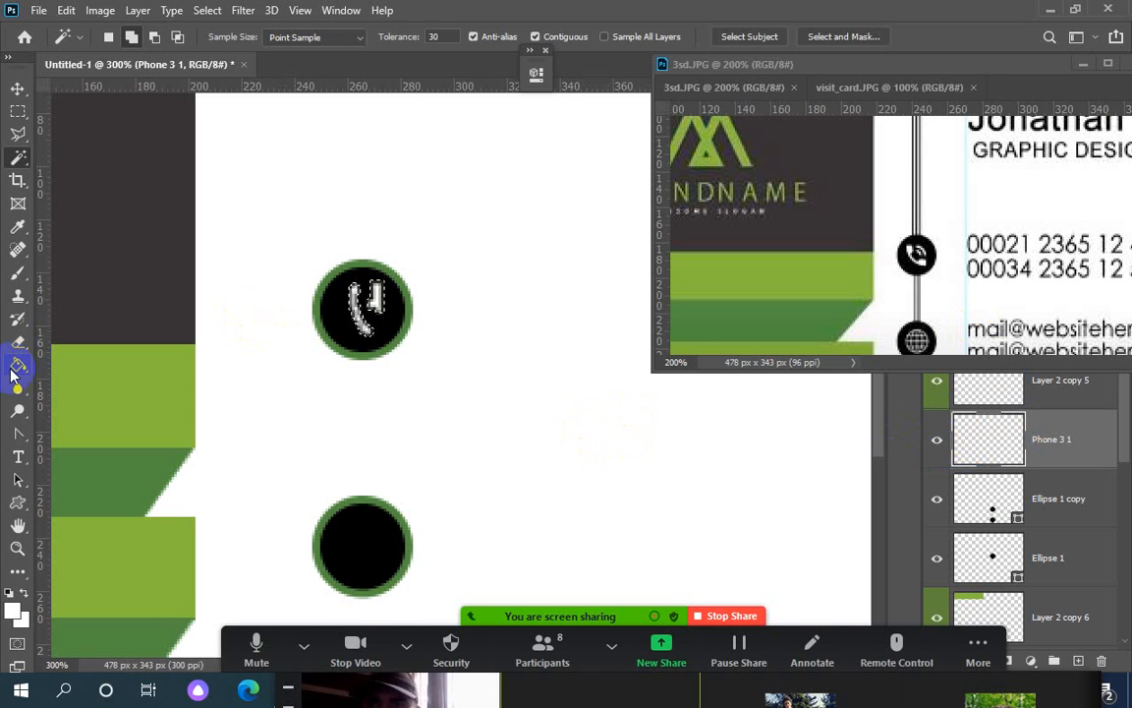
Fill the phone glyph white with the Paint Bucket, then fit the card on screen and deselect
{"action": "left_click", "coordinate": [17, 367]}
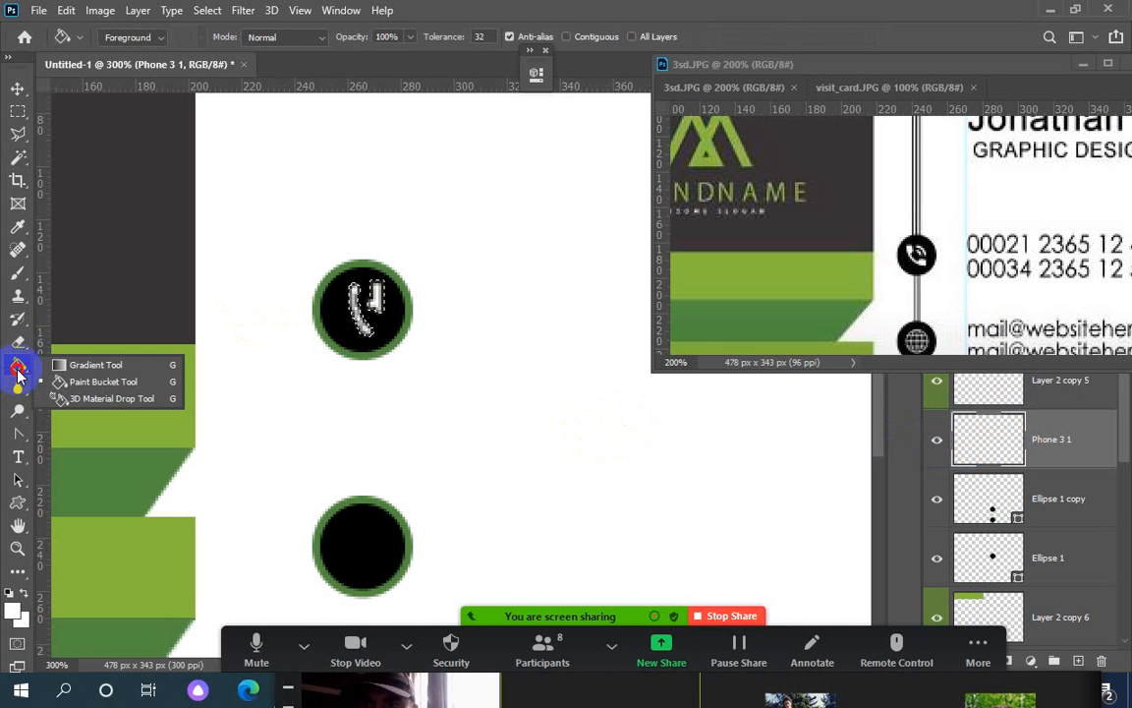
{"action": "left_click", "coordinate": [74, 384]}
{"action": "left_click", "coordinate": [339, 334]}
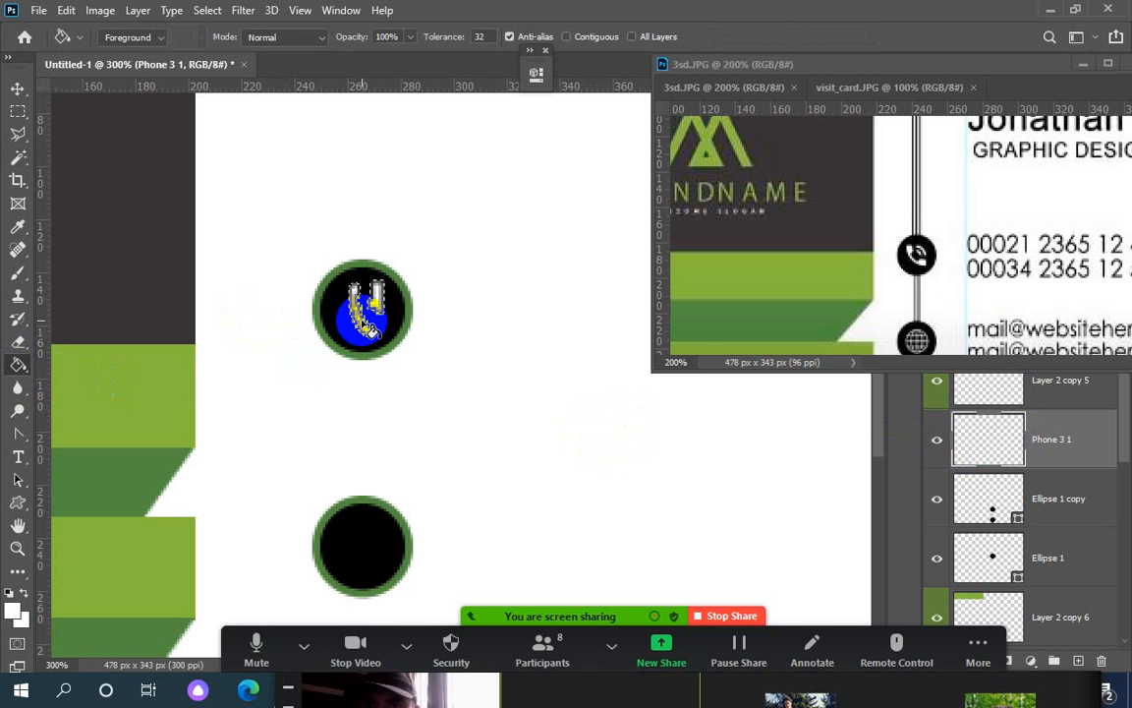
{"action": "key", "text": "ctrl+z"}
{"action": "left_click", "coordinate": [389, 313]}
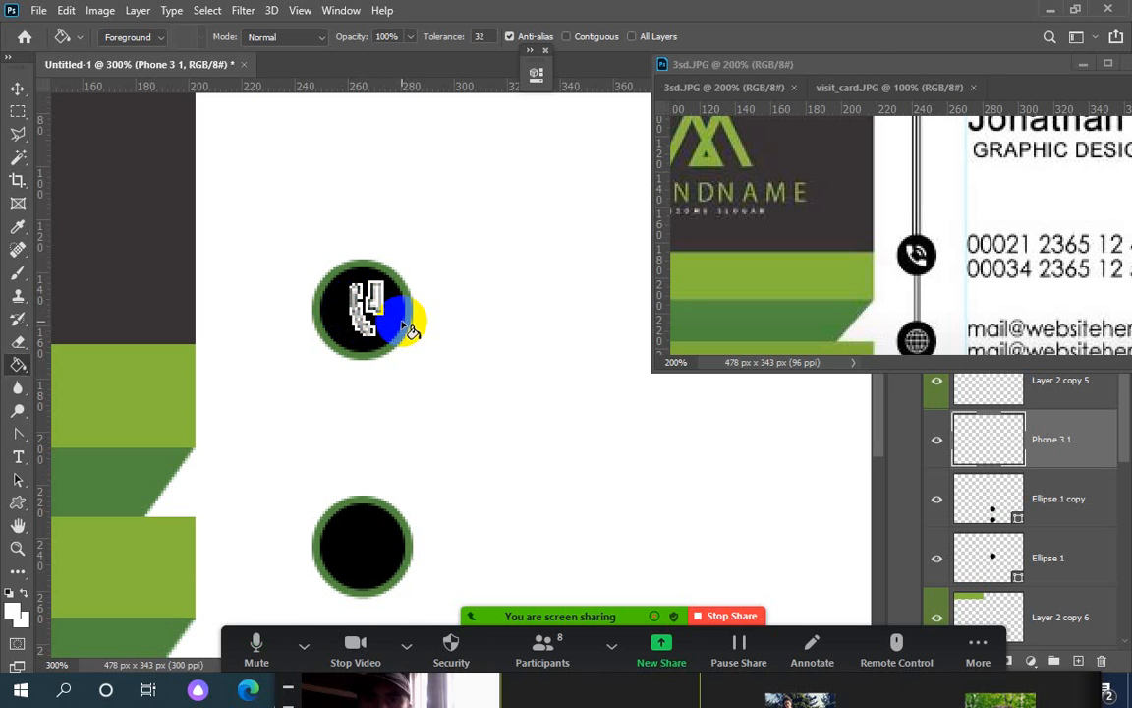
{"action": "key", "text": "ctrl+1"}
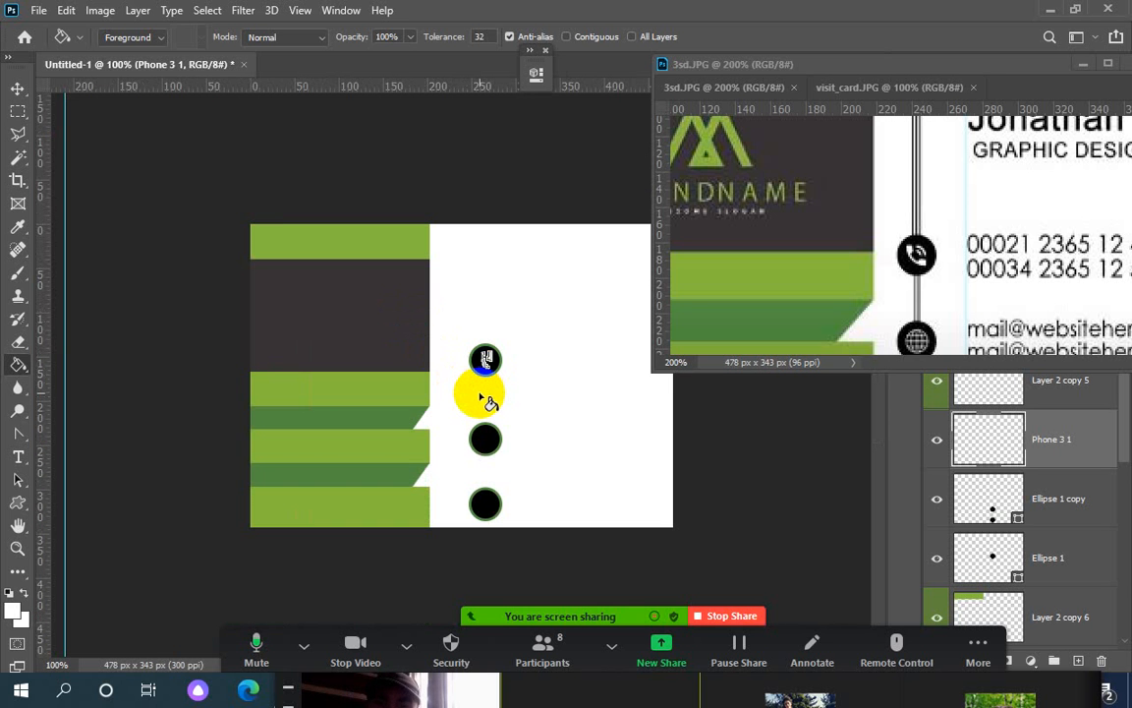
{"action": "key", "text": "ctrl+a"}
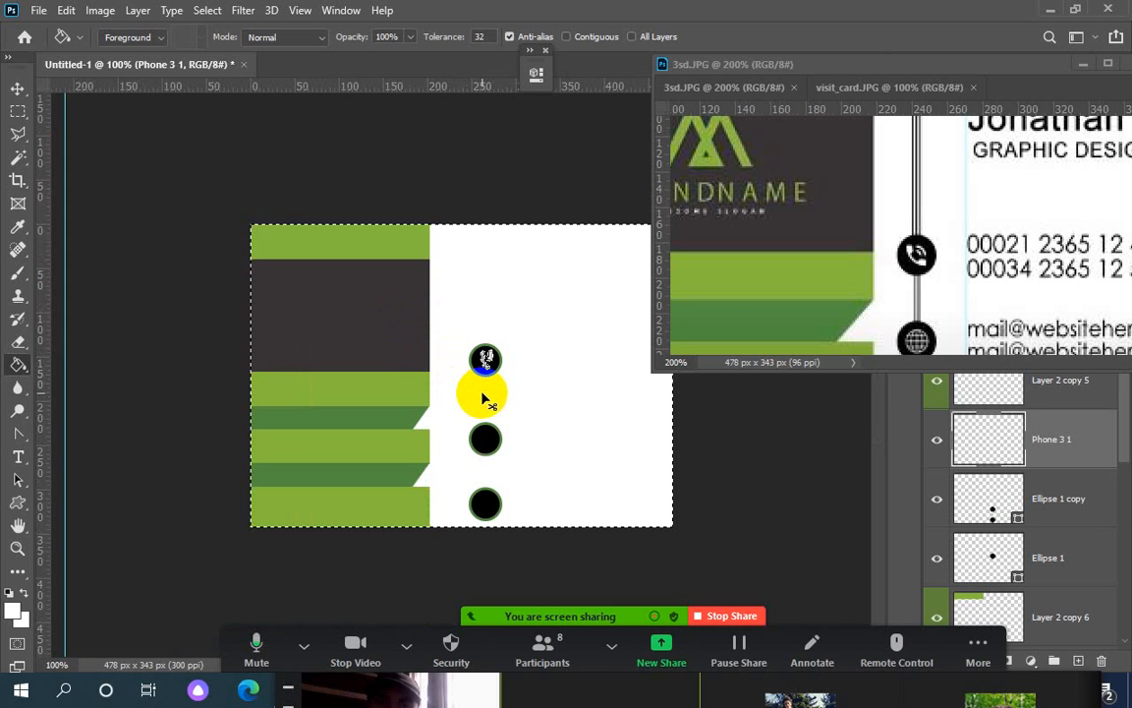
{"action": "key", "text": "ctrl+d"}
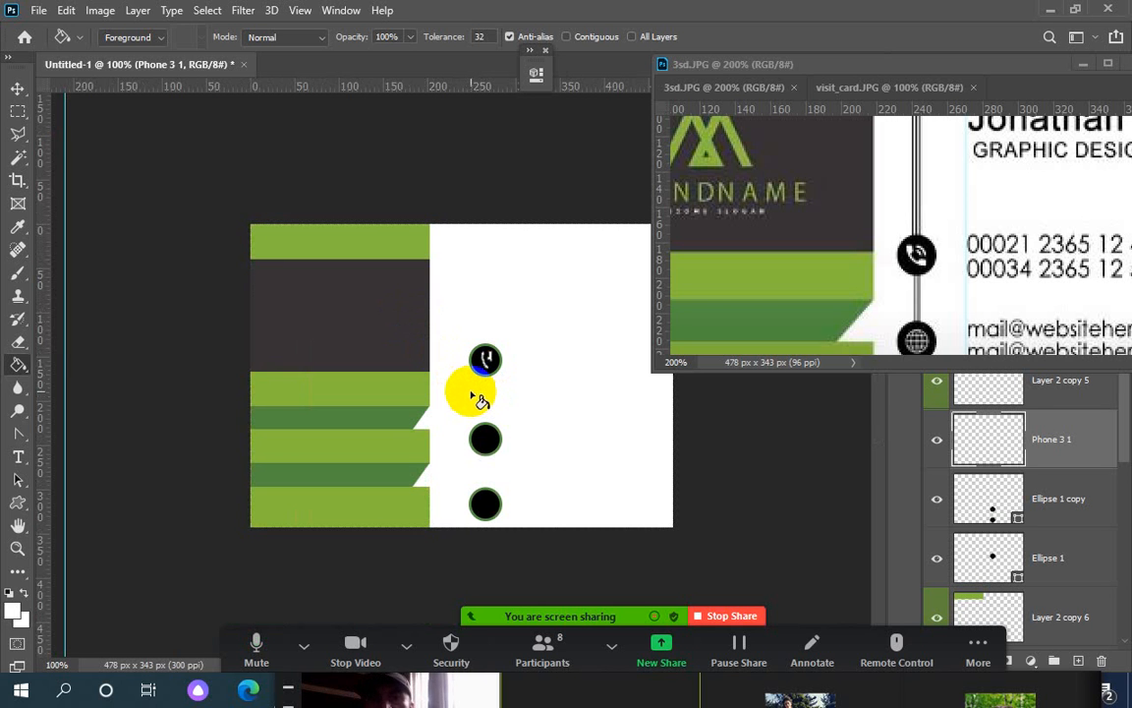
Make Ellipse 1 the active layer with the Move tool and zoom in on the top circle
{"action": "left_click", "coordinate": [17, 88]}
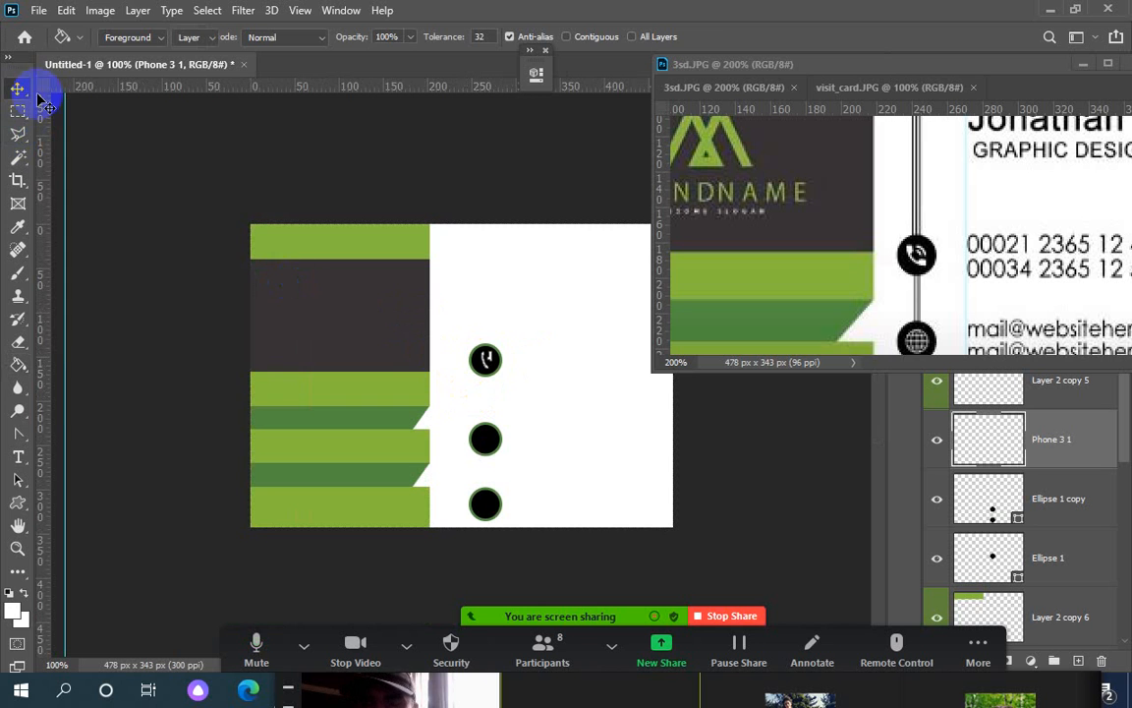
{"action": "left_click", "coordinate": [492, 361]}
{"action": "left_click", "coordinate": [492, 359]}
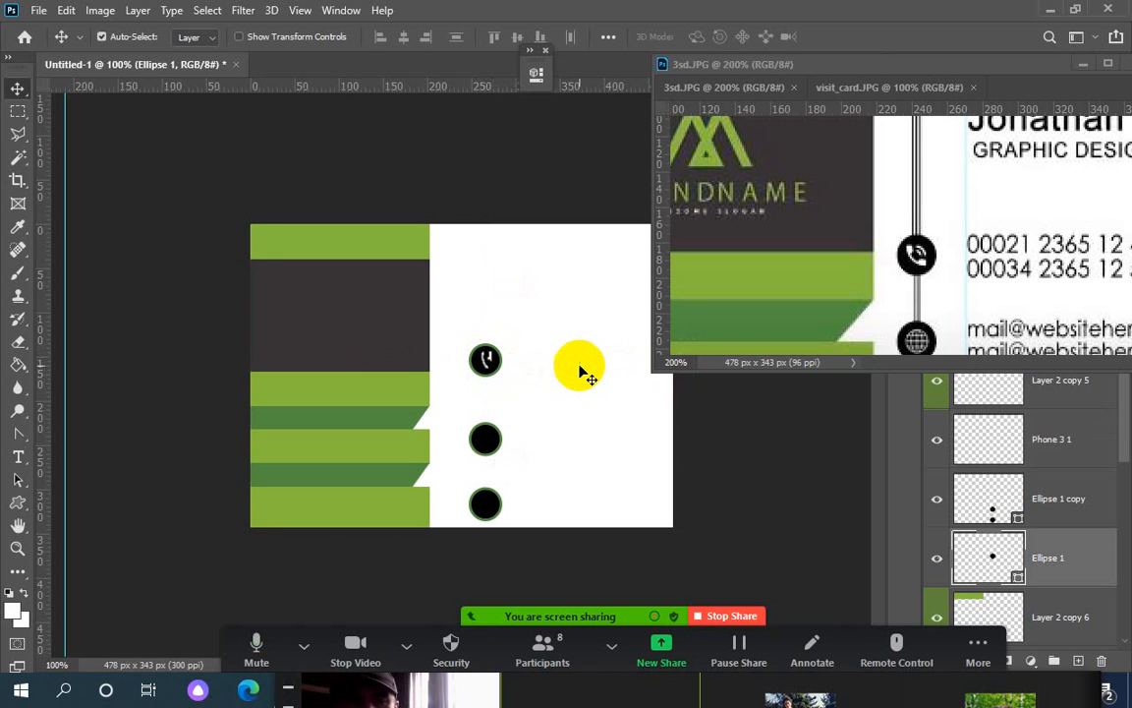
{"action": "key", "text": "ctrl+plus"}
{"action": "key", "text": "ctrl+plus"}
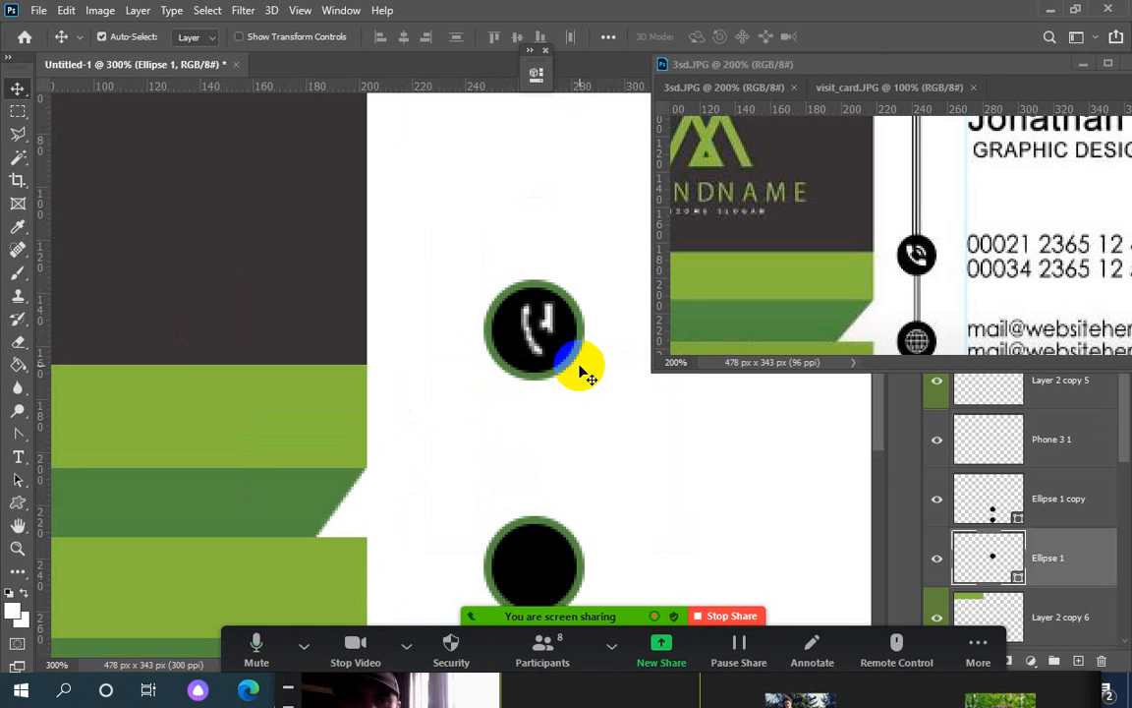
Rasterize Ellipse 1 when erasing on the phone icon, then undo the eraser strokes
{"action": "left_click", "coordinate": [17, 344]}
{"action": "left_click", "coordinate": [131, 341]}
{"action": "left_click", "coordinate": [549, 320]}
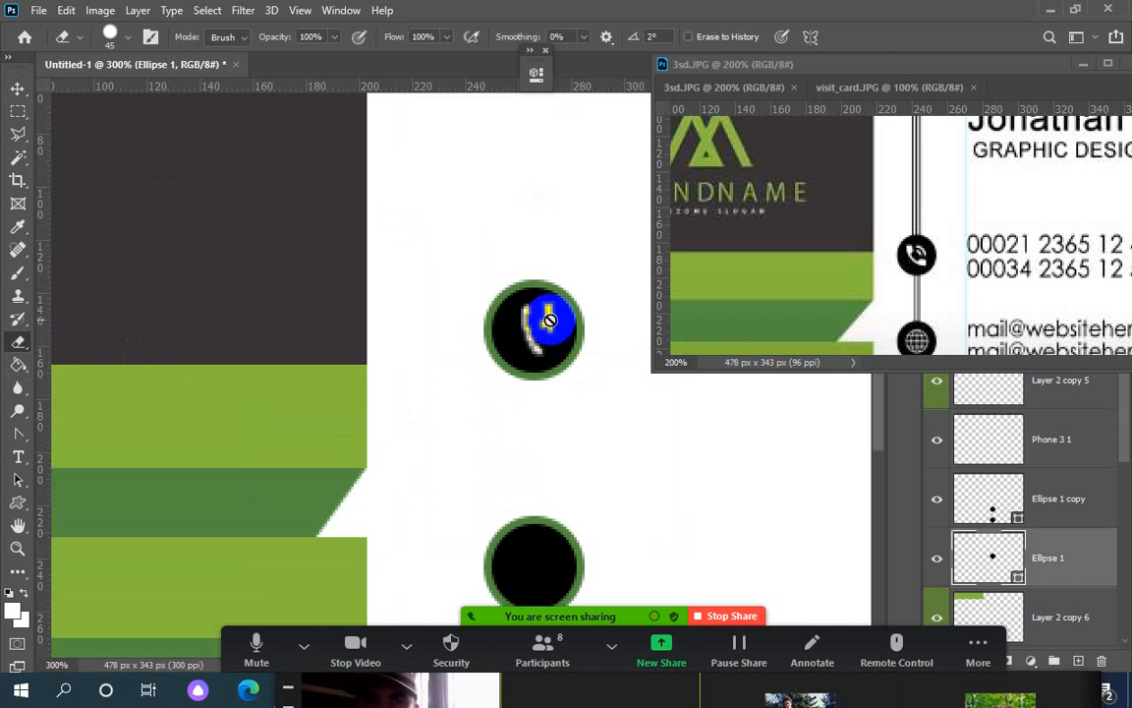
{"action": "left_click", "coordinate": [498, 262]}
{"action": "left_click", "coordinate": [535, 315]}
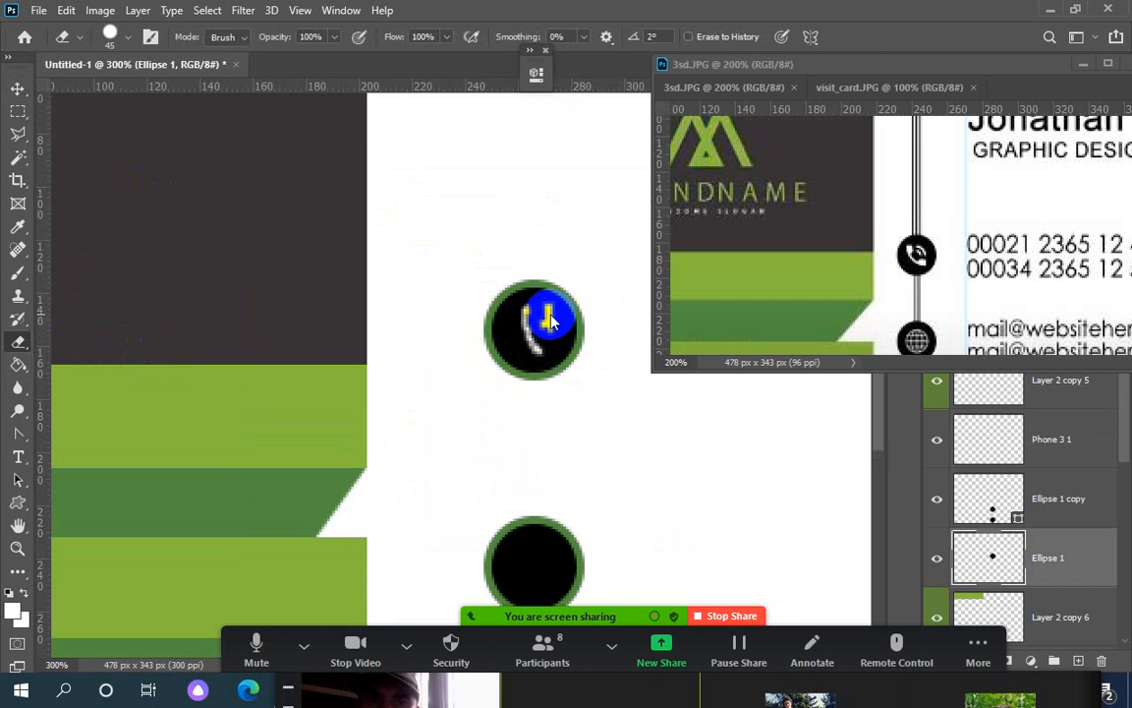
{"action": "mouse_move", "coordinate": [579, 303]}
{"action": "left_mouse_down"}
{"action": "mouse_move", "coordinate": [568, 298]}
{"action": "mouse_move", "coordinate": [587, 300]}
{"action": "left_mouse_up"}
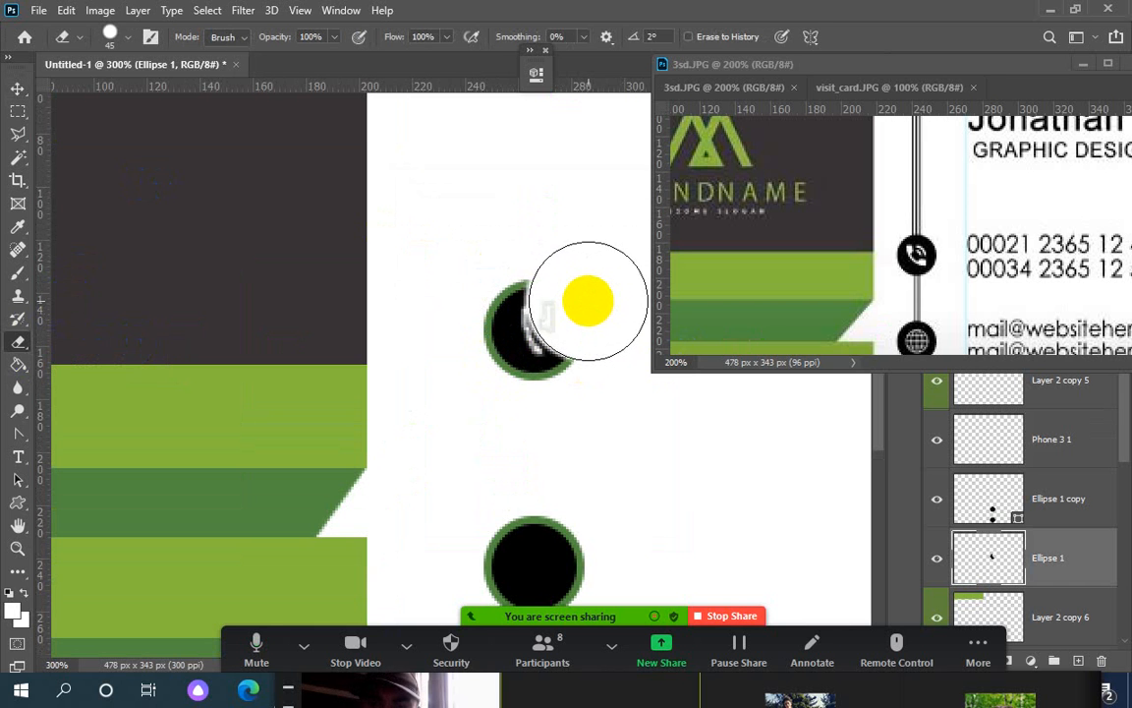
{"action": "key", "text": "ctrl+z"}
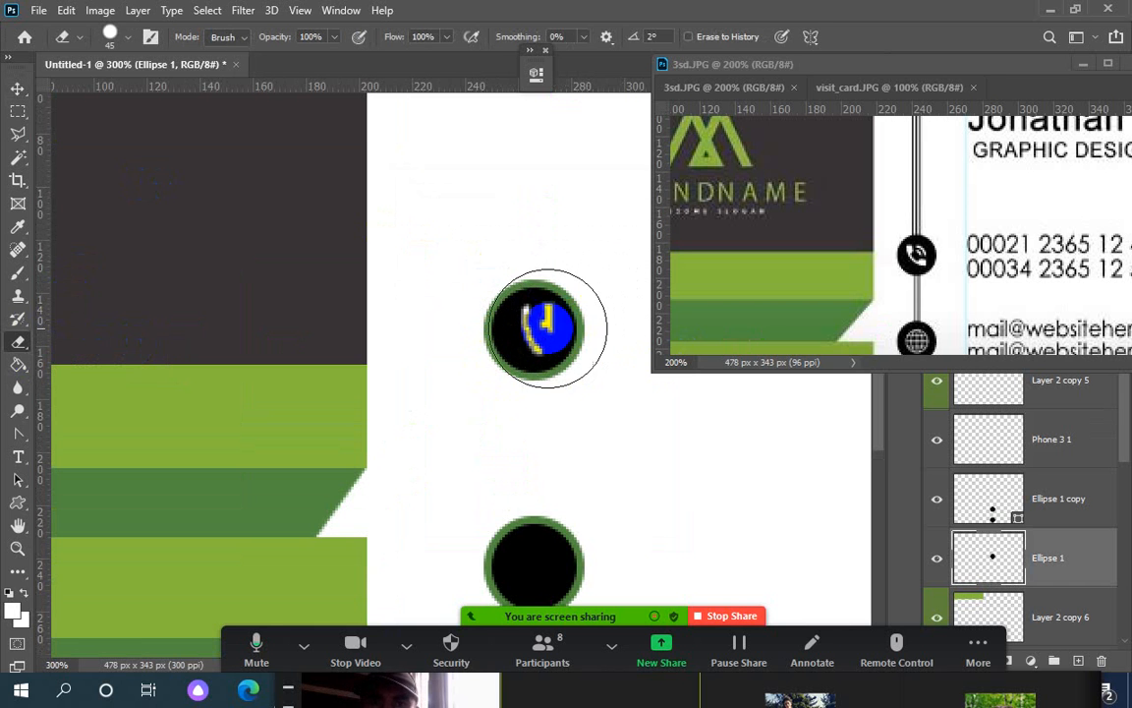
Box a small area over the phone icon and fill it with the Paint Bucket
{"action": "left_click", "coordinate": [17, 111]}
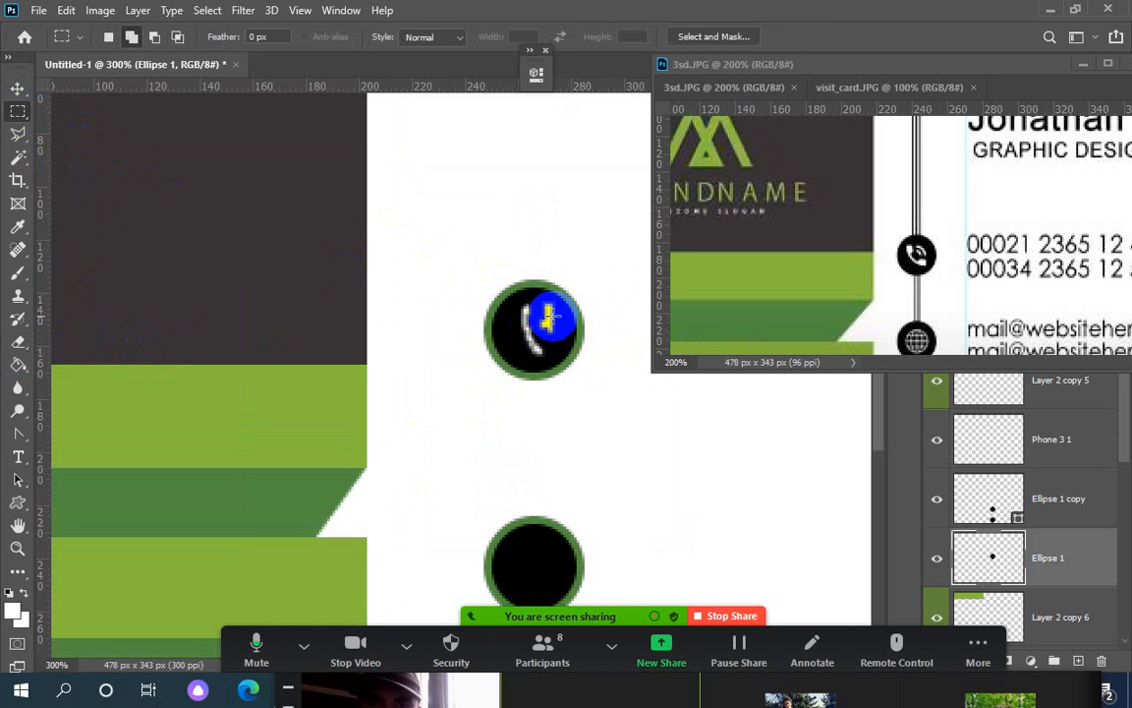
{"action": "left_click_drag", "start_coordinate": [532, 301], "coordinate": [529, 300]}
{"action": "left_click_drag", "start_coordinate": [543, 314], "coordinate": [563, 337]}
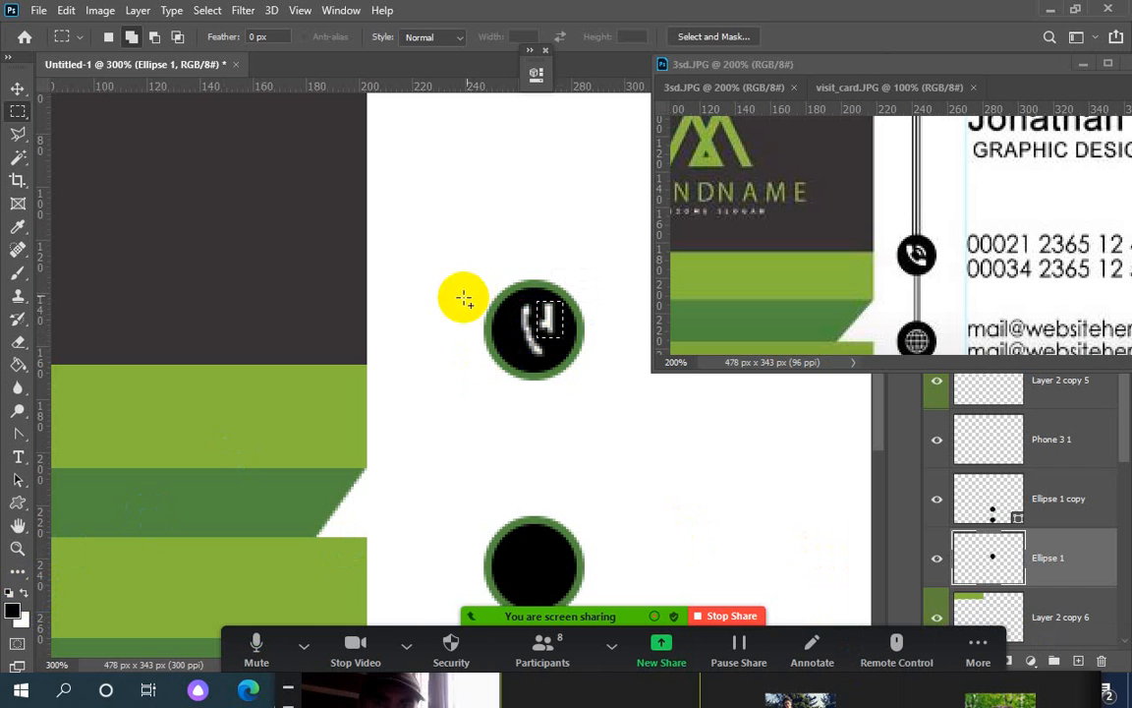
{"action": "left_click", "coordinate": [18, 365]}
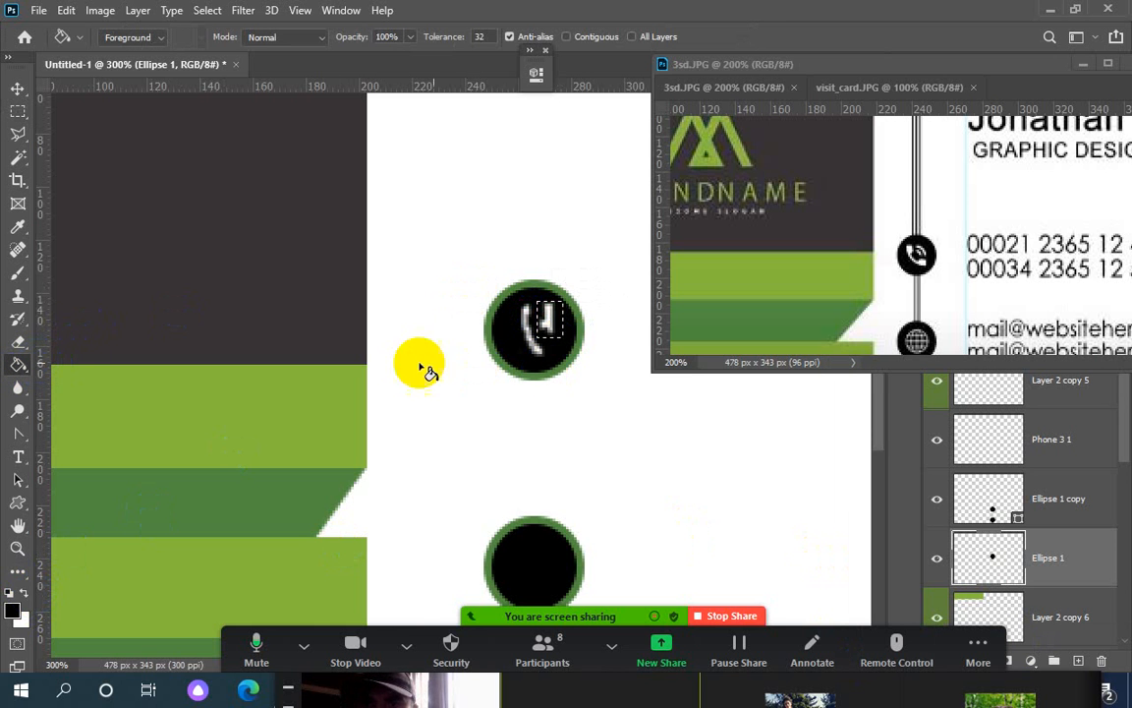
{"action": "left_click", "coordinate": [557, 326]}
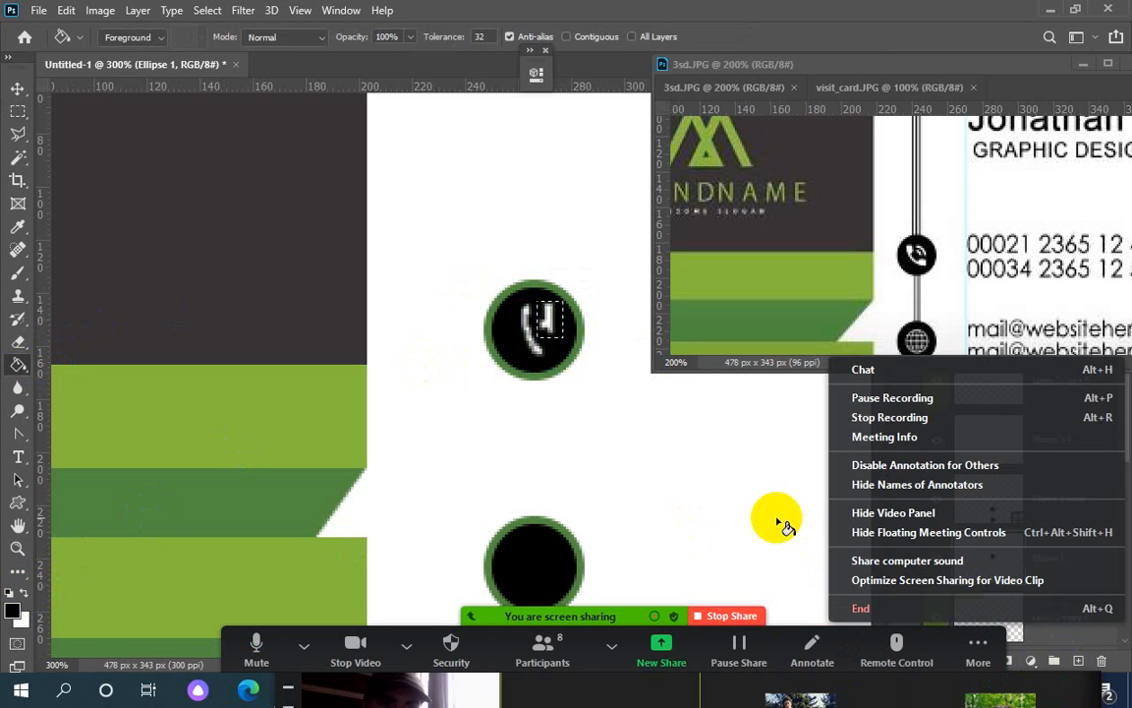
{"action": "left_click", "coordinate": [569, 343]}
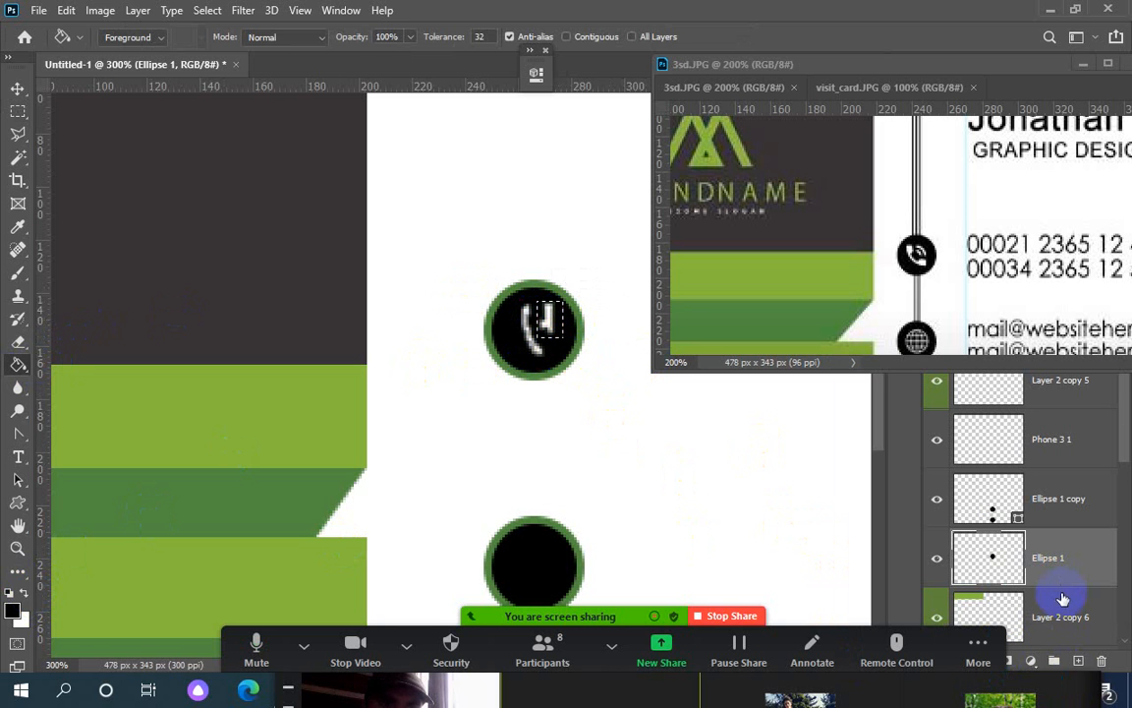
Toggle Ellipse 1's visibility to check it, then add new Layer 4 above it
{"action": "left_click", "coordinate": [938, 563]}
{"action": "left_click", "coordinate": [935, 562]}
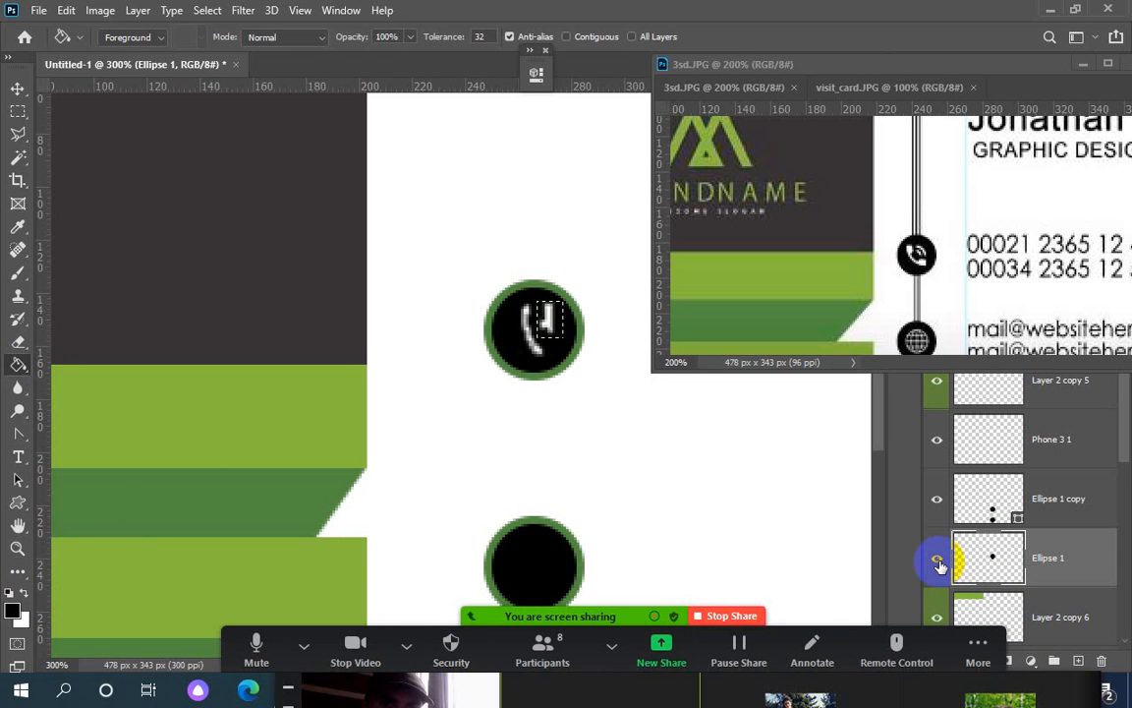
{"action": "left_click", "coordinate": [554, 335]}
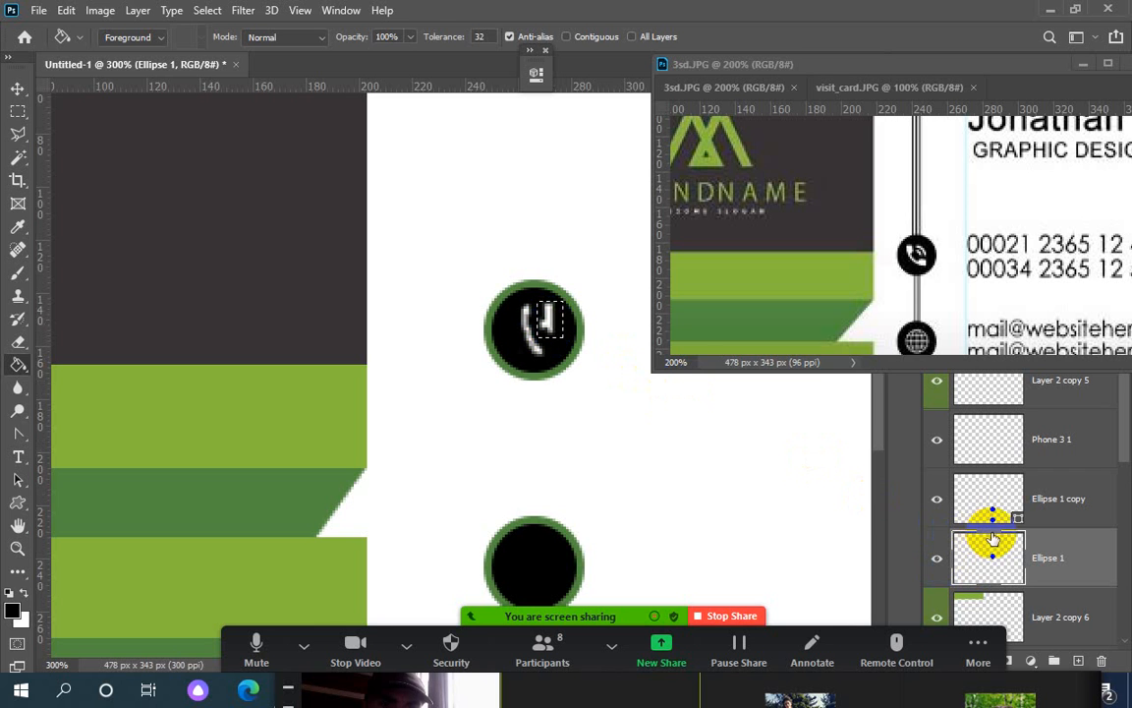
{"action": "left_click", "coordinate": [1102, 677]}
{"action": "left_click", "coordinate": [1079, 661]}
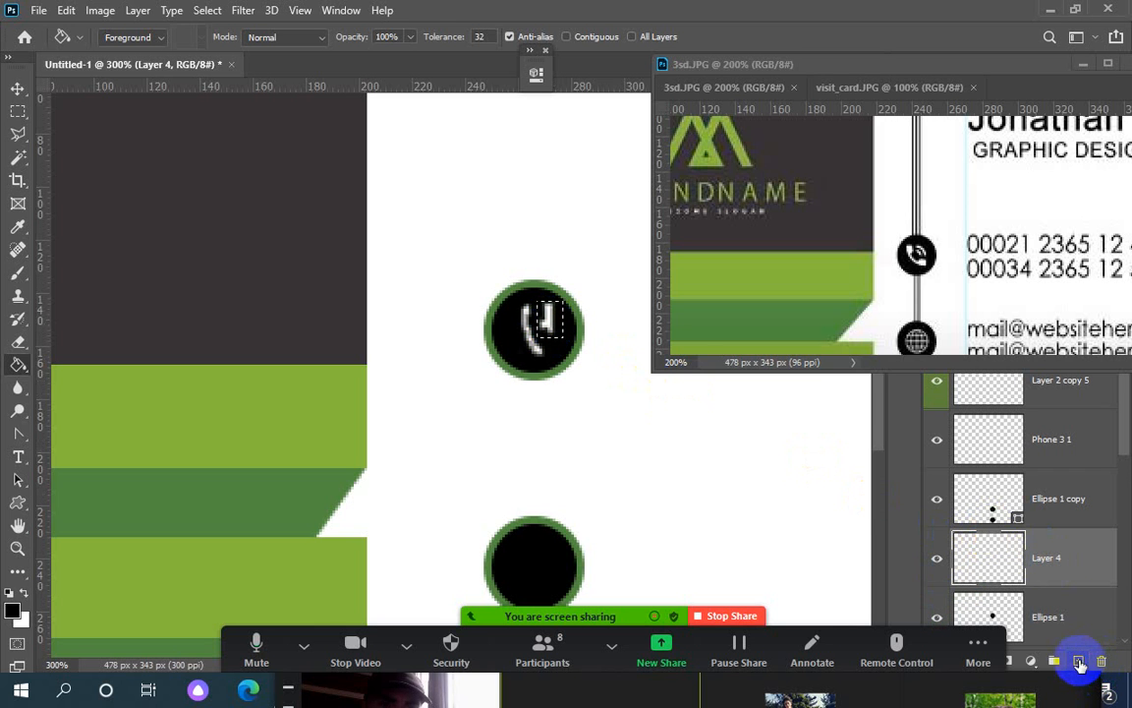
Move the reference window aside and drag Layer 4 up to just below Phone 3 1
{"action": "left_click", "coordinate": [557, 333]}
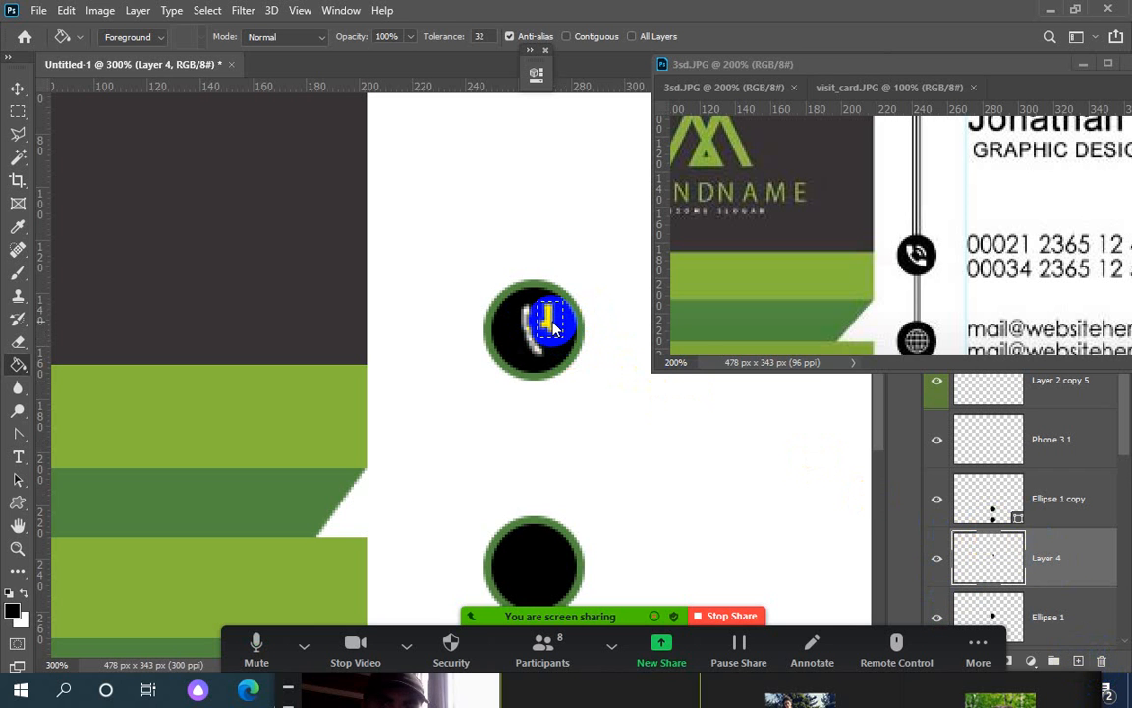
{"action": "left_click_drag", "start_coordinate": [953, 62], "coordinate": [263, 460]}
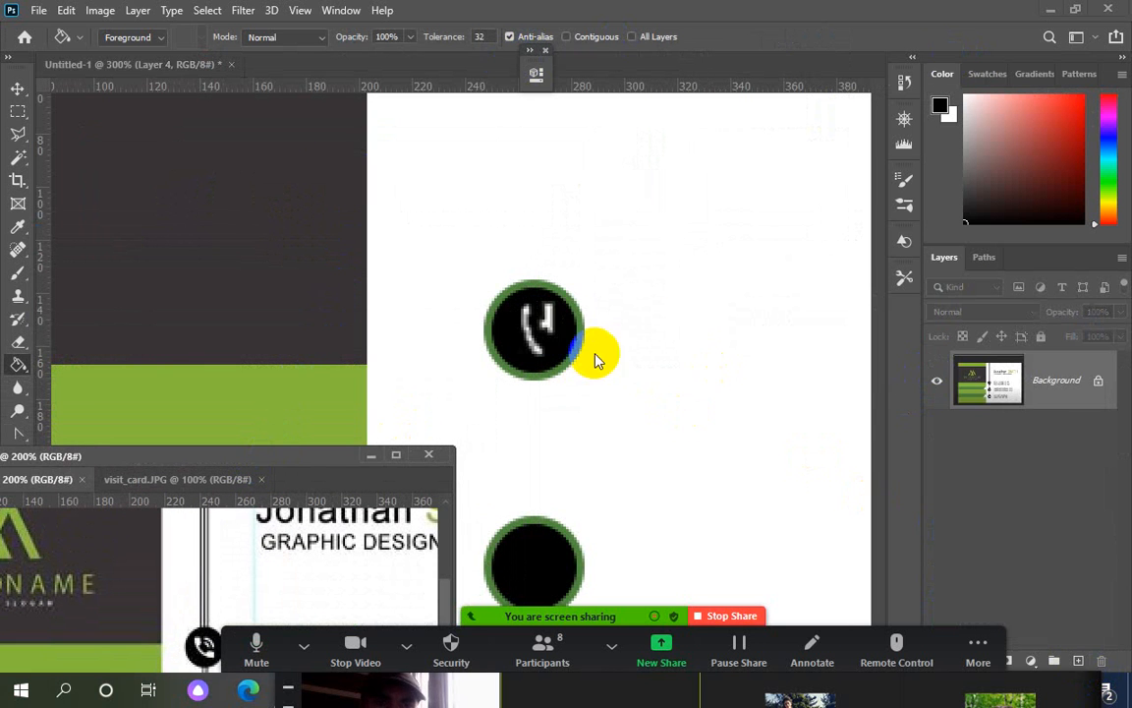
{"action": "left_click", "coordinate": [511, 292]}
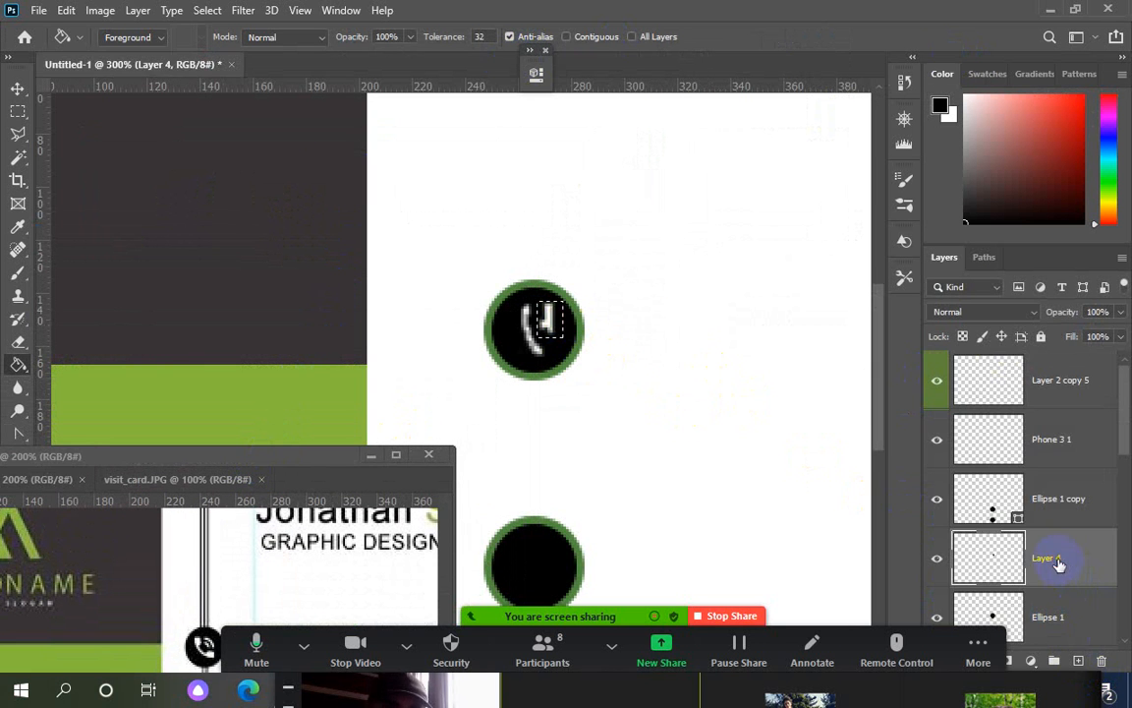
{"action": "left_click_drag", "start_coordinate": [1059, 563], "coordinate": [1033, 479]}
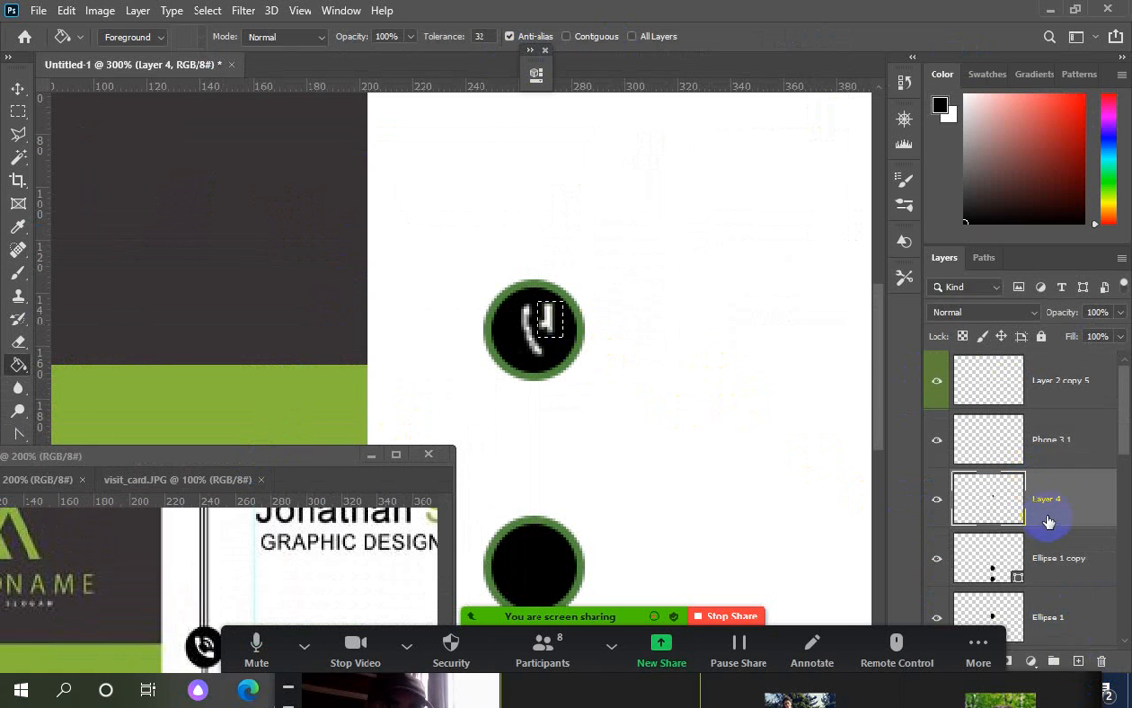
{"action": "left_click", "coordinate": [553, 344]}
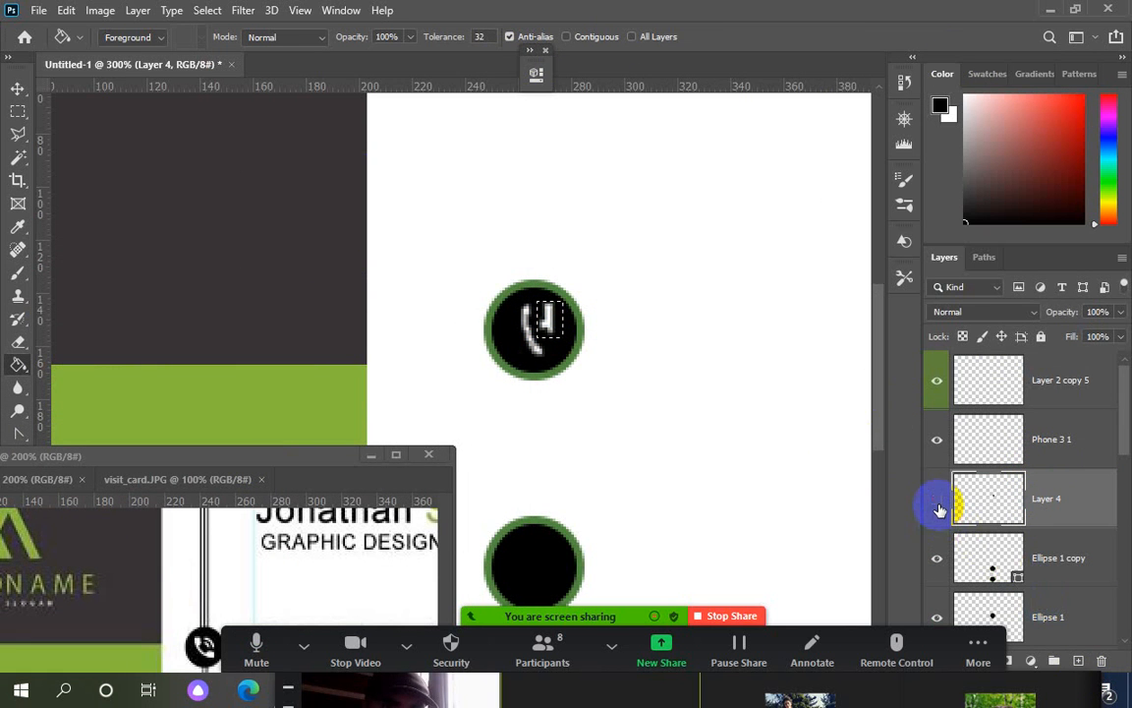
{"action": "left_click", "coordinate": [937, 558]}
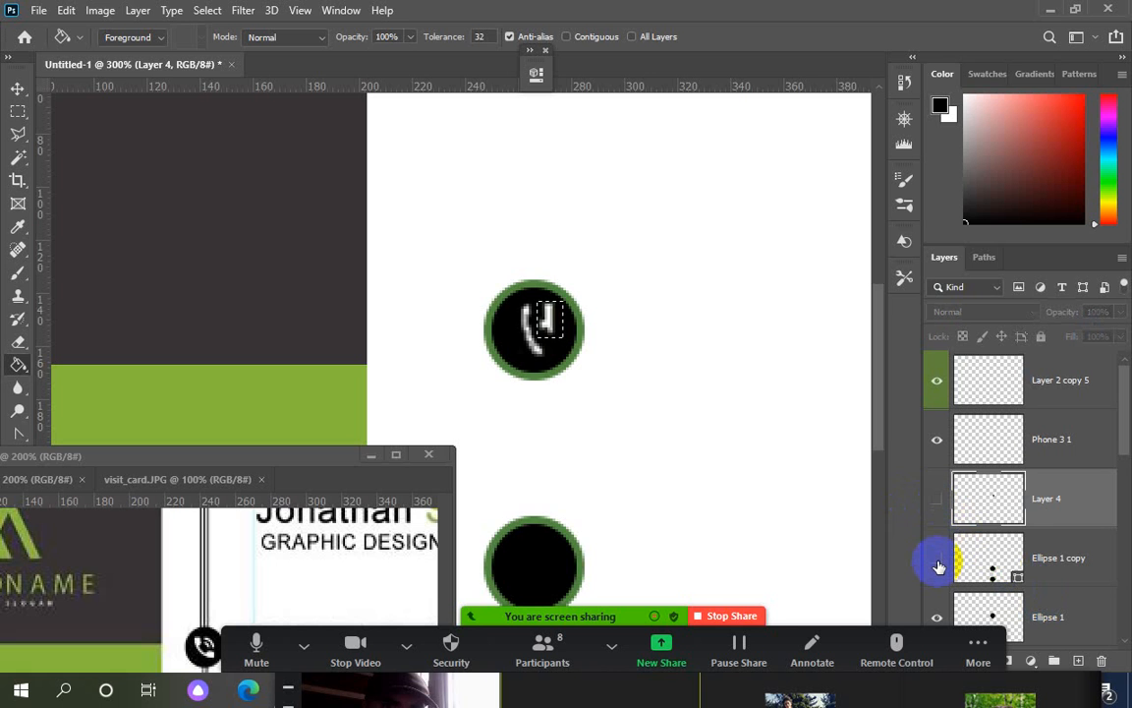
{"action": "left_click", "coordinate": [937, 560]}
{"action": "left_click", "coordinate": [937, 559]}
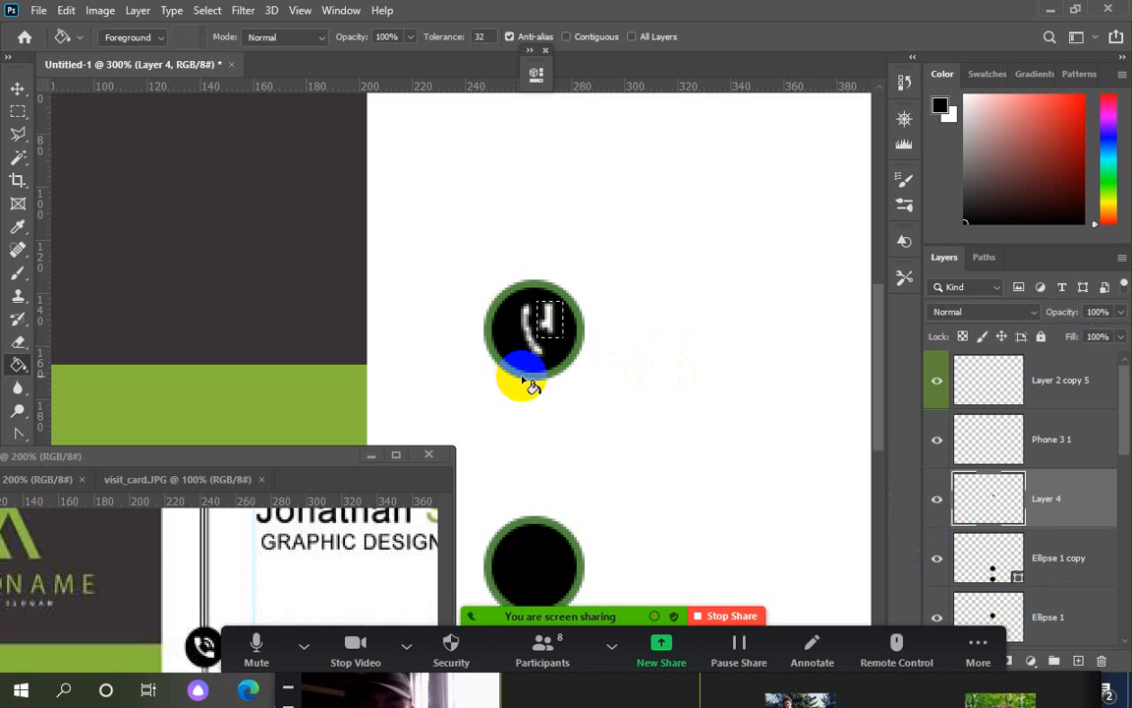
Drag Ellipse 1 up under Phone 3 1, above Layer 4, and hide it
{"action": "left_click", "coordinate": [17, 89]}
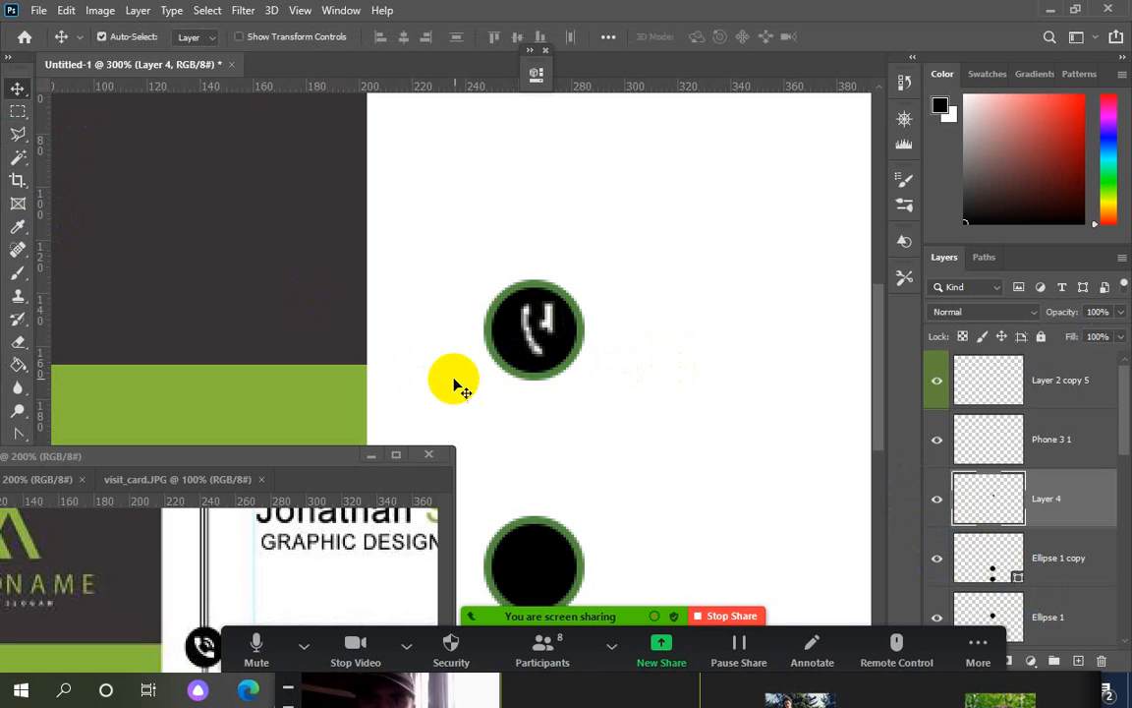
{"action": "left_click", "coordinate": [554, 352]}
{"action": "left_click", "coordinate": [978, 647]}
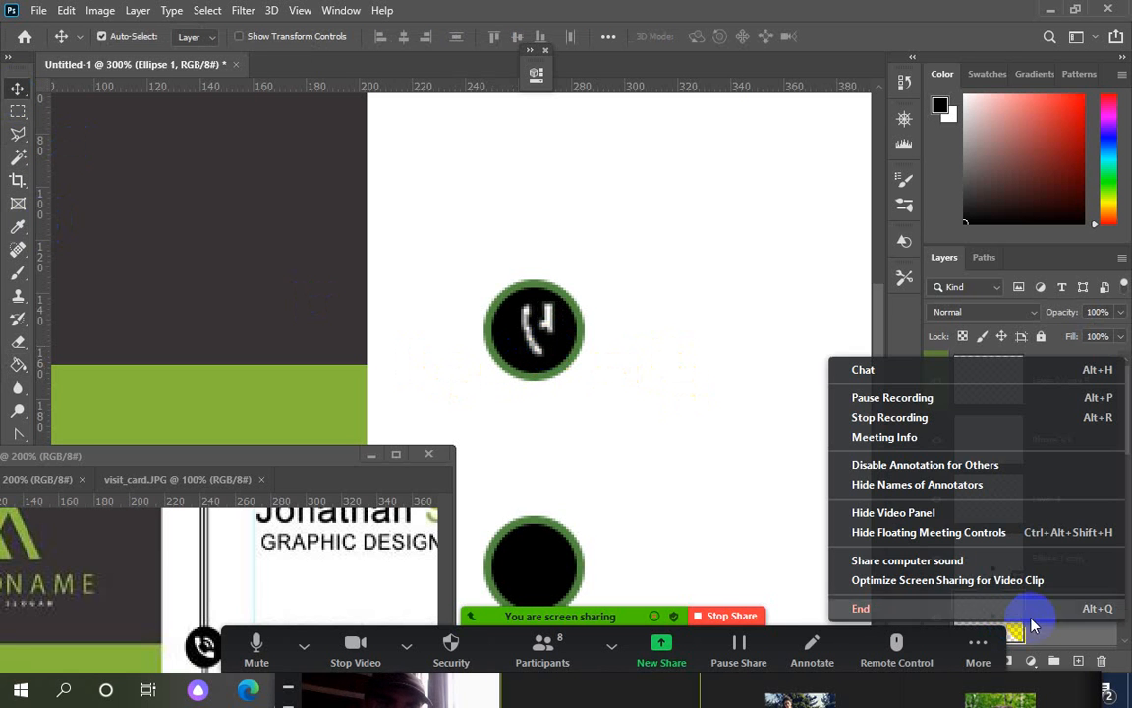
{"action": "left_click", "coordinate": [913, 655]}
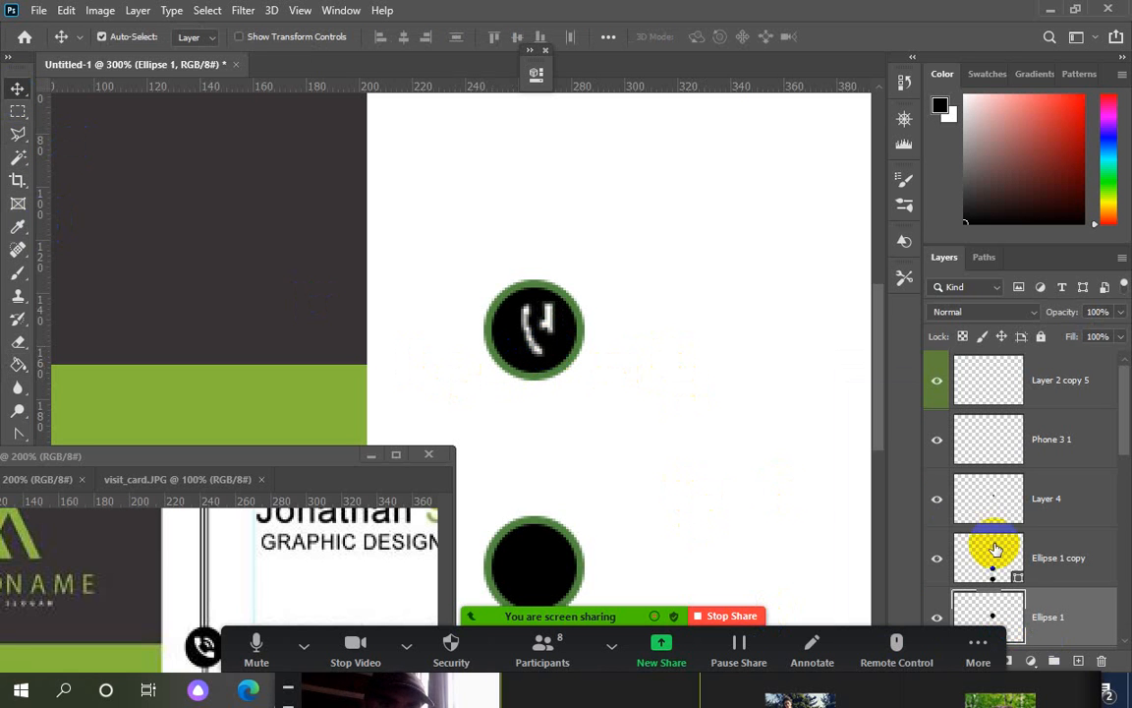
{"action": "left_click_drag", "start_coordinate": [1023, 602], "coordinate": [1044, 455]}
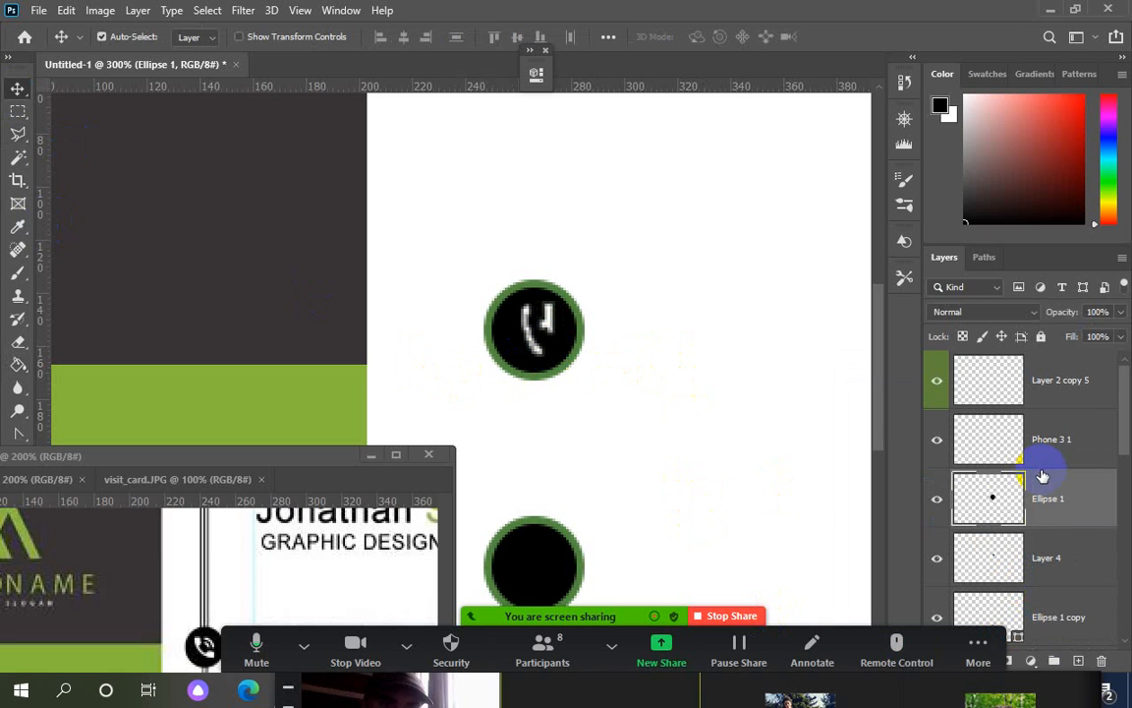
{"action": "left_click", "coordinate": [938, 501]}
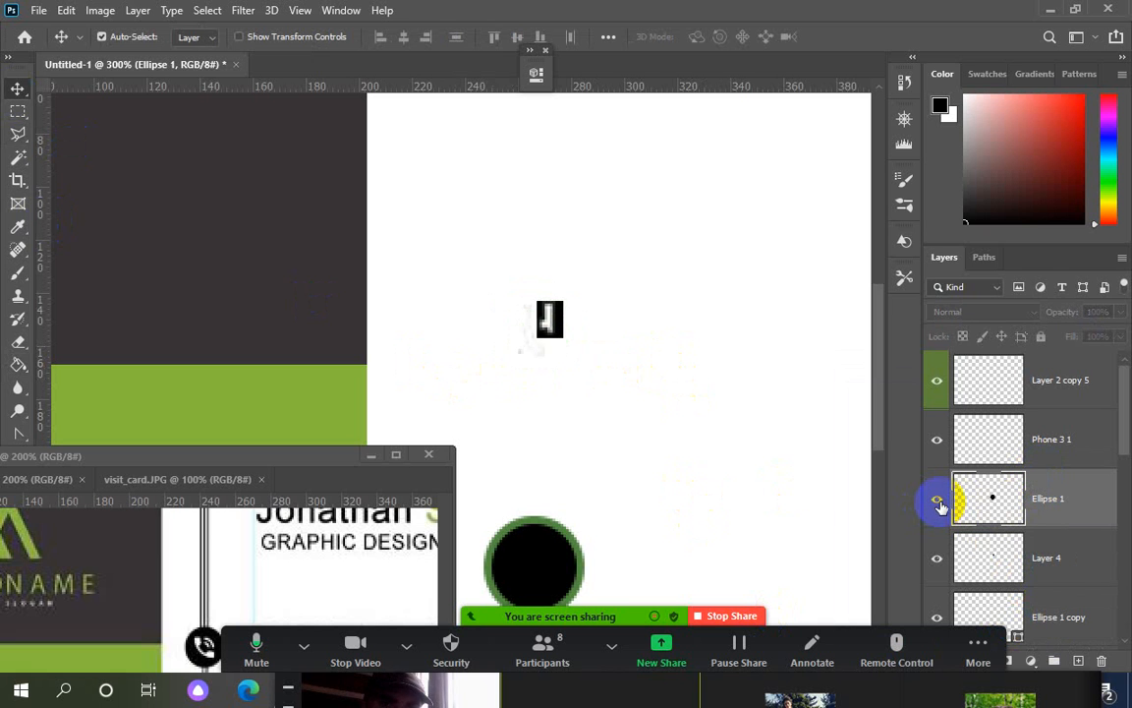
{"action": "left_click", "coordinate": [939, 502]}
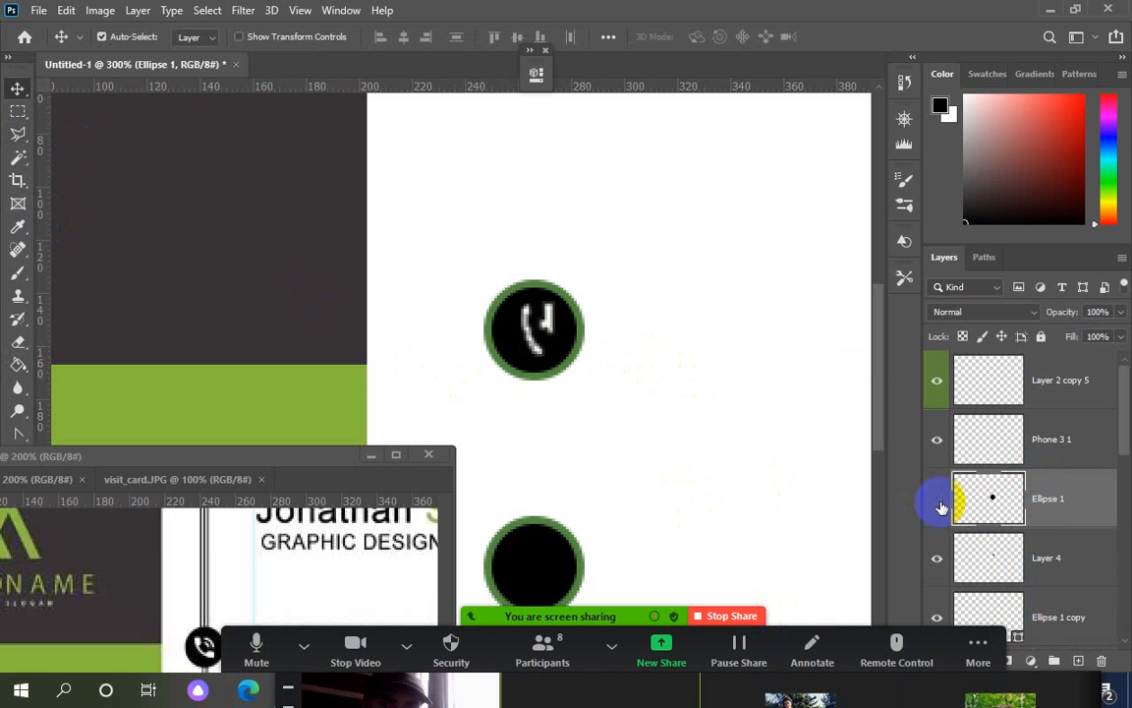
{"action": "left_click", "coordinate": [939, 503]}
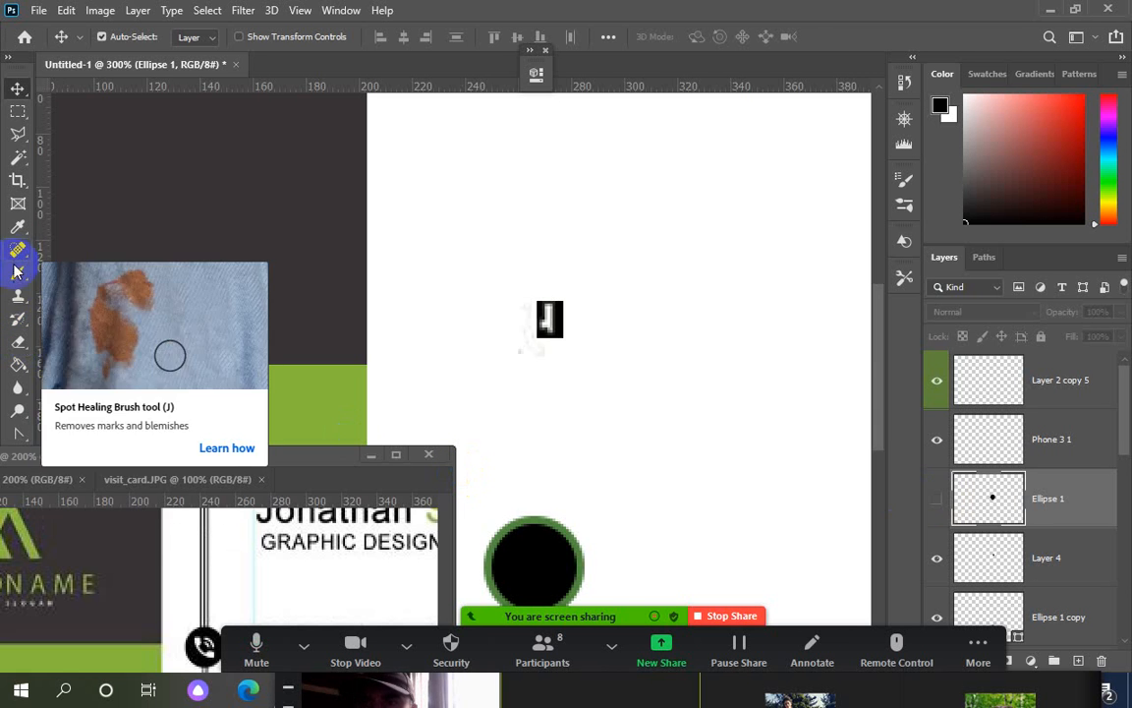
Pick the Eraser and, after dismissing hidden-layer errors, make Ellipse 1 visible again
{"action": "left_click", "coordinate": [22, 343]}
{"action": "left_click", "coordinate": [238, 337]}
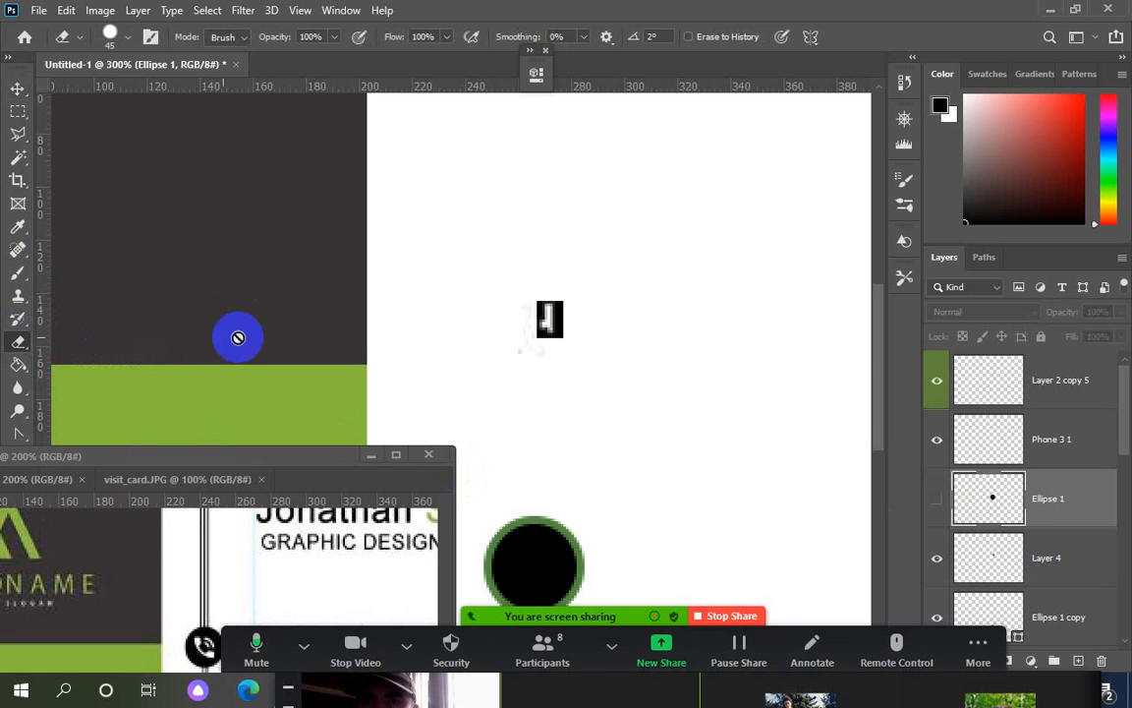
{"action": "left_click", "coordinate": [526, 311]}
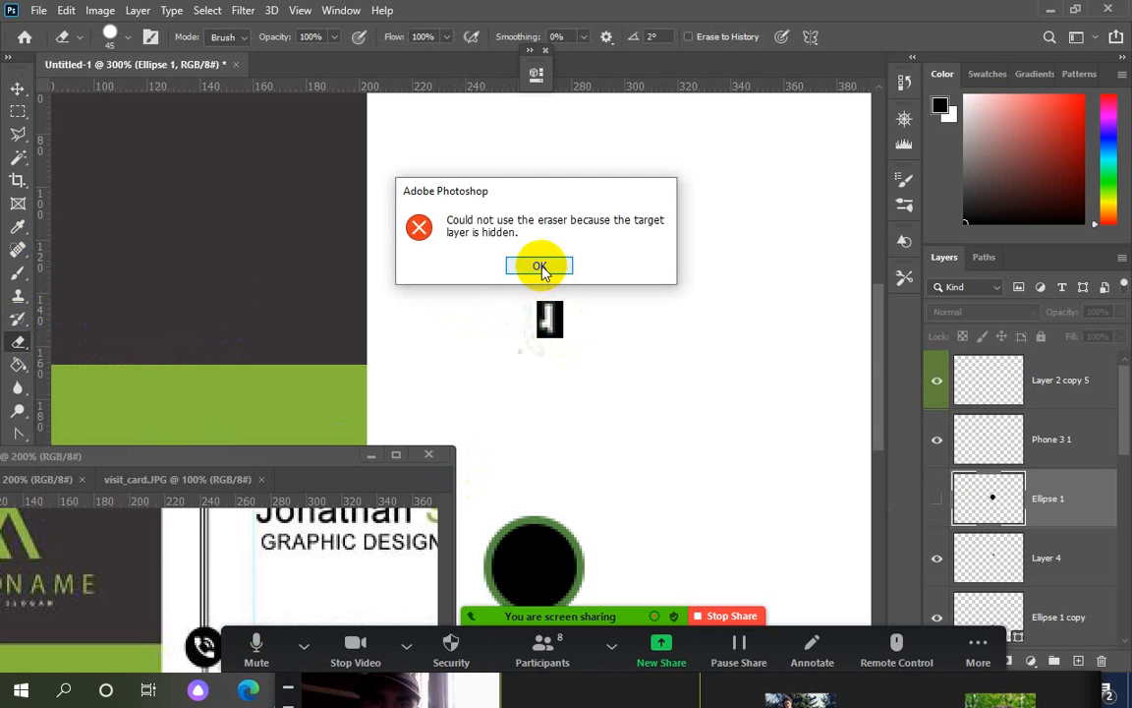
{"action": "left_click", "coordinate": [539, 265]}
{"action": "left_click", "coordinate": [556, 321]}
{"action": "left_click", "coordinate": [540, 265]}
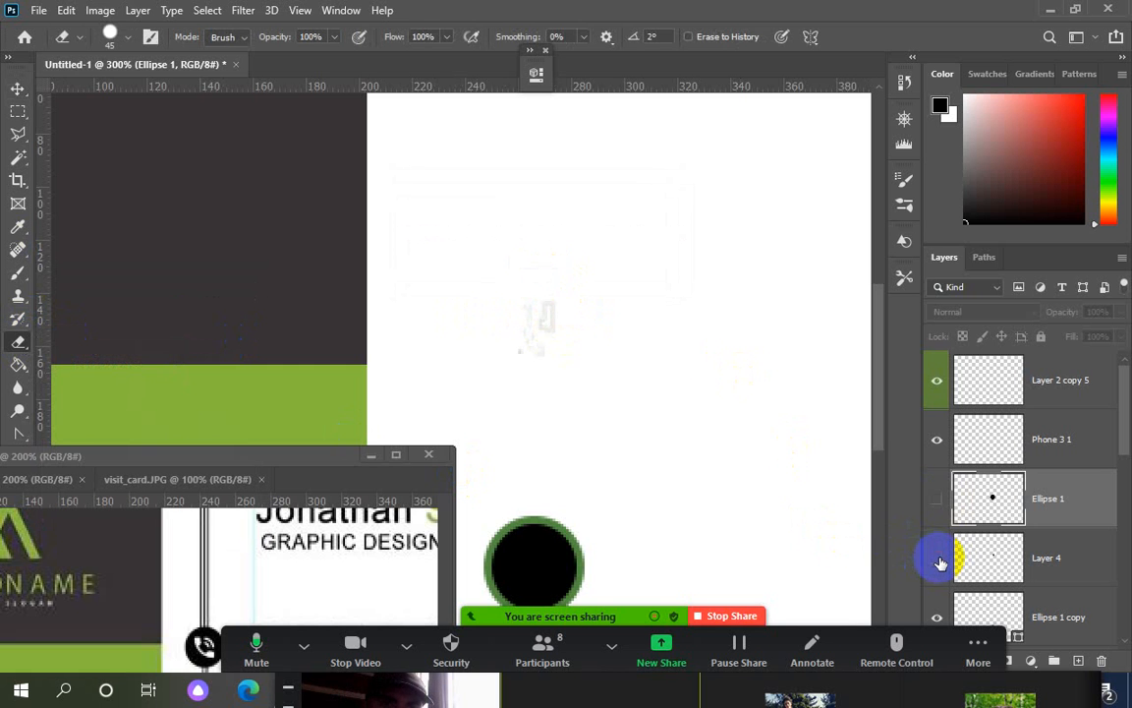
{"action": "left_click", "coordinate": [939, 502]}
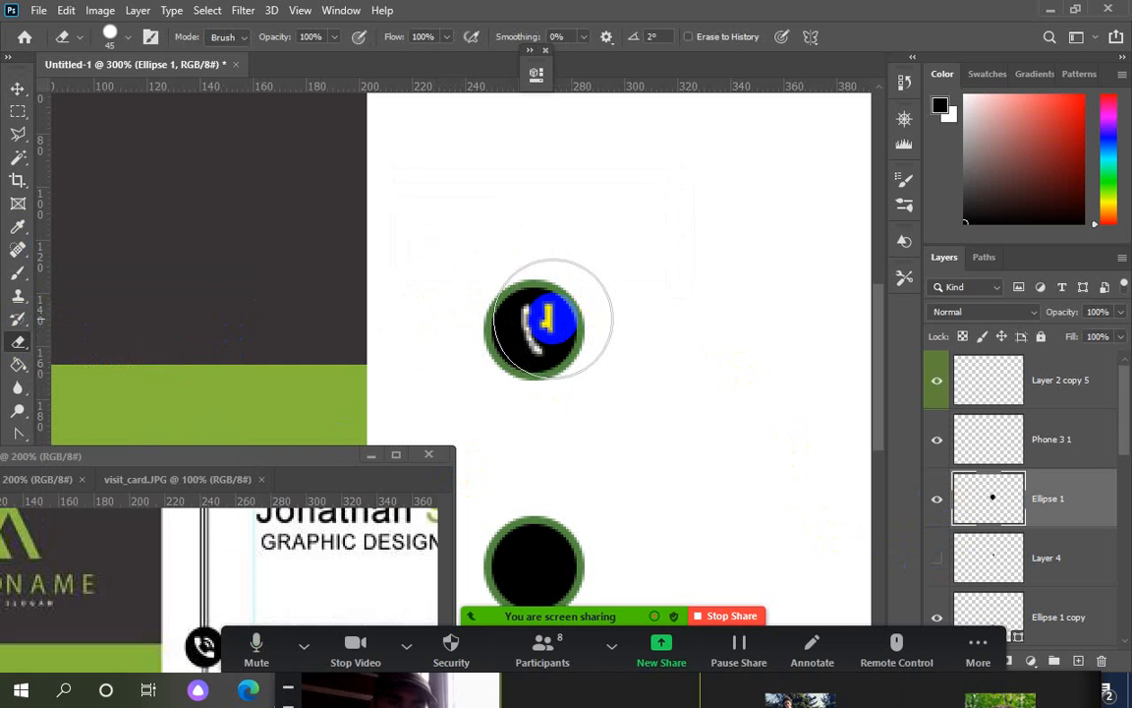
Erase a patch of black beside the phone icon with a smaller brush, undoing a stray fill
{"action": "key", "text": "bracketleft"}
{"action": "key", "text": "bracketleft"}
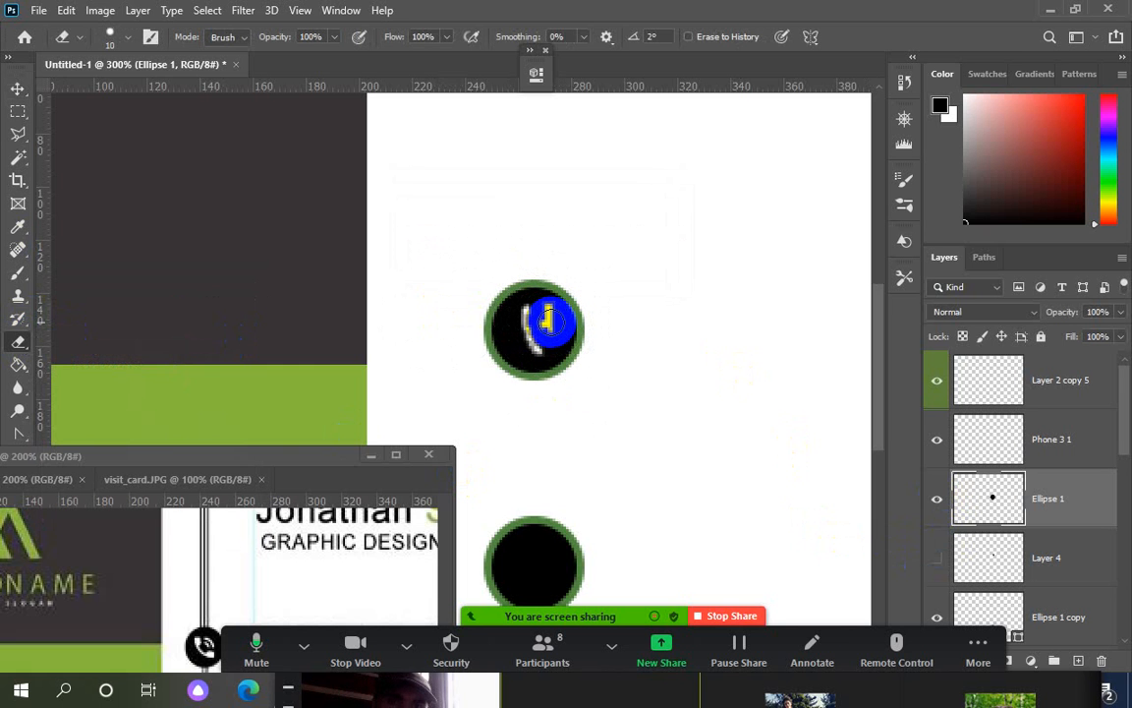
{"action": "left_click_drag", "start_coordinate": [550, 332], "coordinate": [541, 317]}
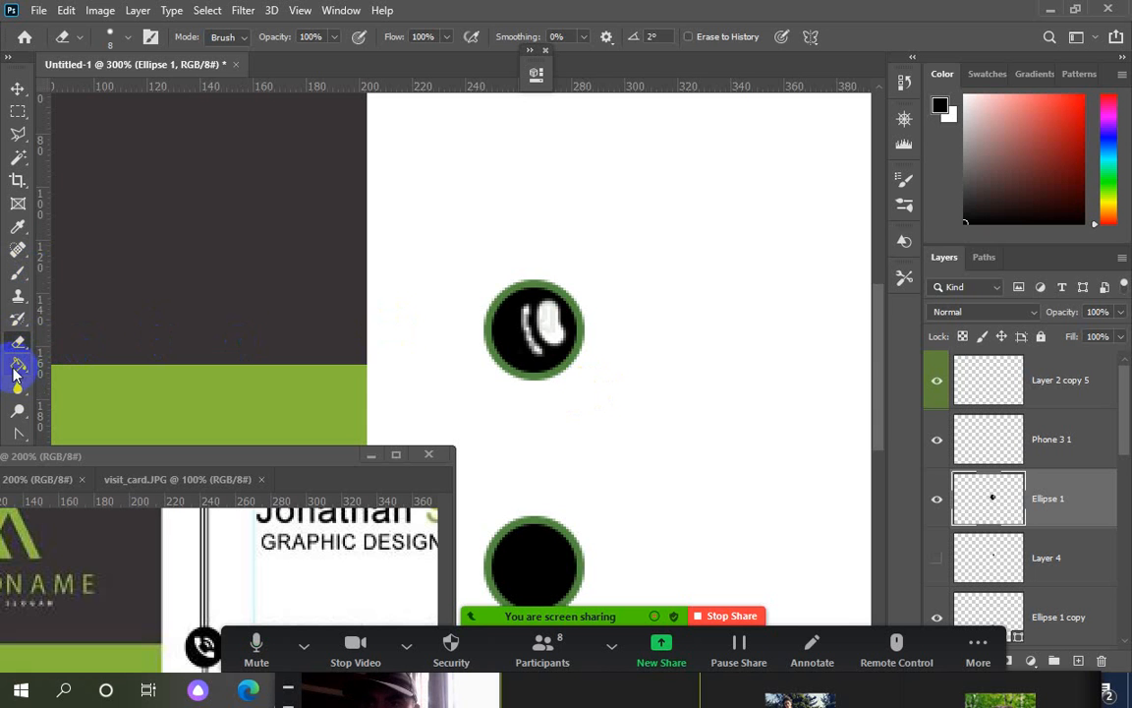
{"action": "left_click", "coordinate": [18, 365]}
{"action": "left_click", "coordinate": [558, 341]}
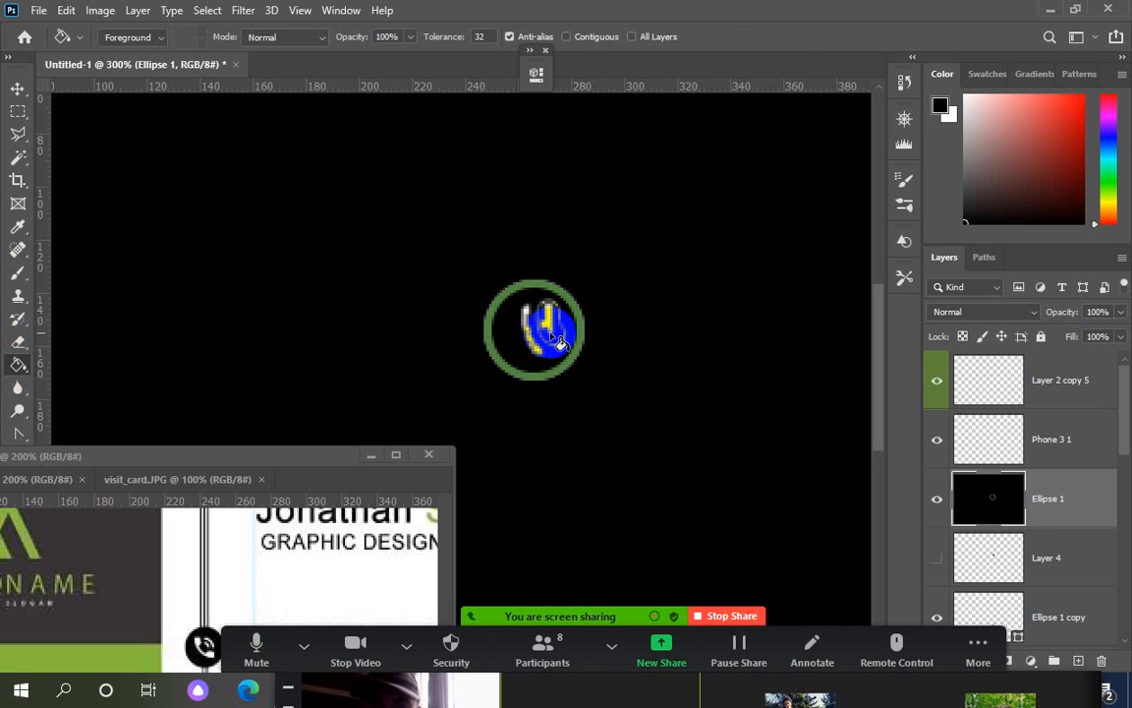
{"action": "key", "text": "ctrl+z"}
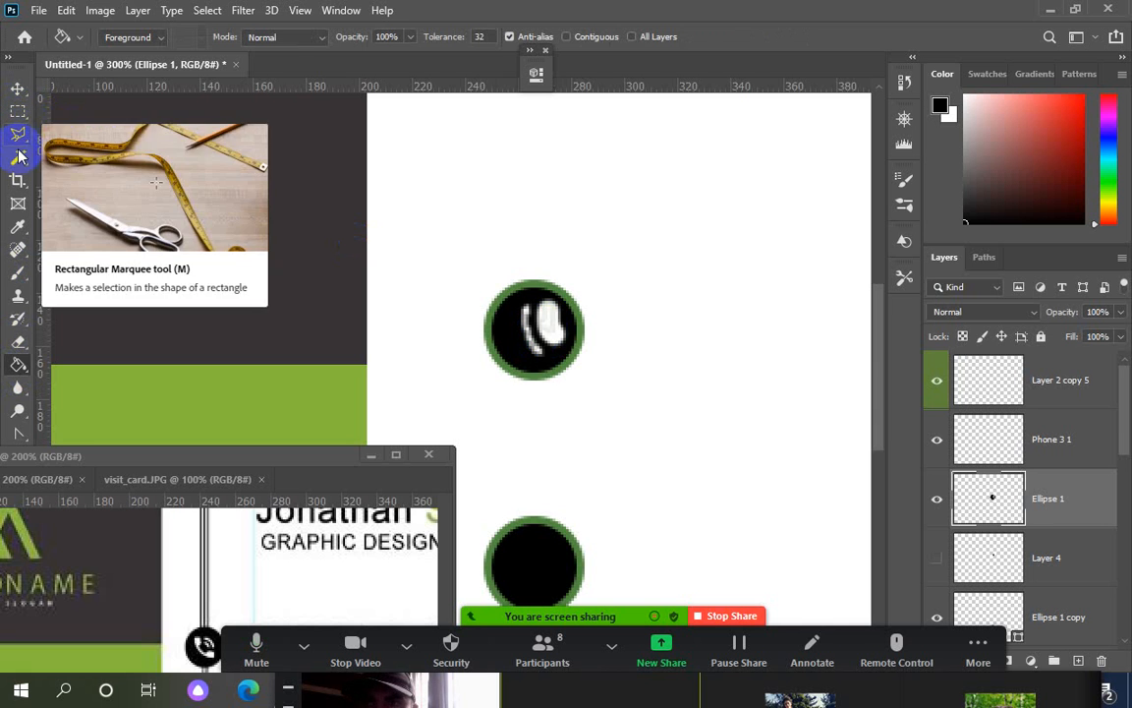
Add an extra empty layer above Ellipse 1, then delete it again
{"action": "left_click", "coordinate": [18, 157]}
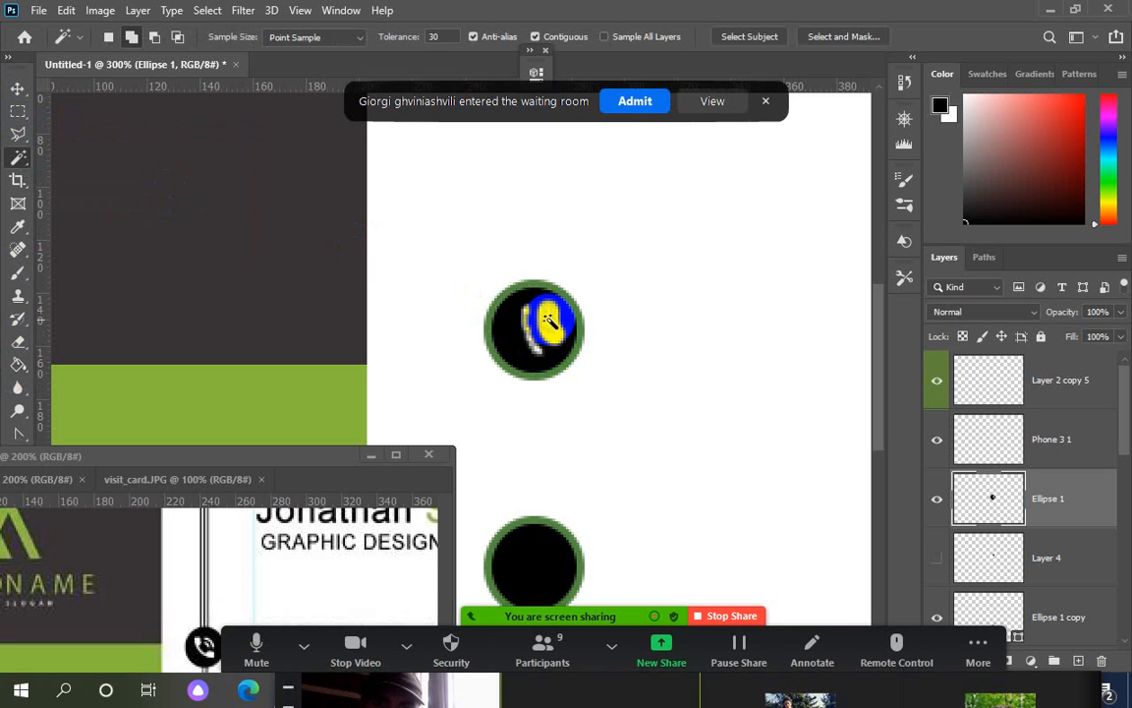
{"action": "left_click", "coordinate": [604, 111]}
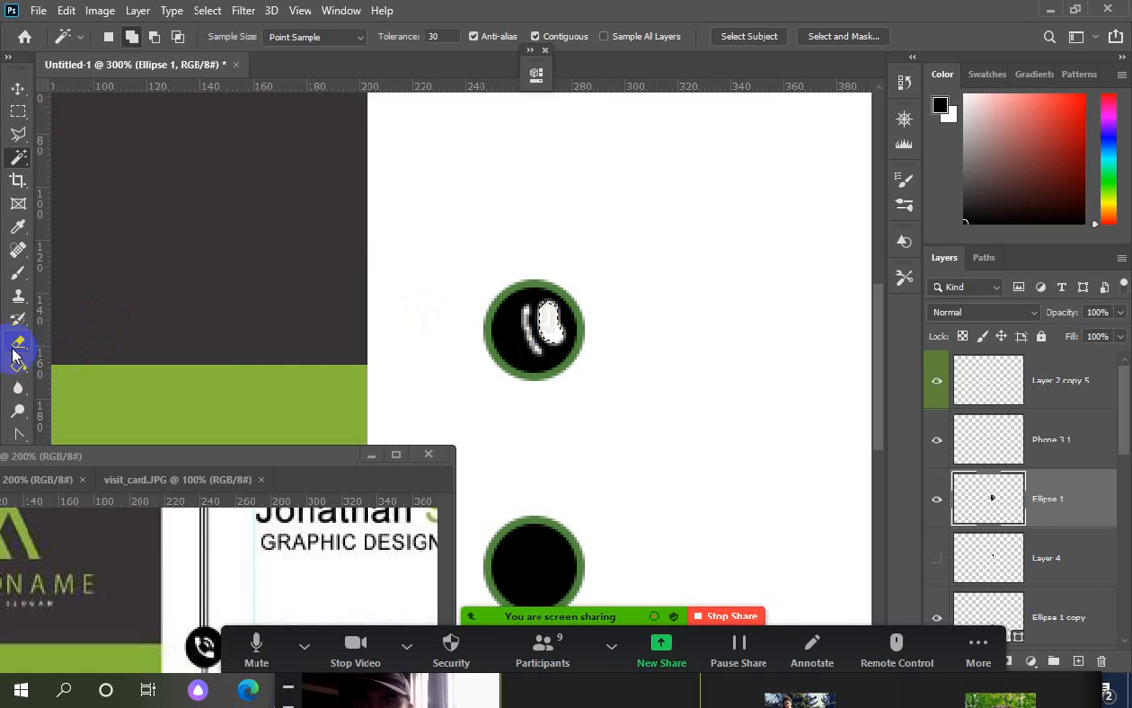
{"action": "left_click", "coordinate": [18, 364]}
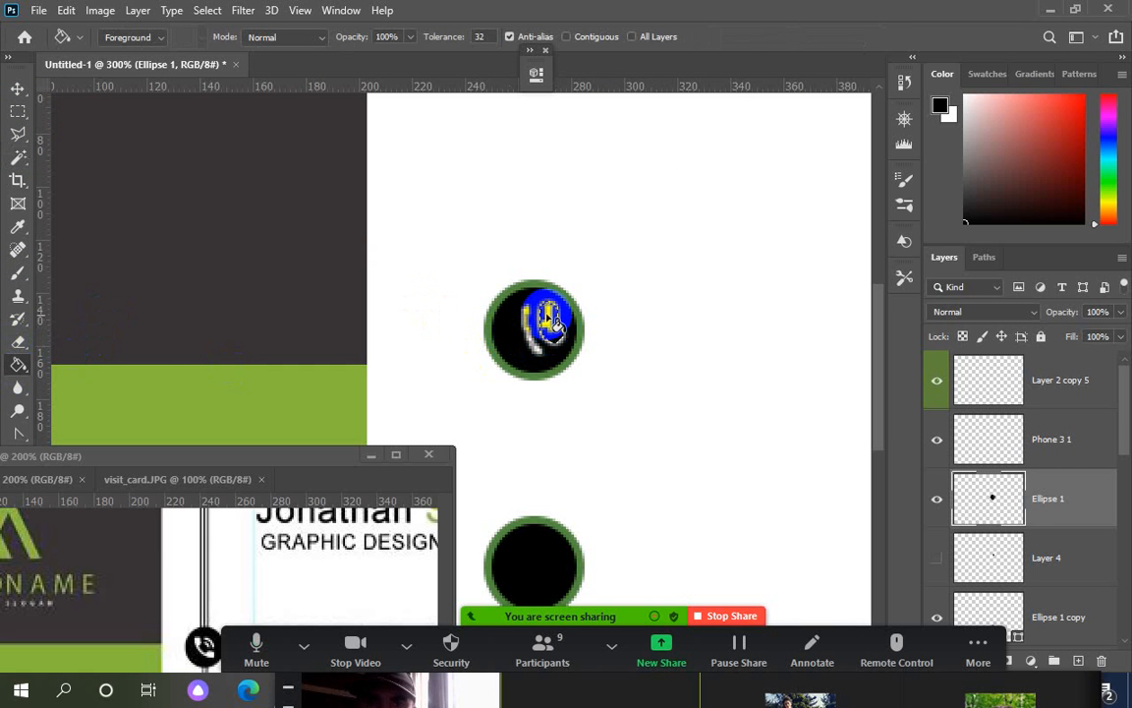
{"action": "left_click", "coordinate": [978, 644]}
{"action": "left_click", "coordinate": [1078, 660]}
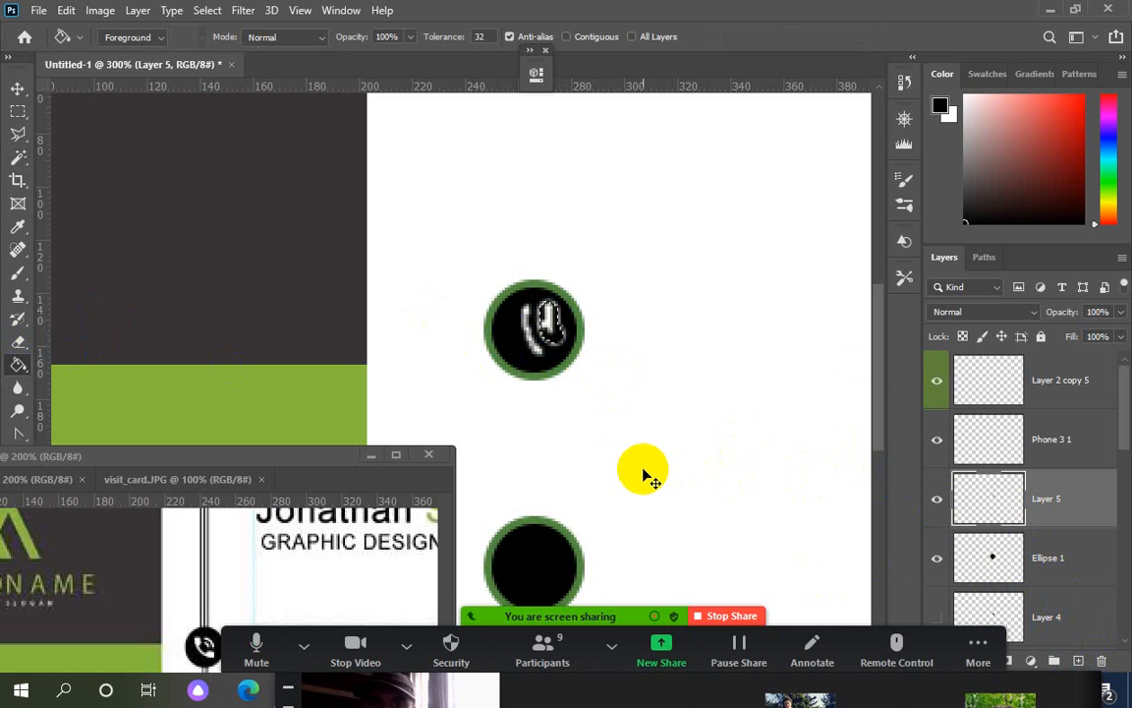
{"action": "key", "text": "Delete"}
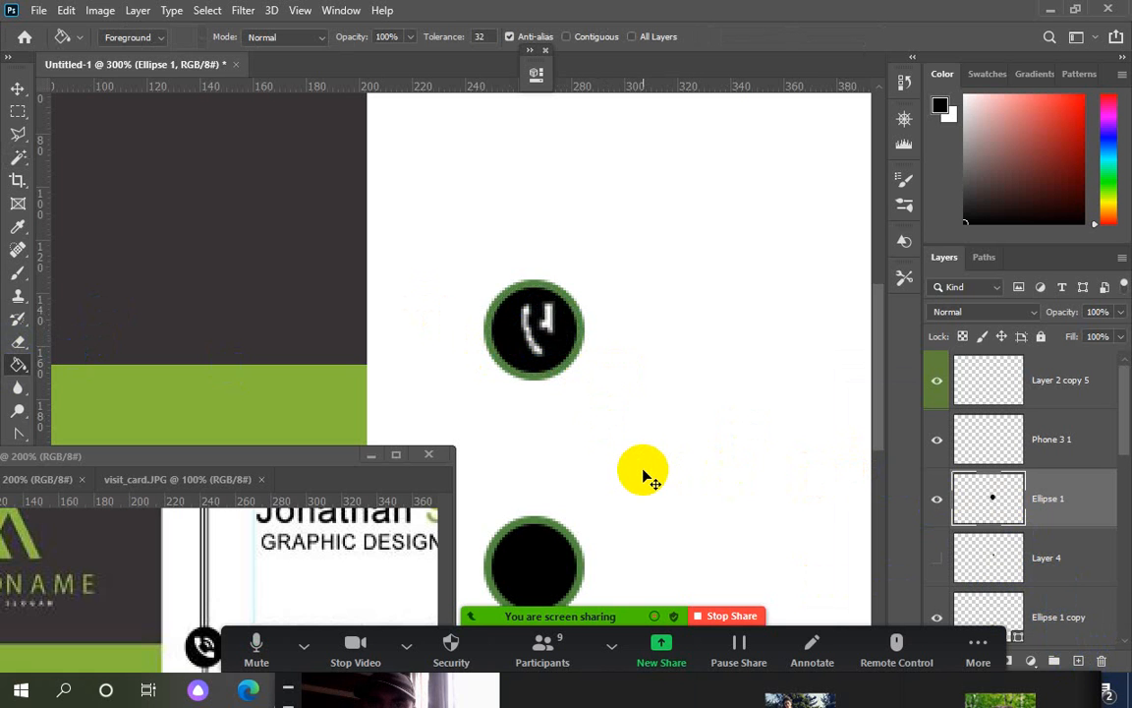
Check the top circle layer's visibility and nudge the reference card window slightly lower
{"action": "key", "text": "ctrl+comma"}
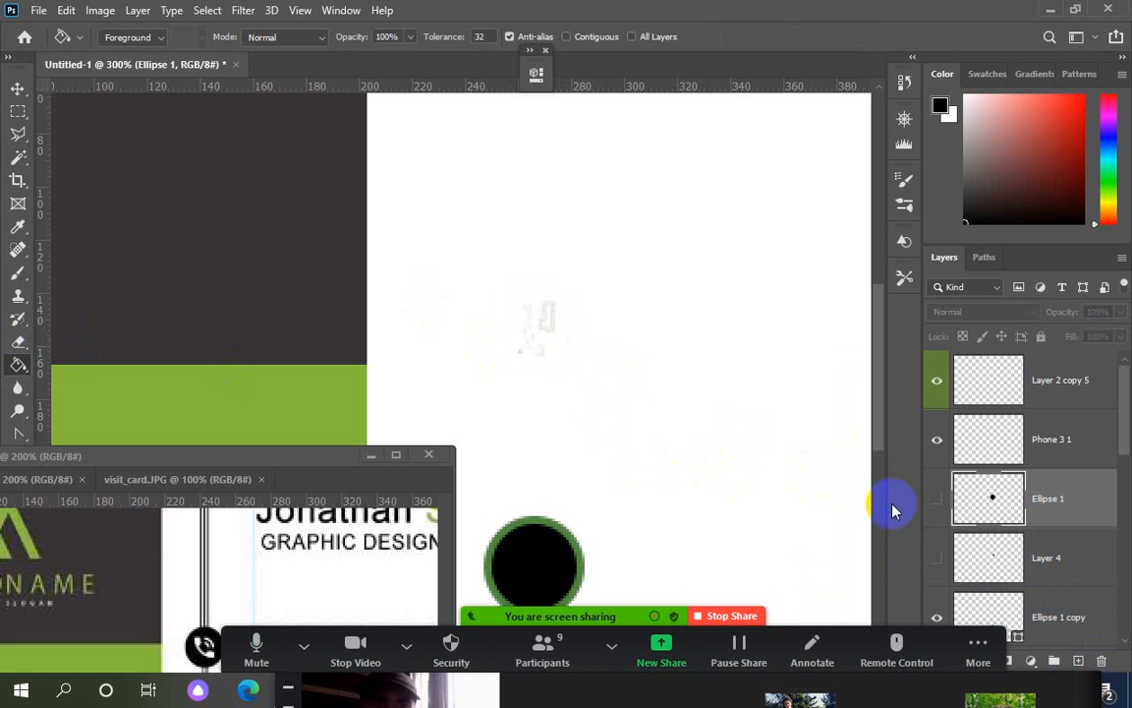
{"action": "left_click", "coordinate": [938, 499]}
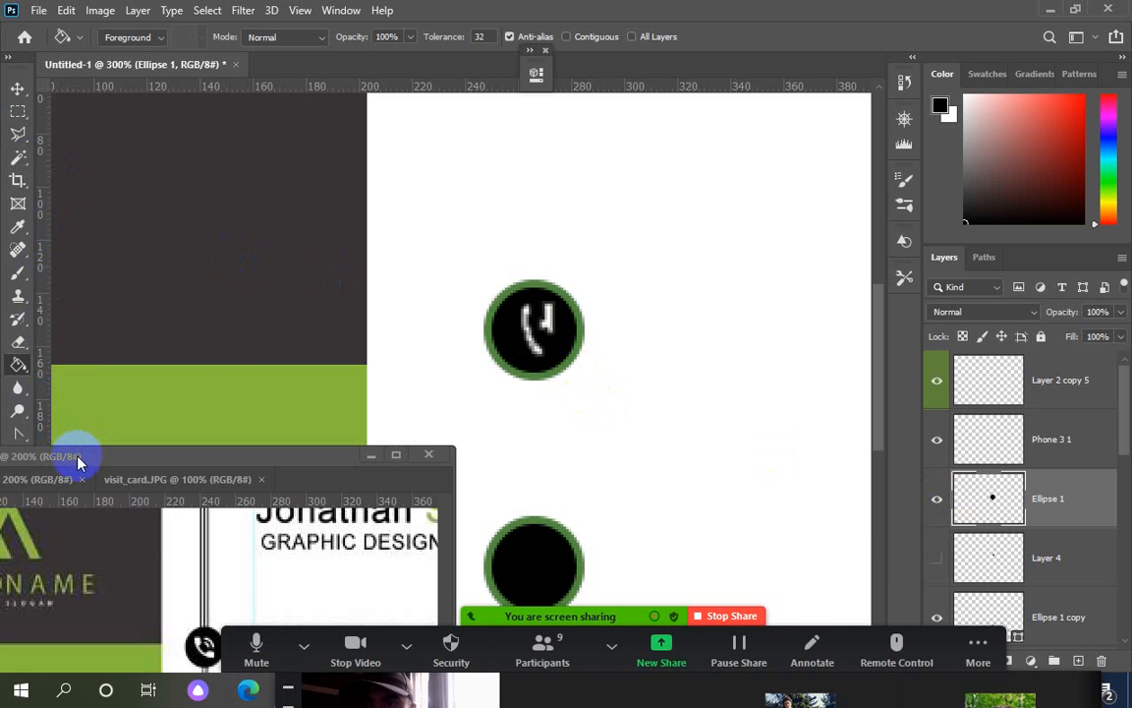
{"action": "mouse_move", "coordinate": [84, 462]}
{"action": "left_mouse_down"}
{"action": "mouse_move", "coordinate": [324, 513]}
{"action": "mouse_move", "coordinate": [412, 473]}
{"action": "mouse_move", "coordinate": [84, 468]}
{"action": "left_mouse_up"}
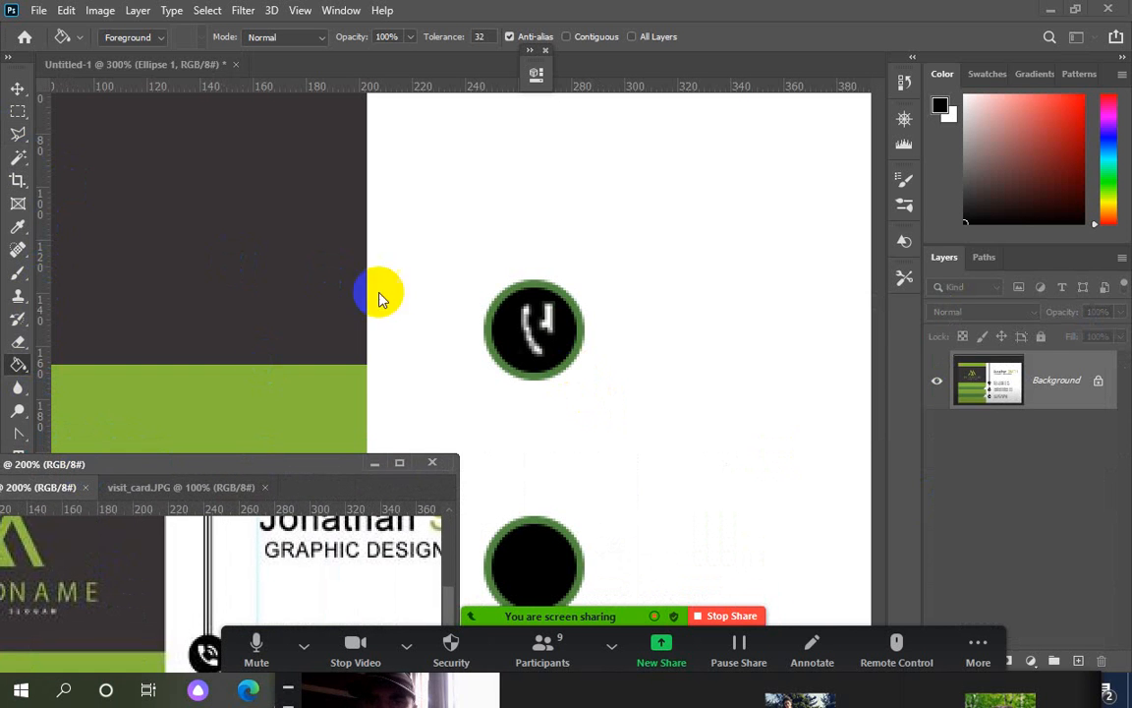
{"action": "left_click", "coordinate": [556, 428]}
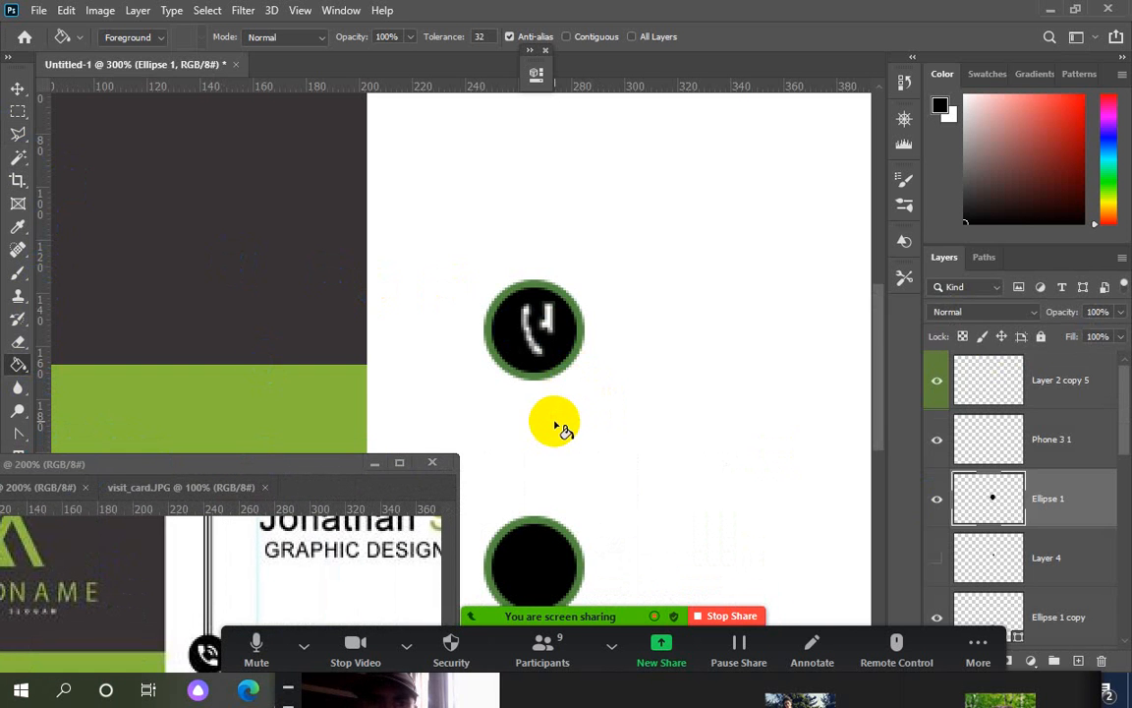
{"action": "left_click", "coordinate": [937, 501]}
{"action": "left_click", "coordinate": [937, 501]}
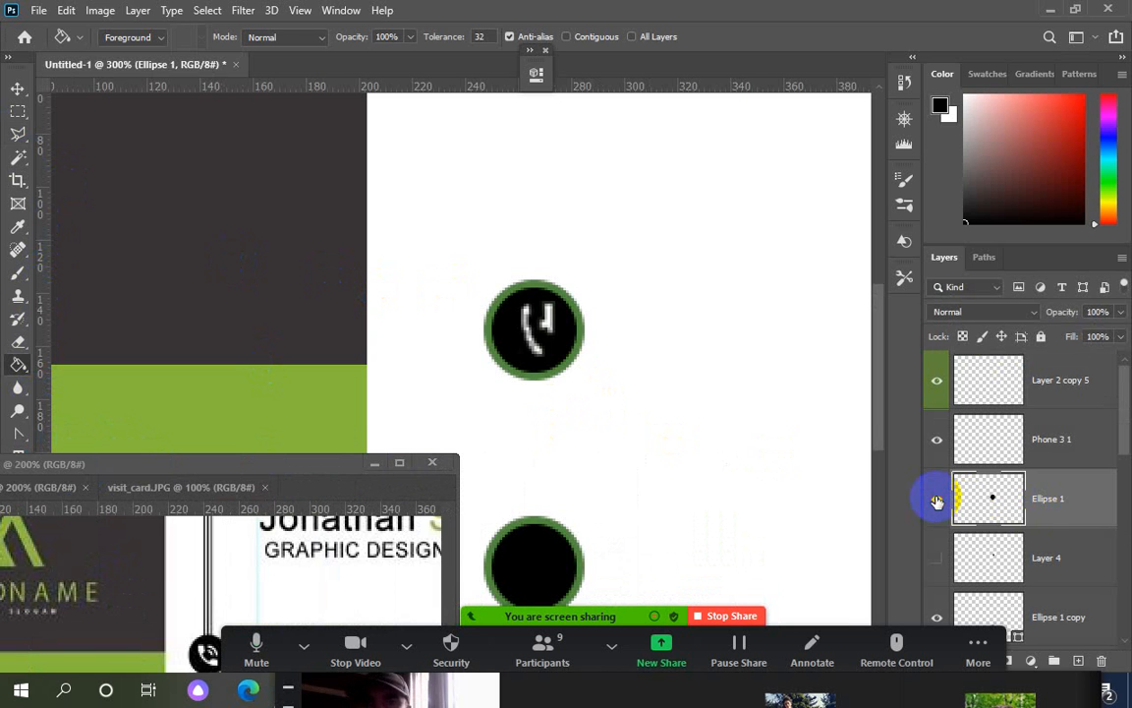
{"action": "scroll", "coordinate": [1054, 520], "scroll_direction": "down", "scroll_amount": 1}
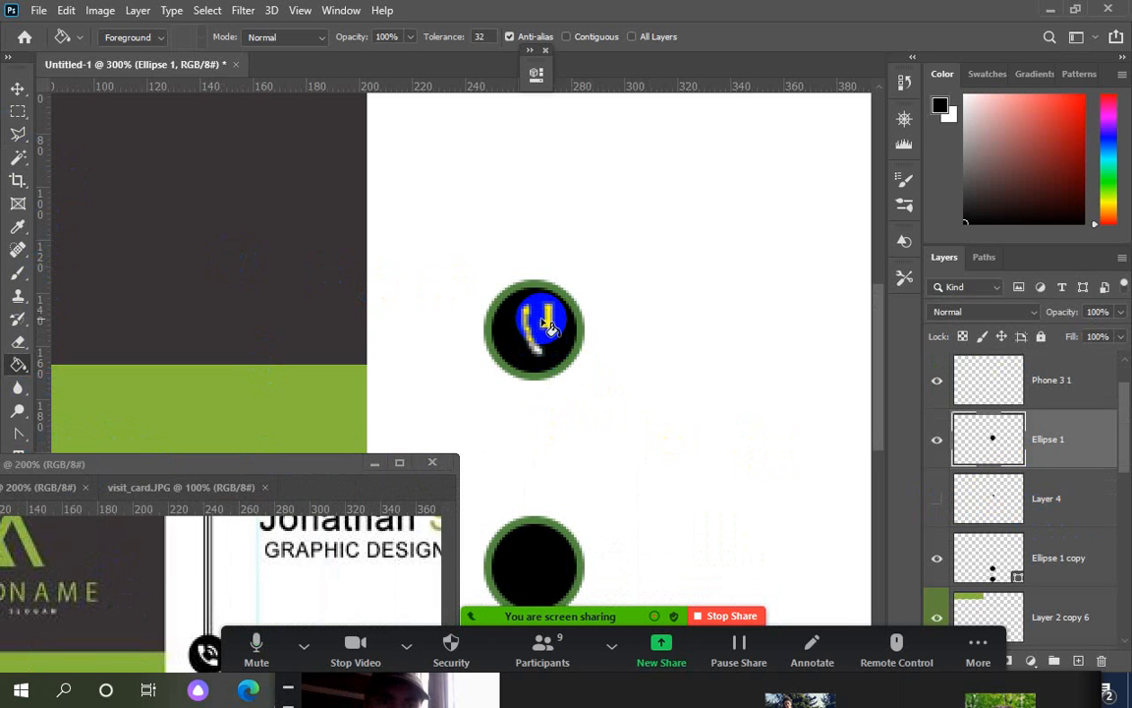
{"action": "left_click", "coordinate": [17, 143]}
Draw an elliptical selection inside the top circle and fill it black on a new layer
{"action": "left_click", "coordinate": [18, 110]}
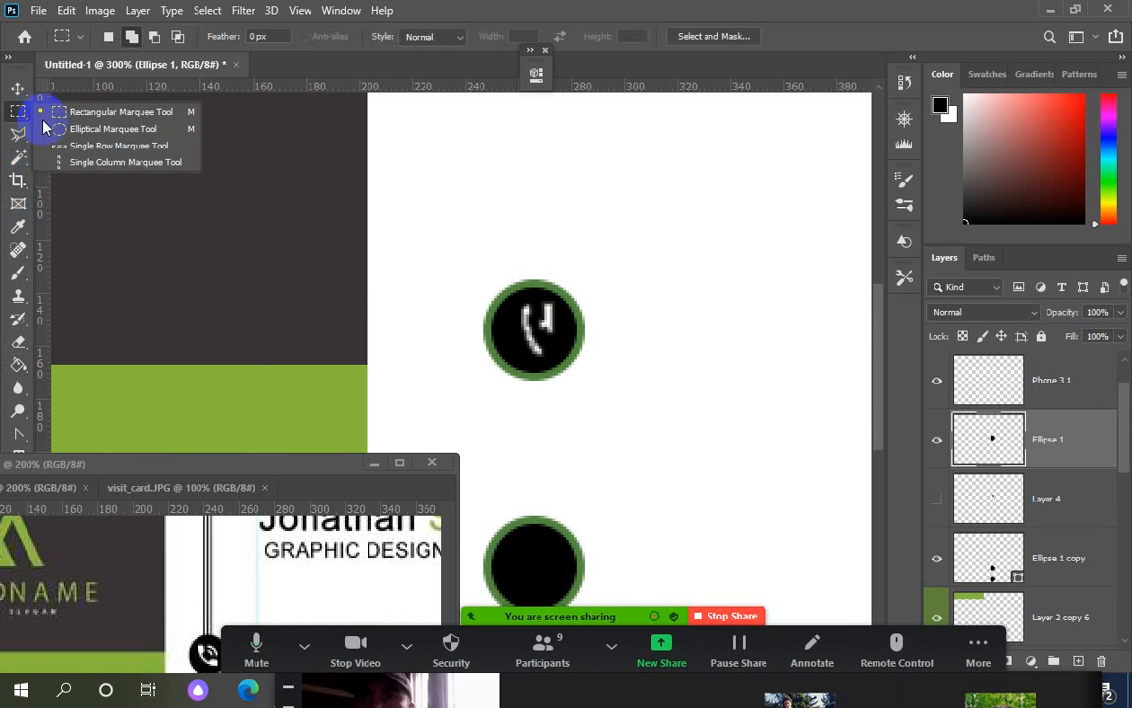
{"action": "left_click", "coordinate": [98, 129]}
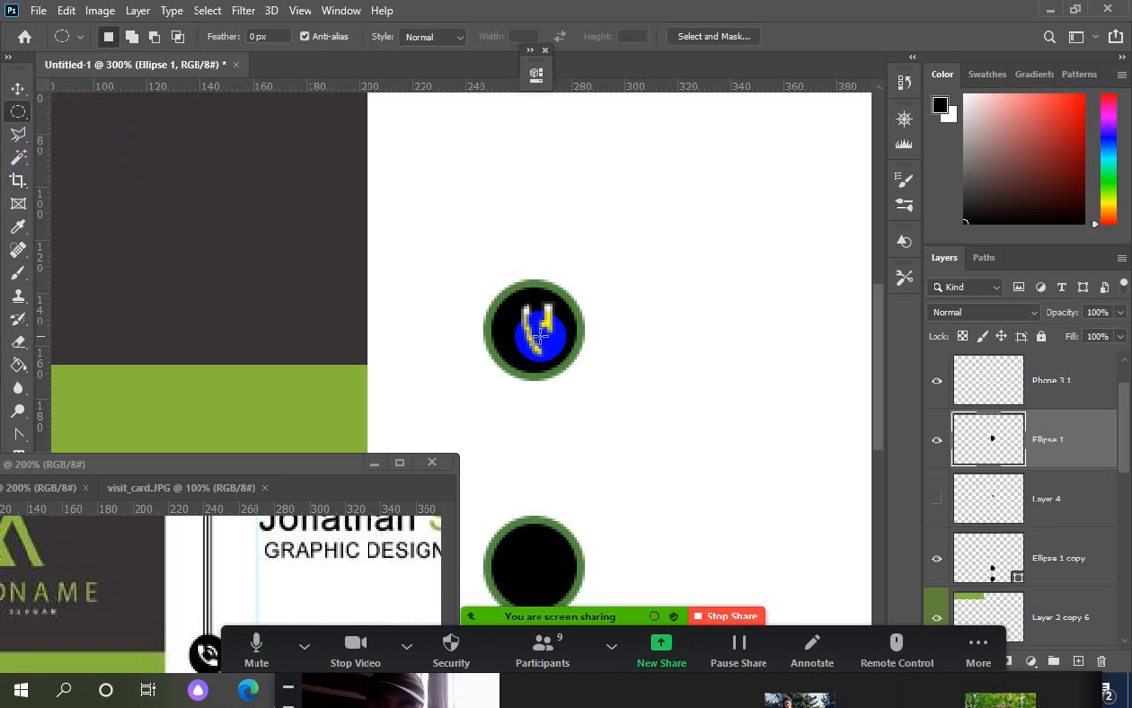
{"action": "left_click_drag", "start_coordinate": [539, 335], "coordinate": [507, 263]}
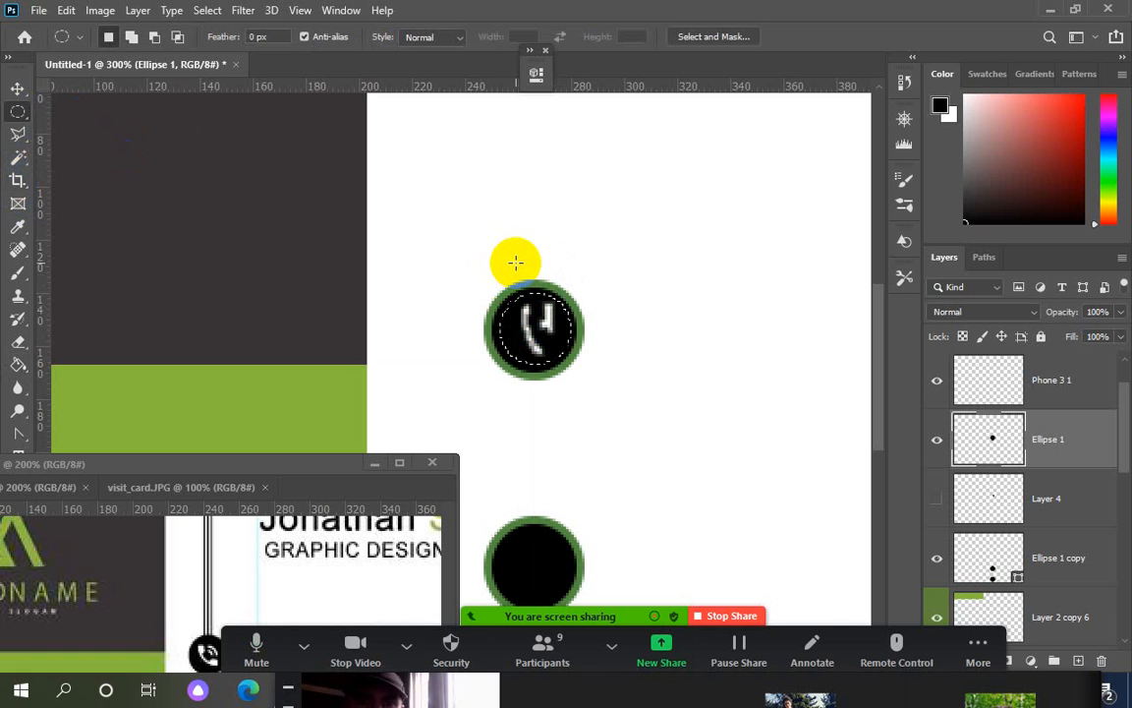
{"action": "left_click", "coordinate": [1077, 662]}
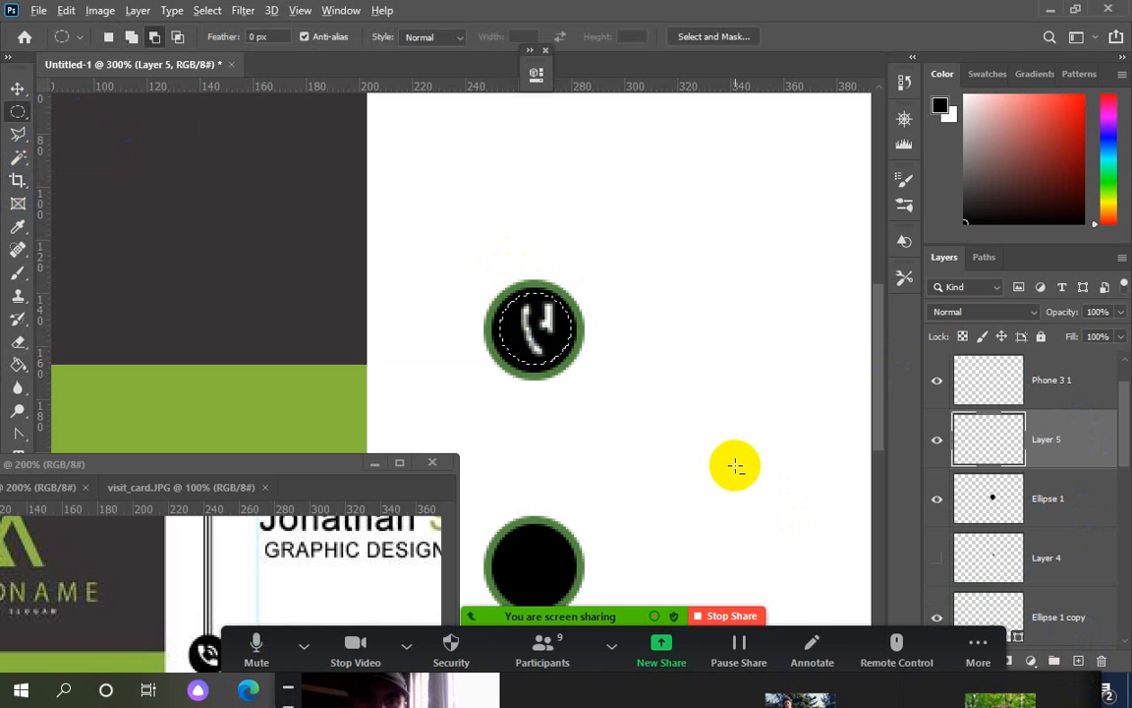
{"action": "key", "text": "alt+BackSpace"}
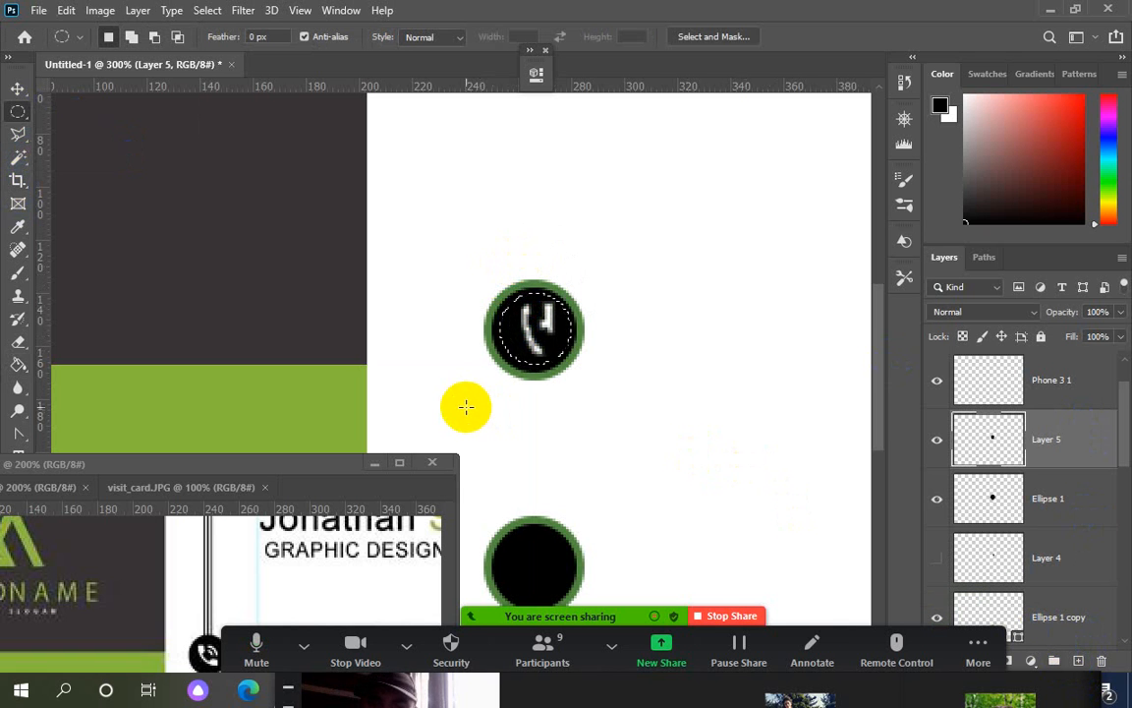
Move Layer 5 above Phone 3 1, try a blue bucket fill and undo it, and shift the 3sd.JPG window right
{"action": "left_click", "coordinate": [18, 364]}
{"action": "left_click", "coordinate": [553, 346]}
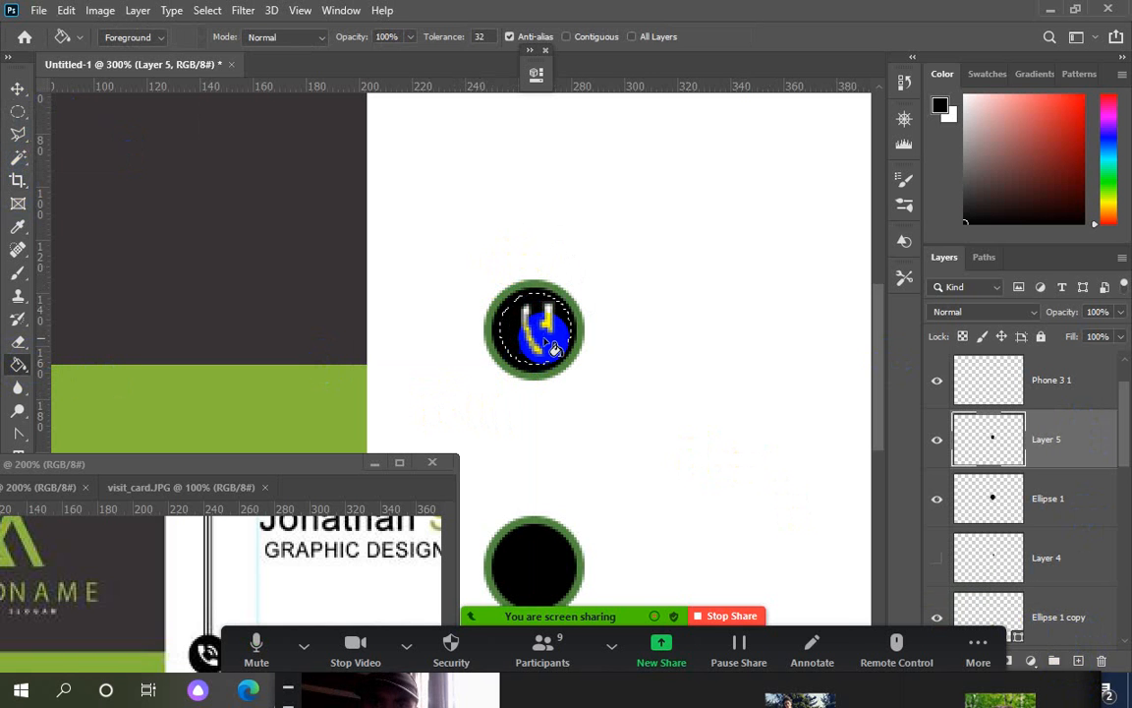
{"action": "left_click_drag", "start_coordinate": [1047, 452], "coordinate": [1007, 373]}
{"action": "left_click", "coordinate": [546, 349]}
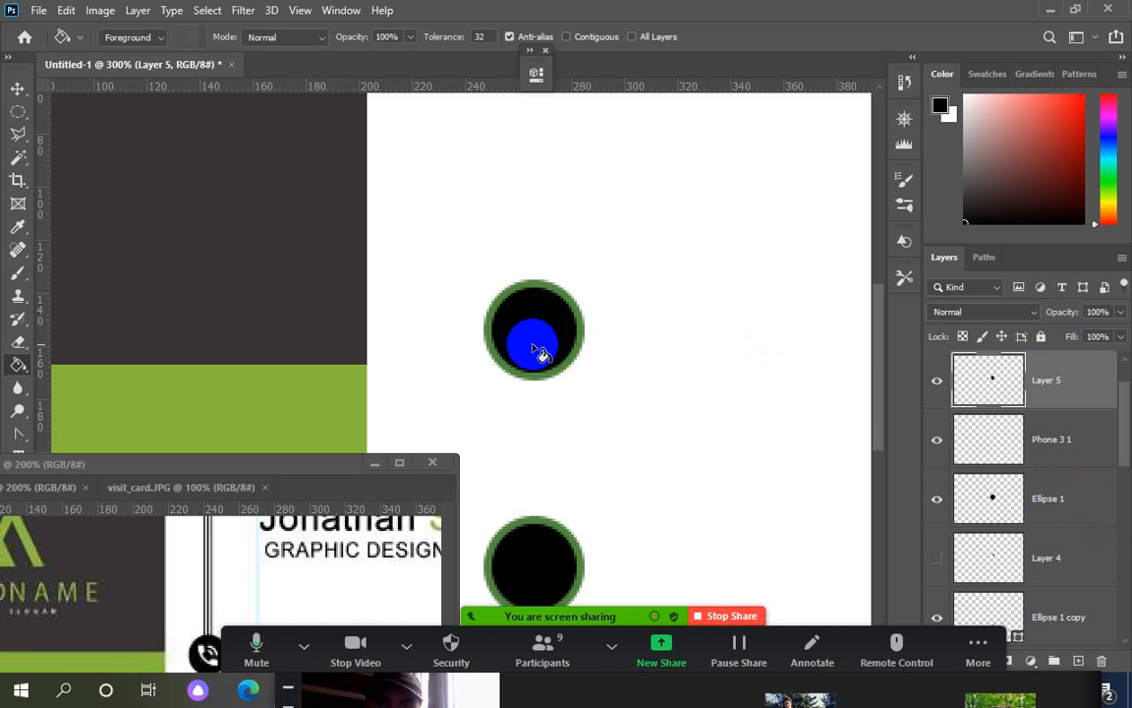
{"action": "key", "text": "ctrl+z"}
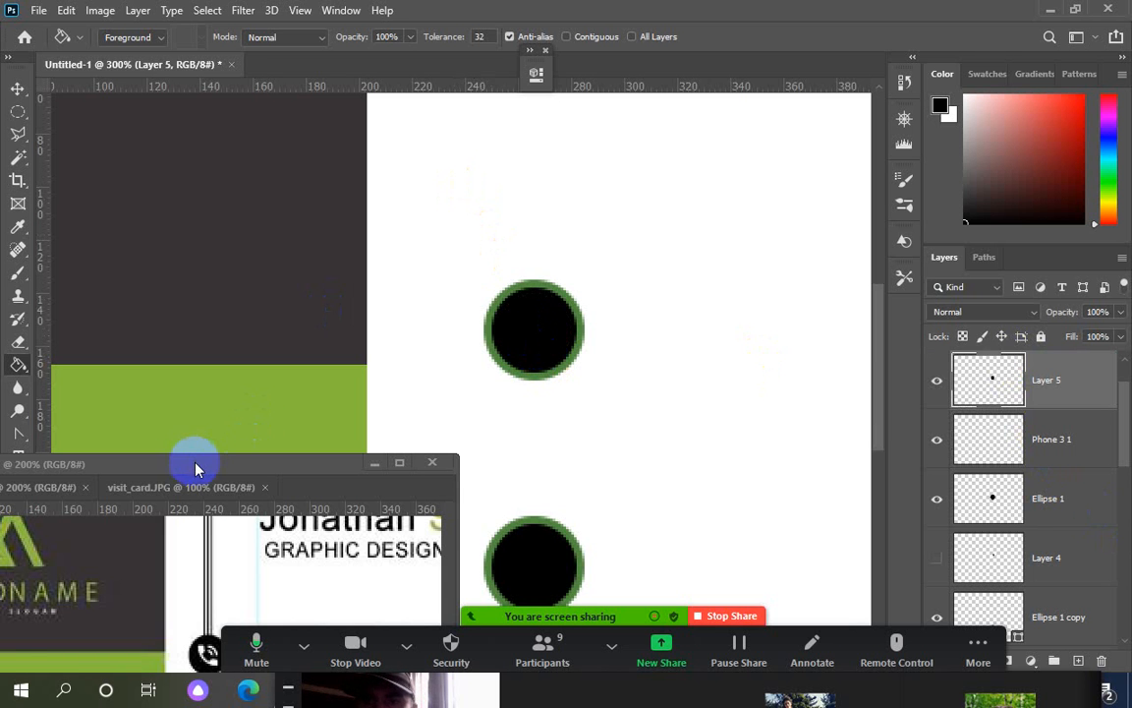
{"action": "left_click_drag", "start_coordinate": [197, 468], "coordinate": [616, 536]}
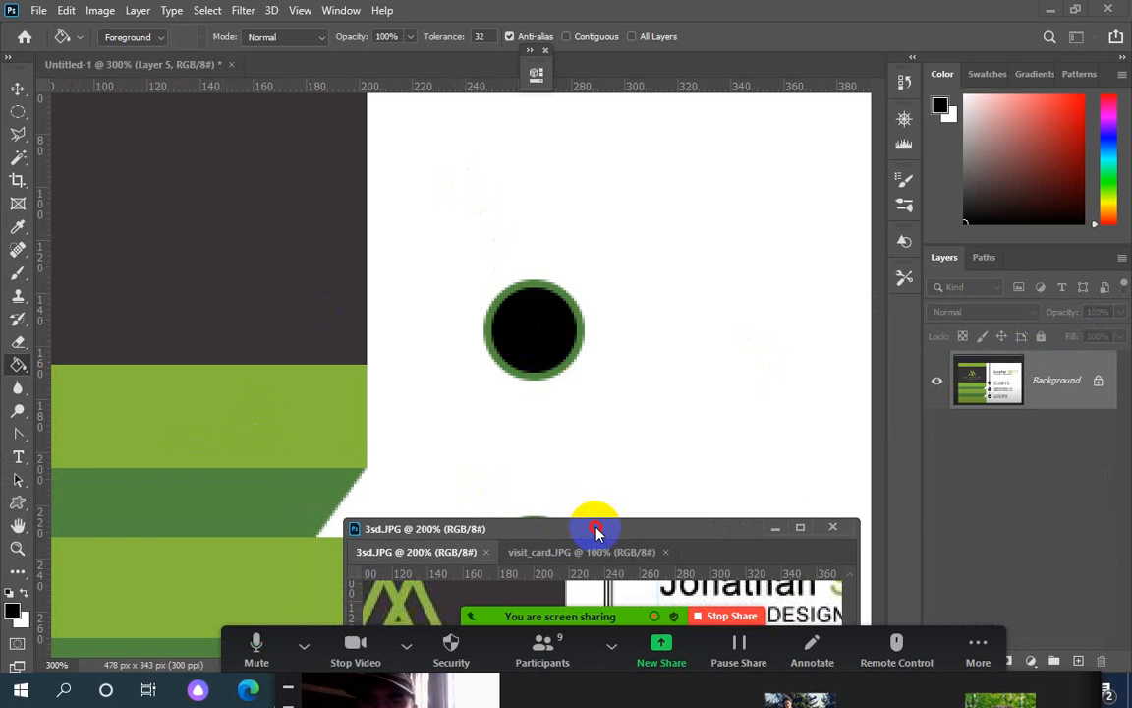
{"action": "left_click", "coordinate": [30, 513]}
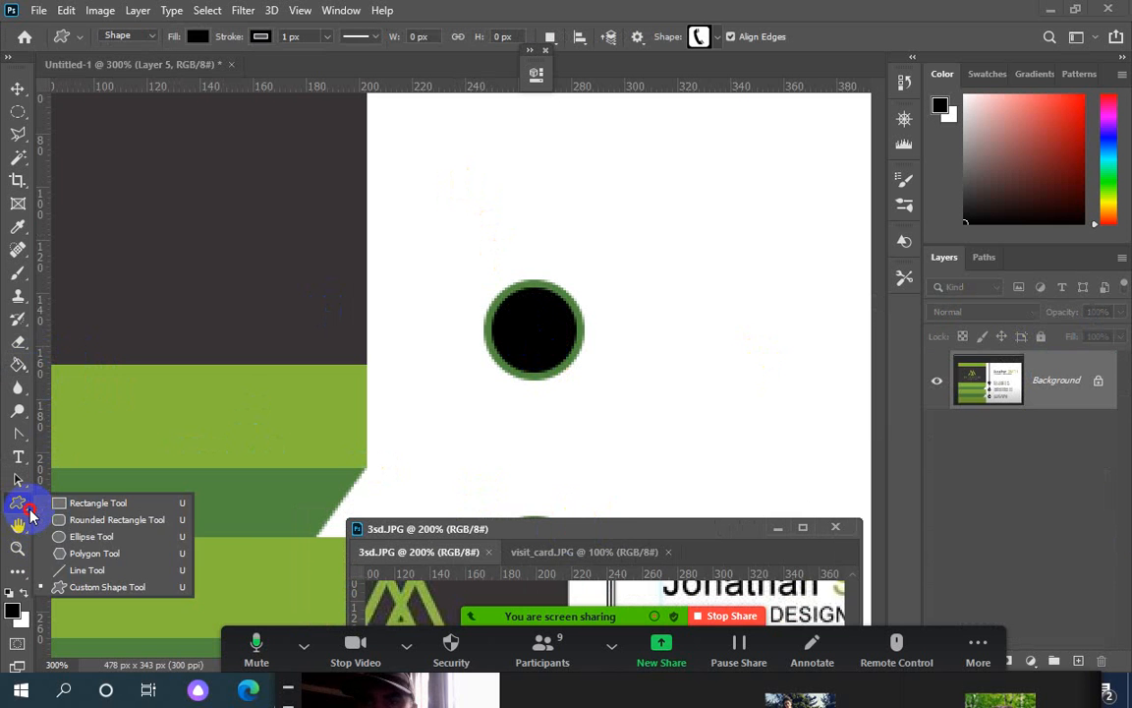
{"action": "left_click", "coordinate": [38, 11]}
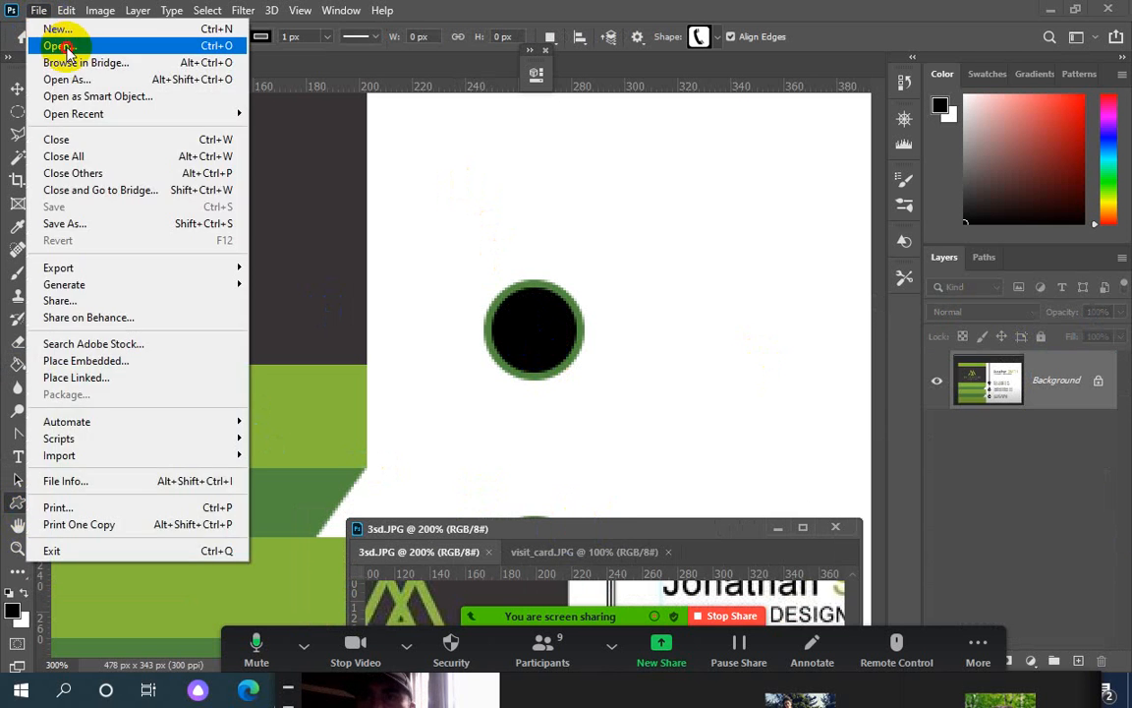
Open phonee.png from the ps folder
{"action": "left_click", "coordinate": [47, 44]}
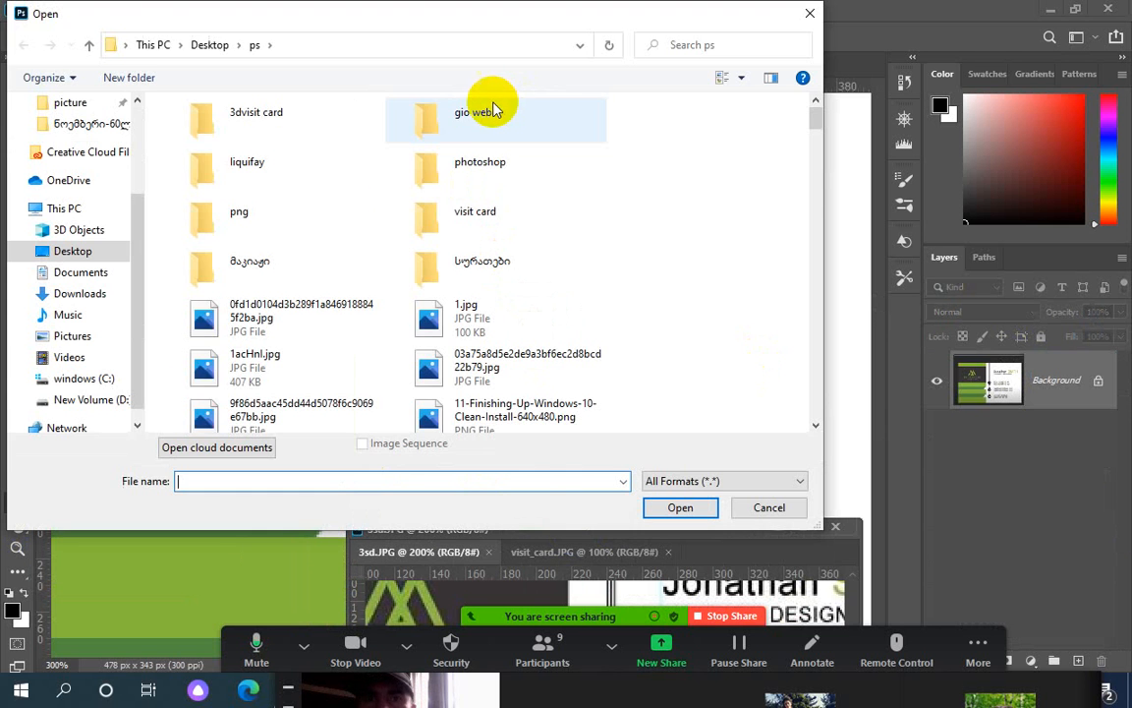
{"action": "left_click", "coordinate": [446, 175]}
{"action": "key", "text": "p"}
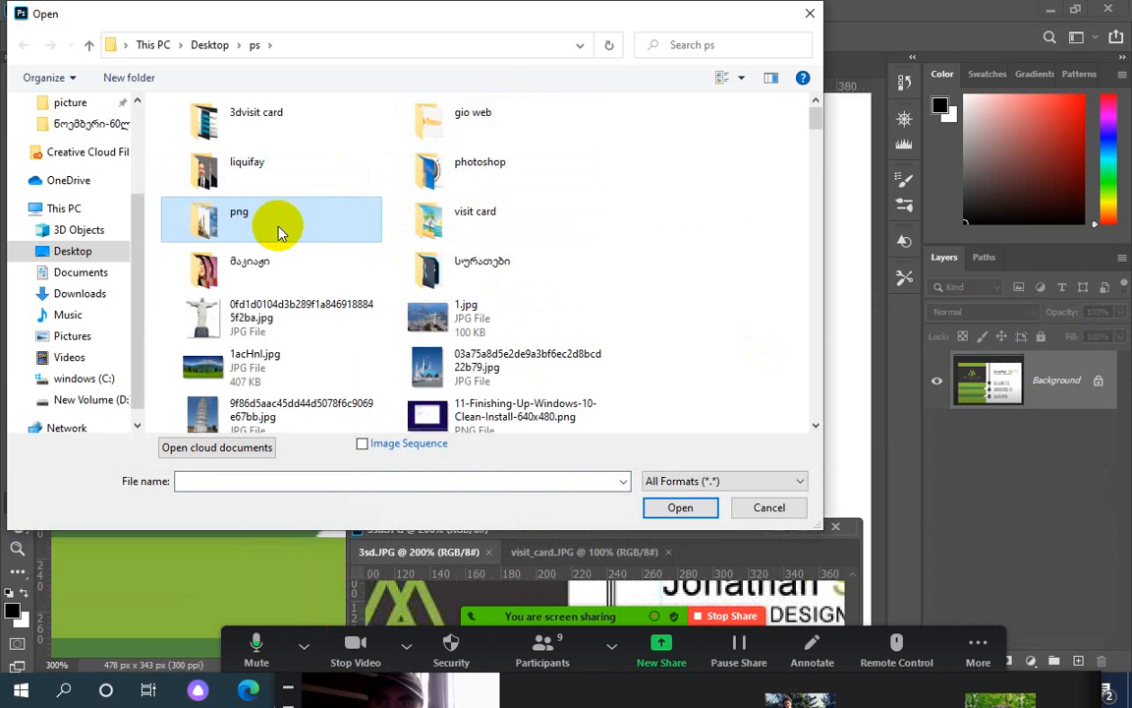
{"action": "key", "text": "p"}
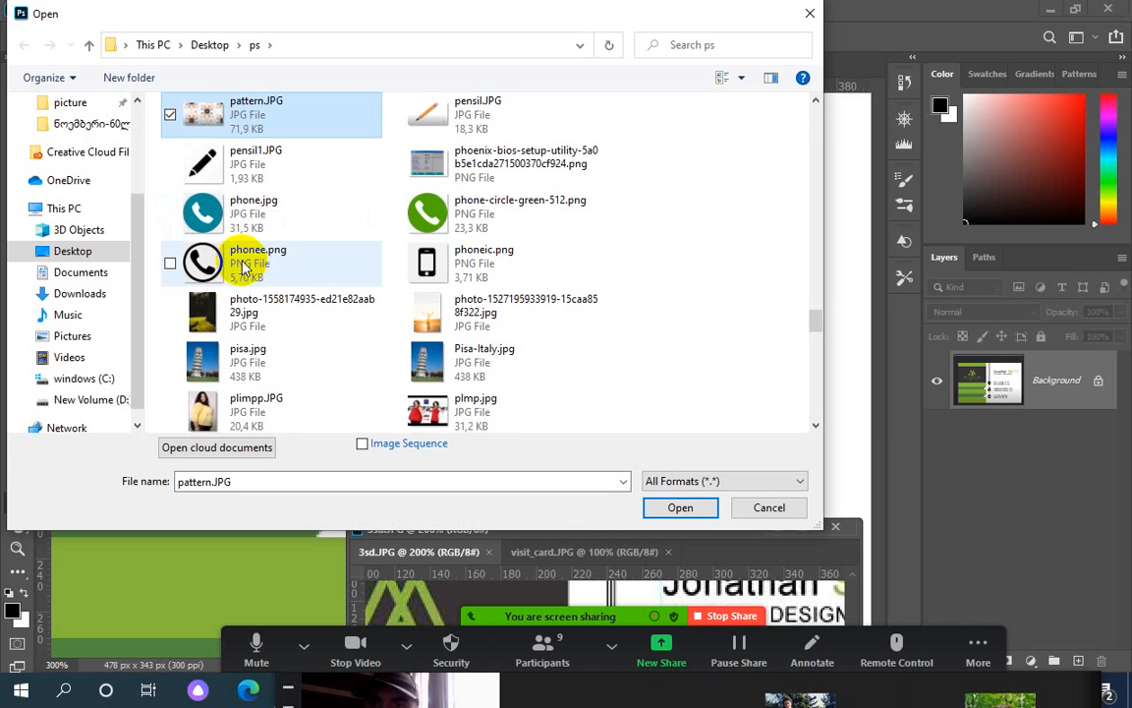
{"action": "double_click", "coordinate": [236, 275]}
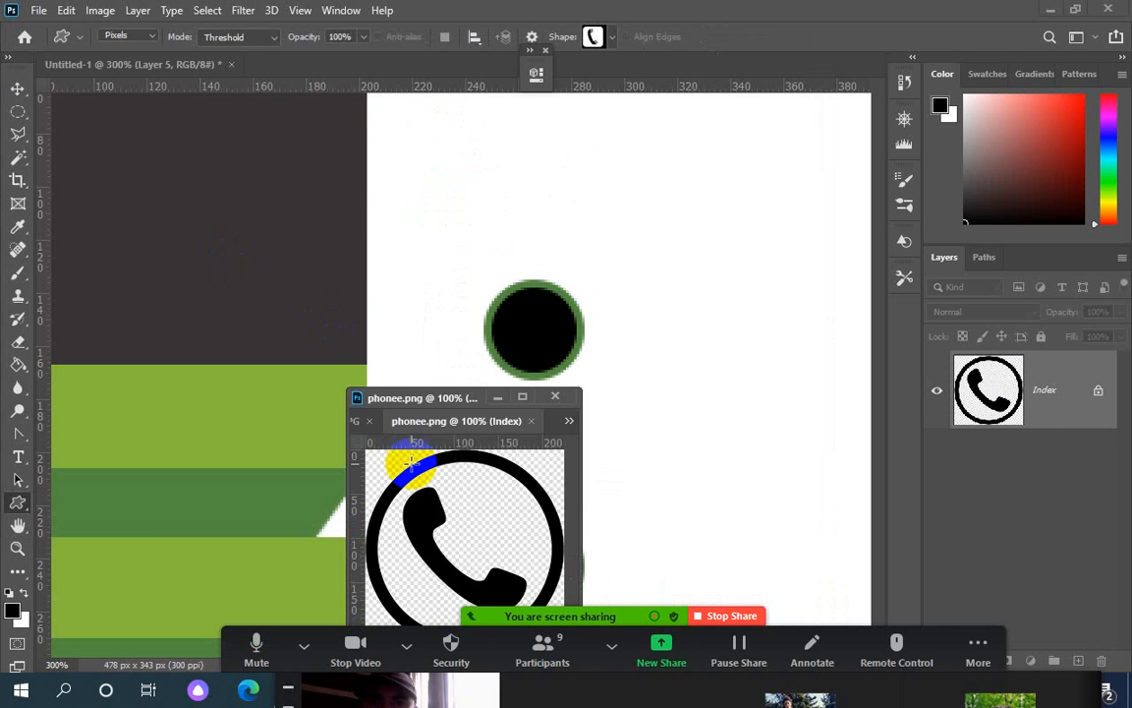
Reposition the phonee.png window and shrink the image to 50 px
{"action": "left_click_drag", "start_coordinate": [392, 398], "coordinate": [176, 240]}
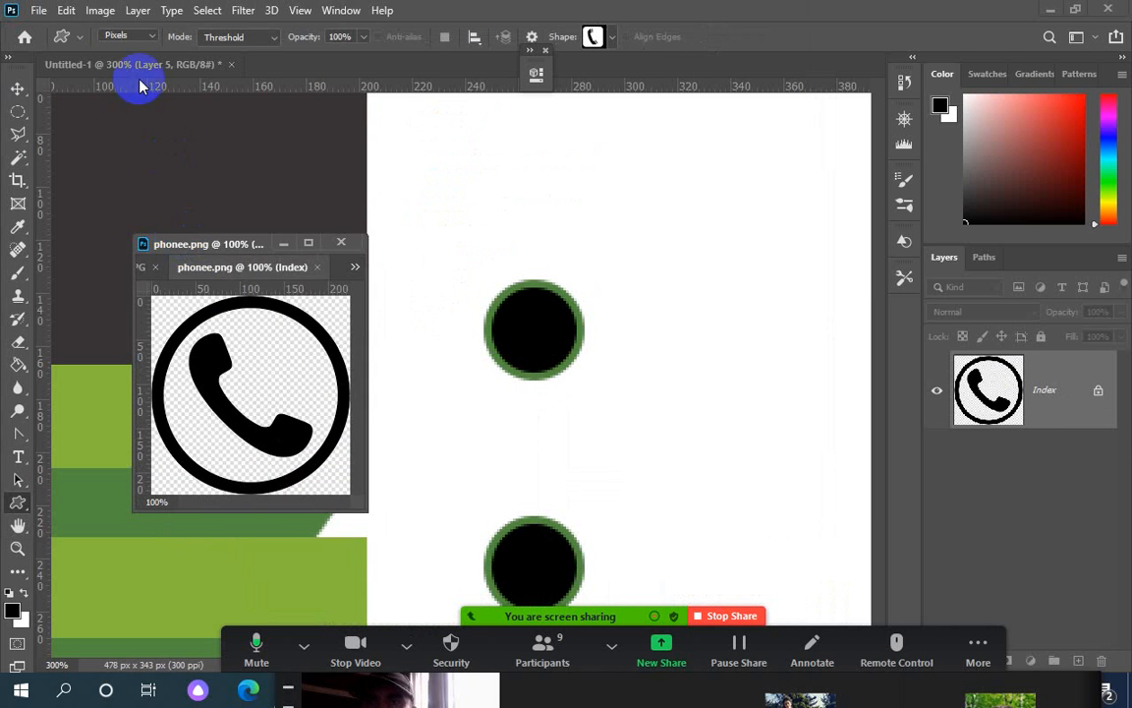
{"action": "left_click", "coordinate": [128, 12]}
{"action": "mouse_move", "coordinate": [110, 15]}
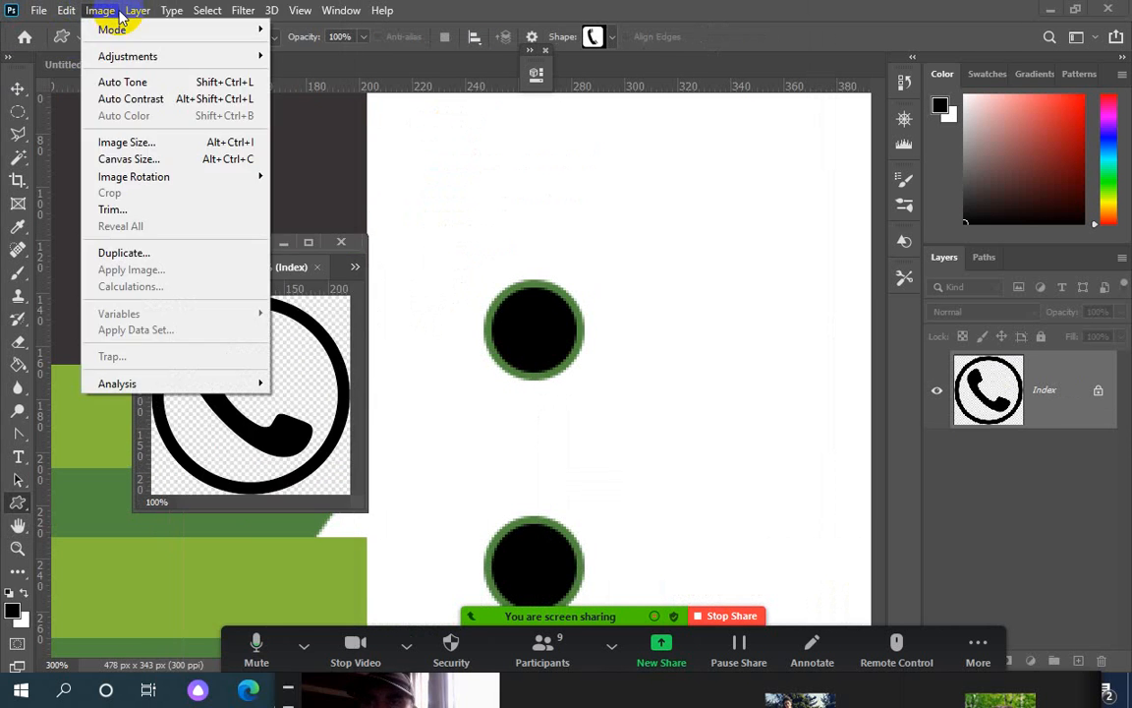
{"action": "left_click", "coordinate": [133, 144]}
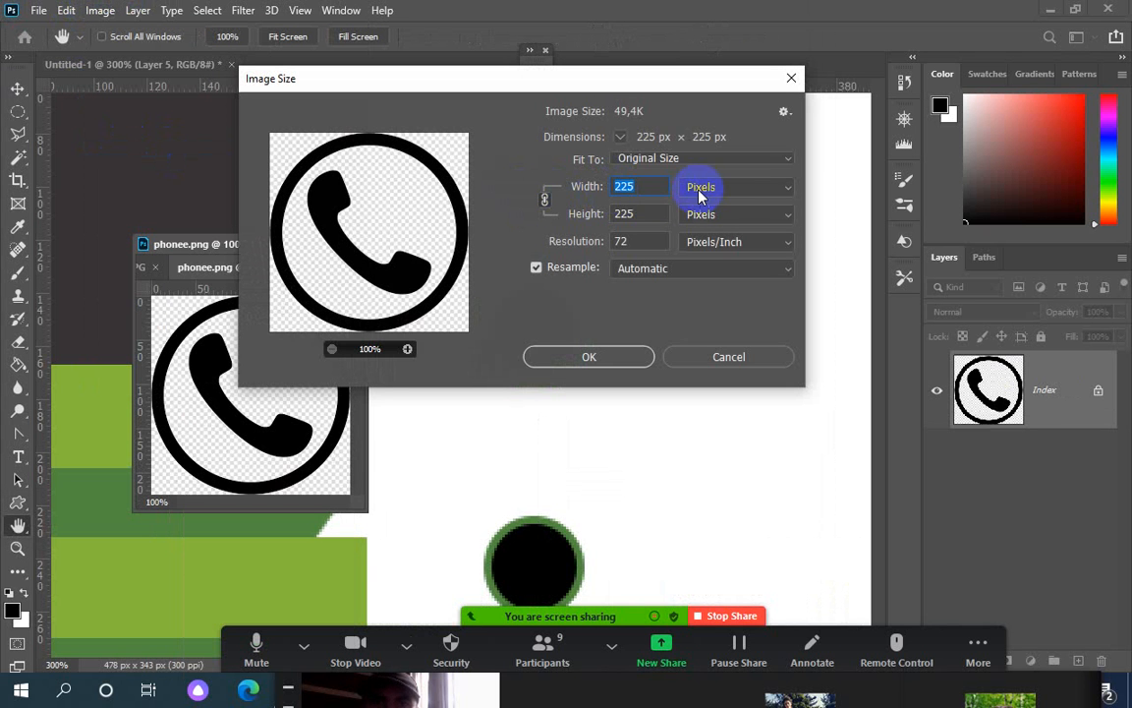
{"action": "type", "text": "50"}
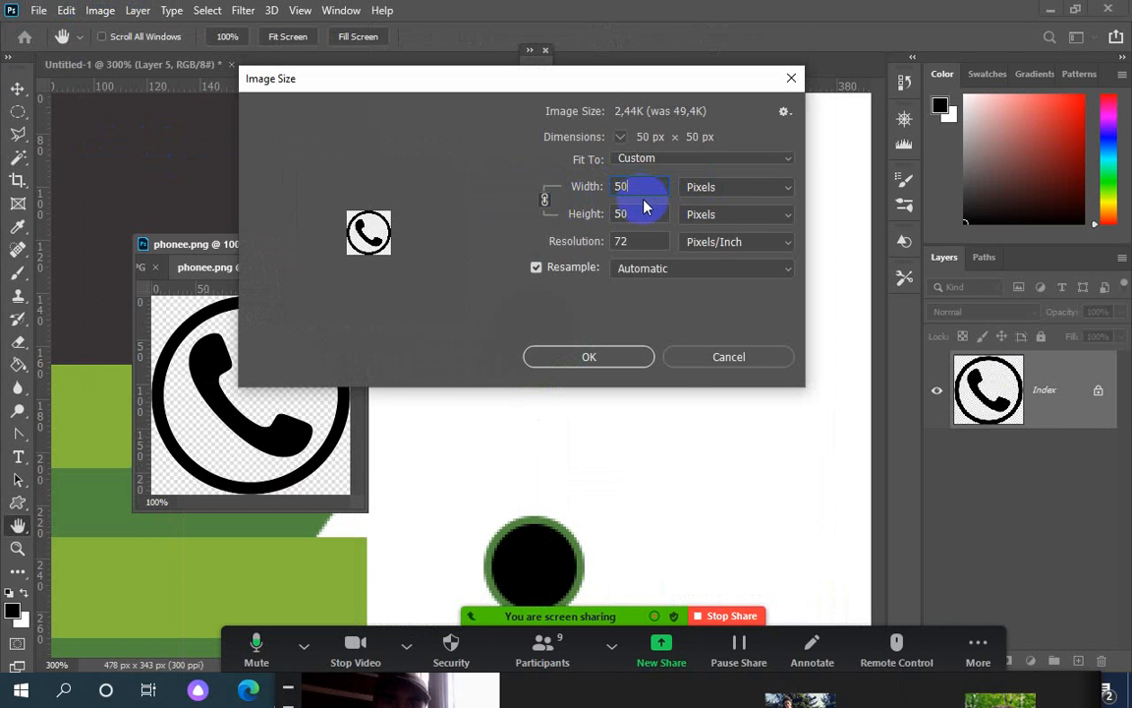
{"action": "left_click", "coordinate": [590, 357]}
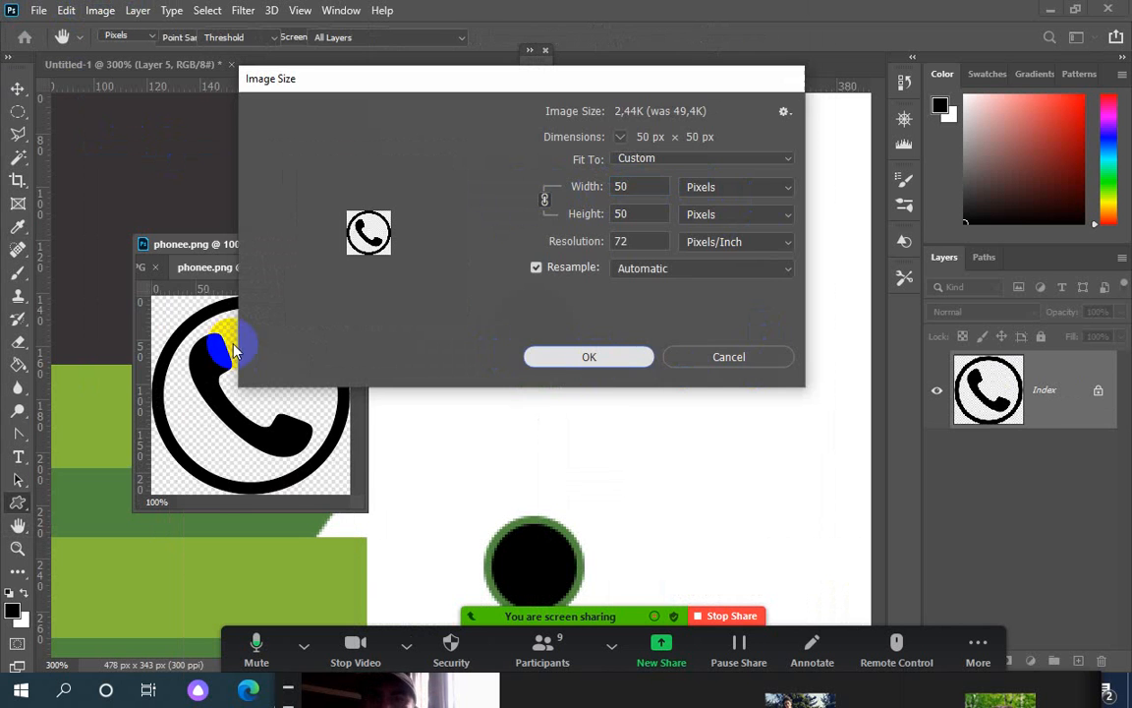
Drag the phone icon onto the business card, then close phonee.png without saving
{"action": "left_click", "coordinate": [17, 88]}
{"action": "left_click_drag", "start_coordinate": [197, 331], "coordinate": [521, 331]}
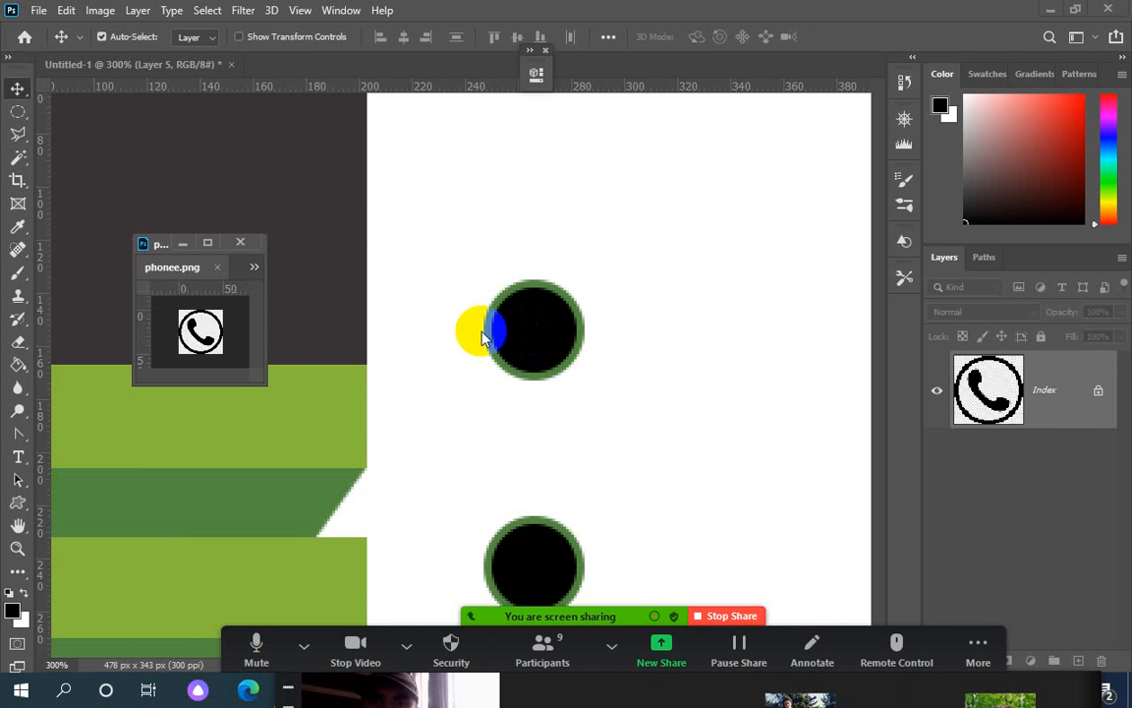
{"action": "left_click", "coordinate": [39, 11]}
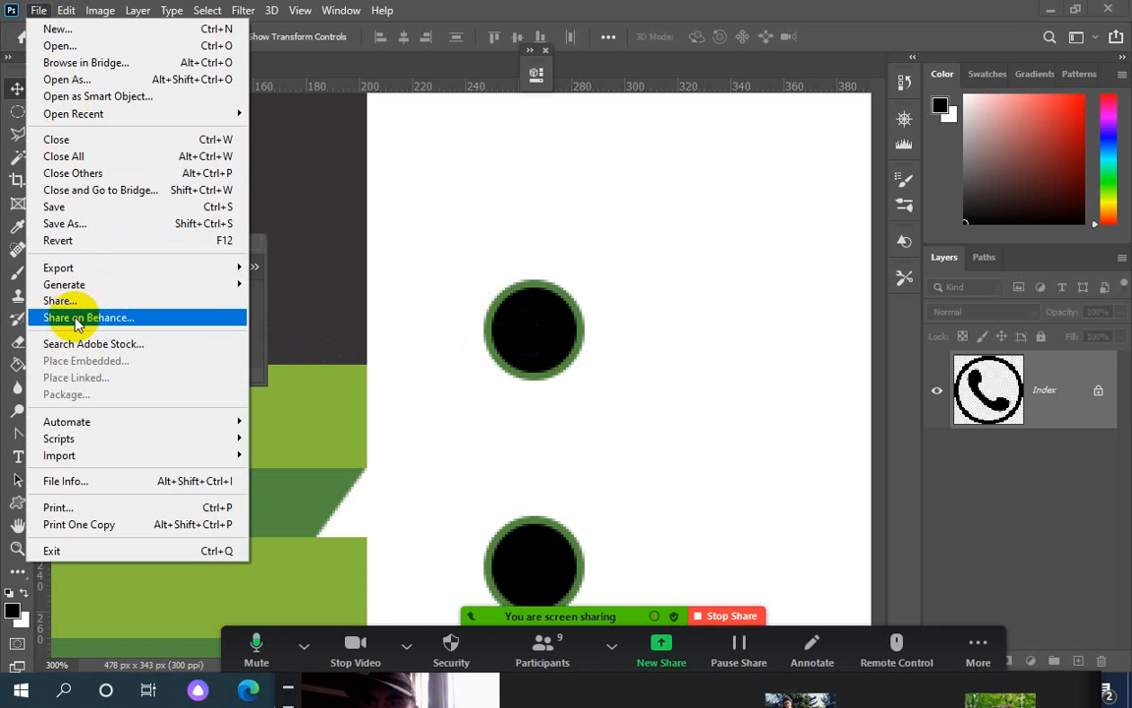
{"action": "left_click", "coordinate": [264, 309]}
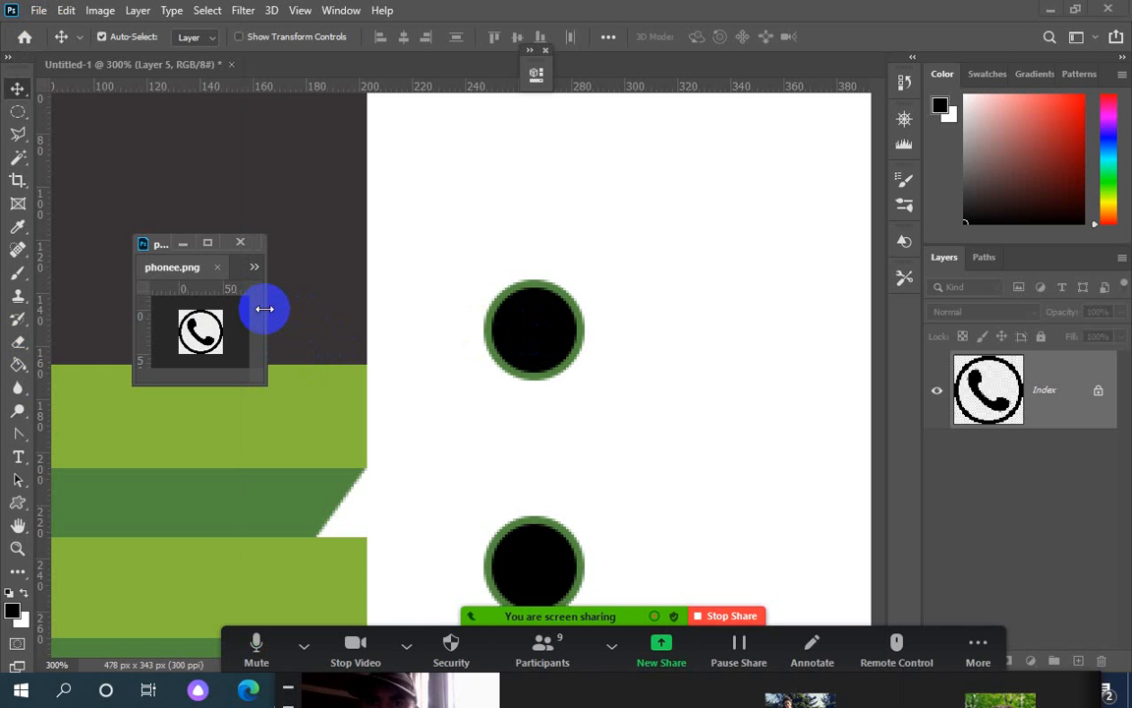
{"action": "left_click", "coordinate": [1044, 387]}
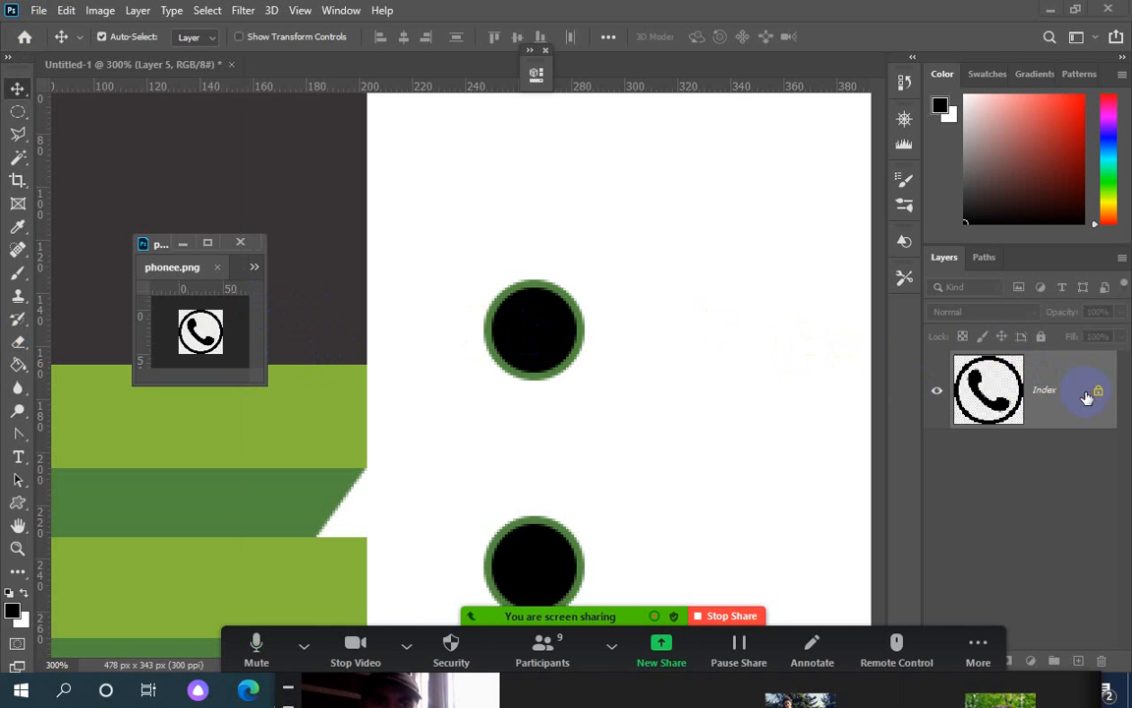
{"action": "left_click", "coordinate": [241, 242]}
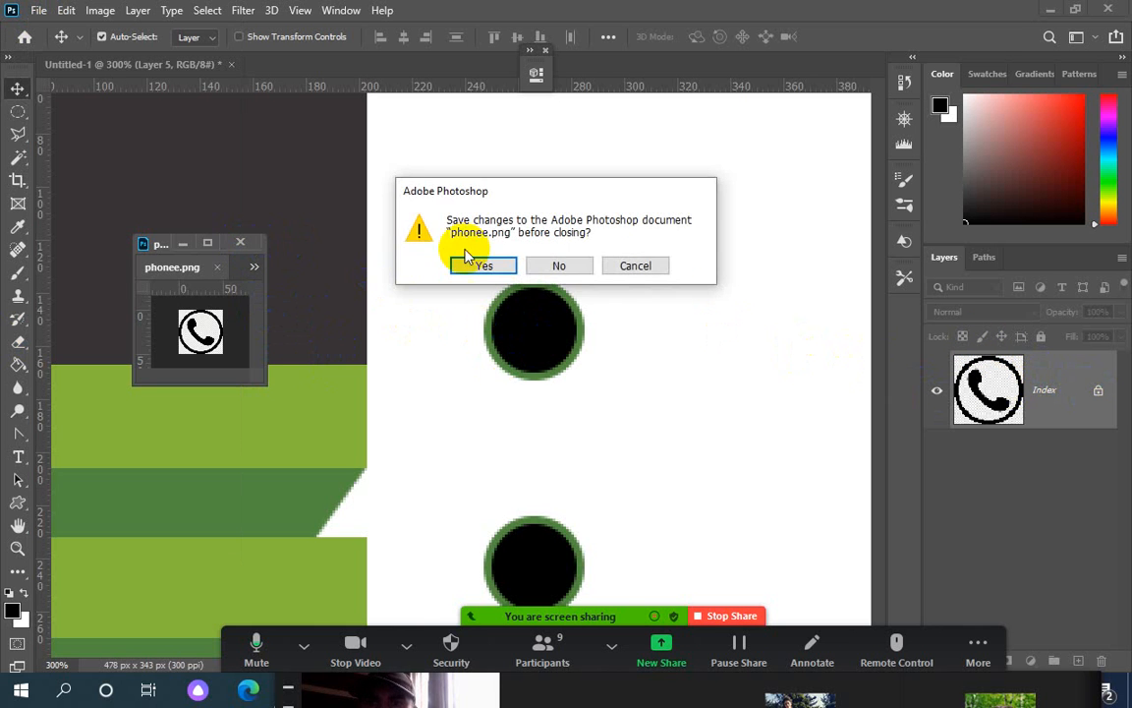
{"action": "left_click", "coordinate": [576, 266]}
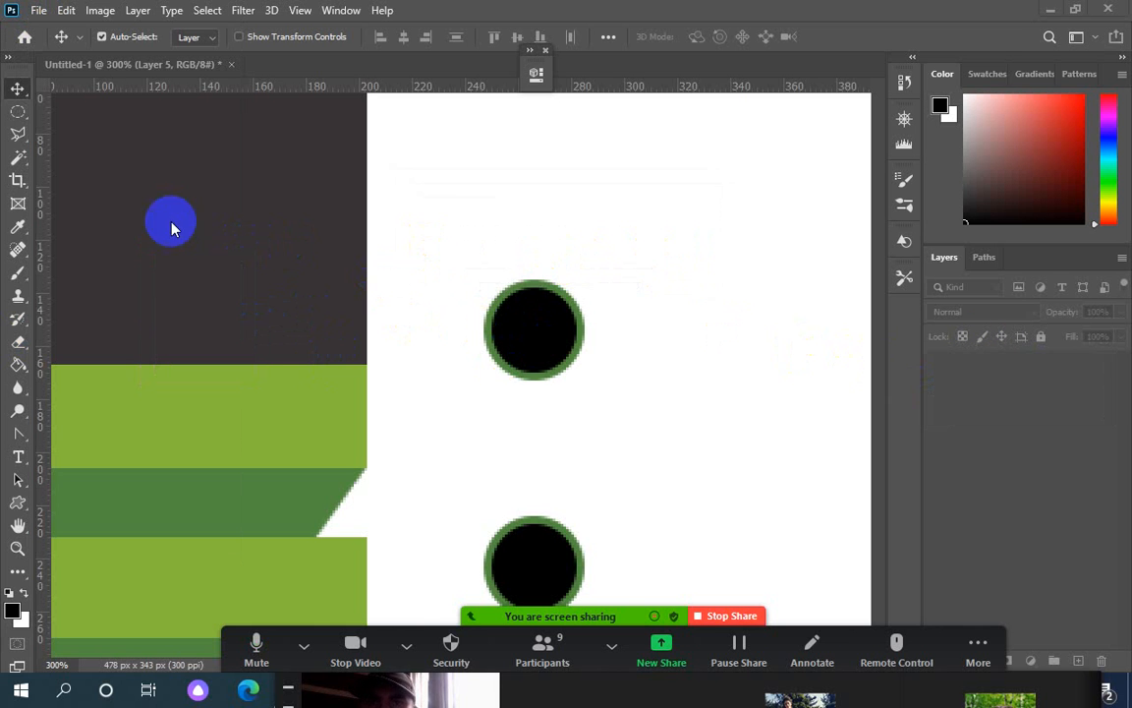
{"action": "left_click", "coordinate": [38, 10]}
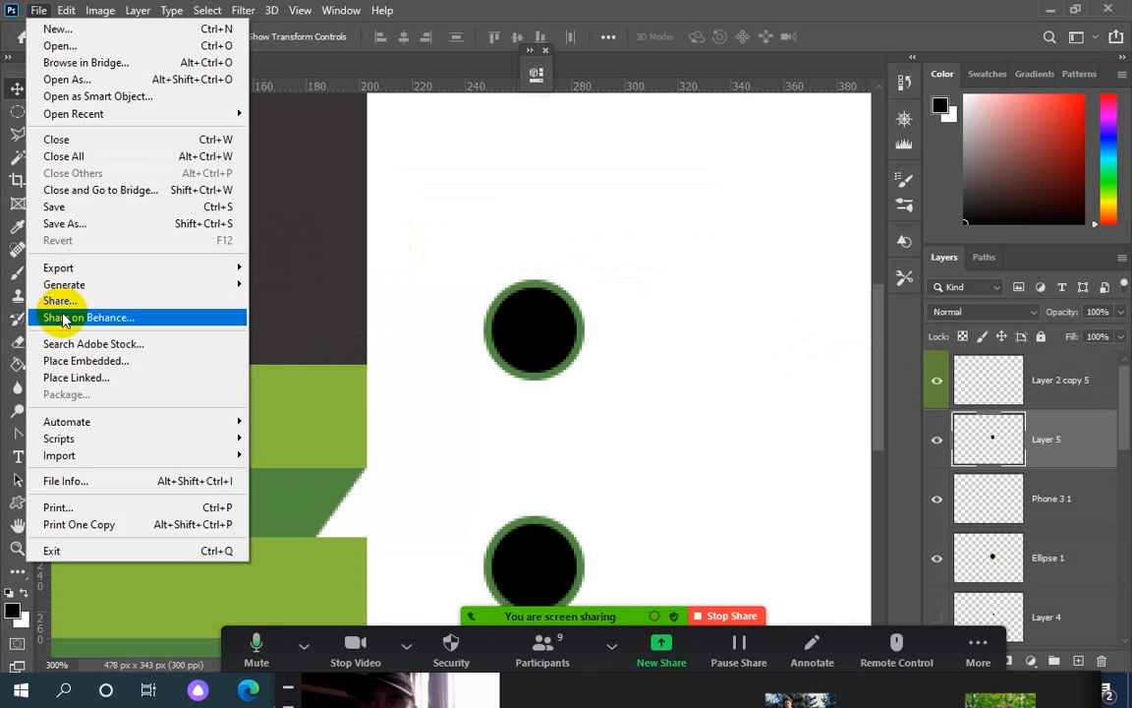
Place phonee.png from the visit card folder as an embedded image in the card
{"action": "left_click", "coordinate": [79, 361]}
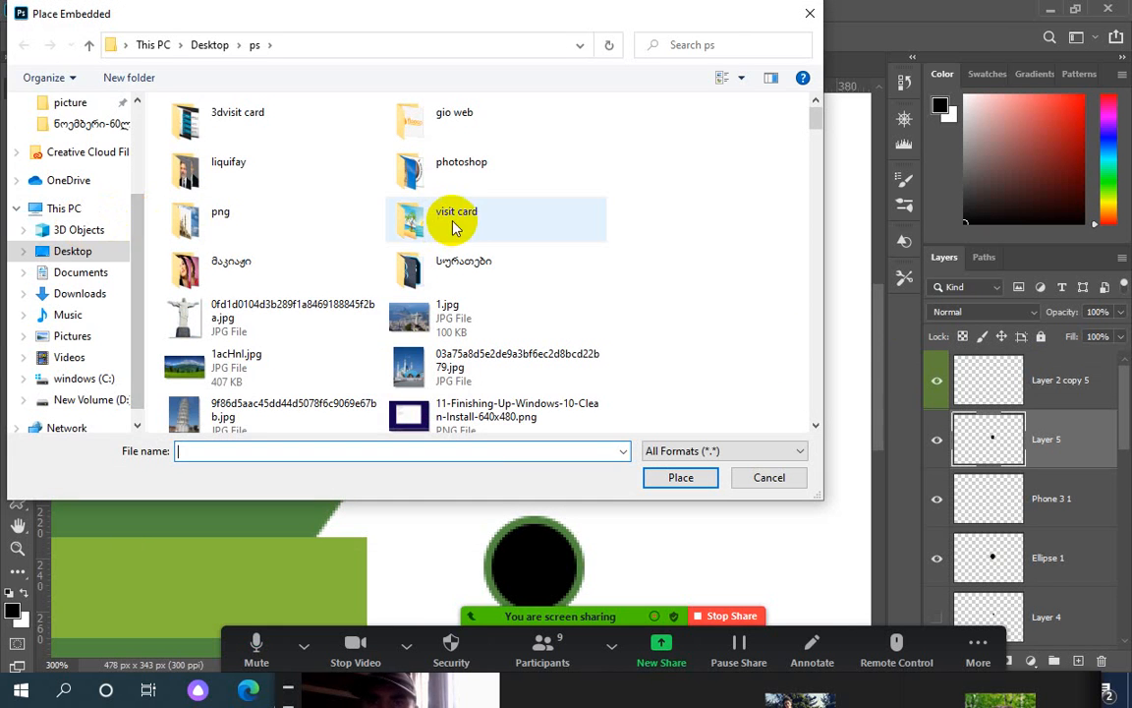
{"action": "left_click", "coordinate": [453, 227]}
{"action": "key", "text": "p"}
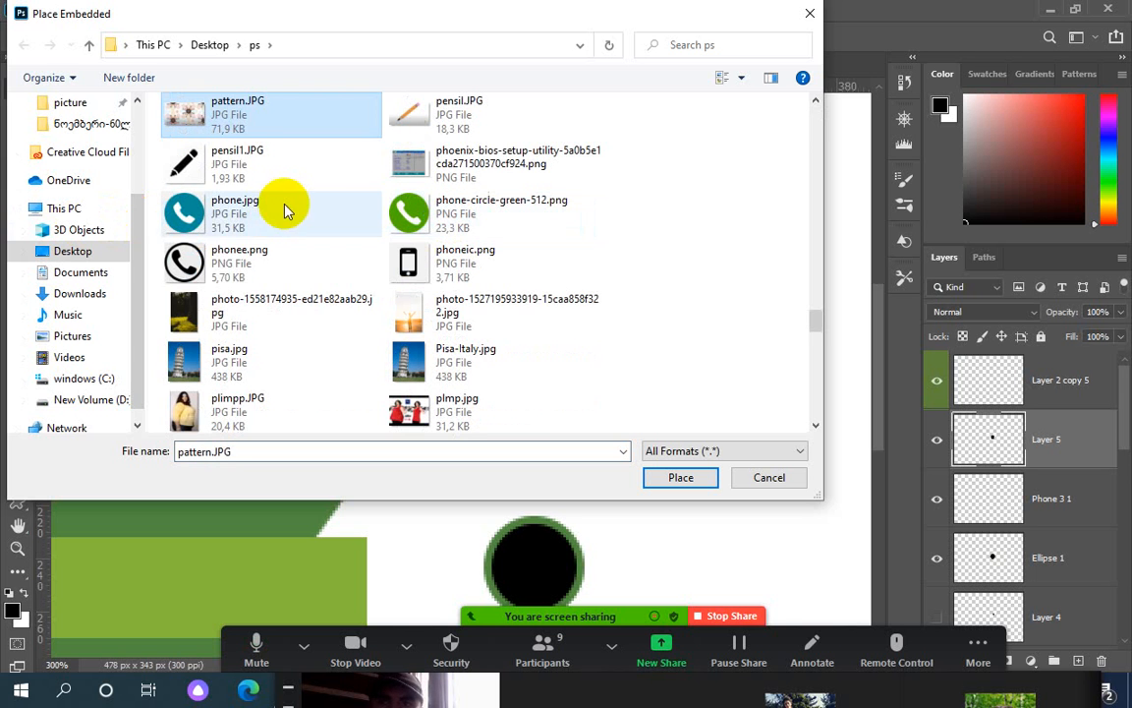
{"action": "left_click", "coordinate": [208, 272]}
{"action": "double_click", "coordinate": [208, 272]}
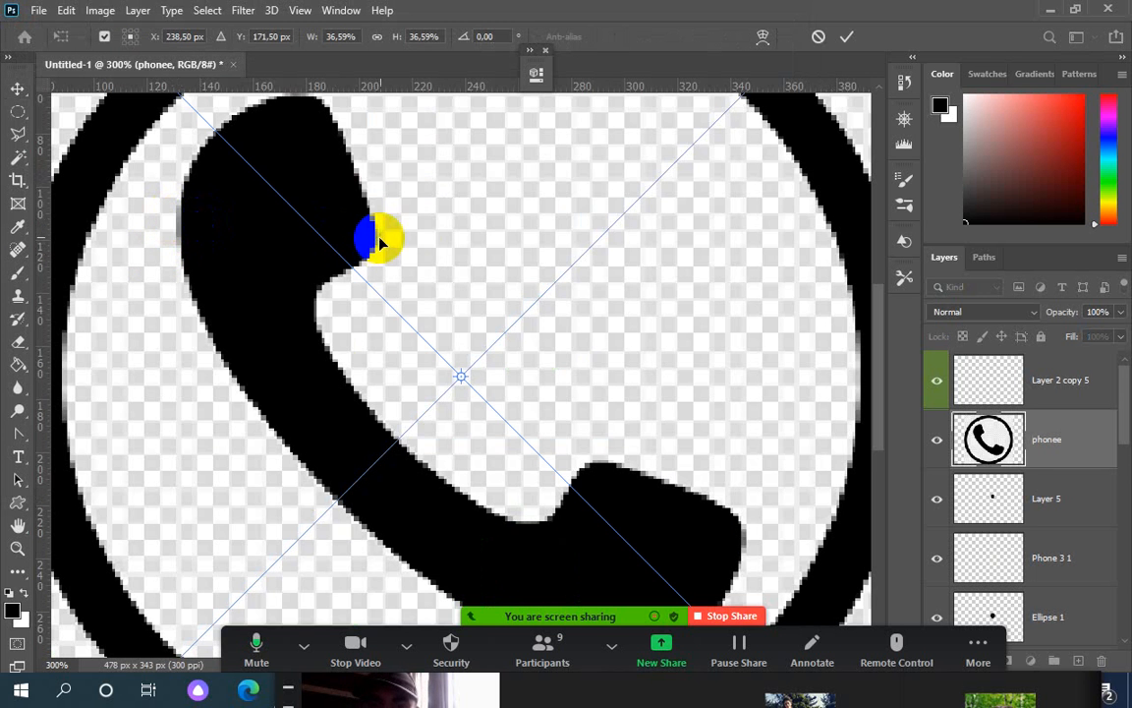
Scale the phone image down to about 3.7% and set it over the top circle
{"action": "left_click_drag", "start_coordinate": [421, 185], "coordinate": [346, 326]}
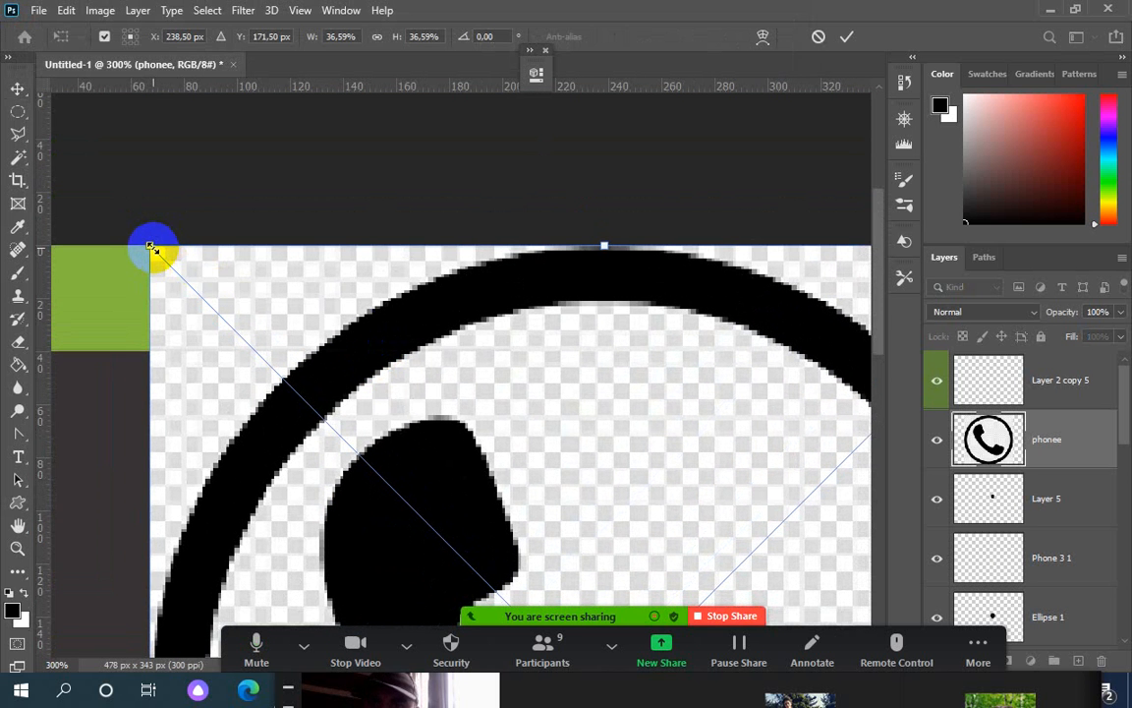
{"action": "left_click_drag", "start_coordinate": [152, 248], "coordinate": [407, 445]}
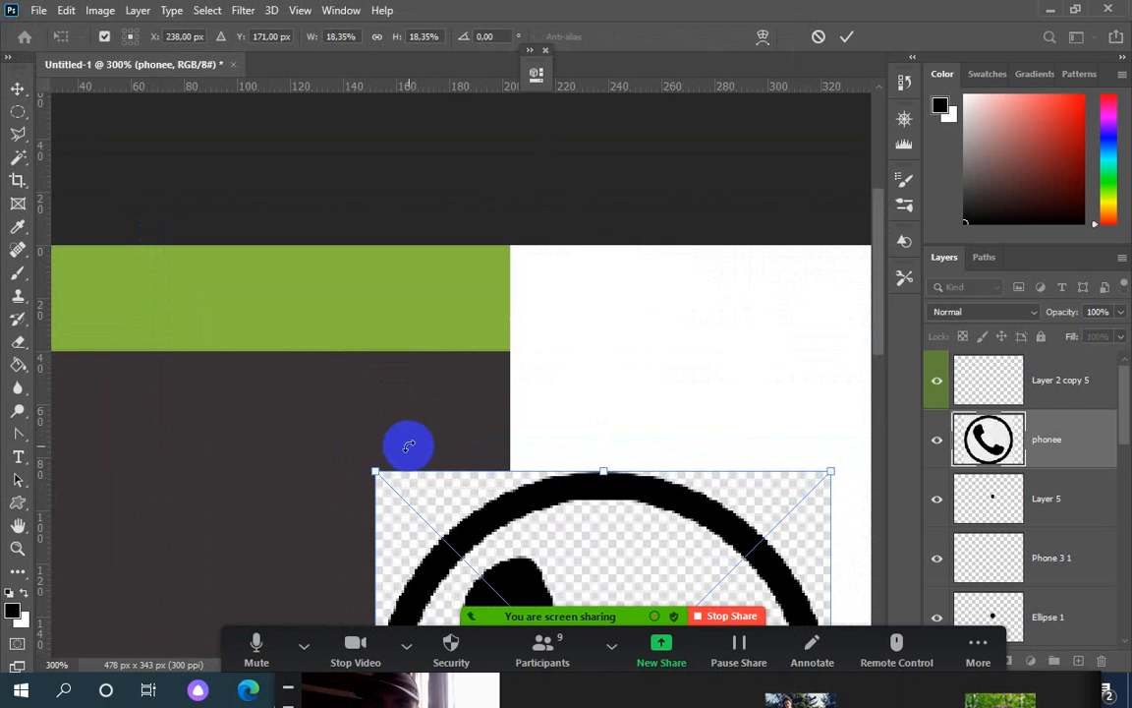
{"action": "left_click_drag", "start_coordinate": [566, 538], "coordinate": [354, 254]}
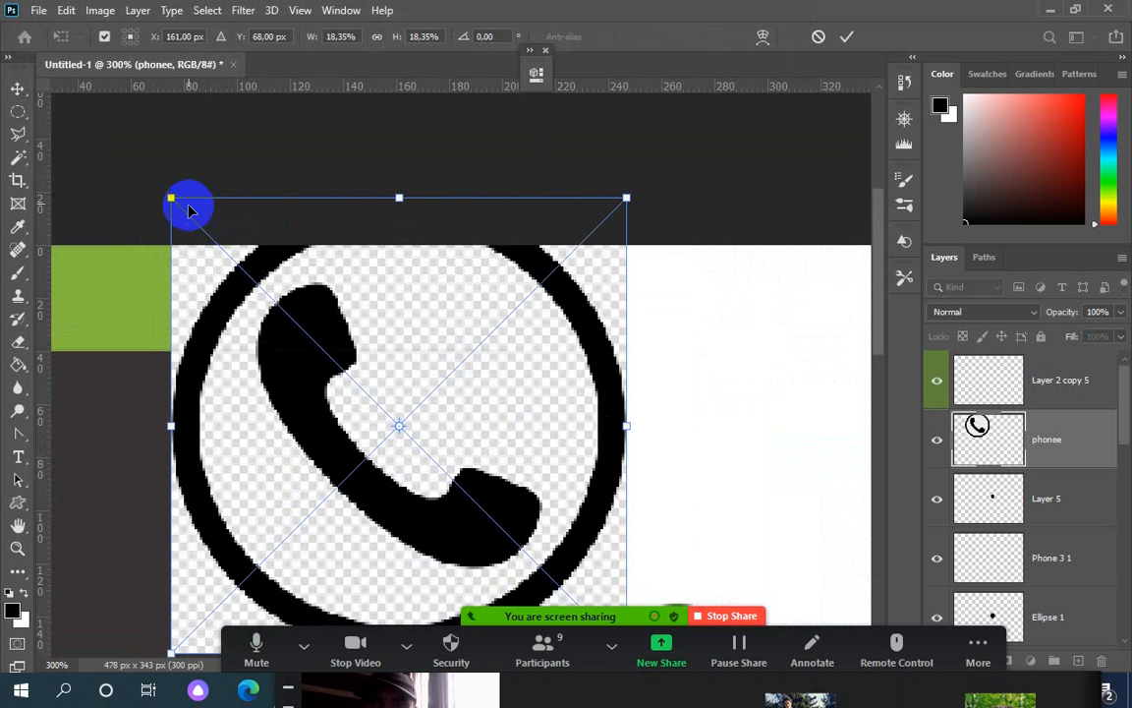
{"action": "left_click_drag", "start_coordinate": [171, 197], "coordinate": [367, 391]}
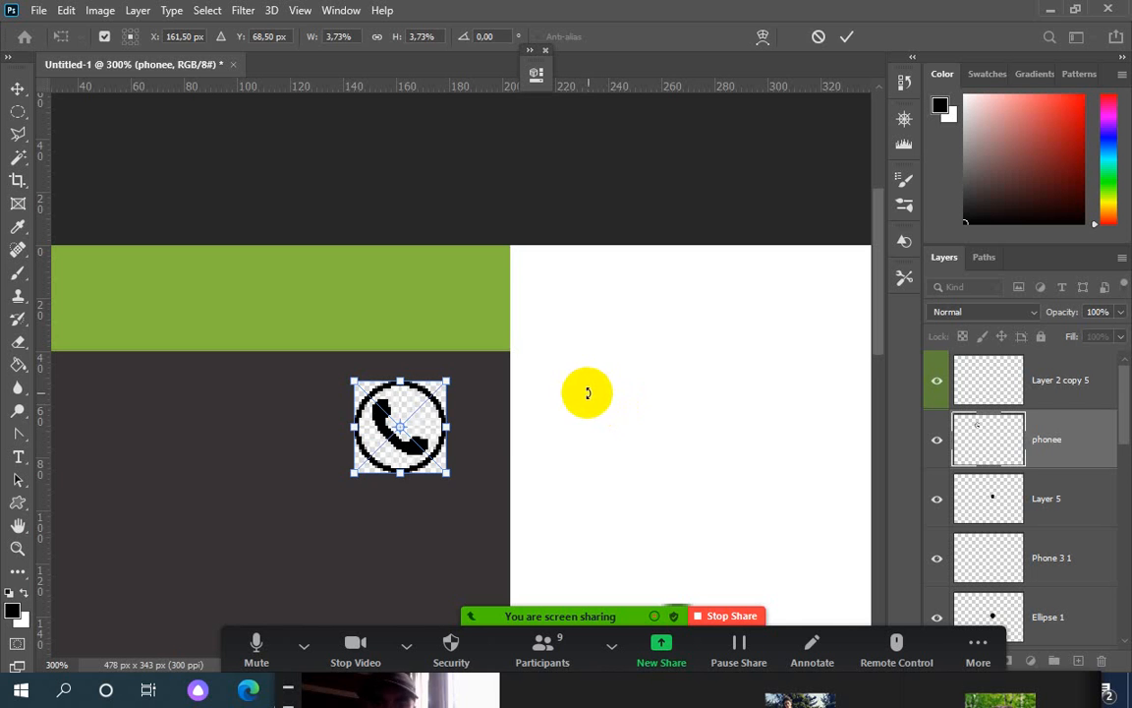
{"action": "key", "text": "Return"}
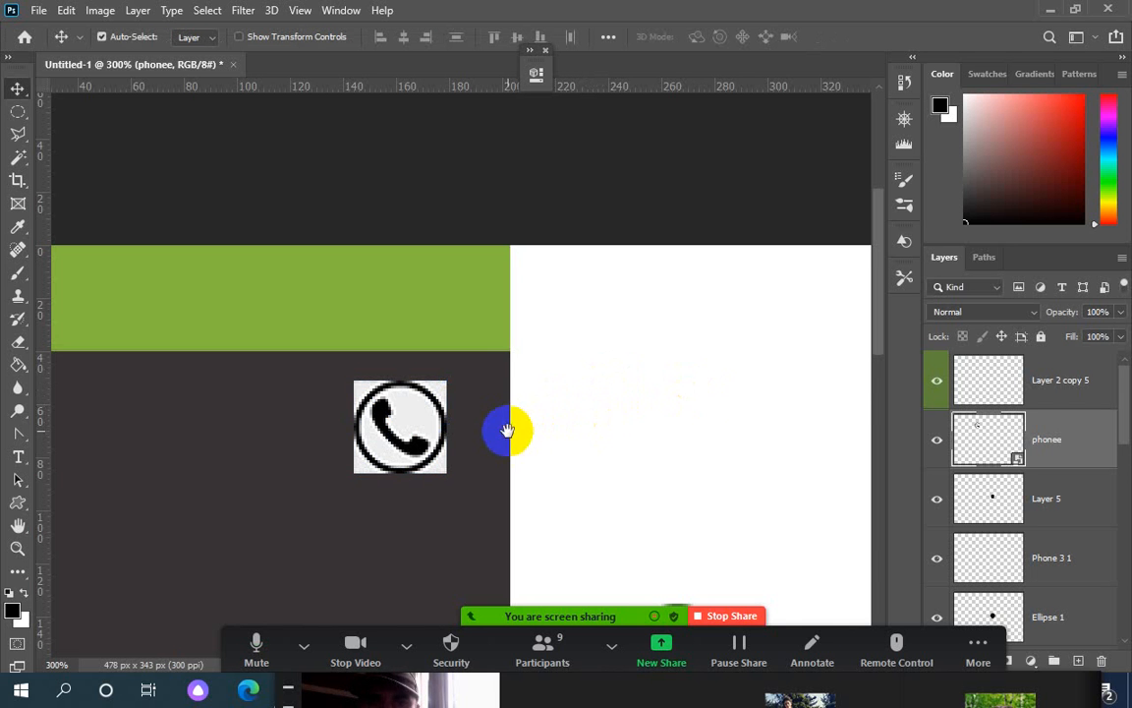
{"action": "mouse_move", "coordinate": [505, 429]}
{"action": "left_mouse_down"}
{"action": "mouse_move", "coordinate": [680, 292]}
{"action": "mouse_move", "coordinate": [385, 283]}
{"action": "mouse_move", "coordinate": [288, 259]}
{"action": "mouse_move", "coordinate": [532, 467]}
{"action": "left_mouse_up"}
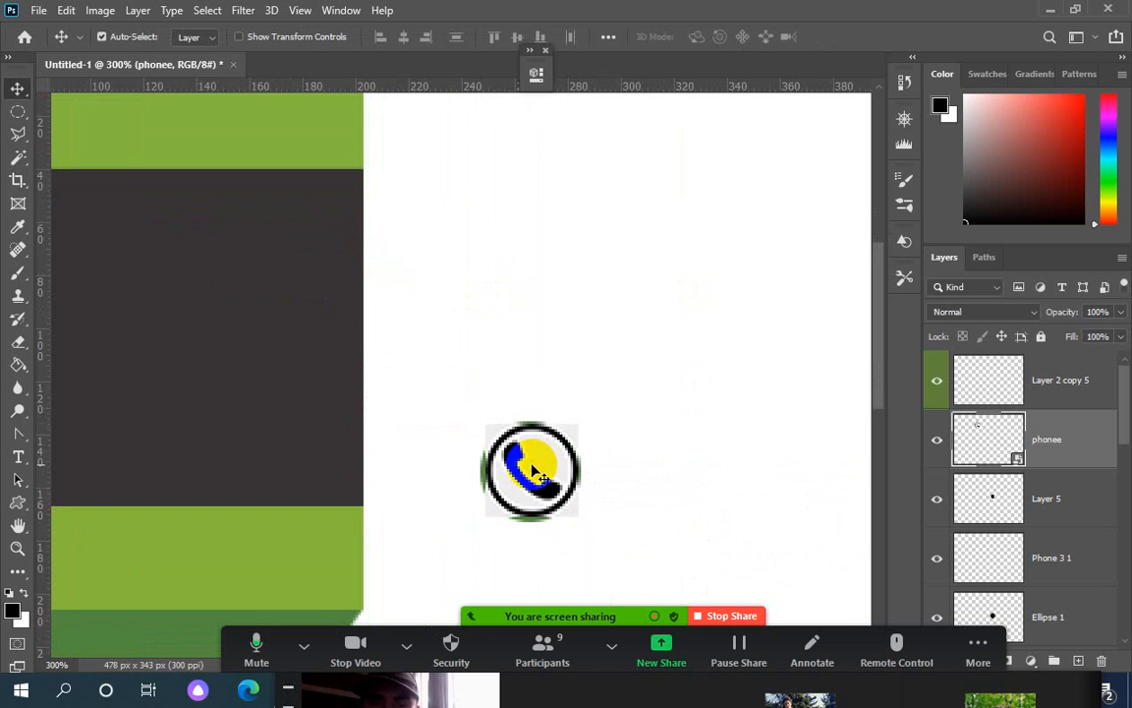
Rasterize the phone icon via the Magic Eraser, then undo the trial erases
{"action": "left_click", "coordinate": [8, 366]}
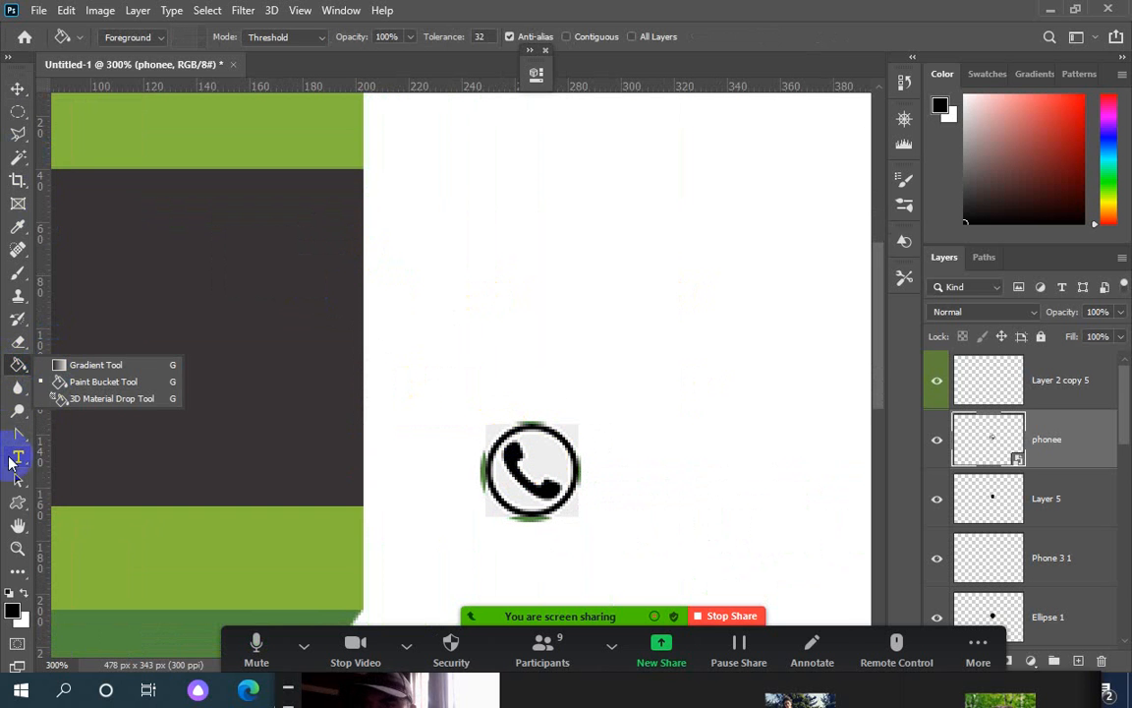
{"action": "left_click", "coordinate": [18, 341]}
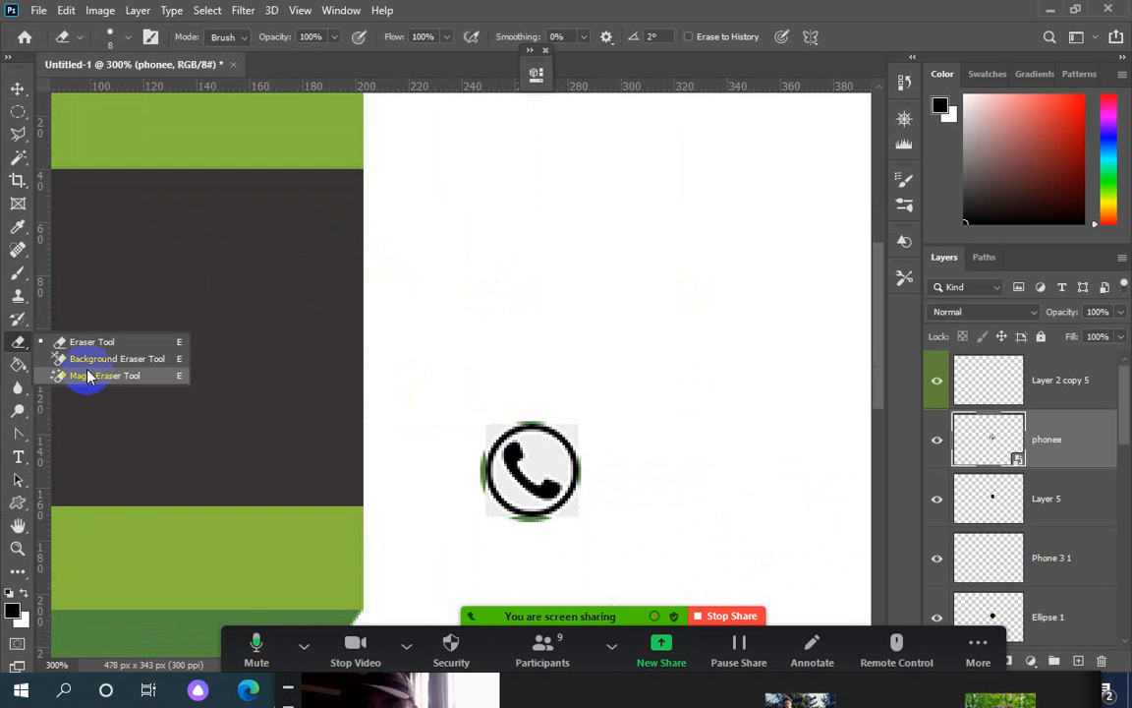
{"action": "left_click", "coordinate": [89, 379]}
{"action": "left_click", "coordinate": [544, 464]}
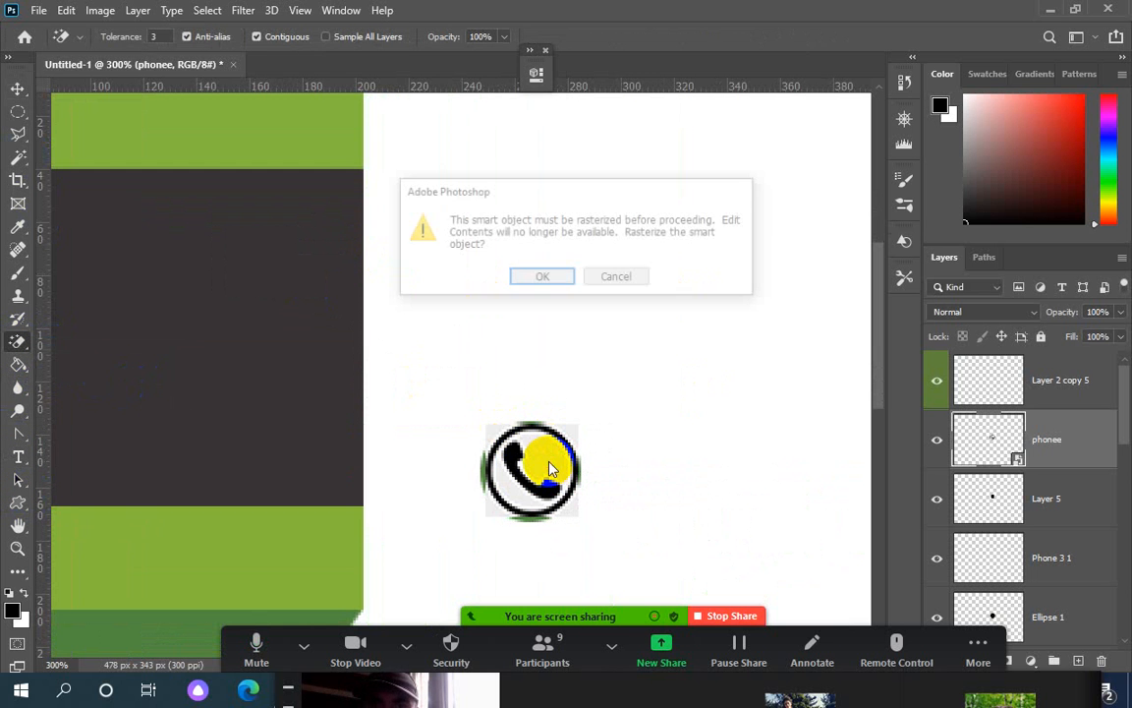
{"action": "left_click", "coordinate": [540, 278]}
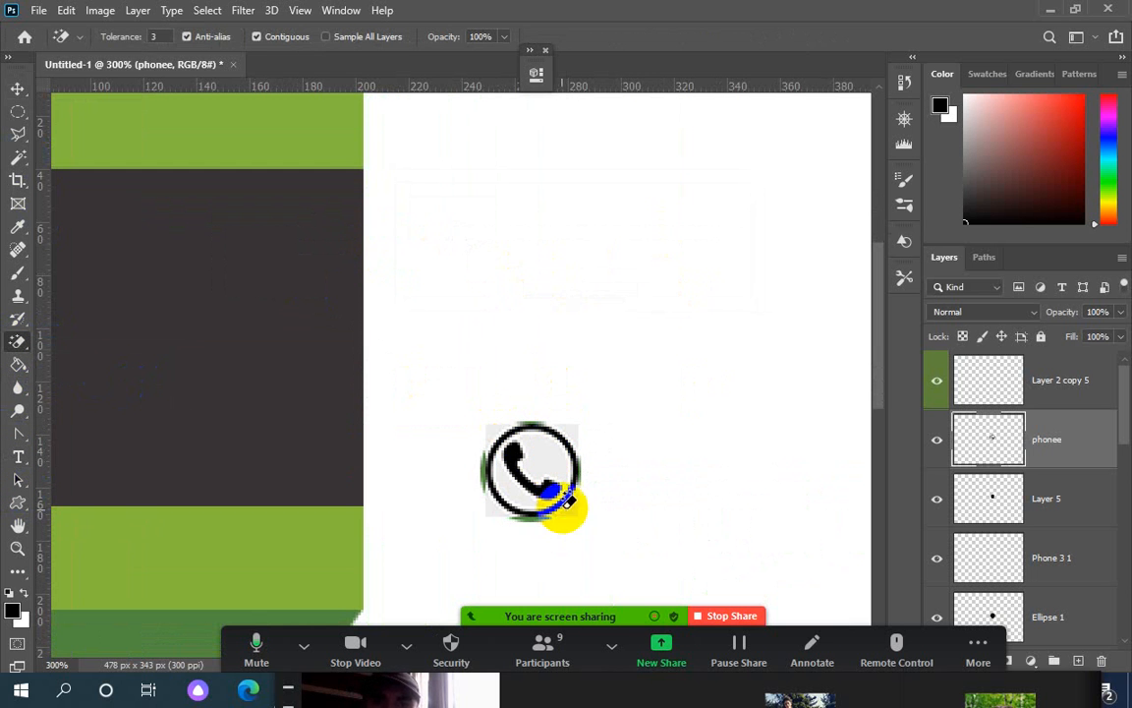
{"action": "left_click", "coordinate": [547, 461]}
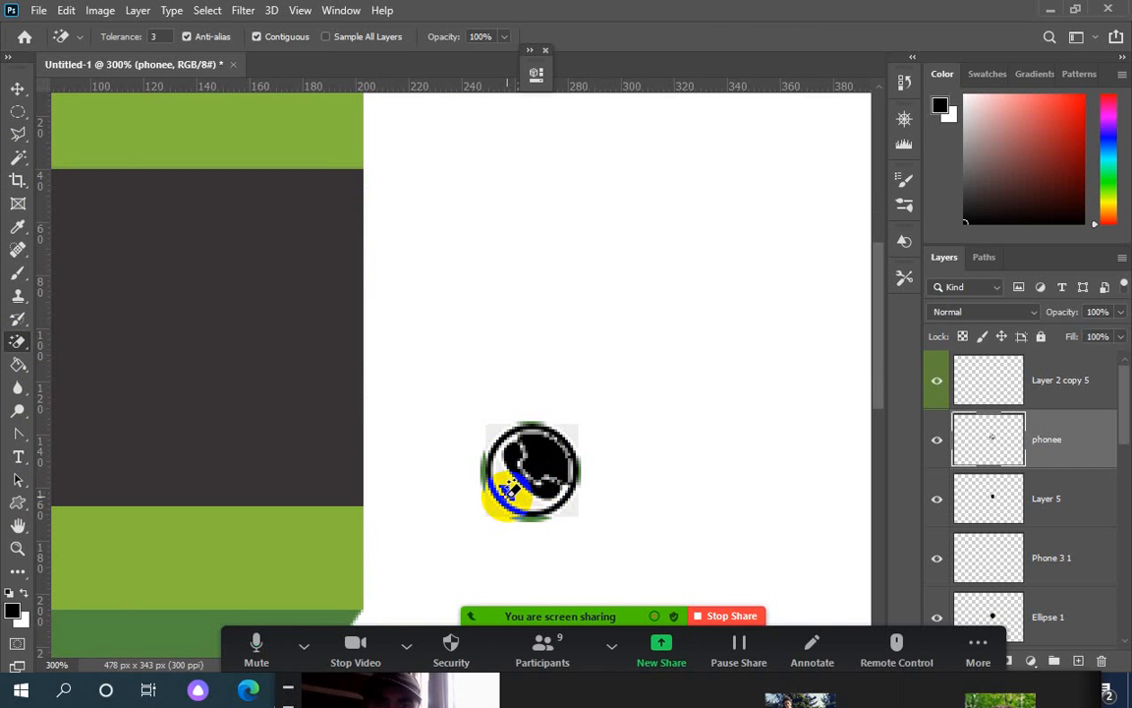
{"action": "left_click", "coordinate": [524, 496]}
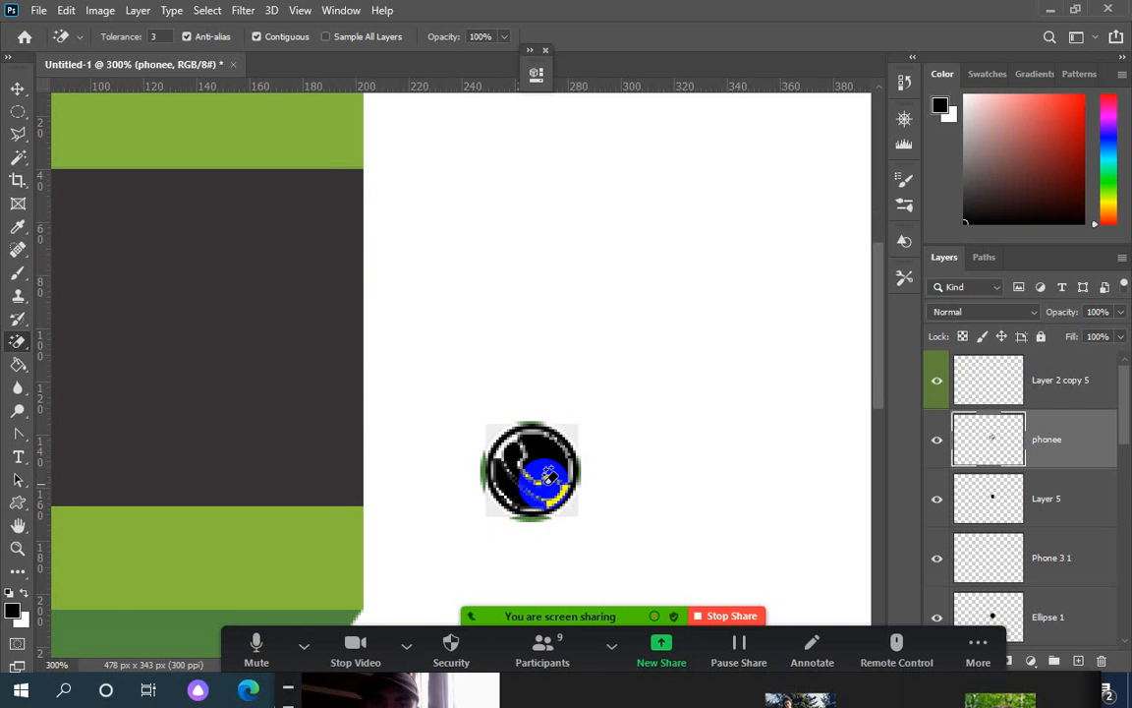
{"action": "key", "text": "ctrl+z"}
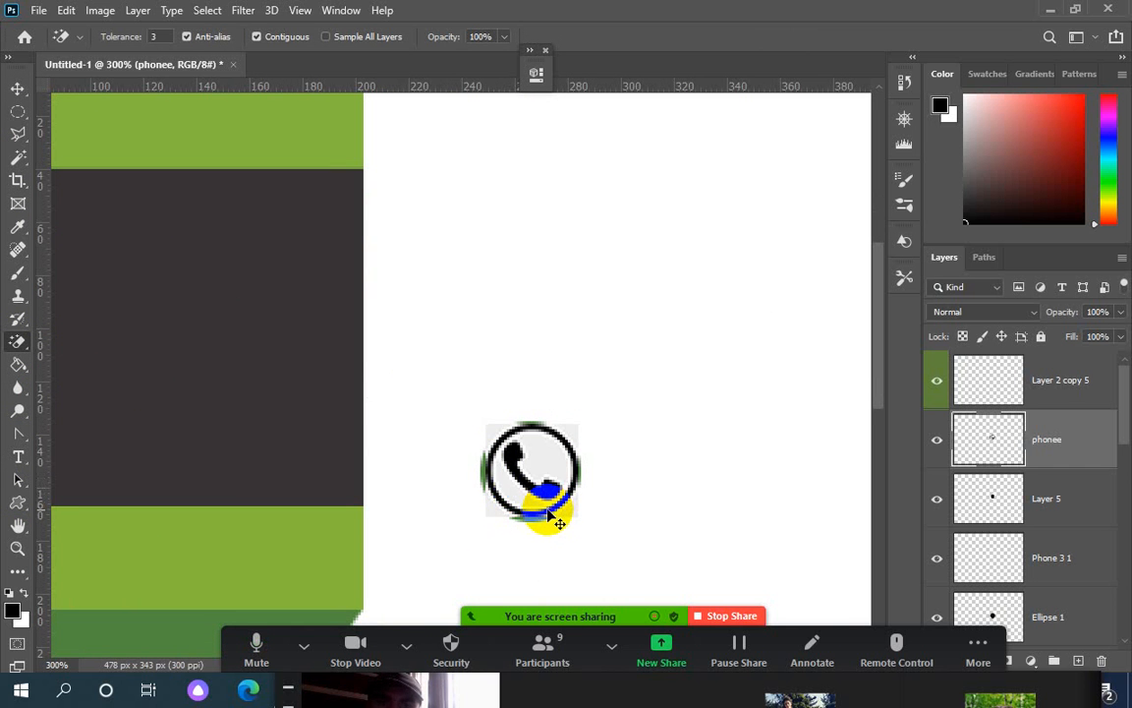
{"action": "key", "text": "ctrl+z"}
Select the icon's white interior with the Magic Wand and undo a test black fill
{"action": "left_click", "coordinate": [27, 159]}
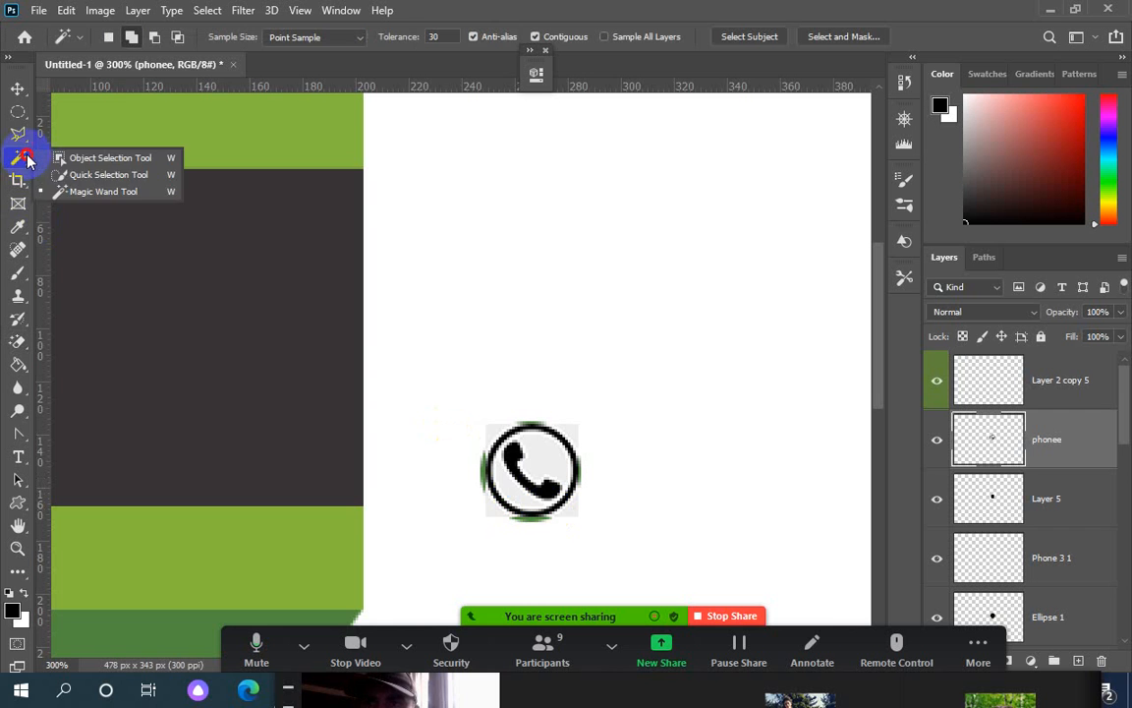
{"action": "left_click", "coordinate": [108, 194]}
{"action": "left_click", "coordinate": [547, 467]}
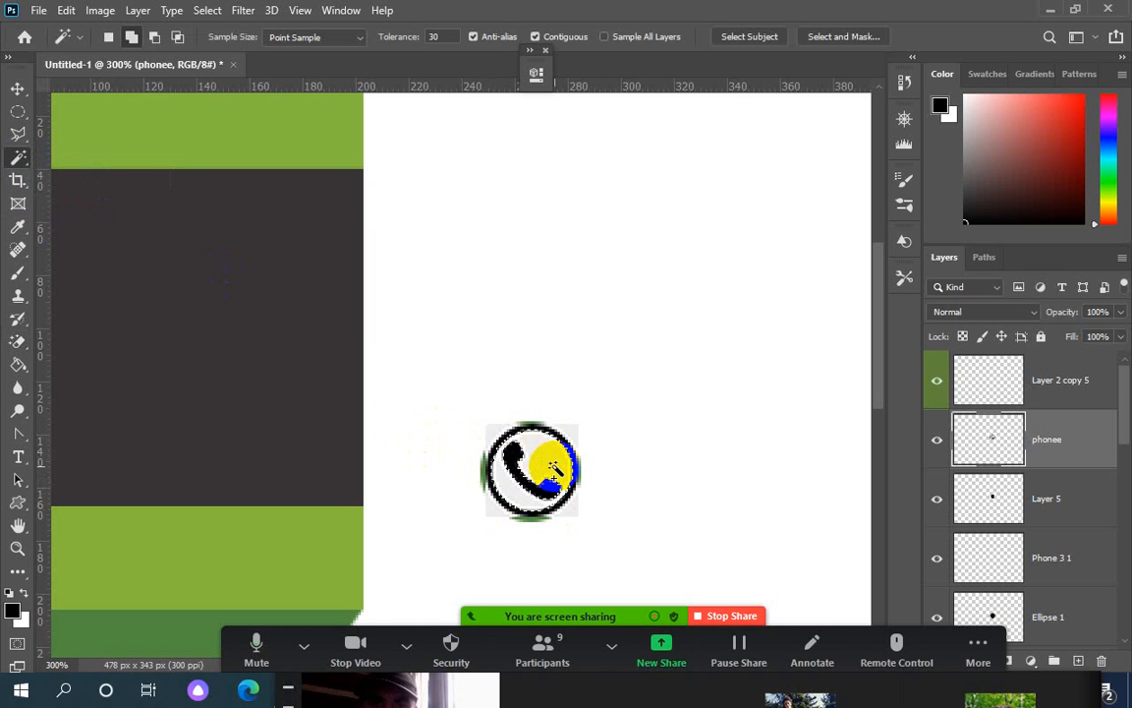
{"action": "key", "text": "alt+BackSpace"}
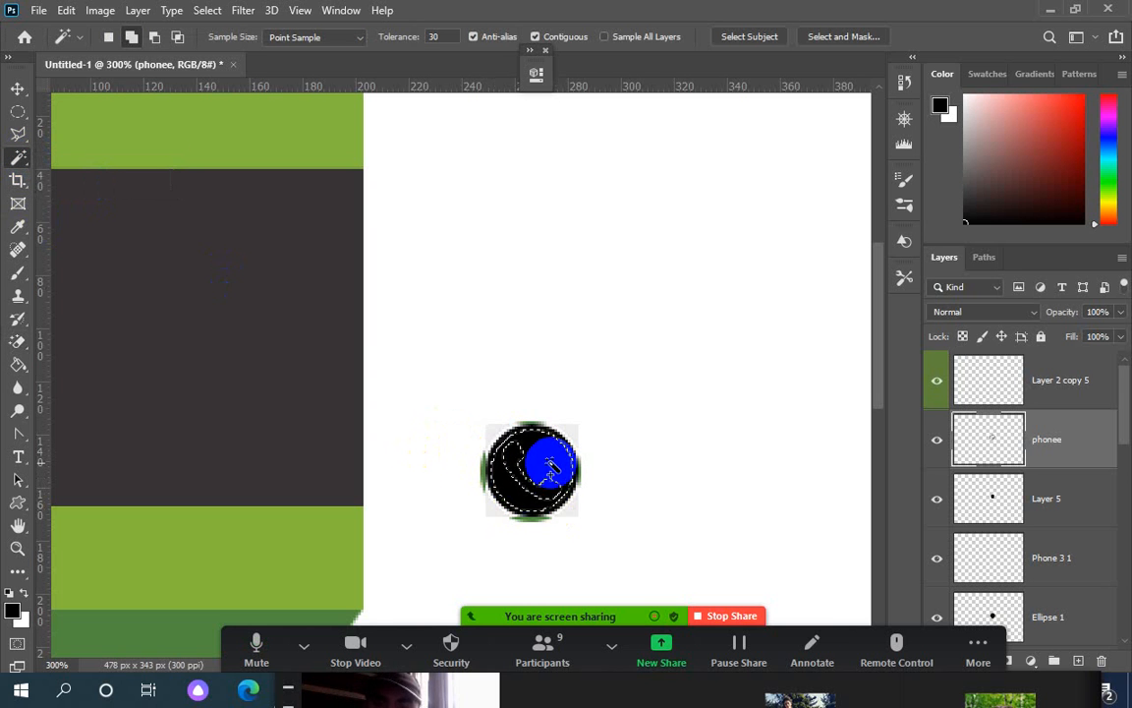
{"action": "key", "text": "ctrl+z"}
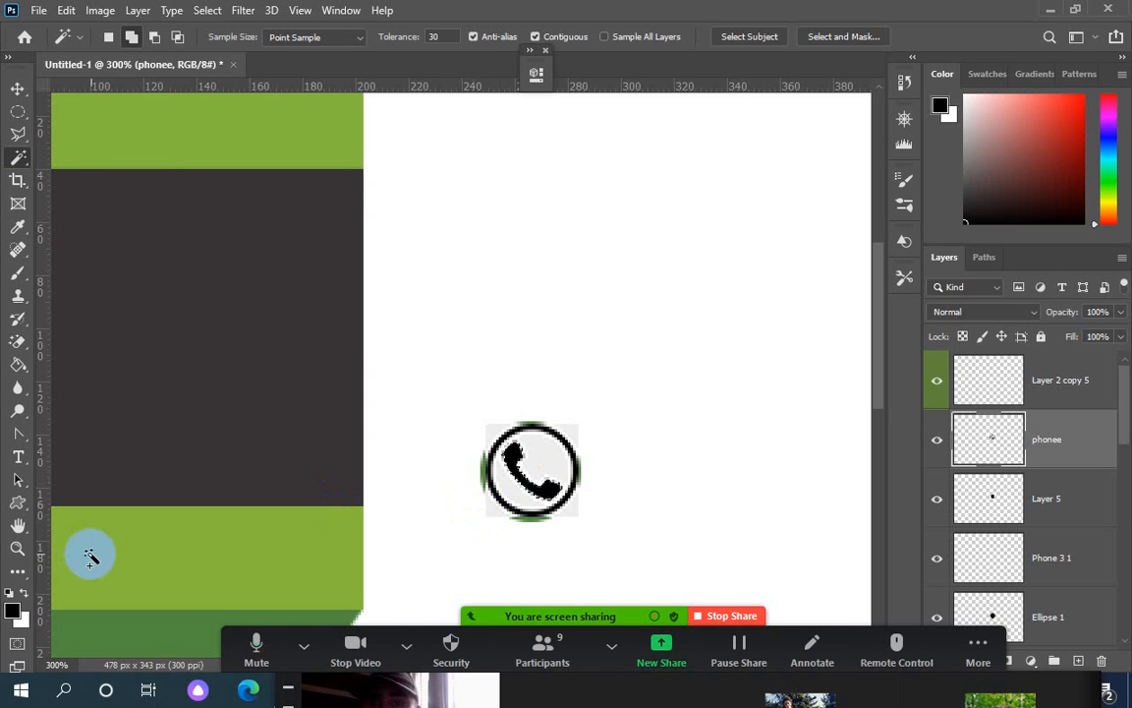
Set the foreground colour to red (R 236, G 34, B 34)
{"action": "left_click", "coordinate": [13, 609]}
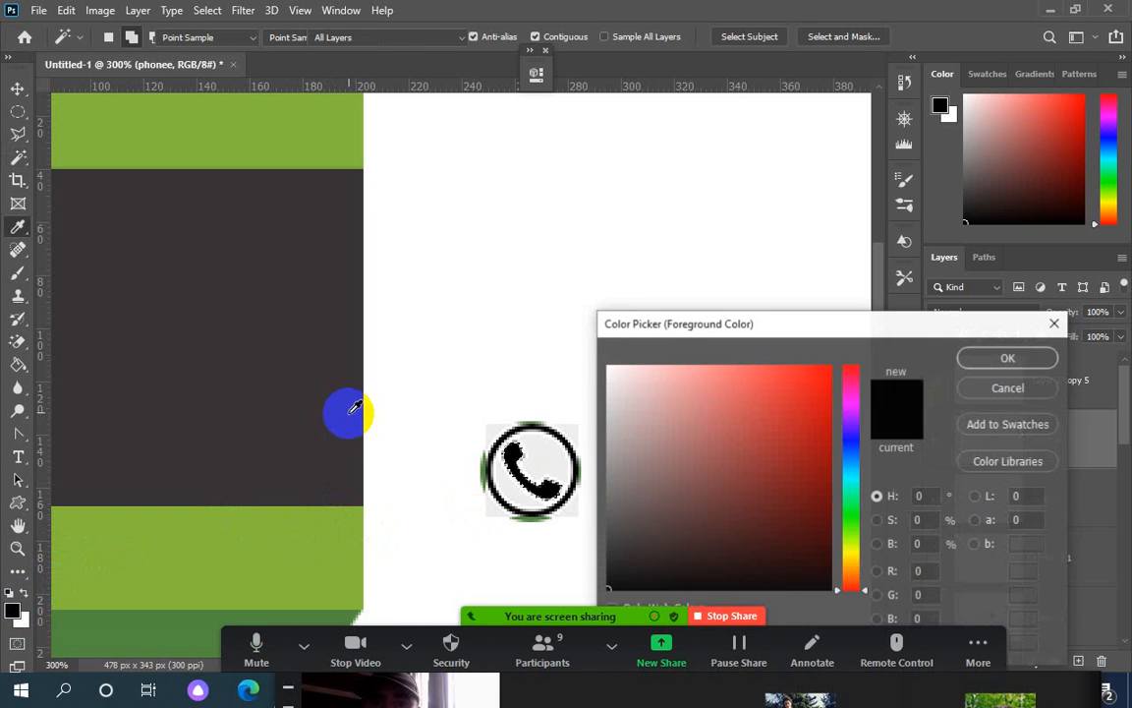
{"action": "left_click", "coordinate": [799, 382]}
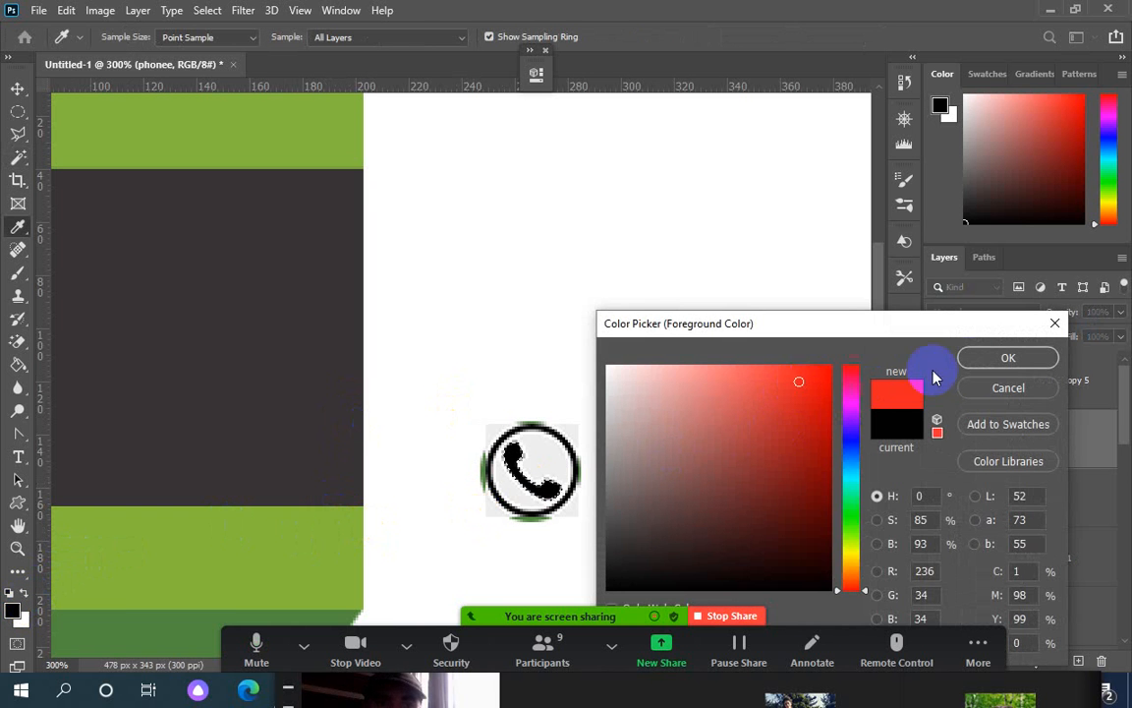
{"action": "left_click", "coordinate": [985, 360]}
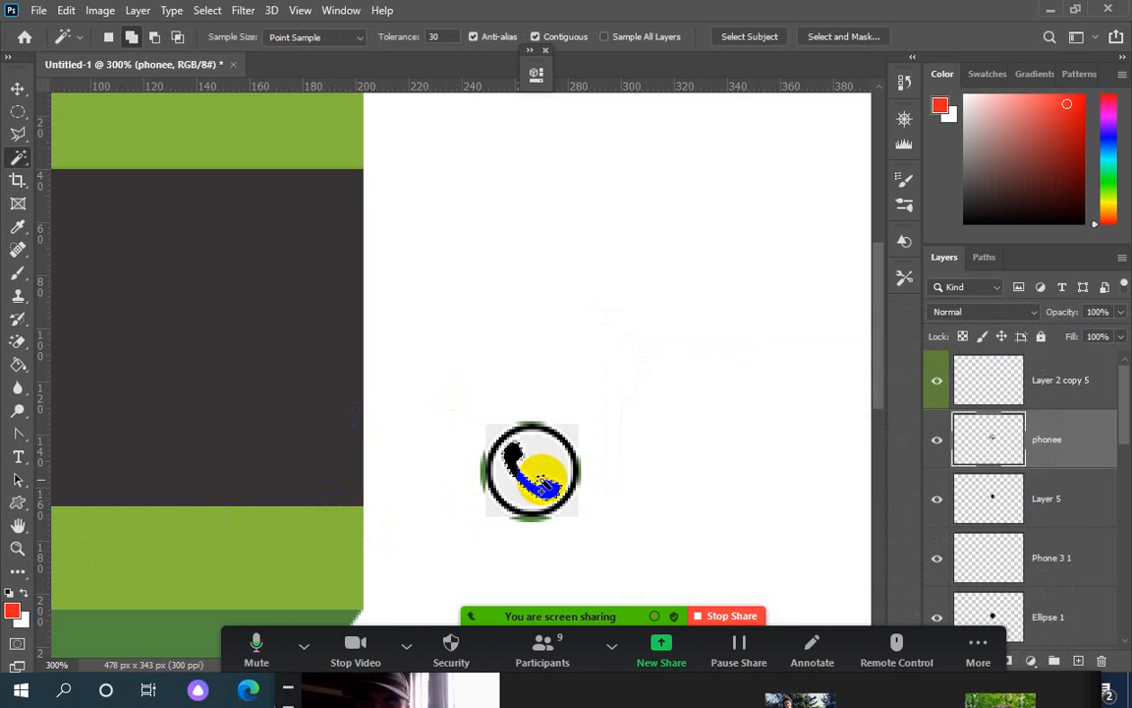
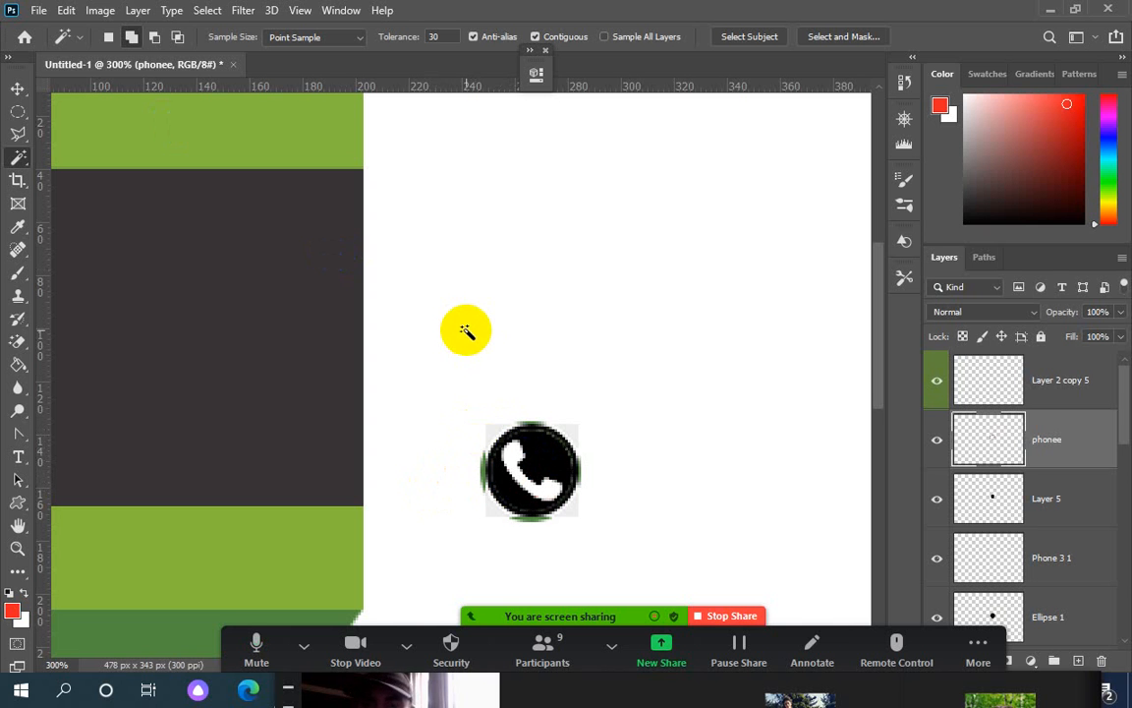
Scale the phone handset down to about 54% so it sits inside the green-ringed black circle
{"action": "key", "text": "ctrl+t"}
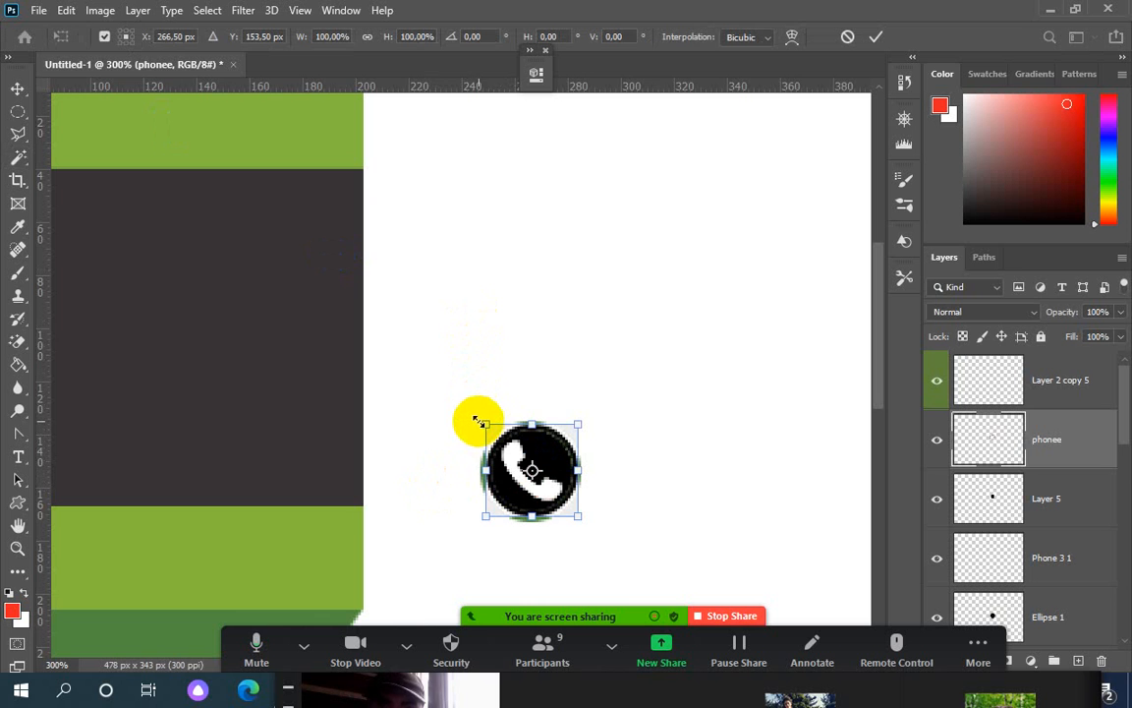
{"action": "left_click_drag", "start_coordinate": [481, 422], "coordinate": [501, 443]}
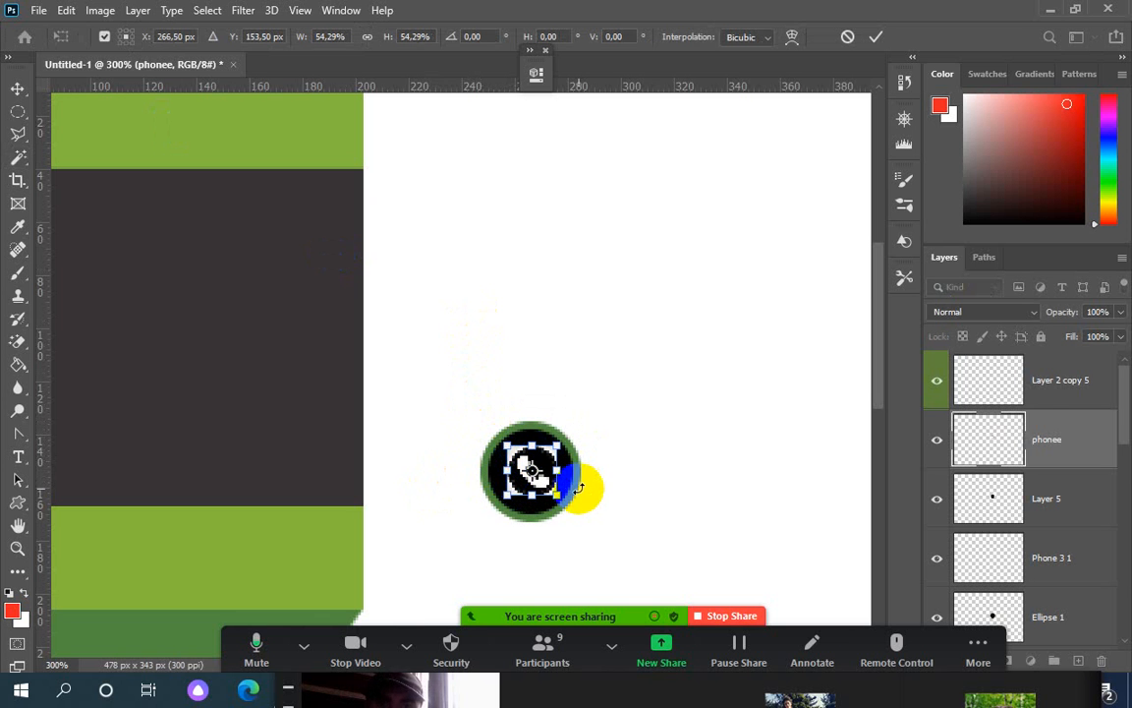
{"action": "key", "text": "w"}
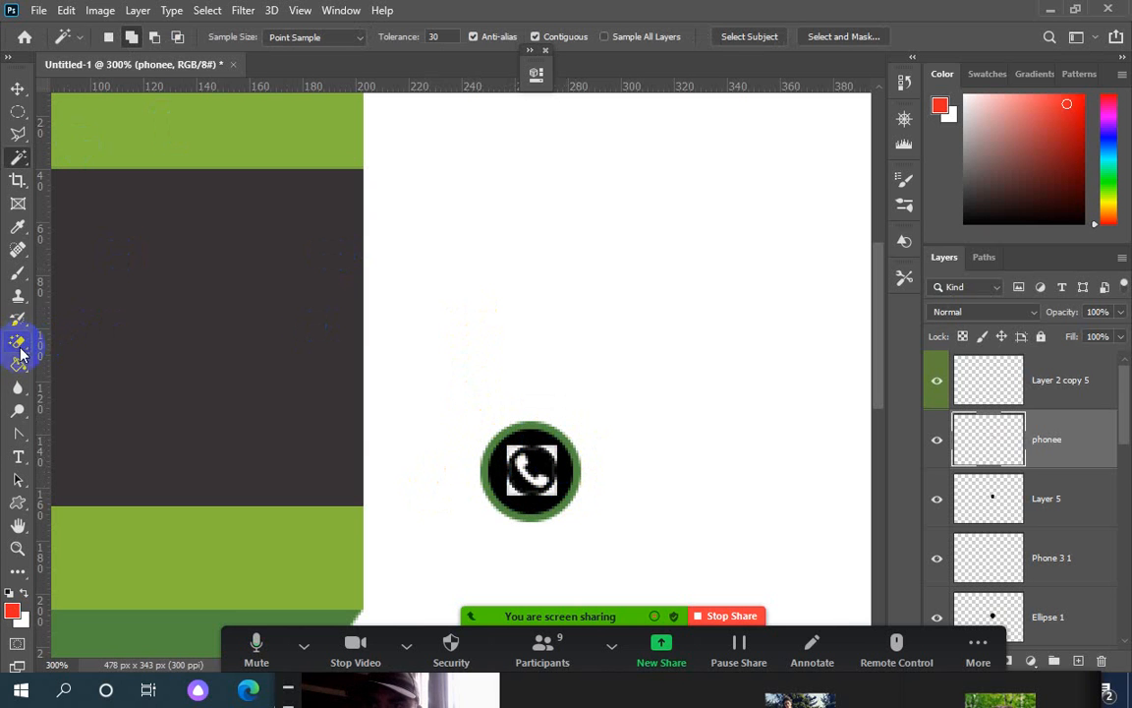
{"action": "right_click", "coordinate": [18, 342]}
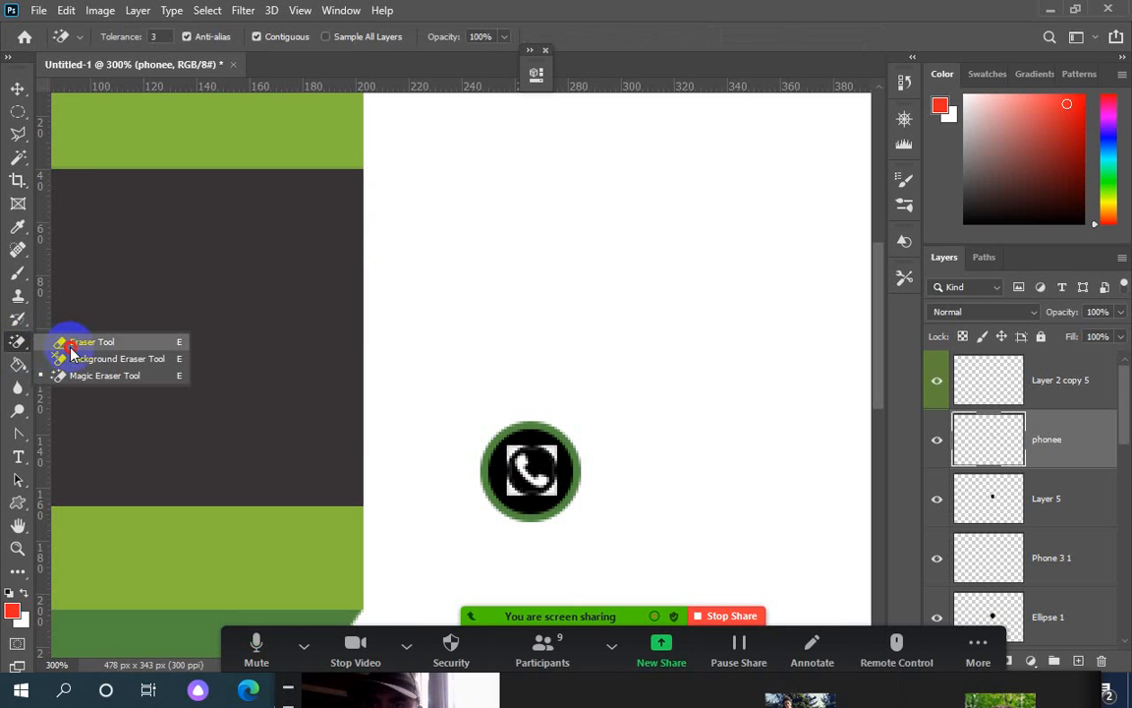
Erase the white background and stray specks around the phone handset with the plain Eraser
{"action": "left_click", "coordinate": [66, 343]}
{"action": "mouse_move", "coordinate": [548, 447]}
{"action": "left_mouse_down"}
{"action": "mouse_move", "coordinate": [540, 480]}
{"action": "mouse_move", "coordinate": [552, 496]}
{"action": "mouse_move", "coordinate": [510, 492]}
{"action": "mouse_move", "coordinate": [498, 465]}
{"action": "mouse_move", "coordinate": [523, 442]}
{"action": "mouse_move", "coordinate": [560, 452]}
{"action": "left_mouse_up"}
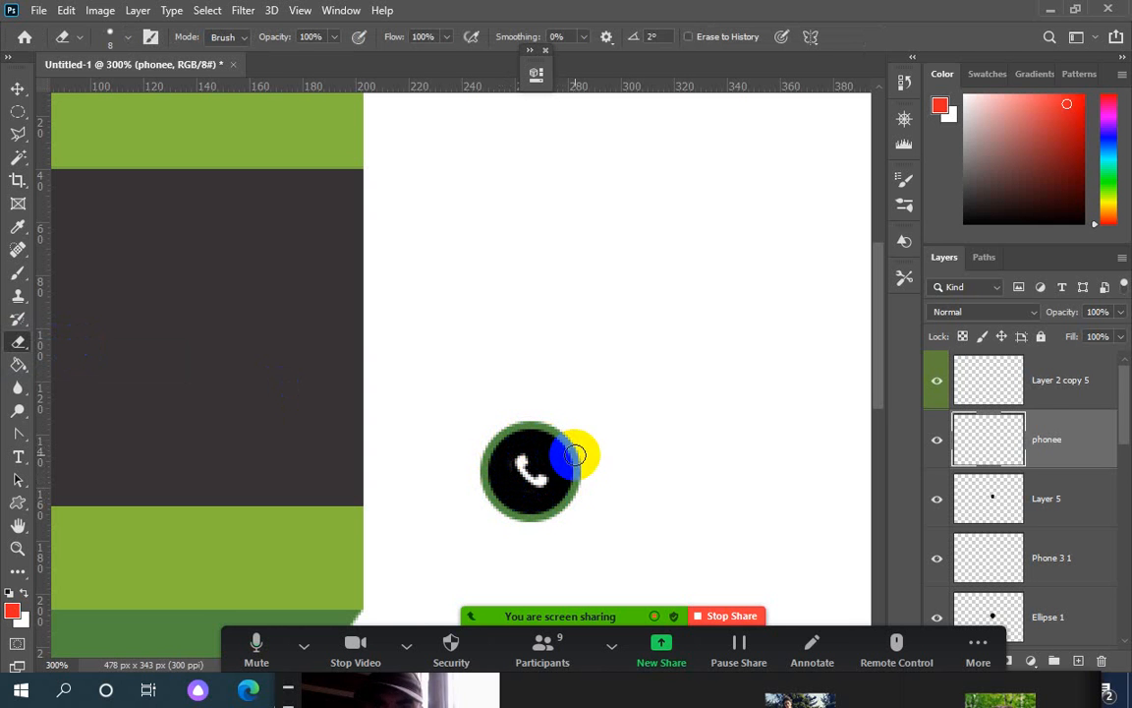
{"action": "left_click", "coordinate": [468, 500]}
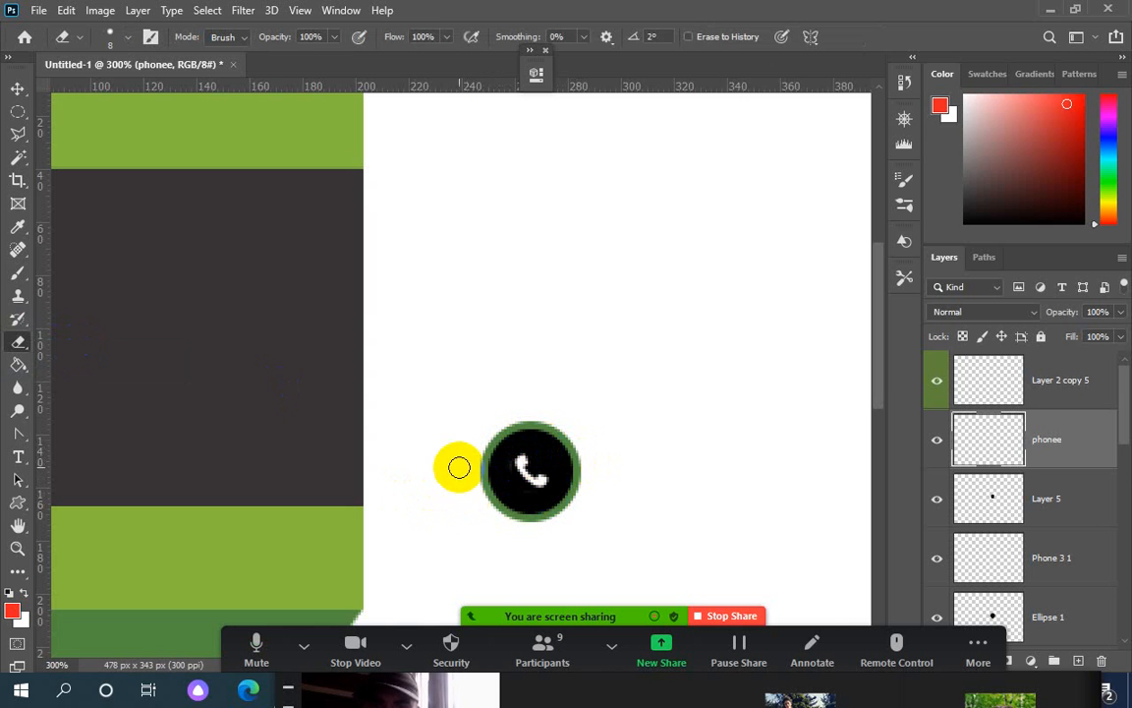
{"action": "key", "text": "ctrl+1"}
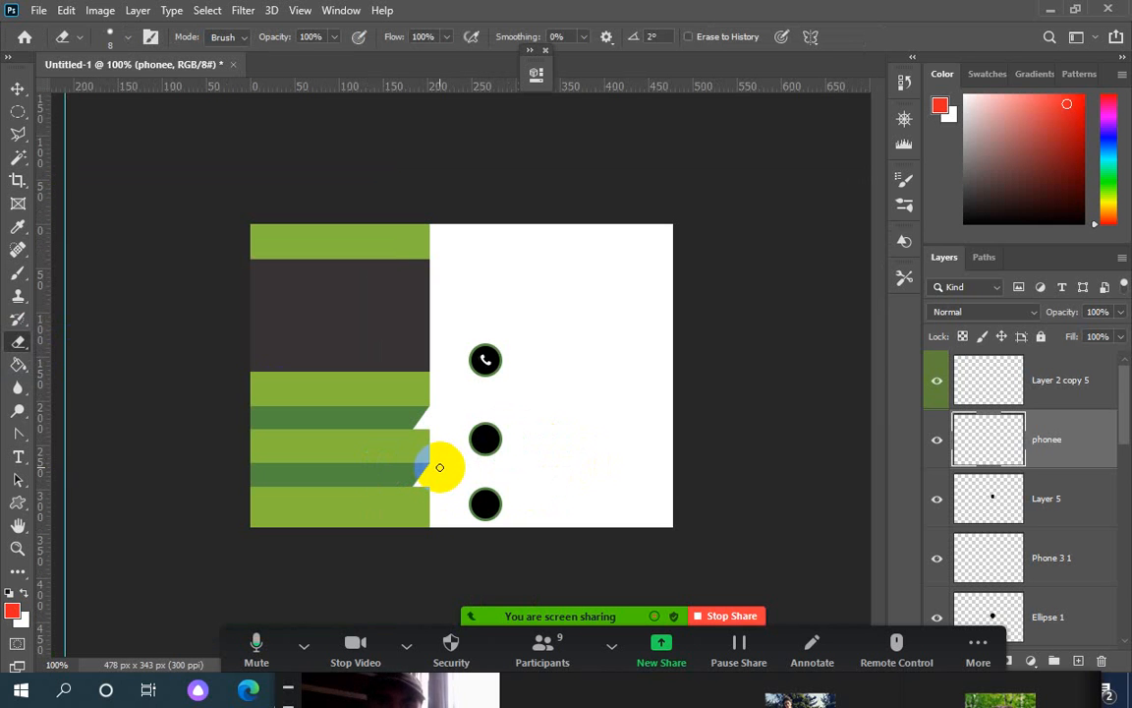
{"action": "left_click_drag", "start_coordinate": [444, 467], "coordinate": [472, 467]}
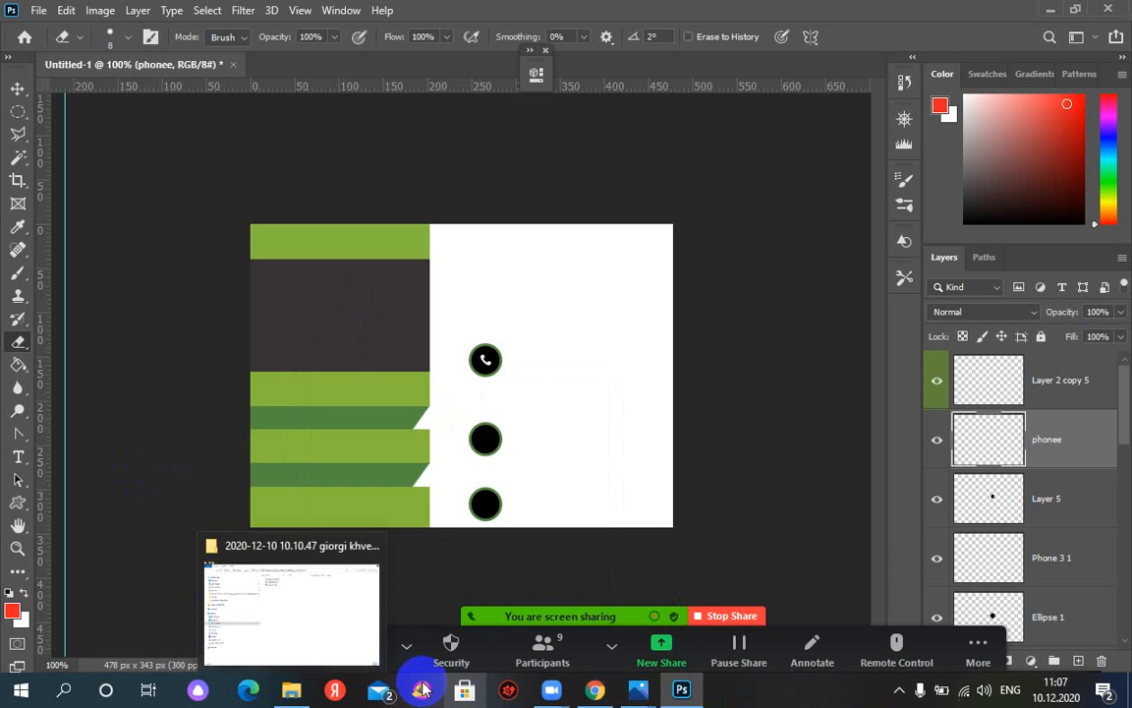
{"action": "mouse_move", "coordinate": [644, 699]}
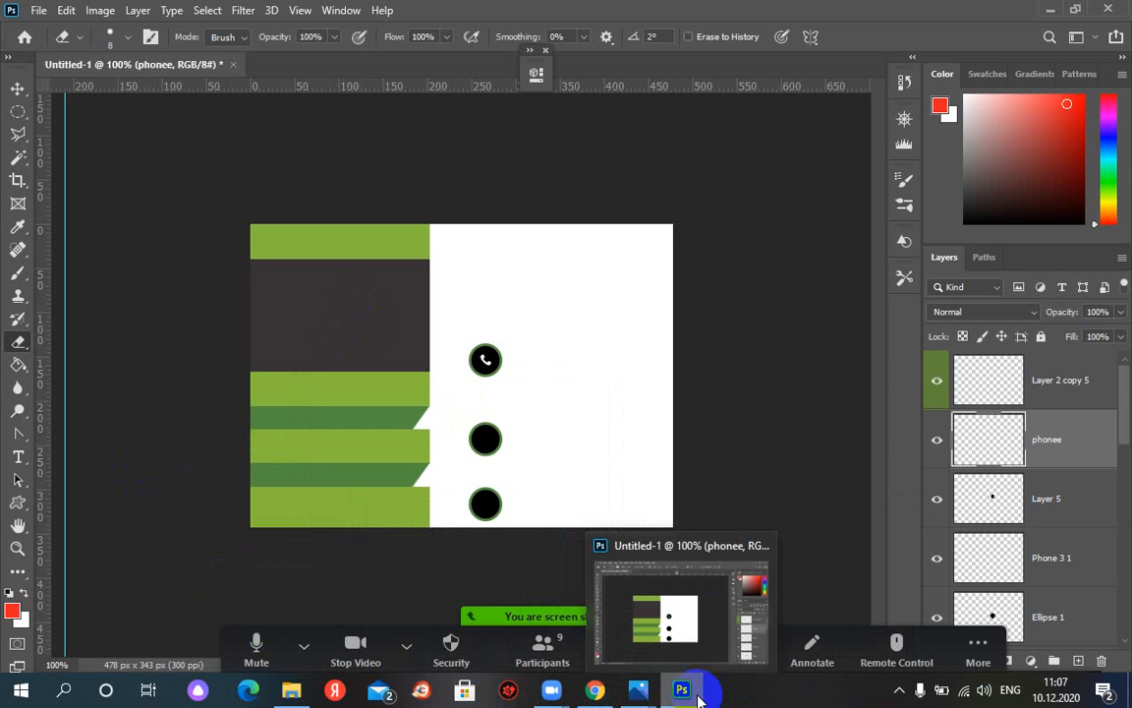
{"action": "left_click", "coordinate": [485, 439]}
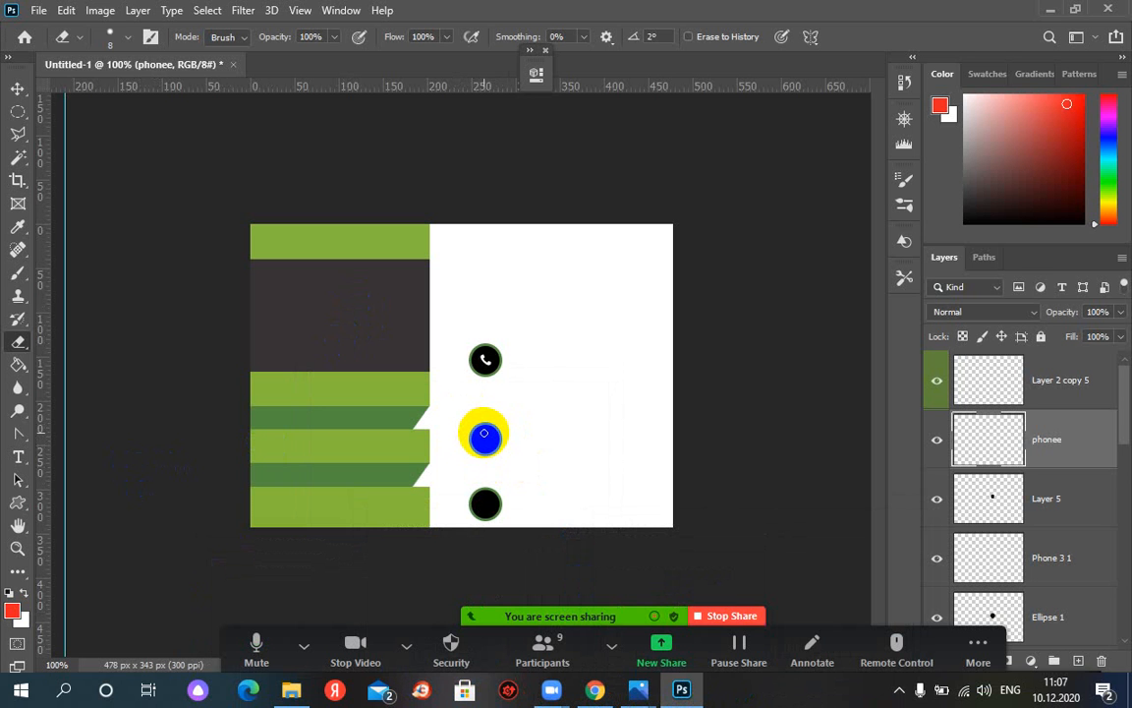
Browse to location1.jpg in the ps folder with File > Open, then cancel
{"action": "left_click", "coordinate": [40, 13]}
{"action": "left_click", "coordinate": [44, 45]}
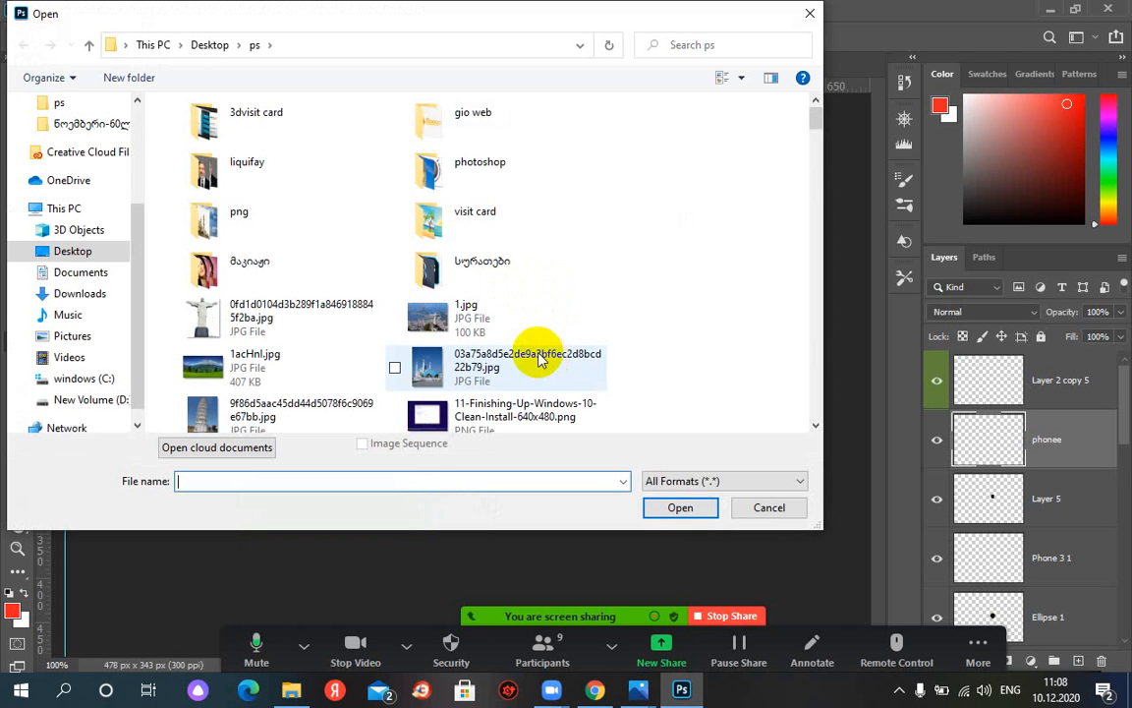
{"action": "left_click", "coordinate": [461, 320]}
{"action": "key", "text": "l"}
{"action": "key", "text": "l"}
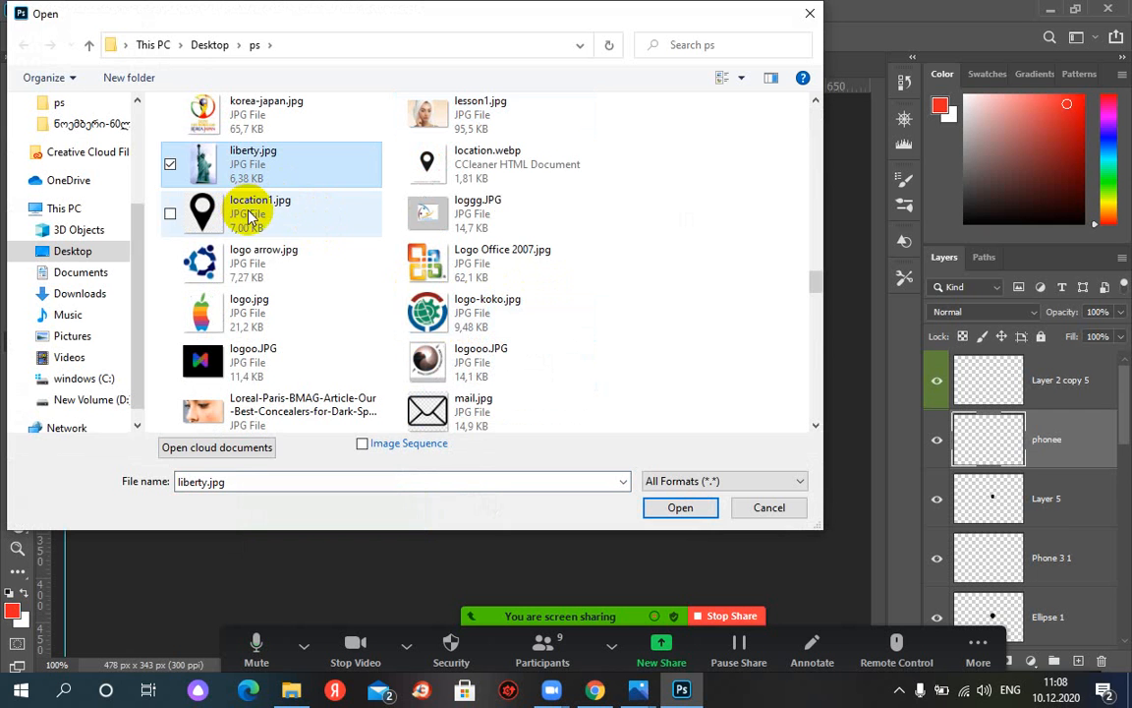
{"action": "left_click", "coordinate": [234, 211]}
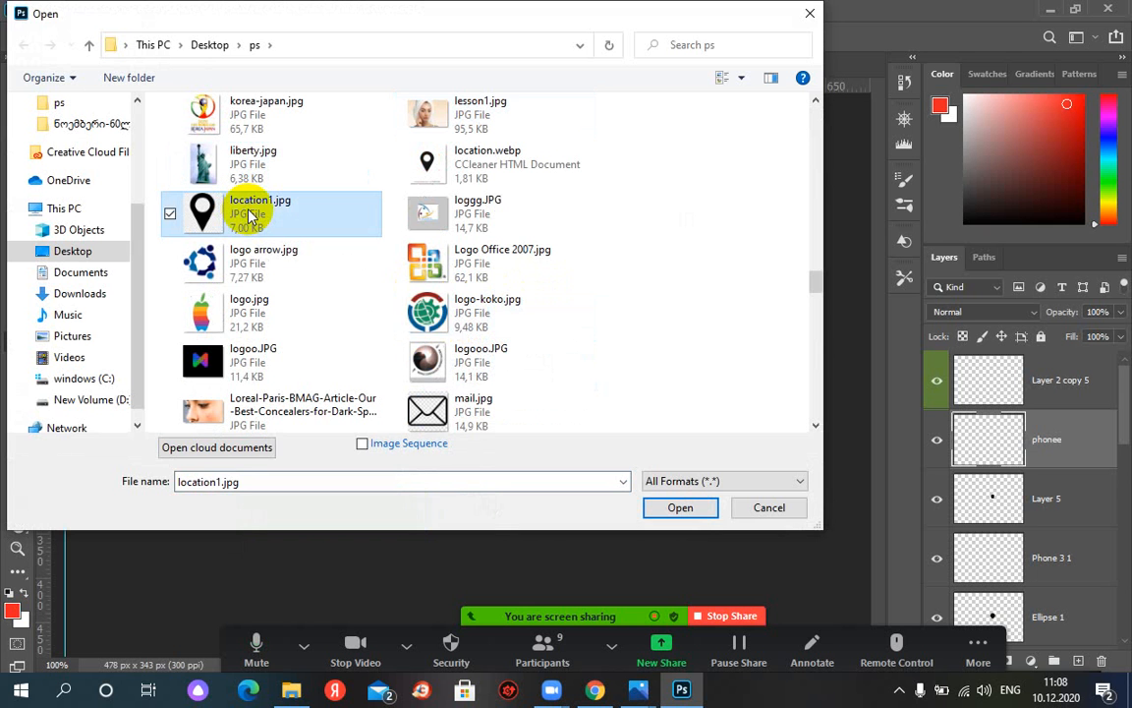
{"action": "left_click", "coordinate": [767, 508]}
Place location1.jpg from the ps folder into the card as an embedded layer
{"action": "left_click", "coordinate": [38, 11]}
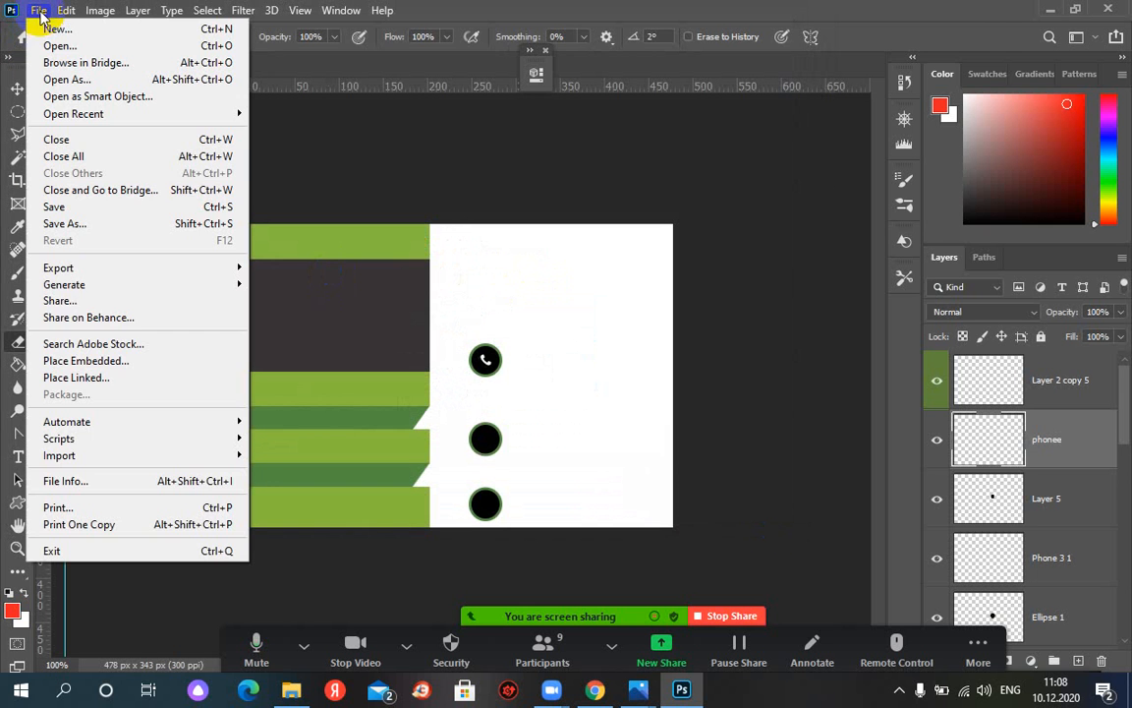
{"action": "left_click", "coordinate": [85, 363]}
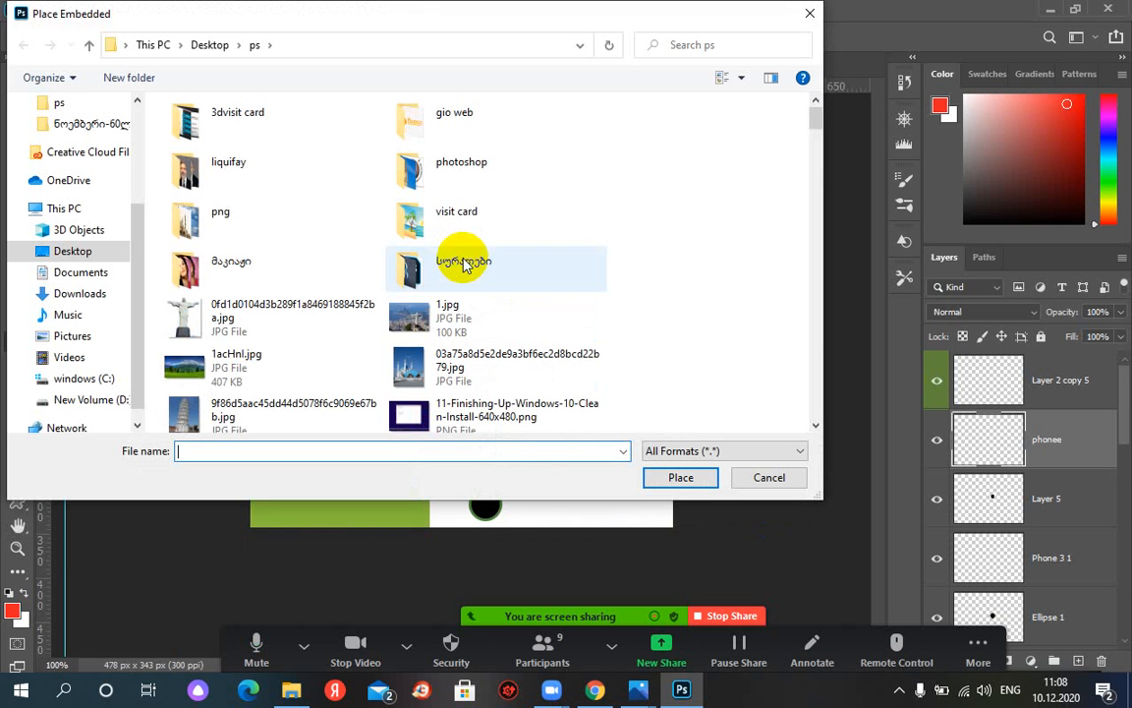
{"action": "left_click", "coordinate": [415, 215]}
{"action": "scroll", "coordinate": [418, 216], "scroll_direction": "down", "scroll_amount": 10}
{"action": "left_click", "coordinate": [433, 113]}
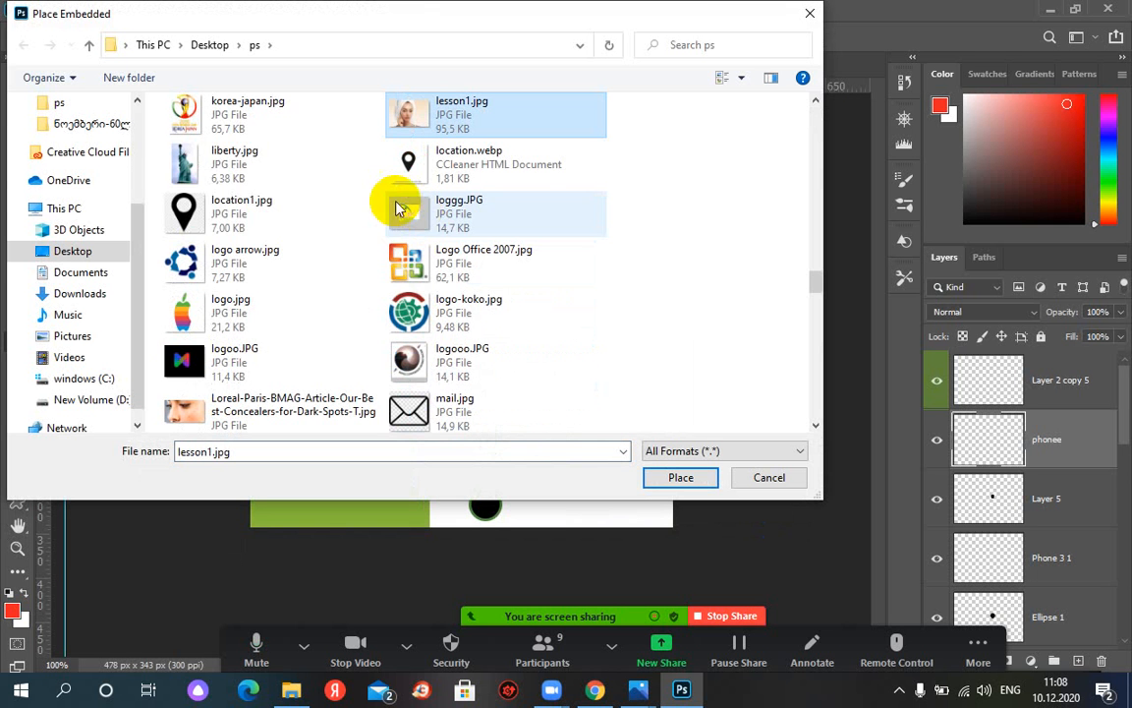
{"action": "double_click", "coordinate": [225, 212]}
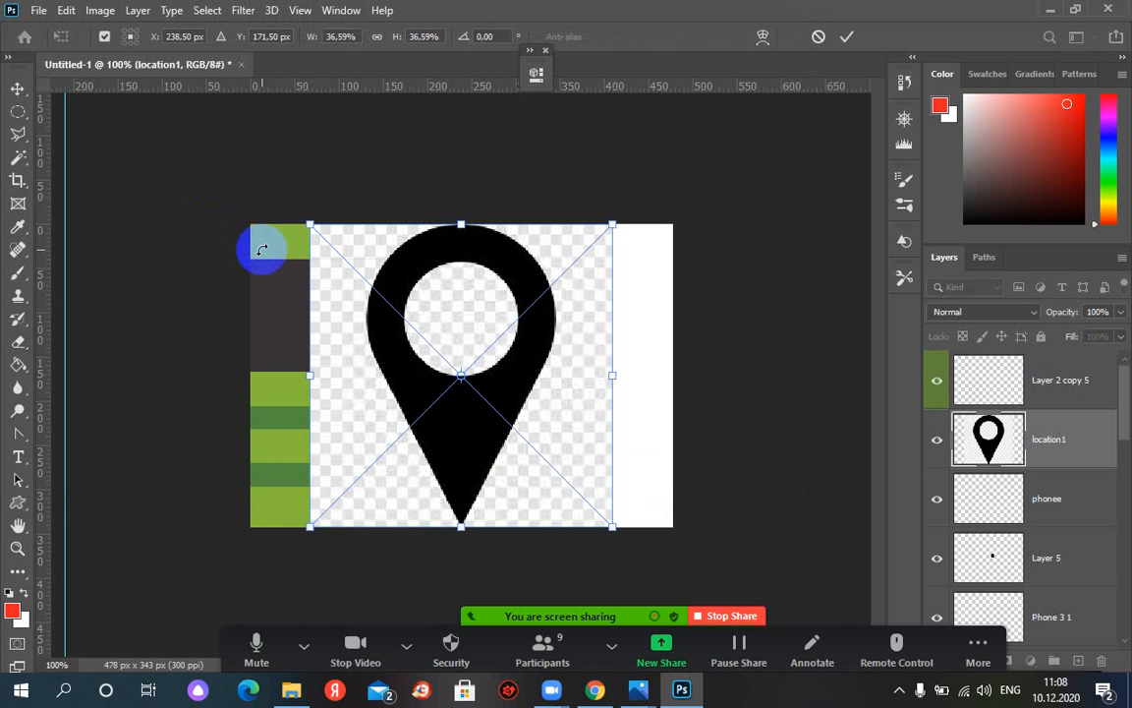
Scale the placed location pin down to about 13% and commit it
{"action": "left_click_drag", "start_coordinate": [81, 225], "coordinate": [30, 252]}
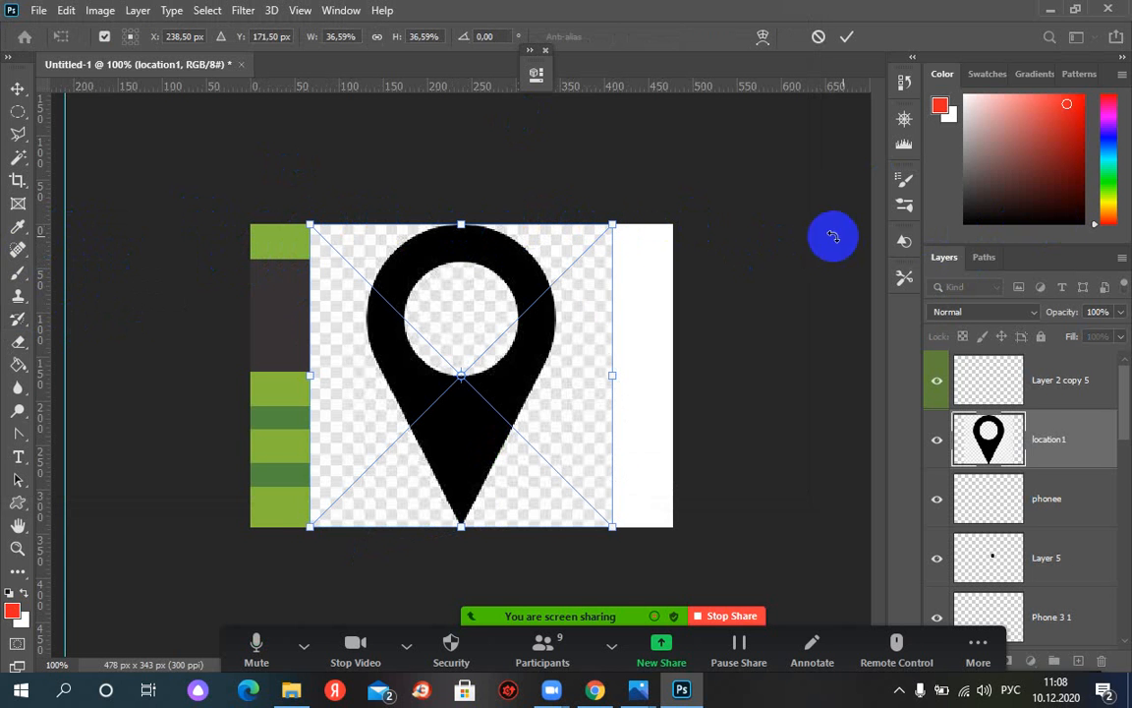
{"action": "key", "text": "alt+shift"}
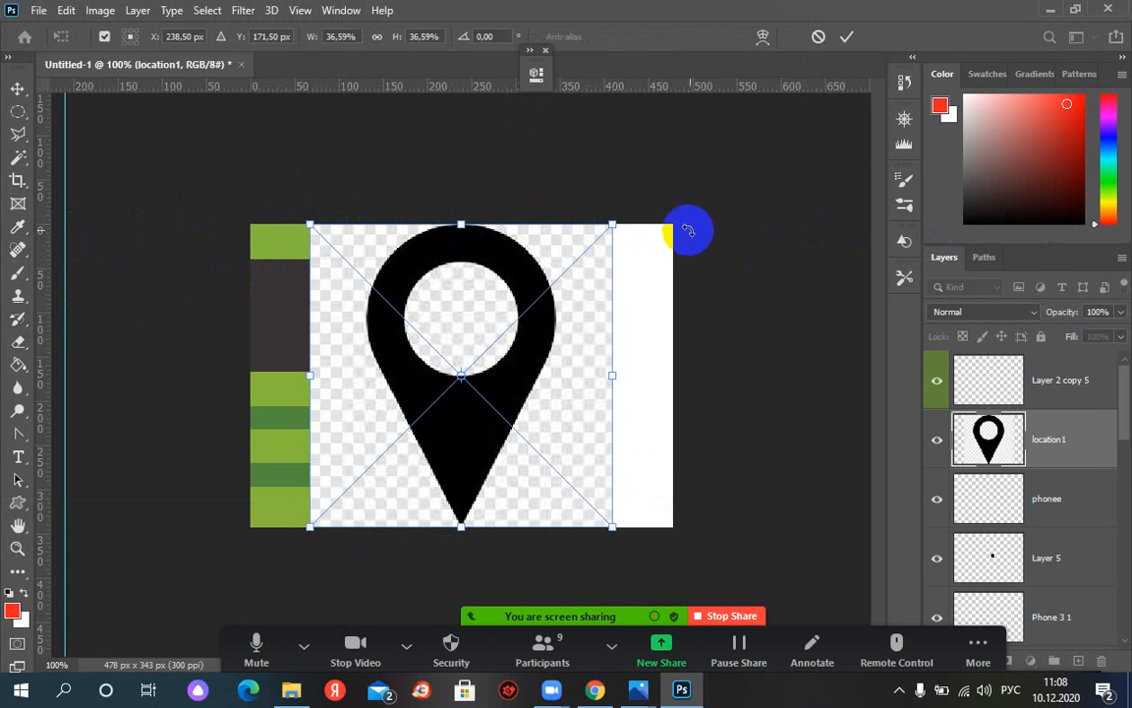
{"action": "left_click_drag", "start_coordinate": [542, 276], "coordinate": [493, 324]}
{"action": "key", "text": "Return"}
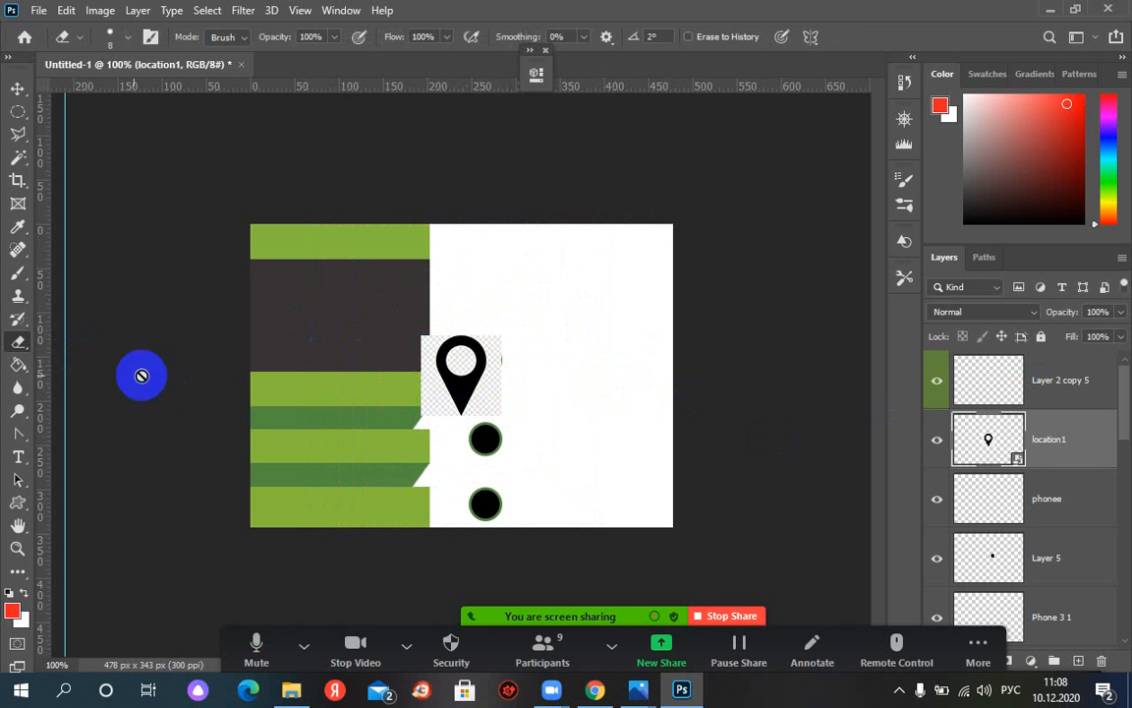
Rasterize the location pin layer and zoom the card to 200%
{"action": "left_click", "coordinate": [386, 379]}
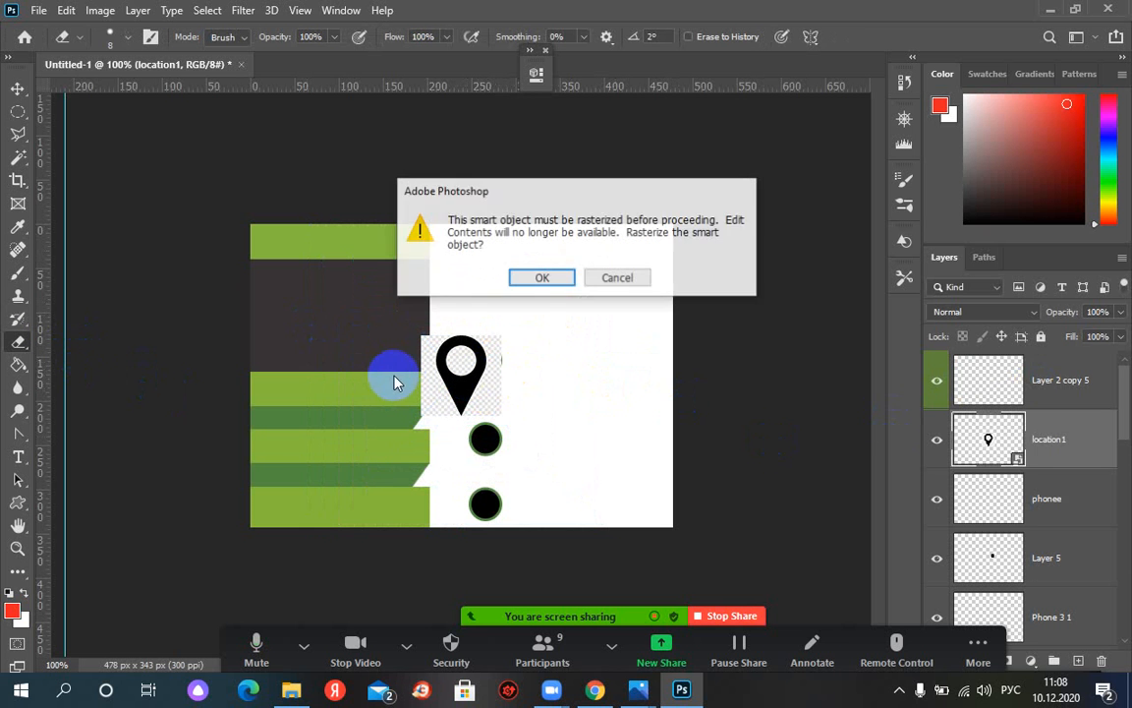
{"action": "left_click", "coordinate": [553, 282]}
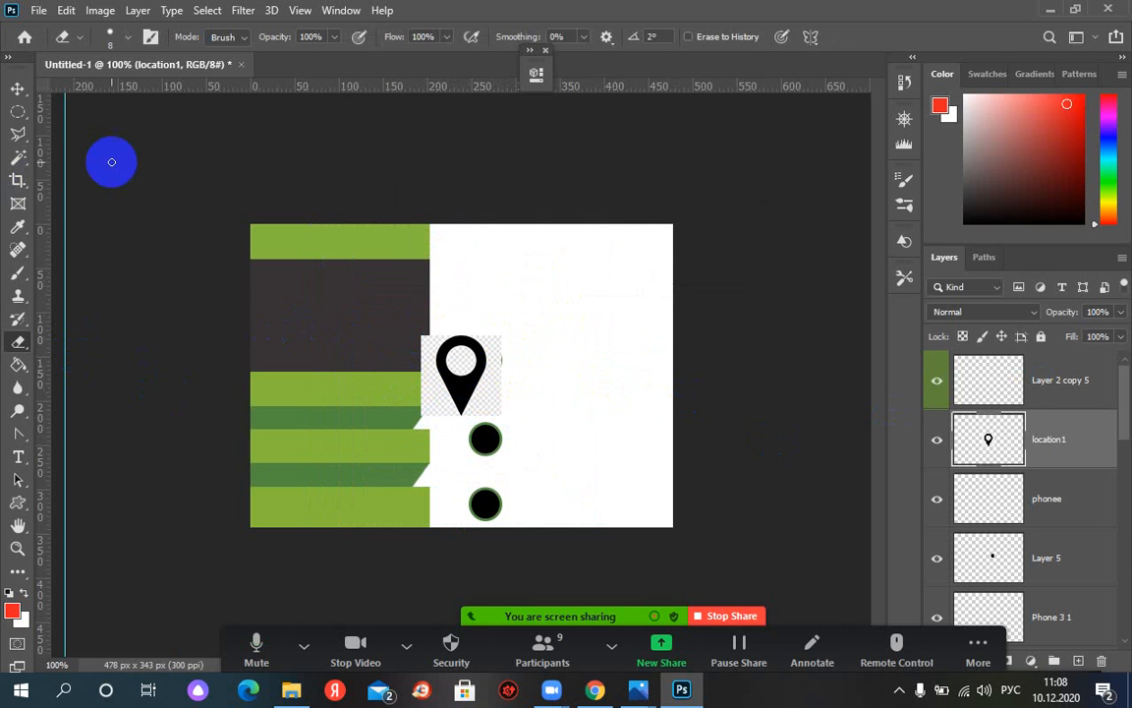
{"action": "left_click", "coordinate": [17, 88]}
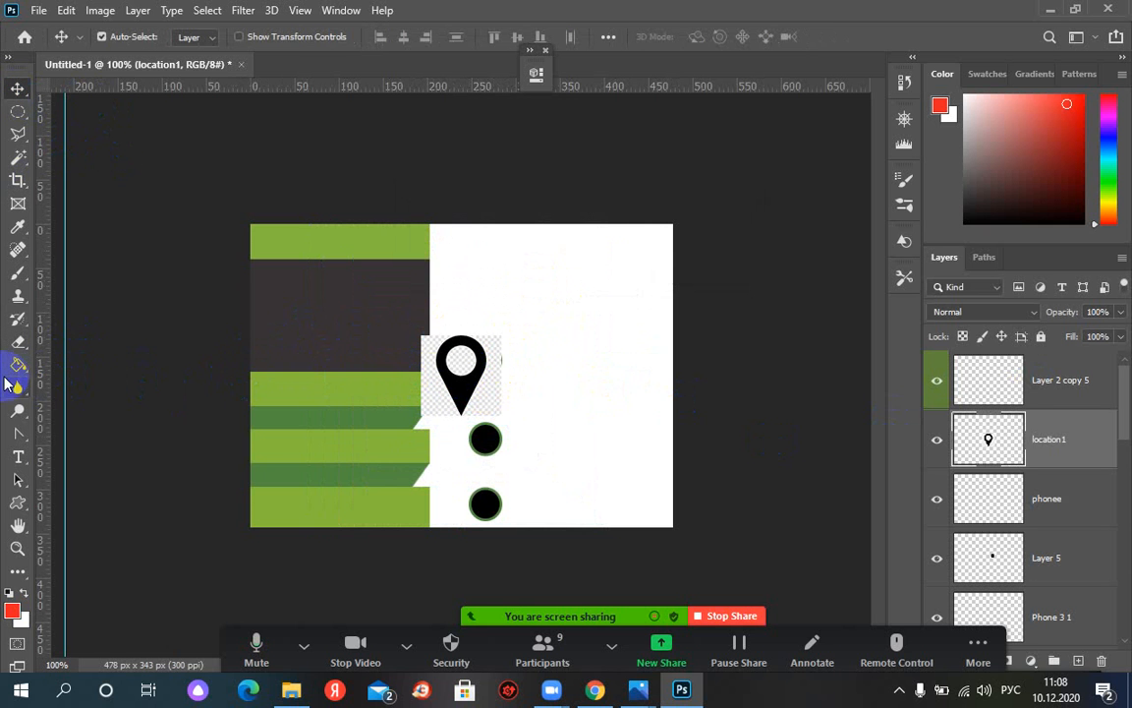
{"action": "left_click", "coordinate": [430, 398]}
{"action": "left_click", "coordinate": [536, 384]}
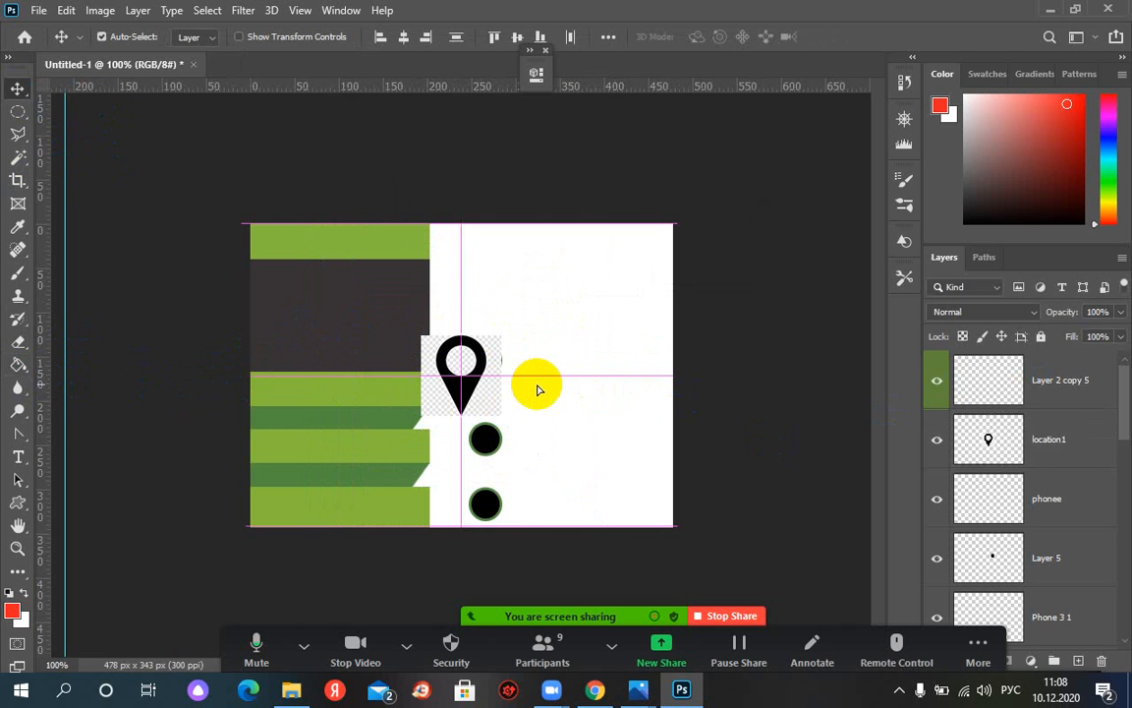
{"action": "key", "text": "ctrl+plus"}
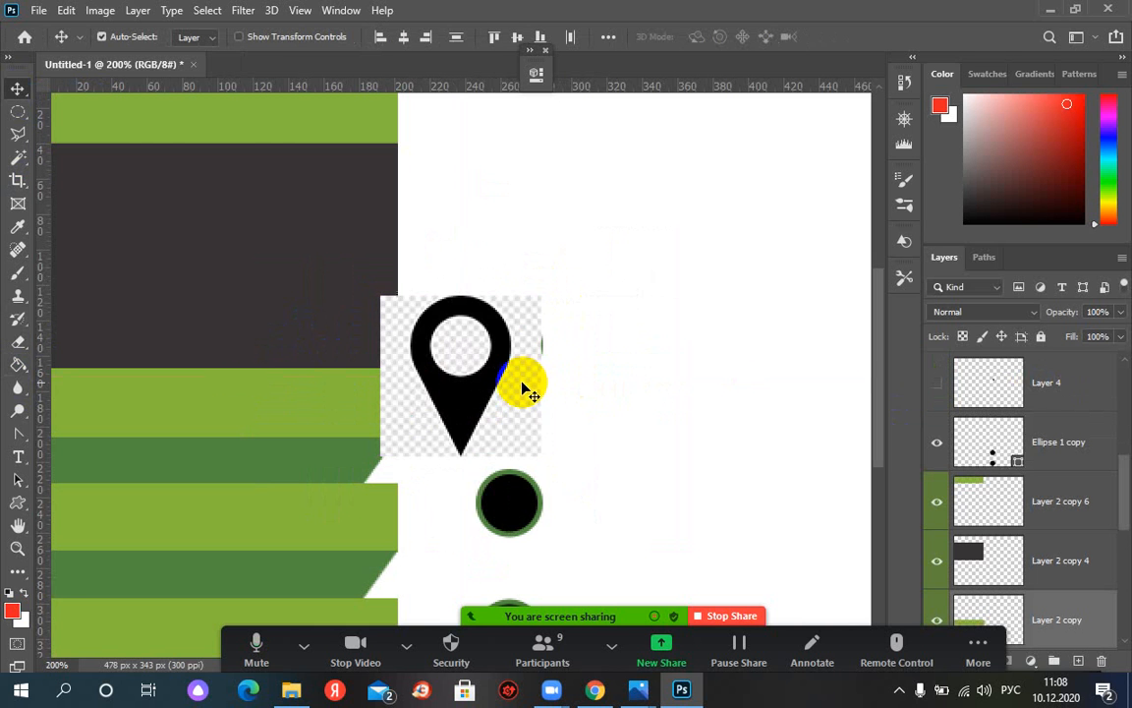
Move the pin down into the middle black circle and scale it to about 24%
{"action": "left_click_drag", "start_coordinate": [479, 373], "coordinate": [526, 485]}
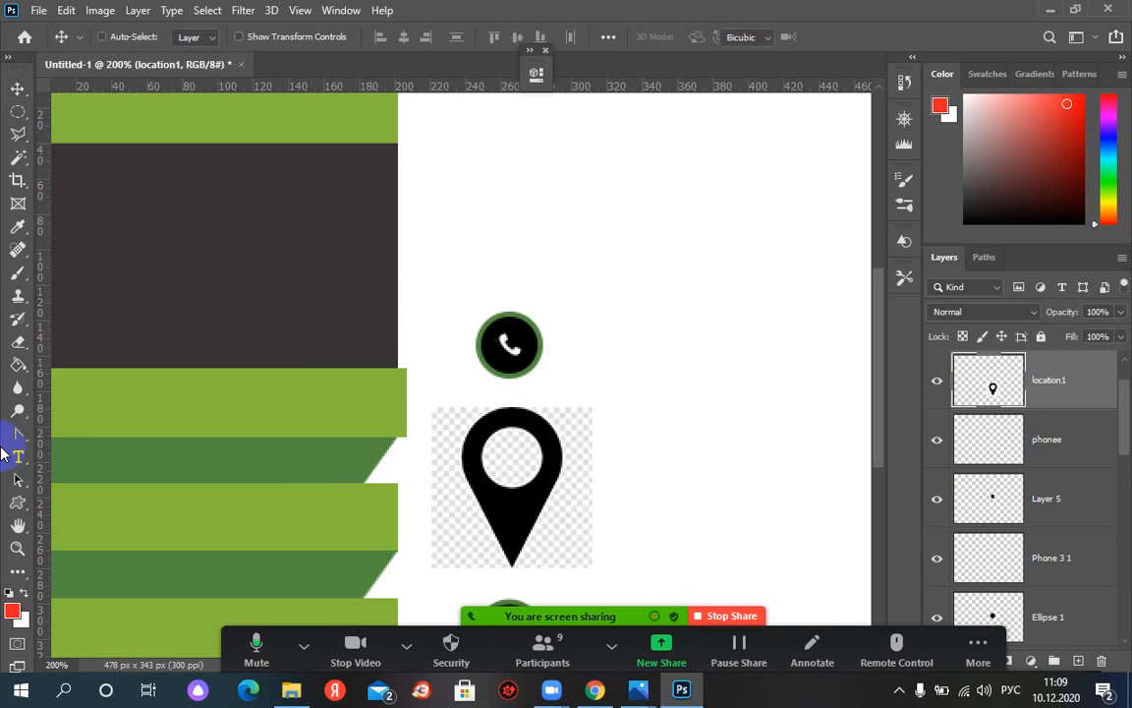
{"action": "key", "text": "ctrl+t"}
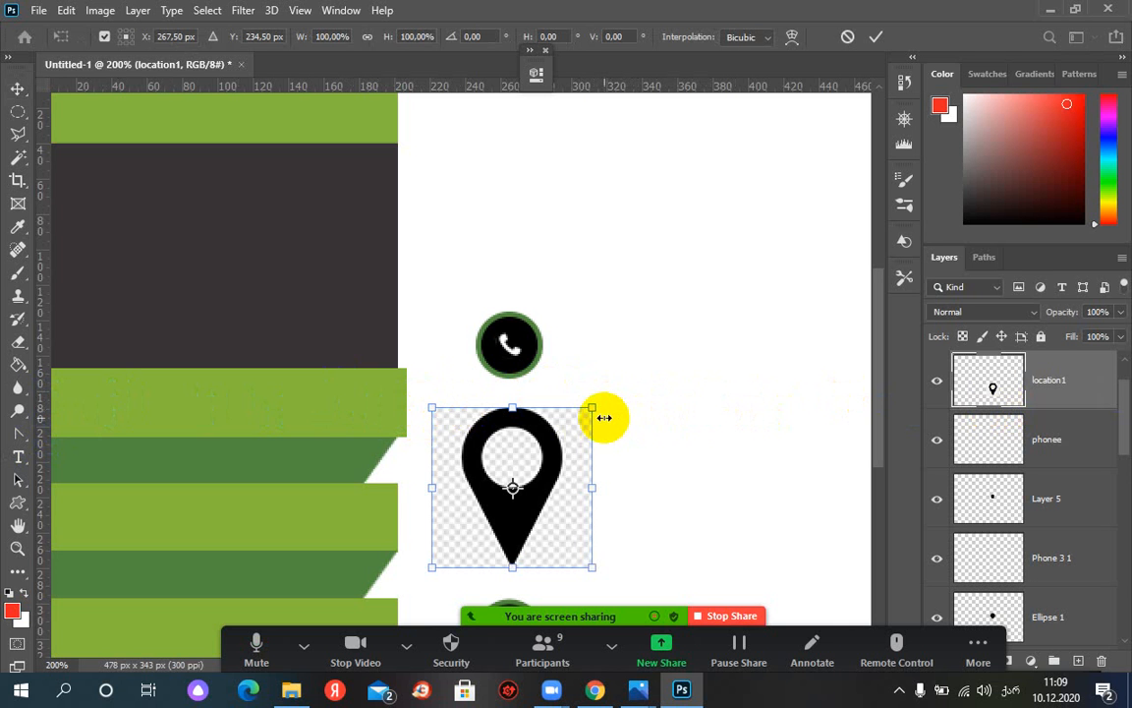
{"action": "left_click_drag", "start_coordinate": [590, 410], "coordinate": [521, 458]}
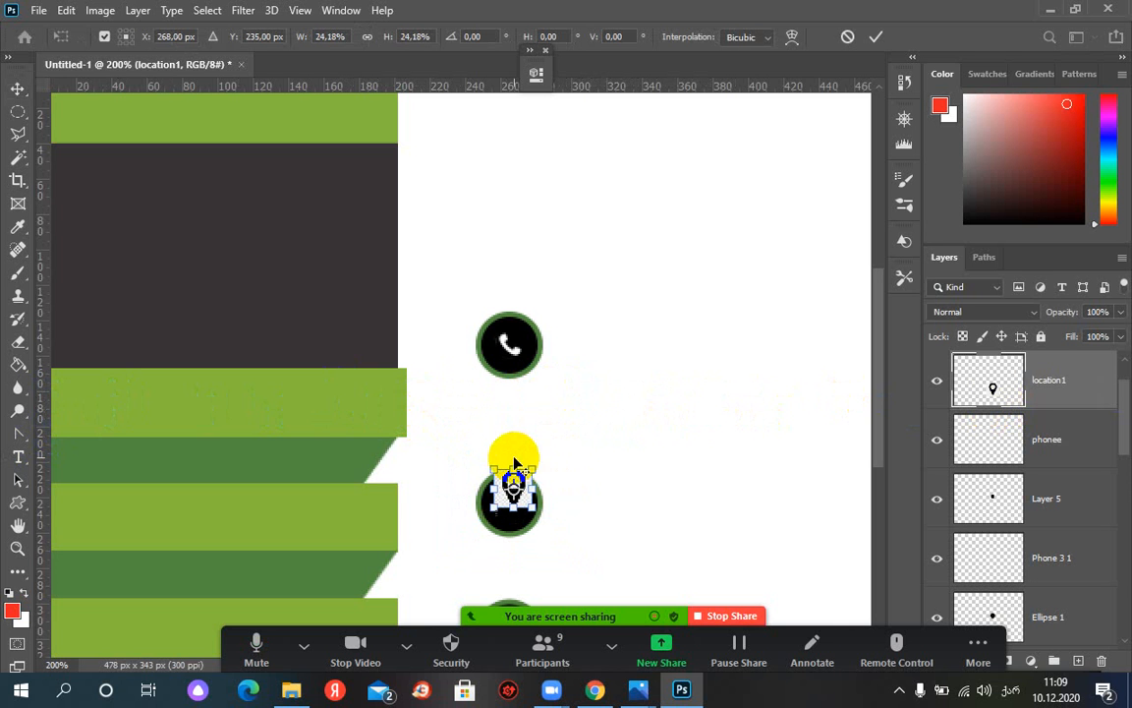
{"action": "key", "text": "Return"}
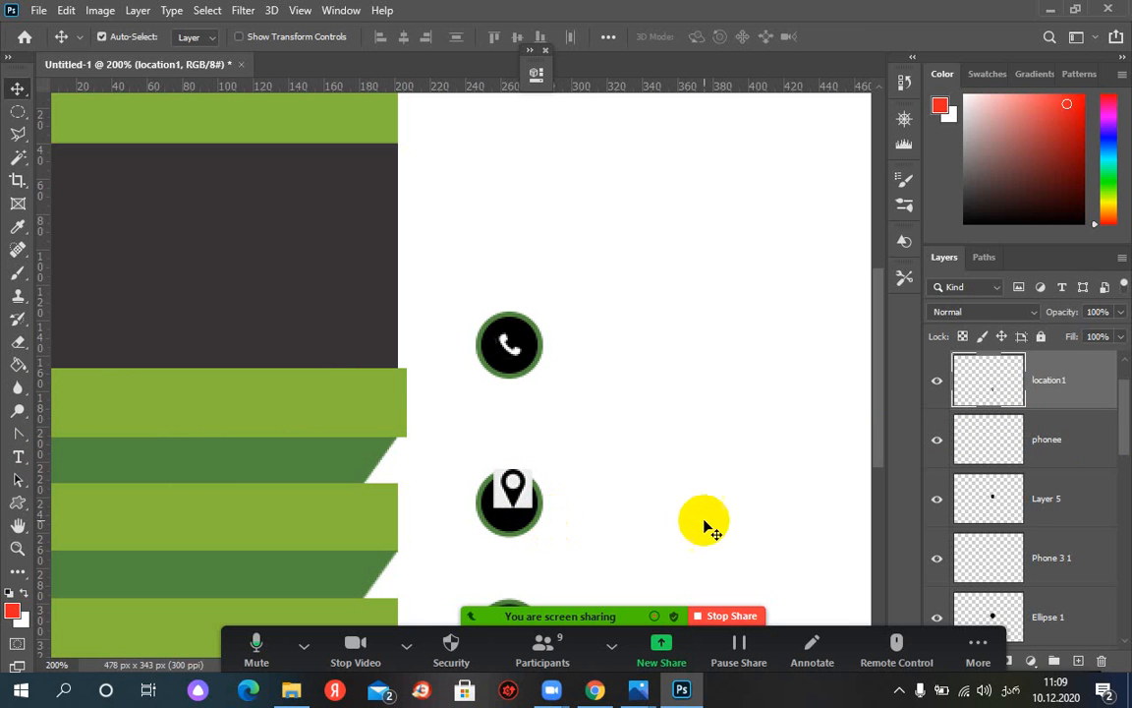
{"action": "left_click", "coordinate": [20, 161]}
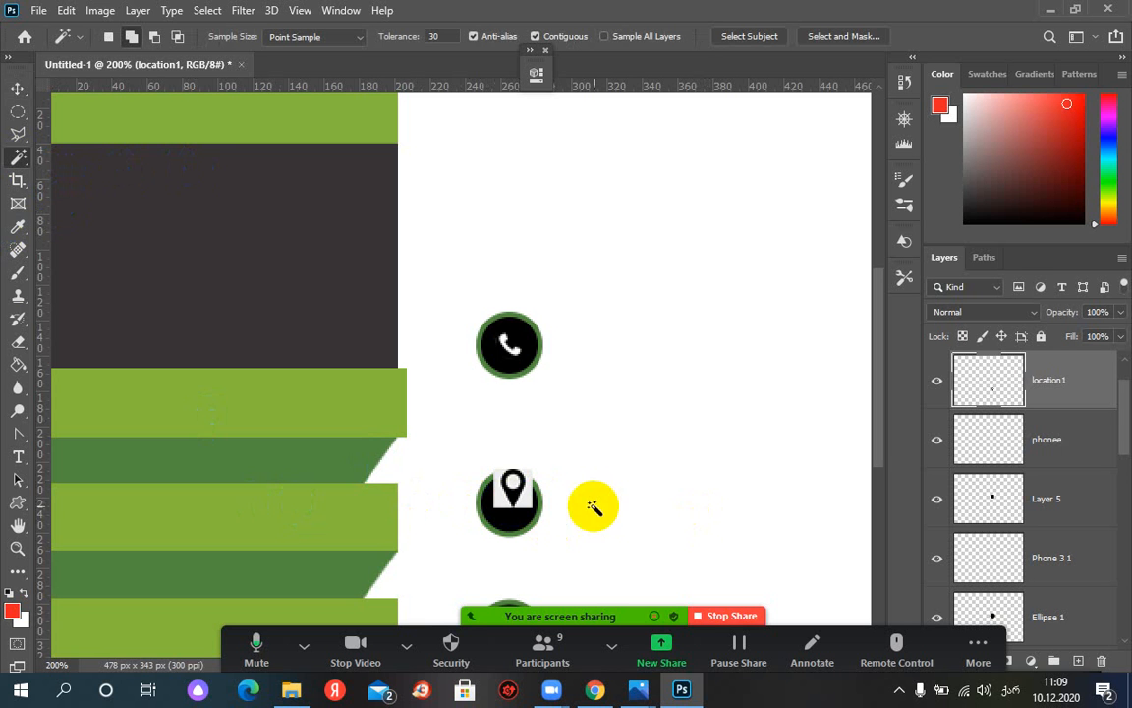
{"action": "left_click", "coordinate": [511, 497]}
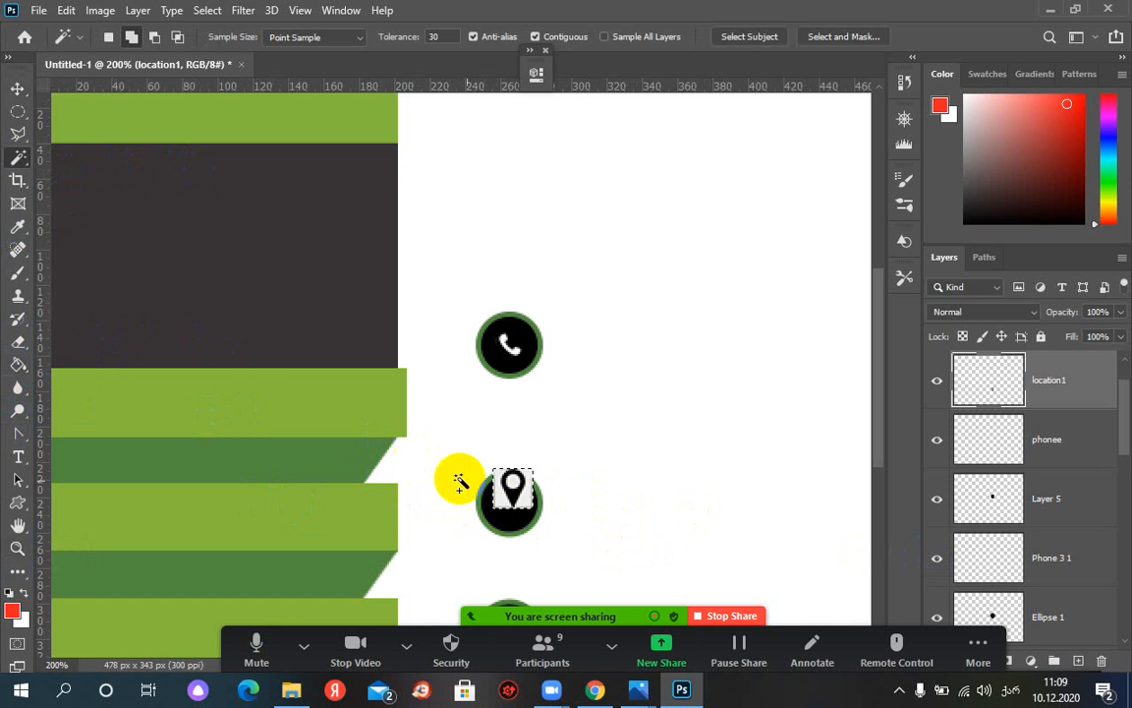
{"action": "right_click", "coordinate": [1055, 381]}
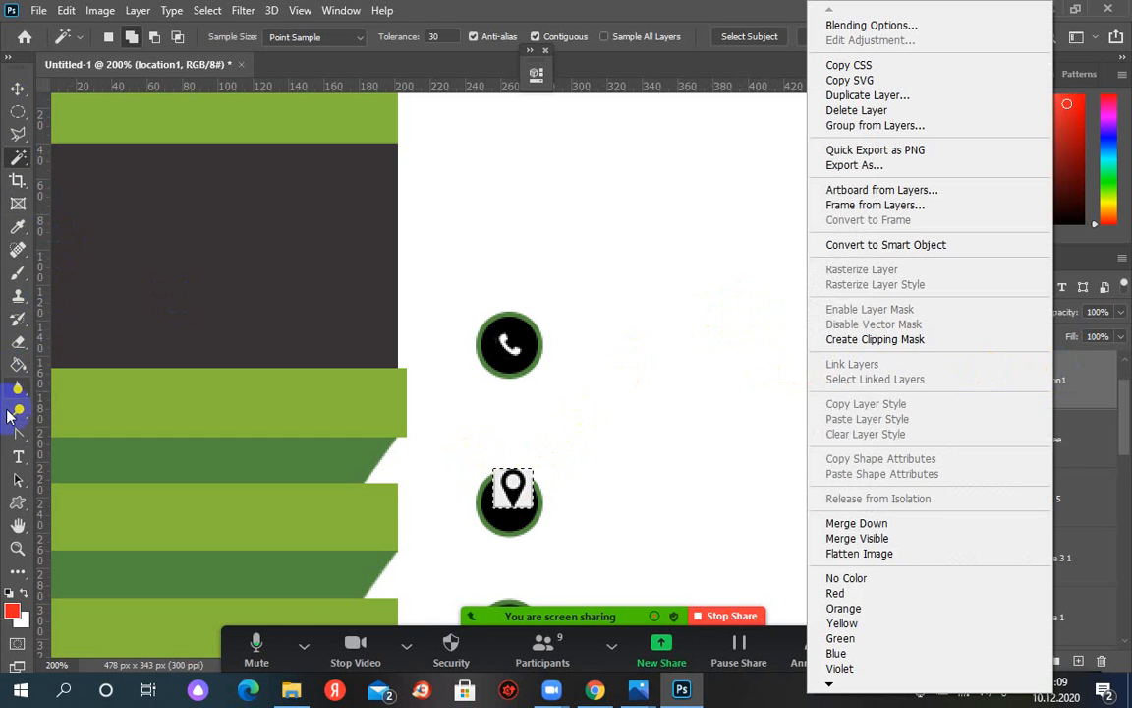
{"action": "left_click", "coordinate": [25, 360]}
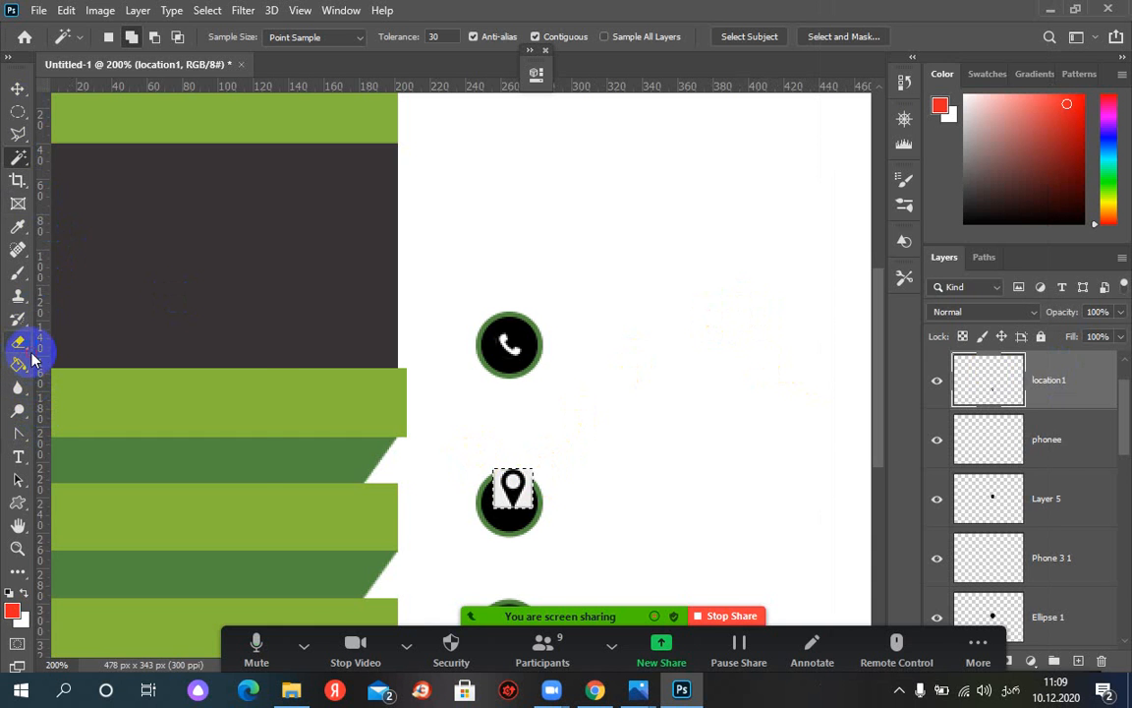
{"action": "left_click", "coordinate": [32, 349]}
{"action": "left_click", "coordinate": [28, 345]}
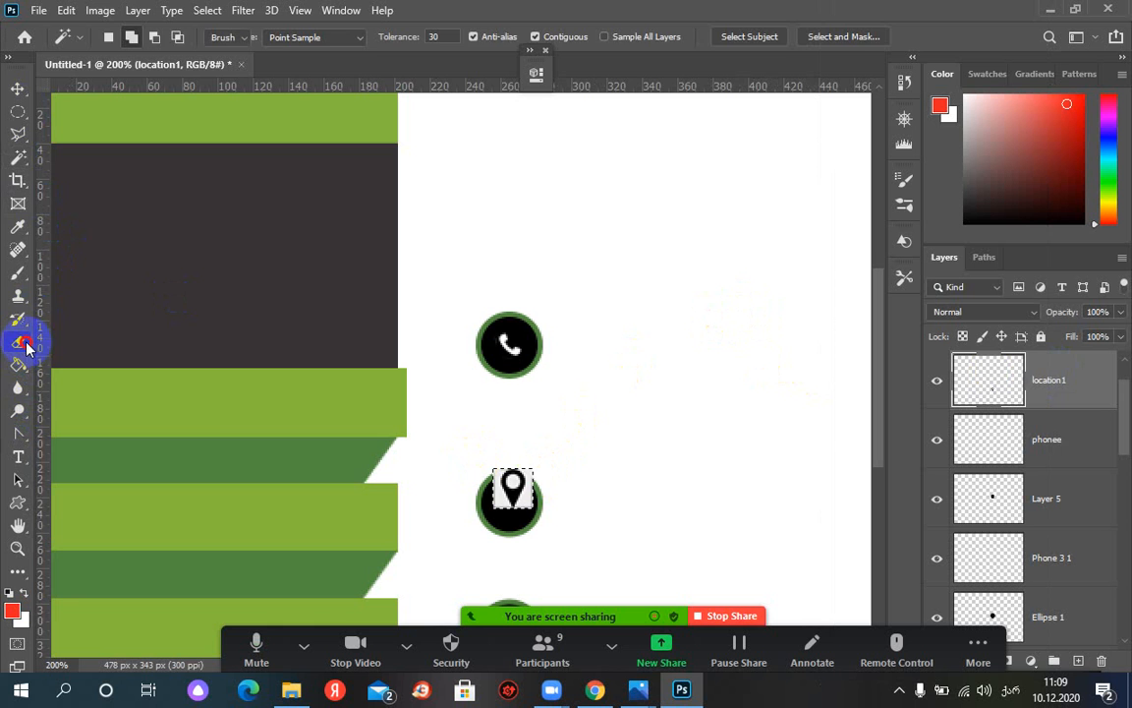
{"action": "left_click", "coordinate": [49, 377]}
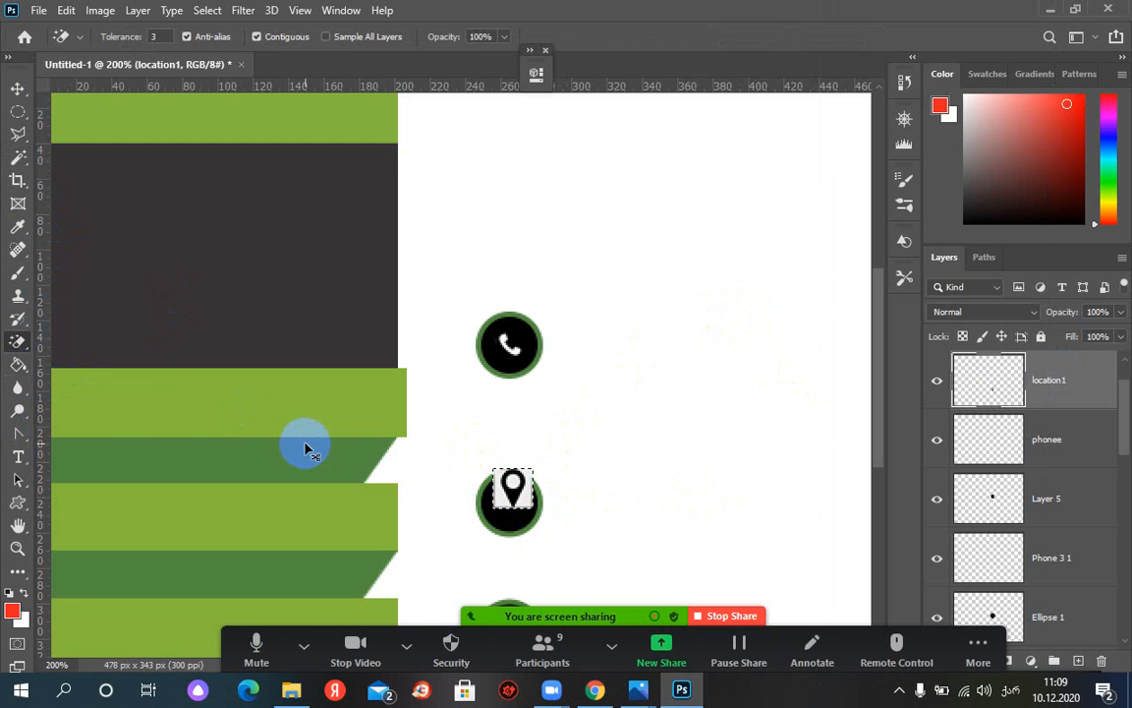
{"action": "key", "text": "ctrl+d"}
{"action": "left_click", "coordinate": [18, 88]}
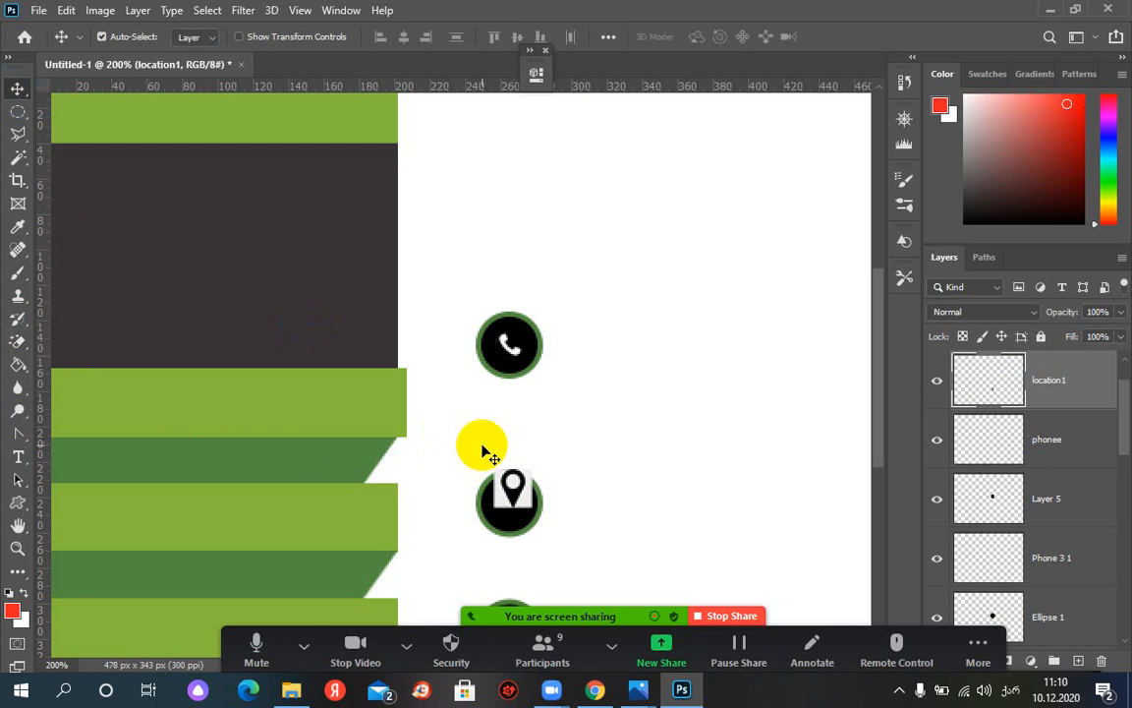
Undo a trial nudge of the pin, then Magic Wand-select its white square background
{"action": "left_click_drag", "start_coordinate": [518, 482], "coordinate": [495, 507]}
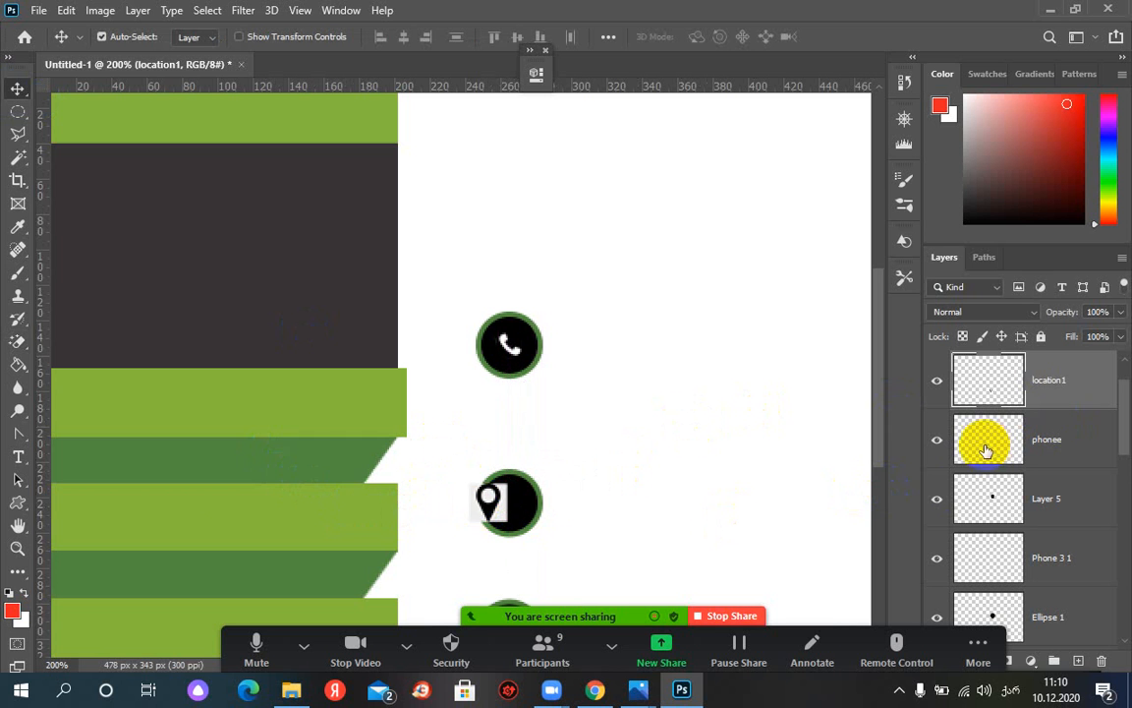
{"action": "key", "text": "ctrl+z"}
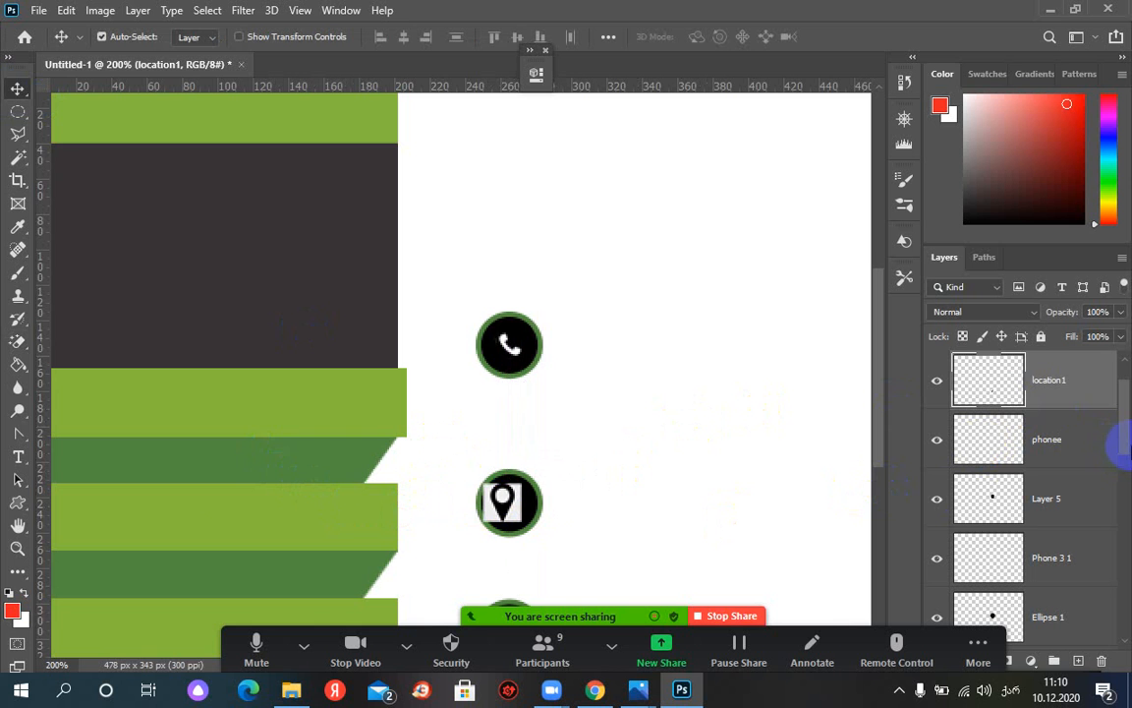
{"action": "left_click", "coordinate": [16, 159]}
{"action": "left_click", "coordinate": [451, 458]}
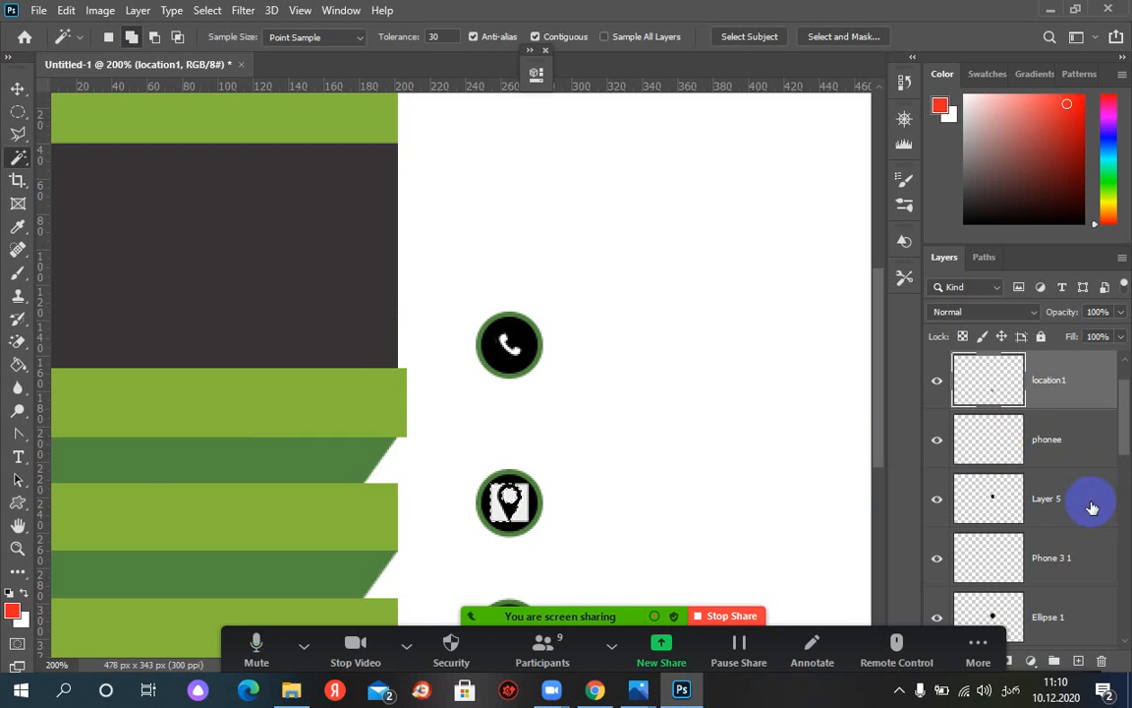
Zoom to 300% and delete the selected white areas left and right of the location pin
{"action": "left_click", "coordinate": [136, 508]}
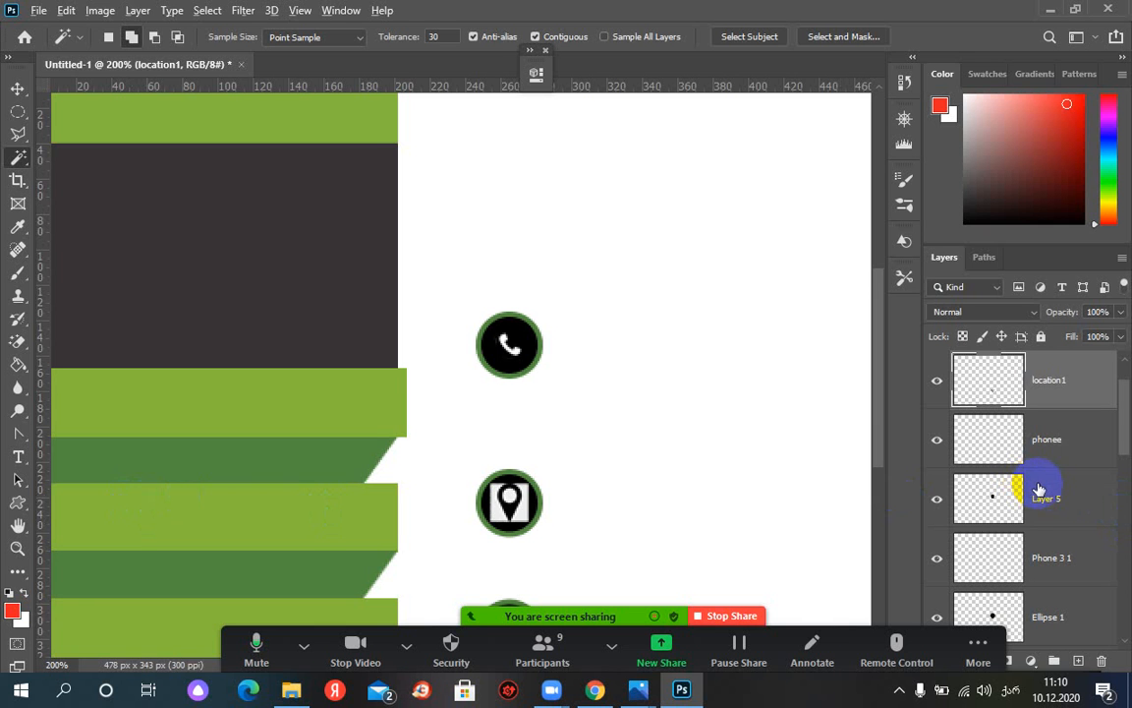
{"action": "key", "text": "ctrl+plus"}
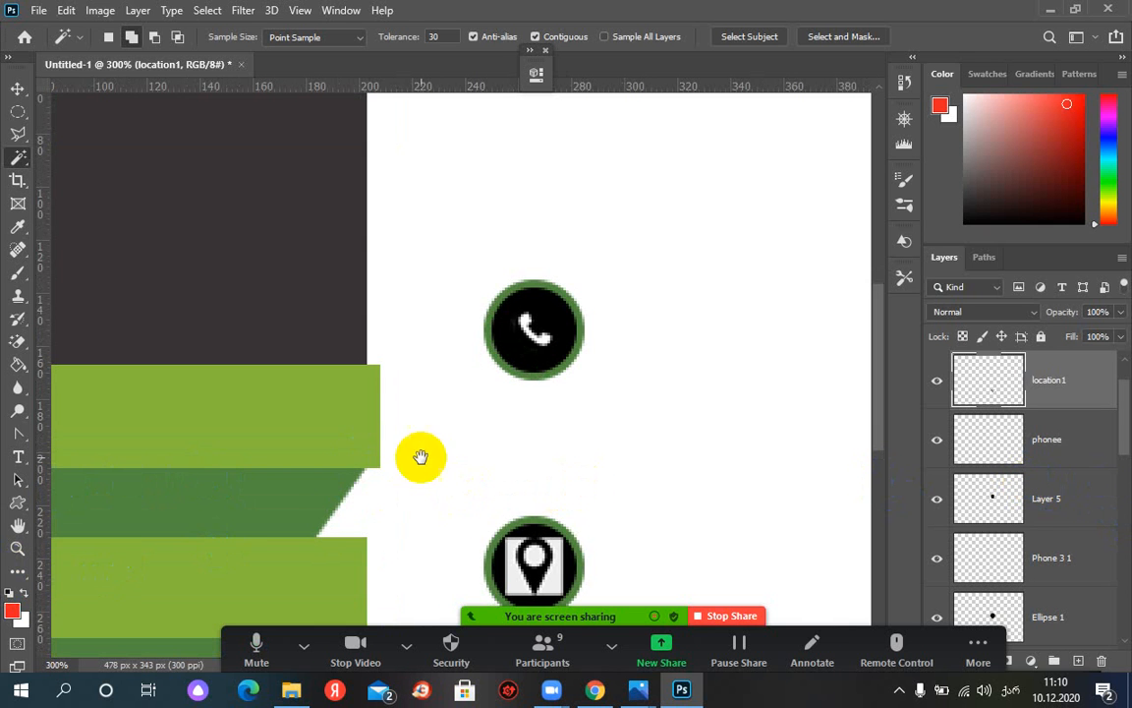
{"action": "left_click_drag", "start_coordinate": [463, 449], "coordinate": [424, 301]}
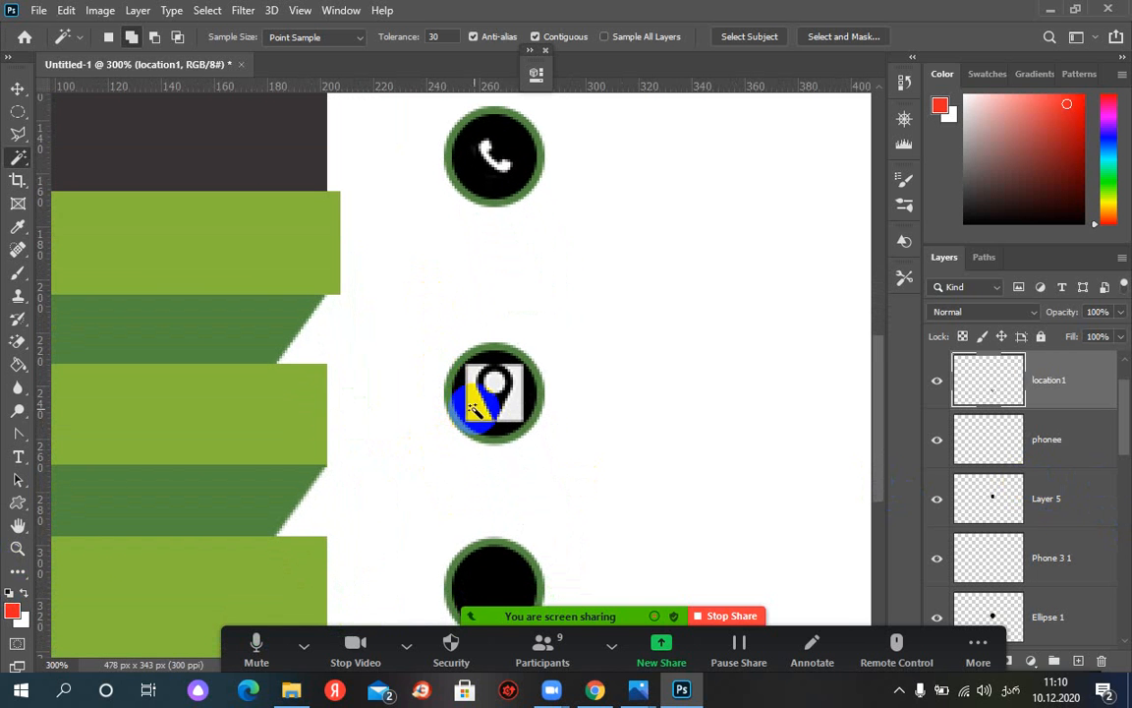
{"action": "key", "text": "Delete"}
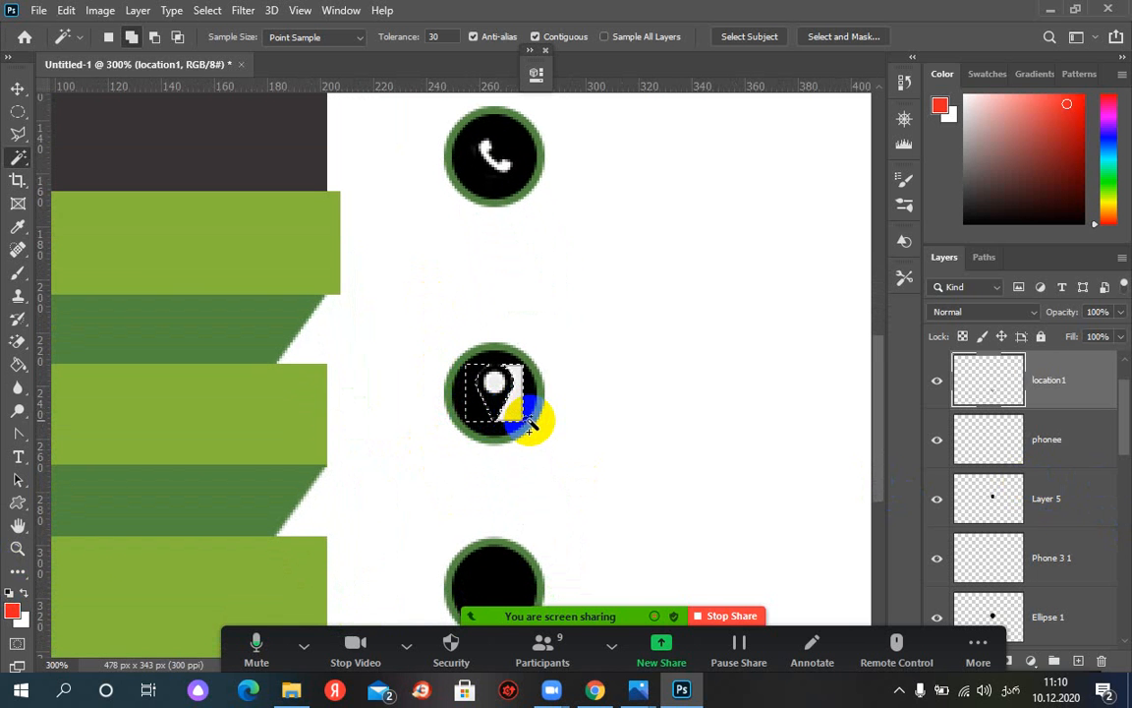
{"action": "key", "text": "Delete"}
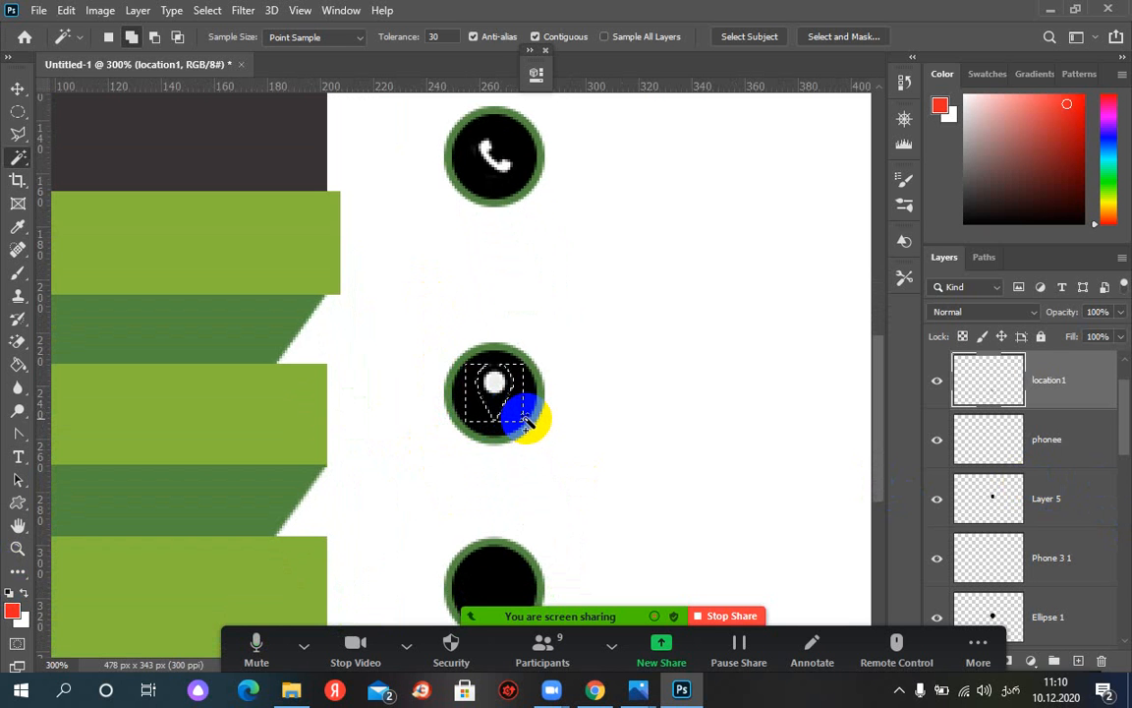
{"action": "left_click", "coordinate": [505, 411]}
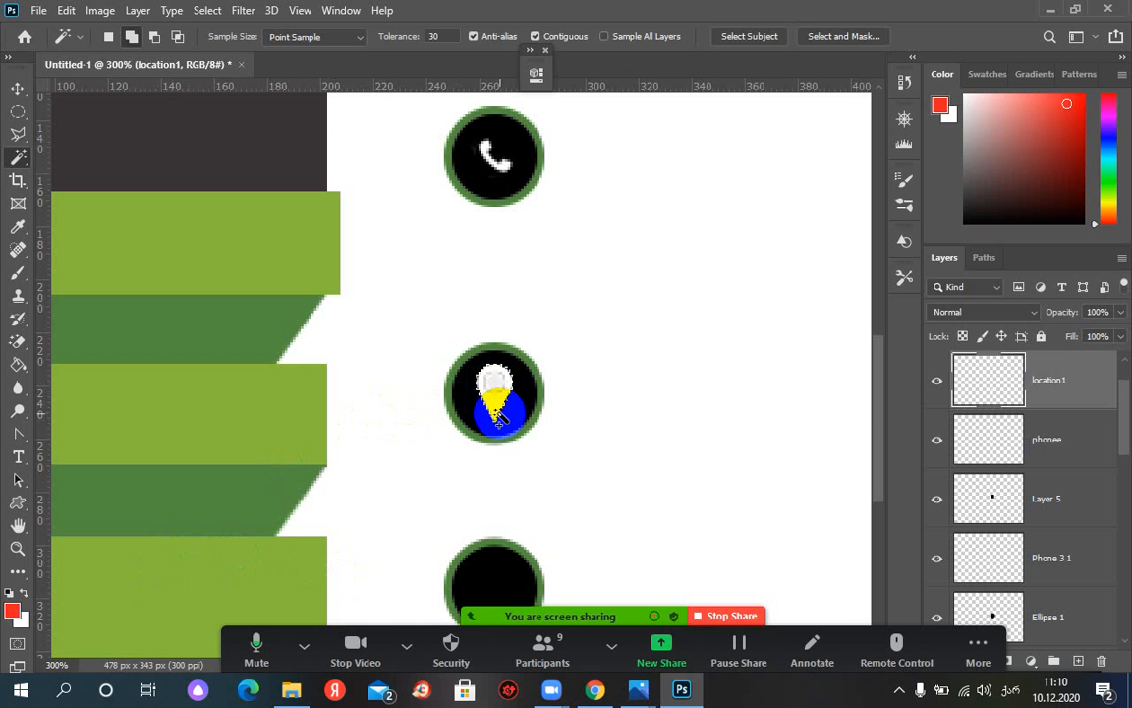
{"action": "left_click", "coordinate": [14, 115]}
{"action": "left_click", "coordinate": [108, 132]}
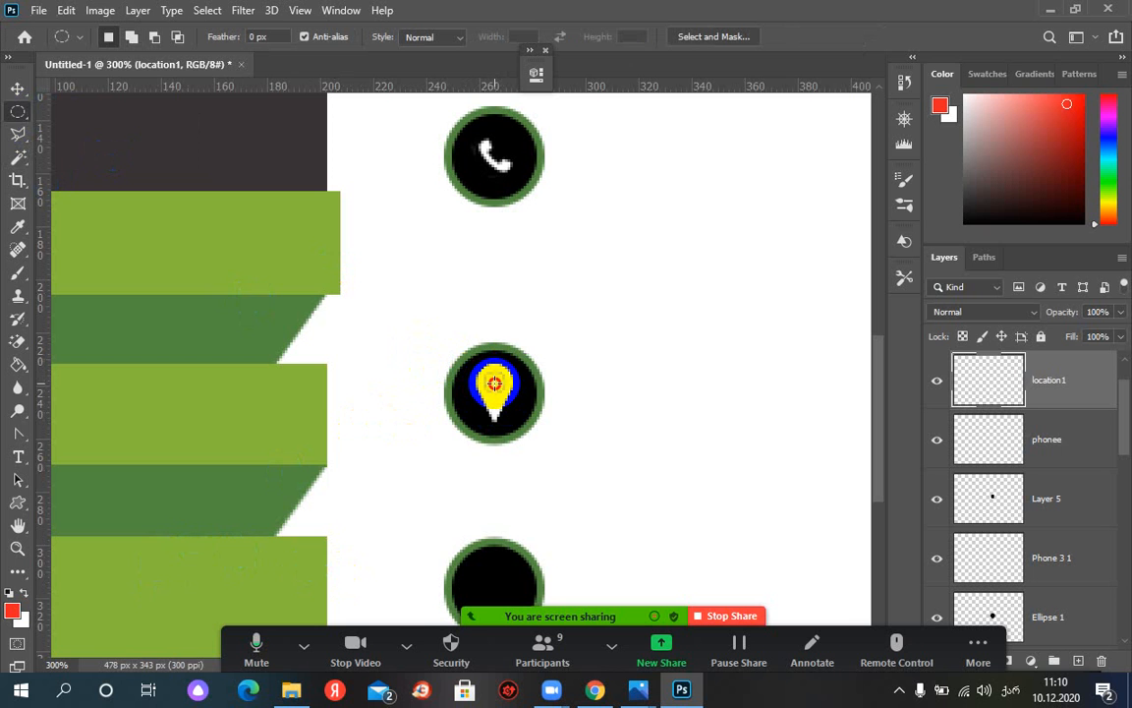
Select a small circle at the pin's centre, then zoom out to view the whole card
{"action": "left_click_drag", "start_coordinate": [495, 382], "coordinate": [488, 373]}
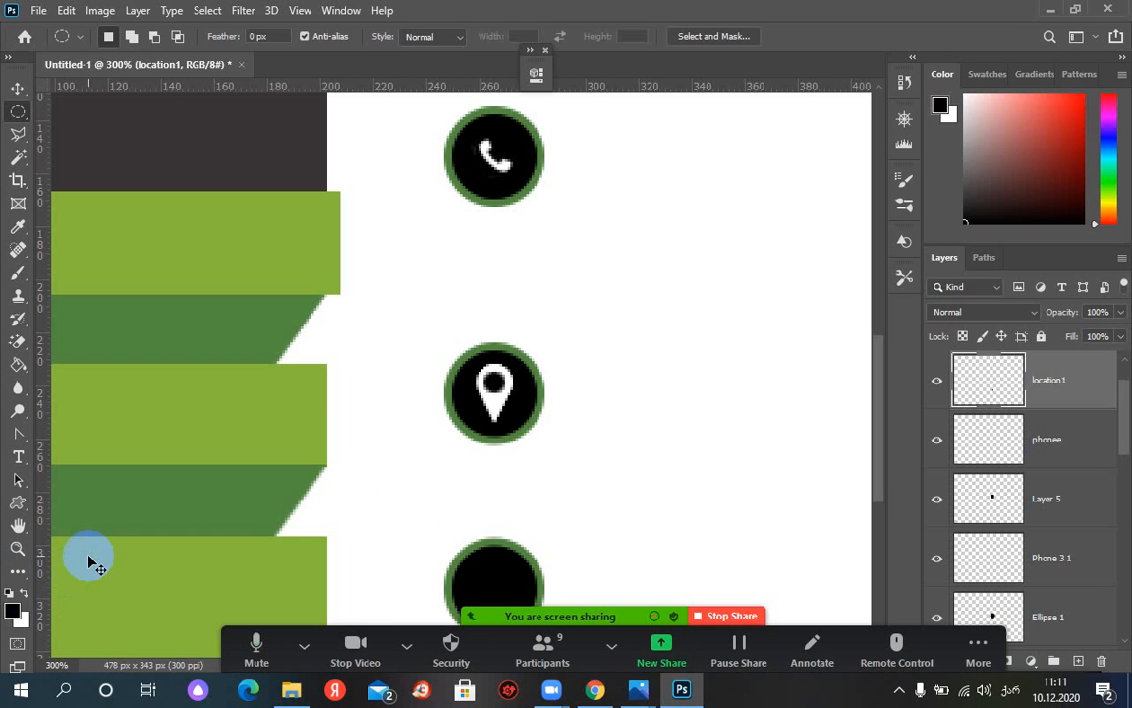
{"action": "key", "text": "ctrl+minus"}
{"action": "key", "text": "ctrl+minus"}
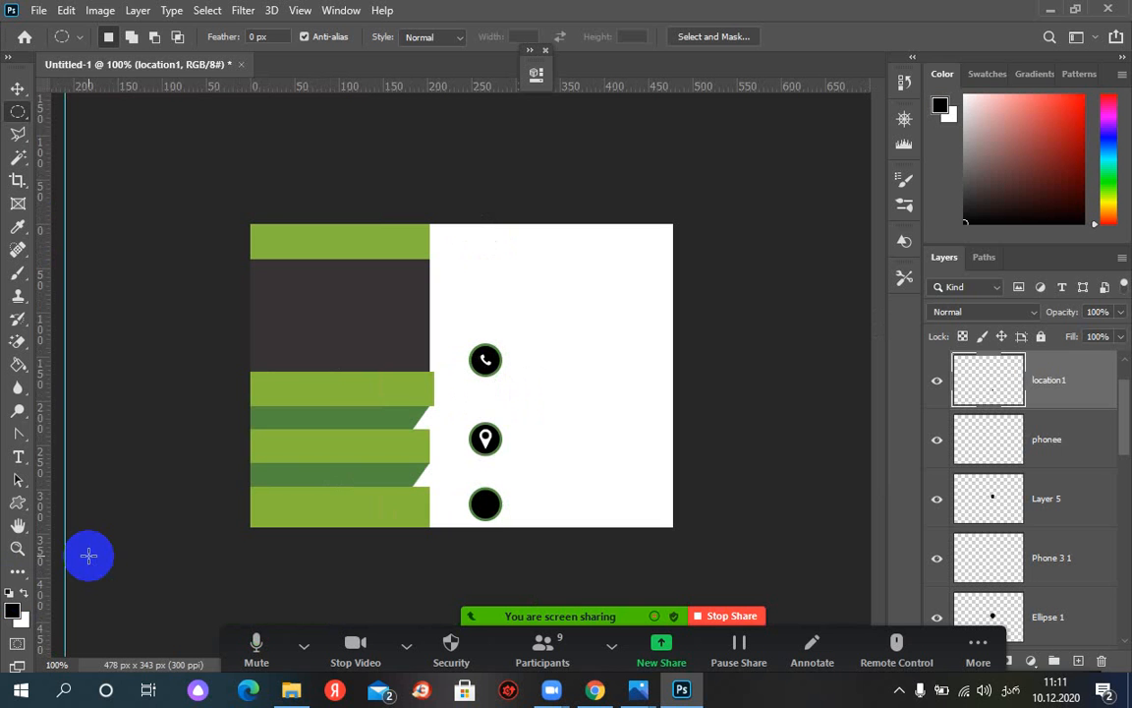
Add a vertical guide along the panel's right edge and check the stripe layers at 200%
{"action": "left_click_drag", "start_coordinate": [43, 450], "coordinate": [434, 451]}
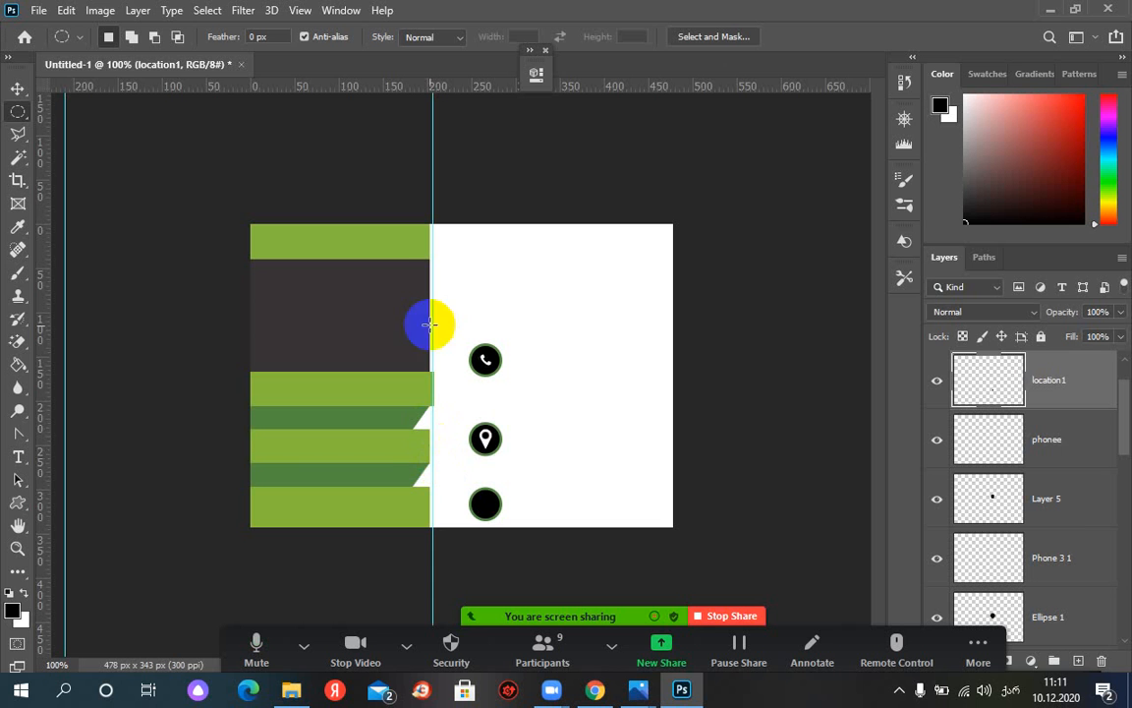
{"action": "key", "text": "ctrl+plus"}
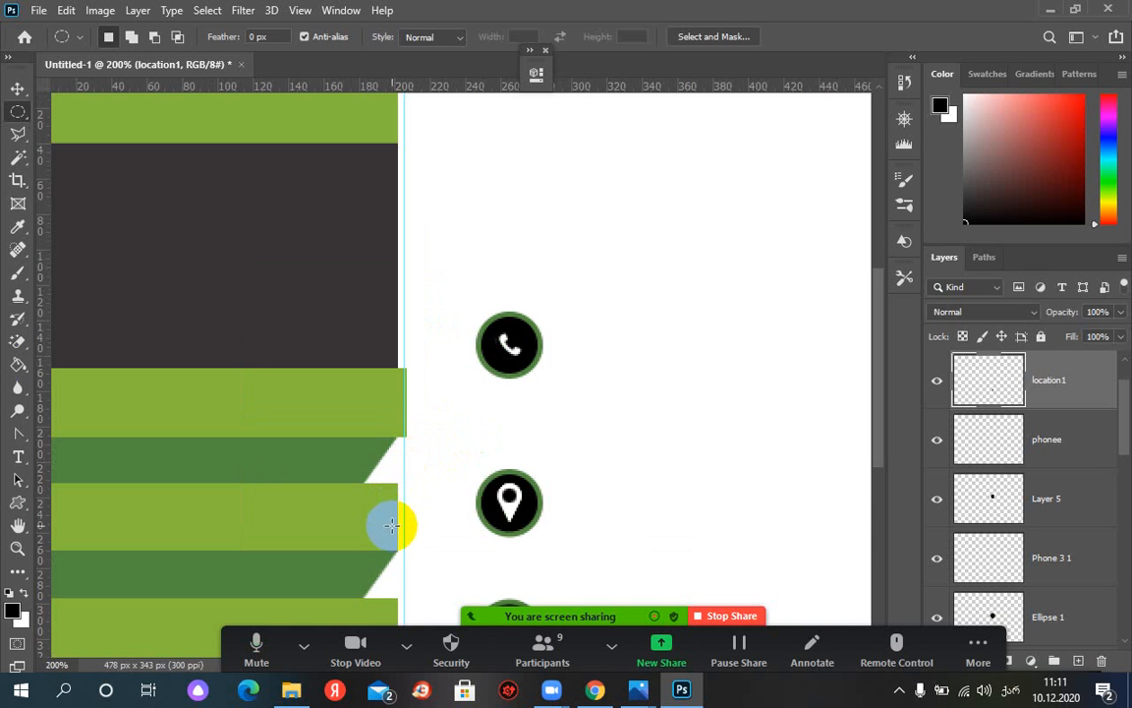
{"action": "left_click", "coordinate": [18, 88]}
{"action": "left_click", "coordinate": [280, 285]}
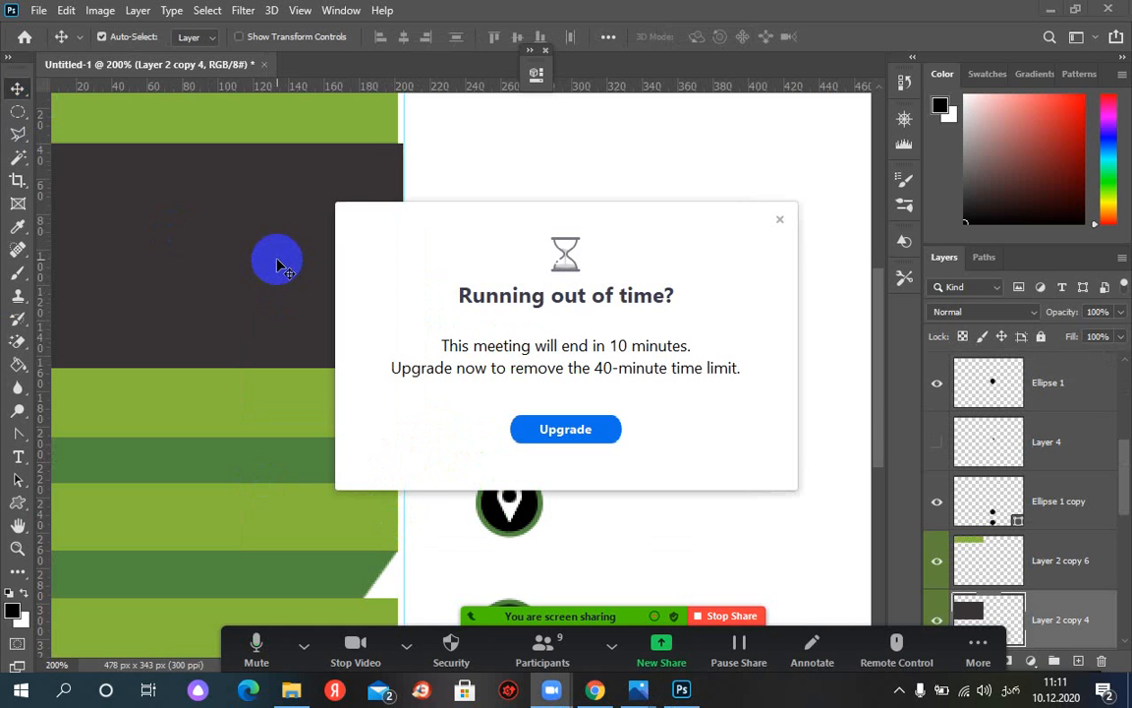
{"action": "left_click", "coordinate": [777, 222]}
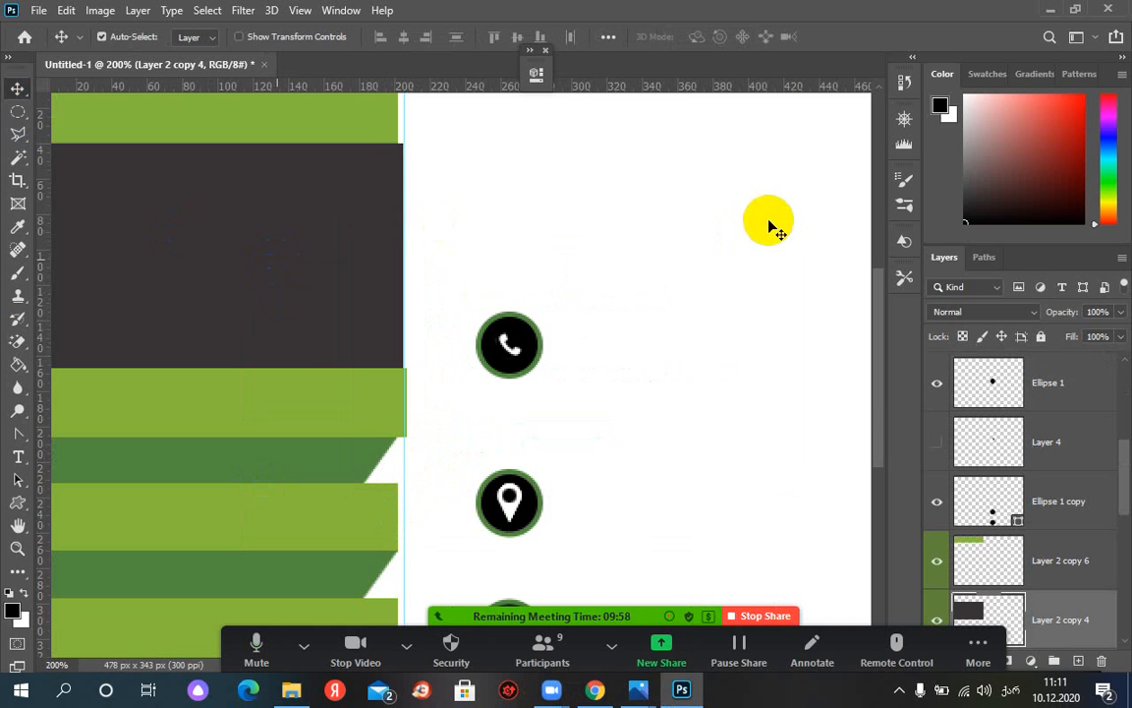
{"action": "left_click", "coordinate": [390, 158]}
{"action": "left_click", "coordinate": [352, 121]}
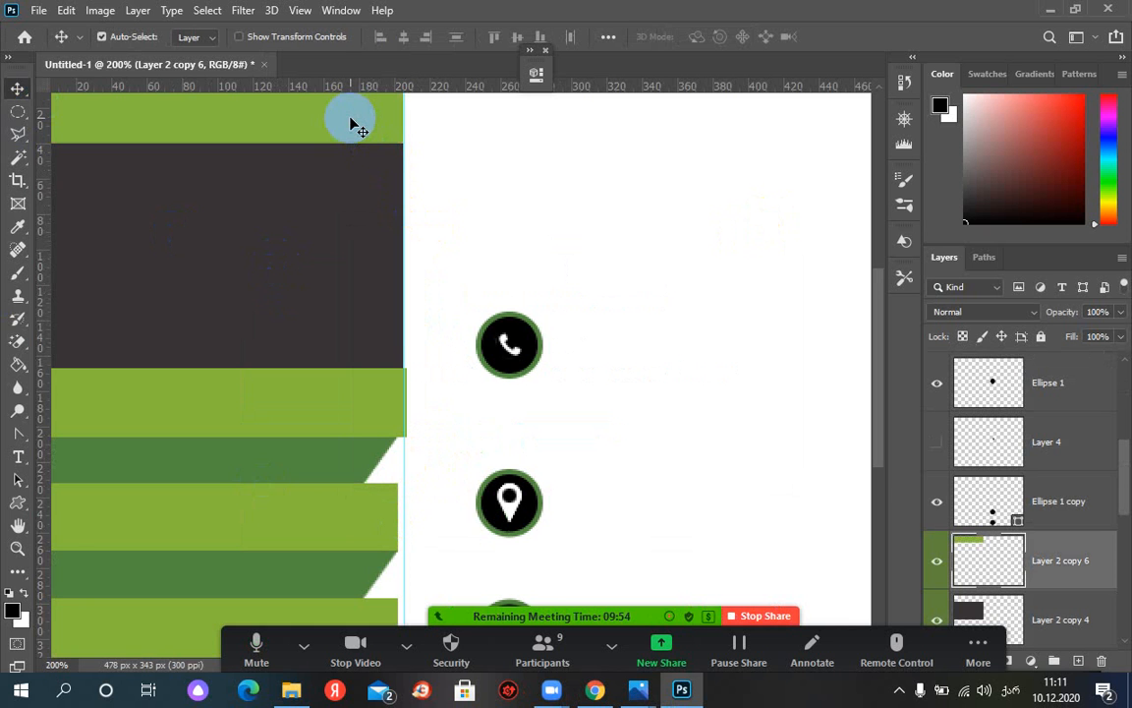
{"action": "scroll", "coordinate": [341, 411], "scroll_direction": "down", "scroll_amount": 3}
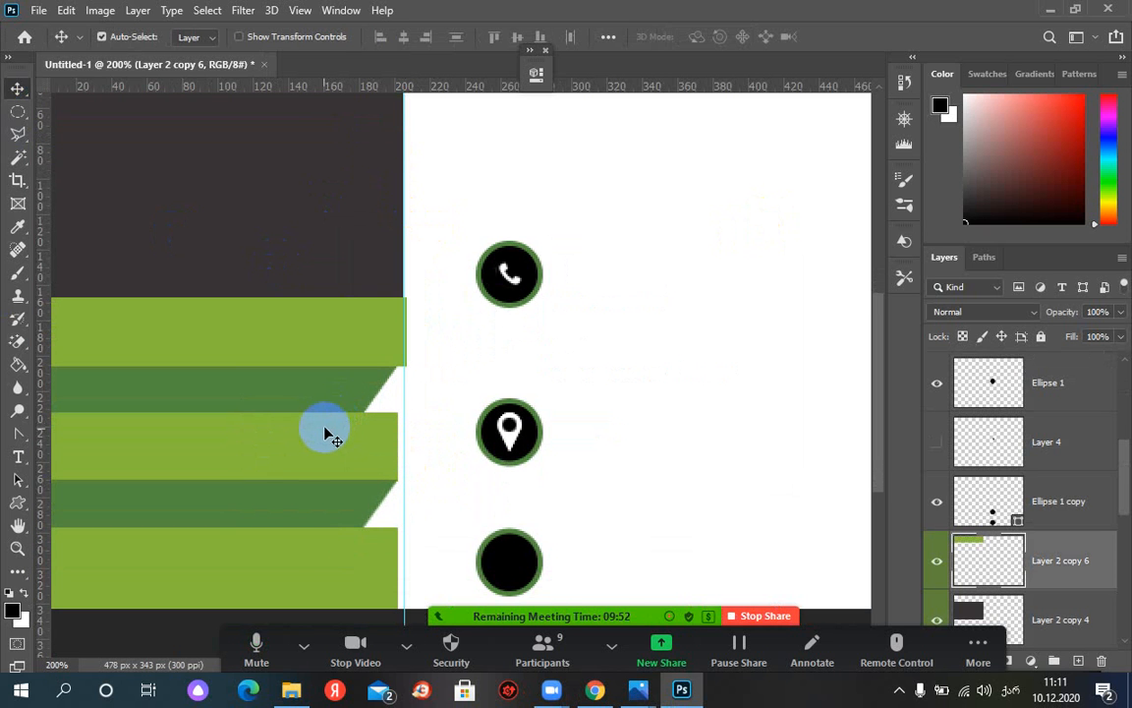
{"action": "left_click", "coordinate": [325, 442]}
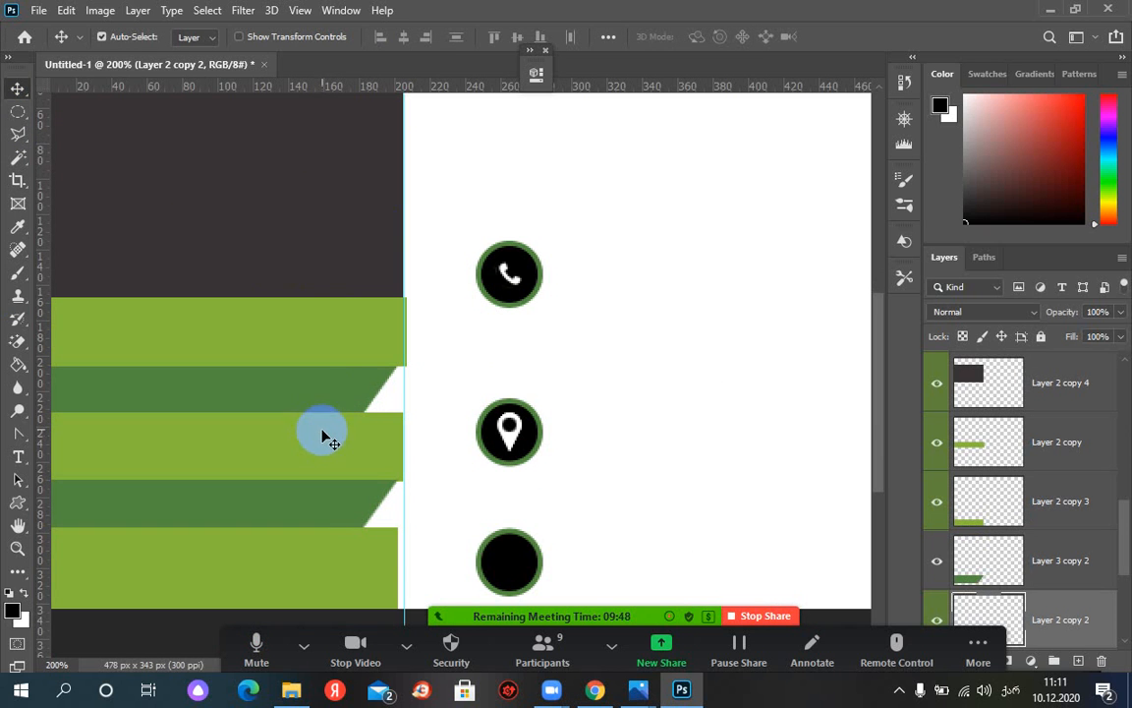
{"action": "left_click", "coordinate": [325, 394]}
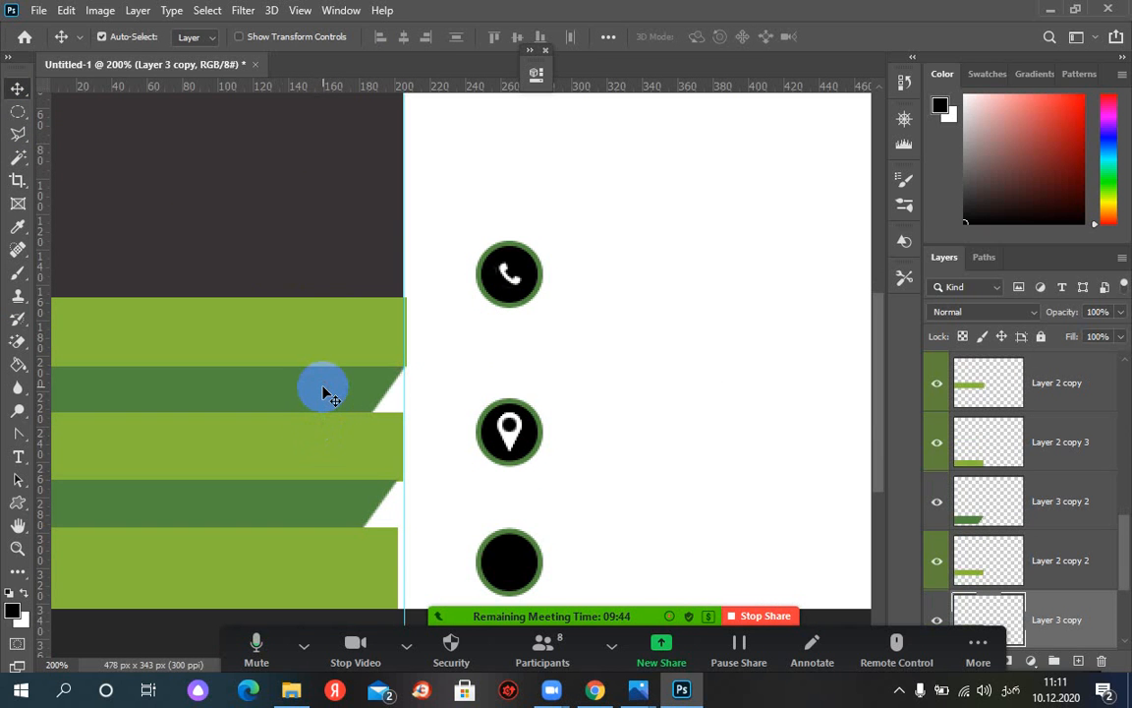
{"action": "left_click", "coordinate": [319, 503]}
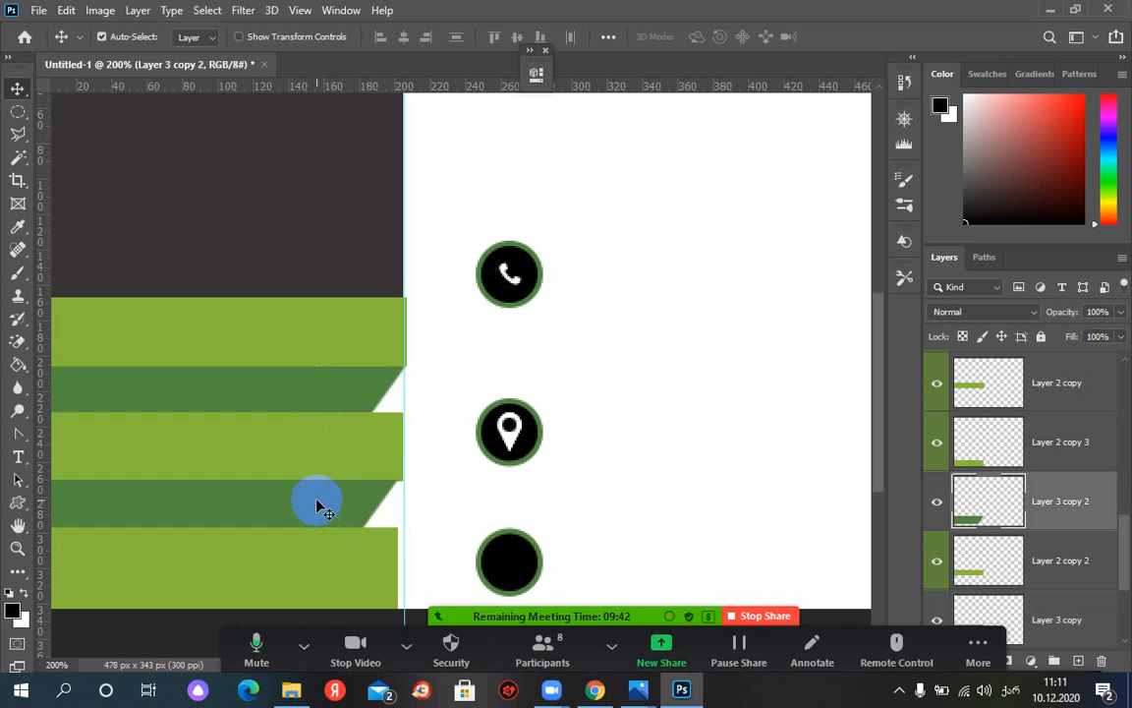
Nudge the bottom light-green bar right to the guide and delete the two duplicate light-green layers
{"action": "scroll", "coordinate": [328, 450], "scroll_direction": "down", "scroll_amount": 4}
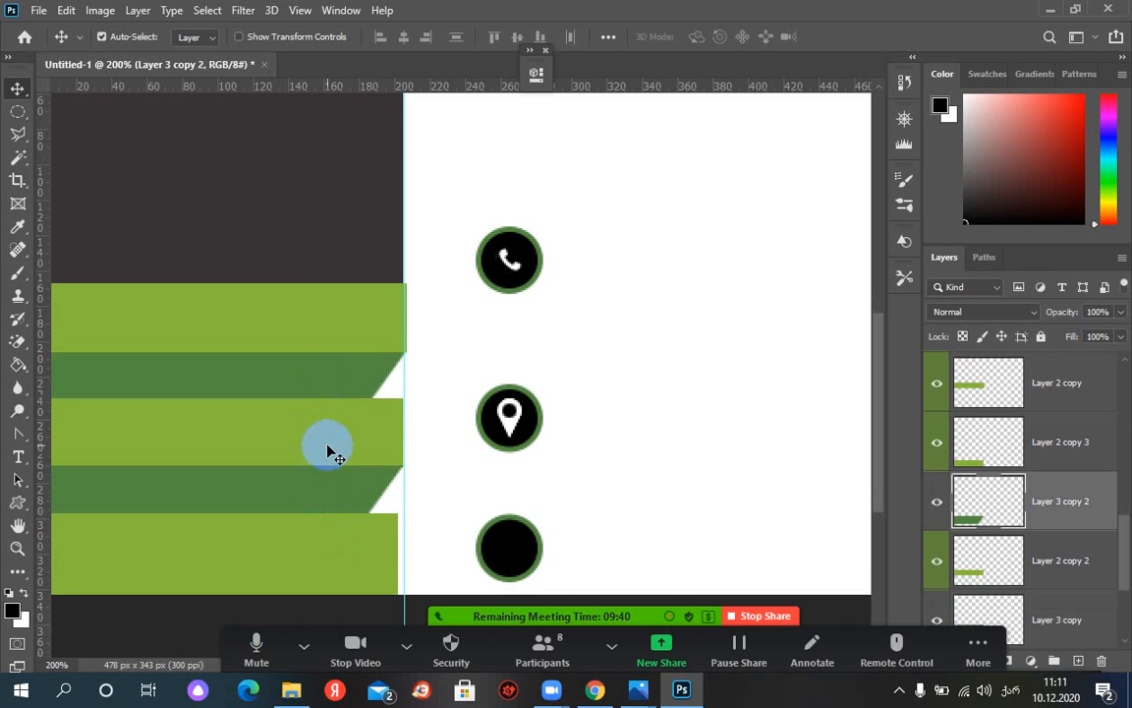
{"action": "left_click", "coordinate": [332, 451]}
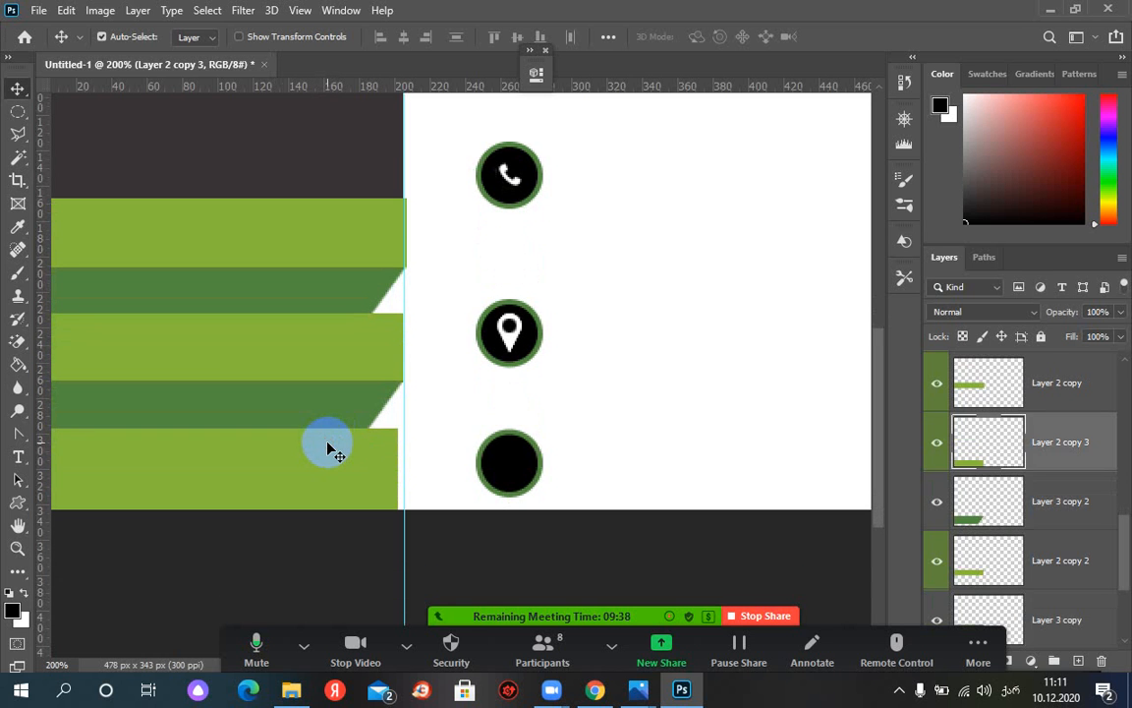
{"action": "key", "text": "Right"}
{"action": "key", "text": "Right"}
{"action": "left_click", "coordinate": [307, 237]}
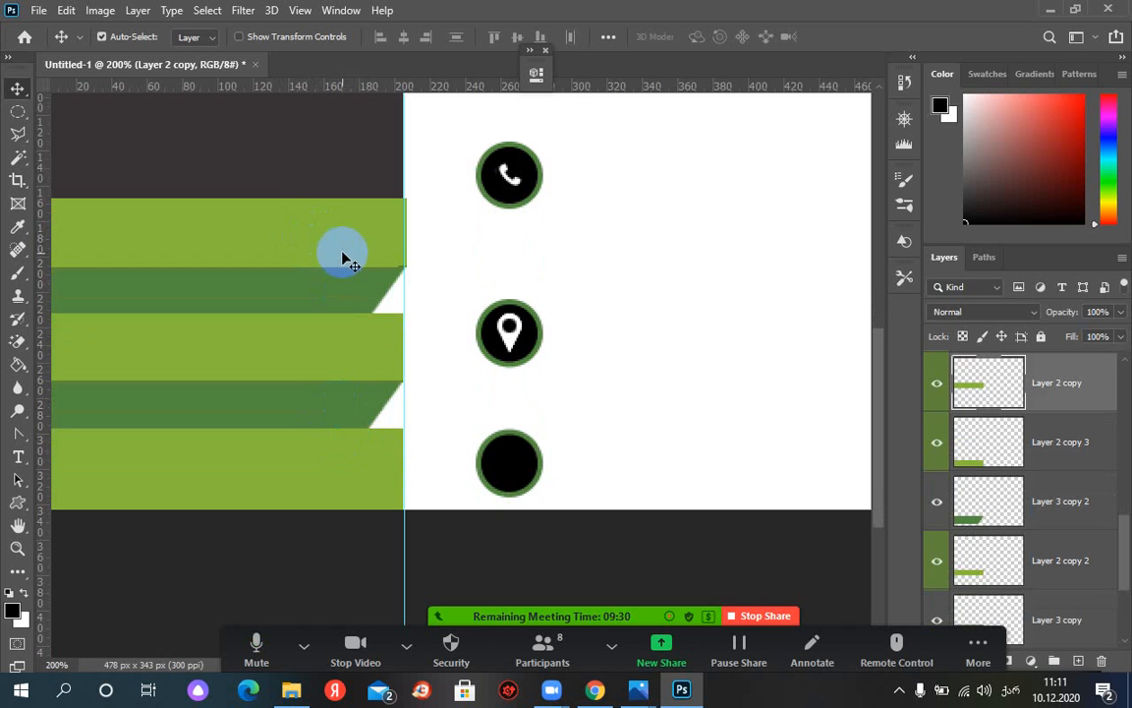
{"action": "key", "text": "Delete"}
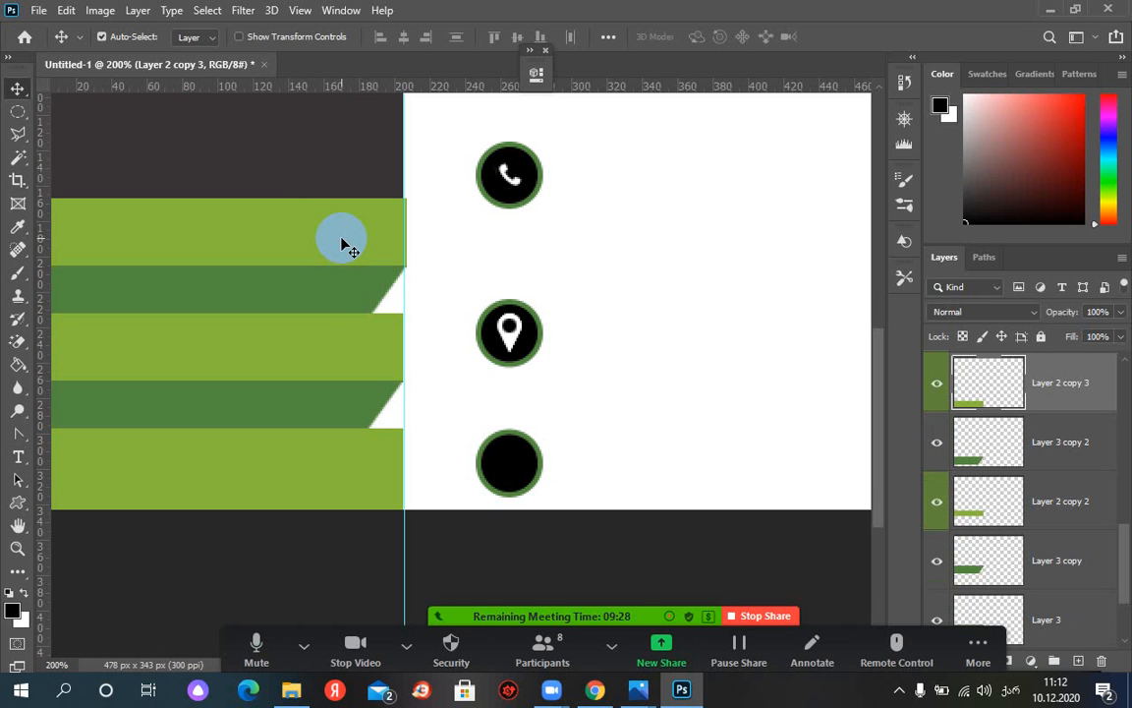
{"action": "key", "text": "Delete"}
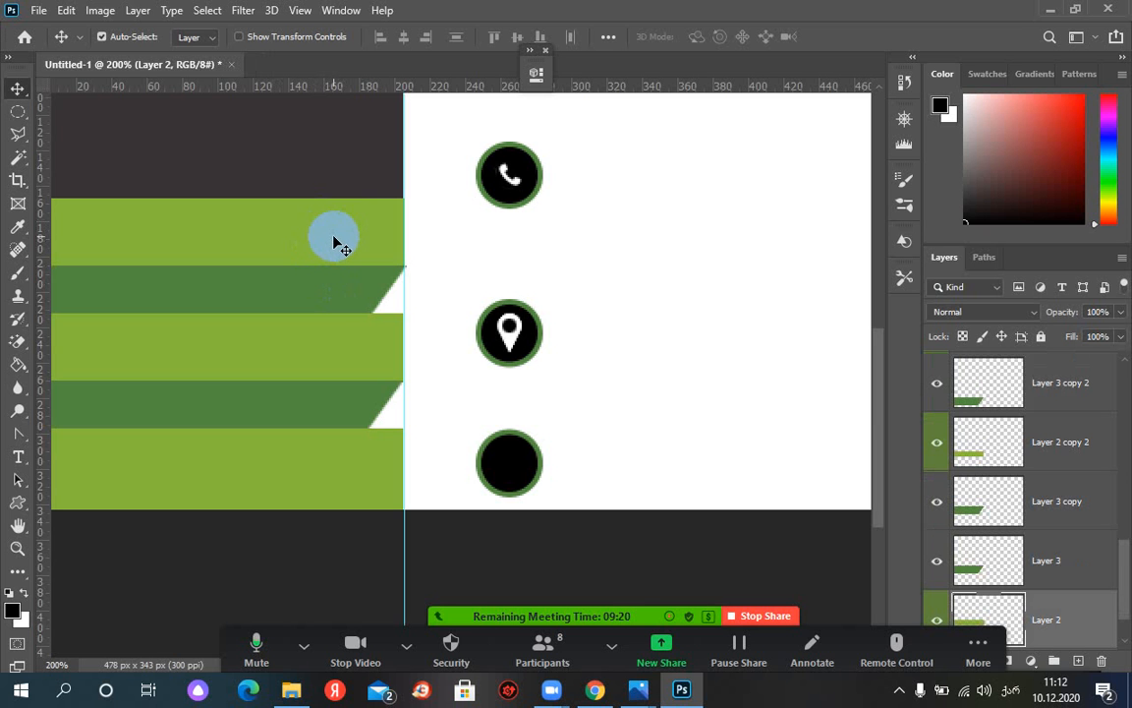
{"action": "left_click", "coordinate": [332, 288]}
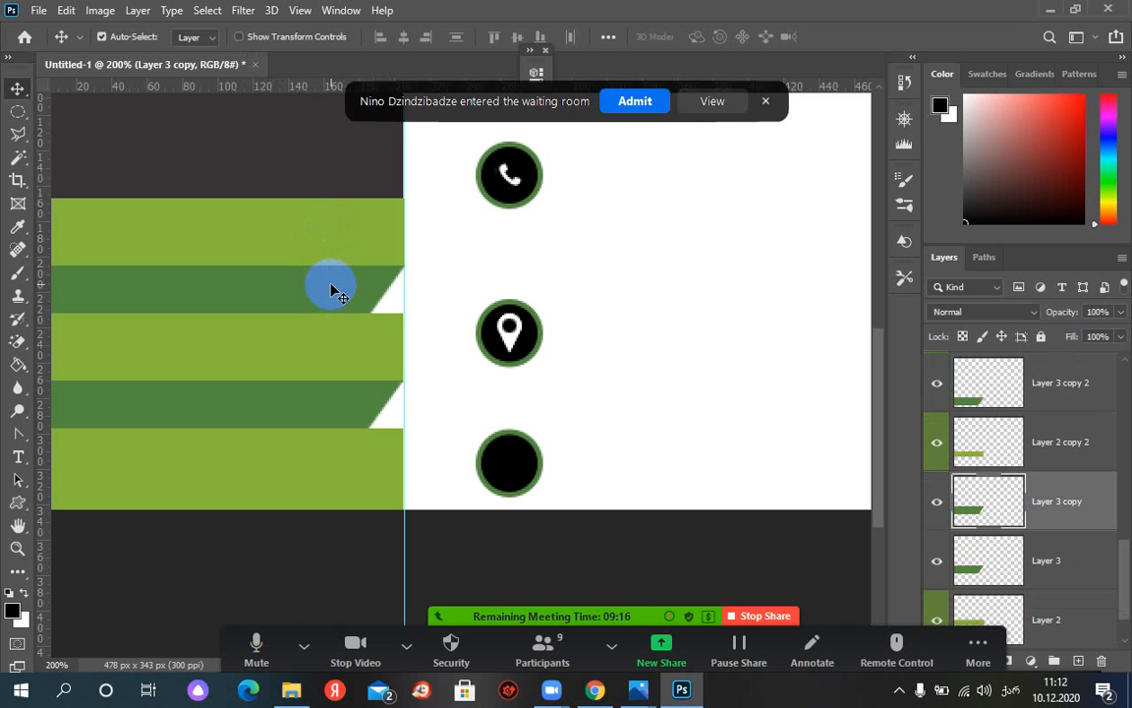
{"action": "left_click", "coordinate": [694, 101]}
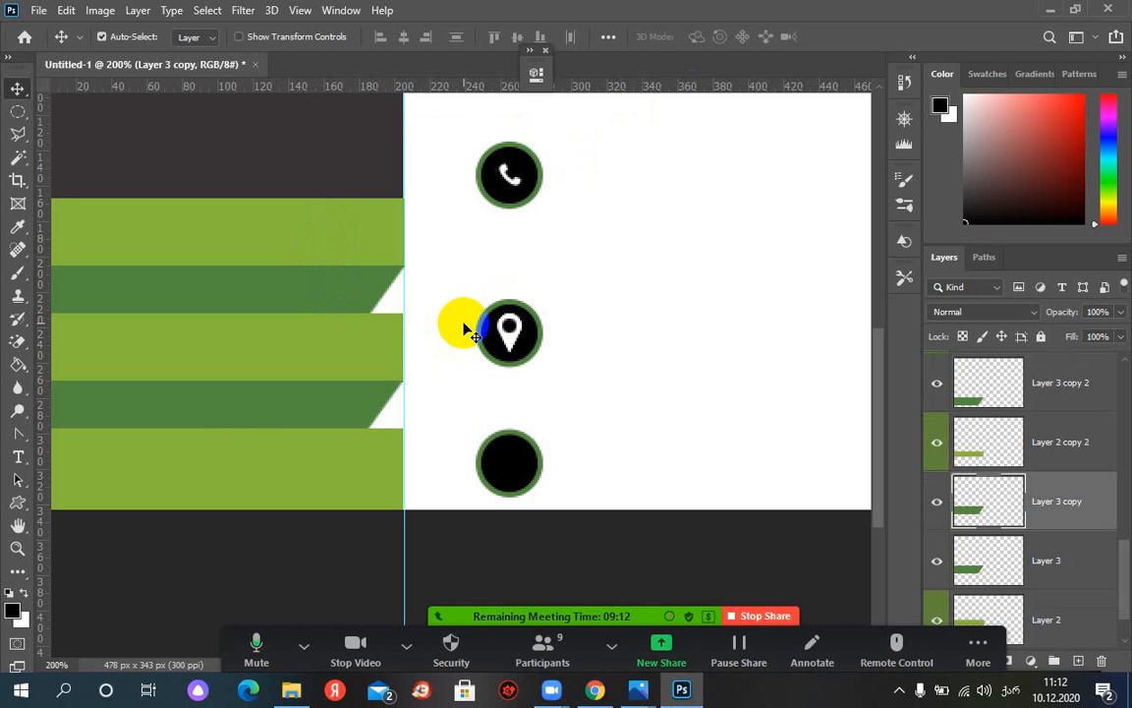
{"action": "key", "text": "ctrl+minus"}
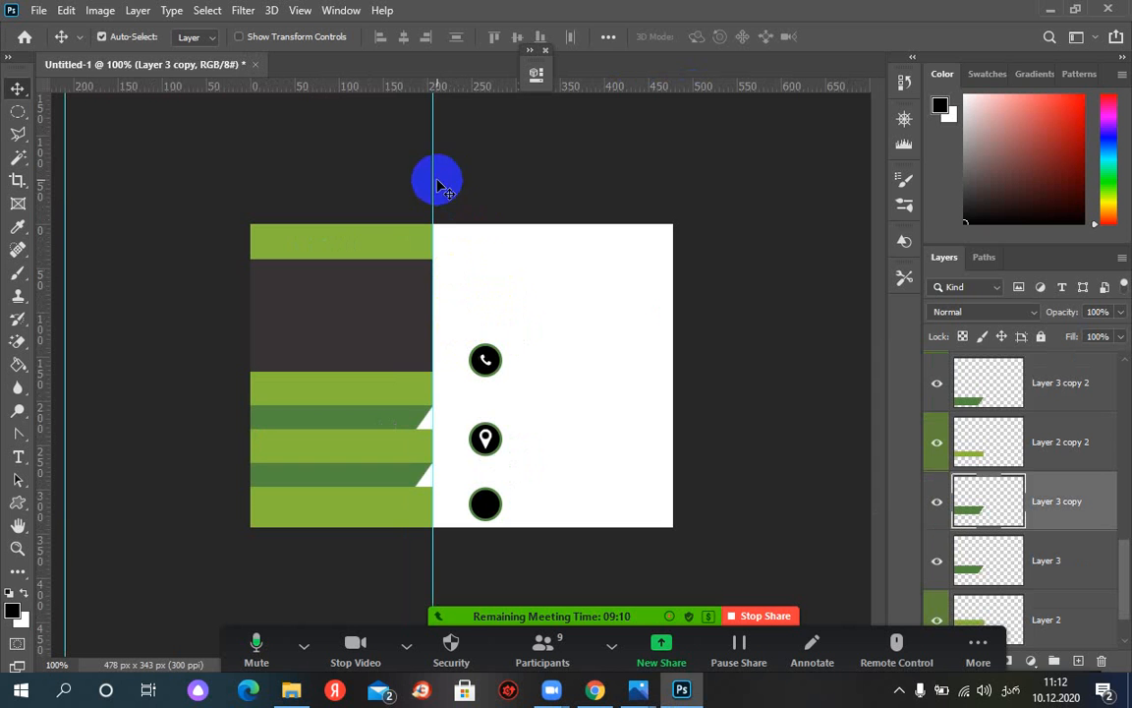
Drag the vertical guide left off the card to the far edge of the canvas
{"action": "left_click_drag", "start_coordinate": [437, 187], "coordinate": [71, 207]}
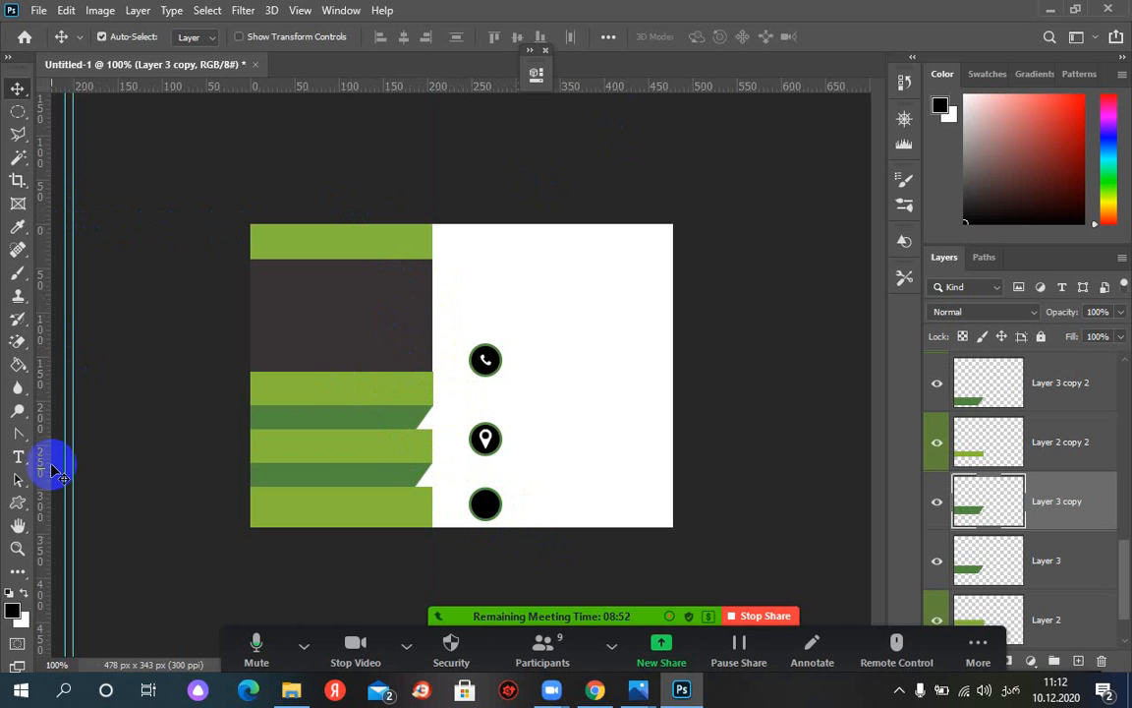
{"action": "left_click", "coordinate": [18, 502]}
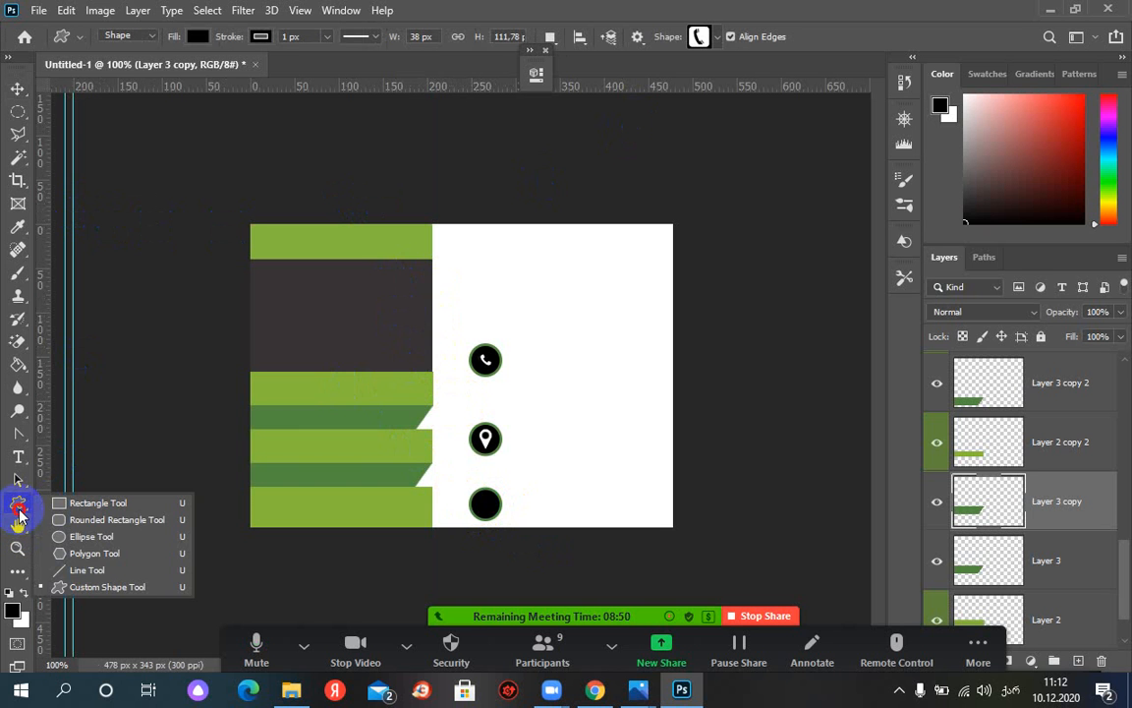
Pick the World Wide Web globe from the custom shape library
{"action": "left_click", "coordinate": [88, 583]}
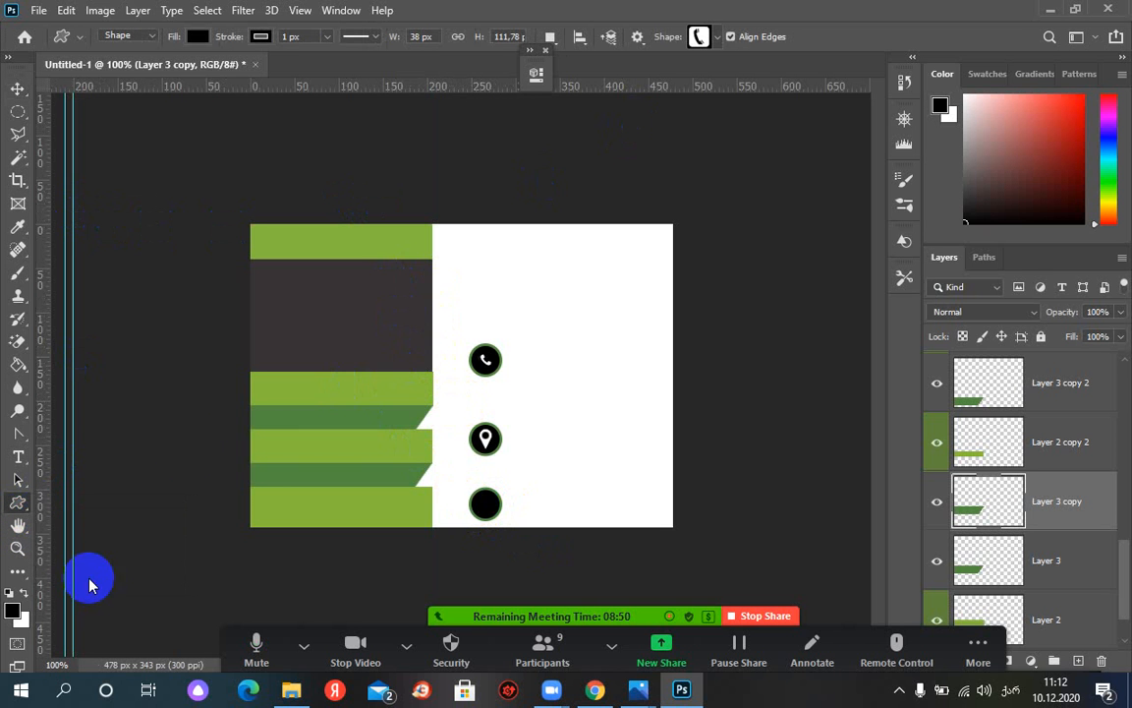
{"action": "left_click", "coordinate": [717, 39]}
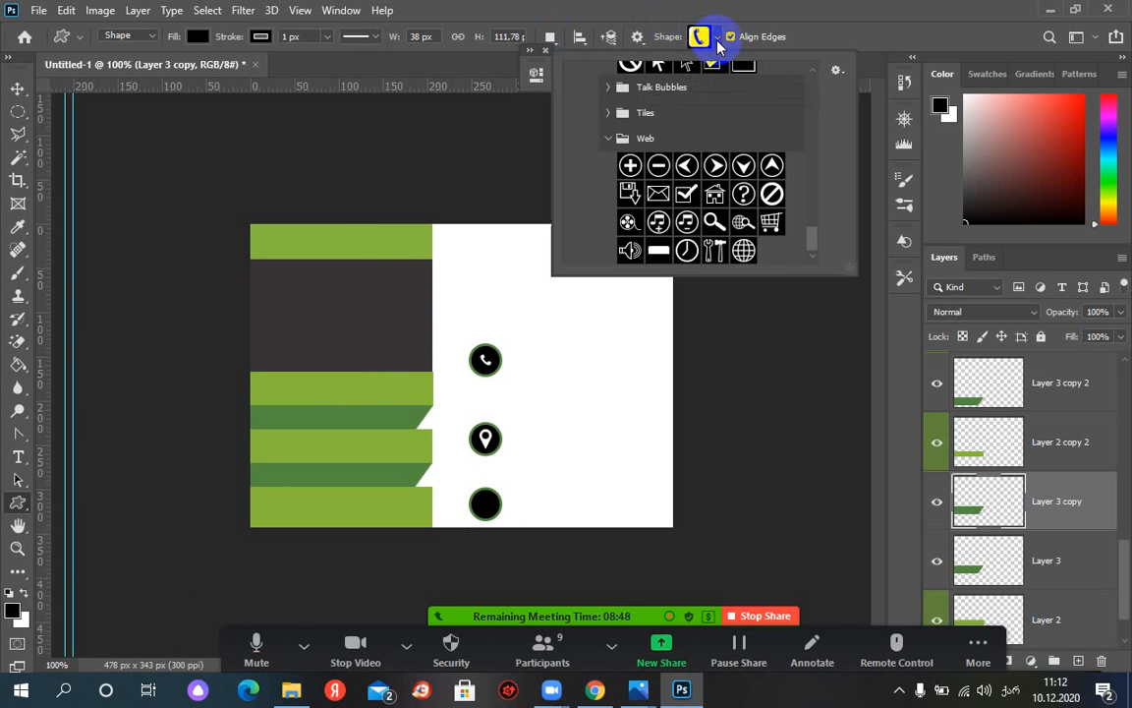
{"action": "left_click", "coordinate": [744, 251]}
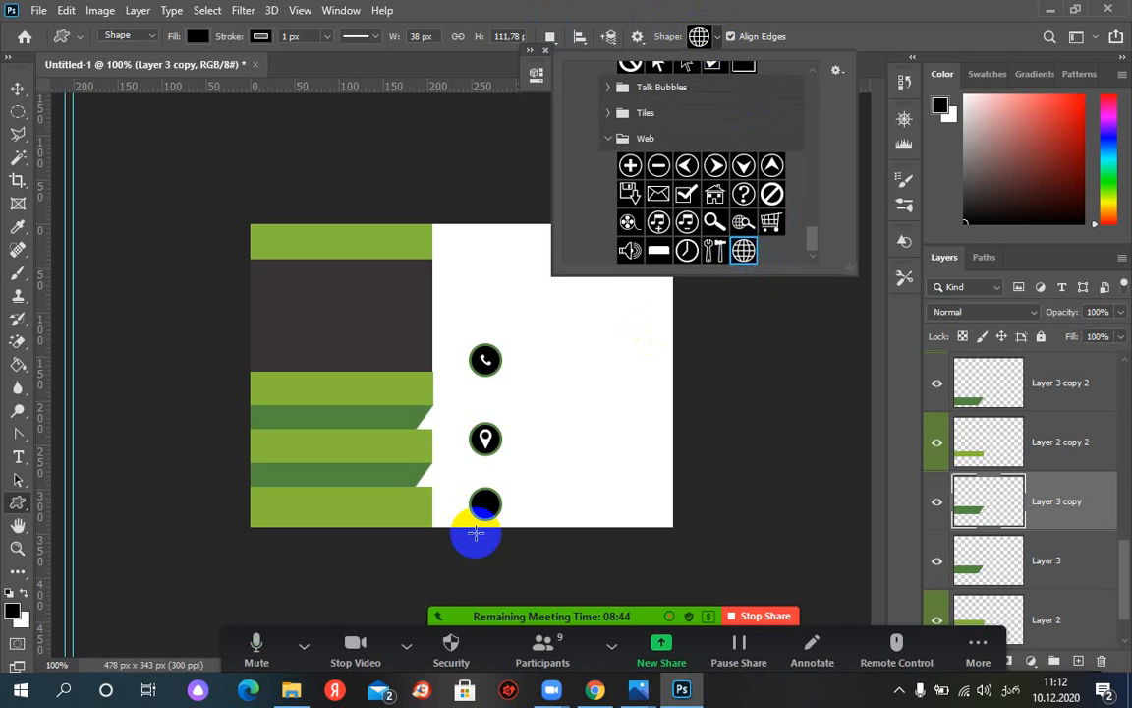
{"action": "key", "text": "Escape"}
Zoom to 200%, draw the globe over the bottom black circle, and select its path
{"action": "key", "text": "ctrl+plus"}
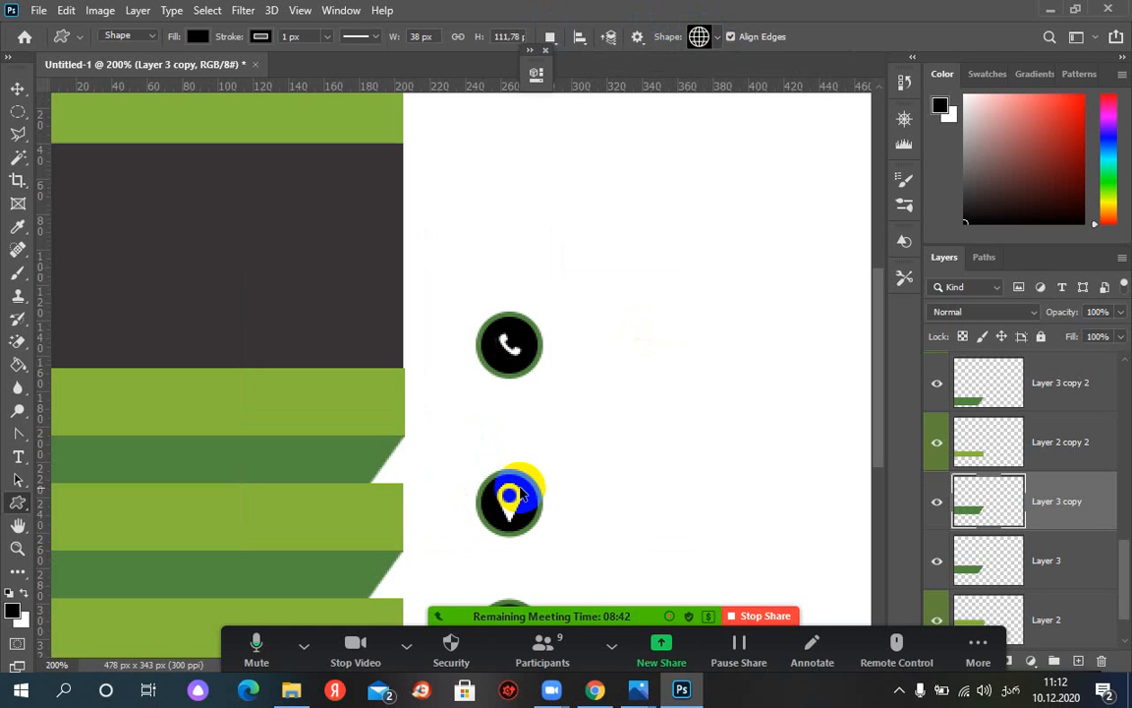
{"action": "scroll", "coordinate": [594, 460], "scroll_direction": "down", "scroll_amount": 5}
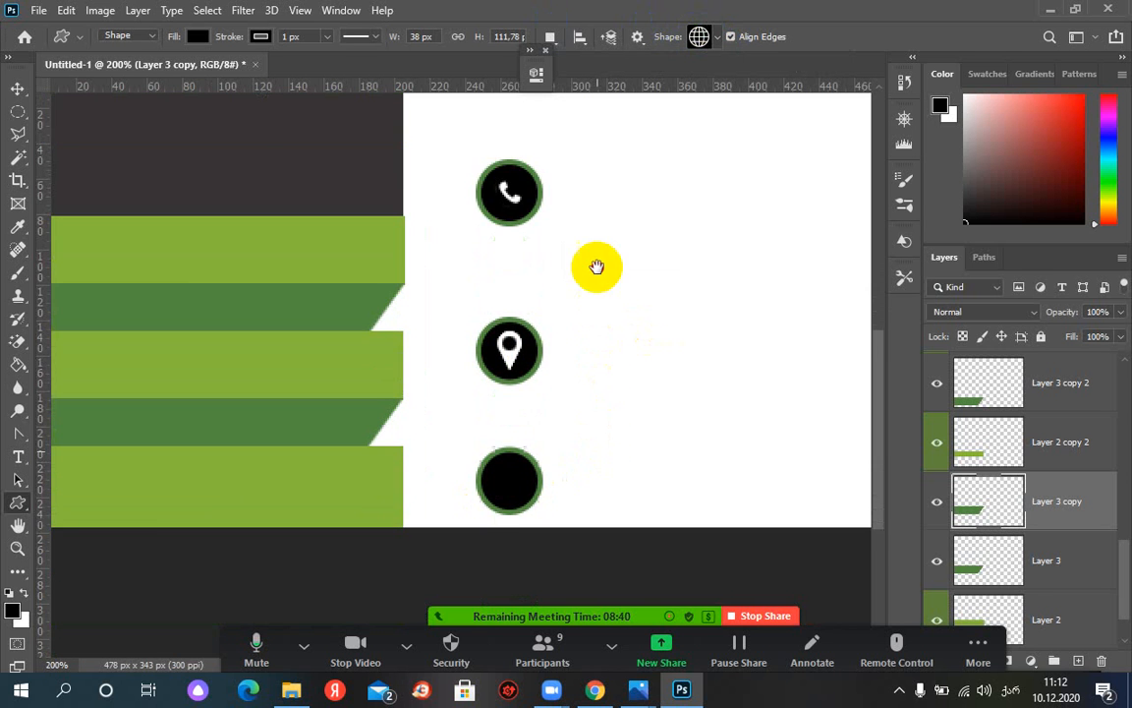
{"action": "left_click", "coordinate": [510, 406]}
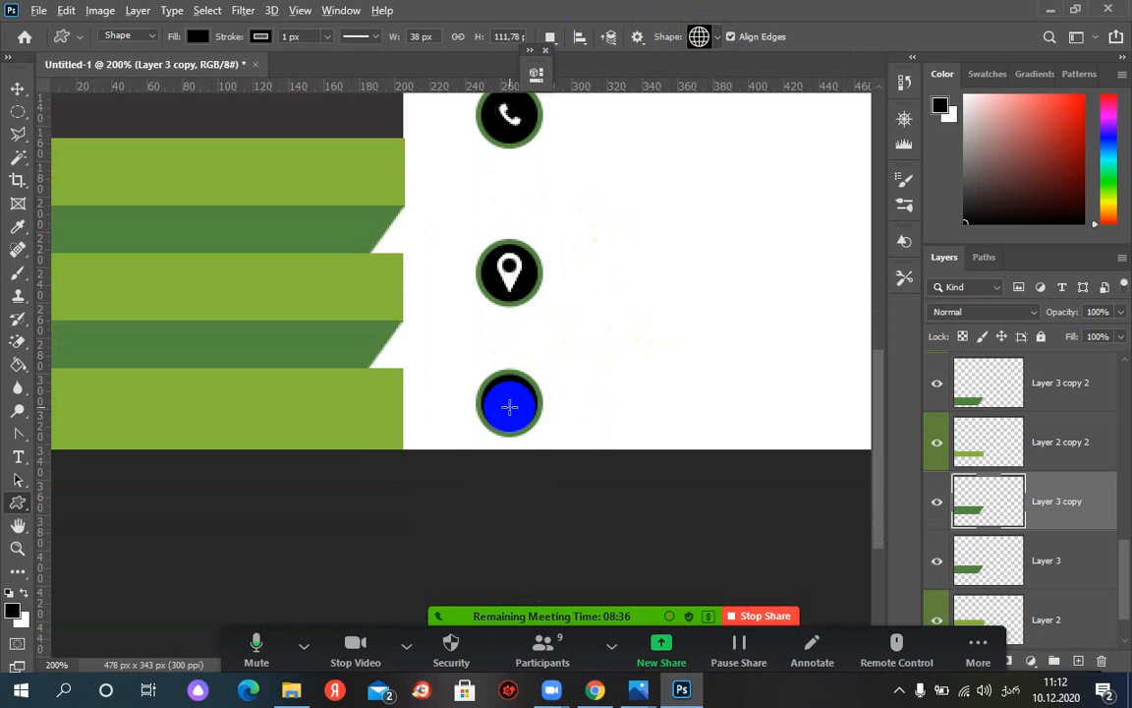
{"action": "left_click", "coordinate": [509, 406]}
{"action": "left_click_drag", "start_coordinate": [510, 406], "coordinate": [493, 391]}
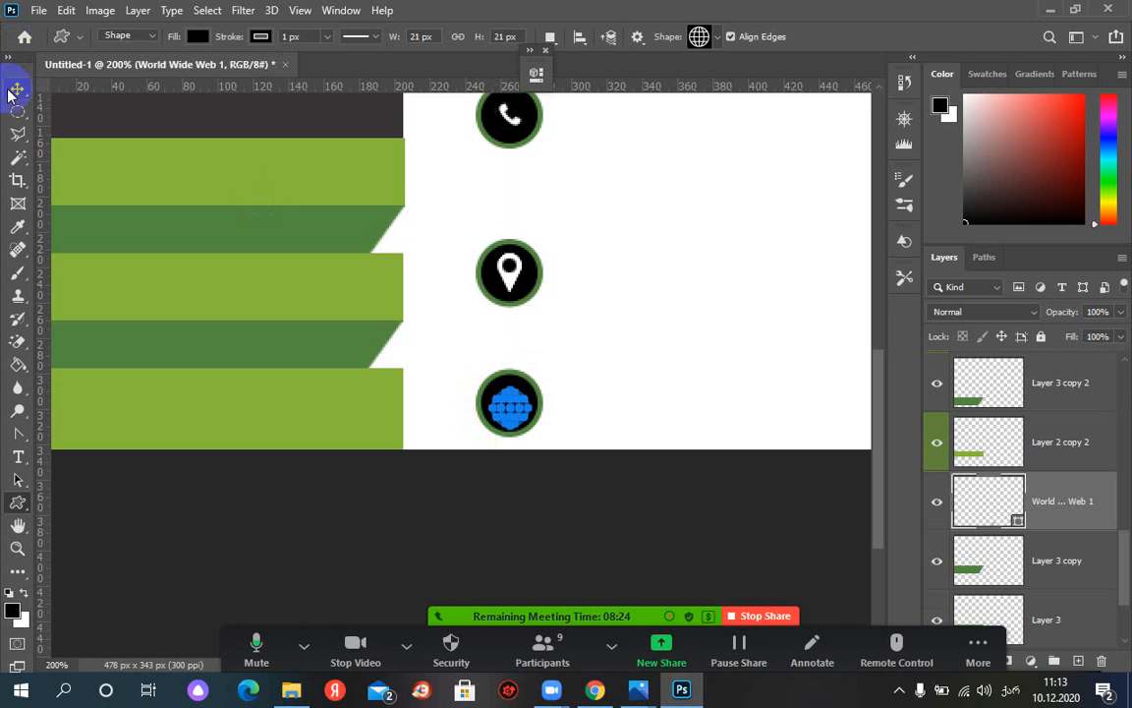
{"action": "left_click", "coordinate": [17, 478]}
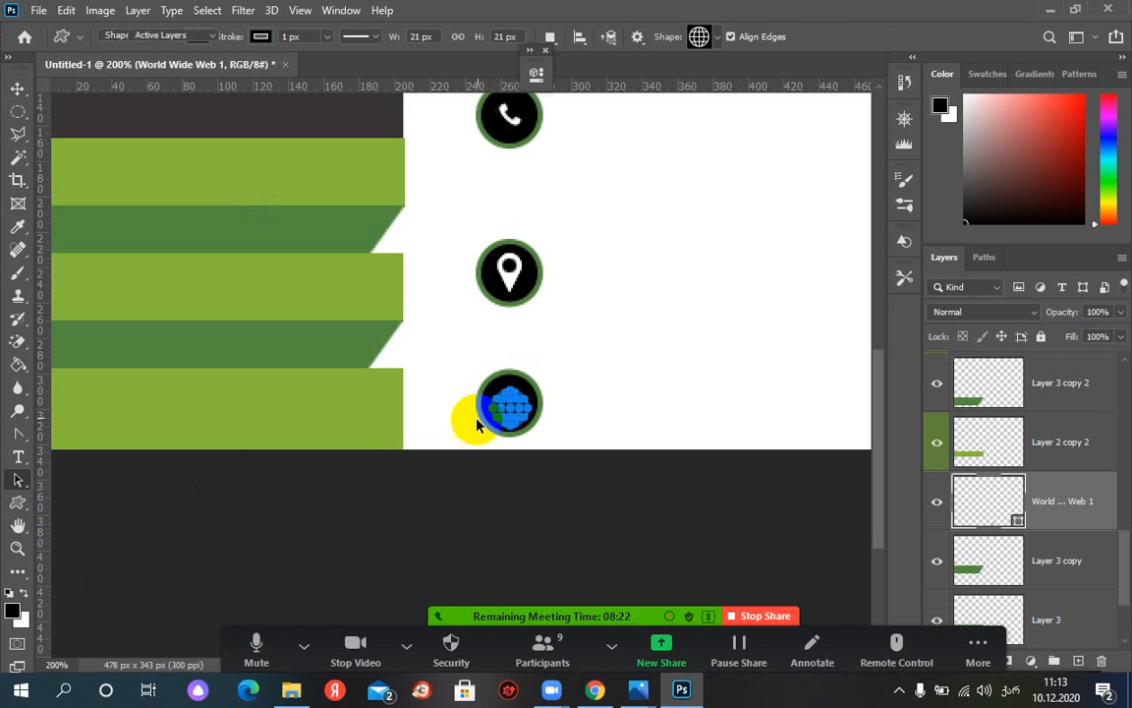
{"action": "left_click", "coordinate": [509, 414]}
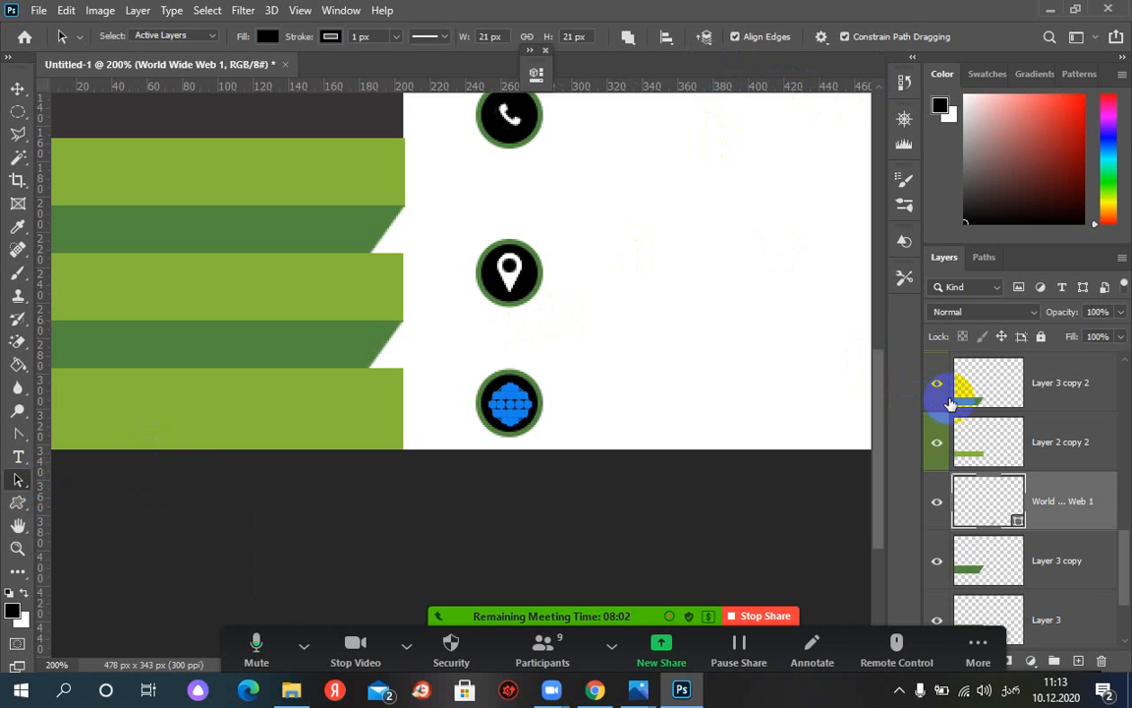
Fill the globe shape with white
{"action": "left_click", "coordinate": [937, 503]}
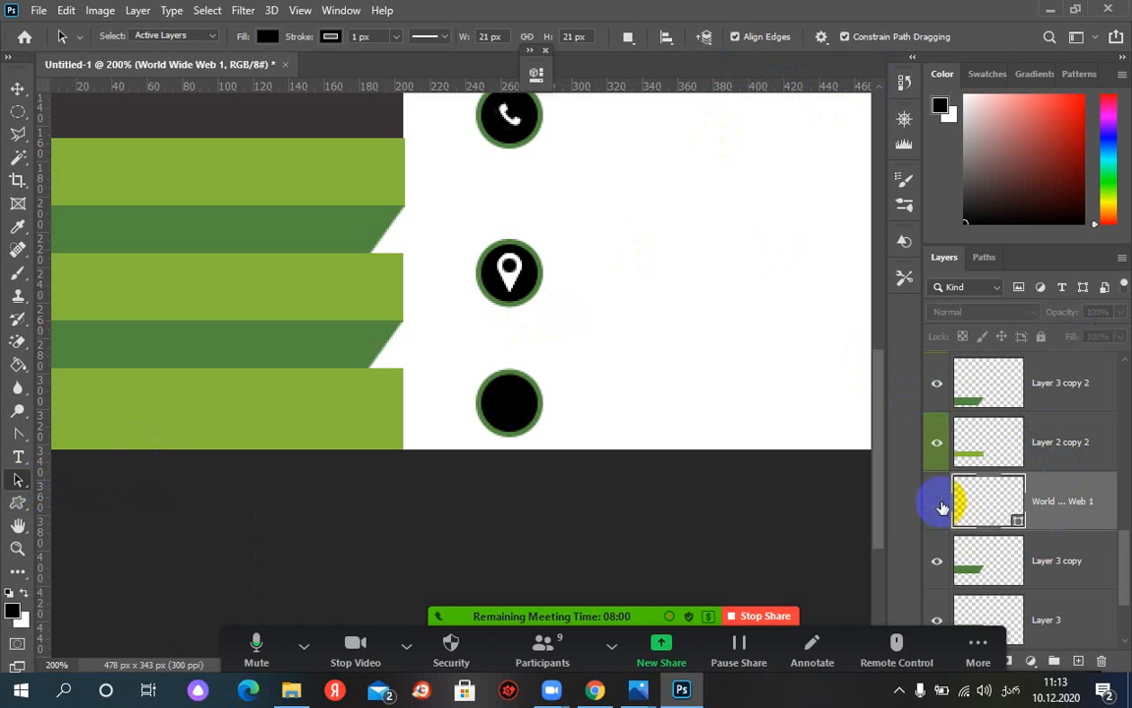
{"action": "left_click", "coordinate": [940, 504]}
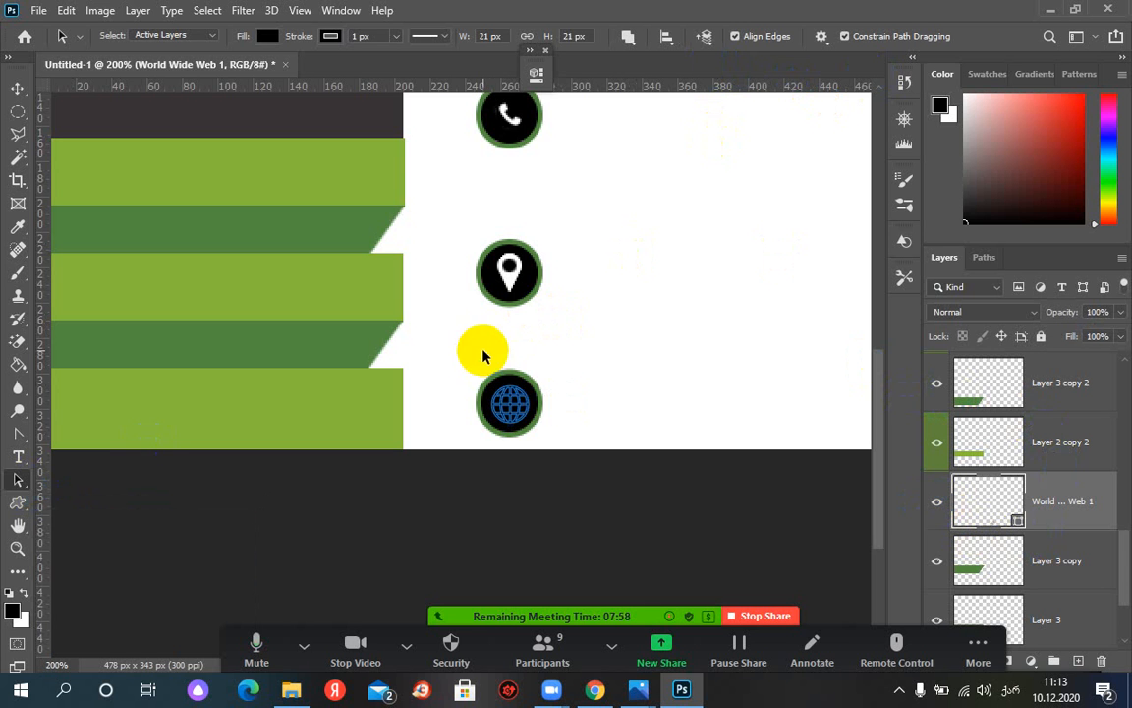
{"action": "left_click", "coordinate": [502, 407]}
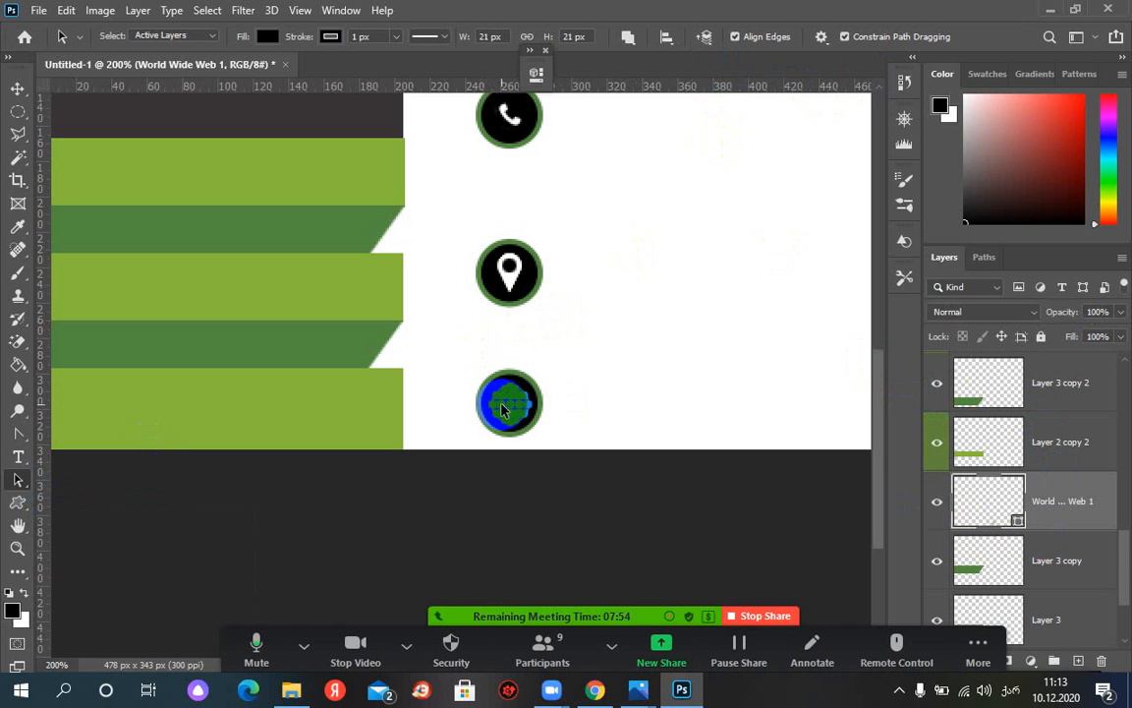
{"action": "left_click", "coordinate": [268, 36]}
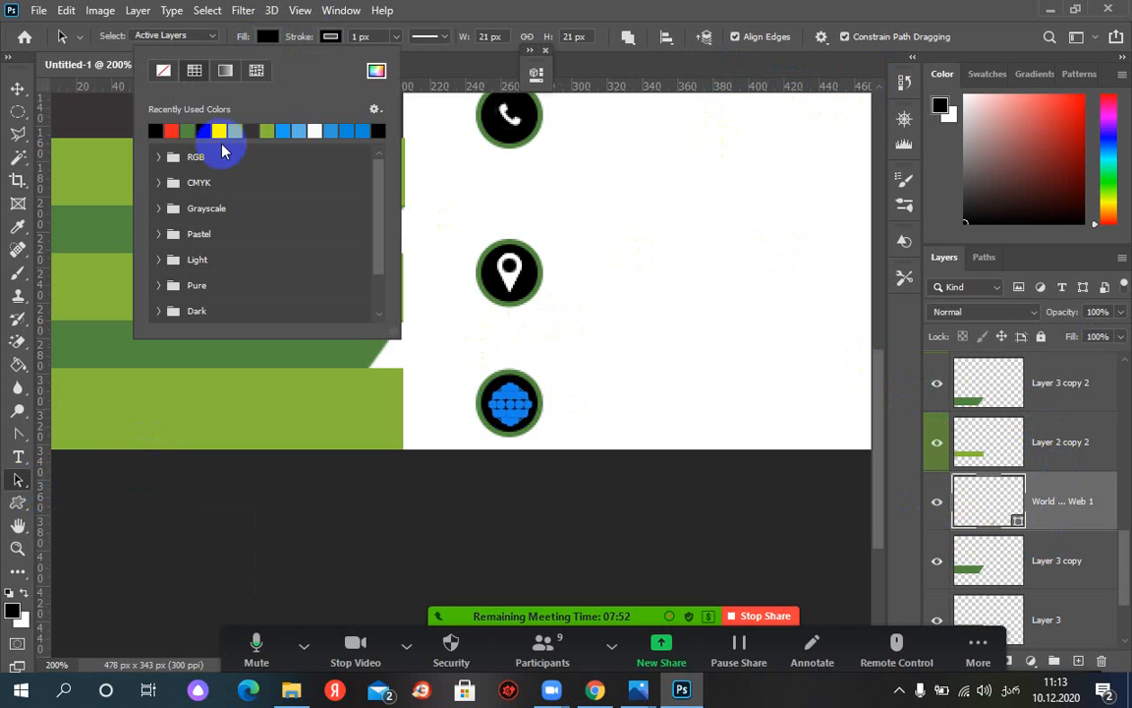
{"action": "left_click", "coordinate": [225, 128]}
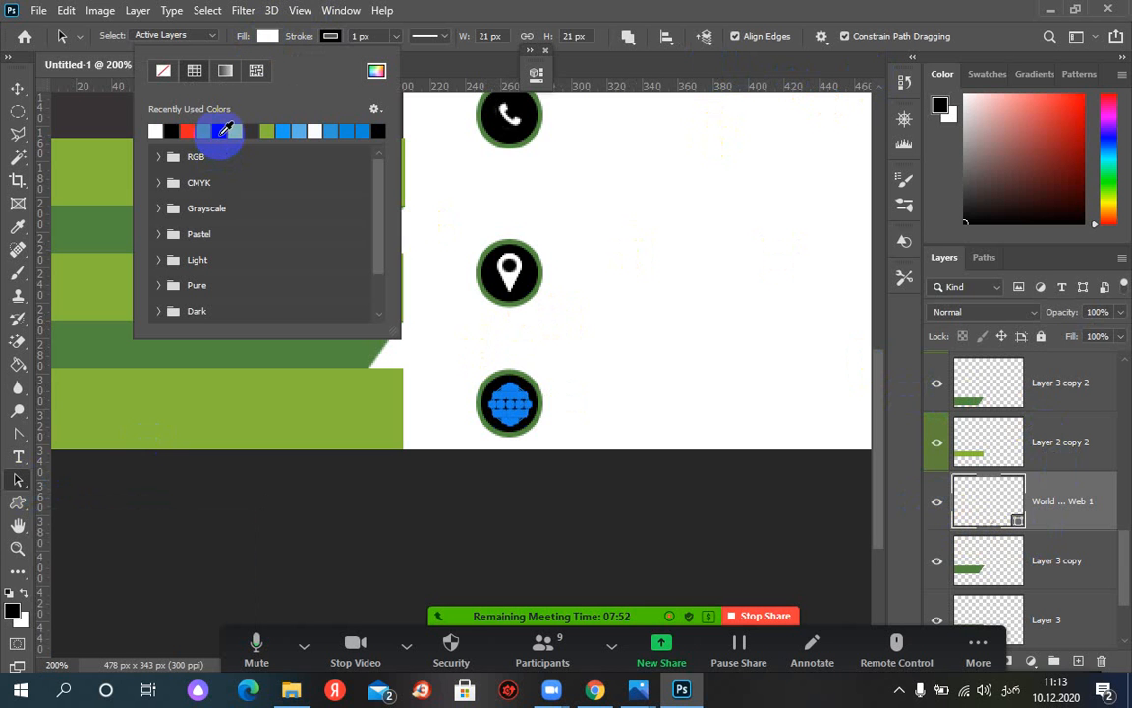
{"action": "left_click", "coordinate": [529, 16]}
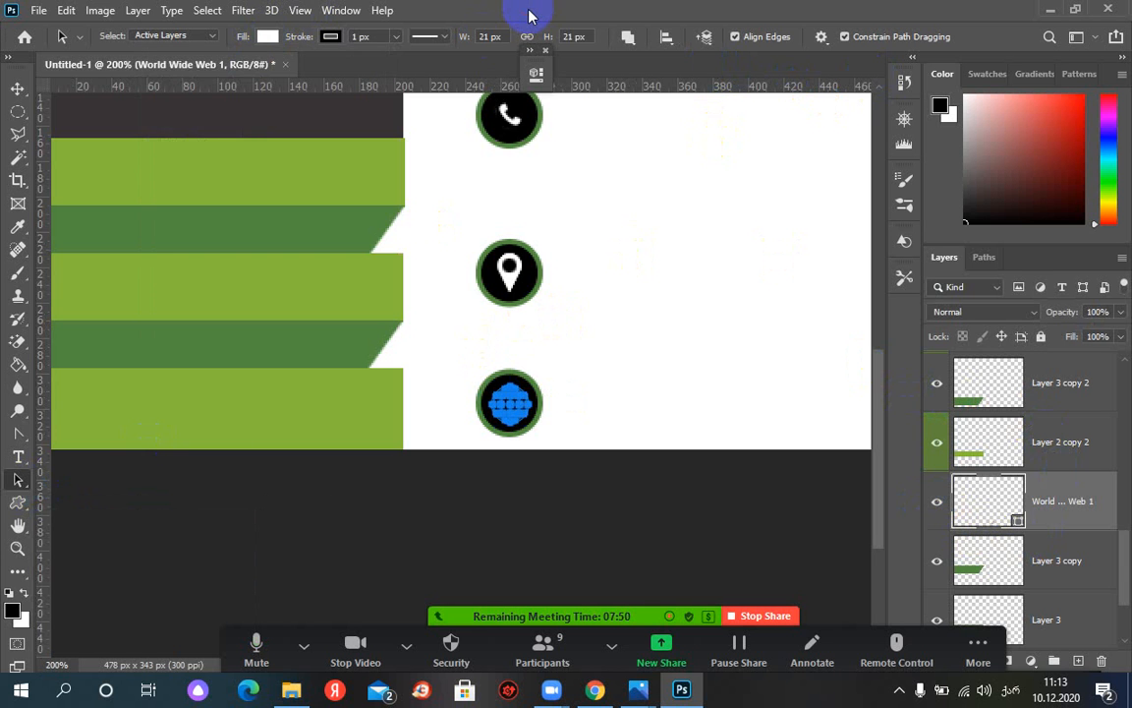
{"action": "left_click", "coordinate": [564, 340]}
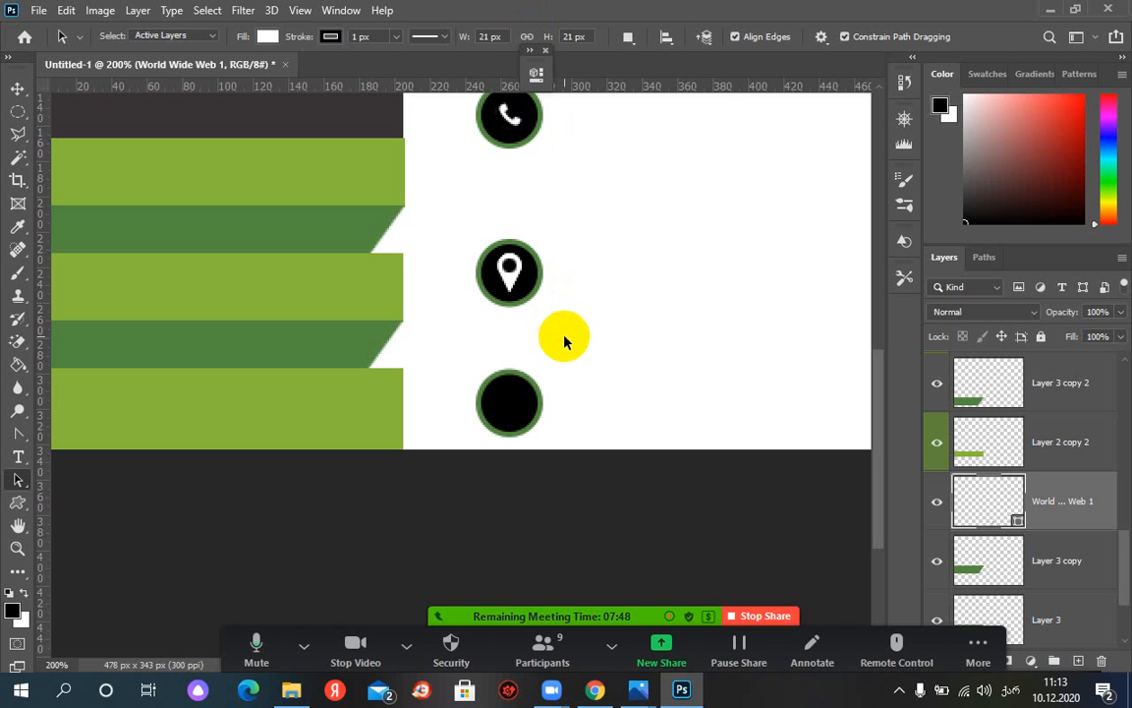
Give the globe shape a white outline
{"action": "left_click", "coordinate": [511, 407]}
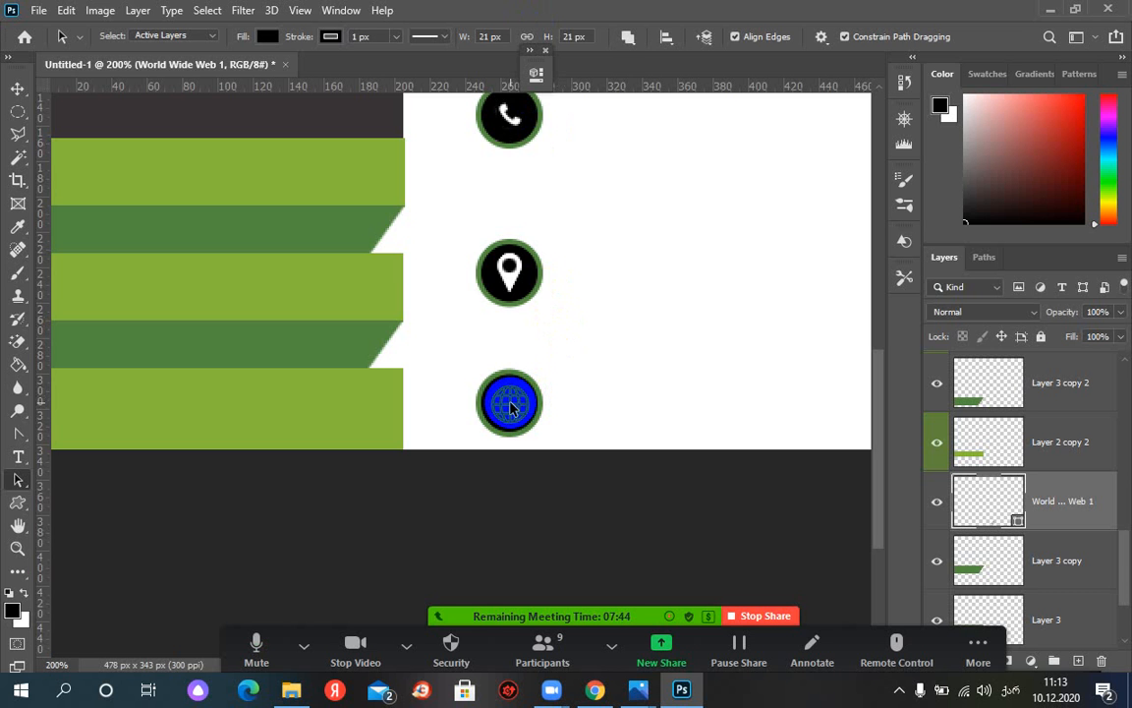
{"action": "left_click", "coordinate": [330, 36]}
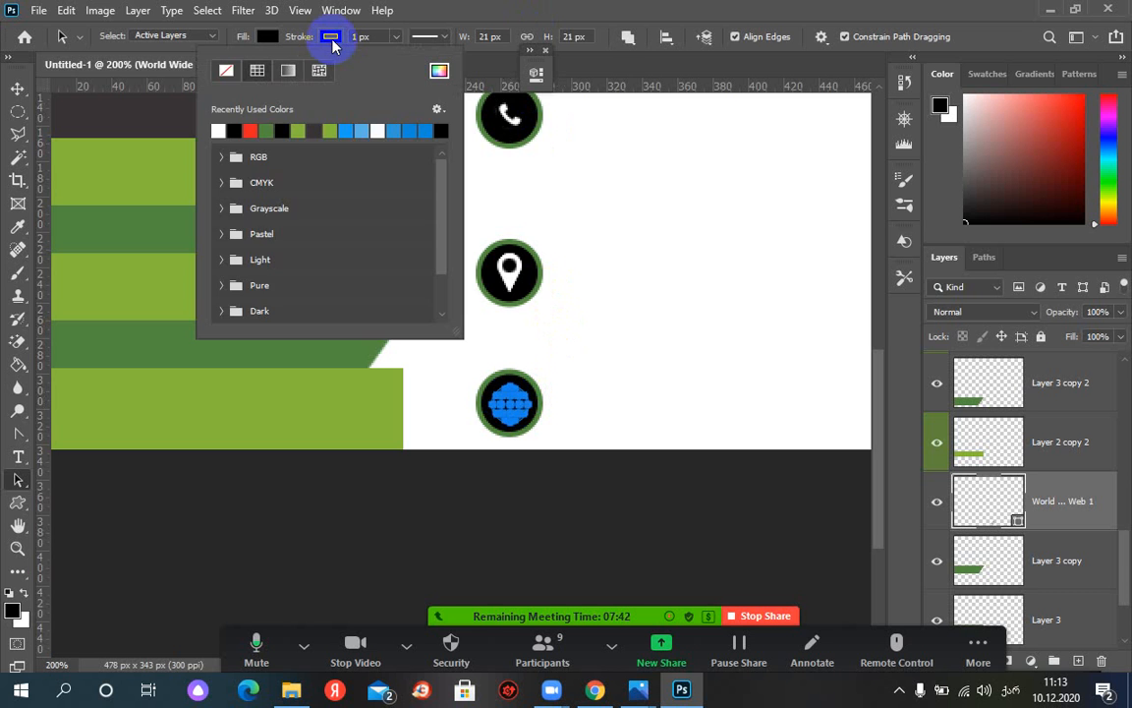
{"action": "left_click", "coordinate": [217, 131]}
{"action": "left_click", "coordinate": [670, 18]}
{"action": "left_click", "coordinate": [706, 305]}
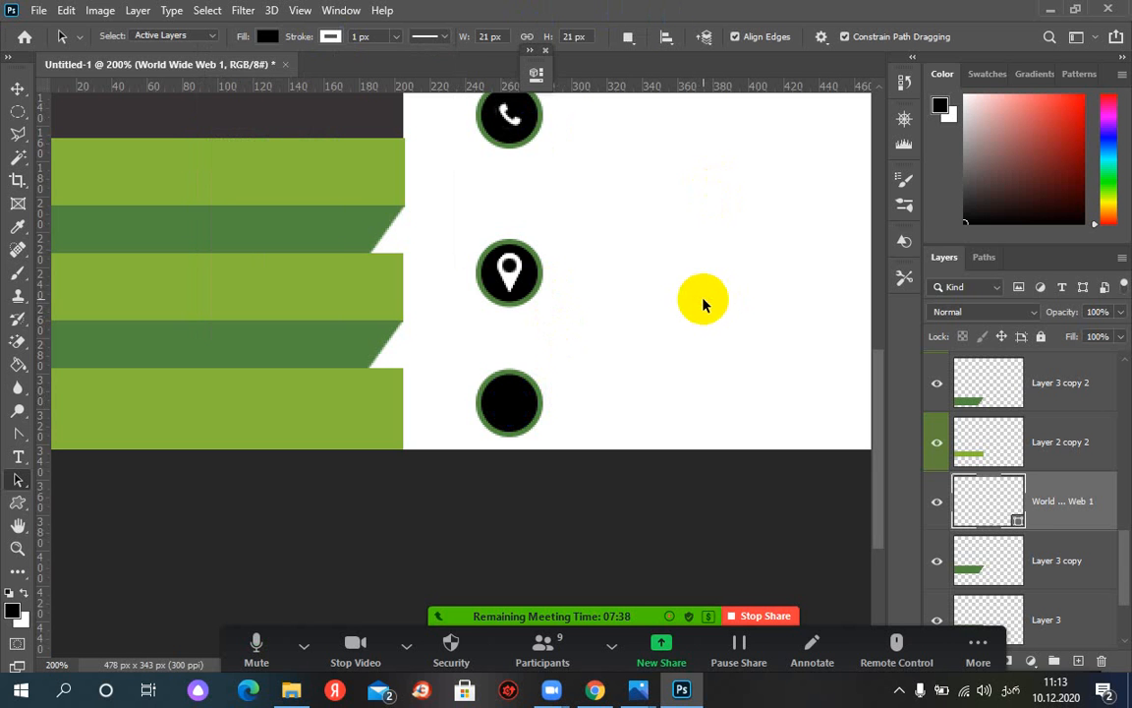
Move the World Wide Web 1 layer higher in the stack, just below Layer 2 copy 6
{"action": "left_click", "coordinate": [935, 503]}
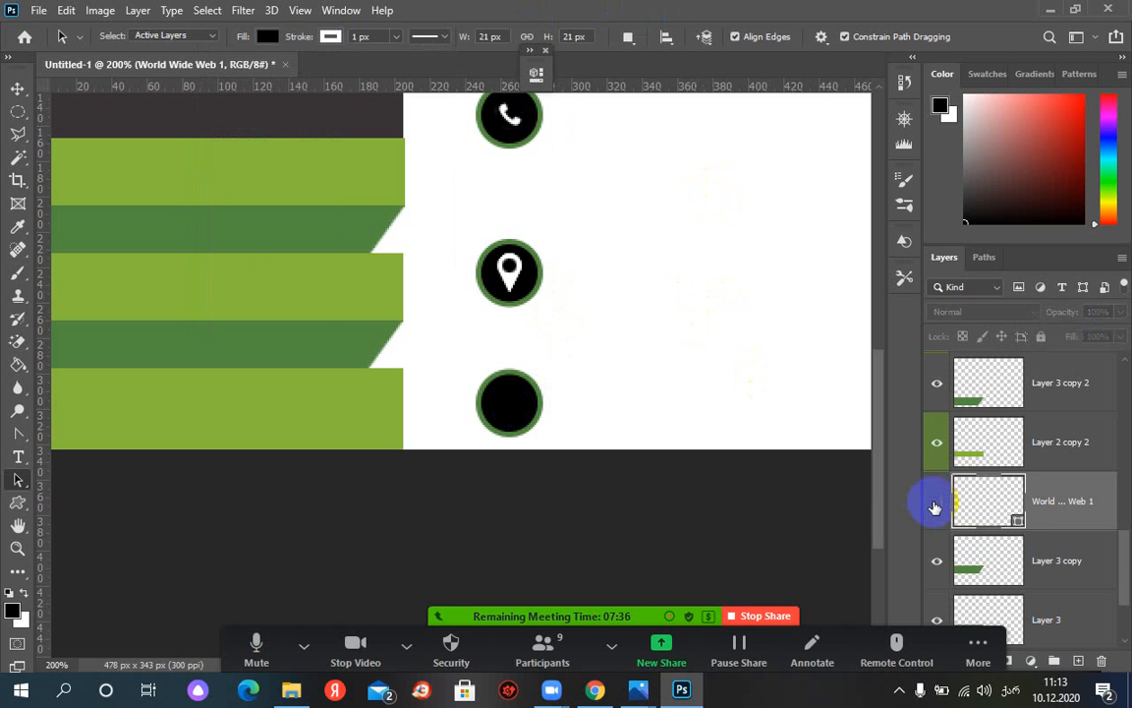
{"action": "left_click", "coordinate": [935, 503]}
{"action": "left_click", "coordinate": [936, 503]}
{"action": "left_click", "coordinate": [936, 504]}
{"action": "left_click", "coordinate": [757, 425]}
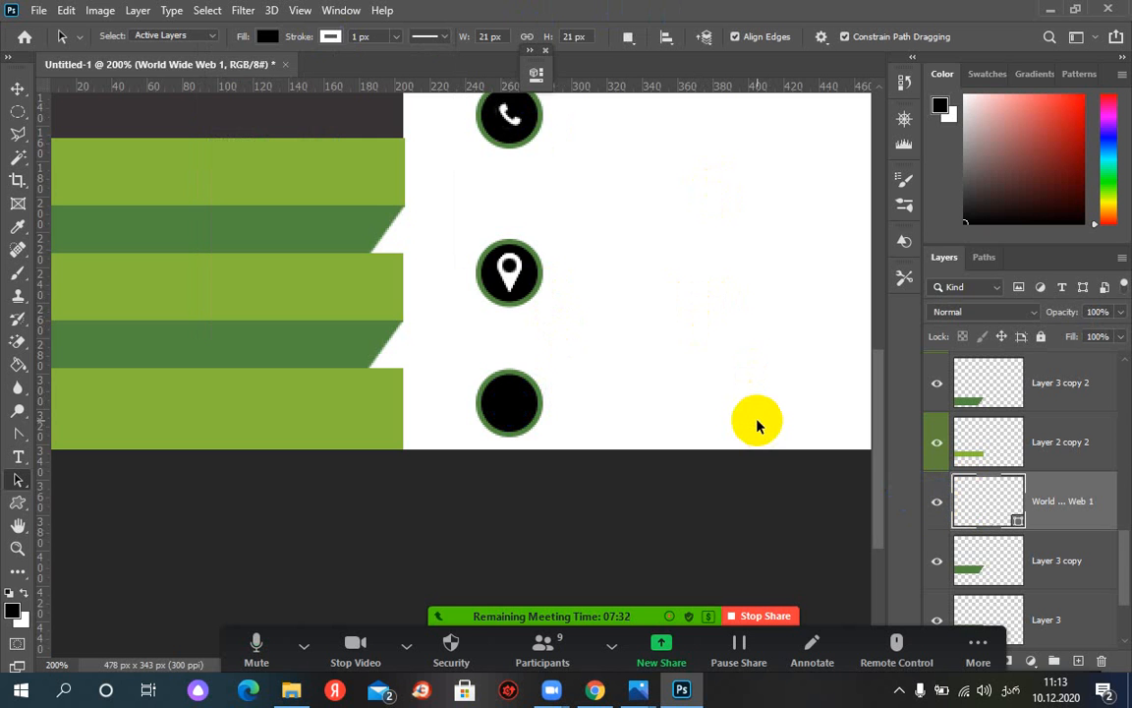
{"action": "mouse_move", "coordinate": [1053, 507]}
{"action": "left_mouse_down"}
{"action": "mouse_move", "coordinate": [1031, 380]}
{"action": "mouse_move", "coordinate": [1049, 429]}
{"action": "mouse_move", "coordinate": [1019, 452]}
{"action": "mouse_move", "coordinate": [1061, 597]}
{"action": "mouse_move", "coordinate": [1031, 379]}
{"action": "mouse_move", "coordinate": [1071, 503]}
{"action": "left_mouse_up"}
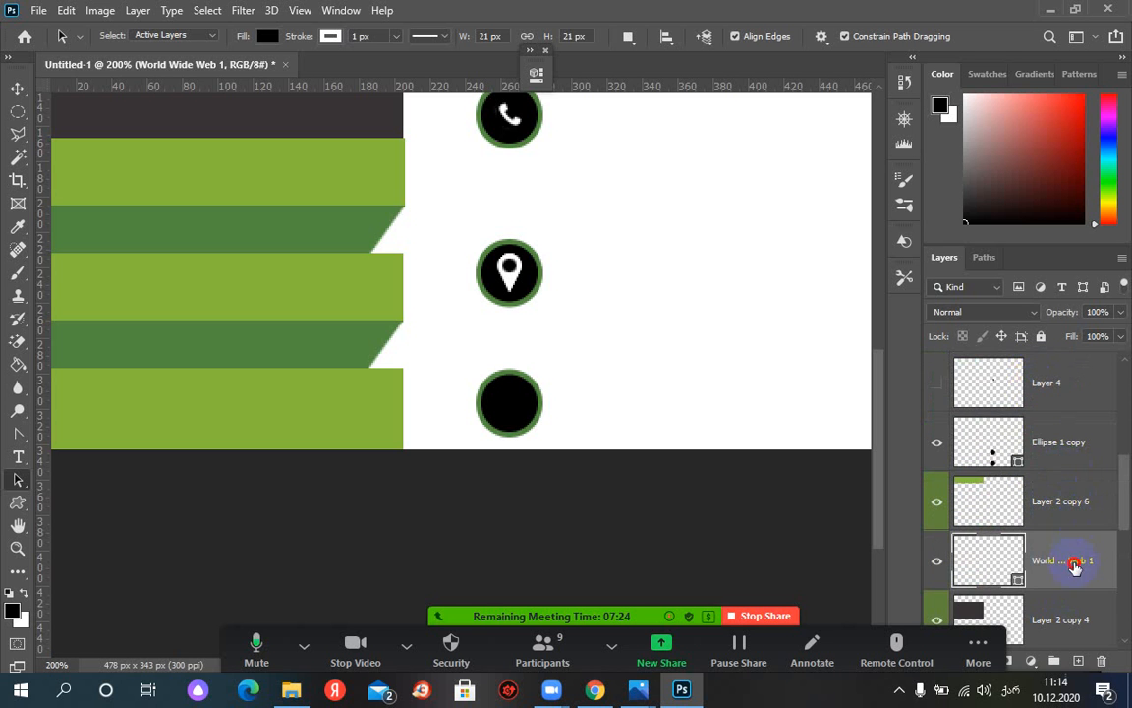
Drag World Wide Web 1 above Layer 2 copy 5 to the top, then select the globe path
{"action": "left_click_drag", "start_coordinate": [1079, 562], "coordinate": [1037, 366]}
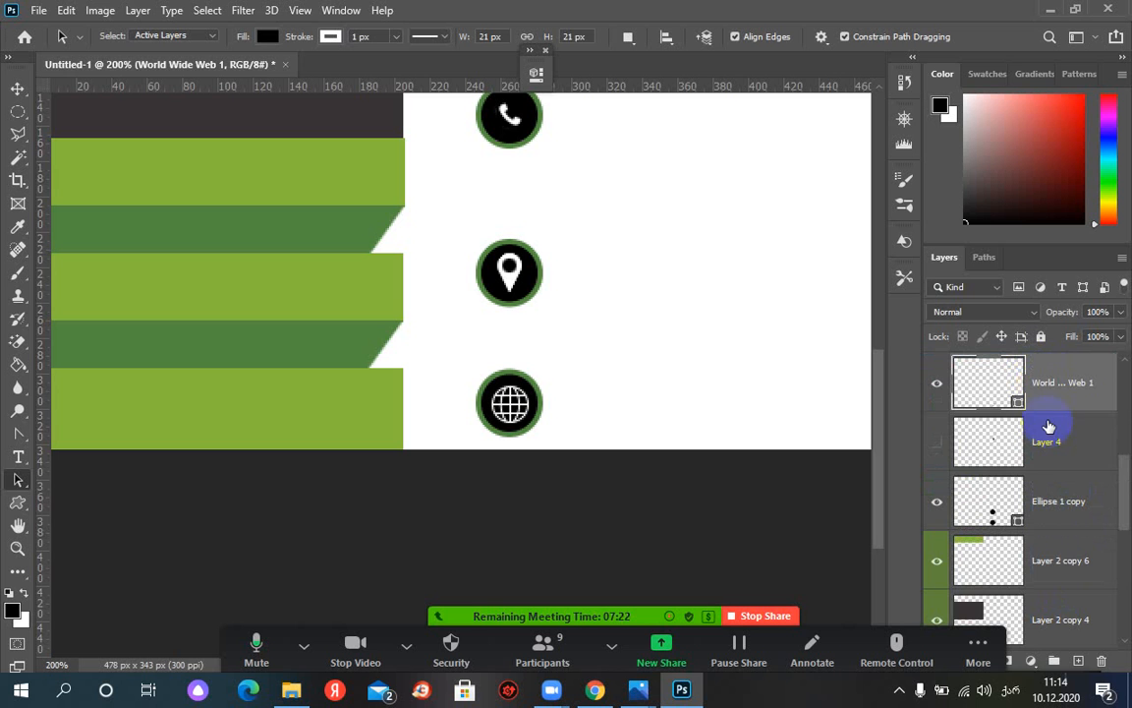
{"action": "scroll", "coordinate": [1109, 497], "scroll_direction": "up", "scroll_amount": 3}
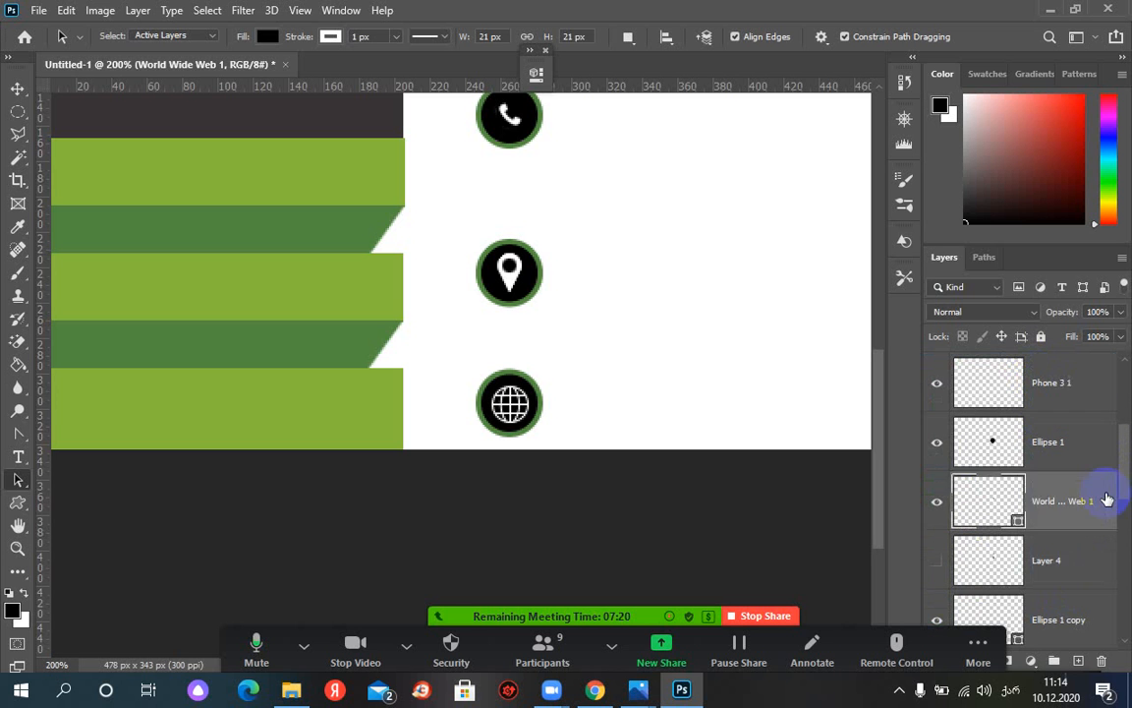
{"action": "left_click_drag", "start_coordinate": [1074, 556], "coordinate": [1036, 379]}
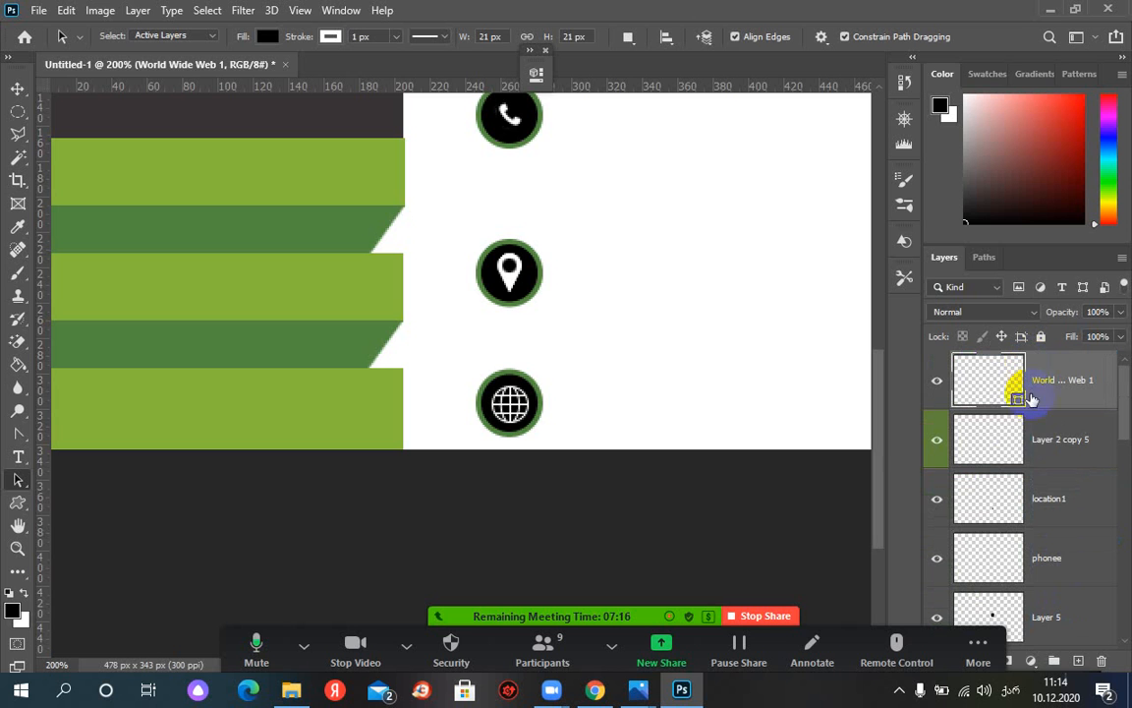
{"action": "left_click", "coordinate": [519, 409]}
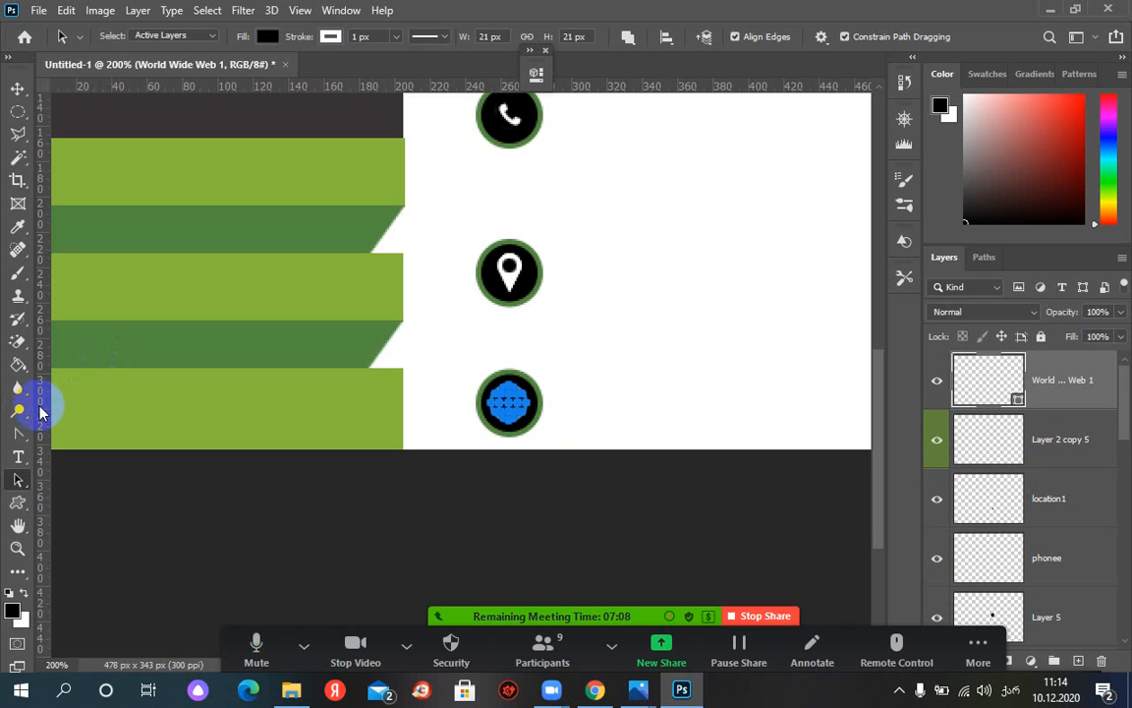
Place a vertical guide through the globe, then zoom out and move the guide to the card's left edge
{"action": "left_click_drag", "start_coordinate": [40, 413], "coordinate": [508, 408]}
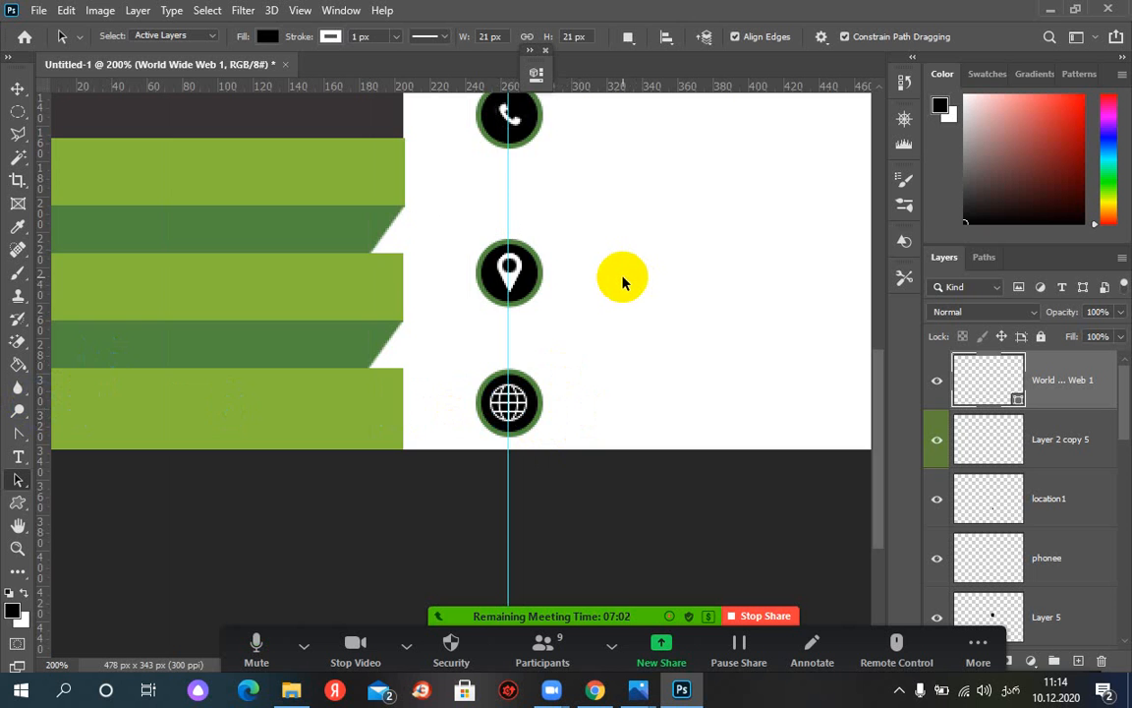
{"action": "key", "text": "ctrl+minus"}
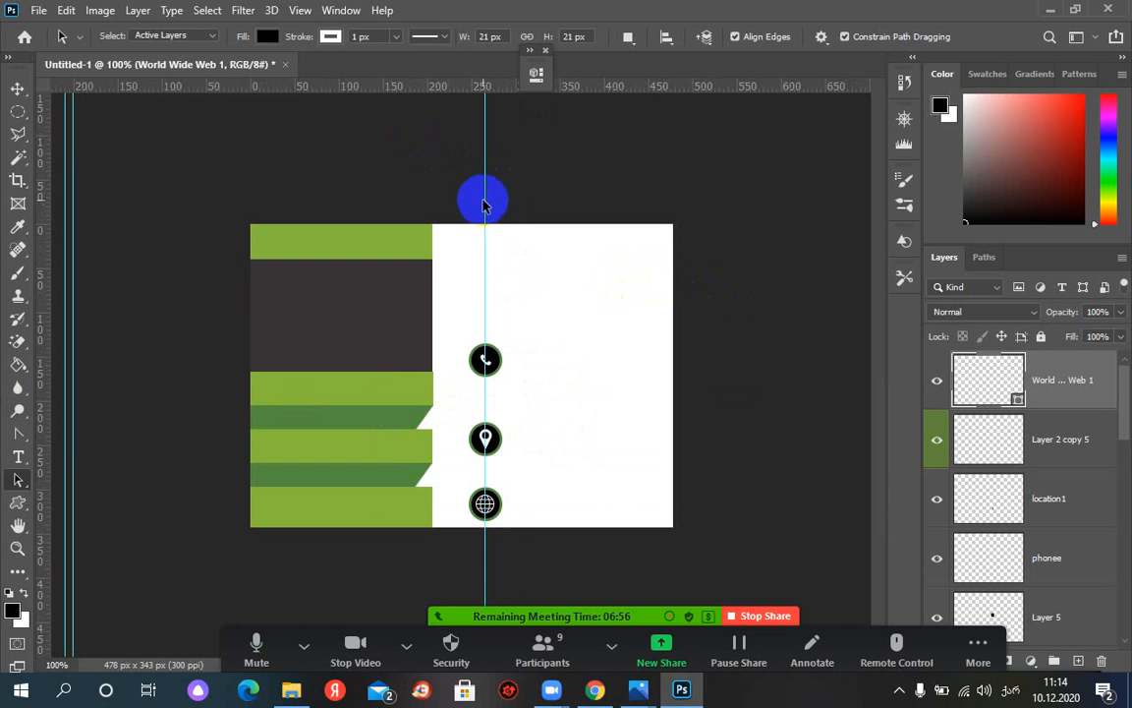
{"action": "left_click", "coordinate": [18, 88]}
{"action": "left_click", "coordinate": [485, 196]}
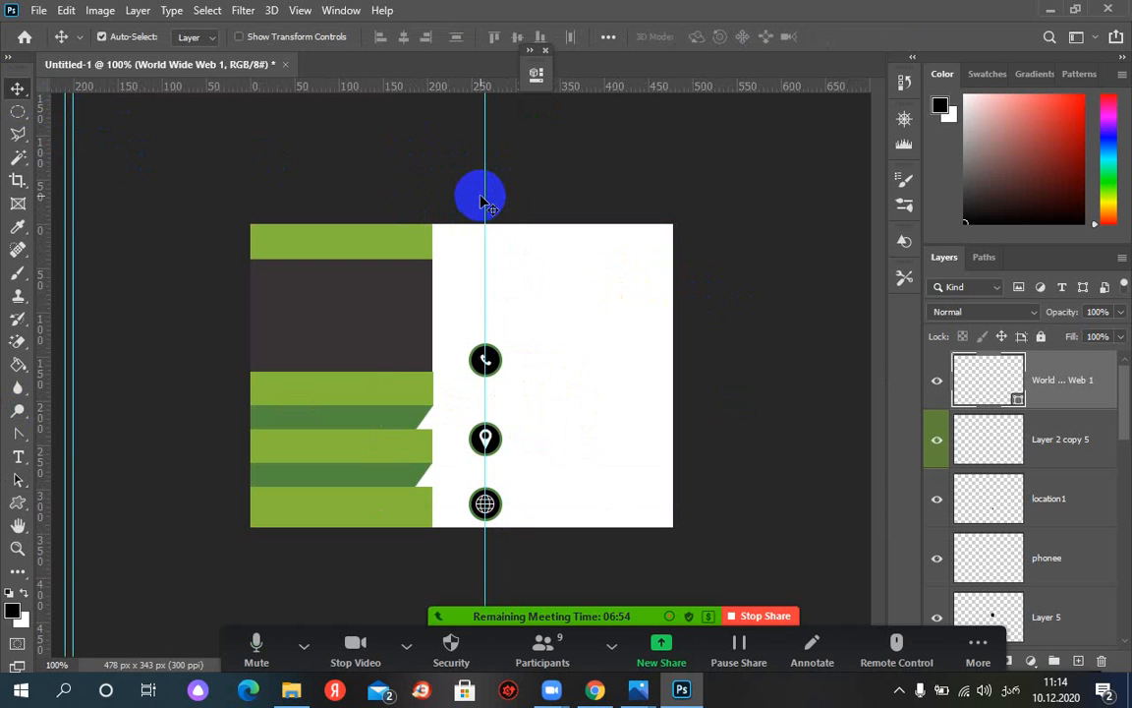
{"action": "left_click_drag", "start_coordinate": [486, 197], "coordinate": [78, 195]}
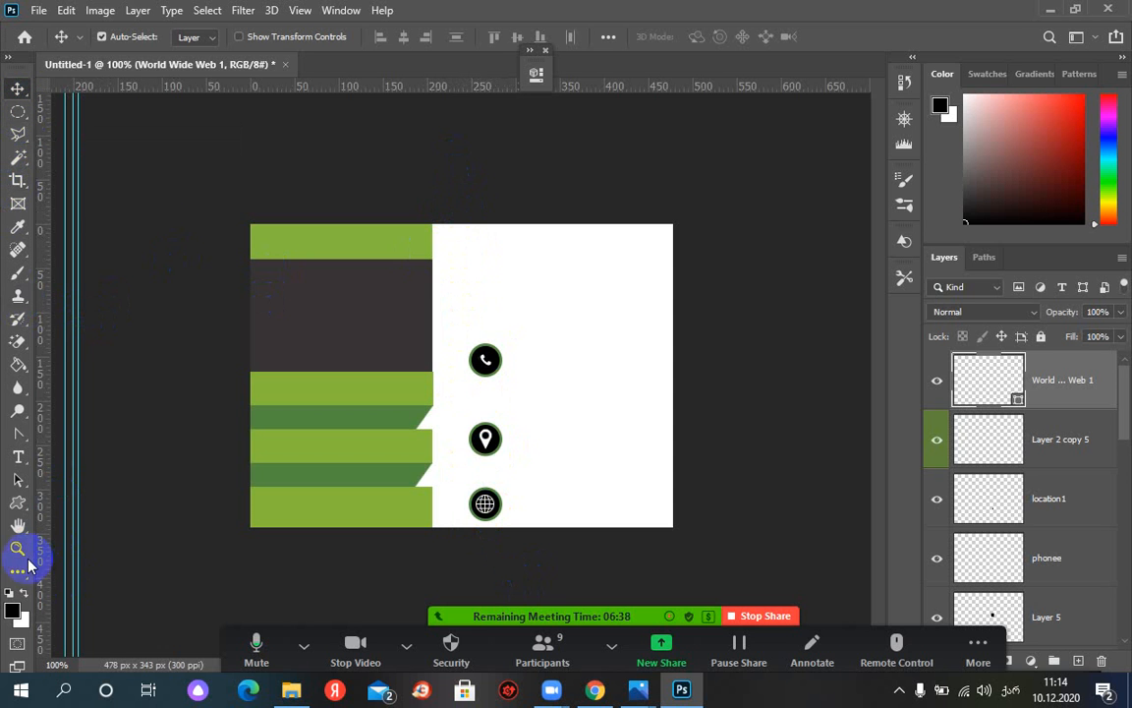
Draw a 1 px, 338 px-tall vertical line from the card's top edge down to the globe icon
{"action": "left_click", "coordinate": [24, 509]}
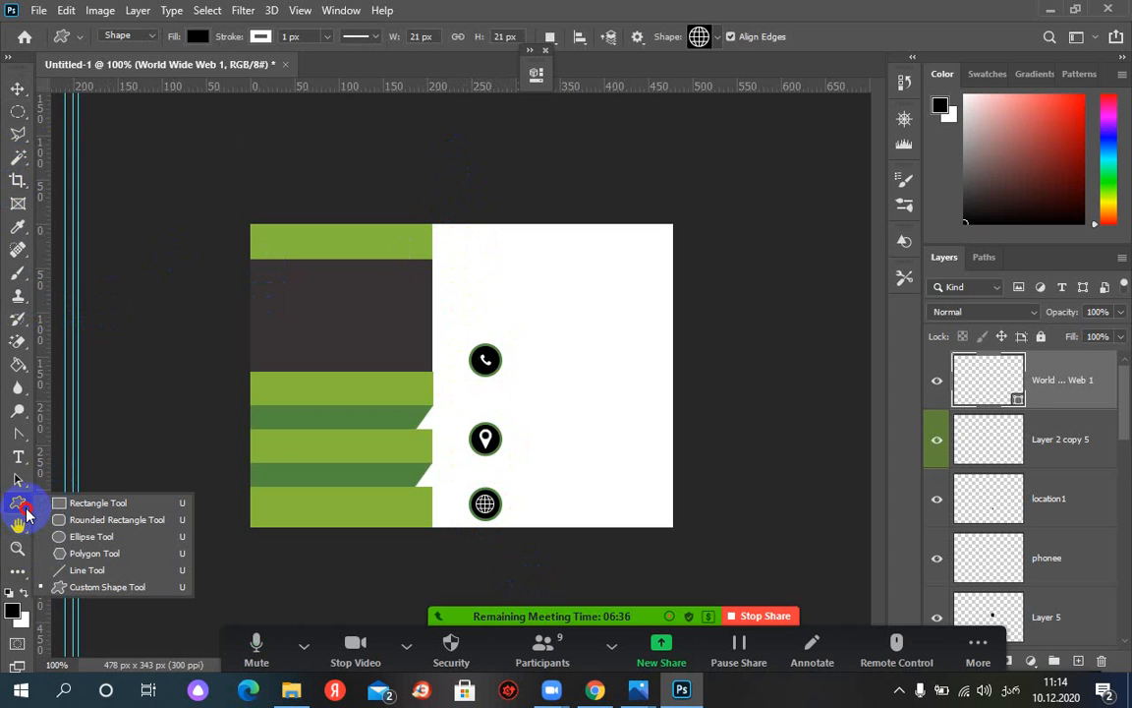
{"action": "left_click", "coordinate": [79, 570]}
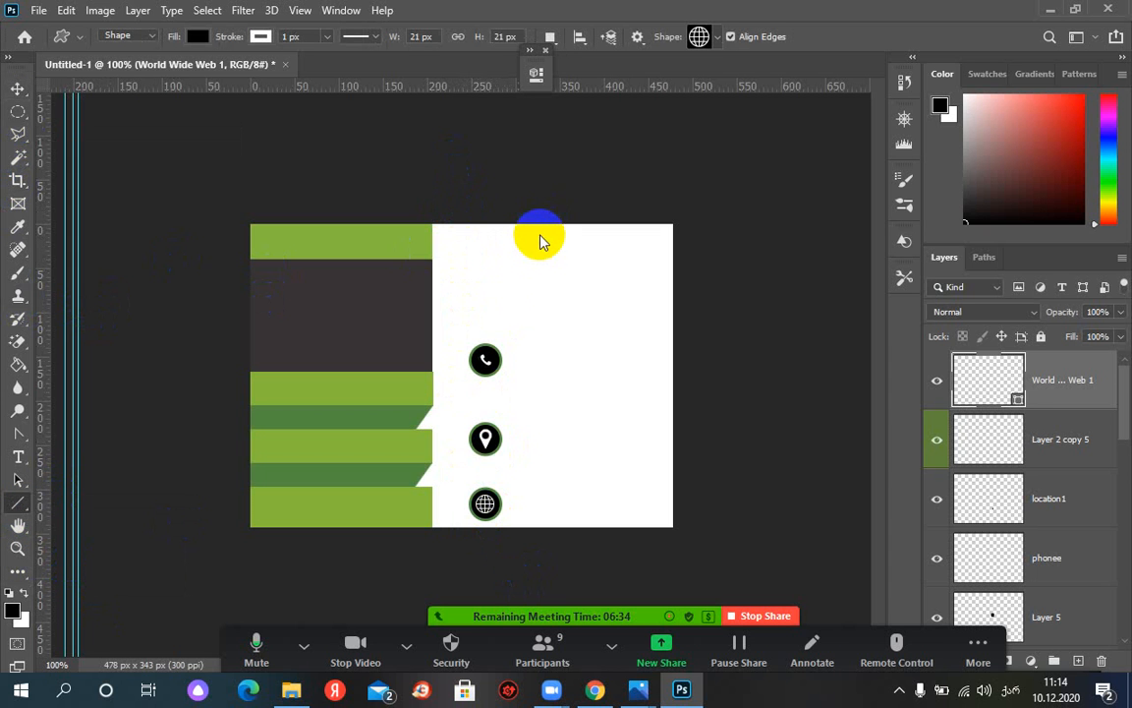
{"action": "left_click_drag", "start_coordinate": [482, 232], "coordinate": [488, 337]}
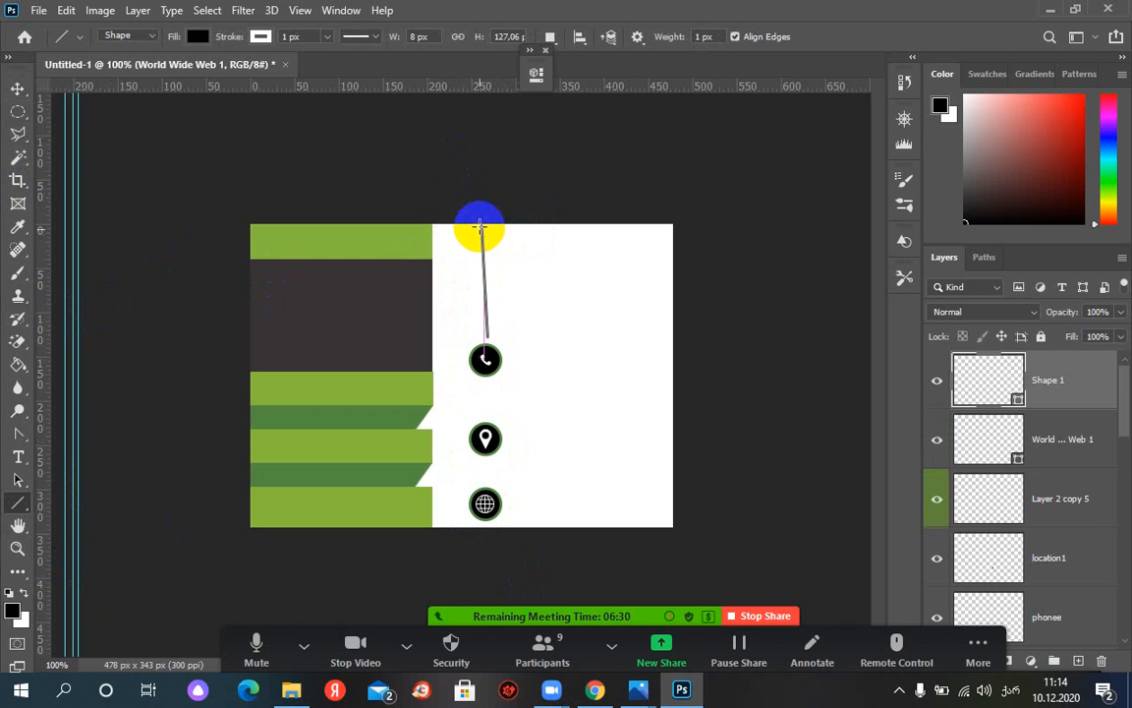
{"action": "key", "text": "ctrl+z"}
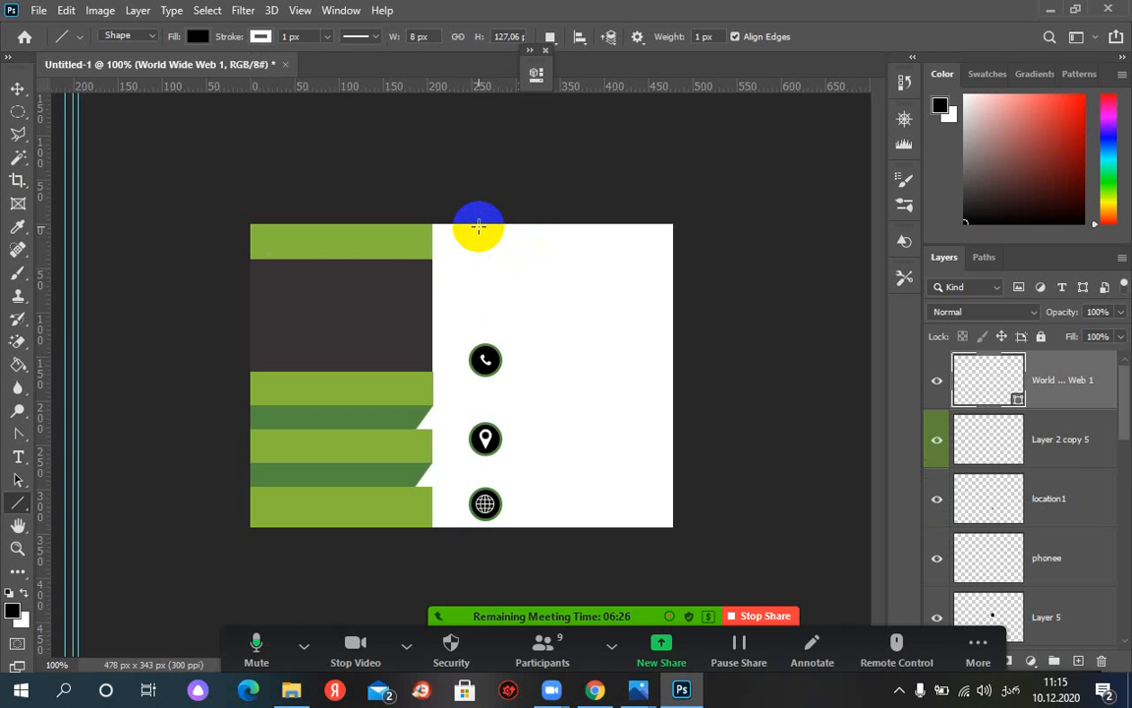
{"action": "left_click_drag", "start_coordinate": [479, 226], "coordinate": [487, 526]}
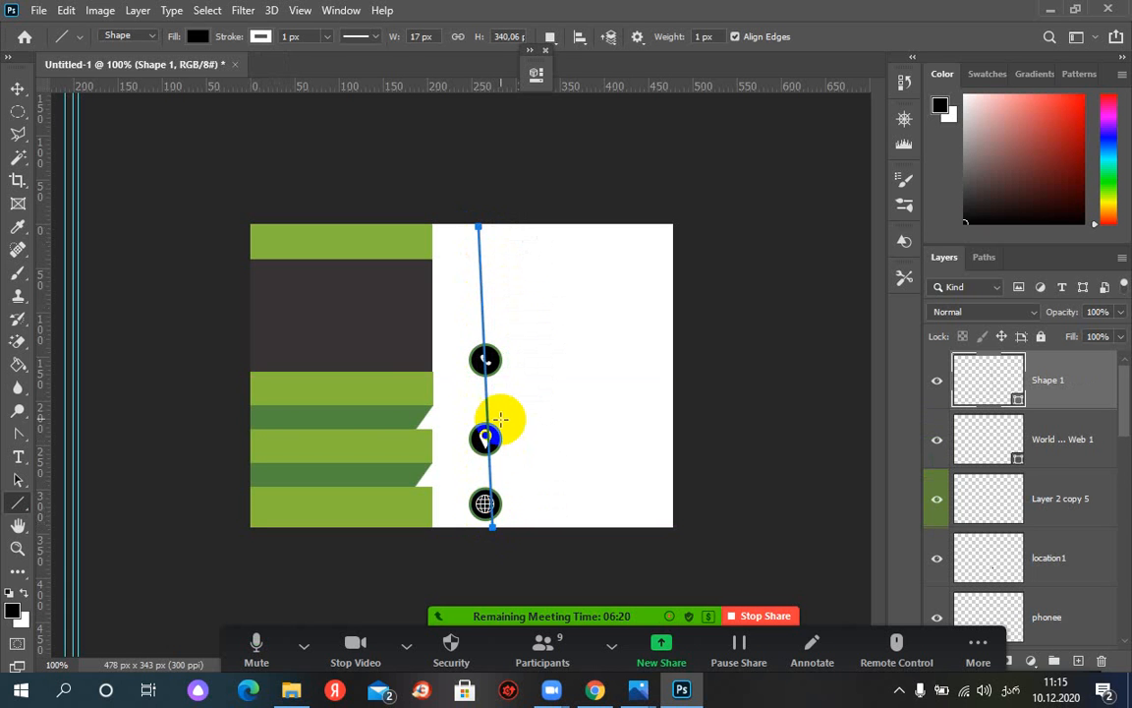
{"action": "key", "text": "ctrl+z"}
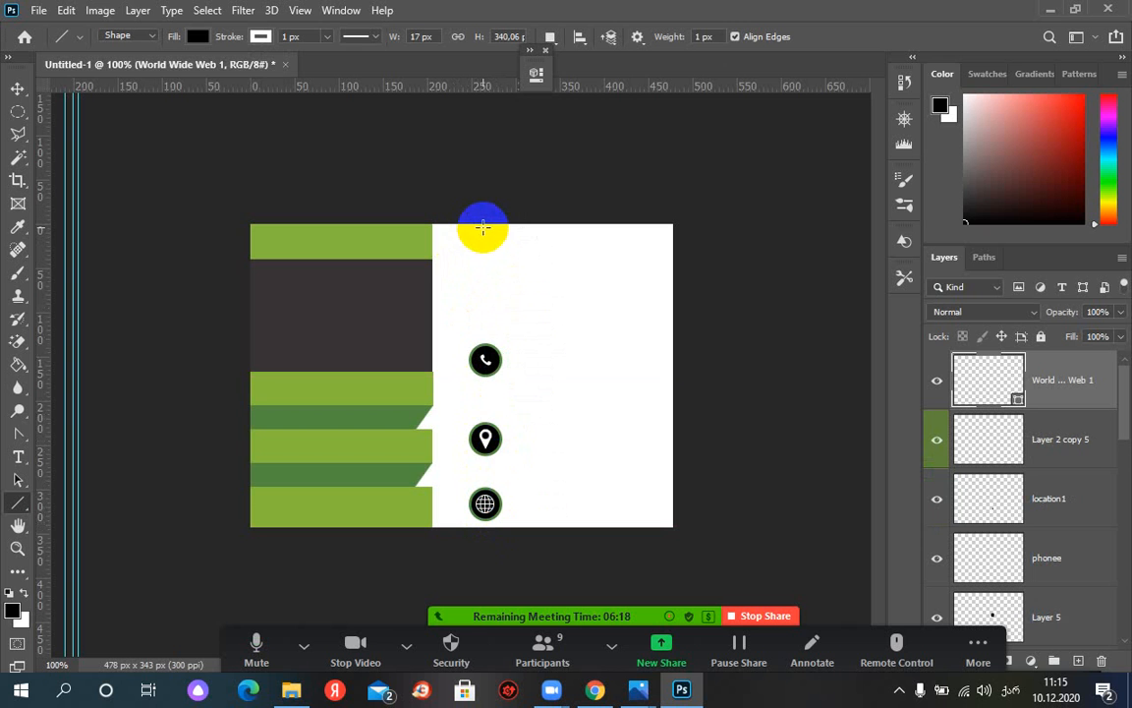
{"action": "left_click_drag", "start_coordinate": [482, 227], "coordinate": [482, 526]}
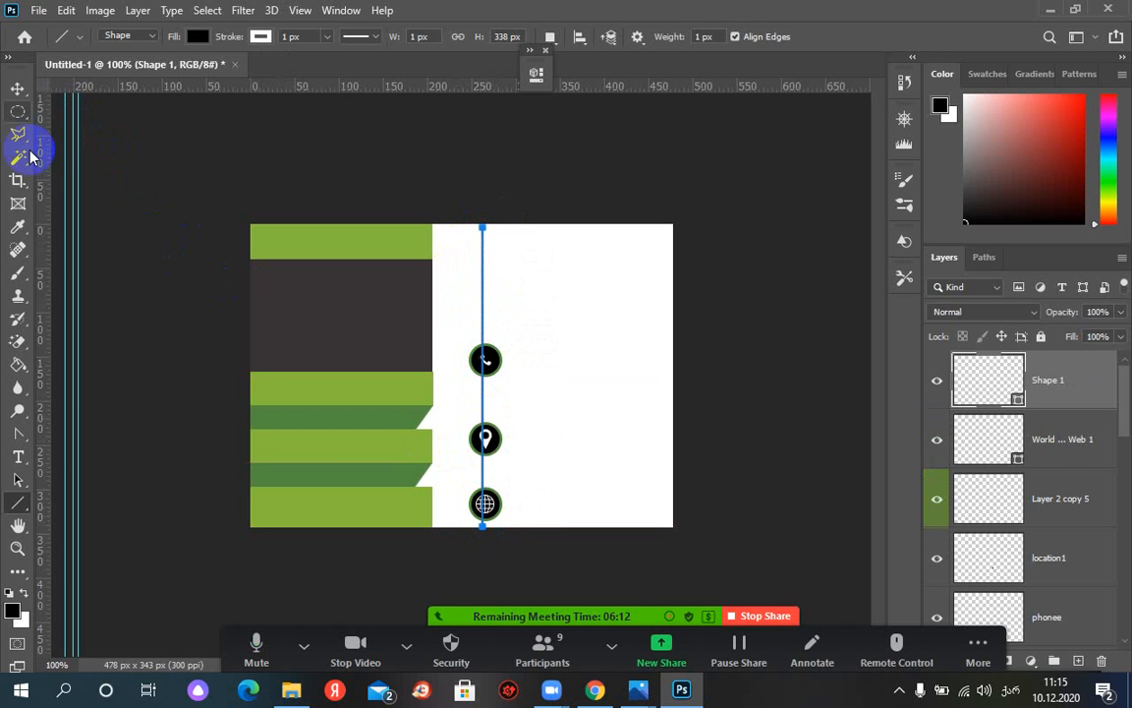
{"action": "left_click", "coordinate": [19, 480]}
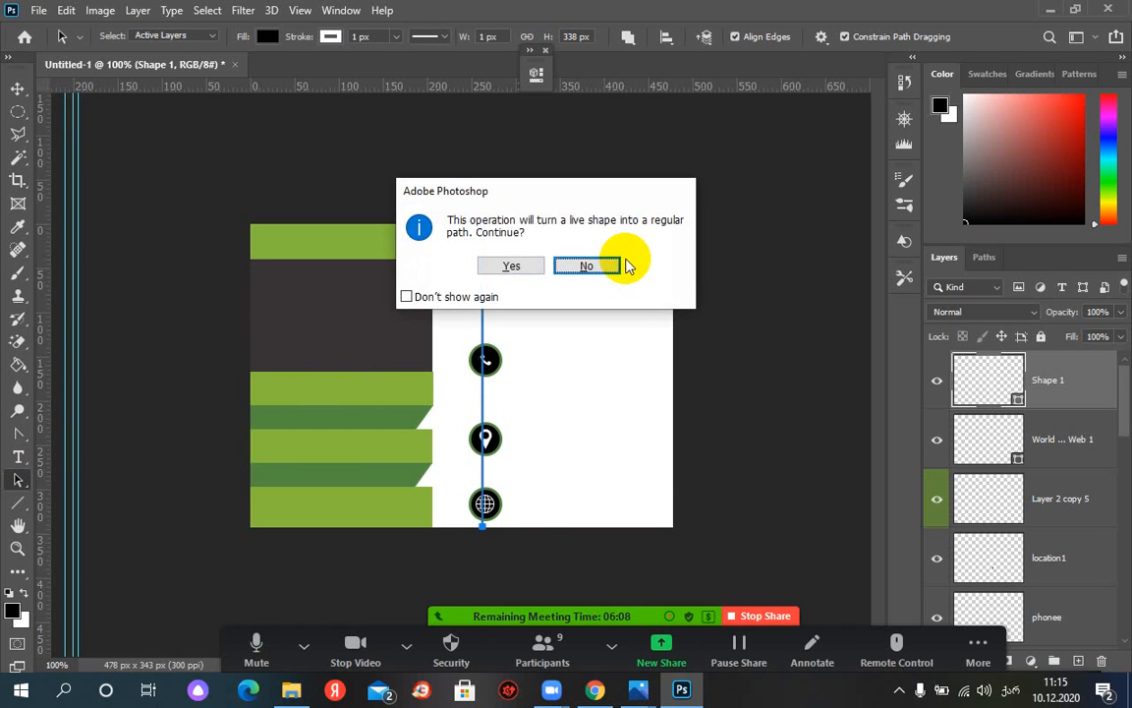
Convert the line to a regular path and nudge it 2 px right onto the circles' centres
{"action": "left_click", "coordinate": [508, 267]}
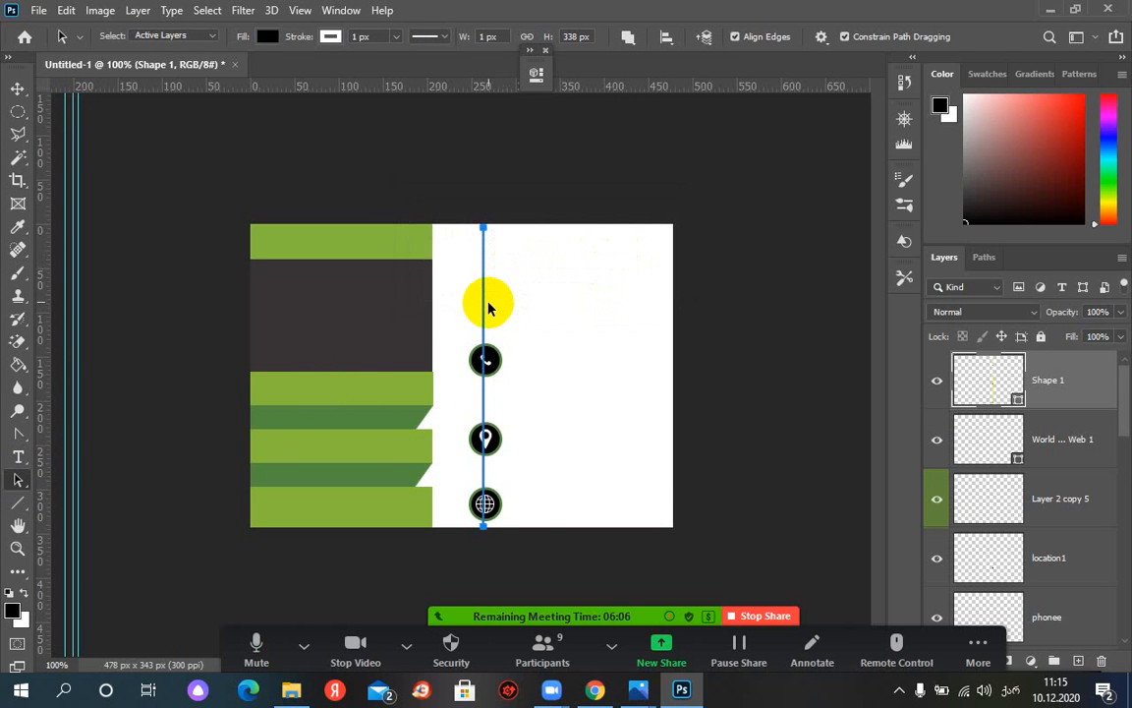
{"action": "key", "text": "Right"}
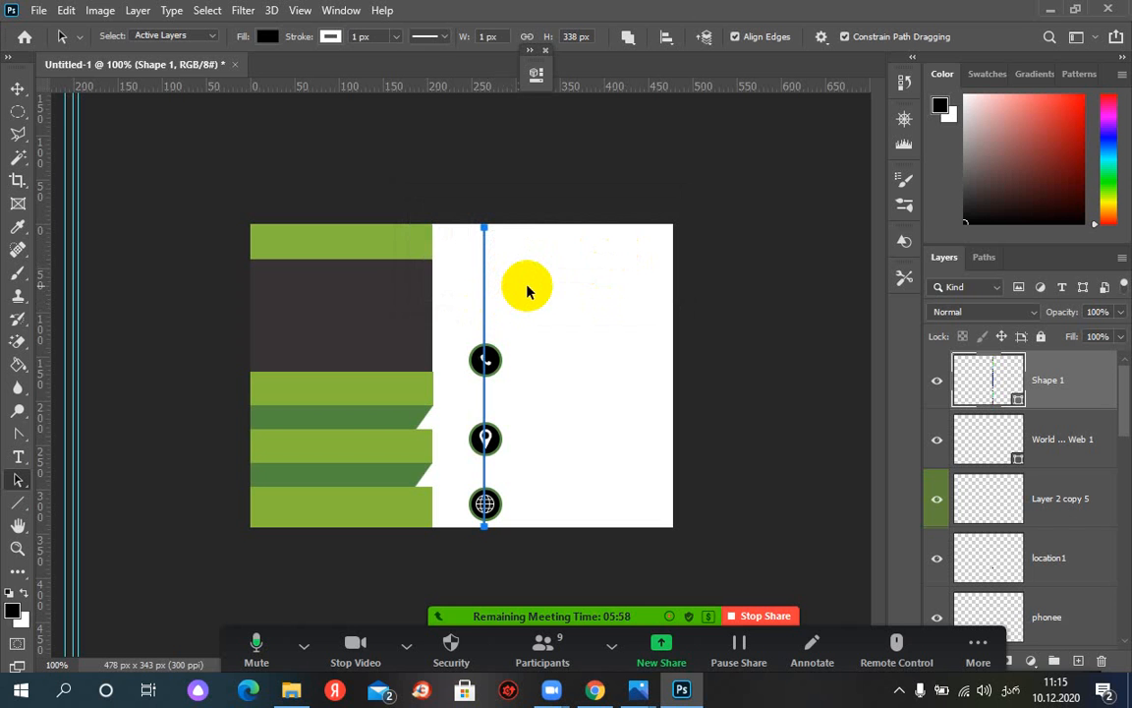
{"action": "key", "text": "Right"}
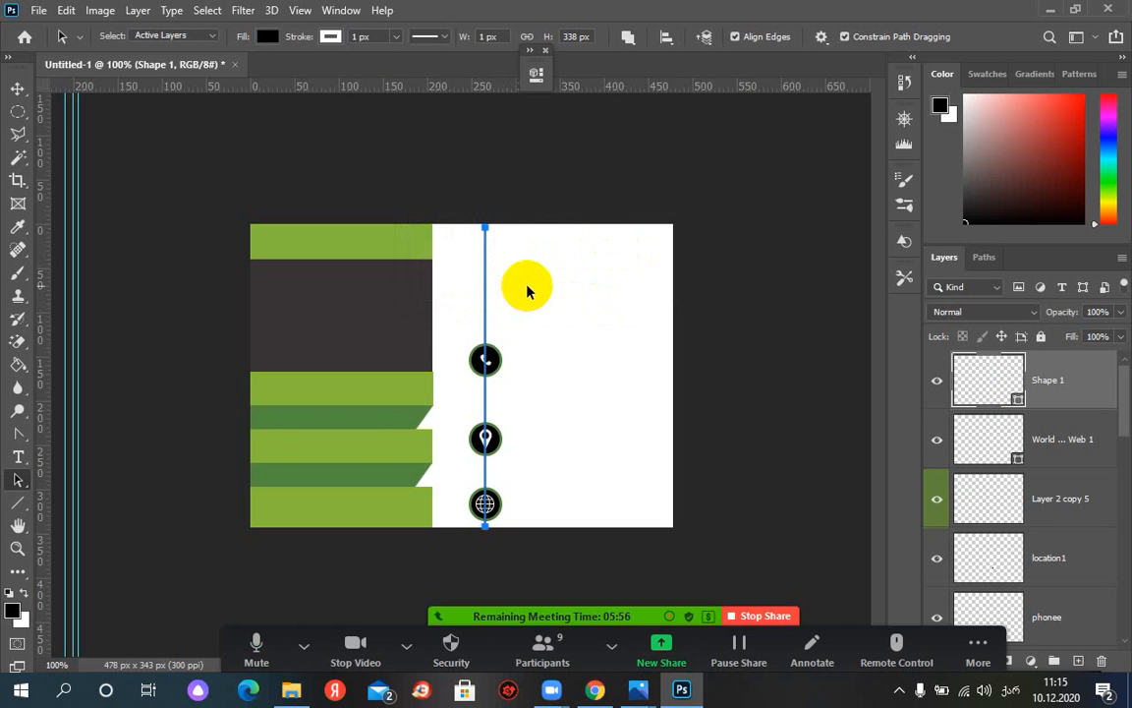
{"action": "left_click", "coordinate": [16, 88]}
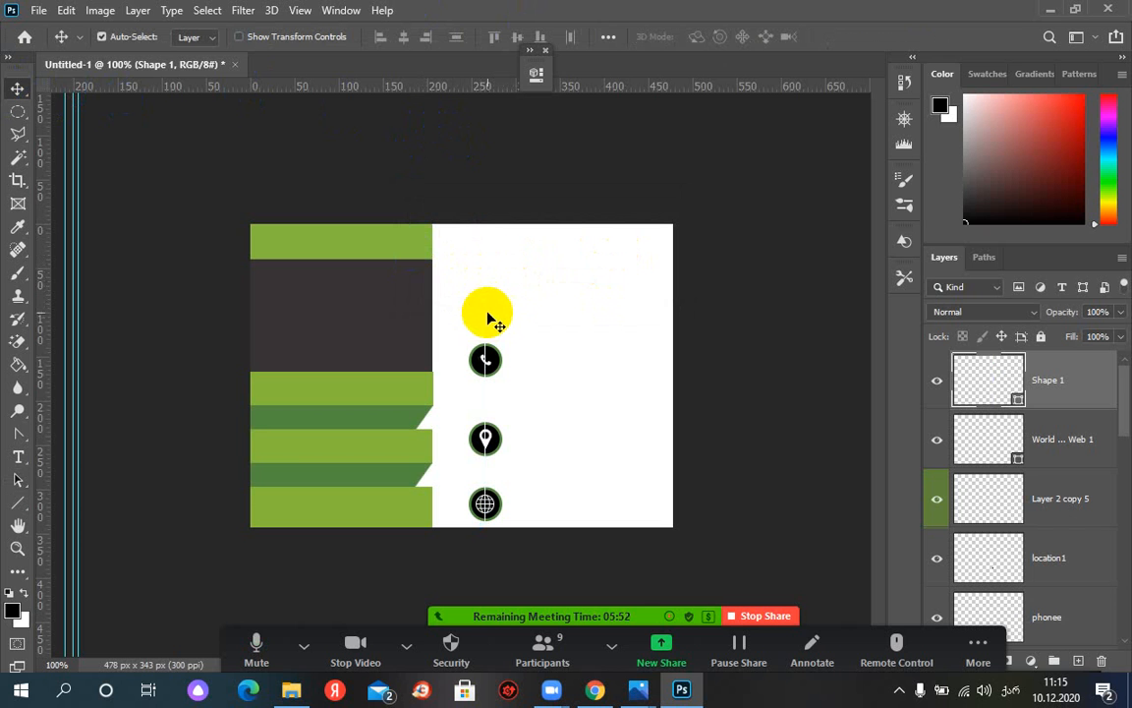
{"action": "left_click", "coordinate": [18, 480]}
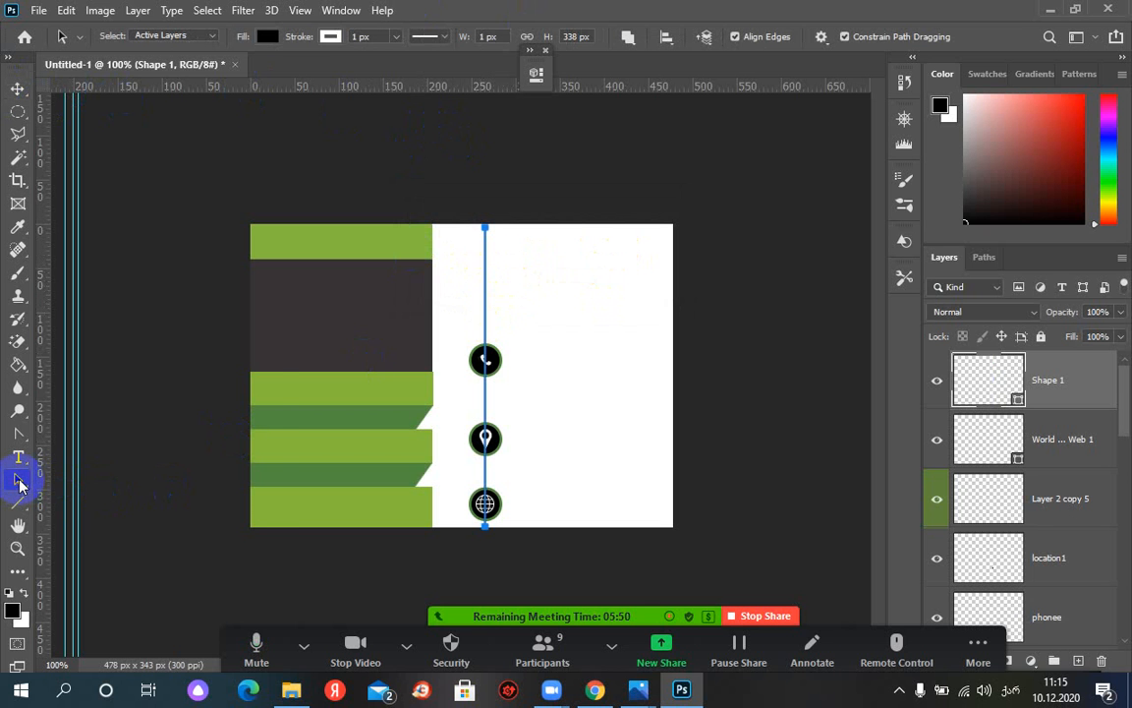
Give the line a black 2 px stroke
{"action": "left_click", "coordinate": [330, 36]}
{"action": "left_click", "coordinate": [283, 131]}
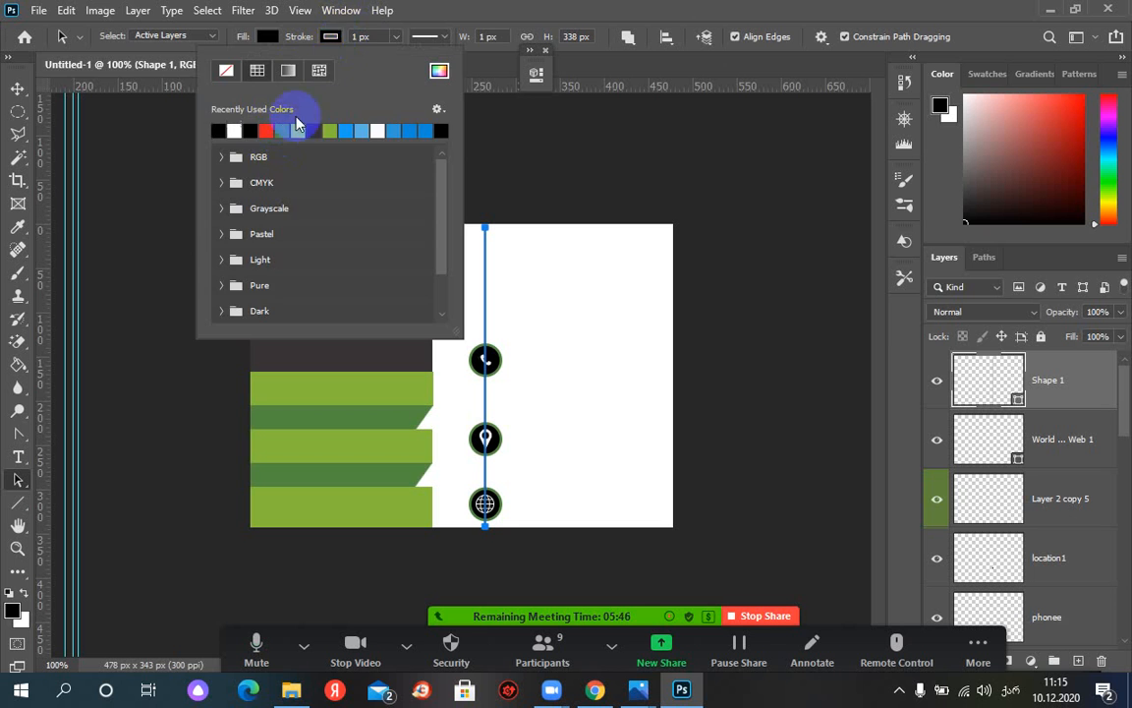
{"action": "left_click", "coordinate": [356, 36]}
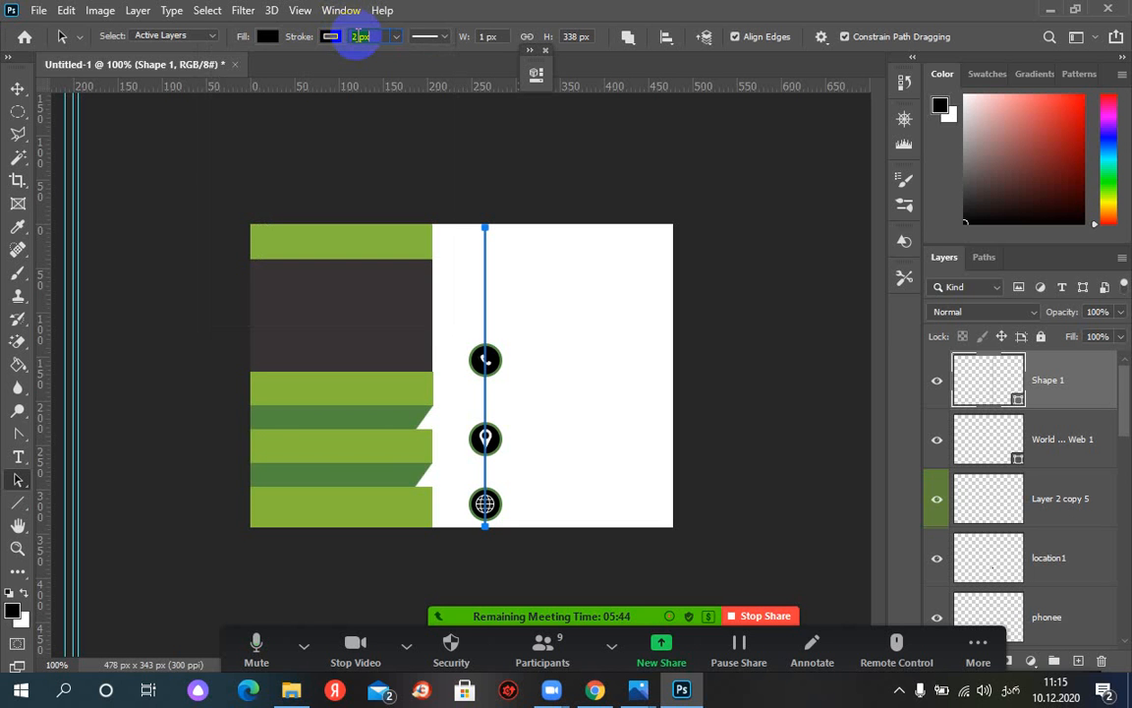
{"action": "left_click", "coordinate": [17, 89]}
{"action": "left_click", "coordinate": [570, 337]}
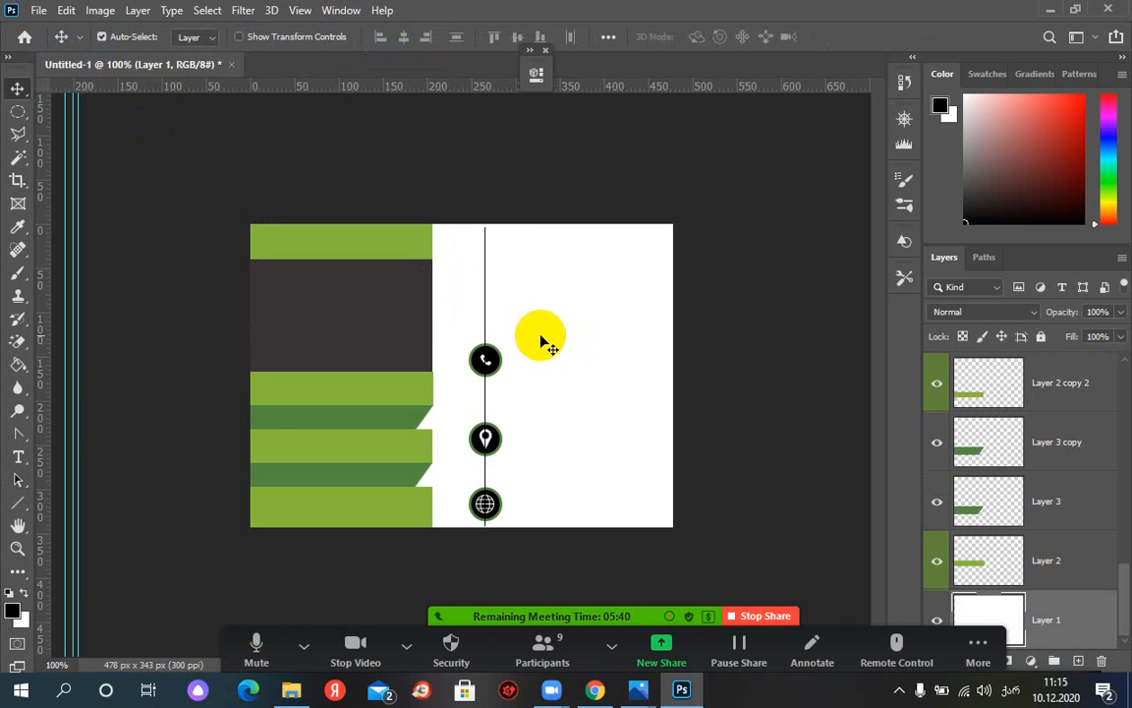
{"action": "left_click_drag", "start_coordinate": [488, 308], "coordinate": [485, 308]}
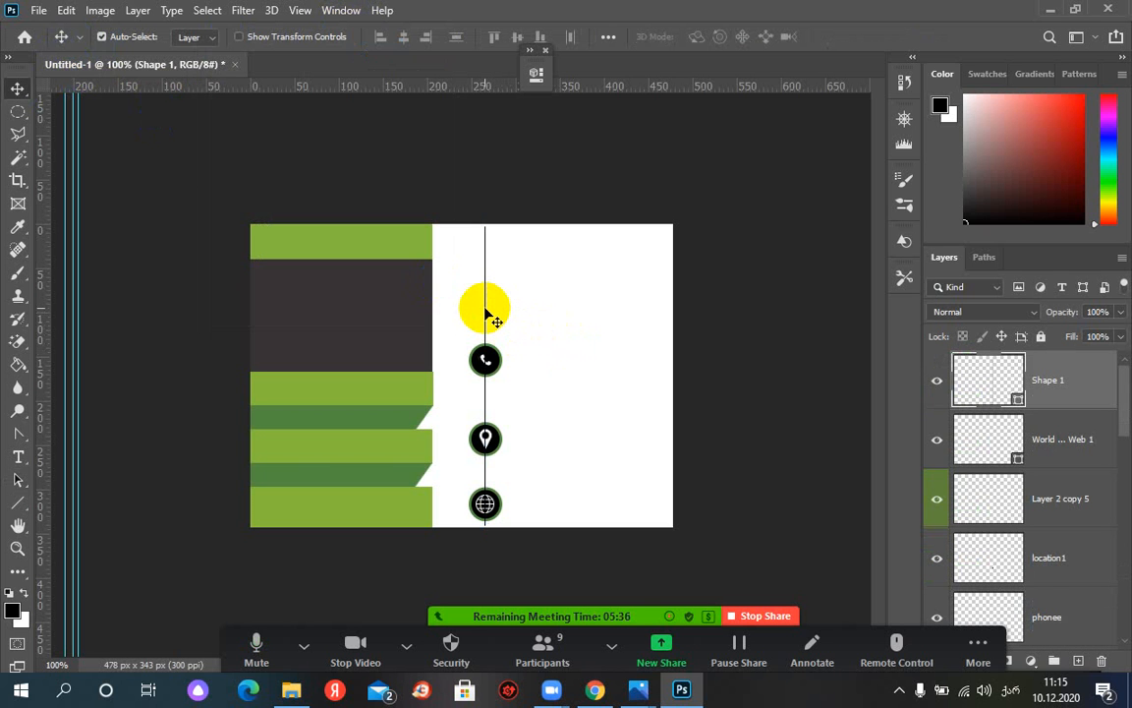
{"action": "left_click_drag", "start_coordinate": [486, 310], "coordinate": [497, 366]}
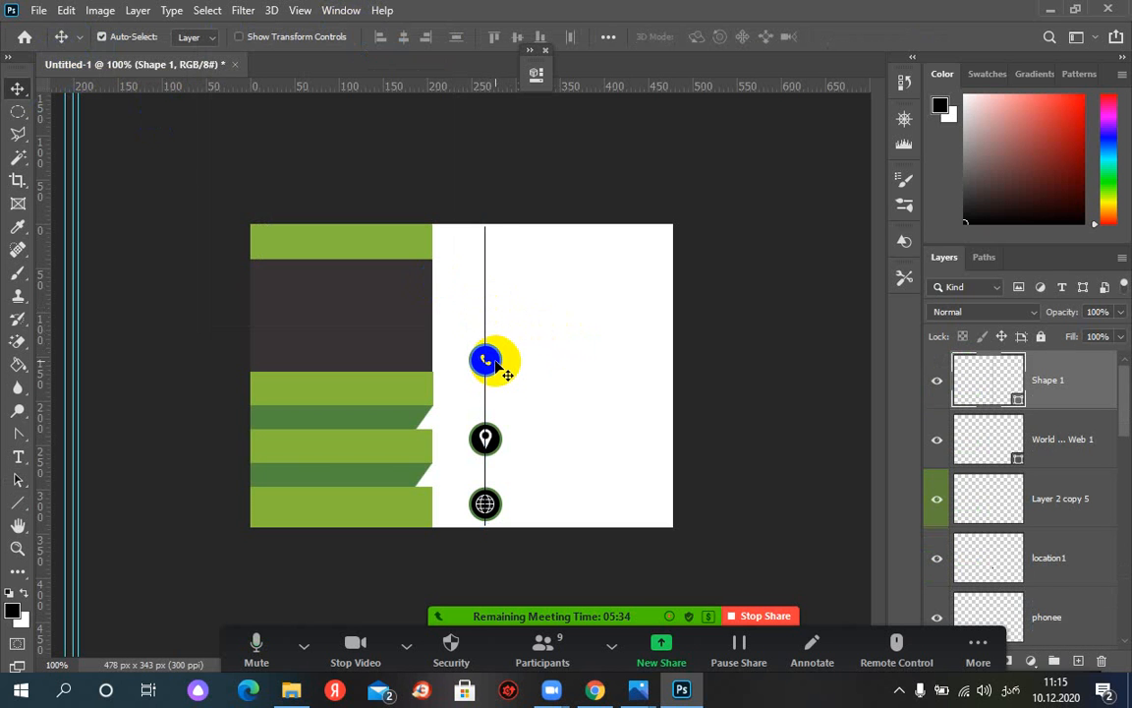
{"action": "left_click", "coordinate": [614, 108]}
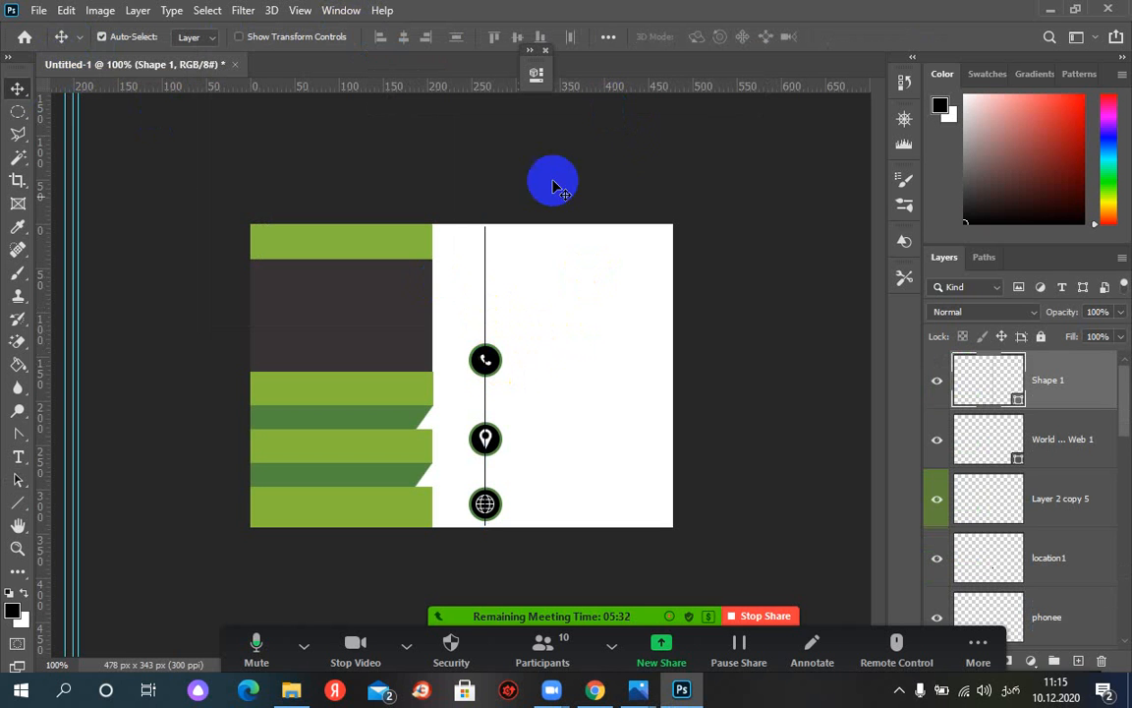
{"action": "left_click_drag", "start_coordinate": [553, 187], "coordinate": [486, 368]}
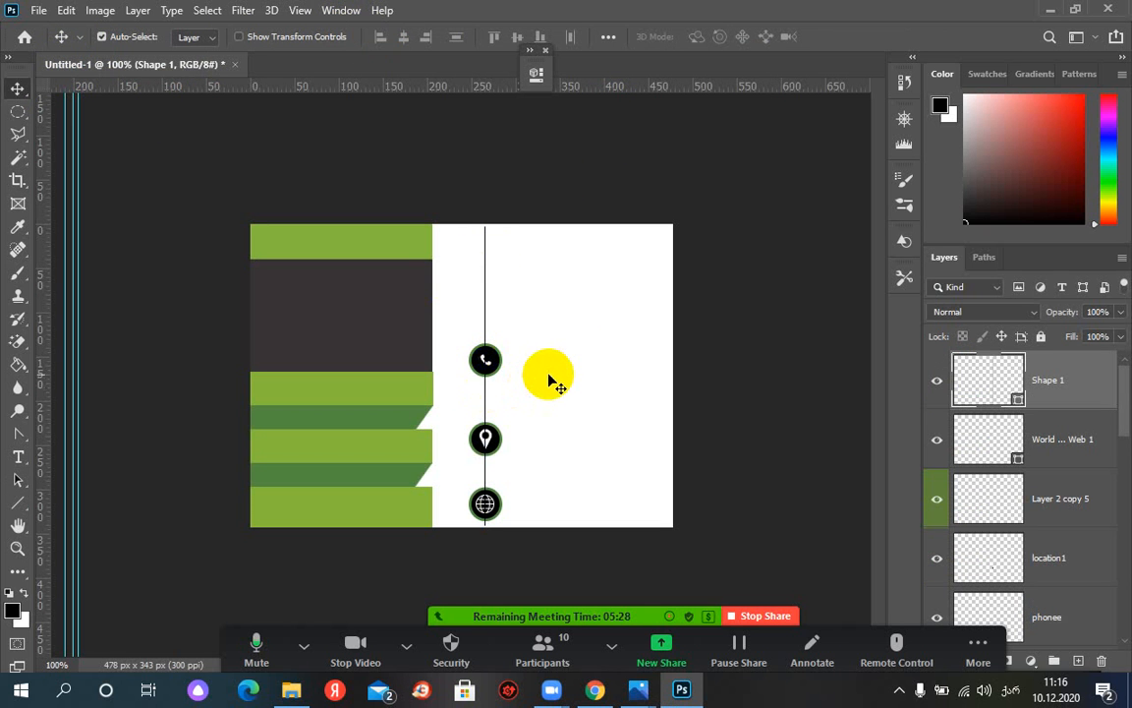
{"action": "key", "text": "ctrl+plus"}
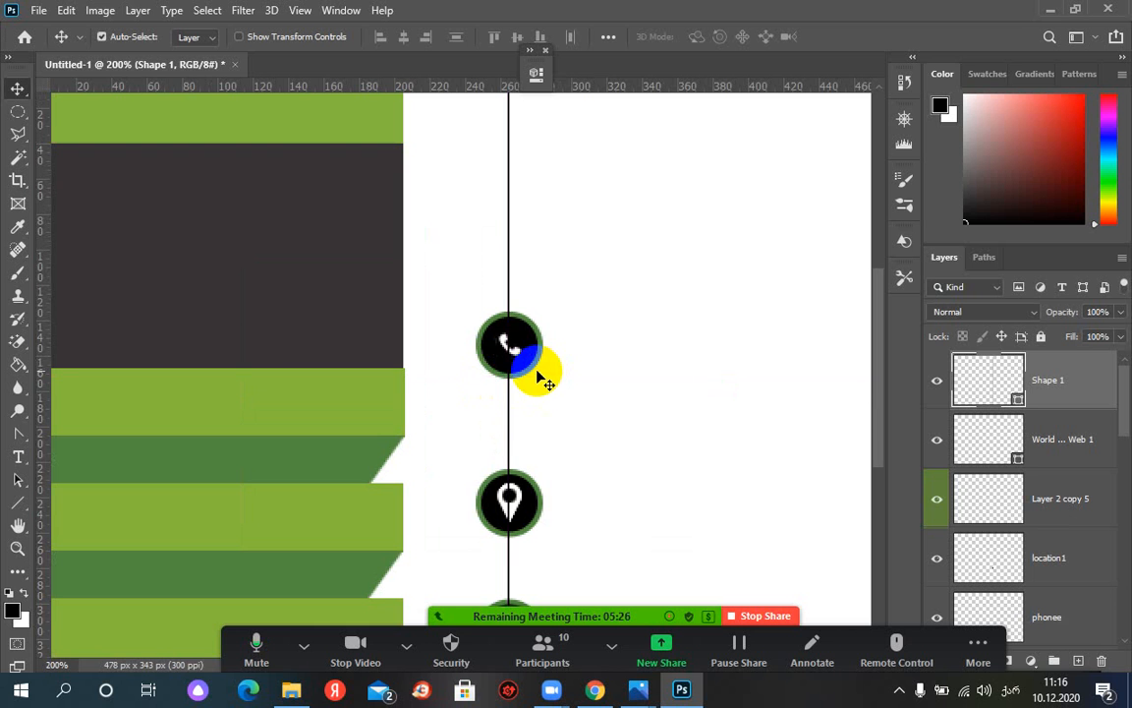
{"action": "left_click_drag", "start_coordinate": [515, 314], "coordinate": [514, 473]}
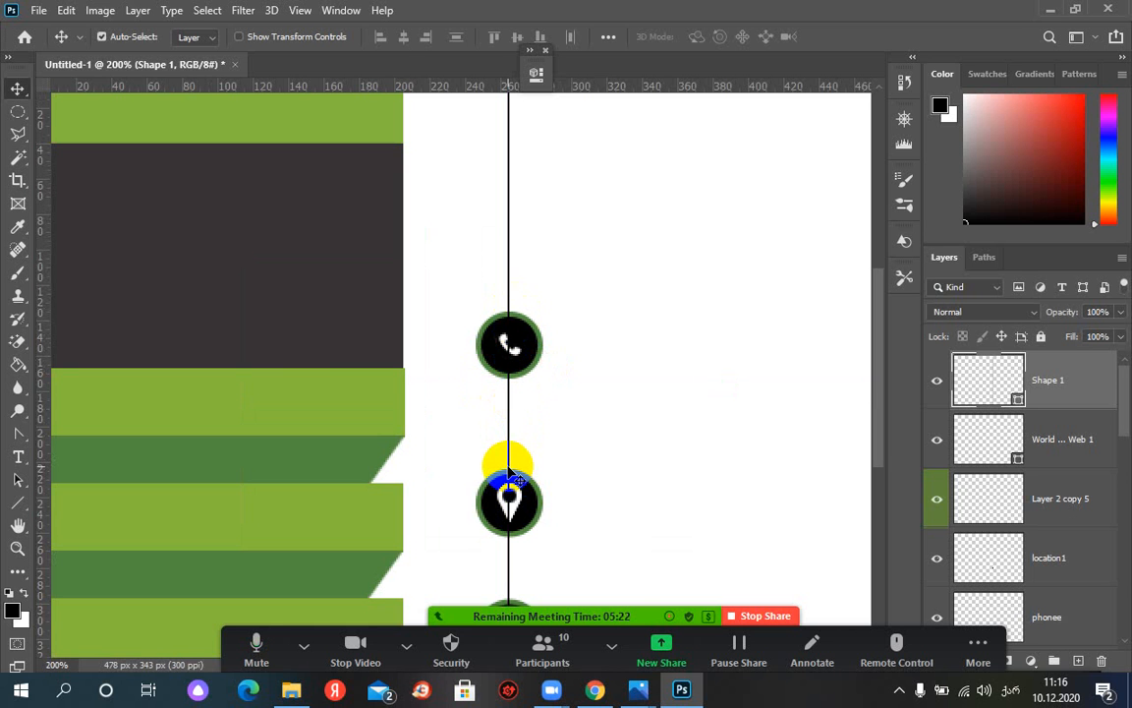
{"action": "key", "text": "ctrl+plus"}
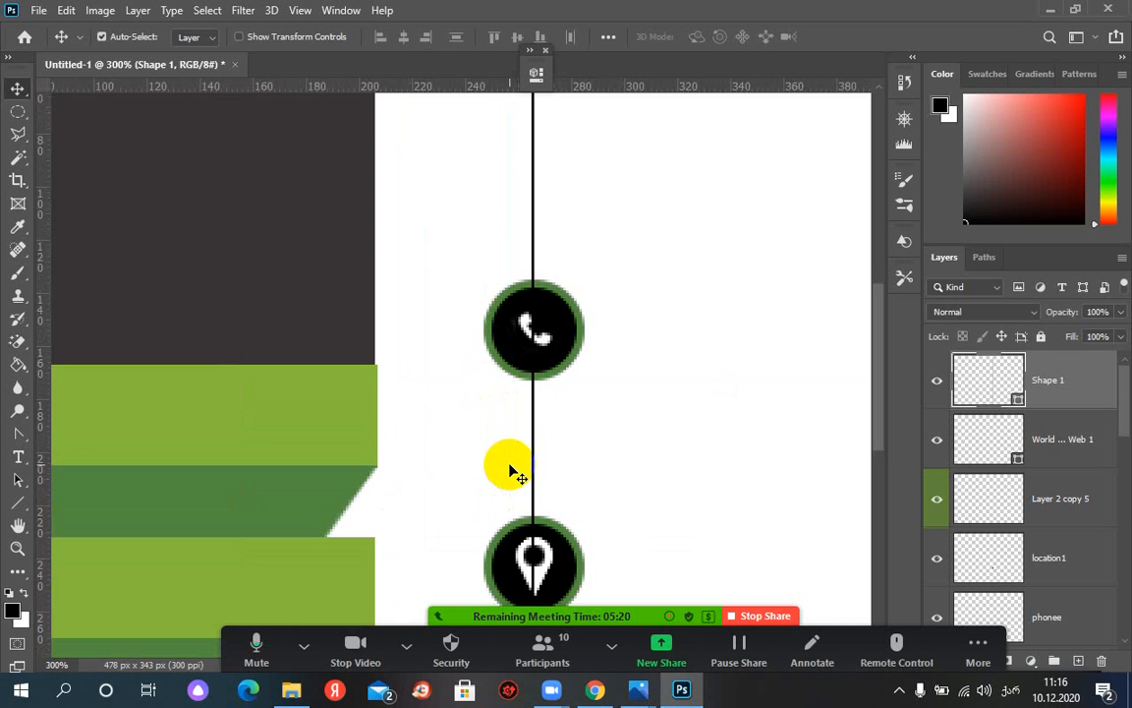
{"action": "key", "text": "ctrl+minus"}
{"action": "key", "text": "ctrl+minus"}
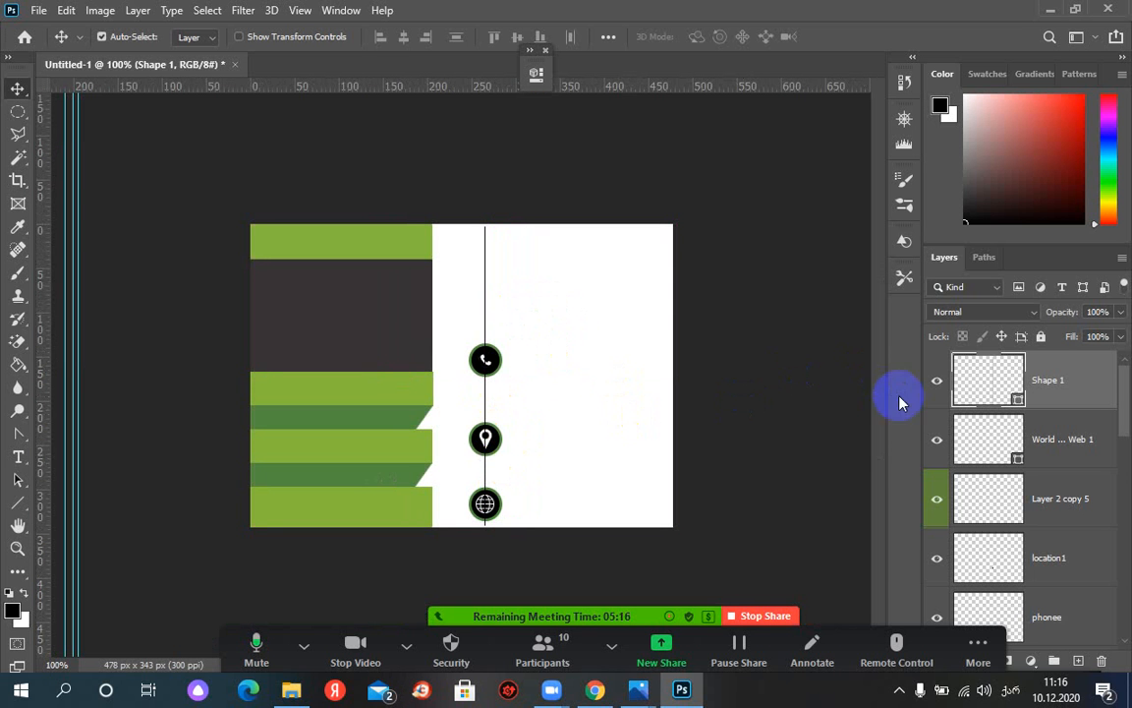
{"action": "left_click", "coordinate": [939, 385]}
{"action": "left_click", "coordinate": [937, 383]}
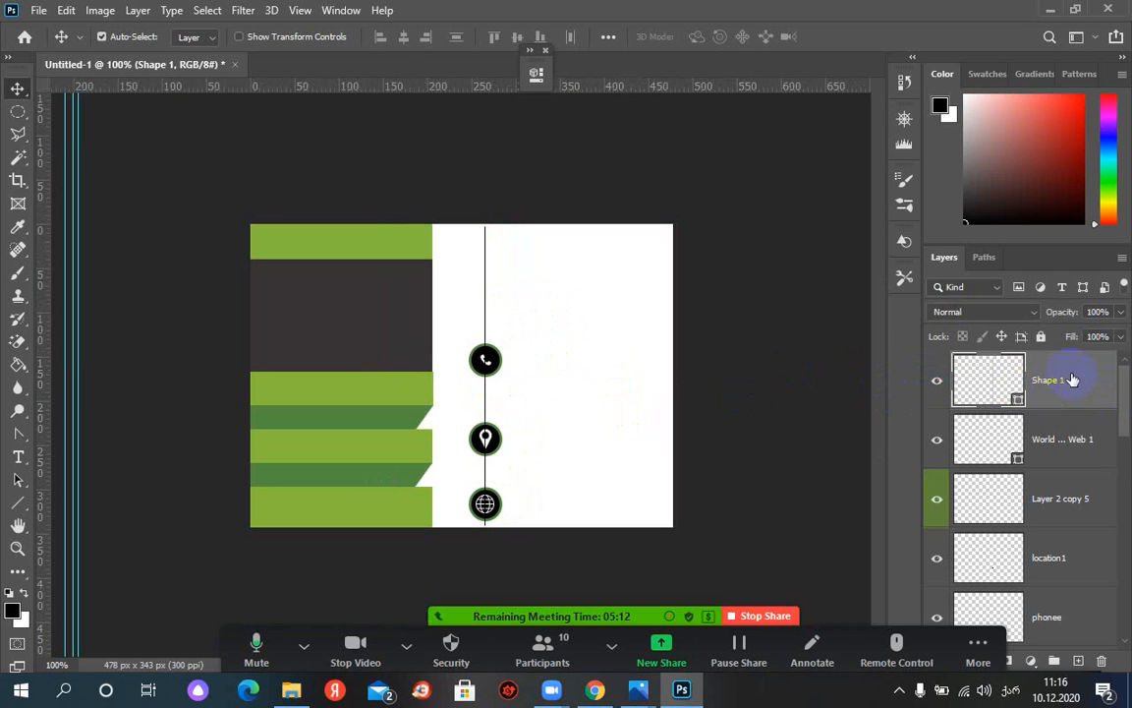
{"action": "left_click", "coordinate": [487, 360]}
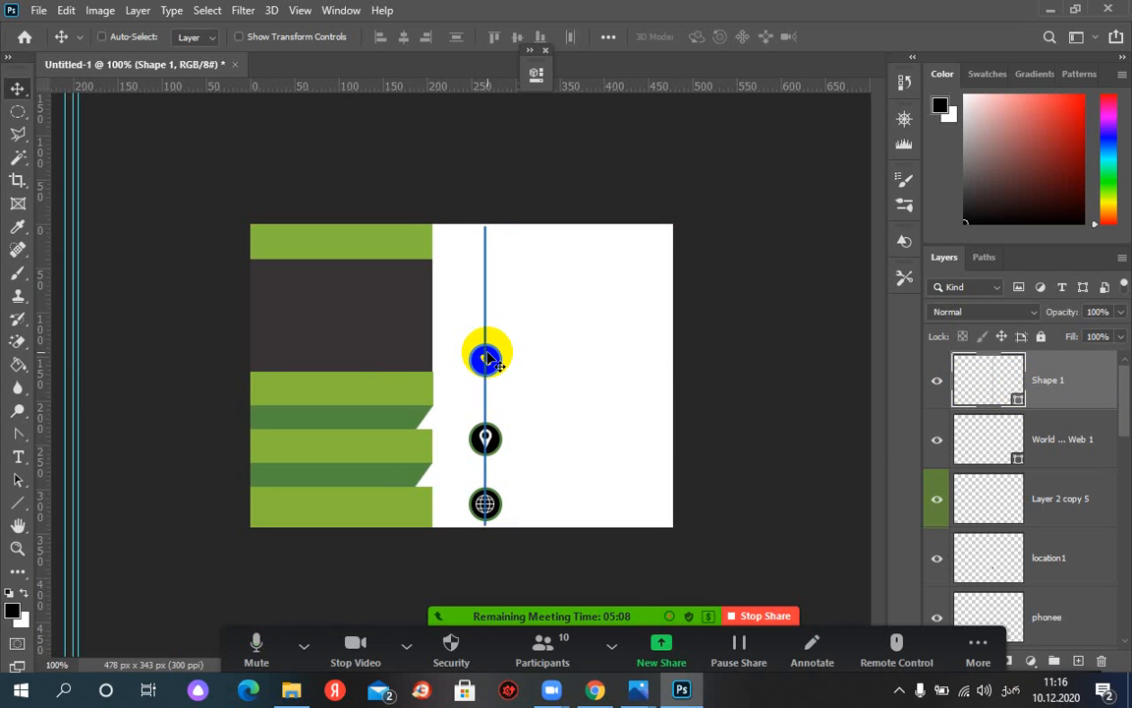
{"action": "key", "text": "ctrl+plus"}
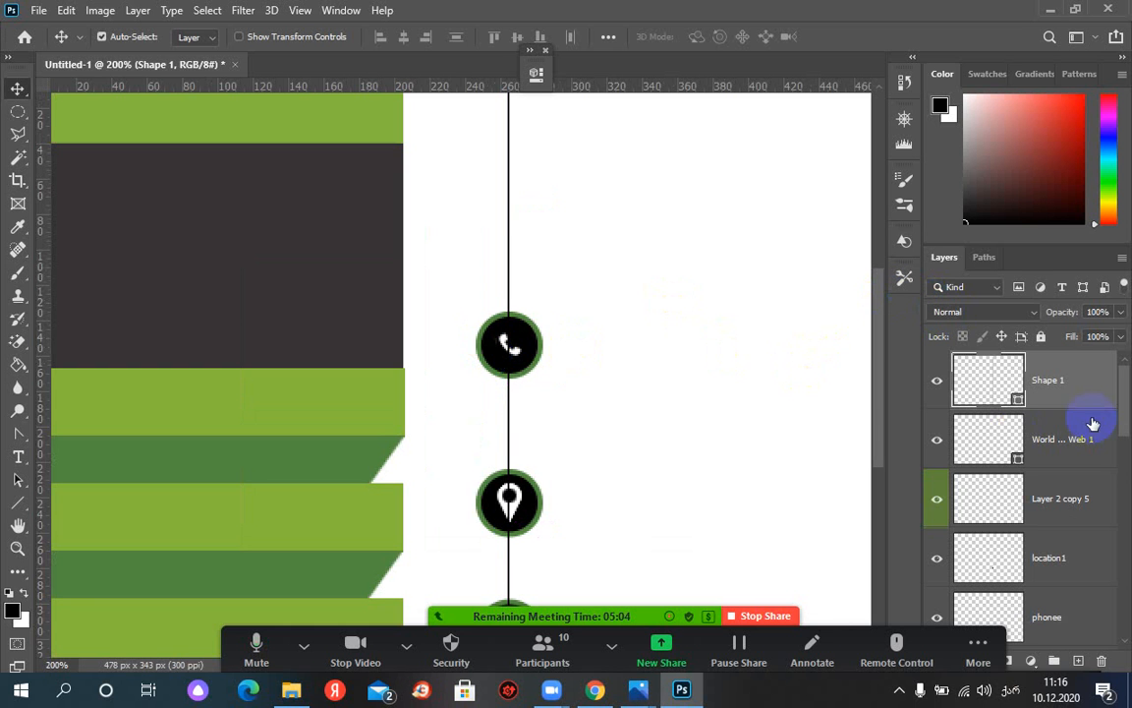
Drag the Shape 1 layer down beneath Ellipse 1 copy and zoom out to the whole card
{"action": "left_click_drag", "start_coordinate": [1067, 376], "coordinate": [1066, 561]}
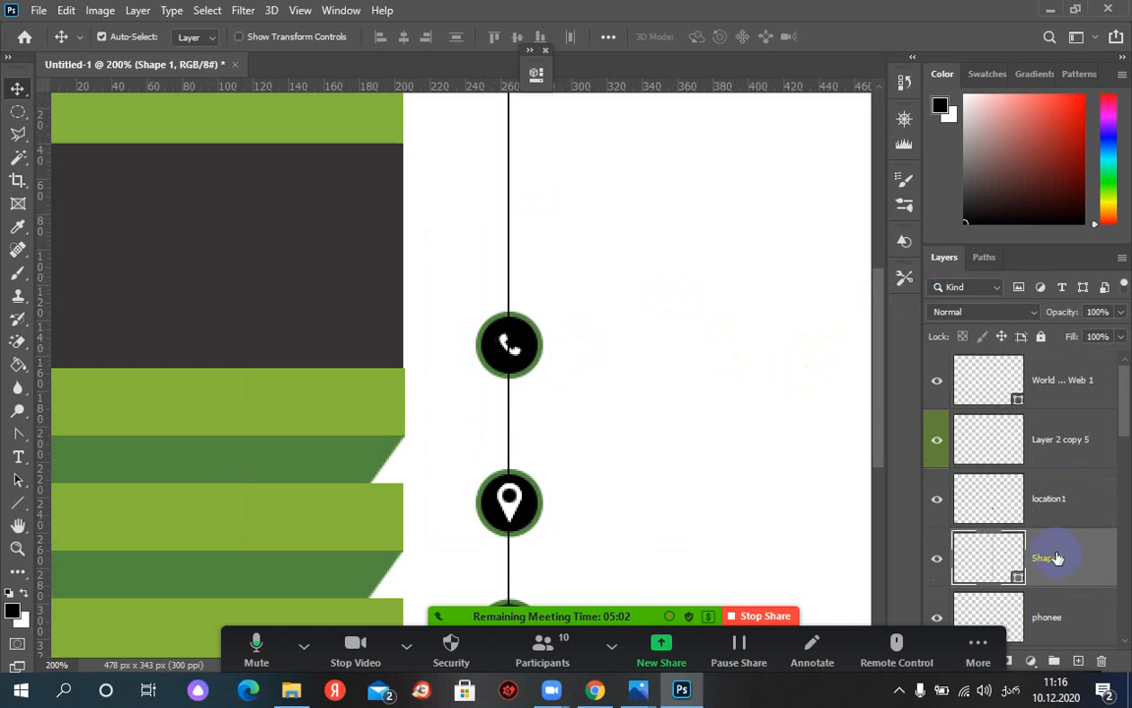
{"action": "scroll", "coordinate": [1069, 551], "scroll_direction": "down", "scroll_amount": 1}
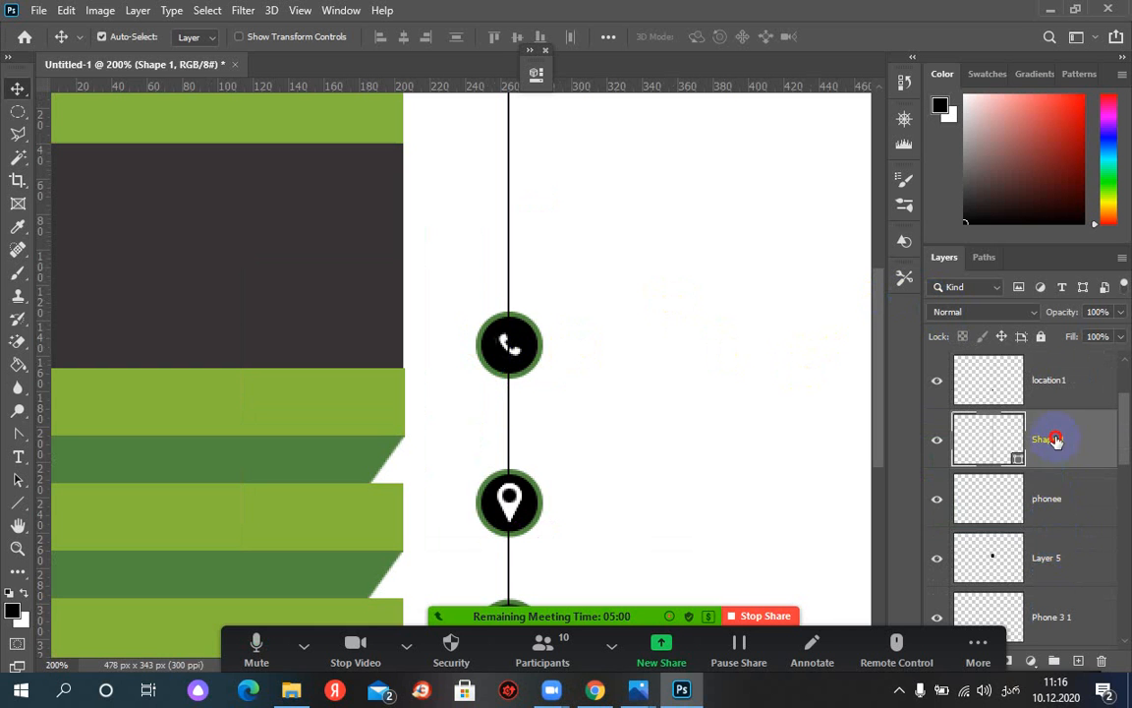
{"action": "left_click_drag", "start_coordinate": [1056, 620], "coordinate": [1055, 616]}
{"action": "scroll", "coordinate": [1053, 608], "scroll_direction": "down", "scroll_amount": 1}
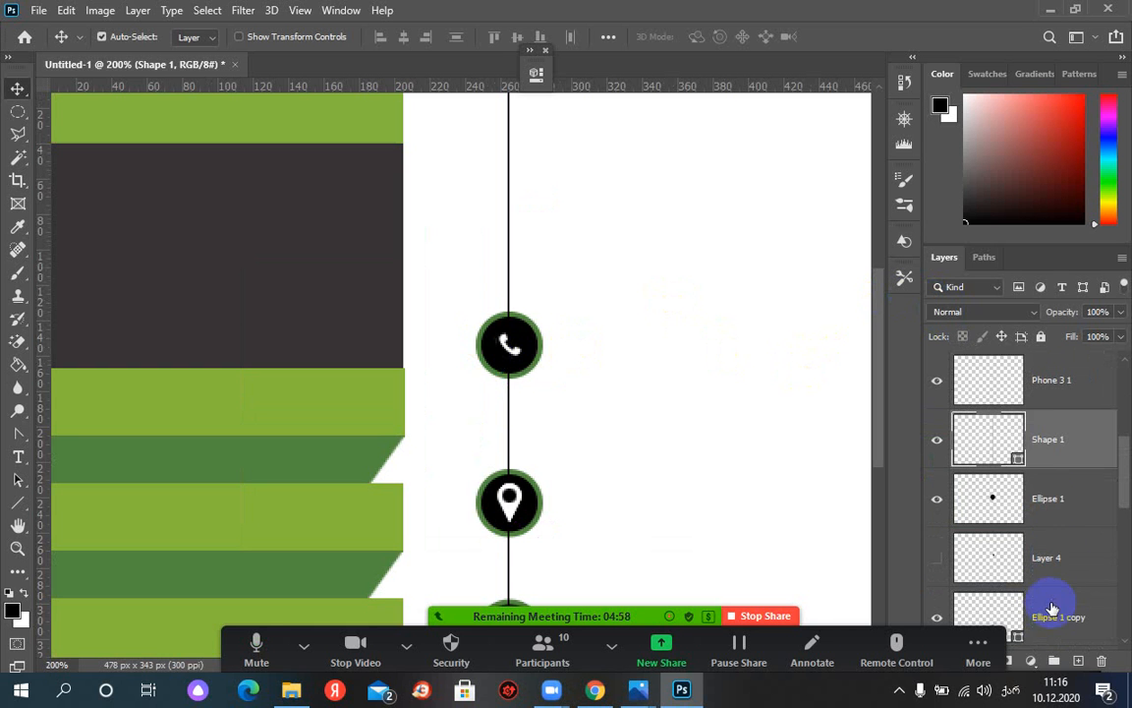
{"action": "left_click_drag", "start_coordinate": [1042, 448], "coordinate": [1055, 618]}
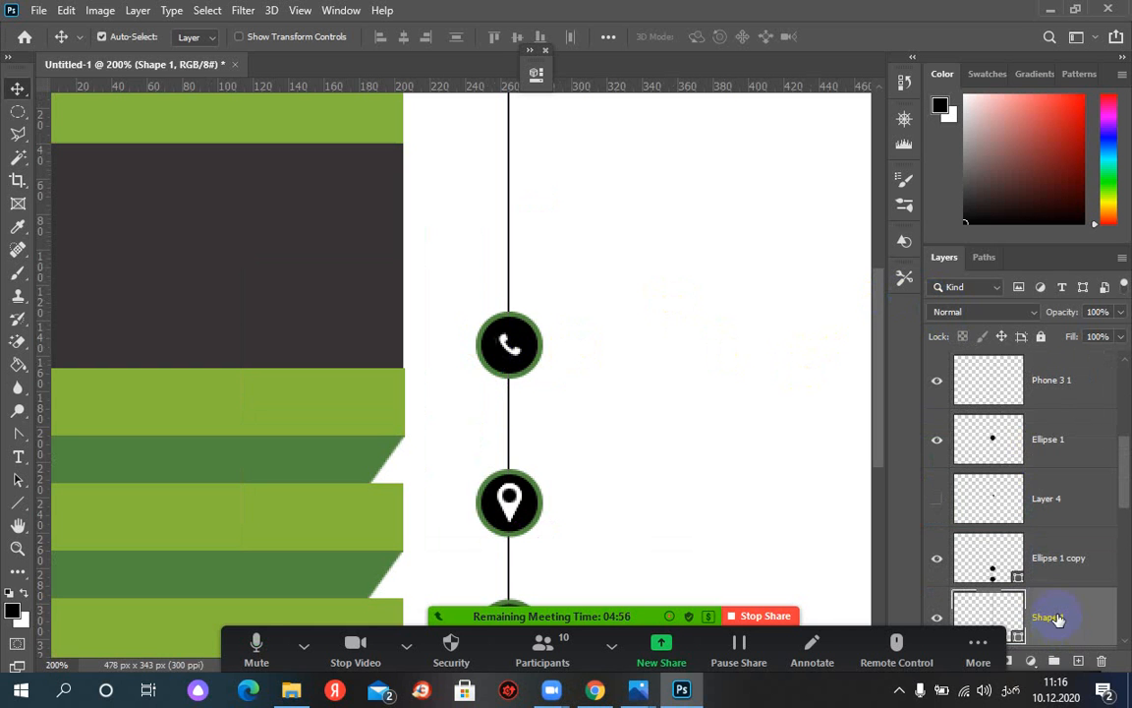
{"action": "scroll", "coordinate": [1057, 616], "scroll_direction": "down", "scroll_amount": 2}
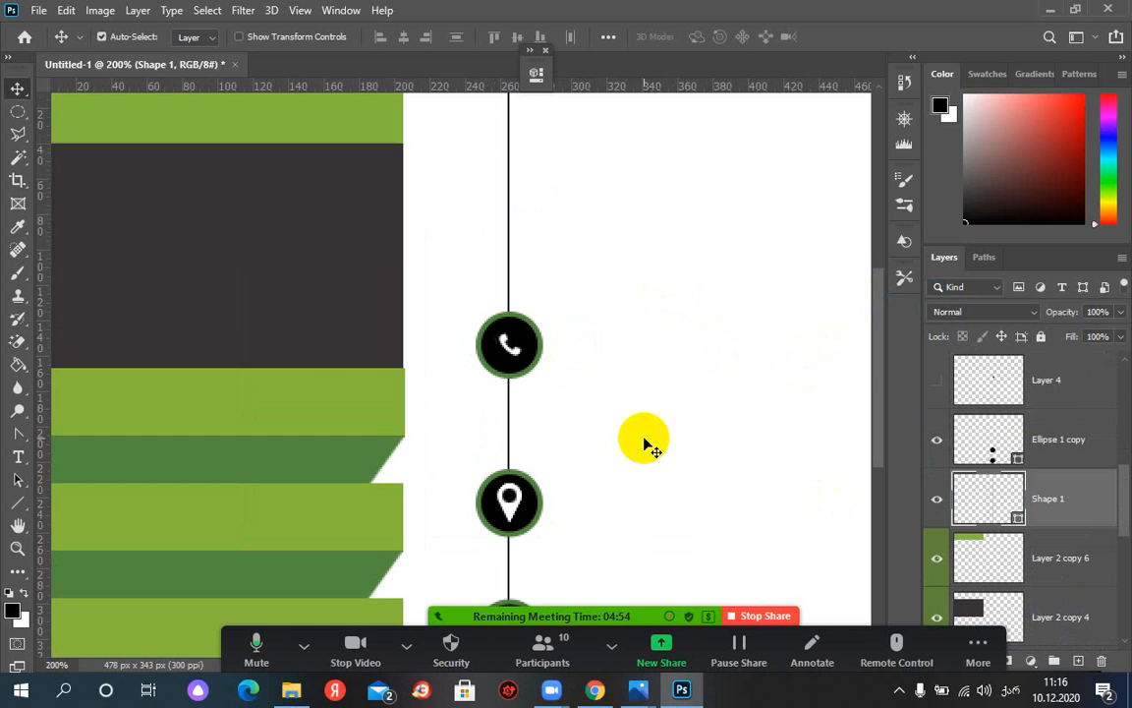
{"action": "key", "text": "ctrl+minus"}
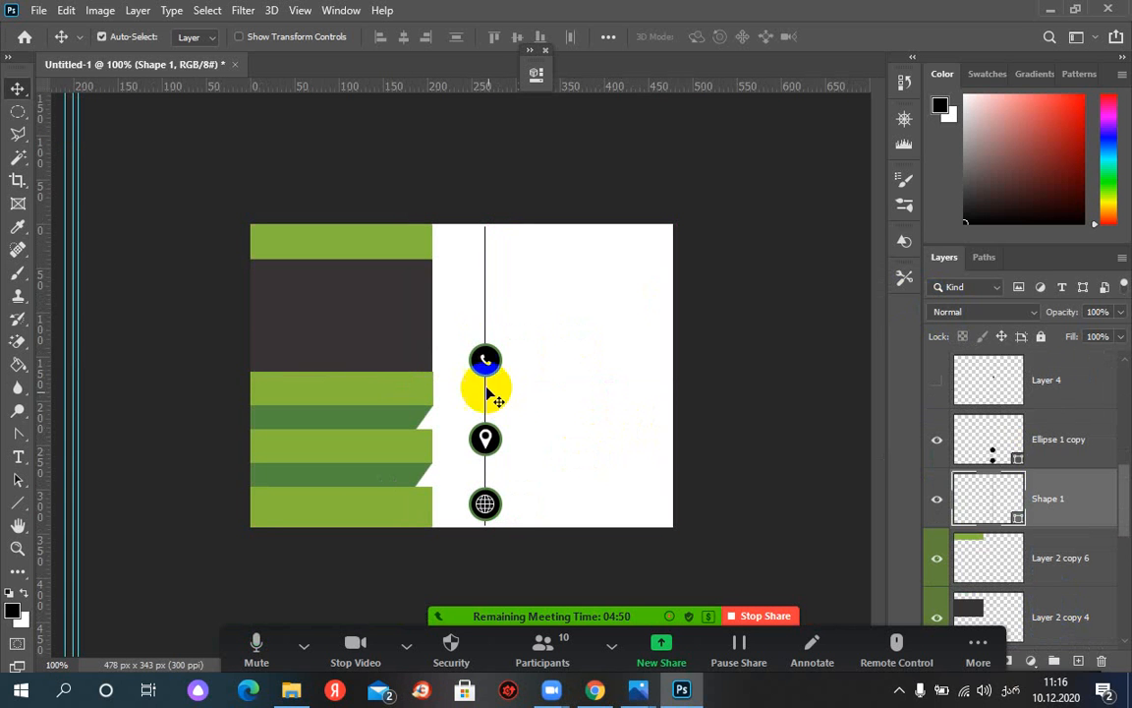
Toggle the white background and Shape 1 layers' visibility to check the line's placement
{"action": "left_click", "coordinate": [485, 318]}
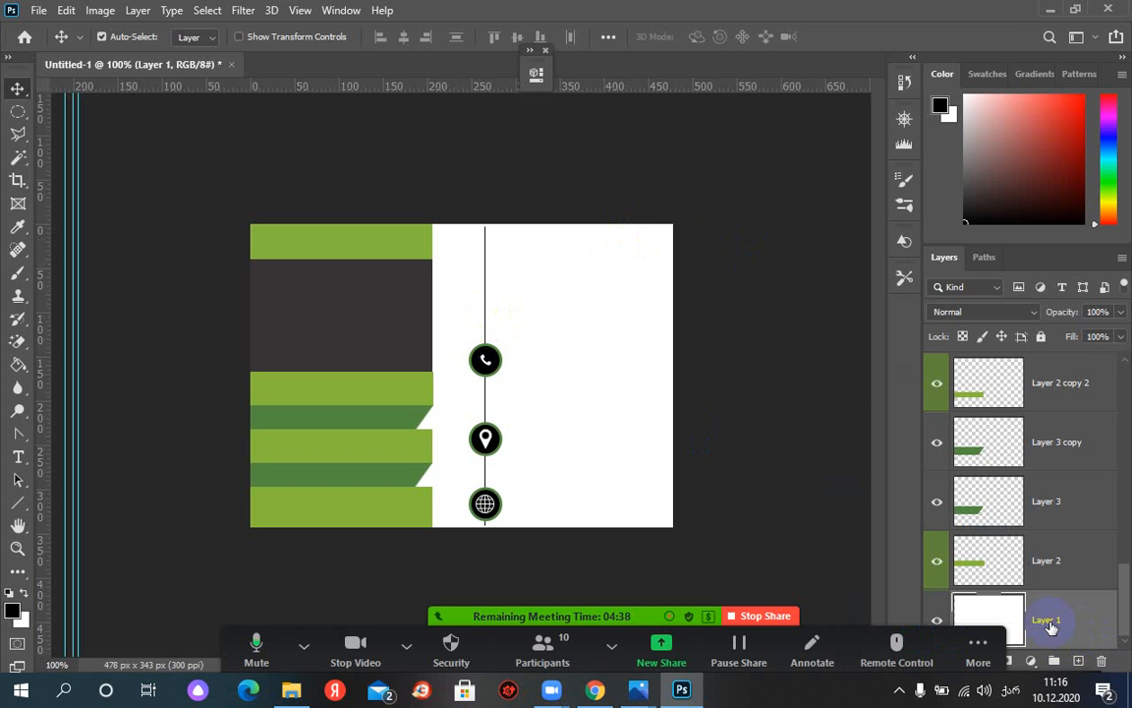
{"action": "left_click", "coordinate": [937, 618]}
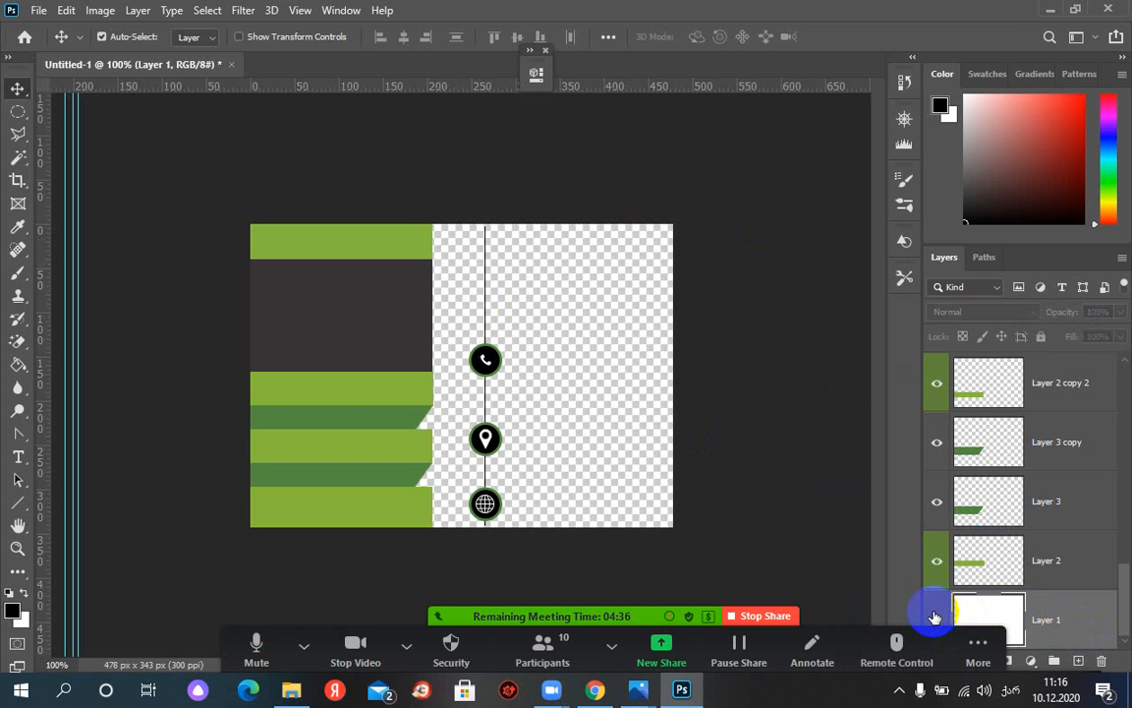
{"action": "left_click", "coordinate": [937, 617]}
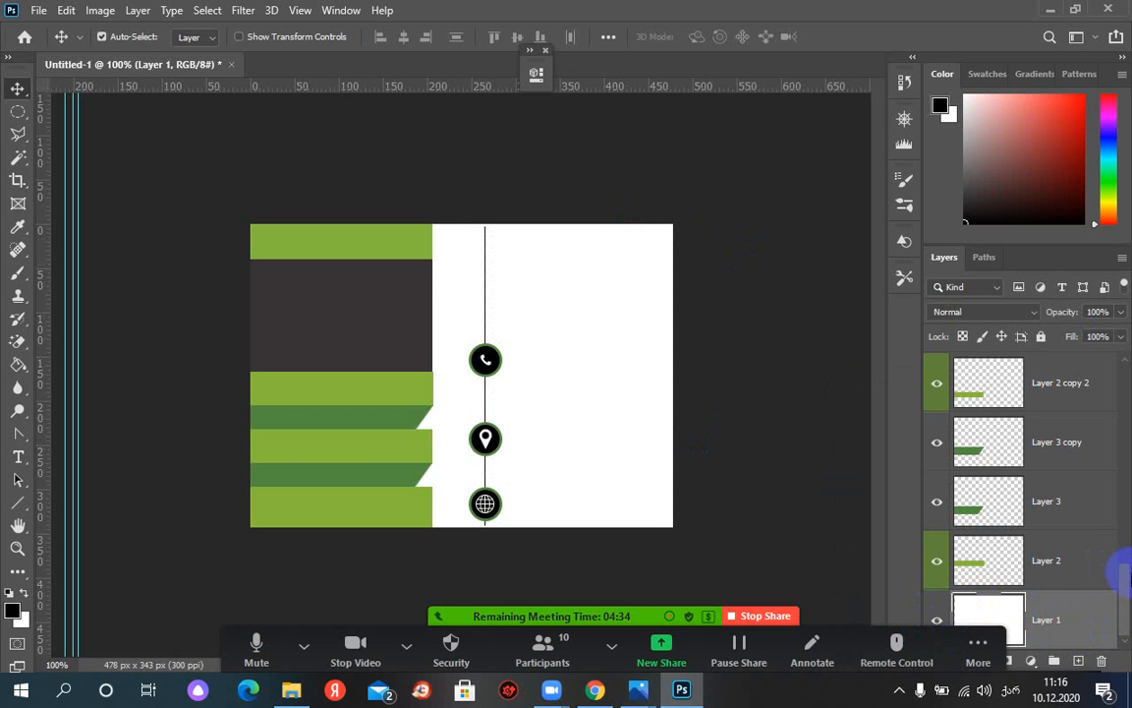
{"action": "left_click_drag", "start_coordinate": [1122, 593], "coordinate": [1127, 536]}
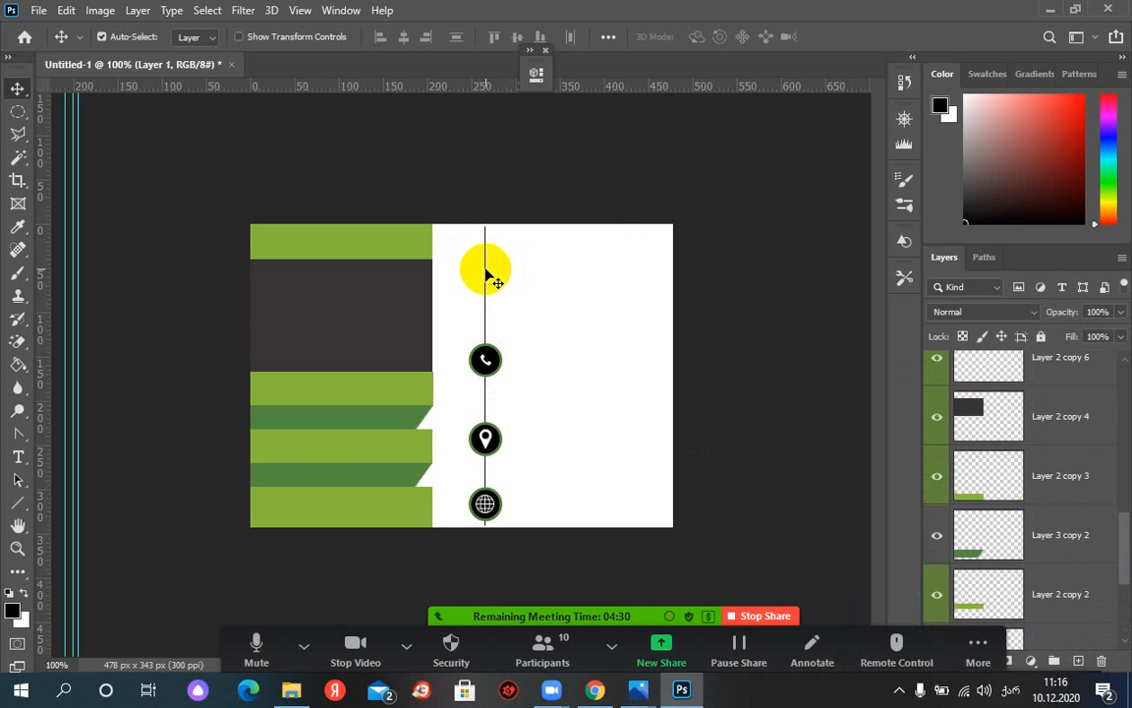
{"action": "left_click", "coordinate": [486, 270]}
{"action": "left_click", "coordinate": [939, 384]}
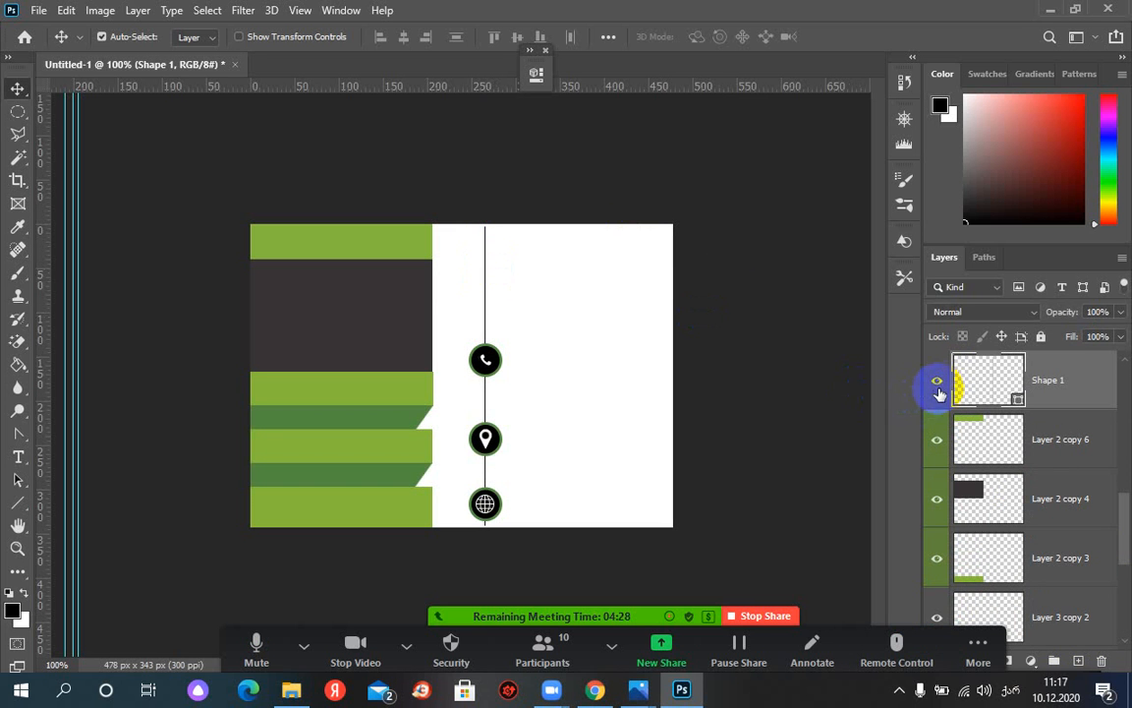
{"action": "left_click", "coordinate": [941, 389]}
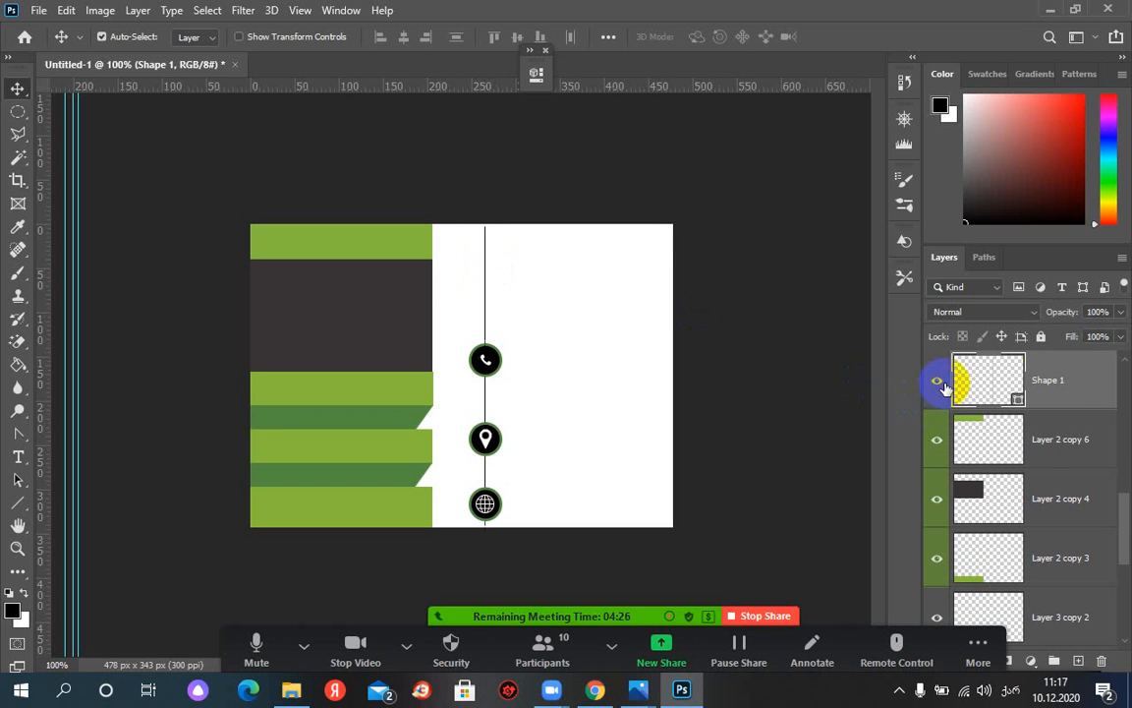
Duplicate the Shape 1 layer, rename the copy 'ლინე', and nudge it one pixel right
{"action": "right_click", "coordinate": [1070, 384]}
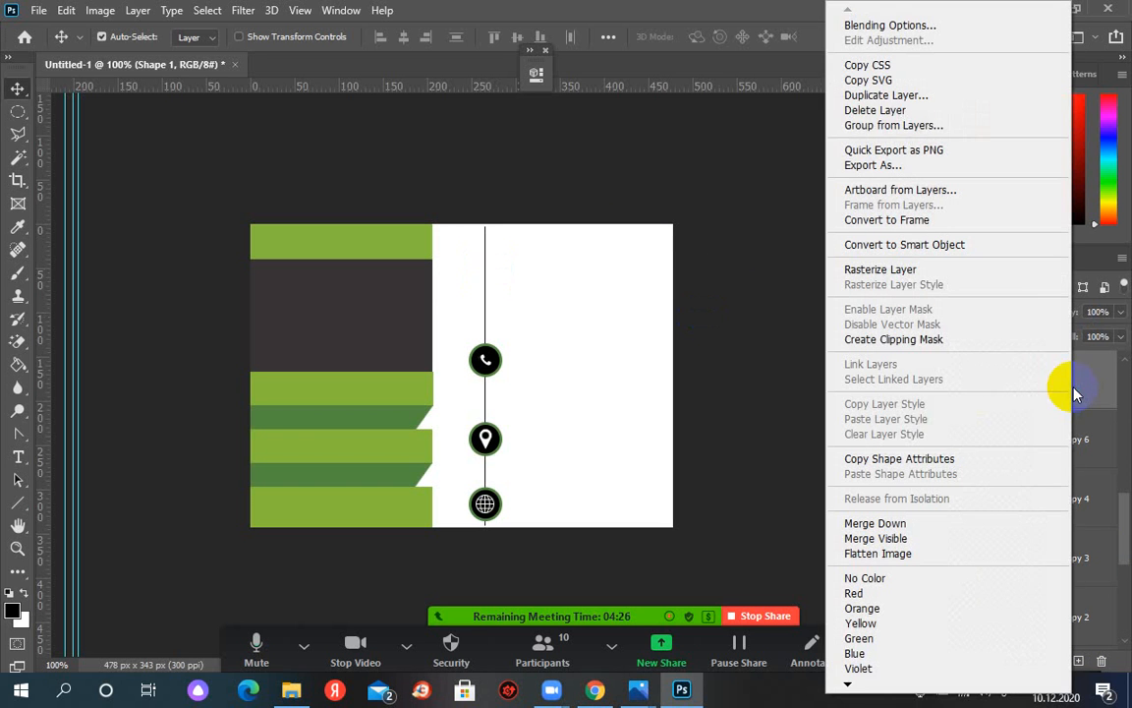
{"action": "left_click", "coordinate": [860, 95]}
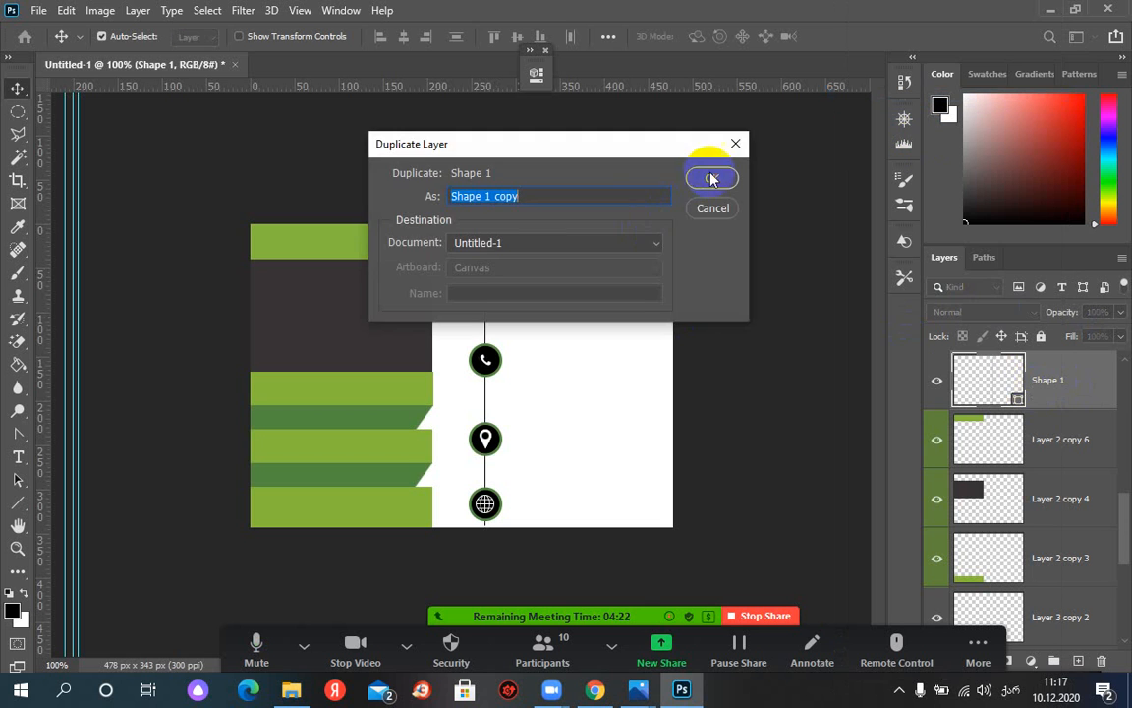
{"action": "left_click", "coordinate": [712, 178]}
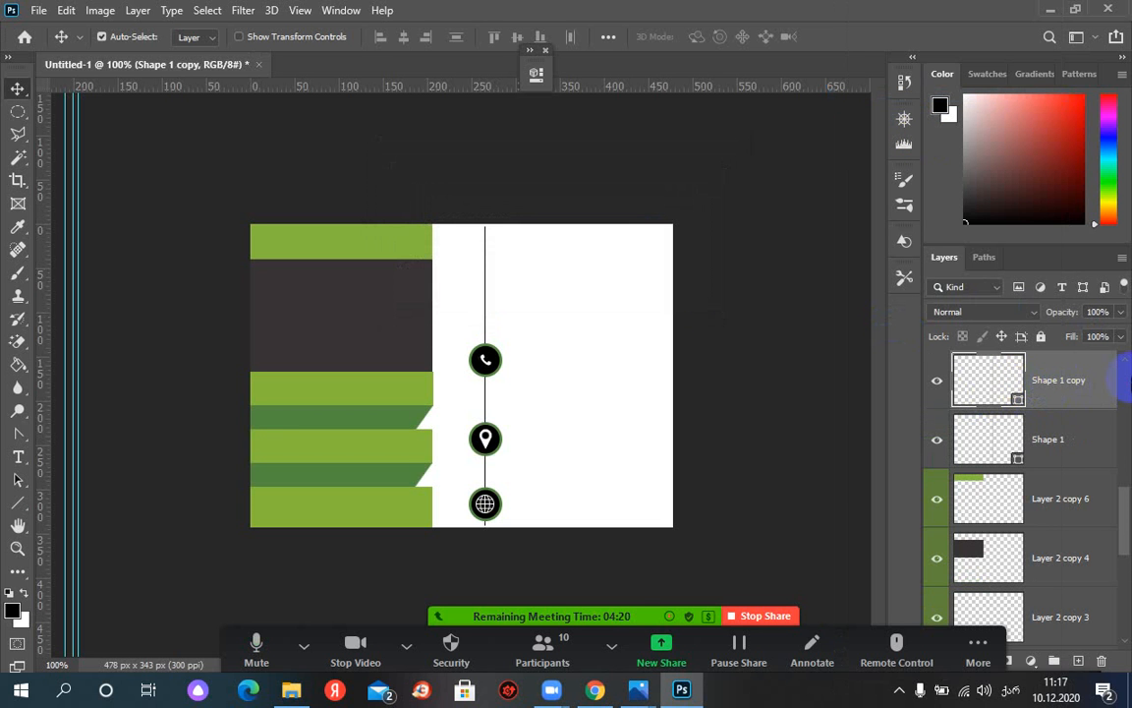
{"action": "left_click", "coordinate": [1071, 391]}
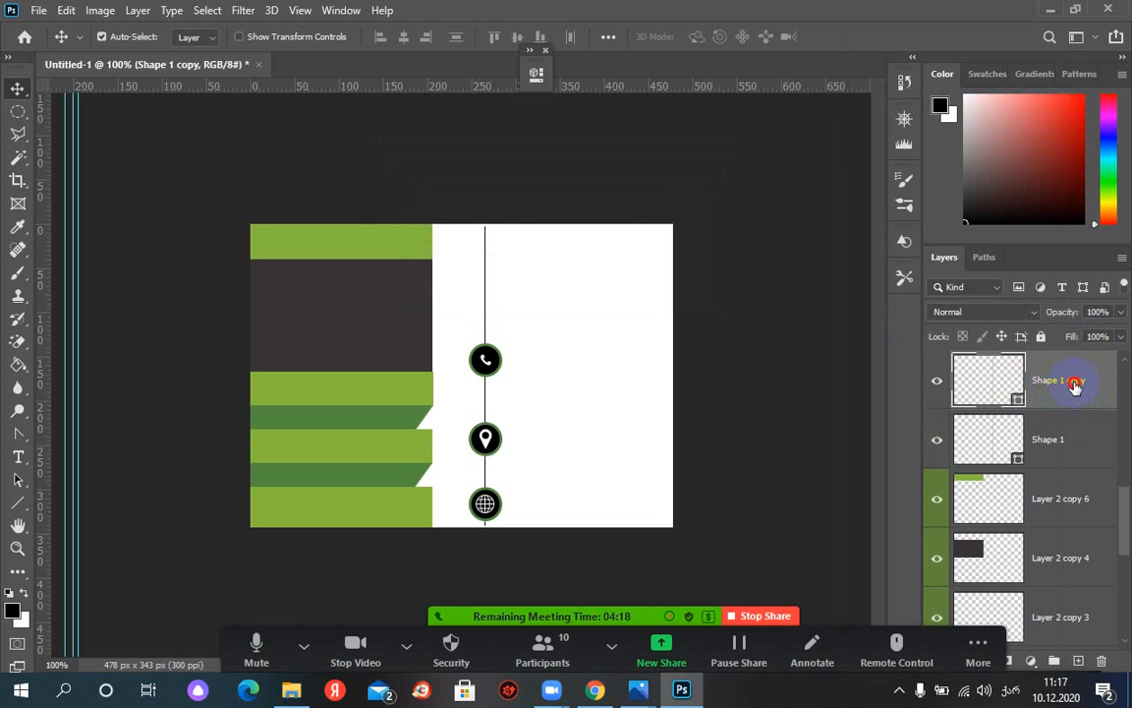
{"action": "double_click", "coordinate": [1076, 382]}
{"action": "type", "text": "ლინე"}
{"action": "key", "text": "Return"}
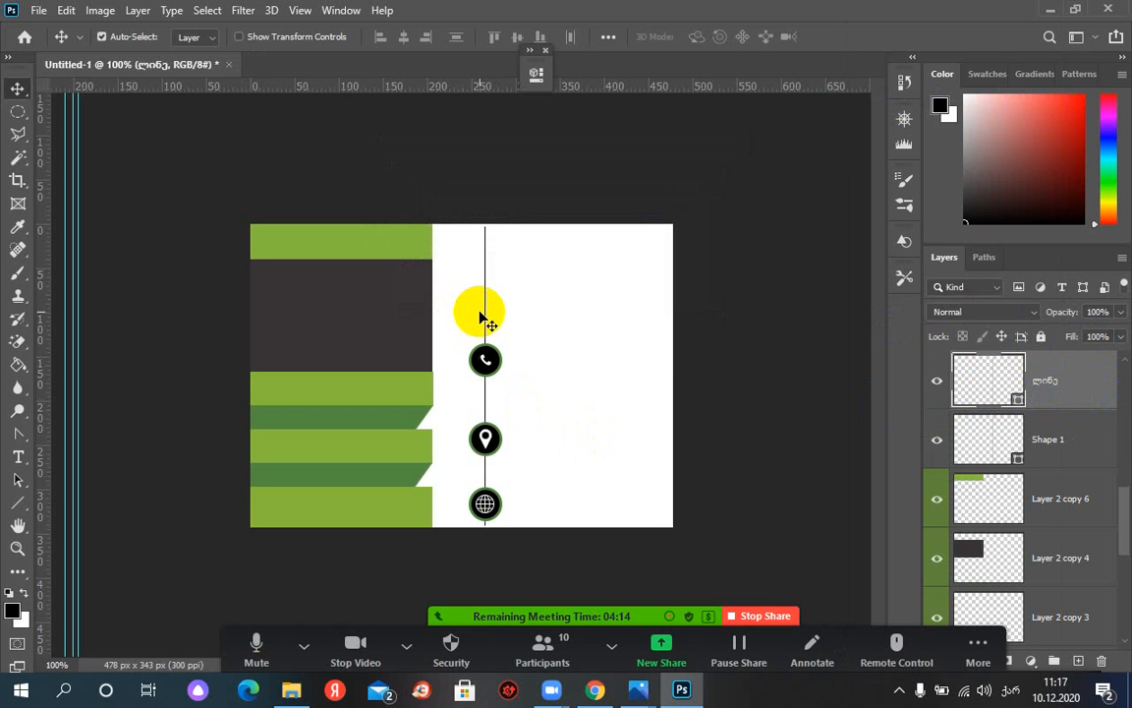
{"action": "key", "text": "Right"}
{"action": "key", "text": "Right"}
{"action": "key", "text": "Right"}
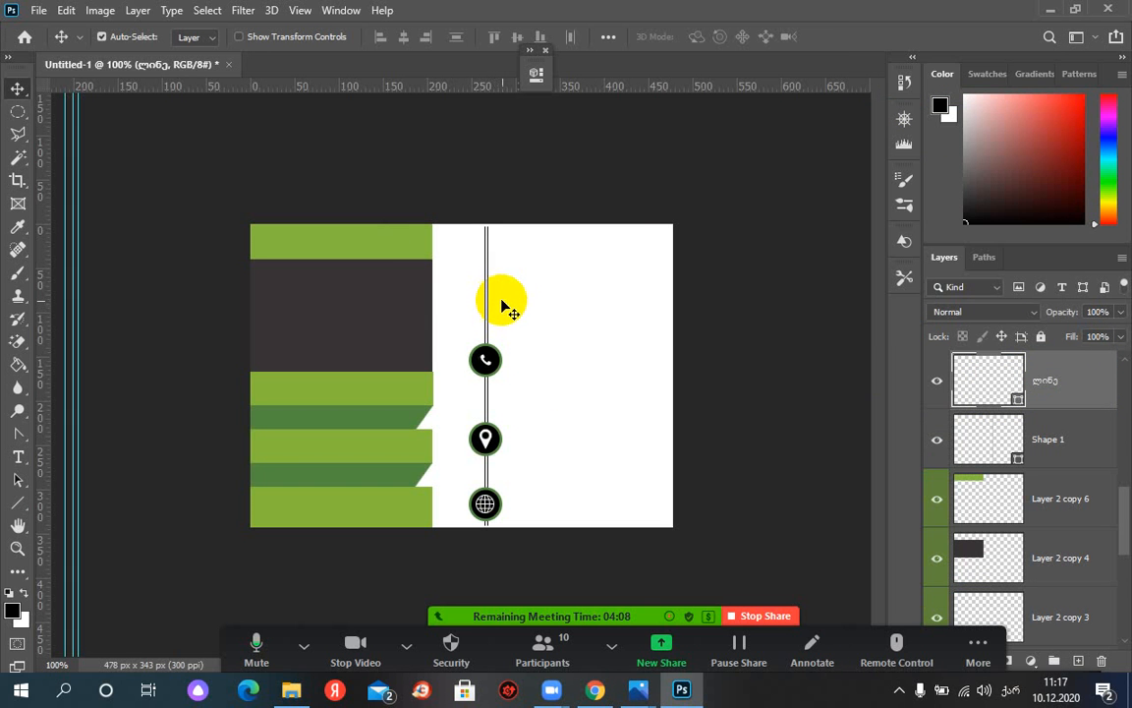
Duplicate the ლინე layer and nudge the new copy two pixels right
{"action": "right_click", "coordinate": [1072, 386]}
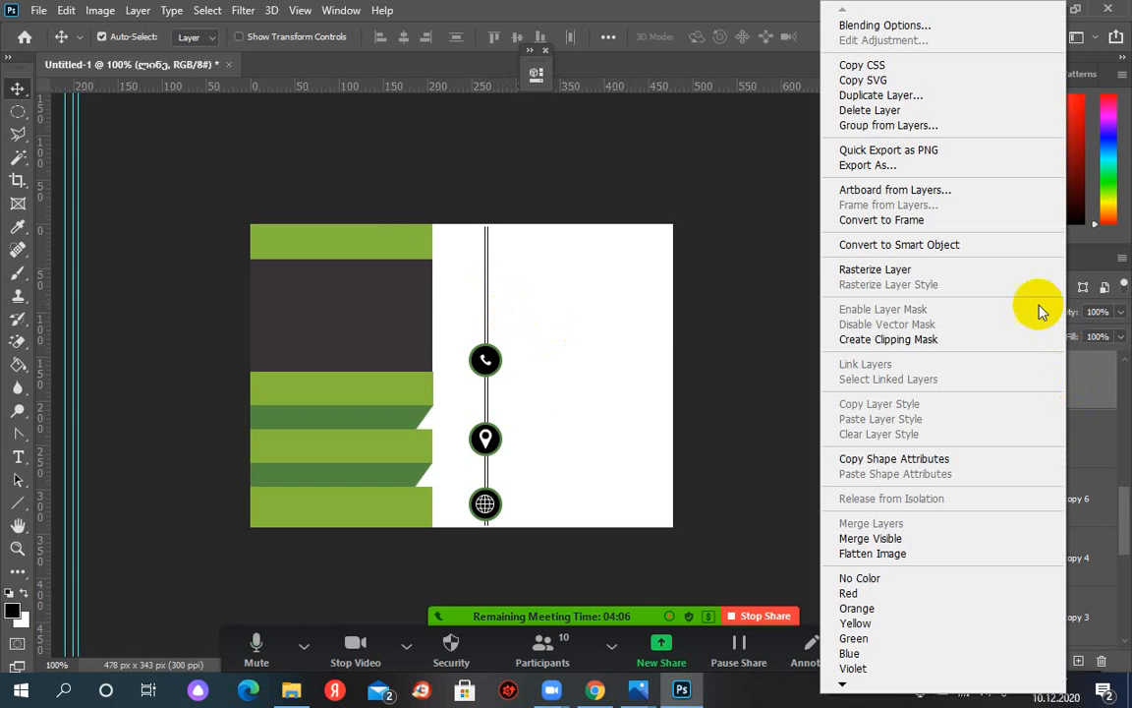
{"action": "left_click", "coordinate": [880, 96]}
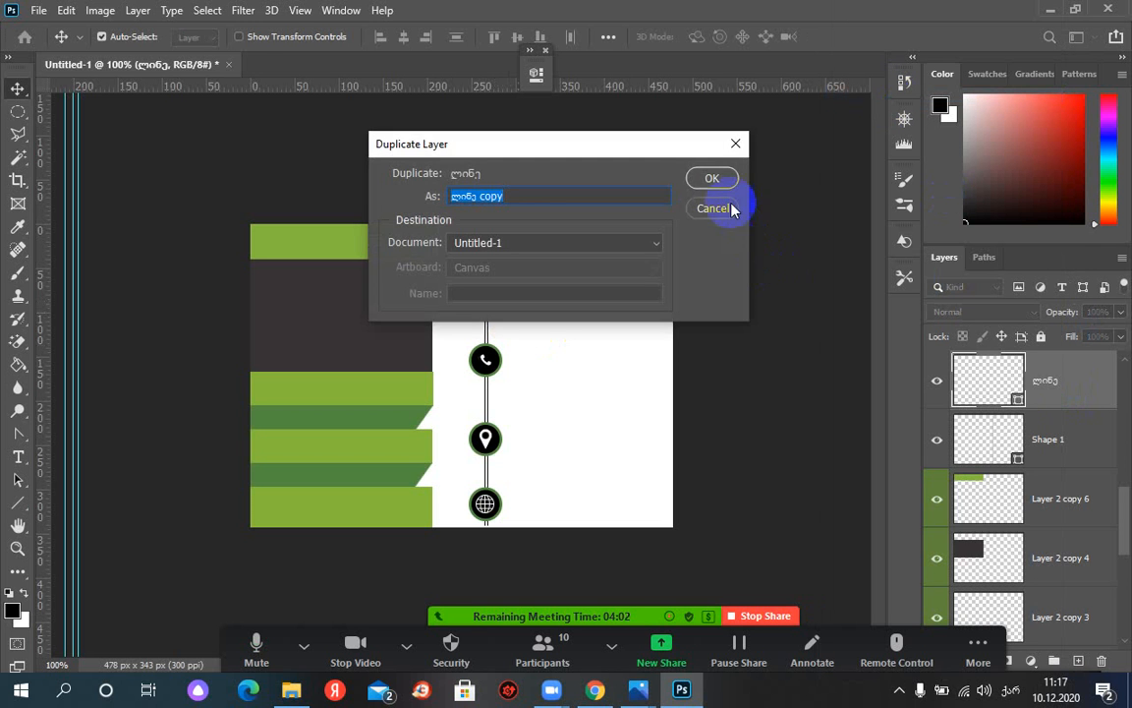
{"action": "left_click", "coordinate": [712, 177]}
{"action": "key", "text": "Right"}
{"action": "key", "text": "Right"}
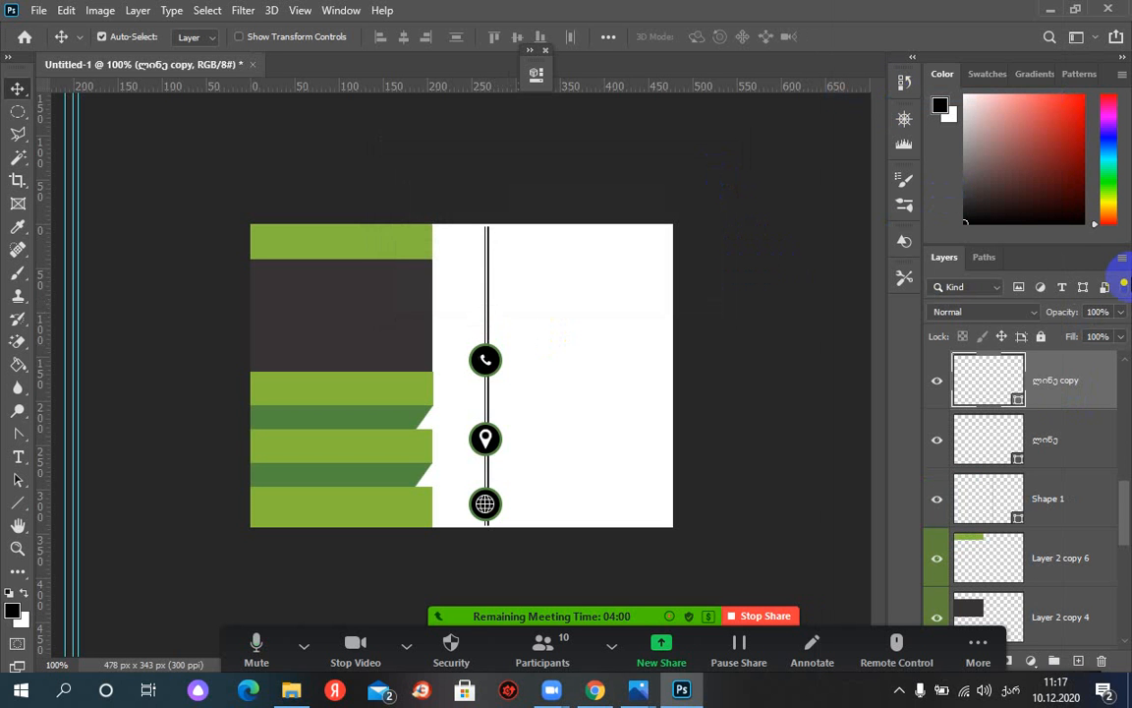
{"action": "key", "text": "Right"}
{"action": "key", "text": "Right"}
{"action": "key", "text": "Right"}
{"action": "key", "text": "Right"}
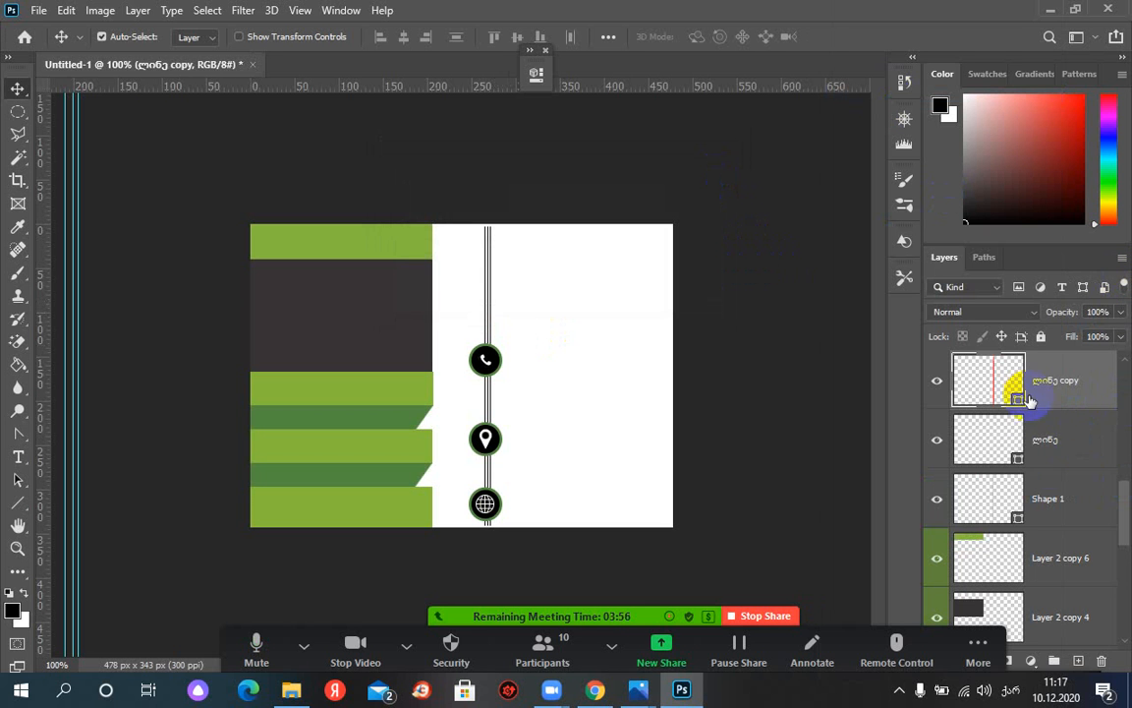
Nudge the three selected line layers one pixel left, then zoom in on the icon column
{"action": "left_click", "coordinate": [1064, 499], "text": "shift"}
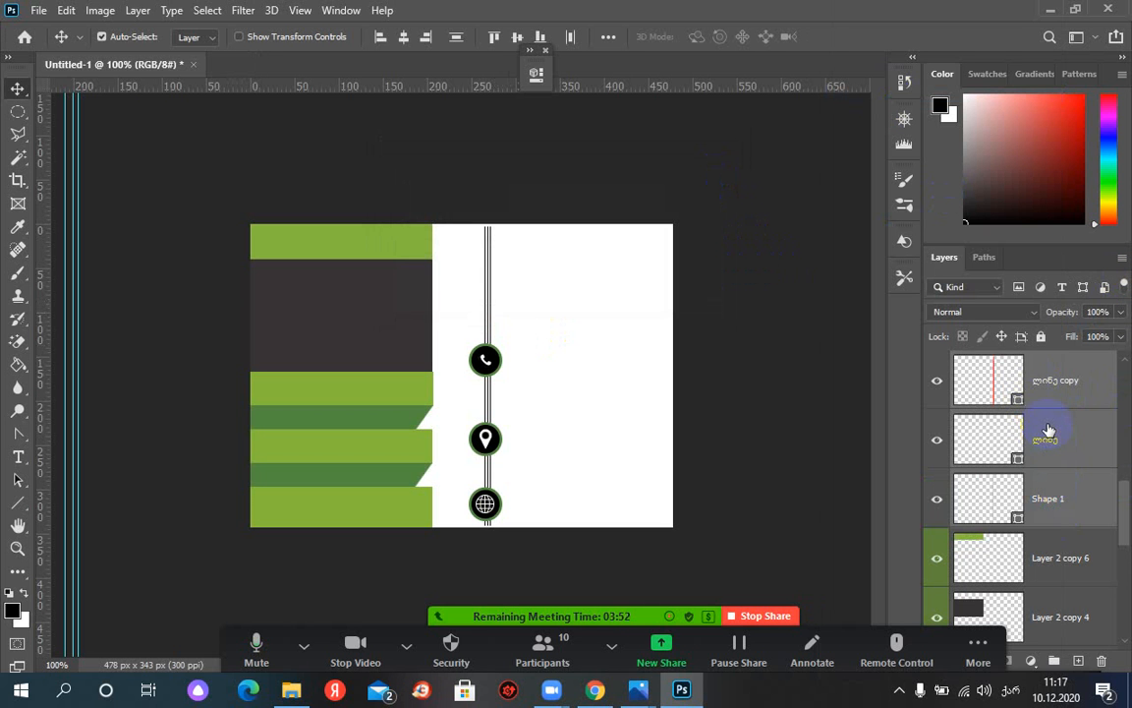
{"action": "key", "text": "Left"}
{"action": "key", "text": "Left"}
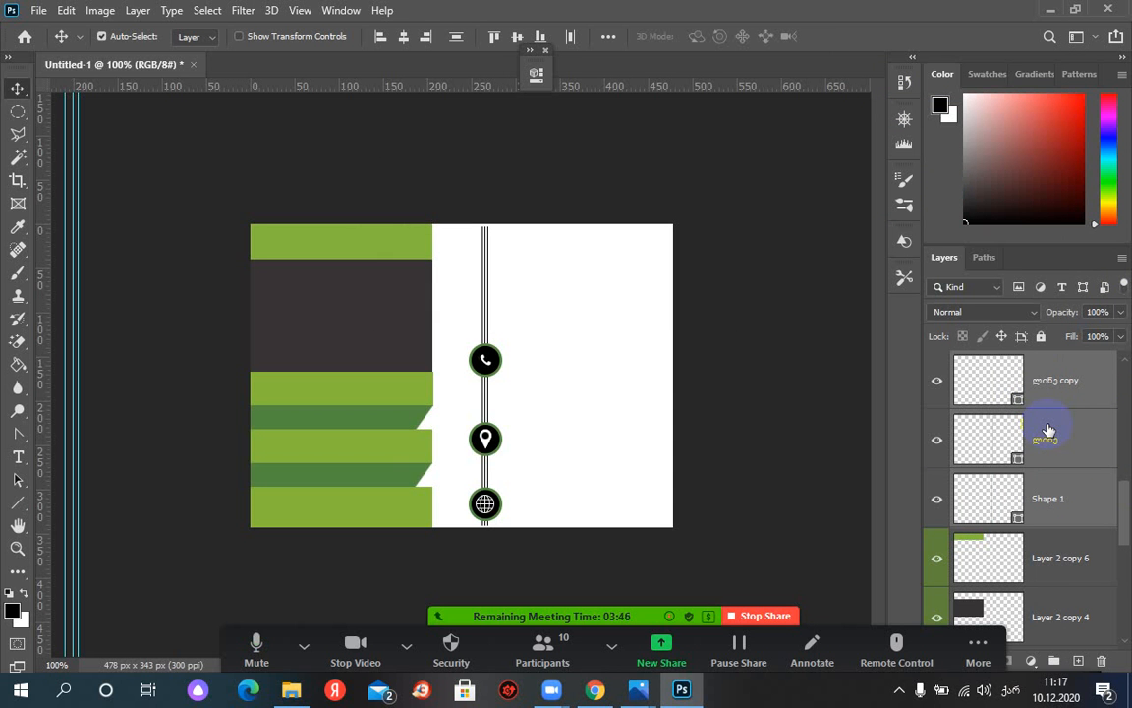
{"action": "key", "text": "ctrl+plus"}
{"action": "key", "text": "ctrl+plus"}
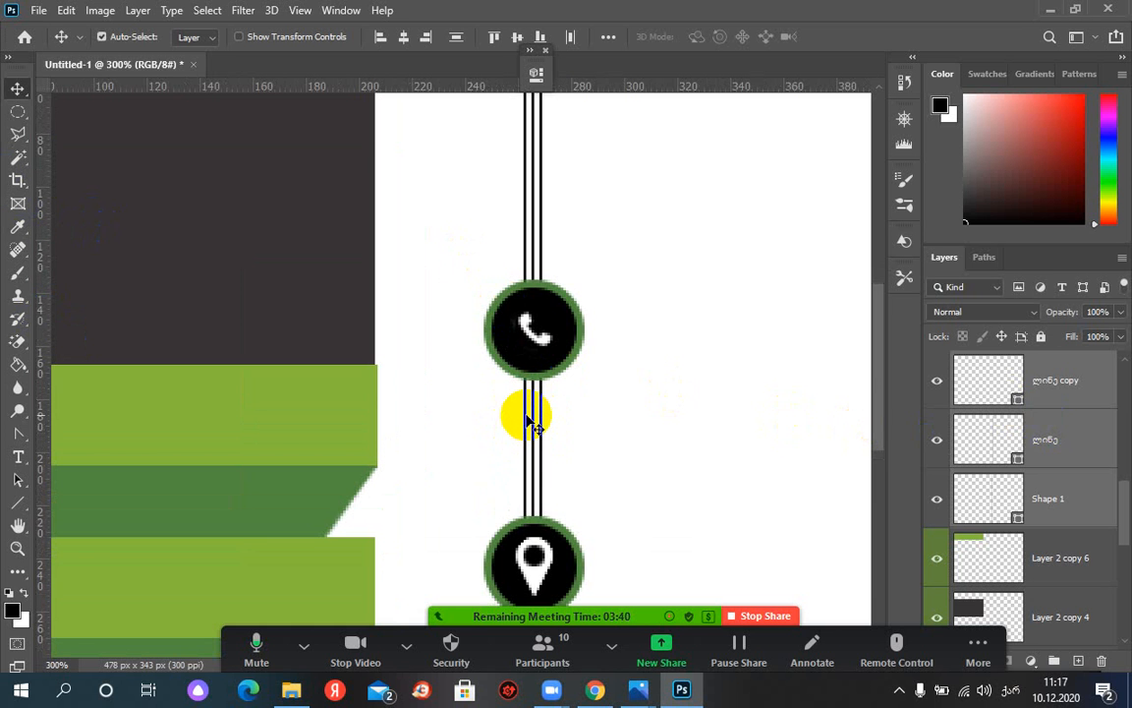
{"action": "key", "text": "ctrl+minus"}
{"action": "key", "text": "ctrl+minus"}
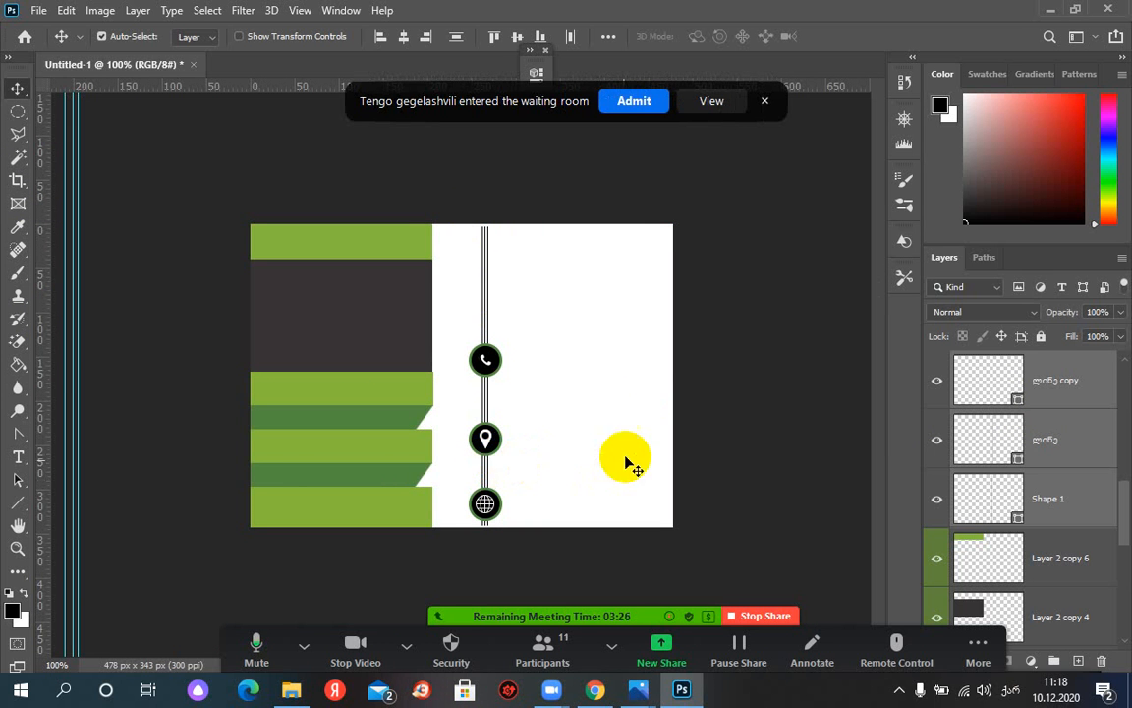
{"action": "left_click", "coordinate": [631, 102]}
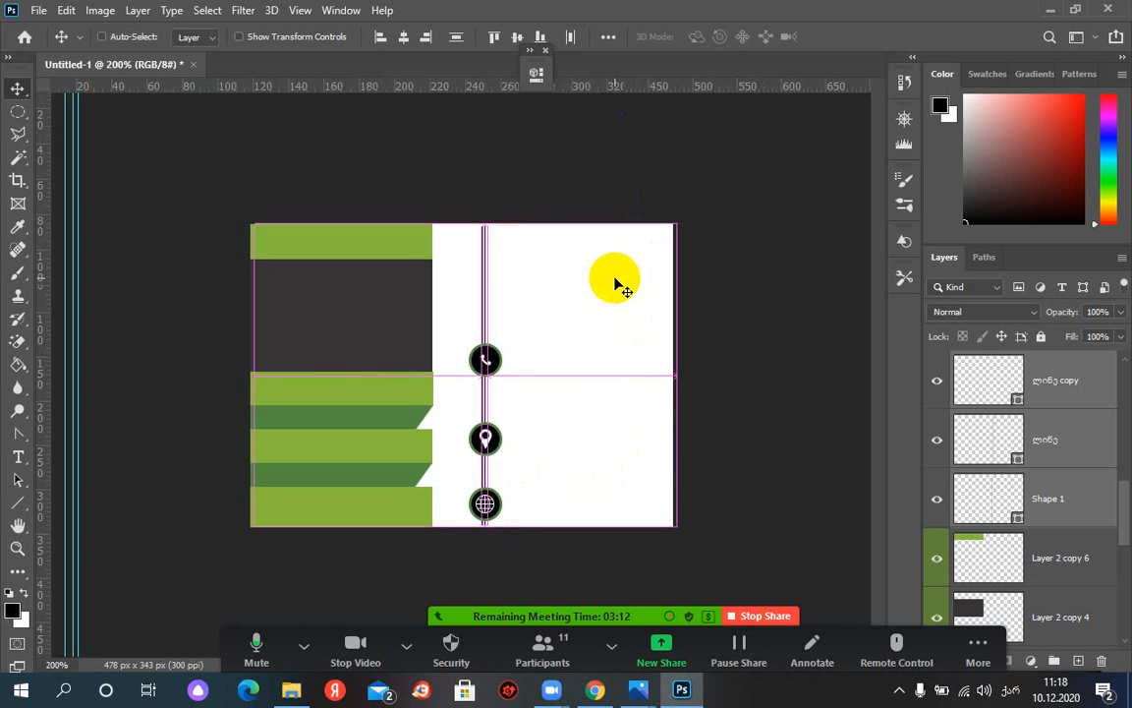
{"action": "key", "text": "ctrl+plus"}
{"action": "key", "text": "ctrl+plus"}
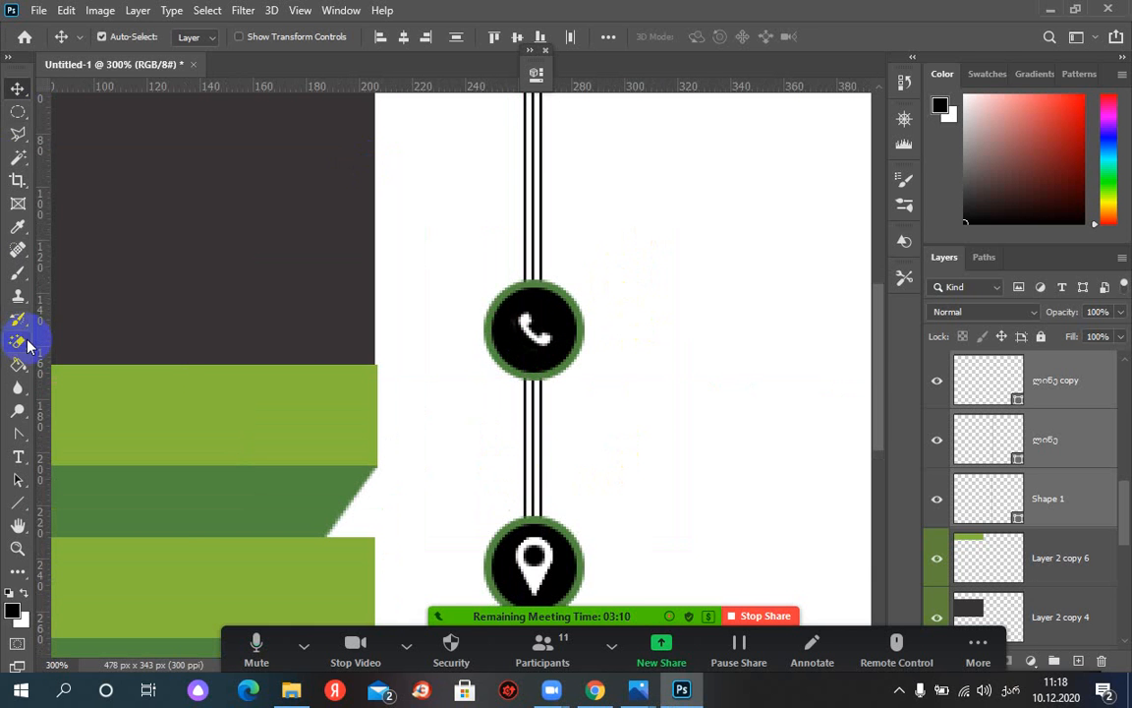
{"action": "left_click", "coordinate": [18, 340]}
With the regular Eraser, make Shape 1 the only active layer and rasterize it
{"action": "key", "text": "shift+e"}
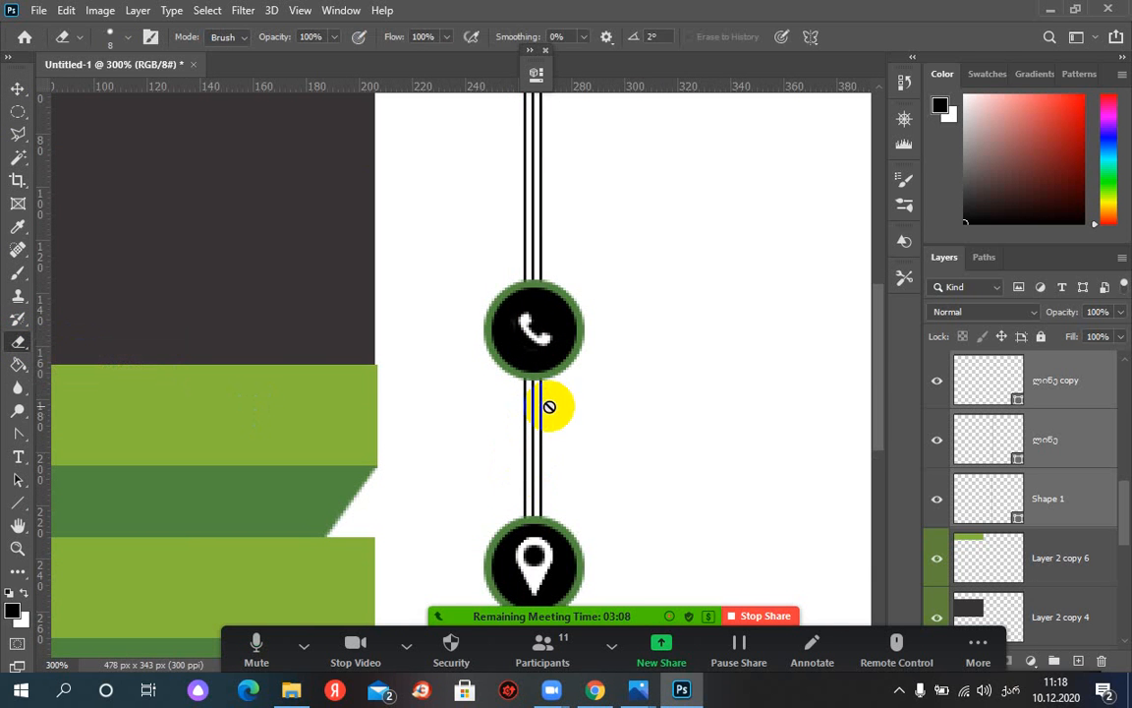
{"action": "left_click", "coordinate": [541, 398]}
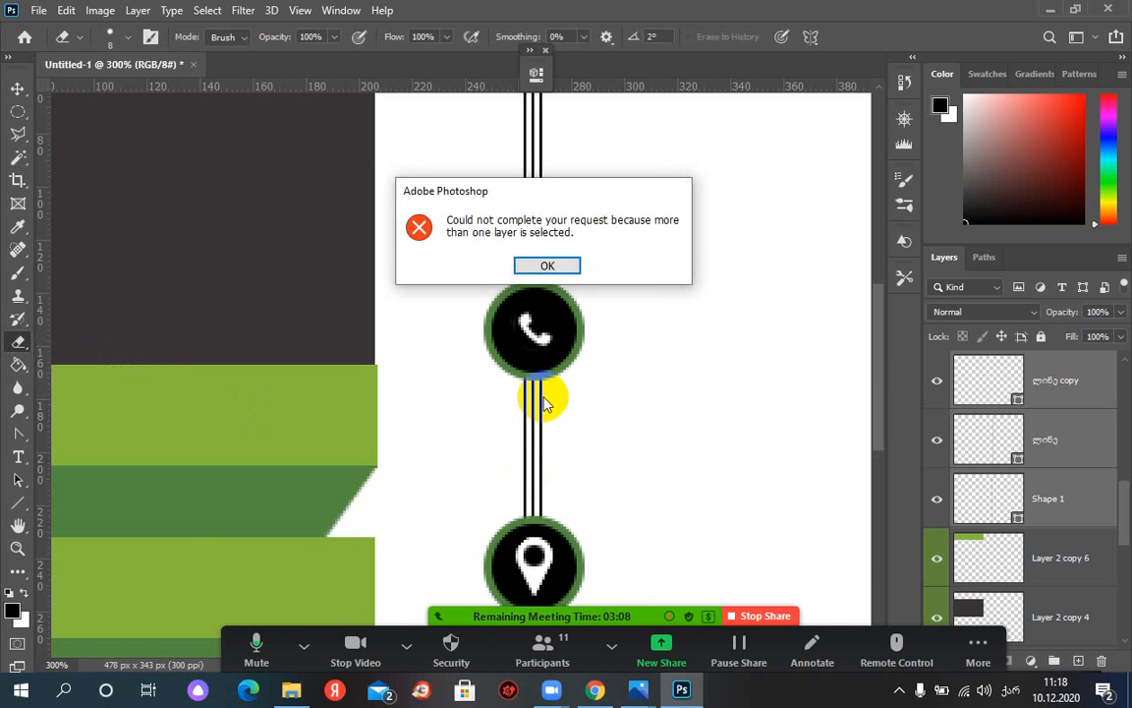
{"action": "left_click", "coordinate": [550, 264]}
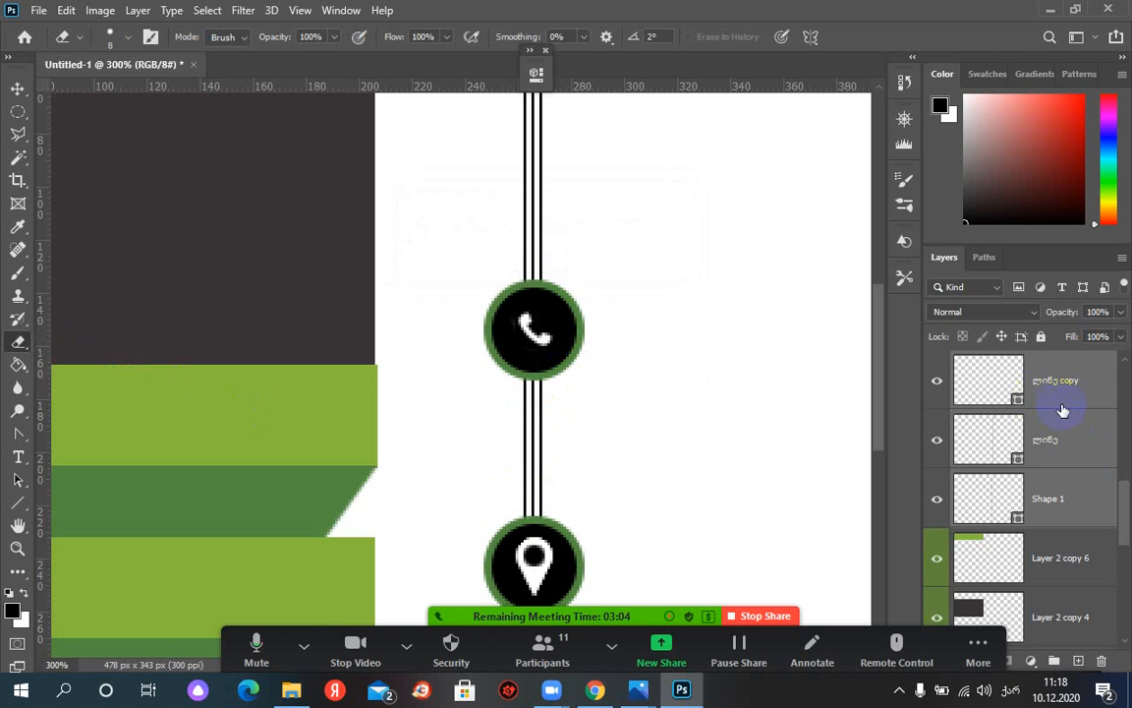
{"action": "left_click", "coordinate": [1057, 487]}
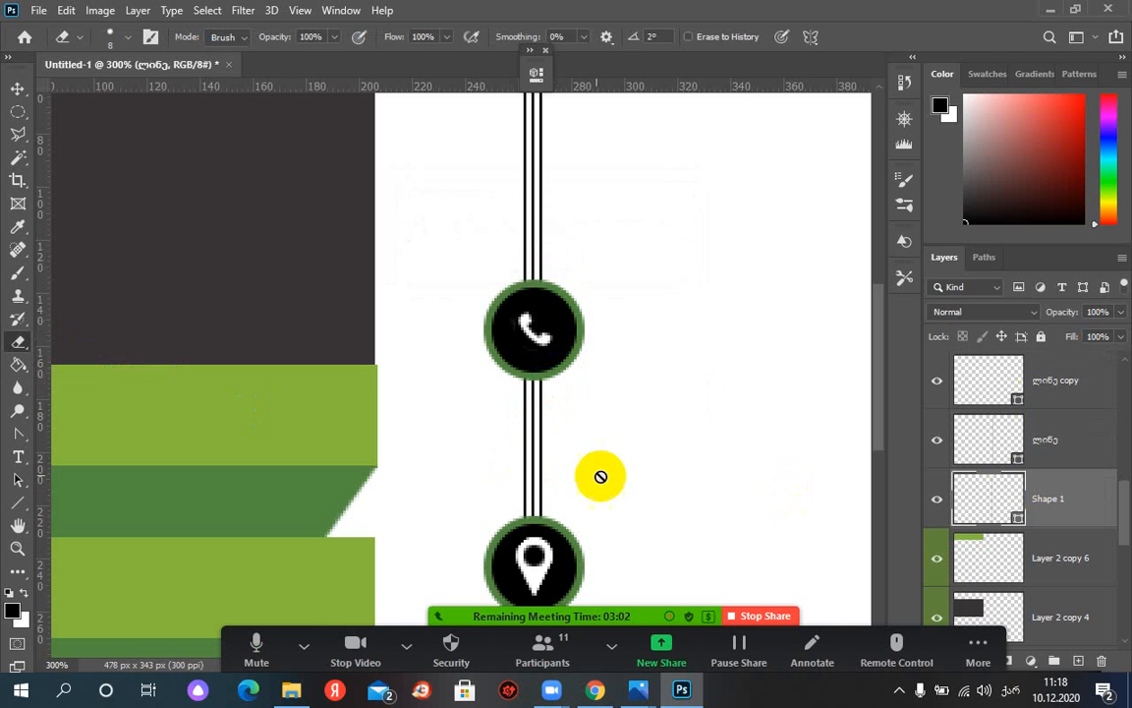
{"action": "left_click", "coordinate": [545, 408]}
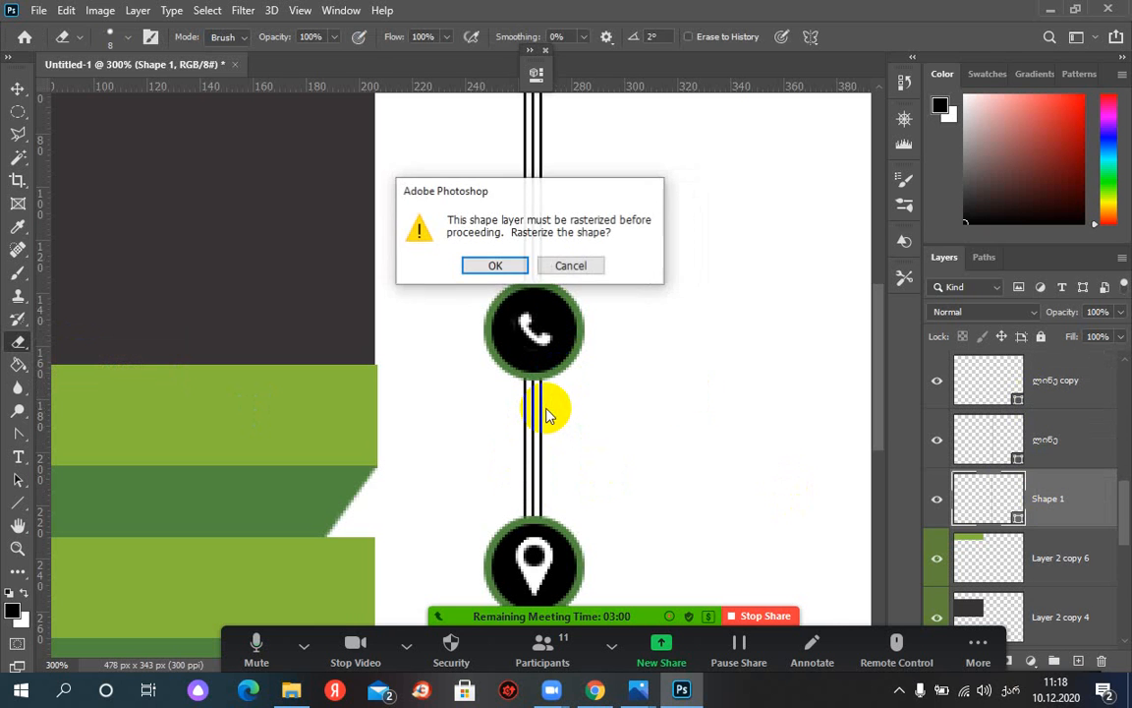
{"action": "left_click", "coordinate": [505, 262]}
Erase the leftmost line between the phone, location and globe circles, then check the result
{"action": "mouse_move", "coordinate": [545, 399]}
{"action": "left_mouse_down"}
{"action": "mouse_move", "coordinate": [545, 427]}
{"action": "mouse_move", "coordinate": [507, 428]}
{"action": "mouse_move", "coordinate": [521, 432]}
{"action": "left_mouse_up"}
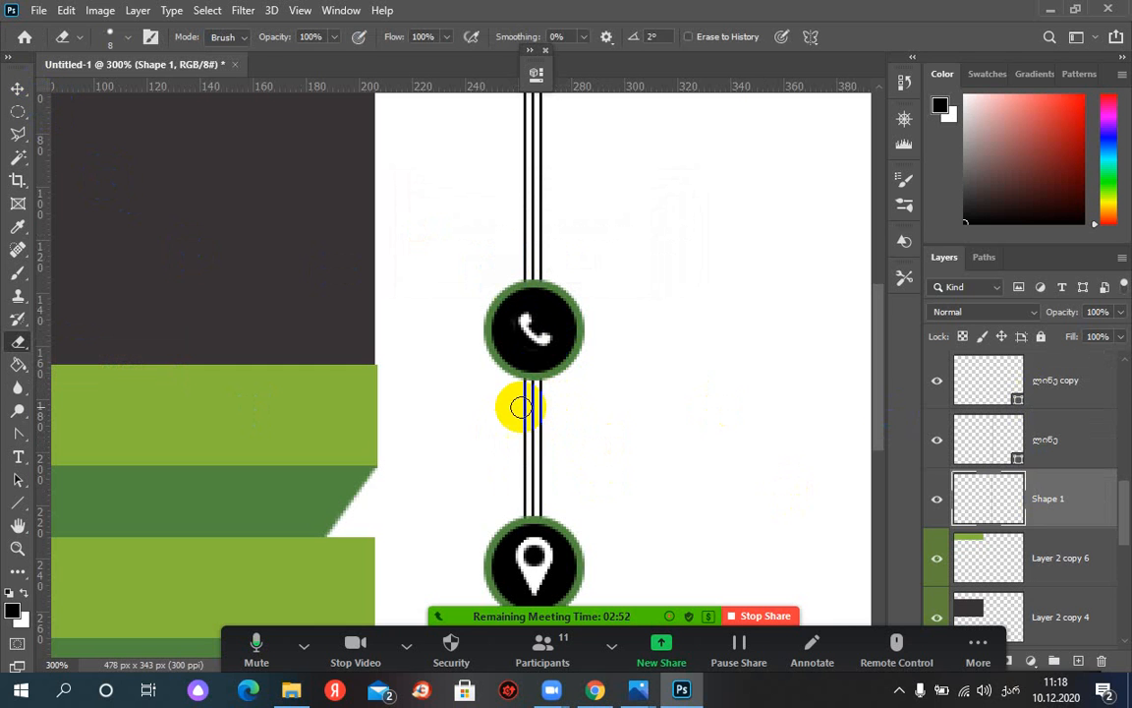
{"action": "left_click_drag", "start_coordinate": [516, 390], "coordinate": [515, 457]}
{"action": "left_click_drag", "start_coordinate": [517, 480], "coordinate": [516, 511]}
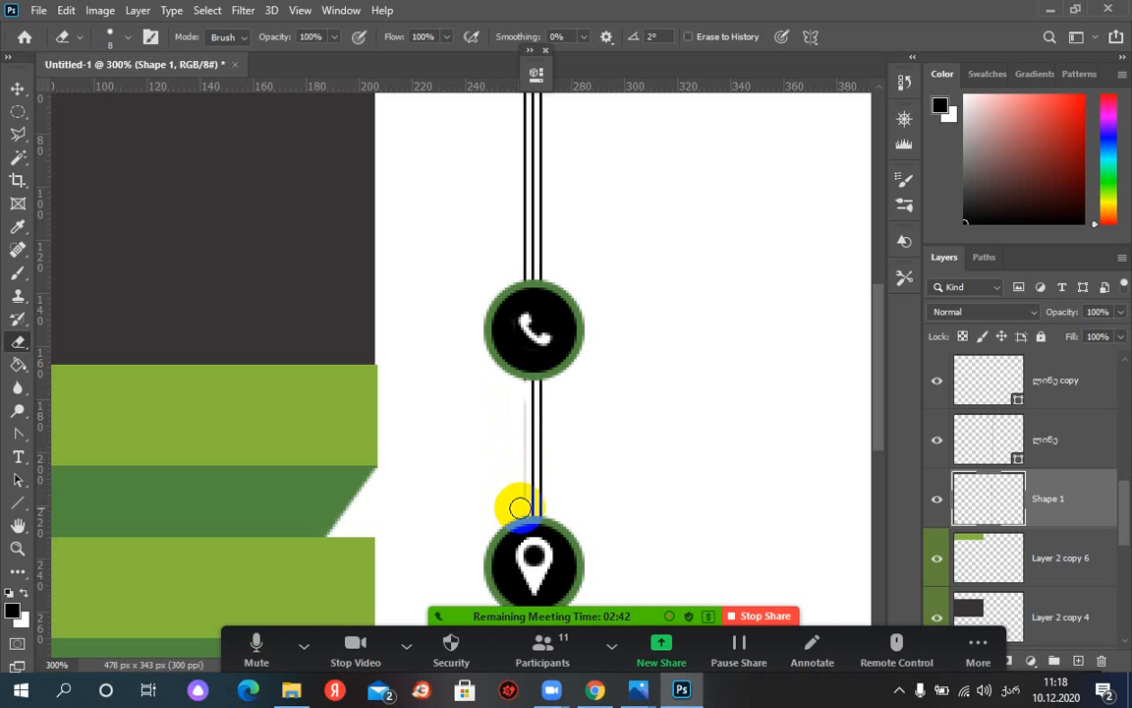
{"action": "scroll", "coordinate": [602, 470], "scroll_direction": "down", "scroll_amount": 3}
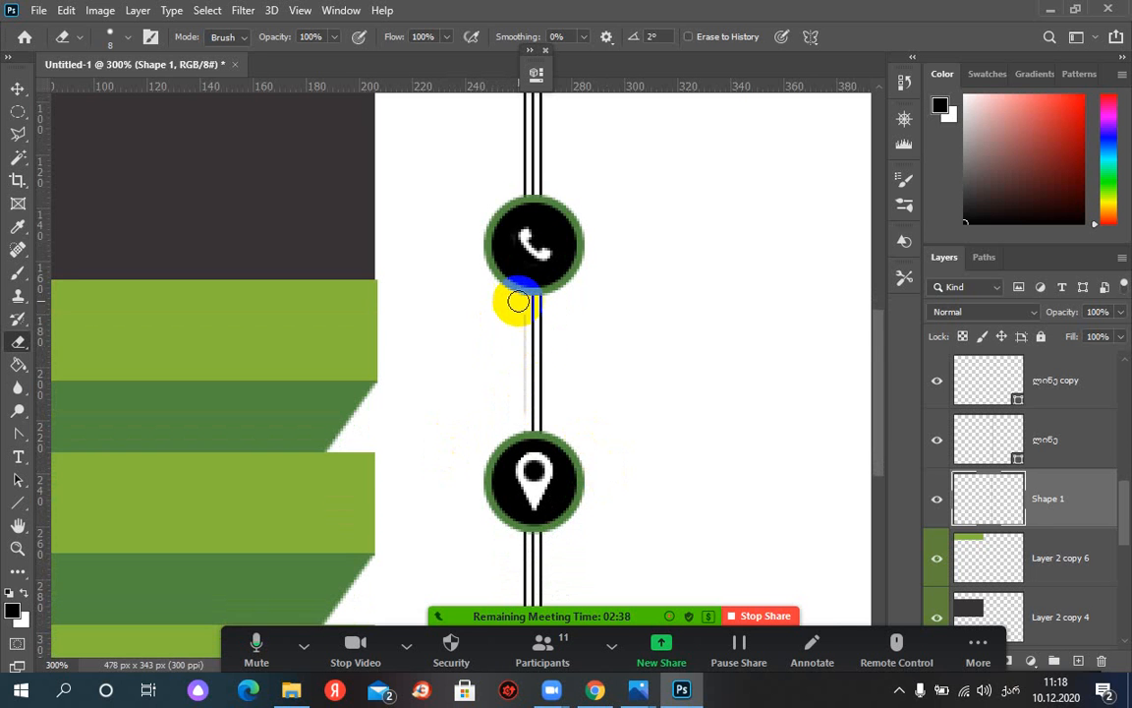
{"action": "scroll", "coordinate": [594, 433], "scroll_direction": "down", "scroll_amount": 3}
{"action": "scroll", "coordinate": [593, 440], "scroll_direction": "down", "scroll_amount": 1}
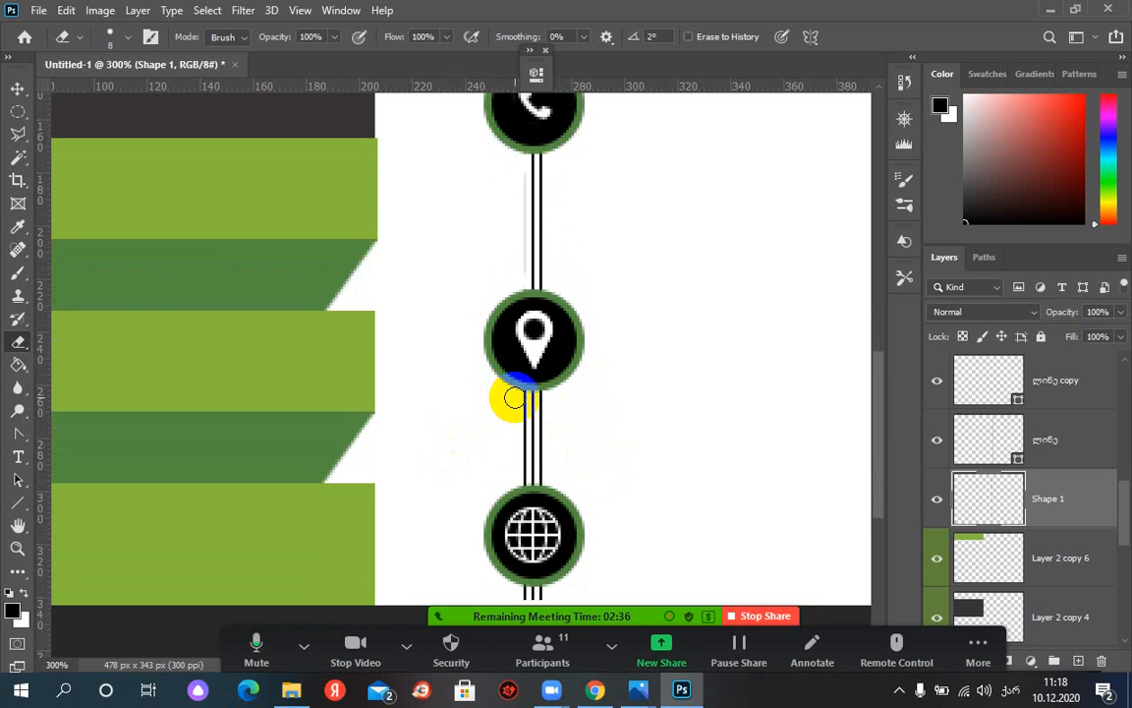
{"action": "mouse_move", "coordinate": [516, 397]}
{"action": "left_mouse_down"}
{"action": "mouse_move", "coordinate": [522, 478]}
{"action": "mouse_move", "coordinate": [529, 402]}
{"action": "left_mouse_up"}
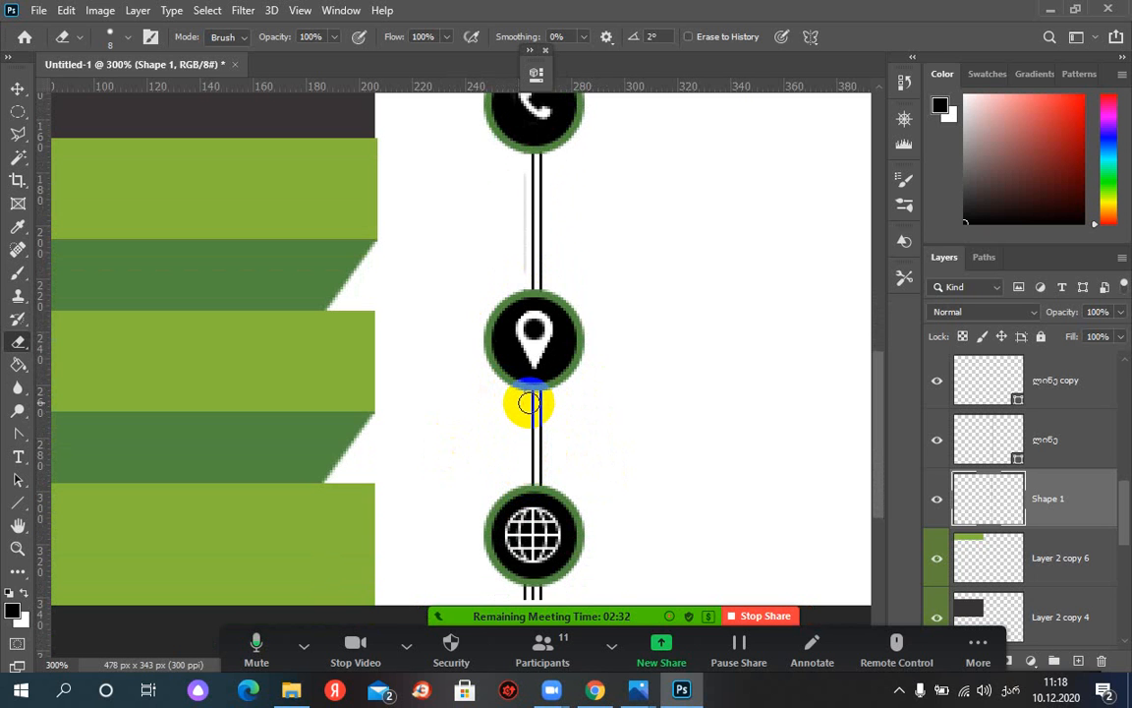
{"action": "left_click", "coordinate": [935, 441]}
{"action": "left_click", "coordinate": [935, 441]}
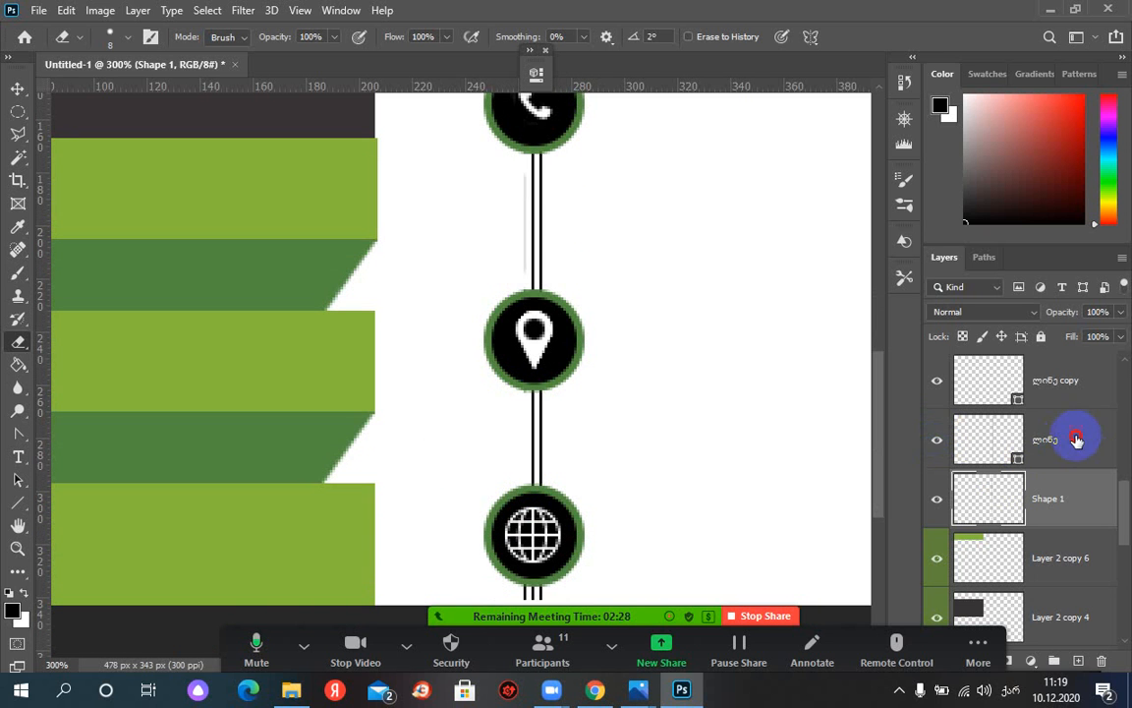
Rasterize the second line layer
{"action": "left_click", "coordinate": [1077, 439]}
{"action": "right_click", "coordinate": [1052, 435]}
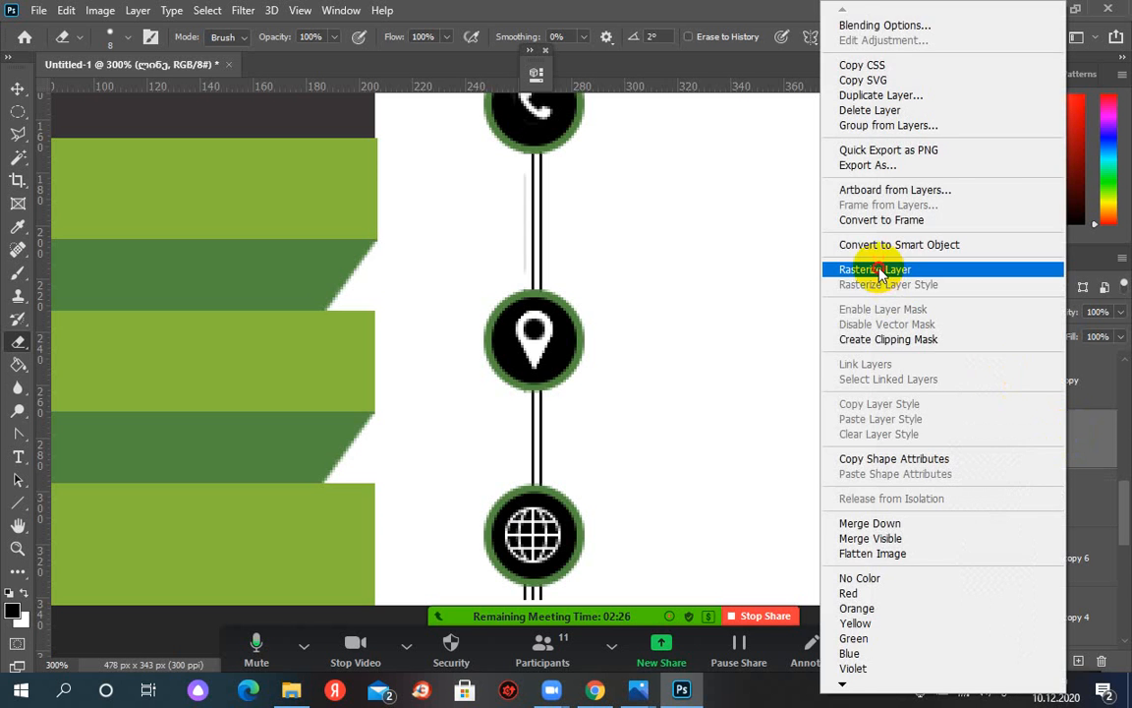
{"action": "left_click", "coordinate": [878, 271]}
Erase that layer's lines below the location pin and below the globe icon
{"action": "left_click_drag", "start_coordinate": [518, 392], "coordinate": [528, 476]}
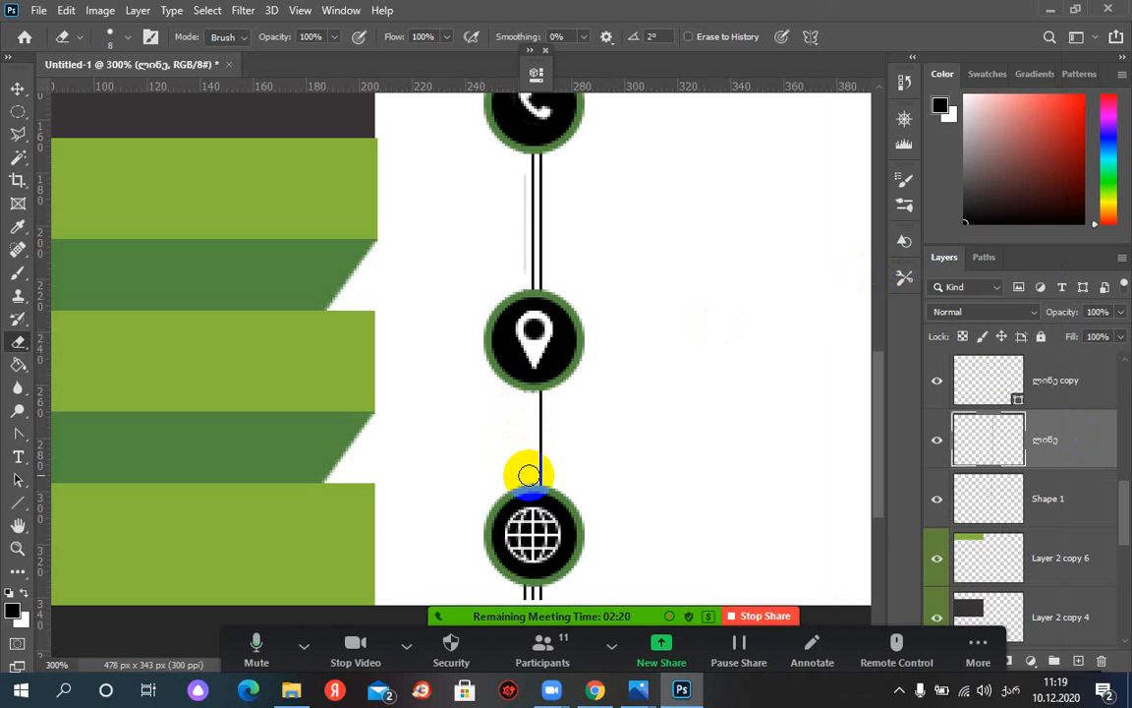
{"action": "scroll", "coordinate": [658, 476], "scroll_direction": "down", "scroll_amount": 5}
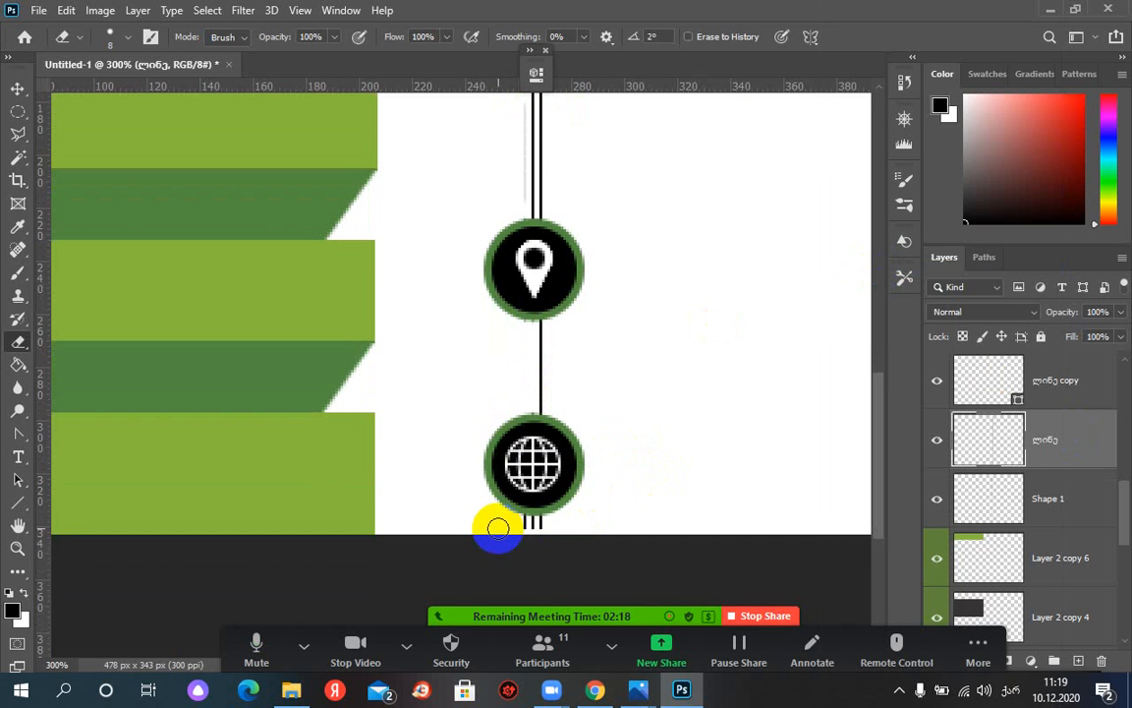
{"action": "left_click_drag", "start_coordinate": [523, 528], "coordinate": [528, 526]}
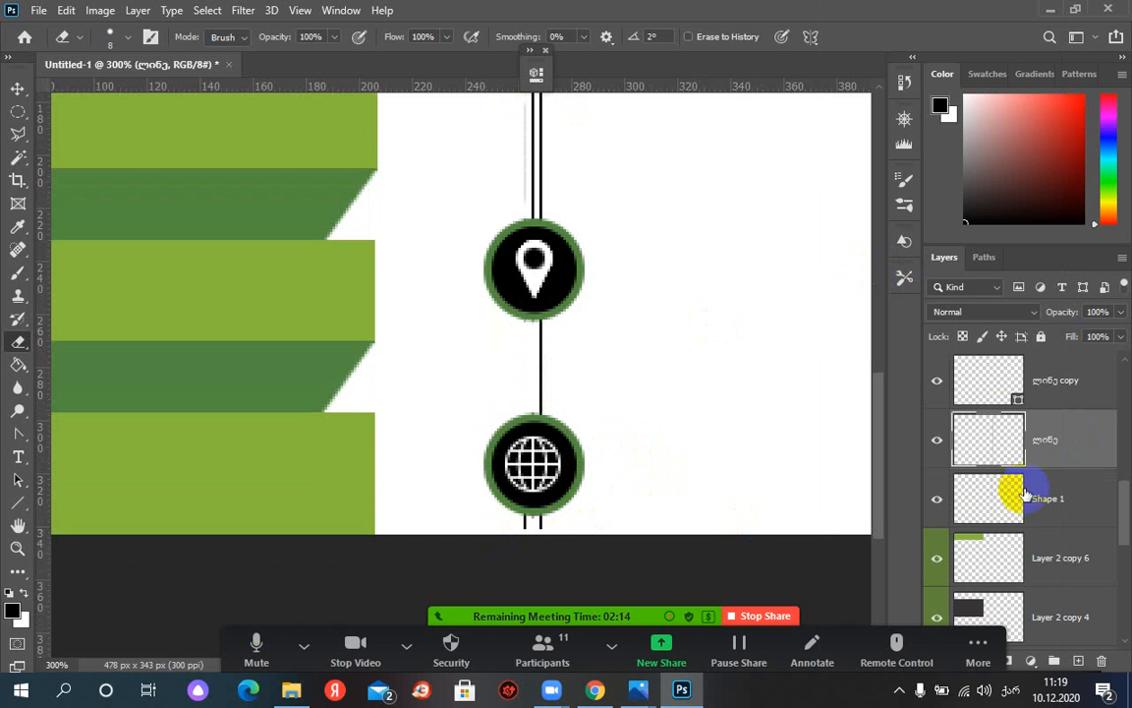
{"action": "left_click", "coordinate": [1012, 497]}
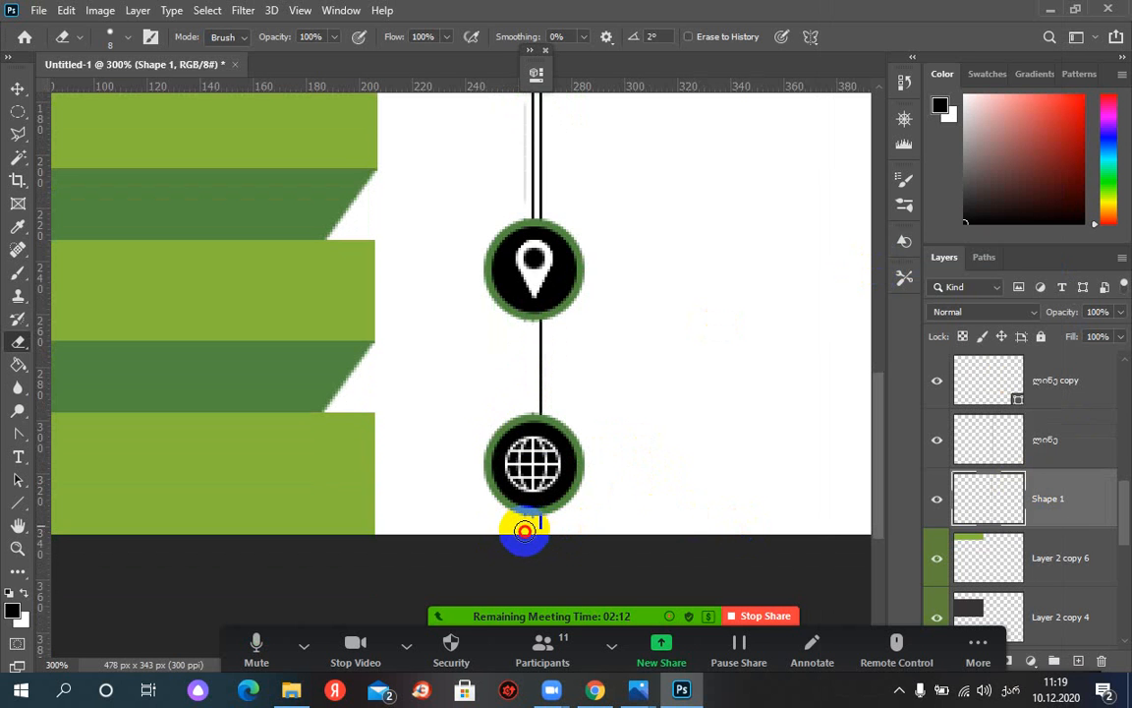
{"action": "scroll", "coordinate": [667, 406], "scroll_direction": "up", "scroll_amount": 1}
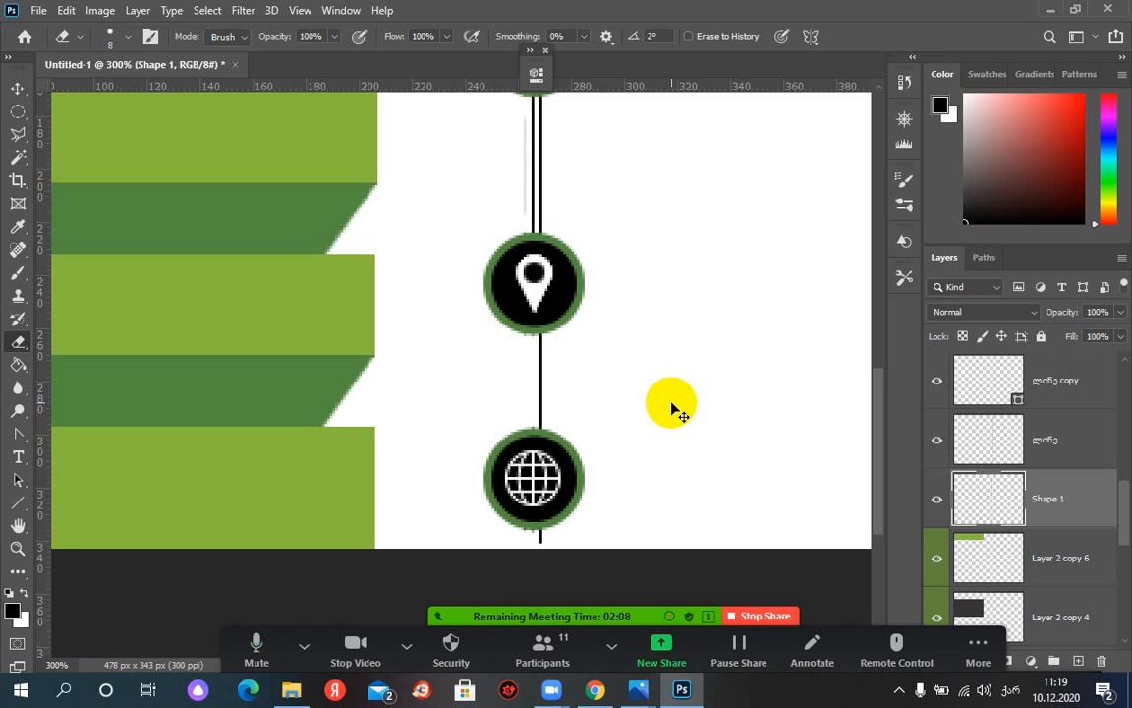
At 100% zoom, erase leftover line traces toward the phone icon and check the reference images
{"action": "key", "text": "ctrl+minus"}
{"action": "key", "text": "ctrl+minus"}
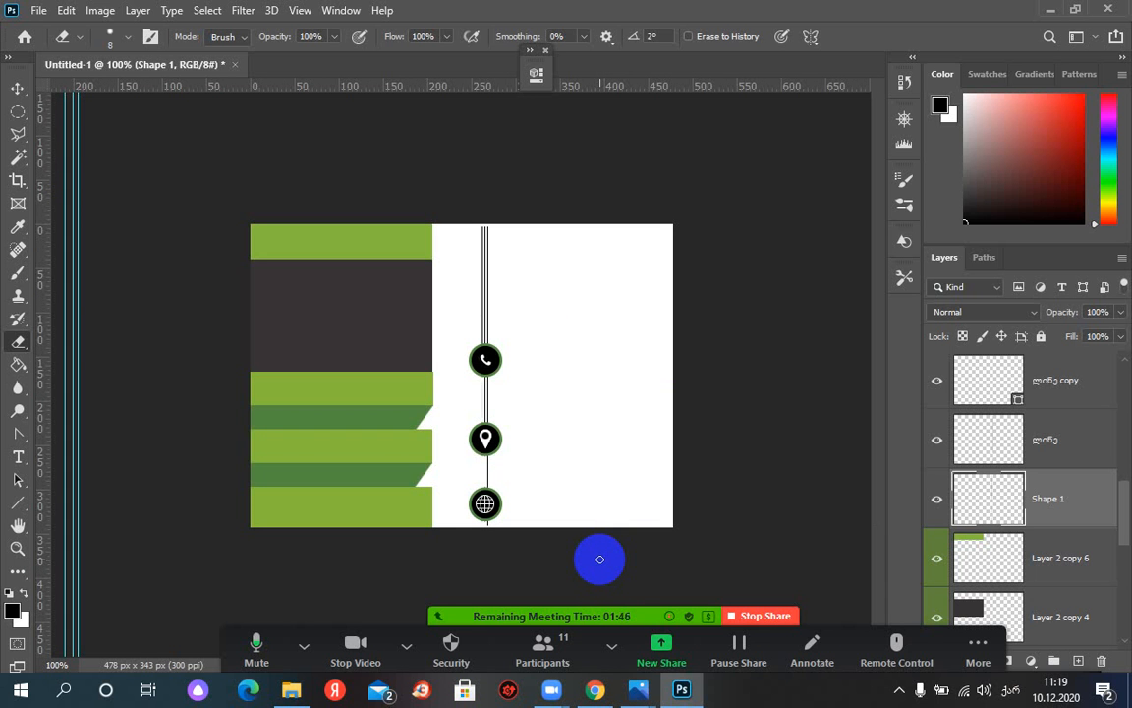
{"action": "left_click_drag", "start_coordinate": [600, 559], "coordinate": [486, 359]}
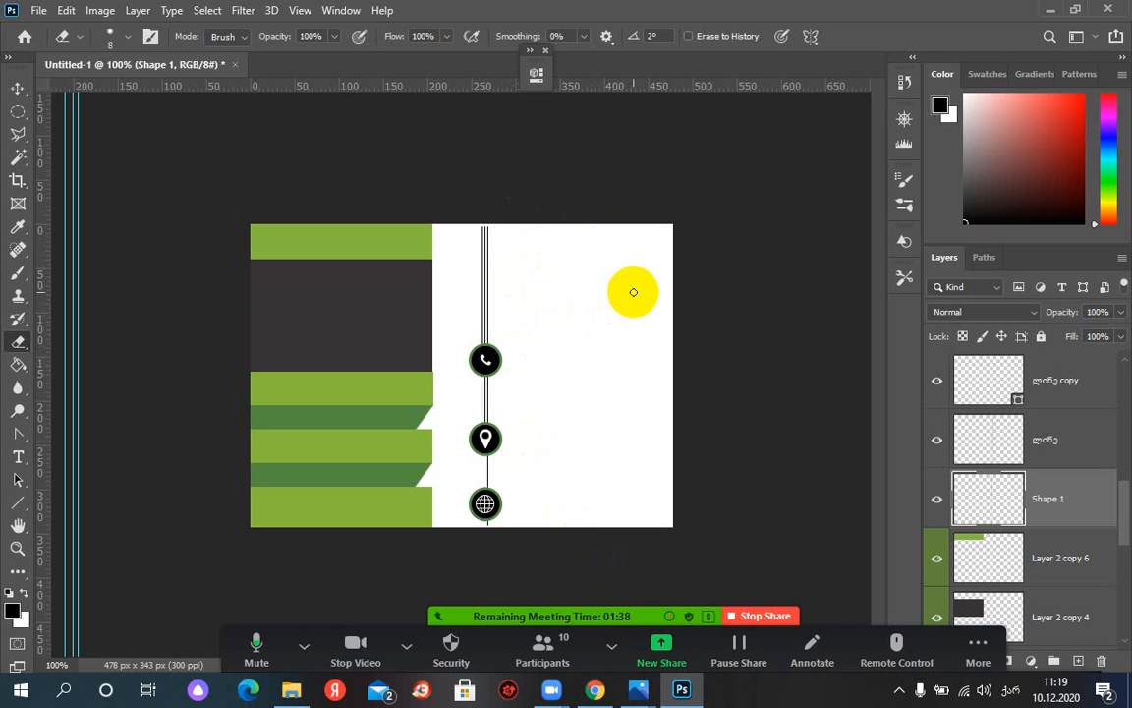
{"action": "left_click", "coordinate": [639, 689]}
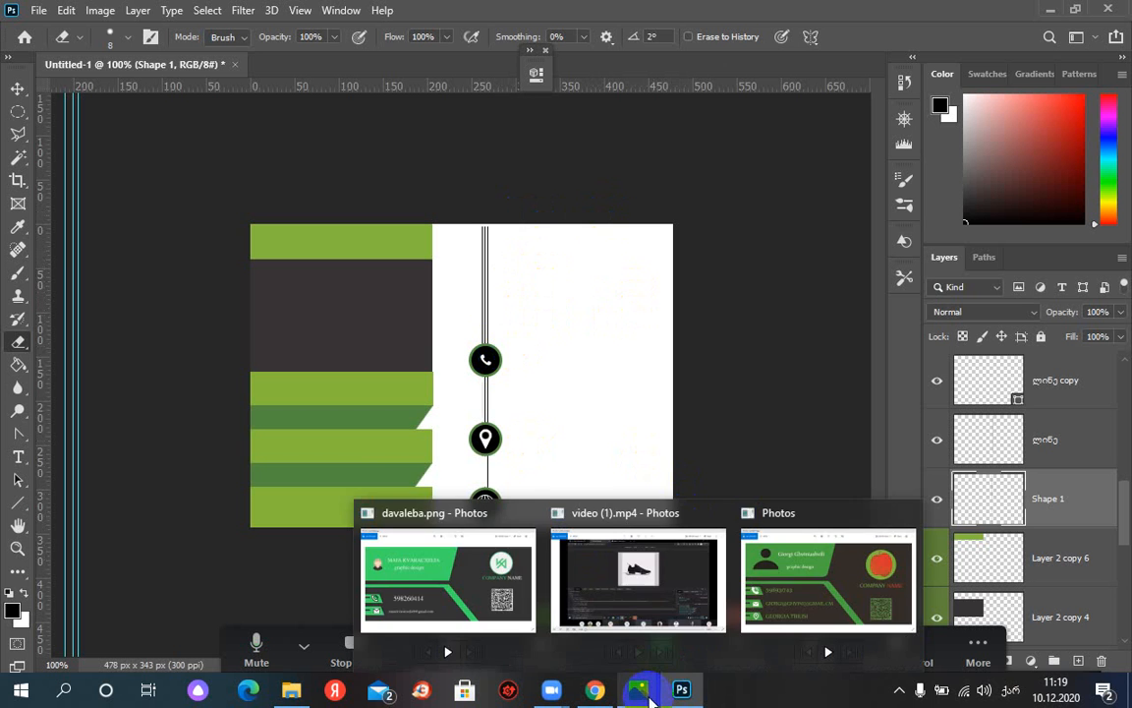
{"action": "mouse_move", "coordinate": [671, 696]}
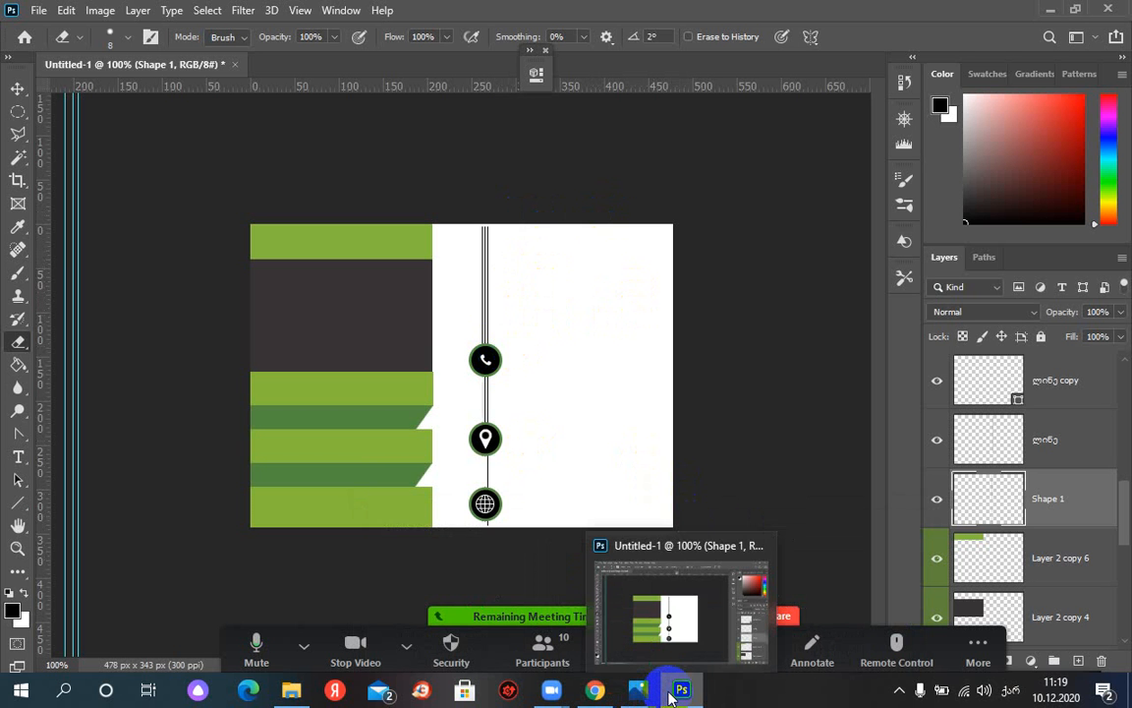
{"action": "left_click", "coordinate": [675, 692]}
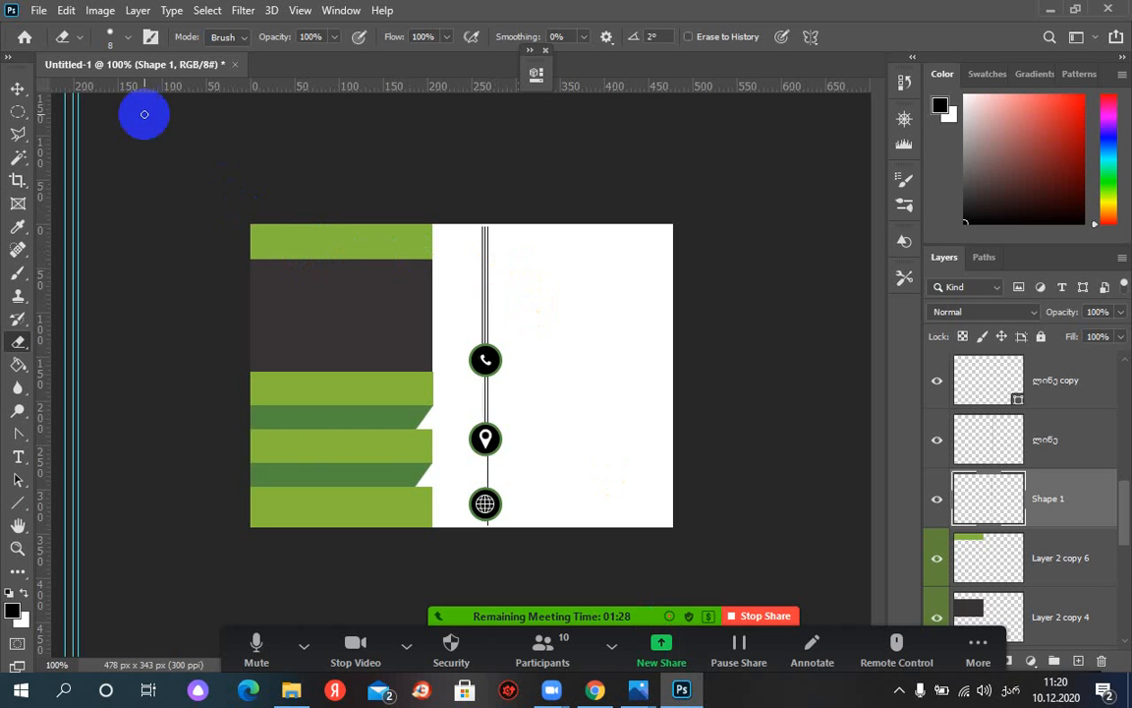
Open 3sd.JPG from the 3dvisit card folder as a floating window
{"action": "left_click", "coordinate": [39, 10]}
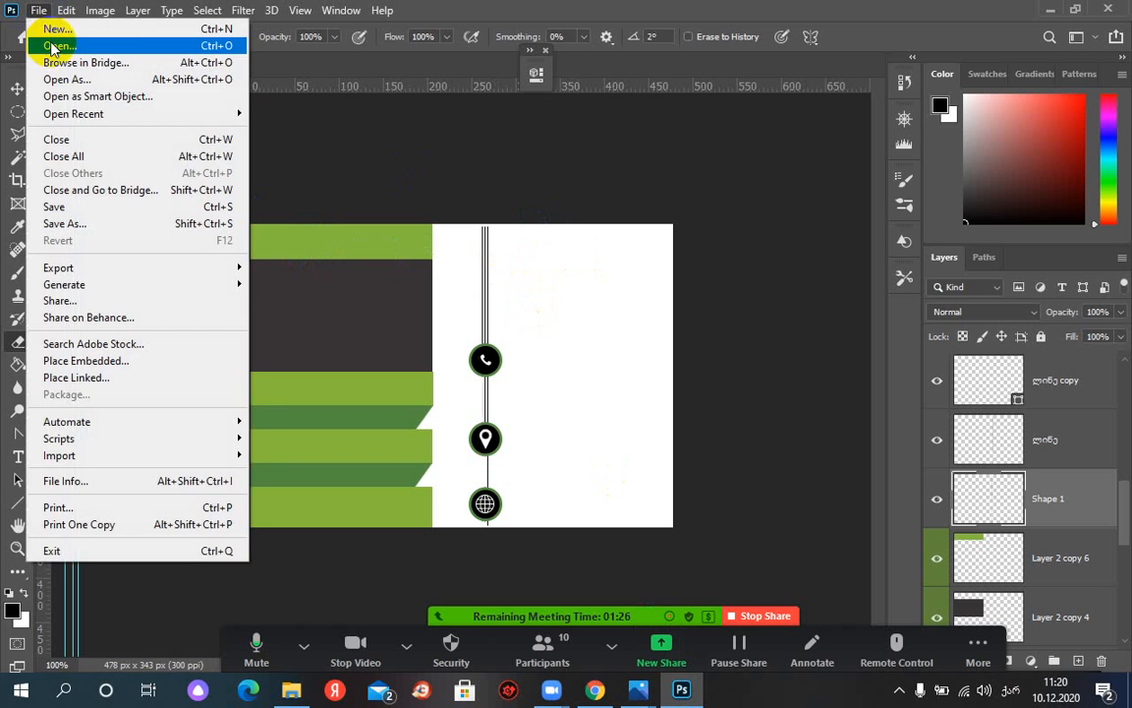
{"action": "left_click", "coordinate": [51, 45]}
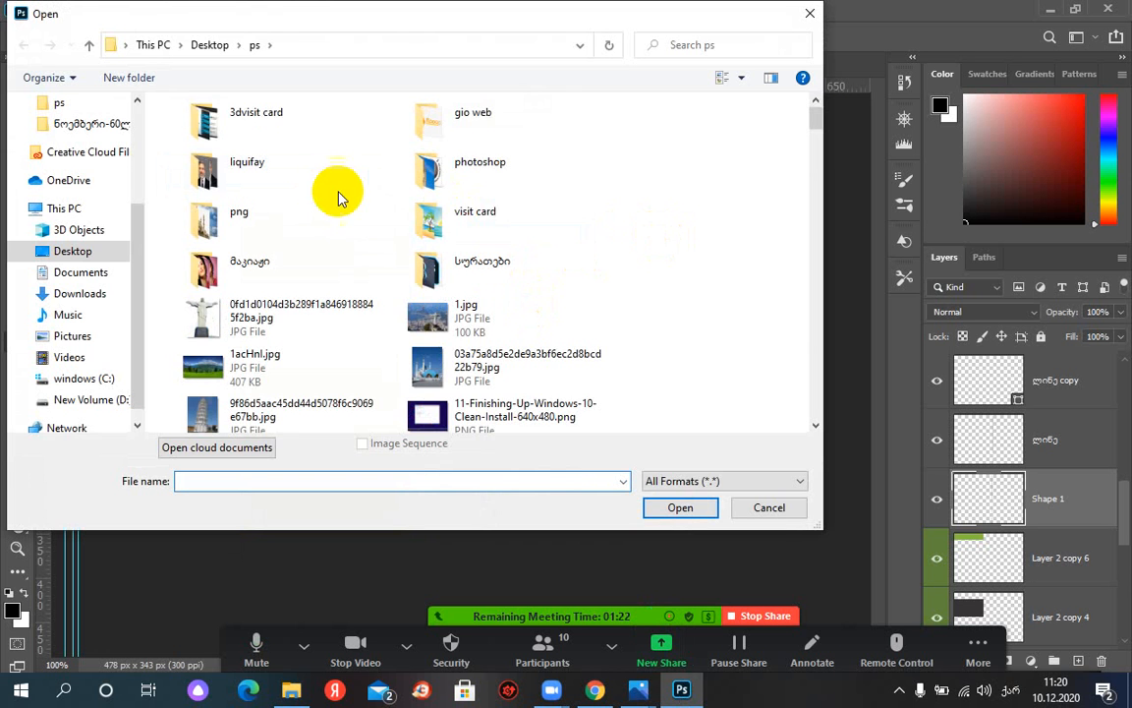
{"action": "double_click", "coordinate": [267, 119]}
{"action": "double_click", "coordinate": [293, 162]}
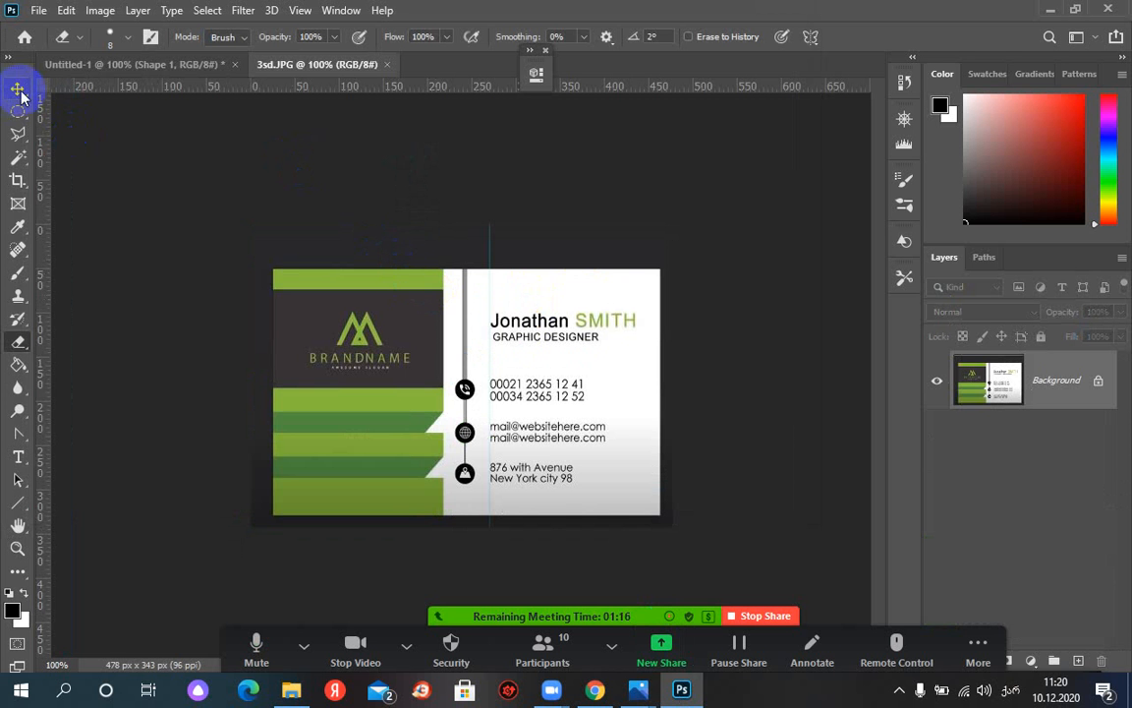
{"action": "left_click_drag", "start_coordinate": [281, 65], "coordinate": [686, 22]}
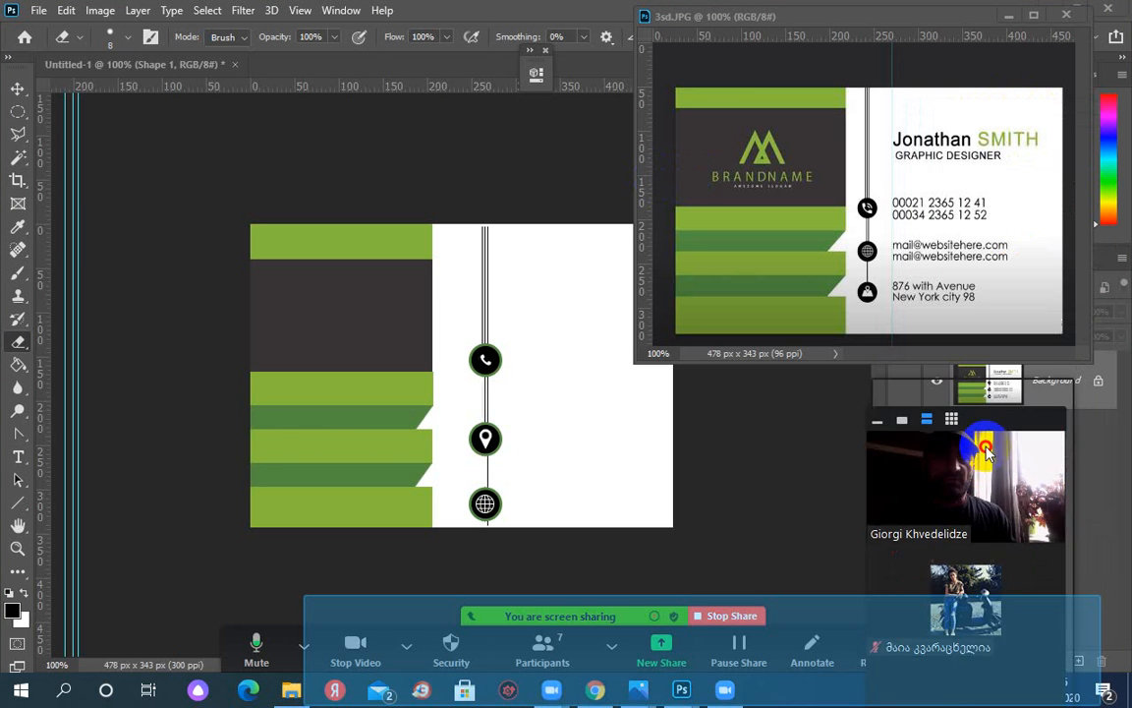
Move the 3sd.JPG reference window further to the right
{"action": "left_click_drag", "start_coordinate": [986, 449], "coordinate": [944, 694]}
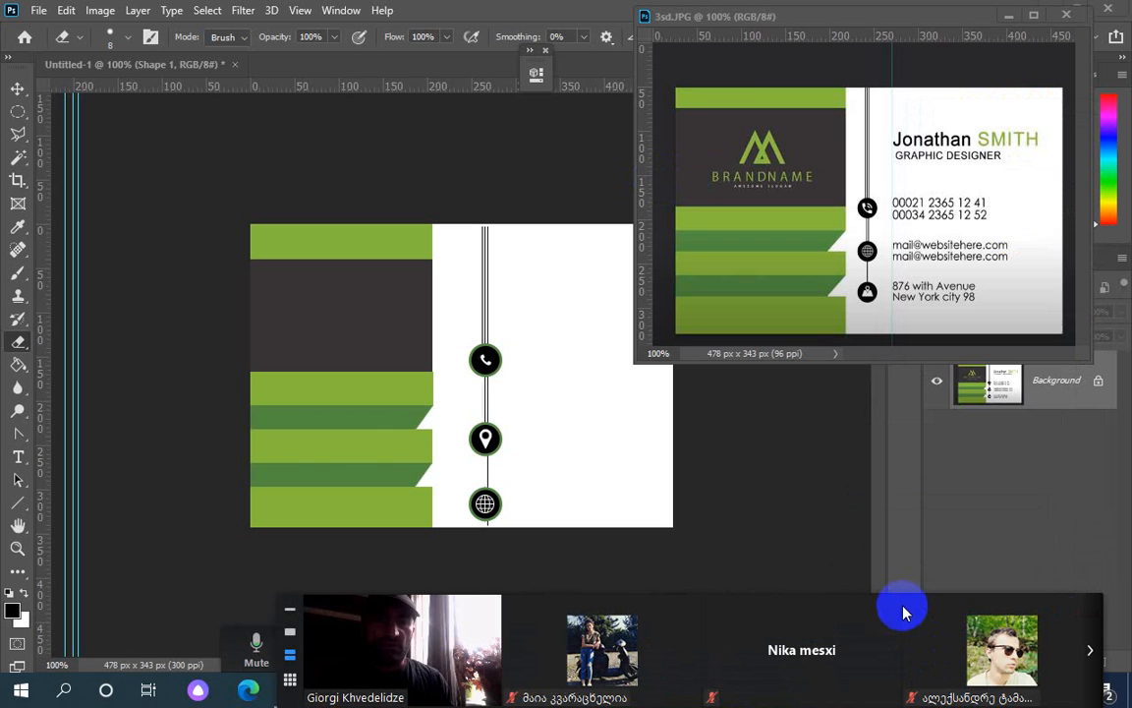
{"action": "left_click_drag", "start_coordinate": [915, 606], "coordinate": [906, 705]}
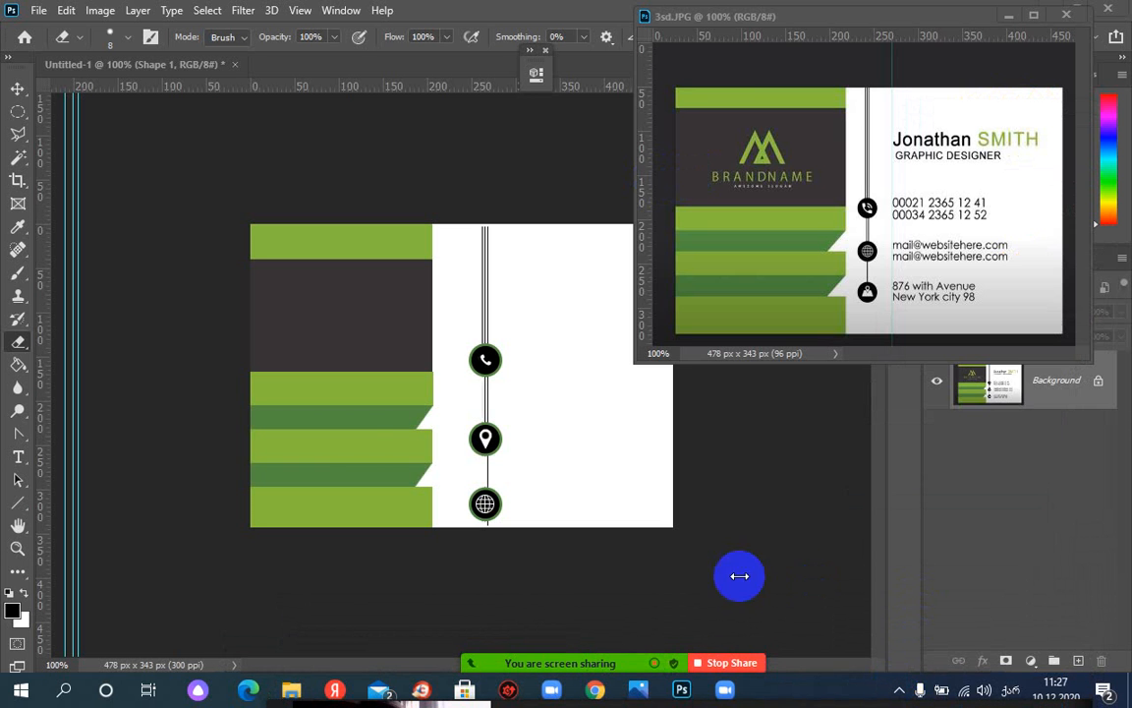
{"action": "left_click", "coordinate": [795, 16]}
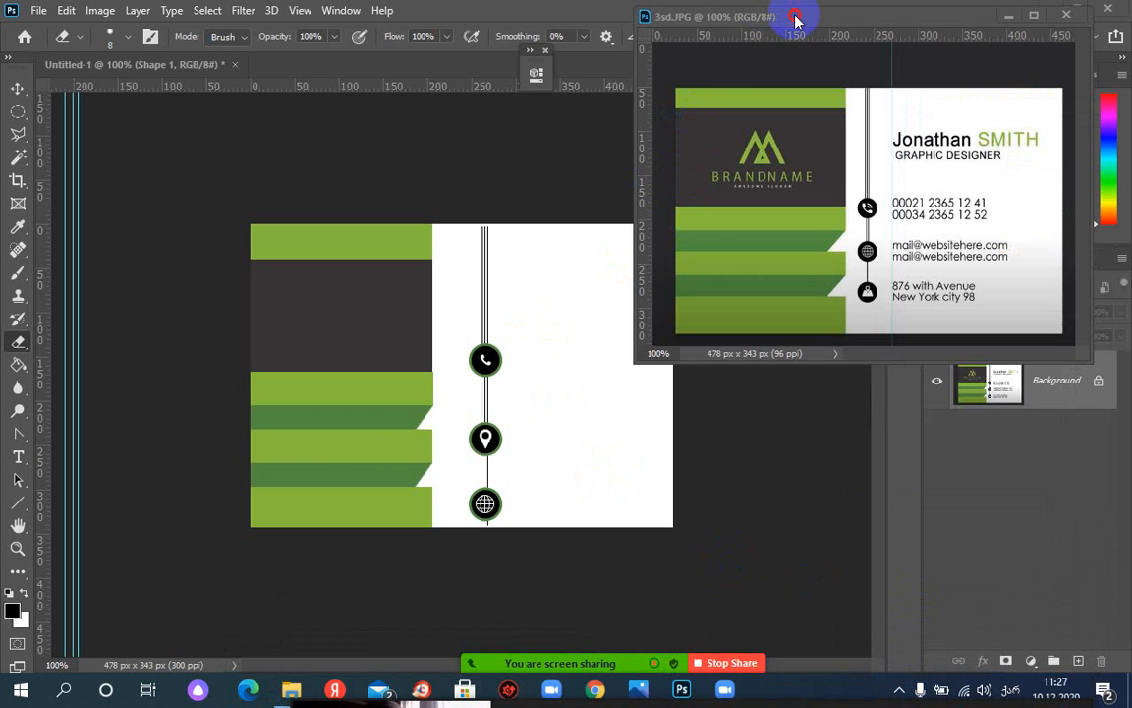
{"action": "left_click_drag", "start_coordinate": [796, 16], "coordinate": [880, 24]}
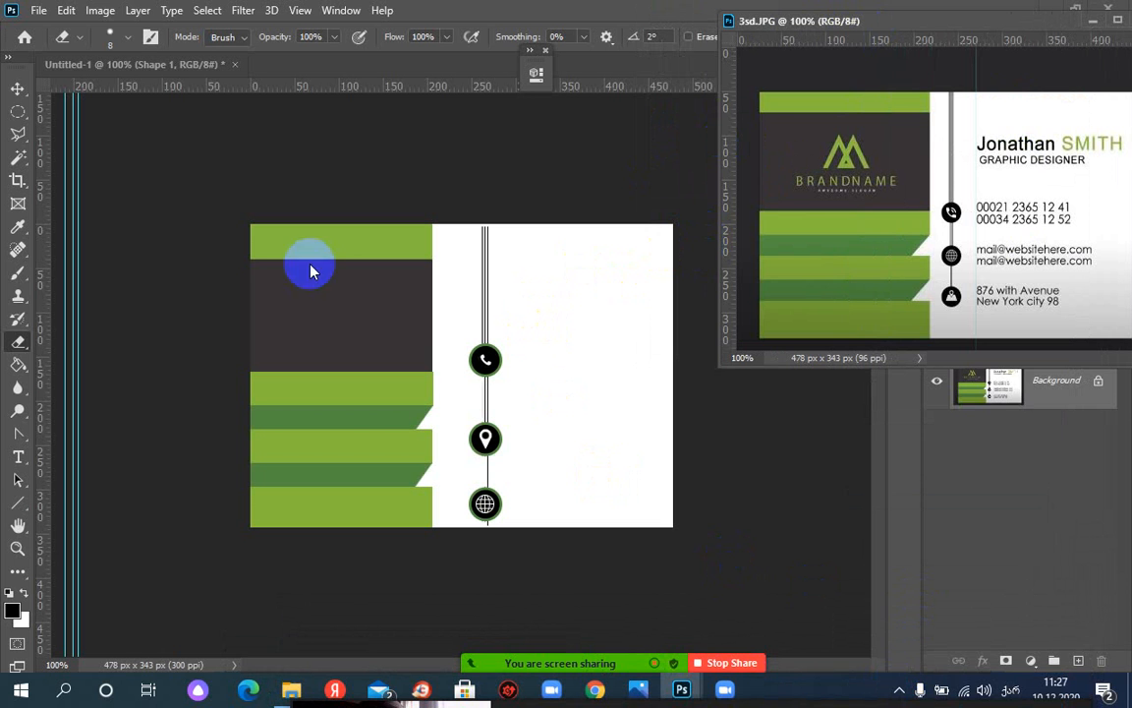
Add a 6 pt 'Lorem ipsum' text line right of the vertical line near the top
{"action": "left_click", "coordinate": [20, 455]}
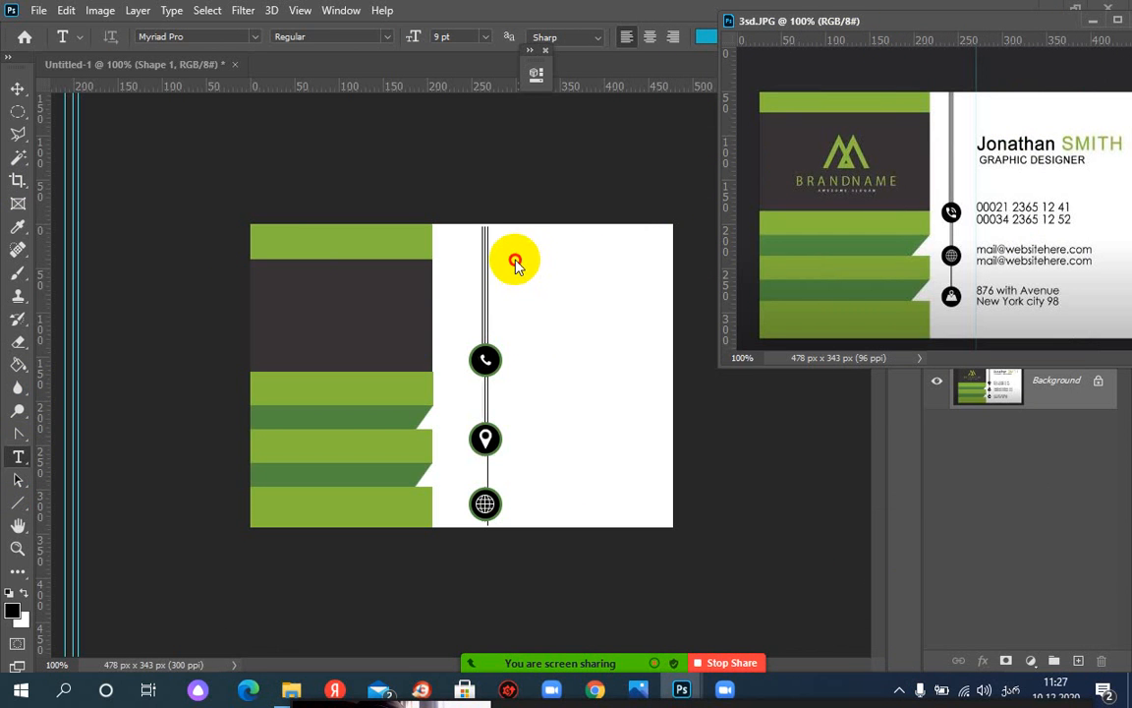
{"action": "left_click", "coordinate": [515, 261]}
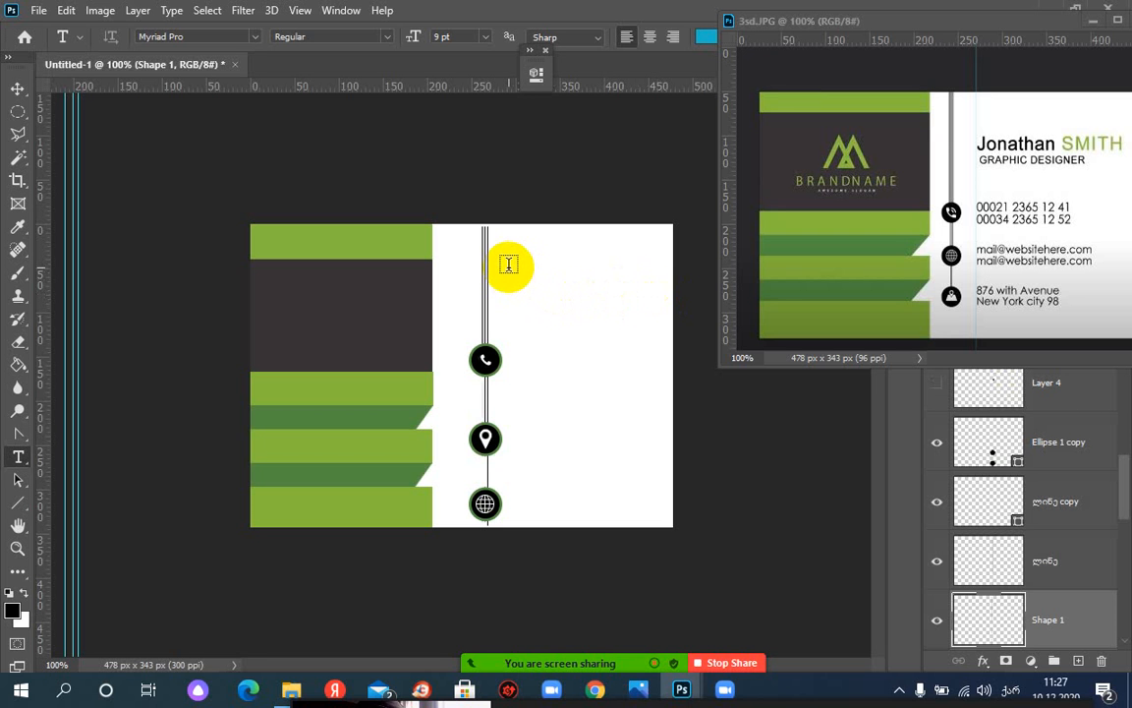
{"action": "left_click_drag", "start_coordinate": [562, 295], "coordinate": [654, 284]}
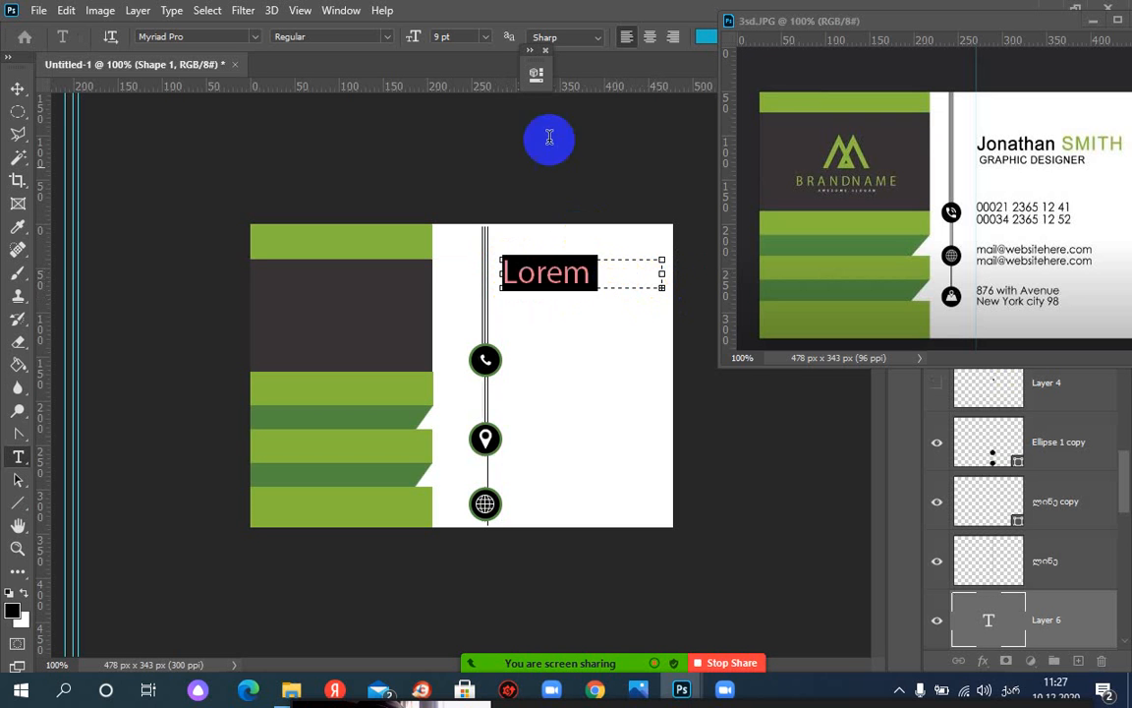
{"action": "left_click", "coordinate": [485, 44]}
{"action": "left_click", "coordinate": [460, 71]}
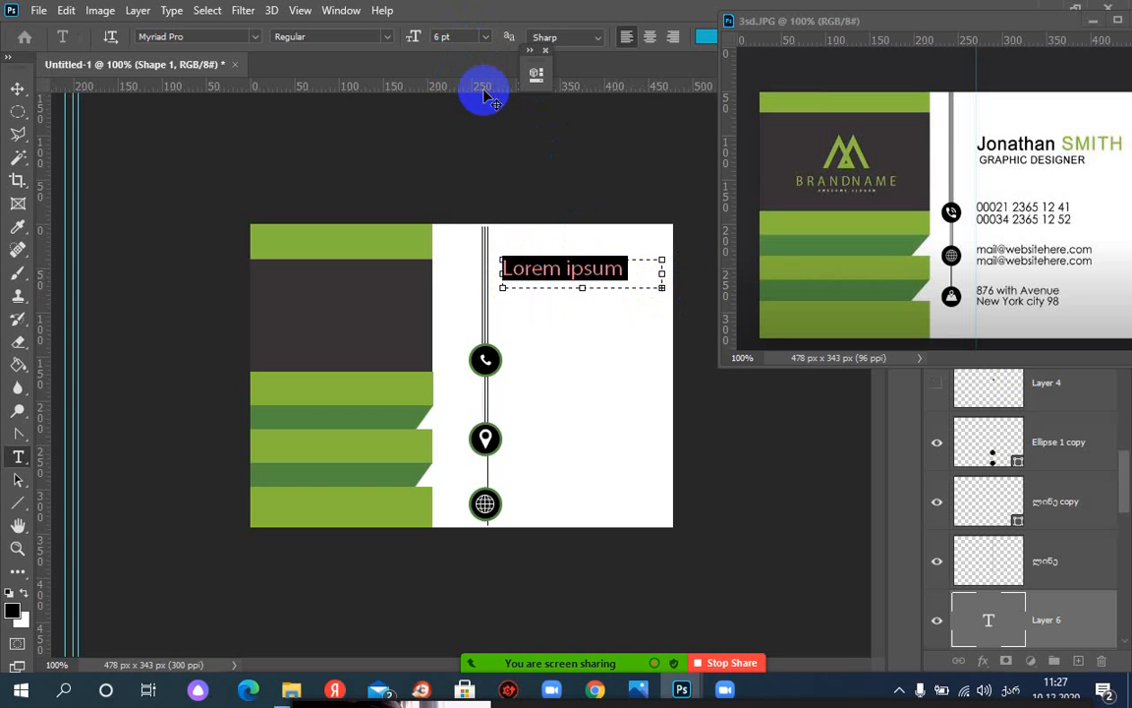
{"action": "left_click", "coordinate": [565, 273]}
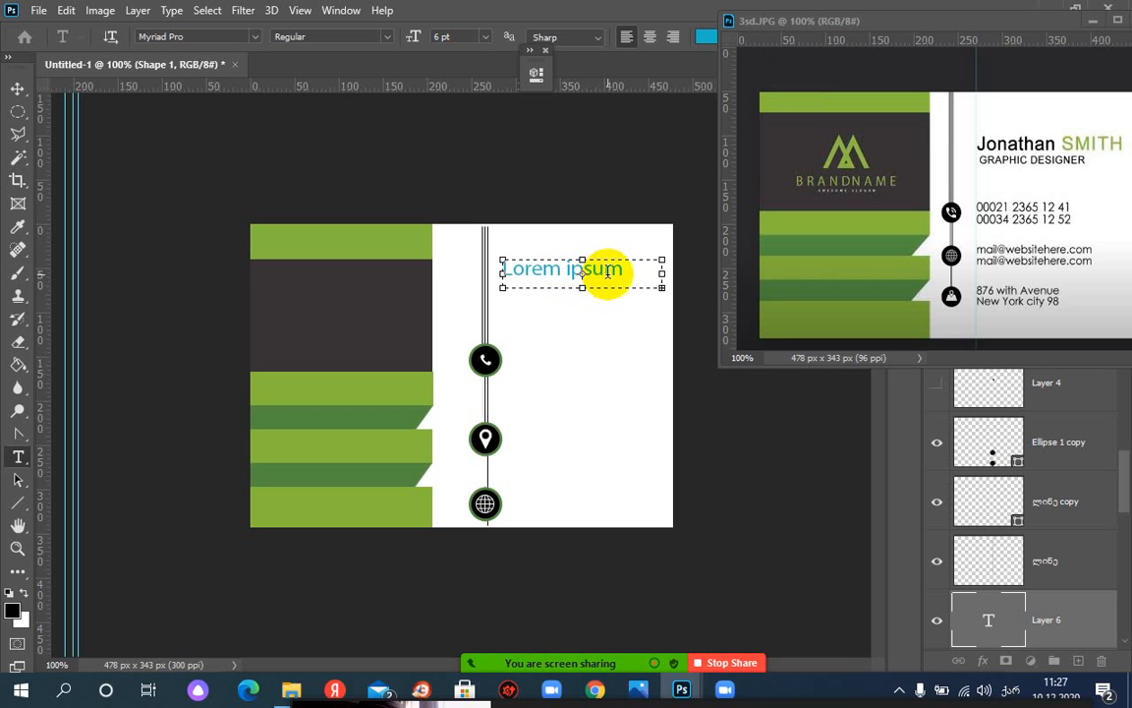
{"action": "left_click_drag", "start_coordinate": [637, 270], "coordinate": [499, 271]}
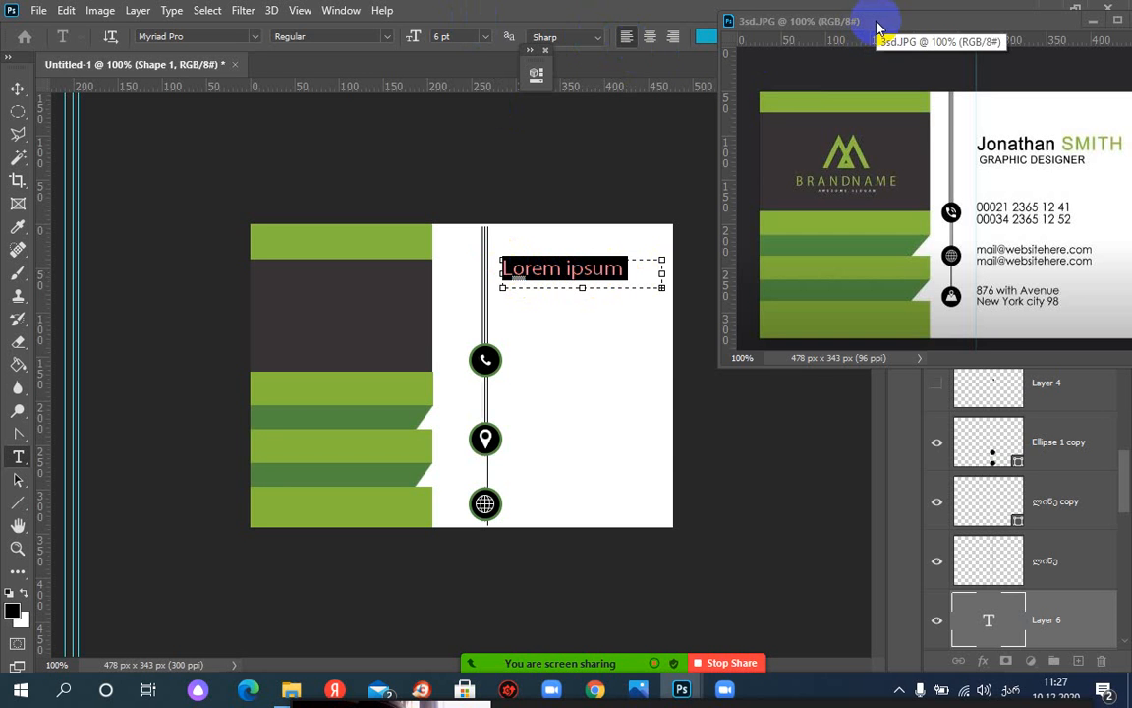
{"action": "left_click", "coordinate": [913, 73]}
Move the reference window aside and select the whole Lorem ipsum line
{"action": "left_click", "coordinate": [938, 103]}
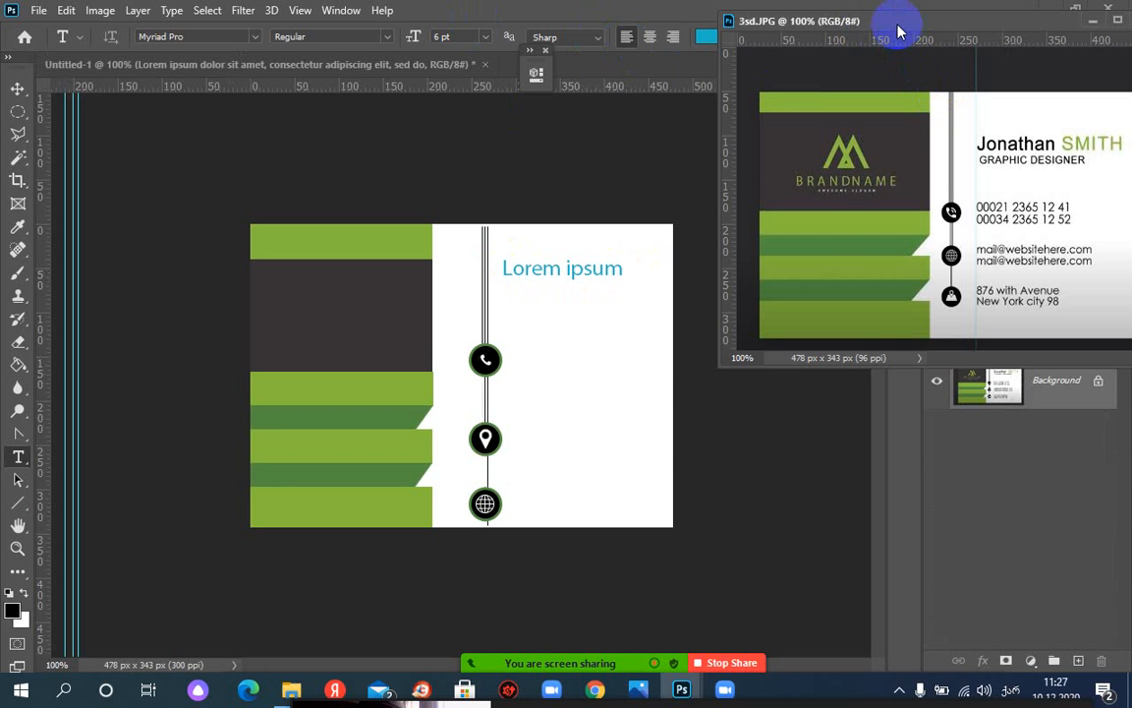
{"action": "left_click_drag", "start_coordinate": [897, 32], "coordinate": [932, 118]}
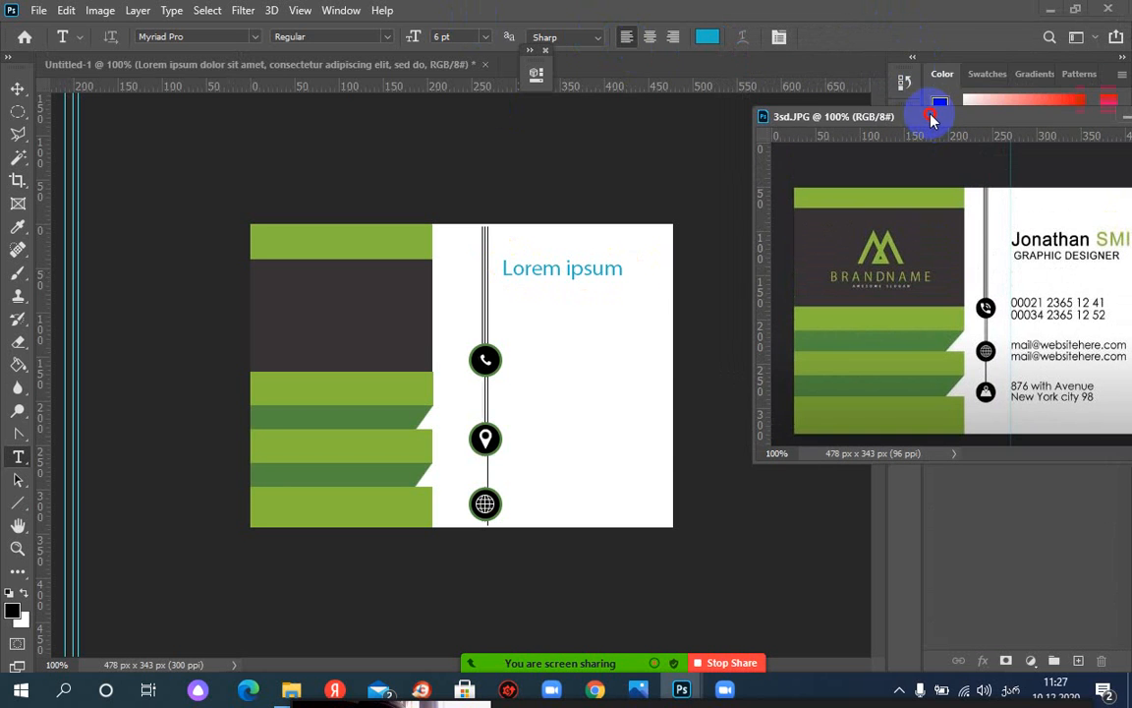
{"action": "left_click", "coordinate": [578, 272]}
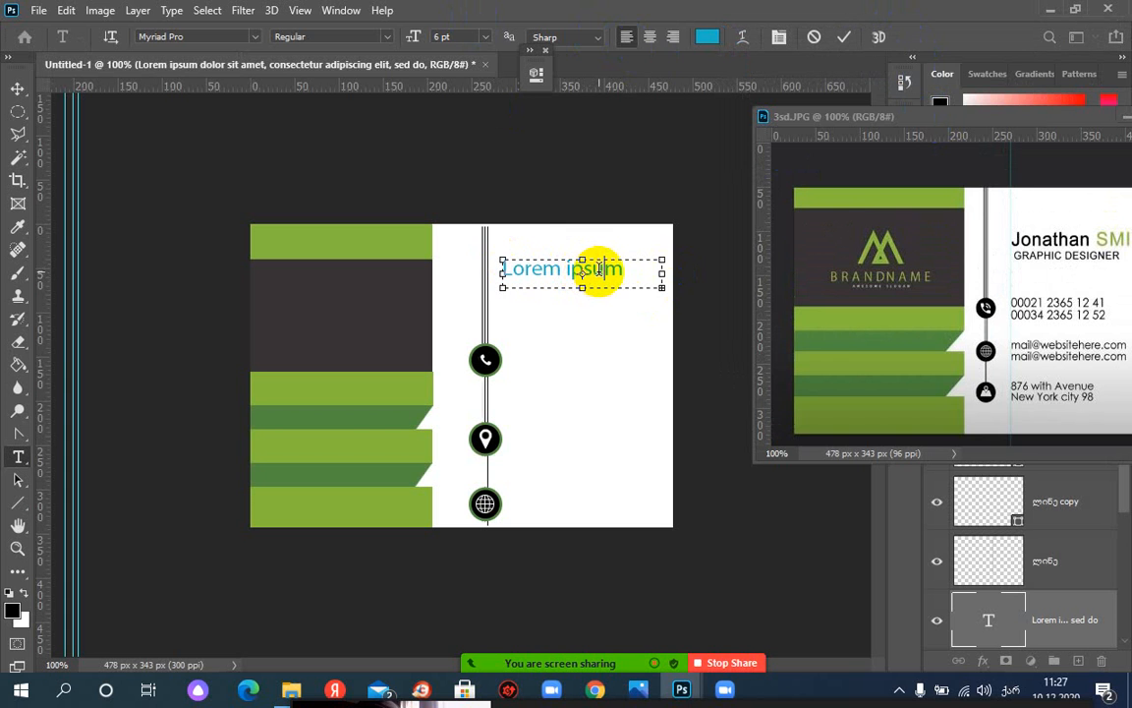
{"action": "triple_click", "coordinate": [597, 269]}
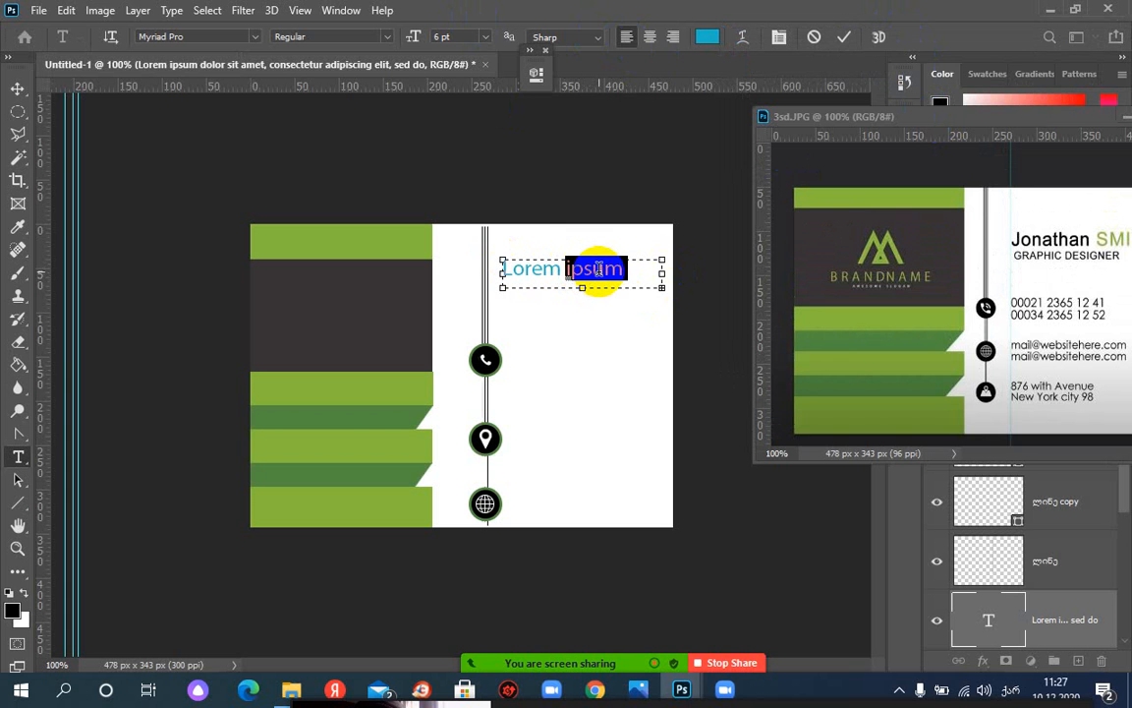
Make the Lorem ipsum heading bold in the Character panel, leaving all caps off
{"action": "left_click", "coordinate": [779, 40]}
{"action": "left_click_drag", "start_coordinate": [617, 134], "coordinate": [862, 129]}
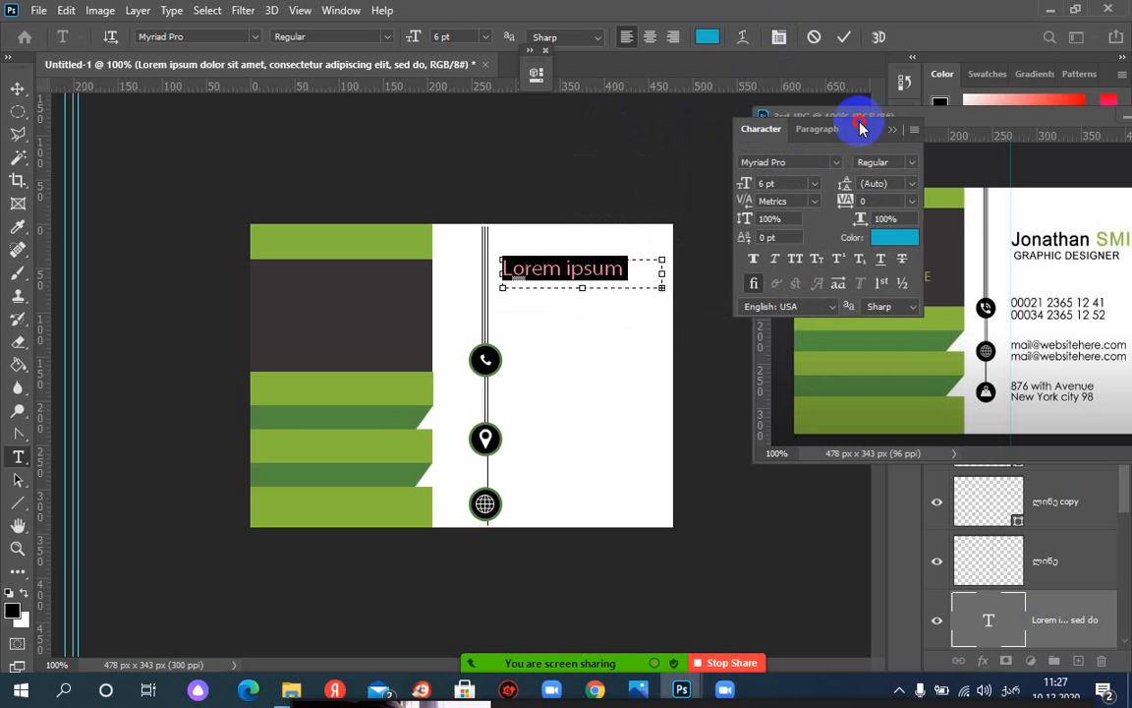
{"action": "left_click", "coordinate": [755, 261]}
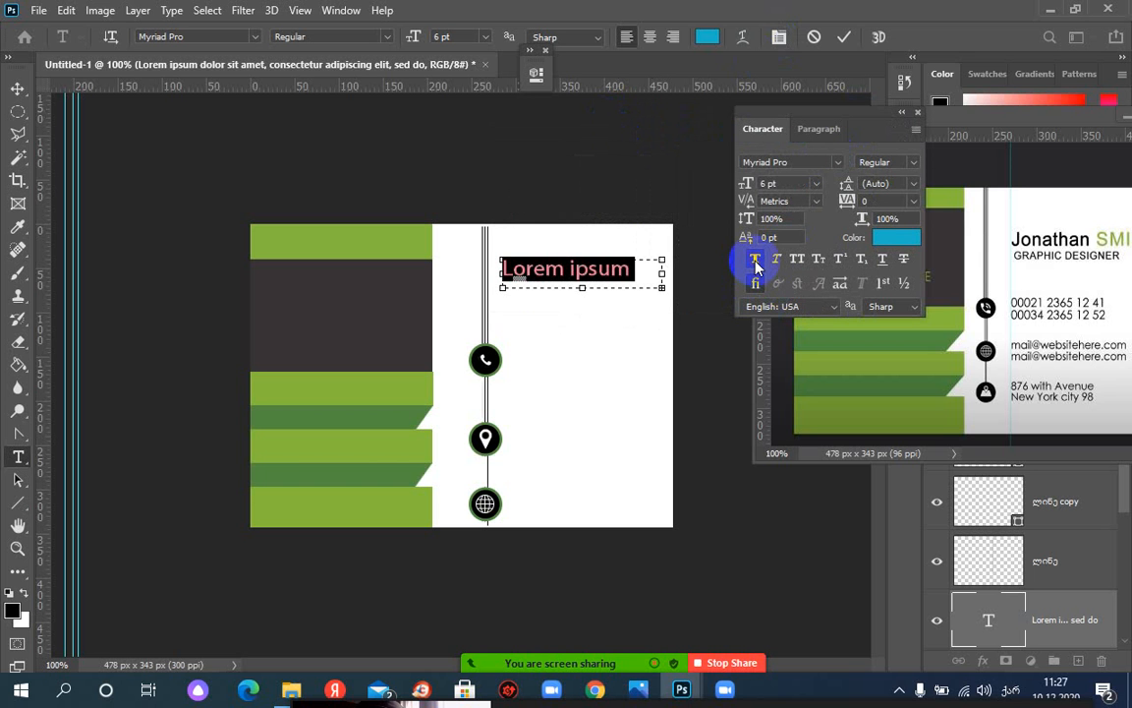
{"action": "left_click", "coordinate": [798, 262]}
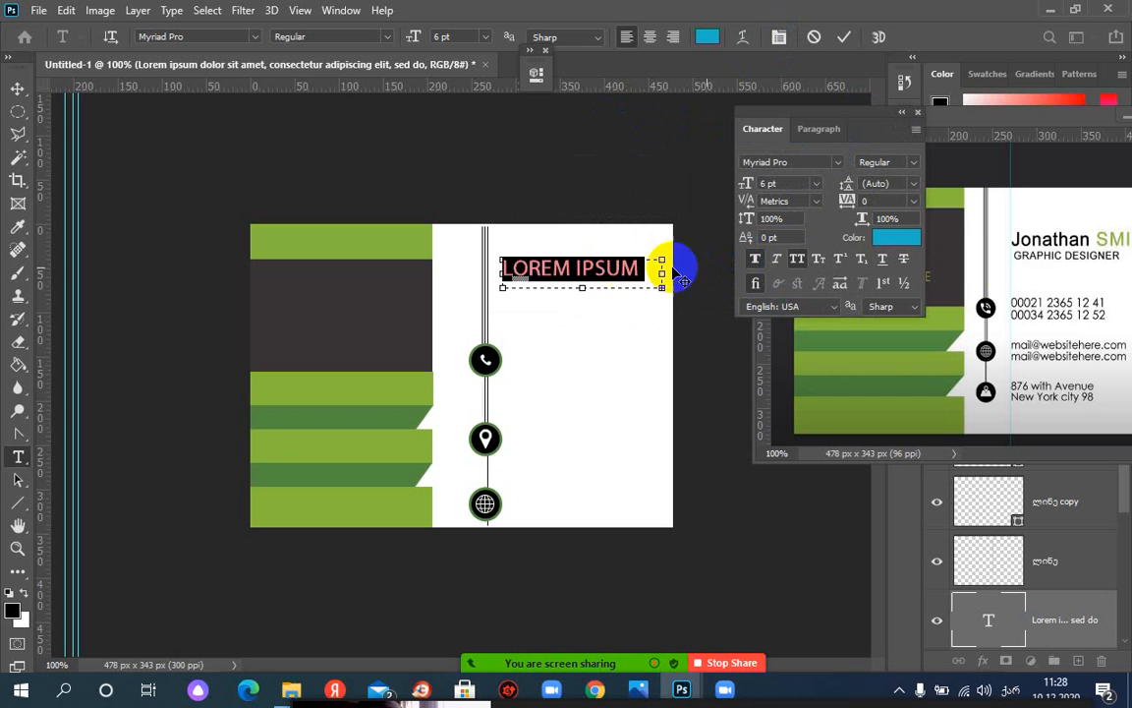
{"action": "left_click", "coordinate": [795, 263]}
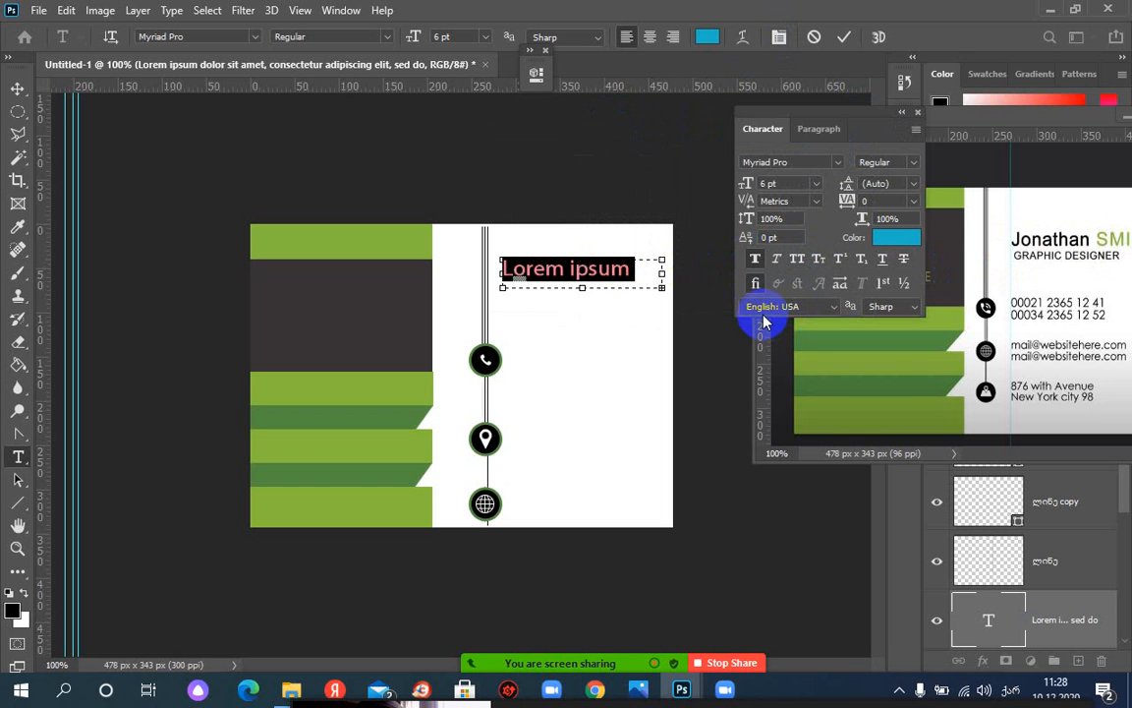
Set the word Lorem to black
{"action": "left_click_drag", "start_coordinate": [590, 270], "coordinate": [617, 272]}
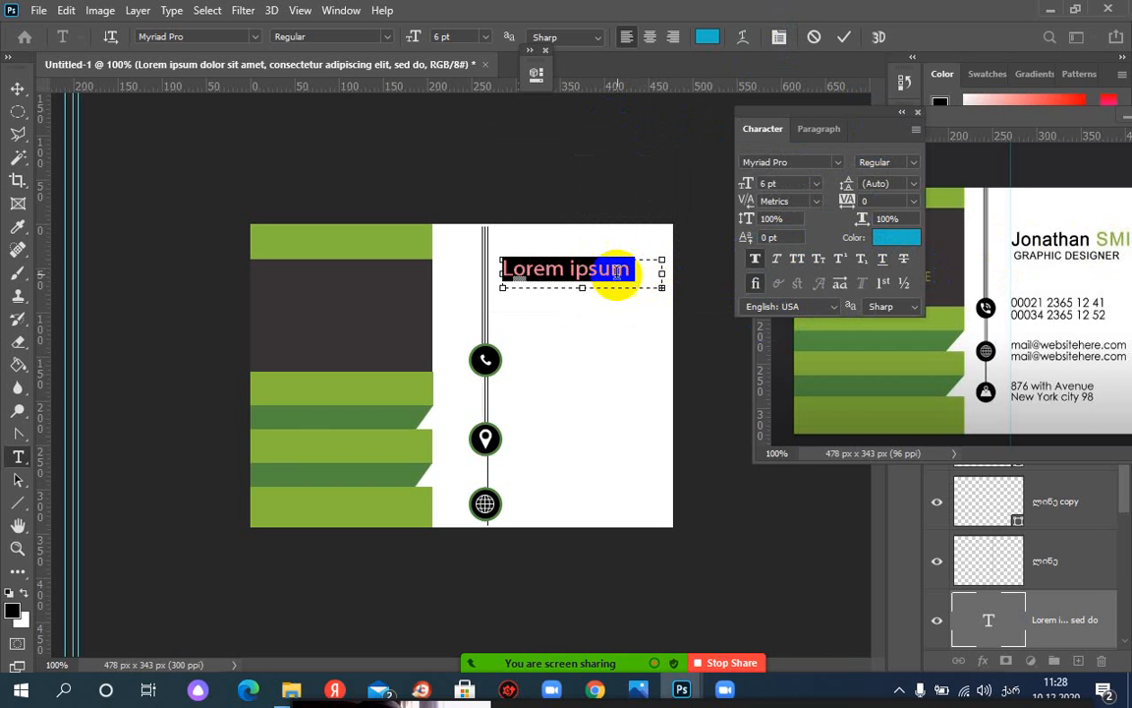
{"action": "left_click", "coordinate": [617, 273]}
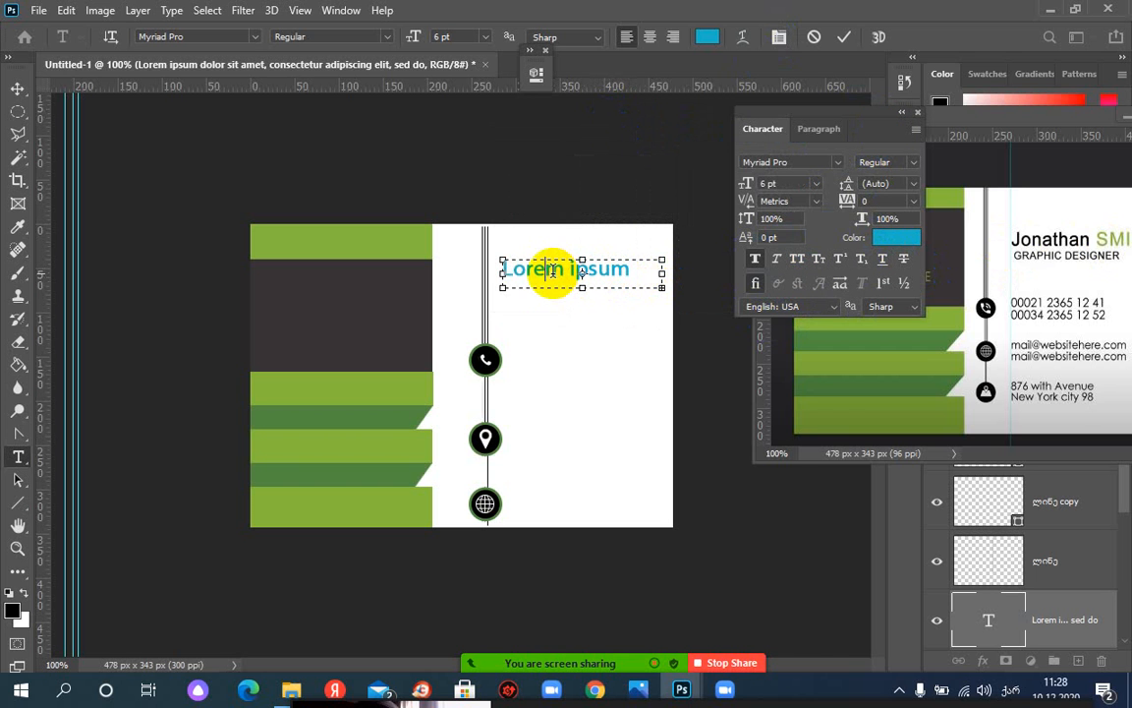
{"action": "double_click", "coordinate": [552, 271]}
{"action": "left_click", "coordinate": [905, 236]}
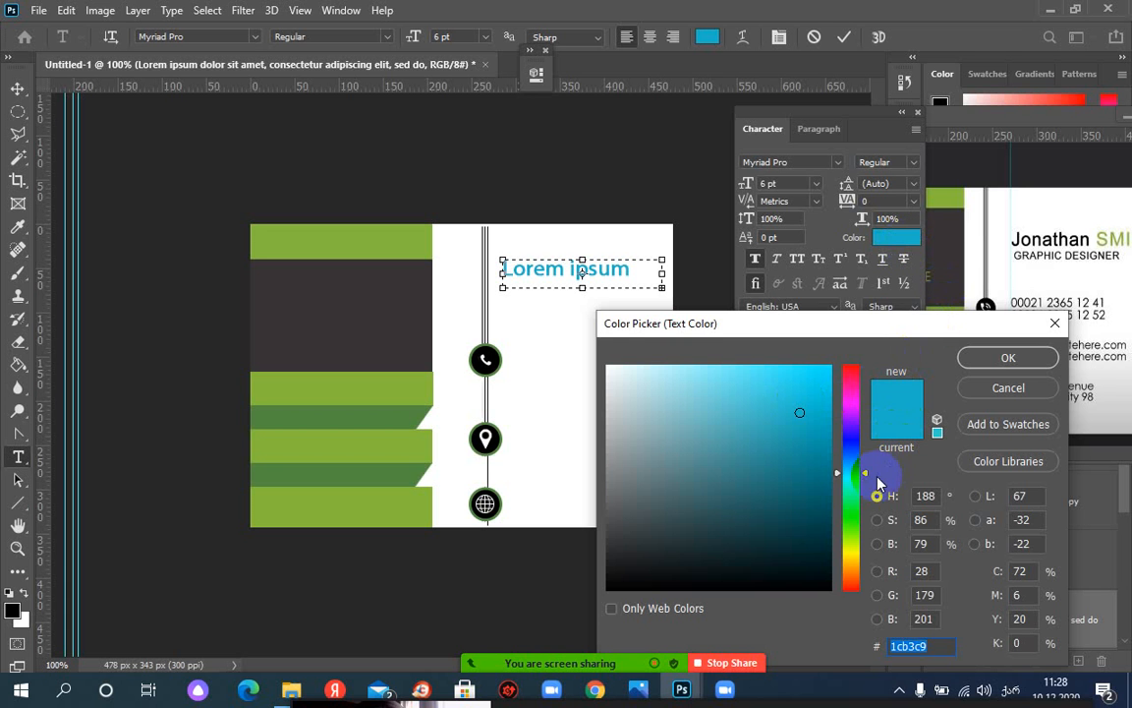
{"action": "left_click_drag", "start_coordinate": [769, 557], "coordinate": [828, 590]}
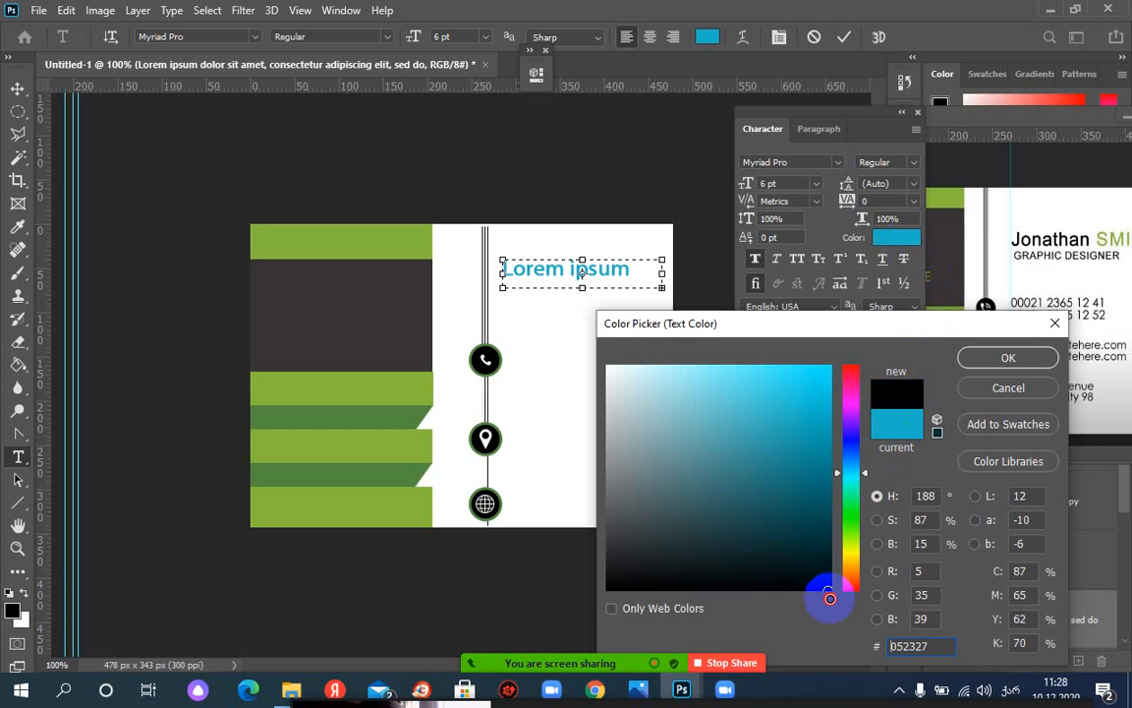
{"action": "left_click", "coordinate": [1008, 358]}
Color the word ipsum green #86b940, sampled from the card's band
{"action": "triple_click", "coordinate": [607, 270]}
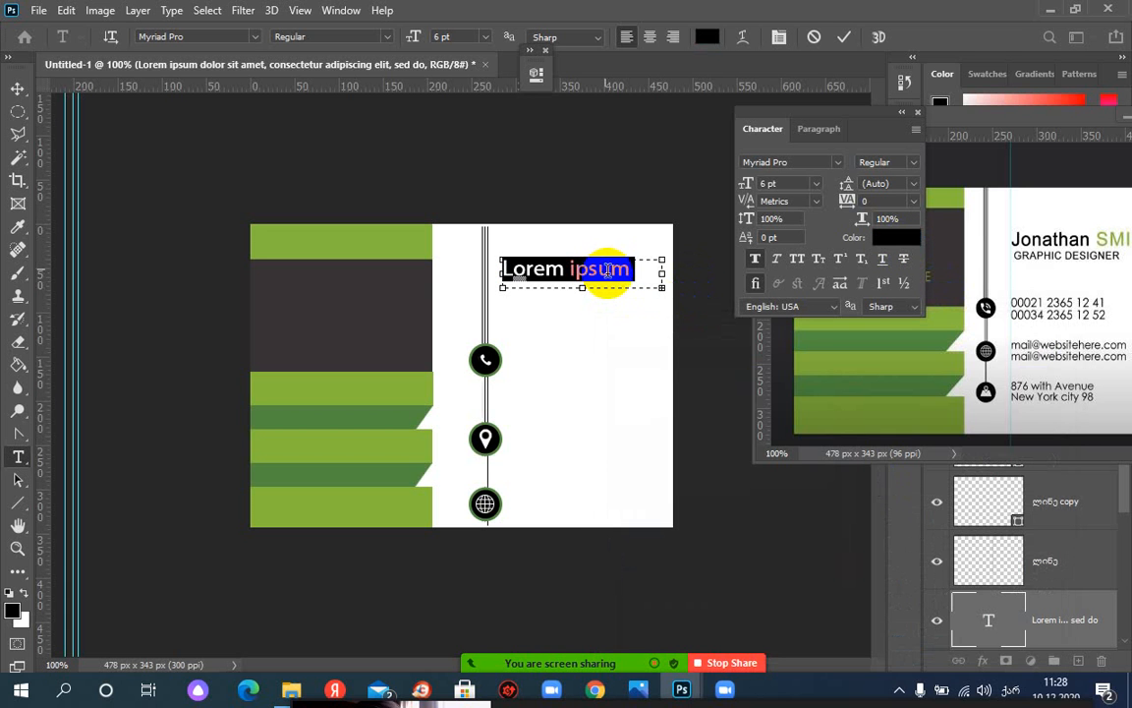
{"action": "left_click", "coordinate": [893, 238]}
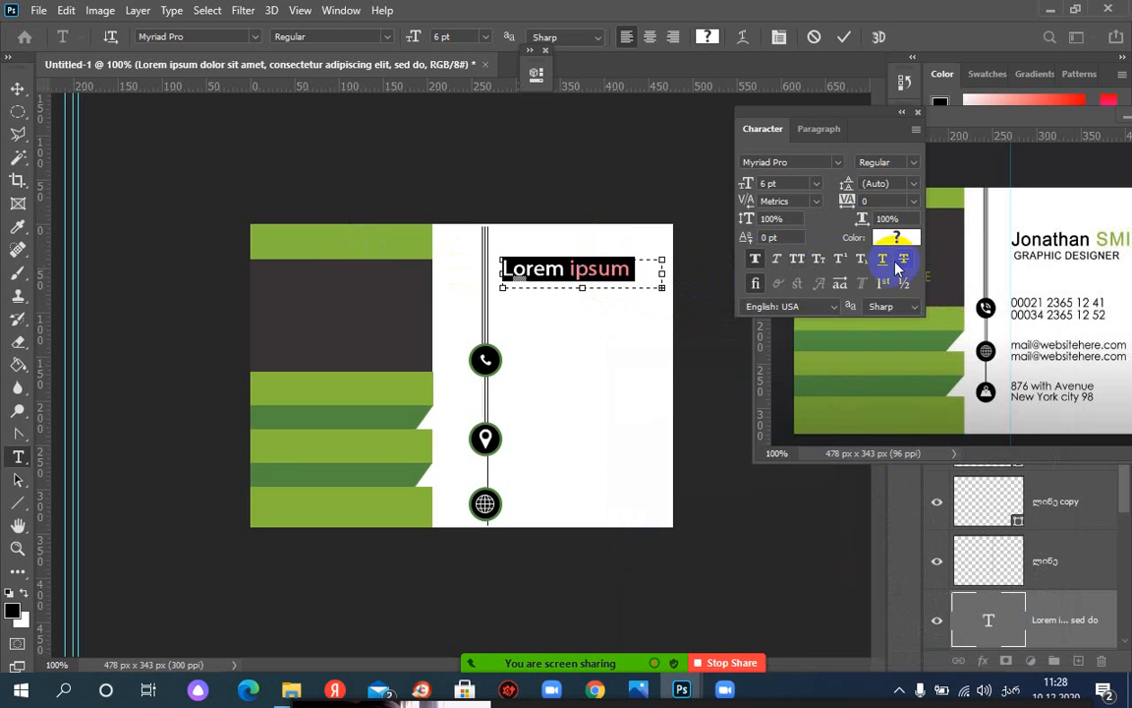
{"action": "left_click", "coordinate": [342, 238]}
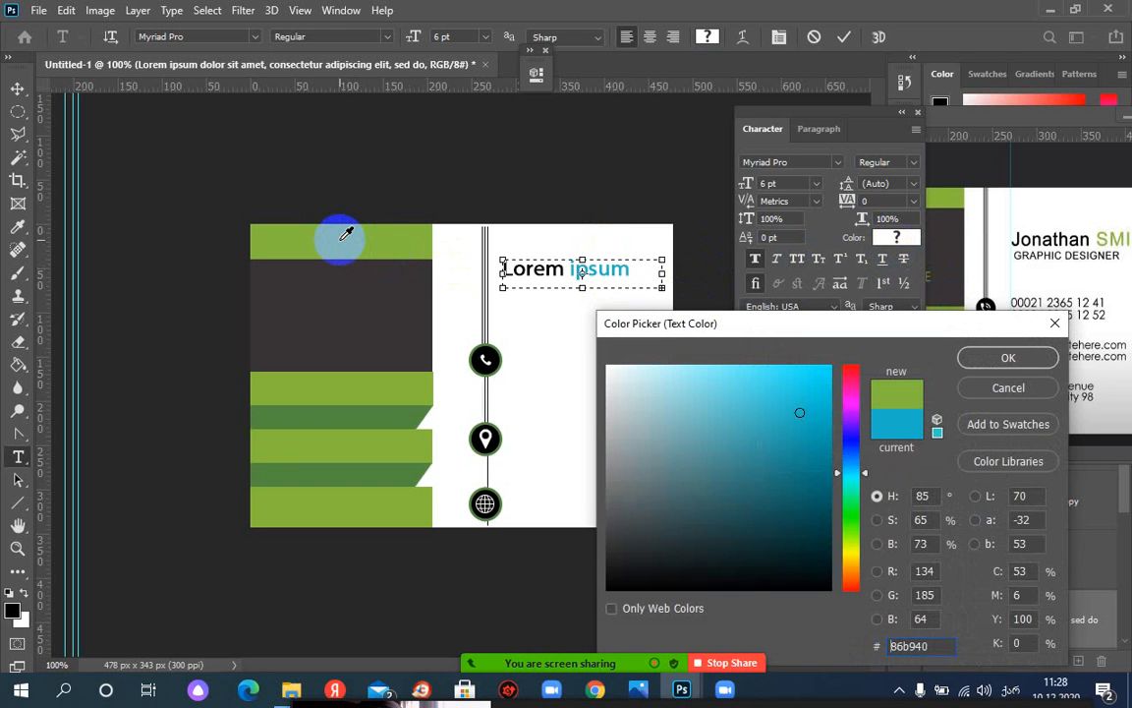
{"action": "left_click", "coordinate": [980, 391]}
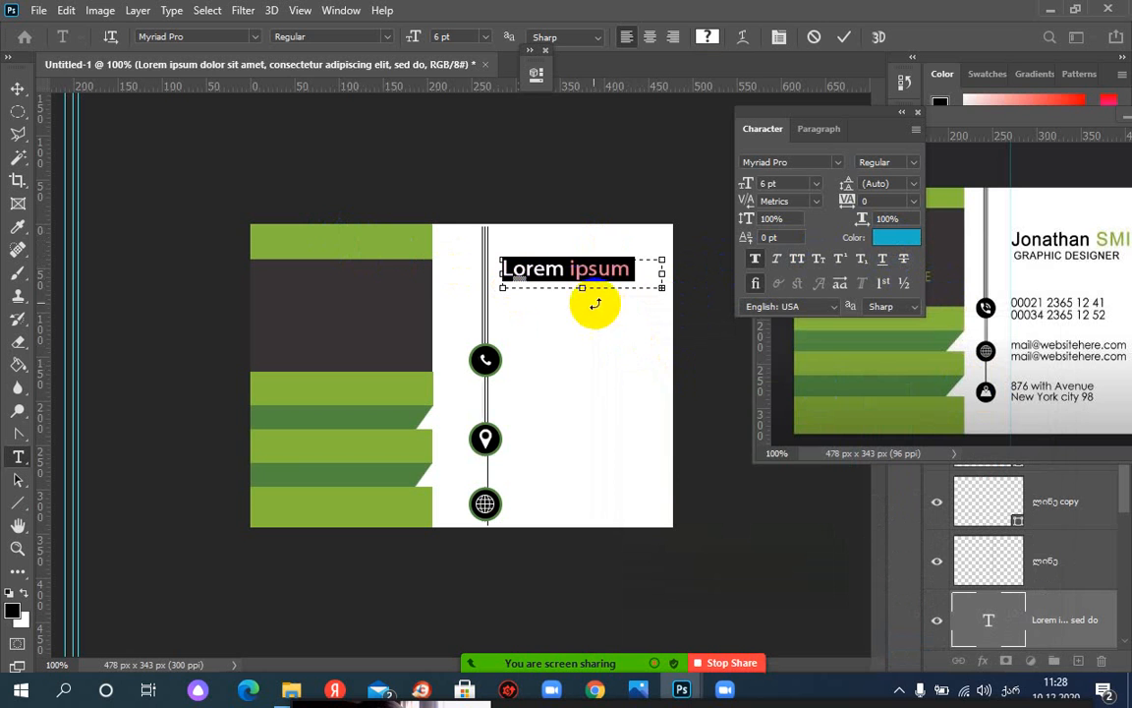
{"action": "left_click", "coordinate": [556, 268]}
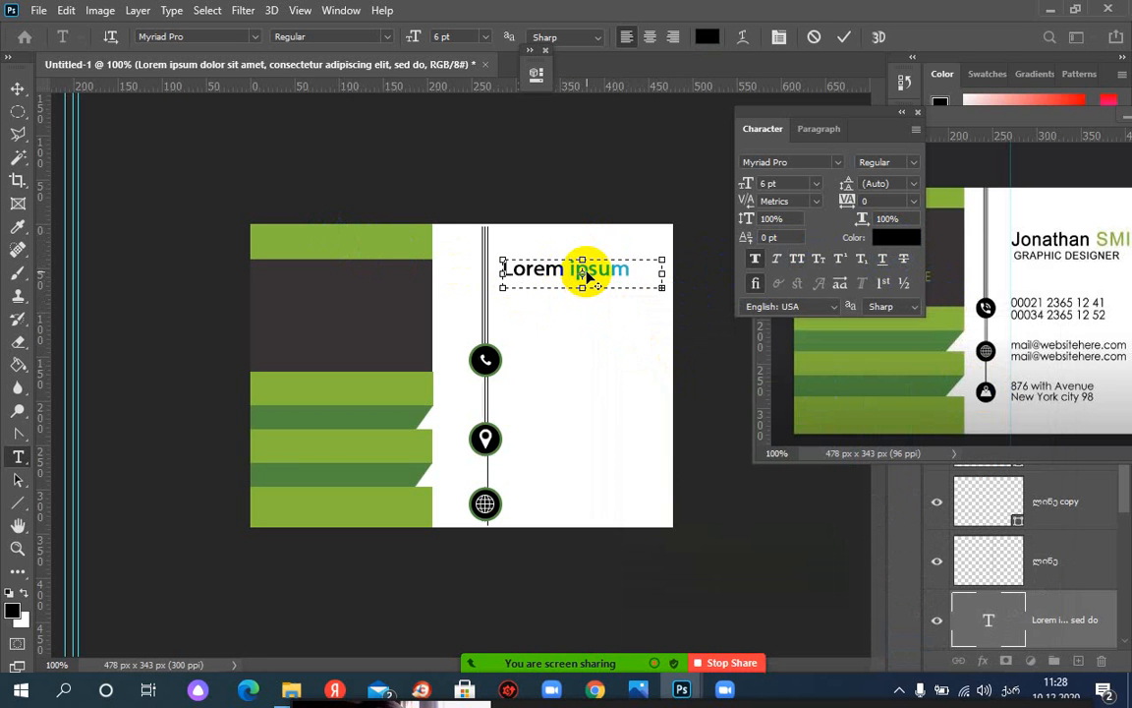
{"action": "left_click_drag", "start_coordinate": [567, 268], "coordinate": [649, 269]}
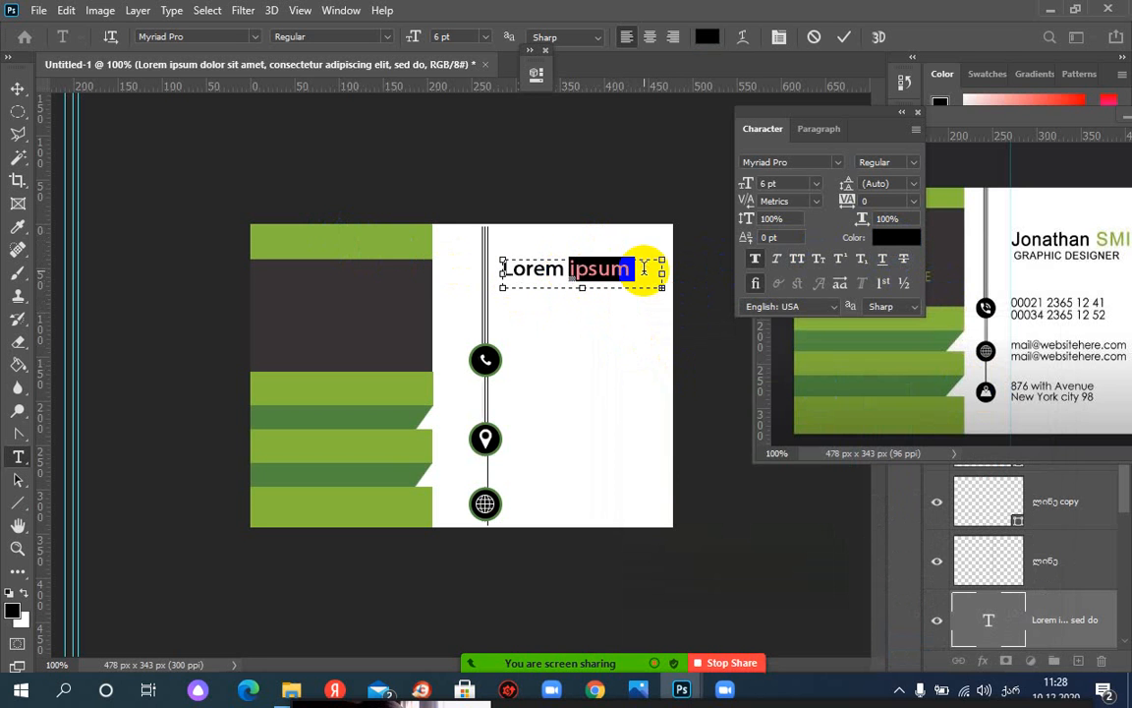
{"action": "left_click", "coordinate": [896, 237]}
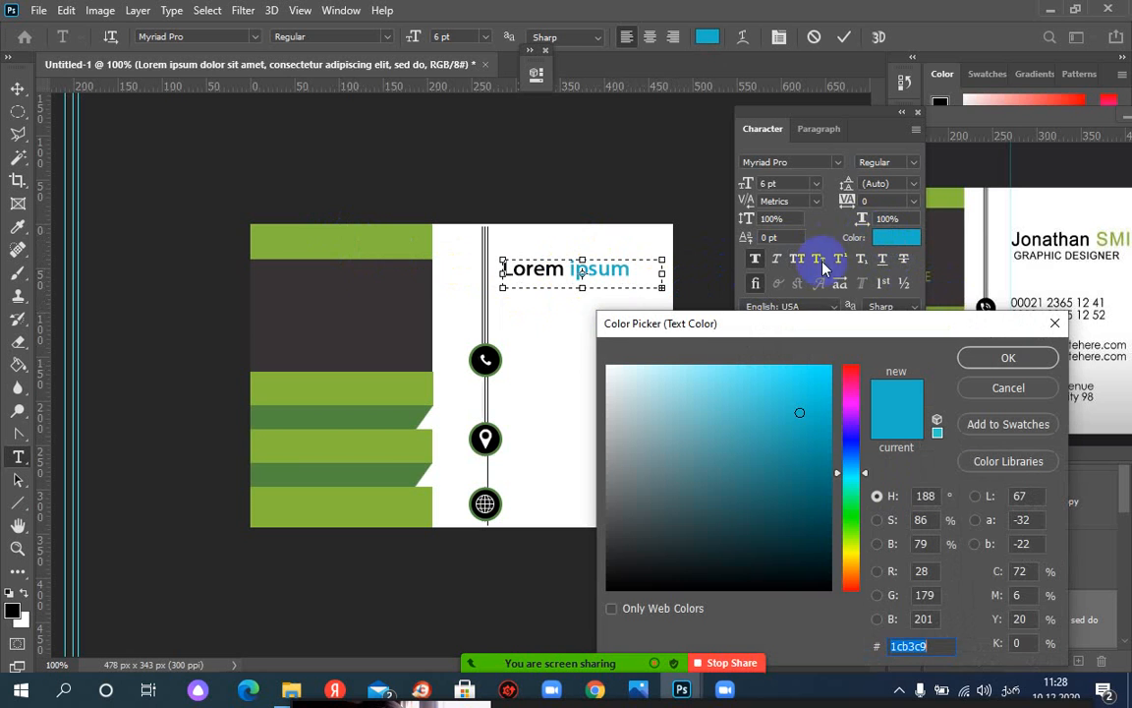
{"action": "left_click", "coordinate": [344, 230]}
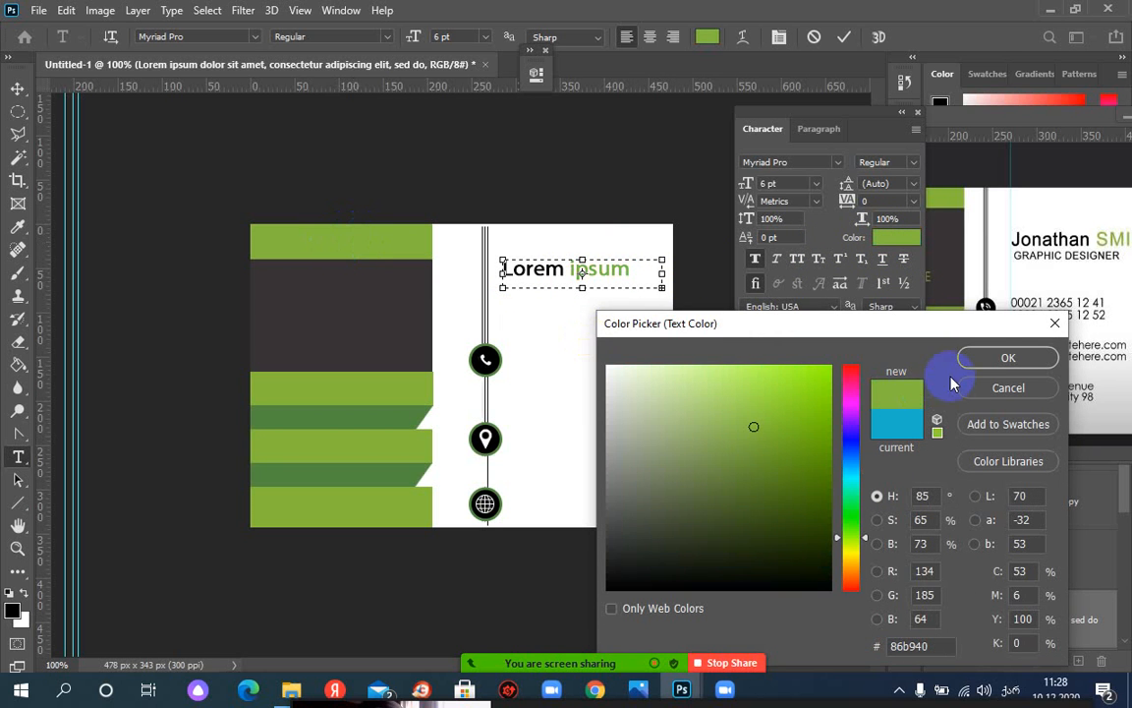
{"action": "left_click", "coordinate": [995, 361]}
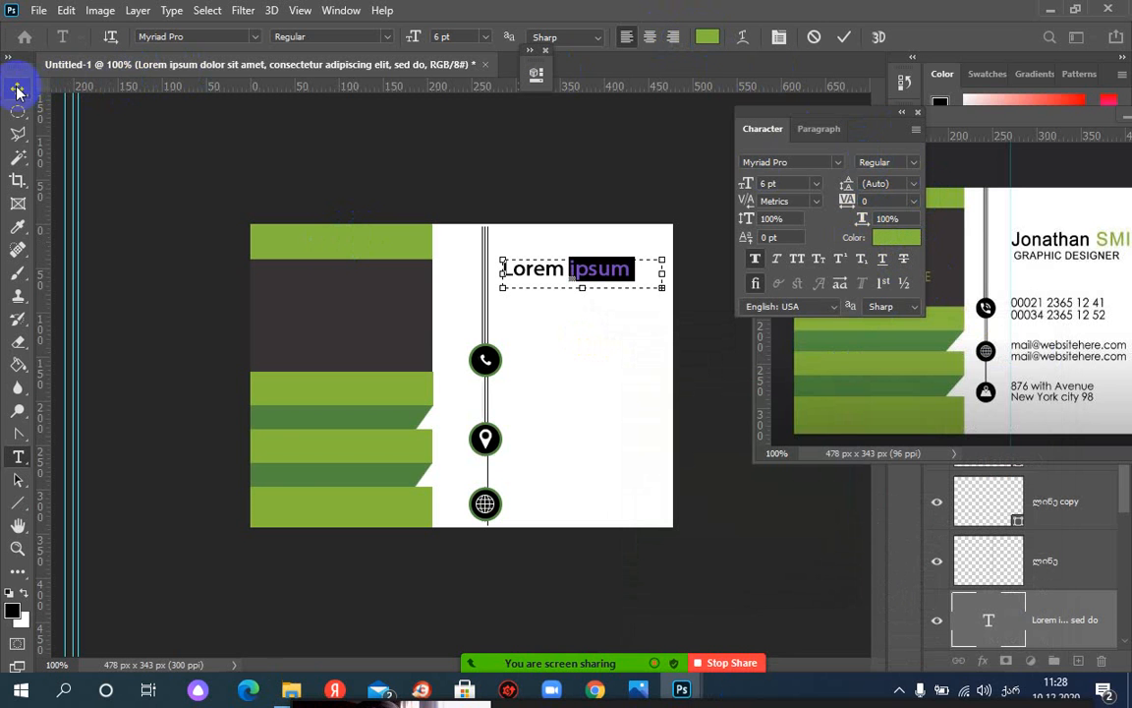
Add a two-line block of 6 pt placeholder phone digits beside the phone icon
{"action": "left_click", "coordinate": [844, 37]}
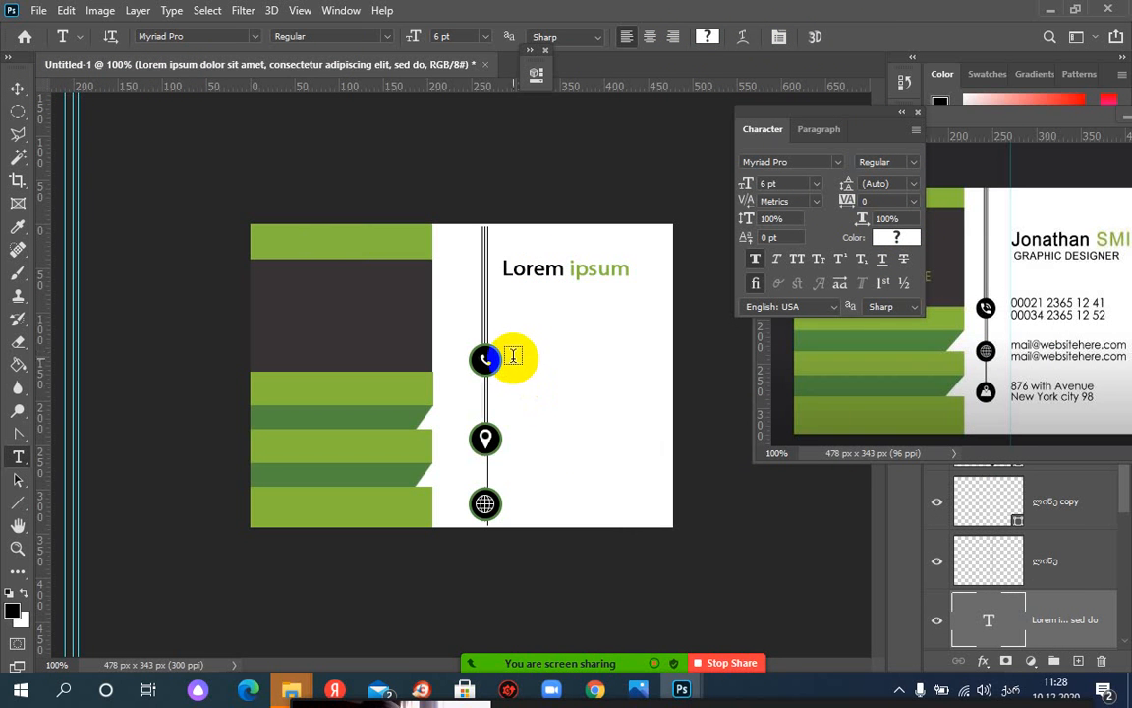
{"action": "left_click_drag", "start_coordinate": [513, 354], "coordinate": [661, 388]}
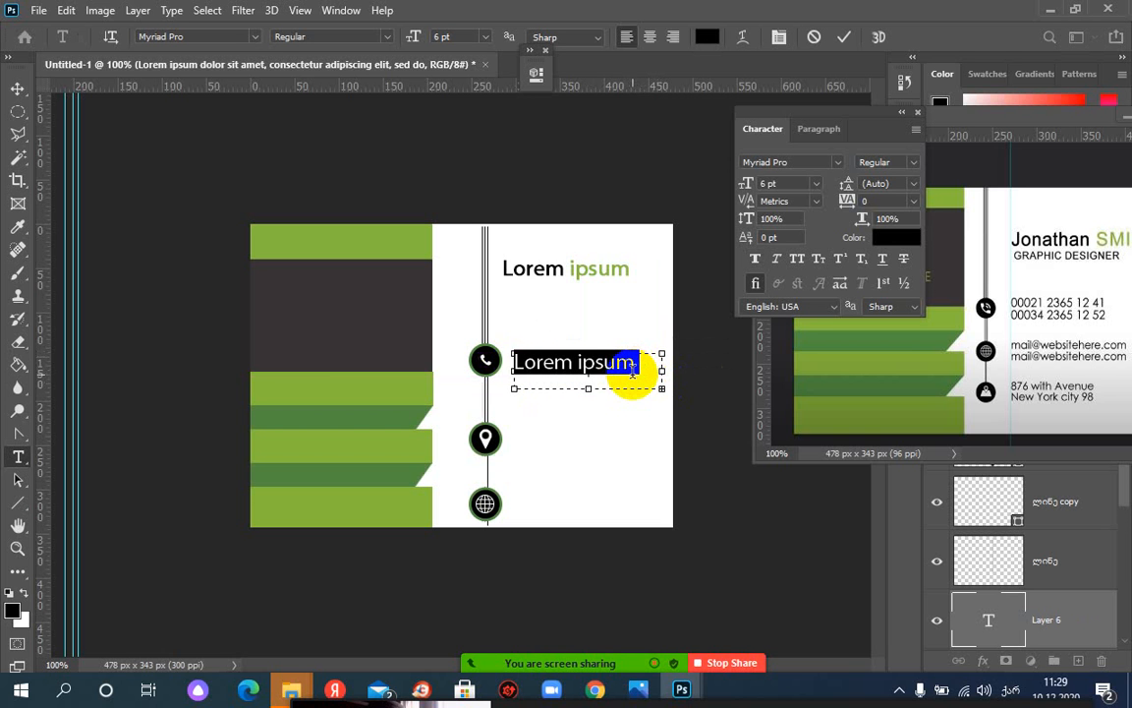
{"action": "left_click", "coordinate": [614, 379]}
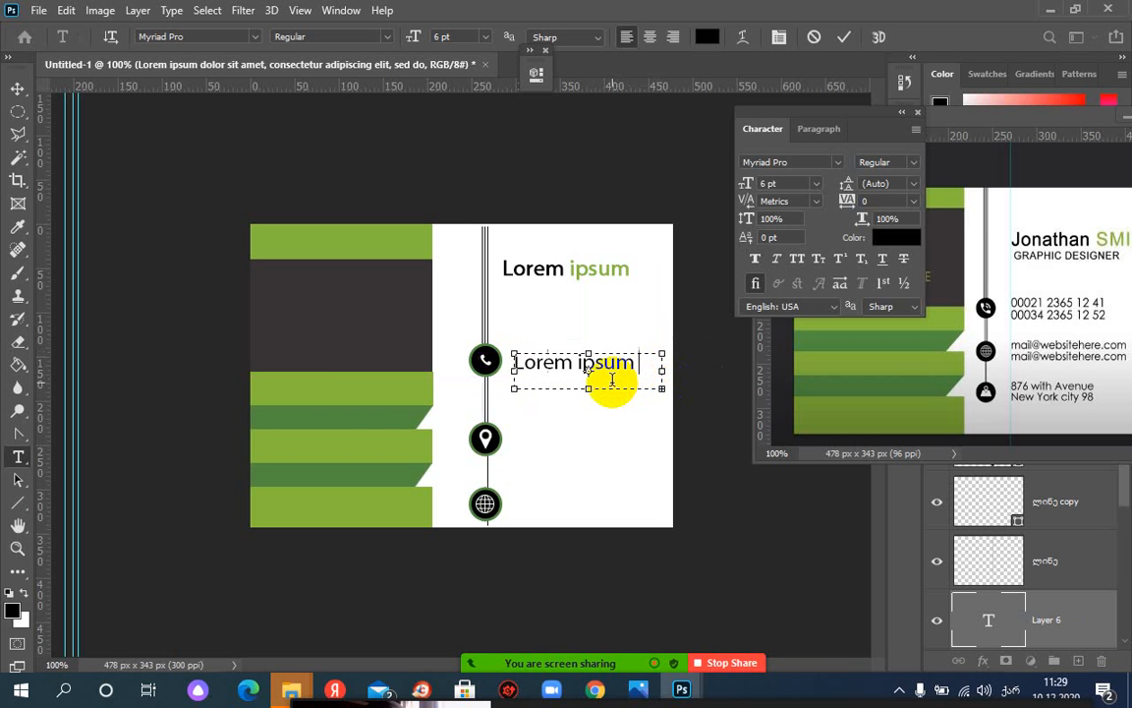
{"action": "key", "text": "ctrl+a"}
{"action": "type", "text": "2342342342342"}
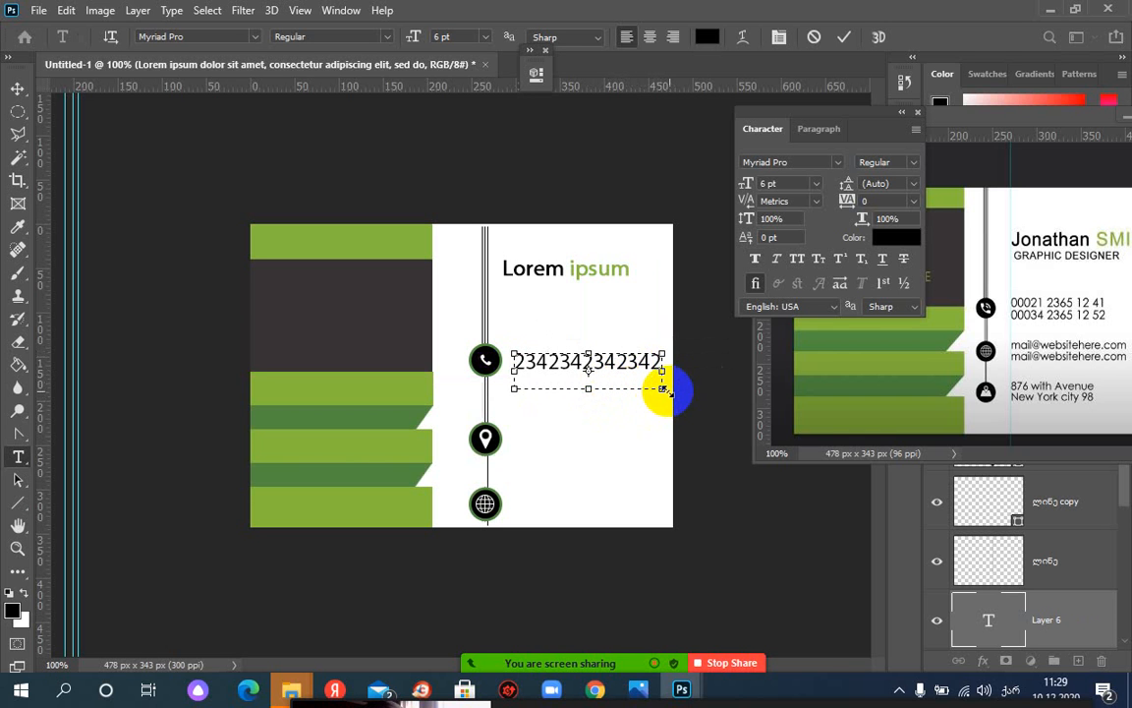
{"action": "left_click_drag", "start_coordinate": [661, 389], "coordinate": [669, 404]}
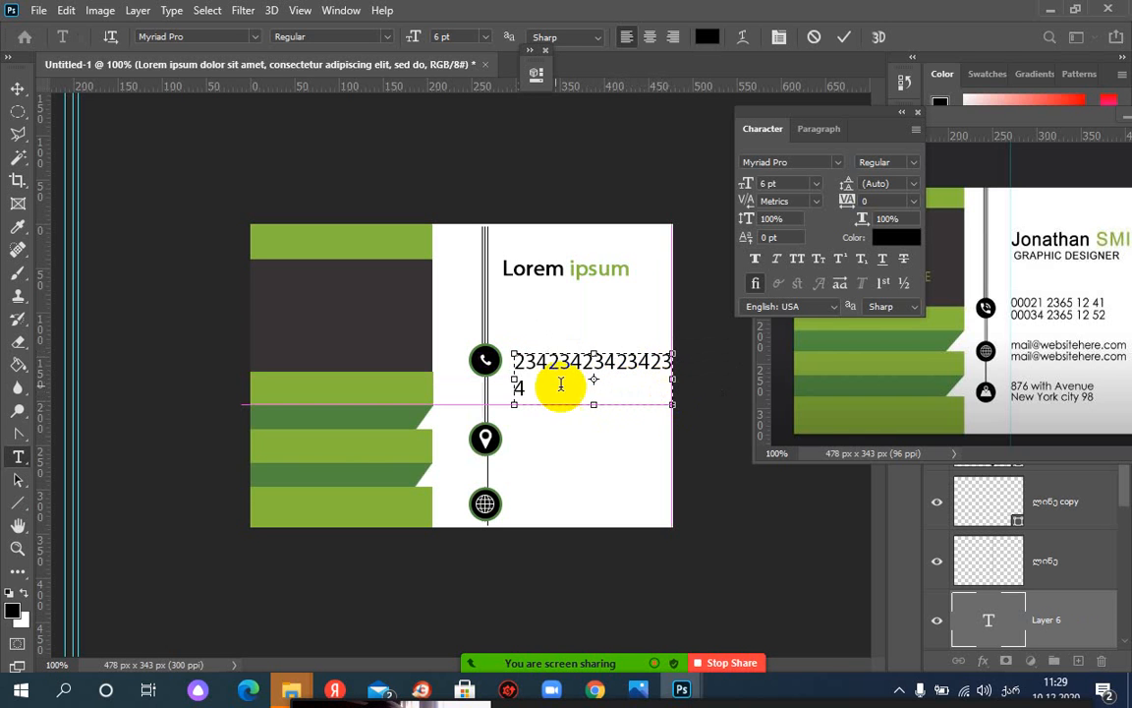
{"action": "type", "text": "234234234234"}
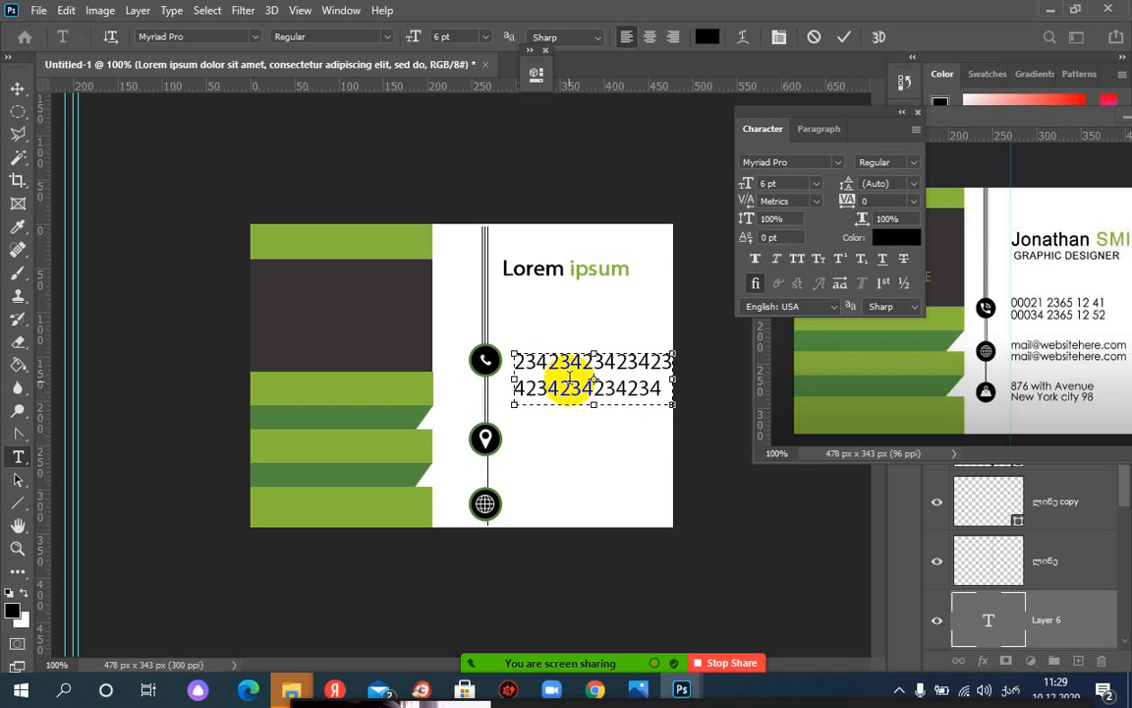
{"action": "left_click_drag", "start_coordinate": [661, 392], "coordinate": [506, 354]}
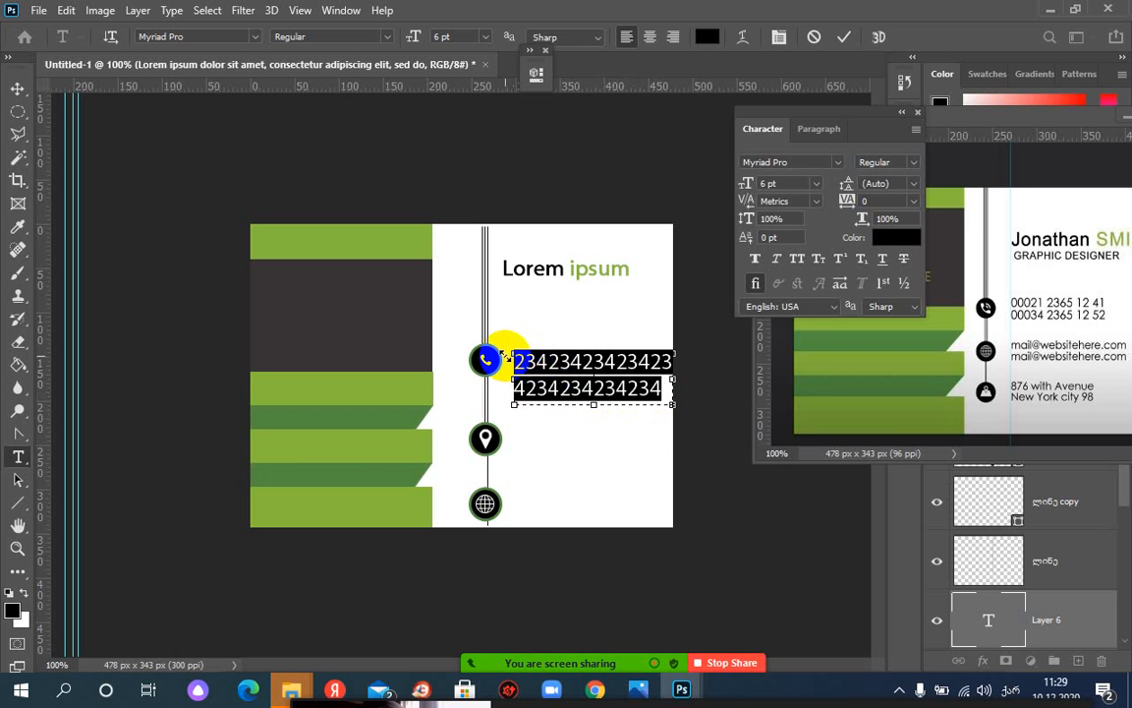
{"action": "left_click", "coordinate": [816, 184]}
{"action": "left_click", "coordinate": [817, 186]}
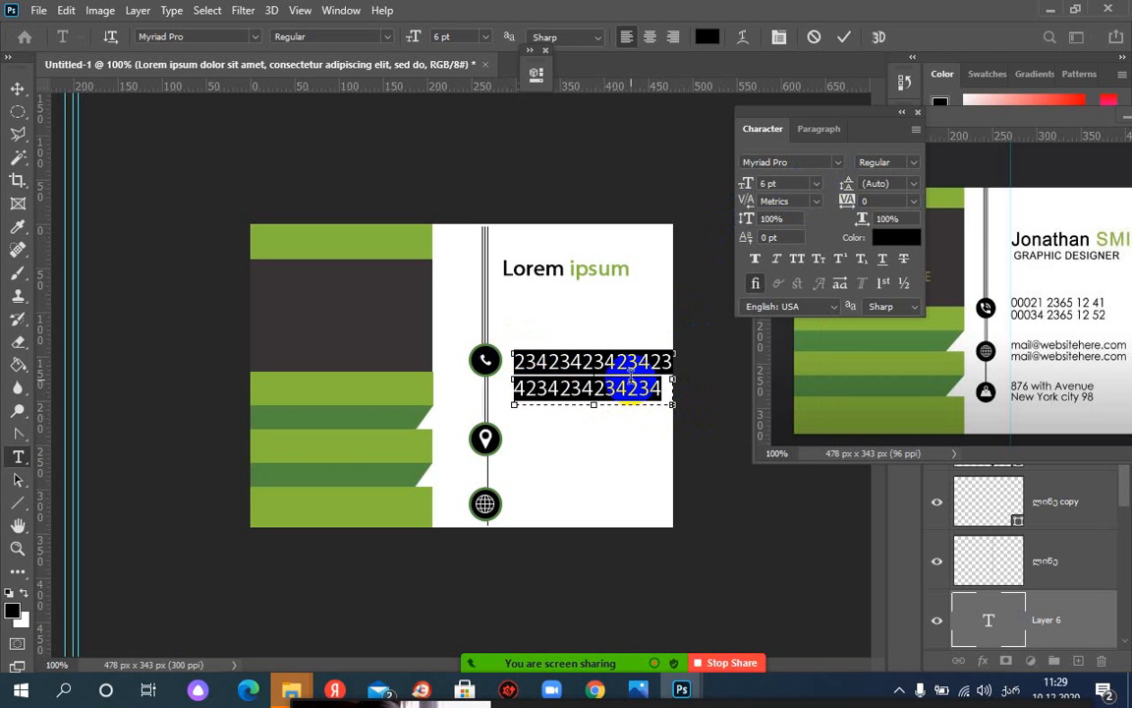
{"action": "left_click", "coordinate": [843, 36]}
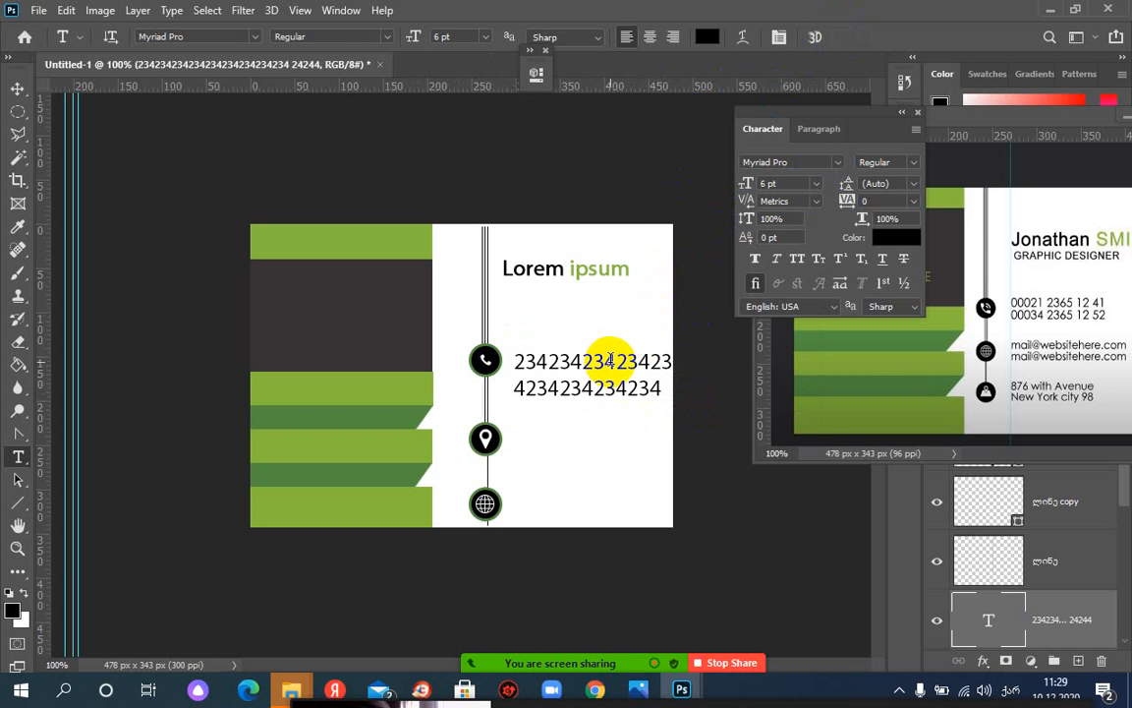
Scale the phone-number block down to about 4.75 pt beside the phone icon
{"action": "key", "text": "ctrl+t"}
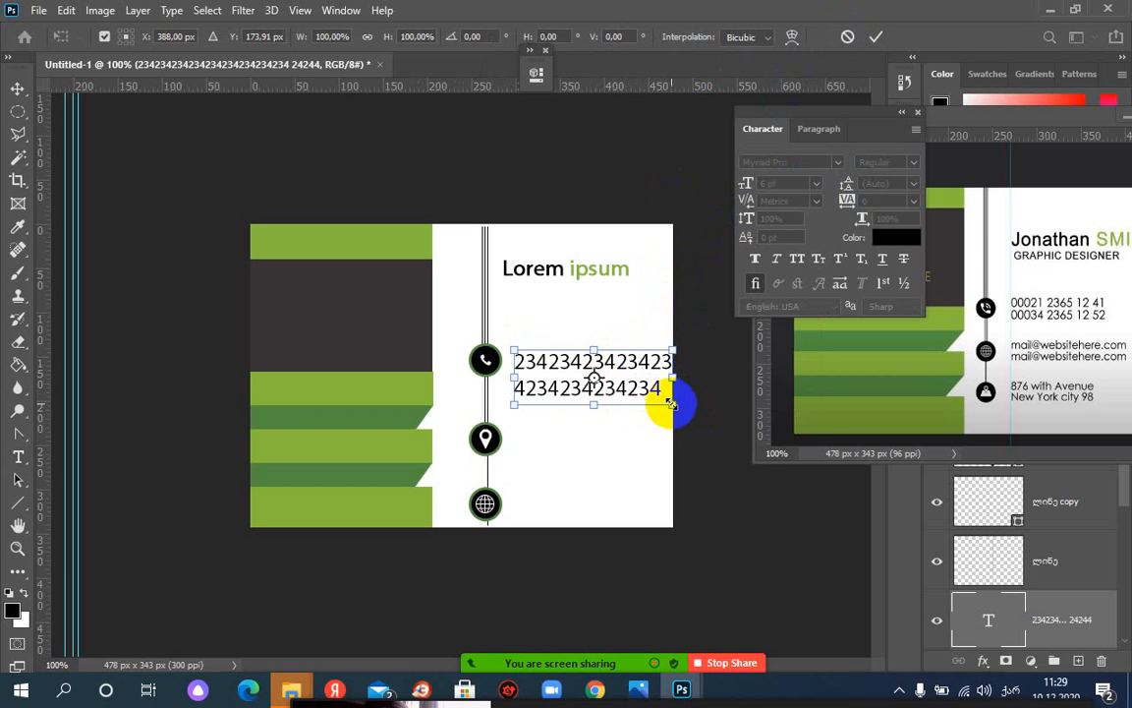
{"action": "left_click_drag", "start_coordinate": [676, 401], "coordinate": [665, 363]}
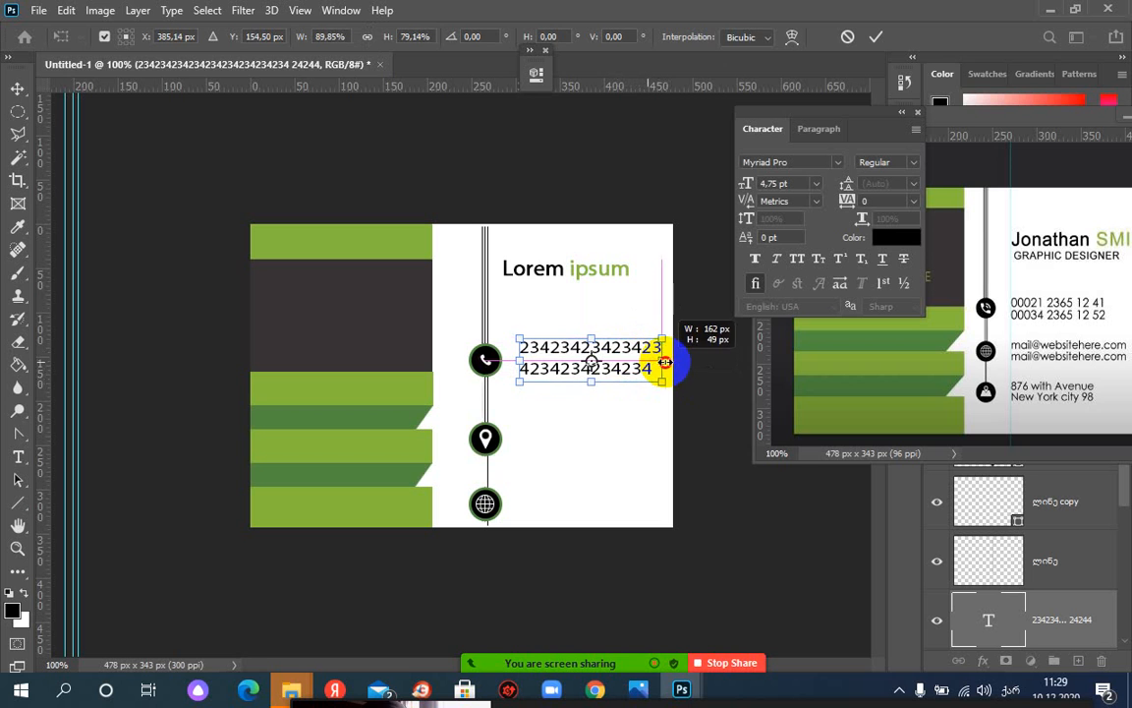
{"action": "key", "text": "Return"}
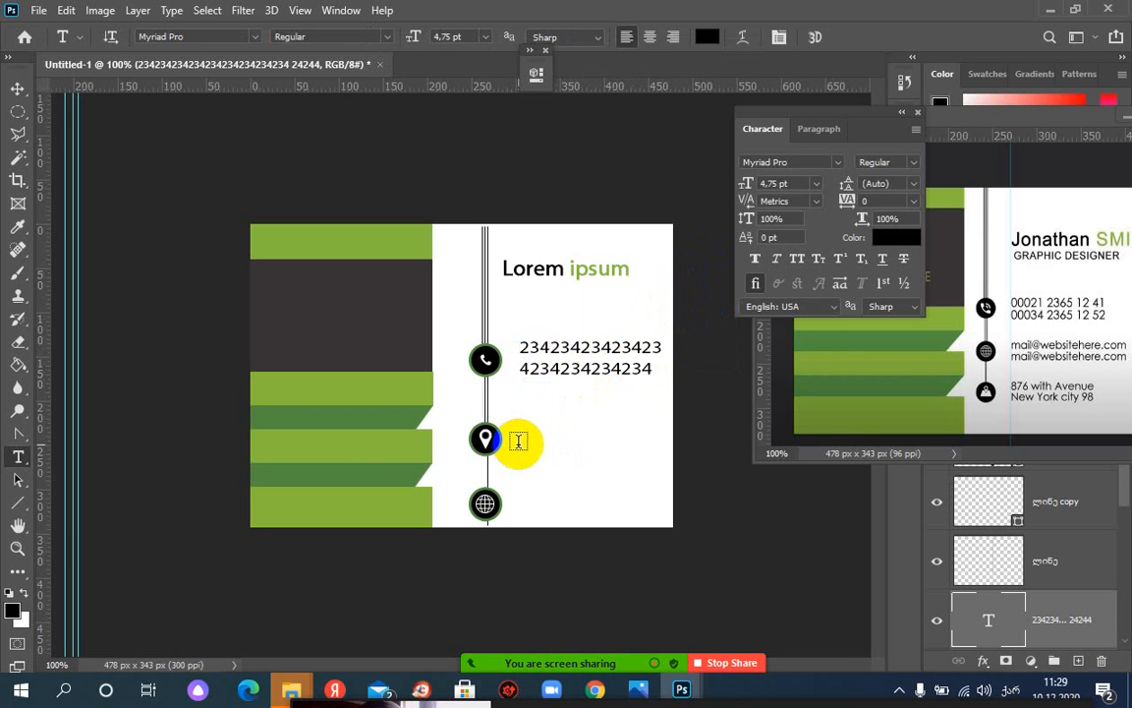
Type the e-mail address in English beside the location-pin icon and commit it
{"action": "left_click", "coordinate": [519, 442]}
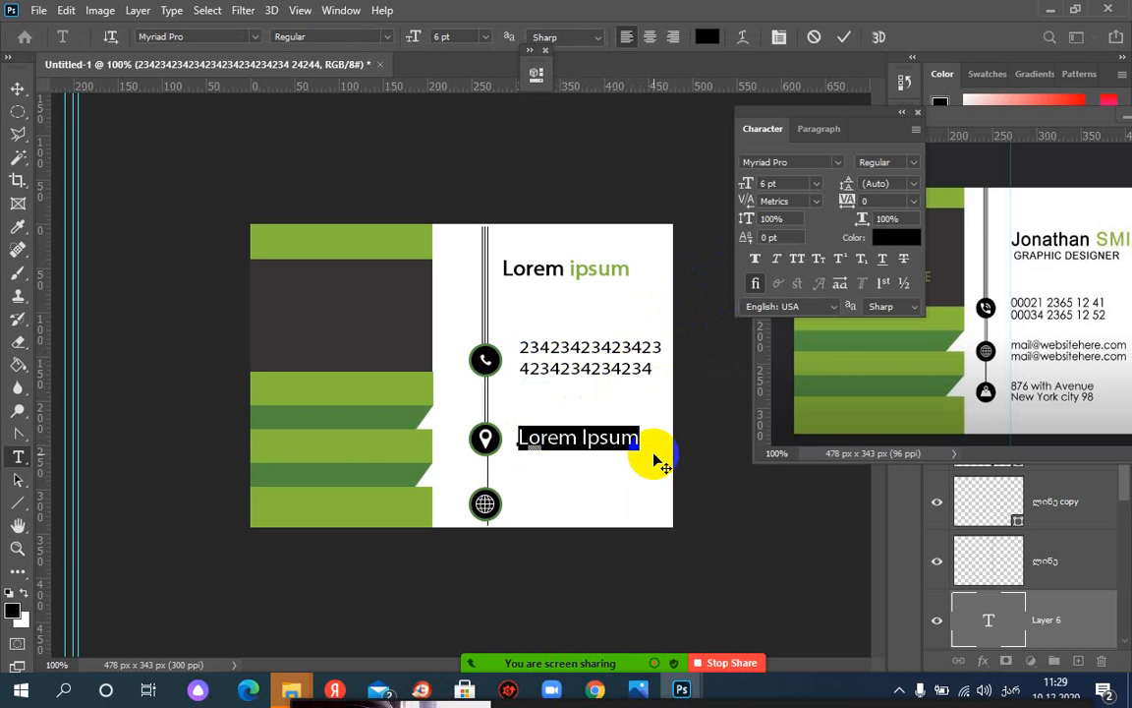
{"action": "type", "text": "☒"}
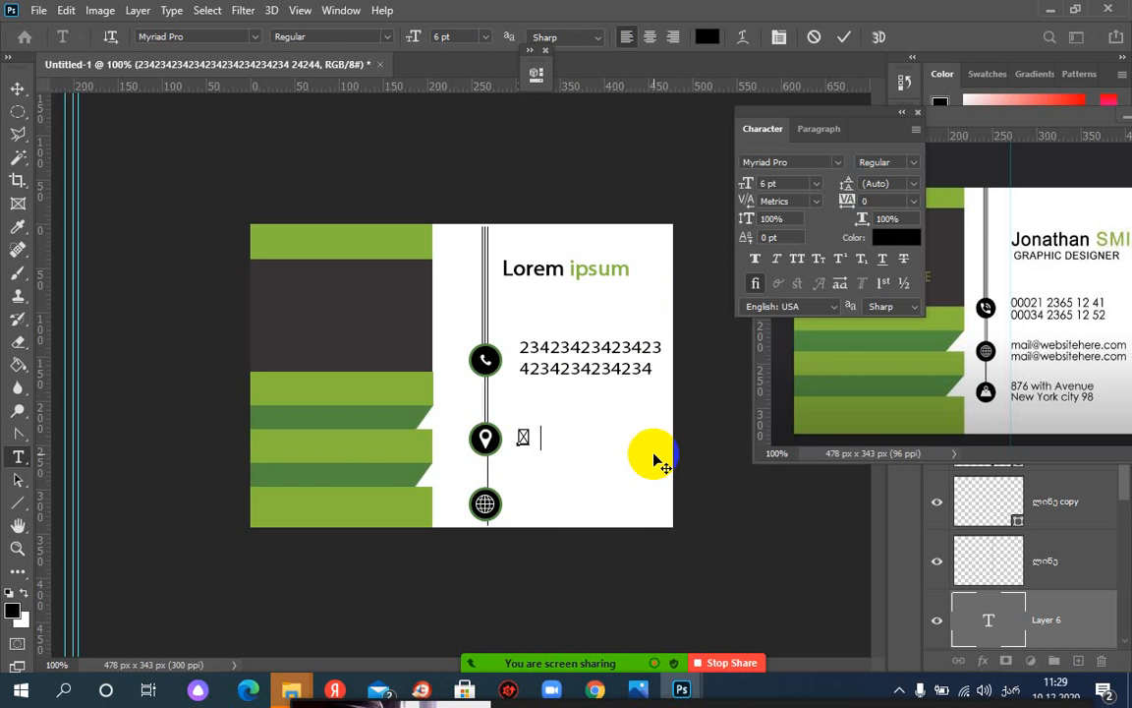
{"action": "type", "text": "☒☒.☒☒☒☒"}
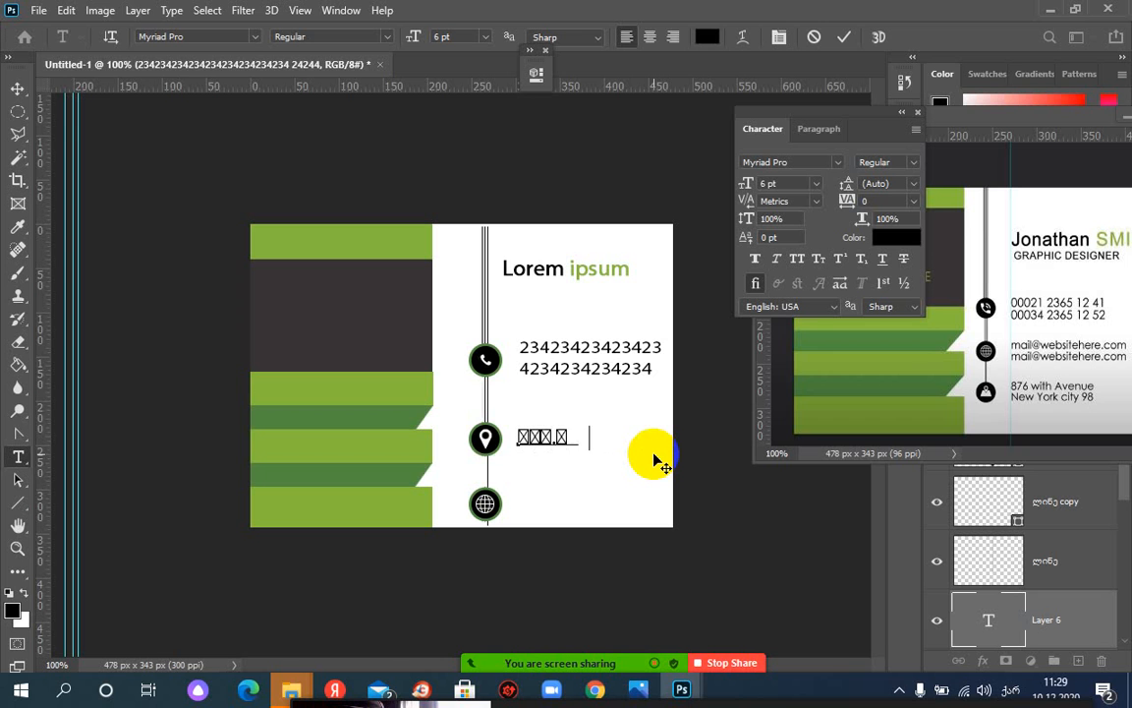
{"action": "key", "text": "BackSpace"}
{"action": "key", "text": "BackSpace"}
{"action": "key", "text": "BackSpace"}
{"action": "key", "text": "BackSpace"}
{"action": "key", "text": "BackSpace"}
{"action": "key", "text": "BackSpace"}
{"action": "key", "text": "BackSpace"}
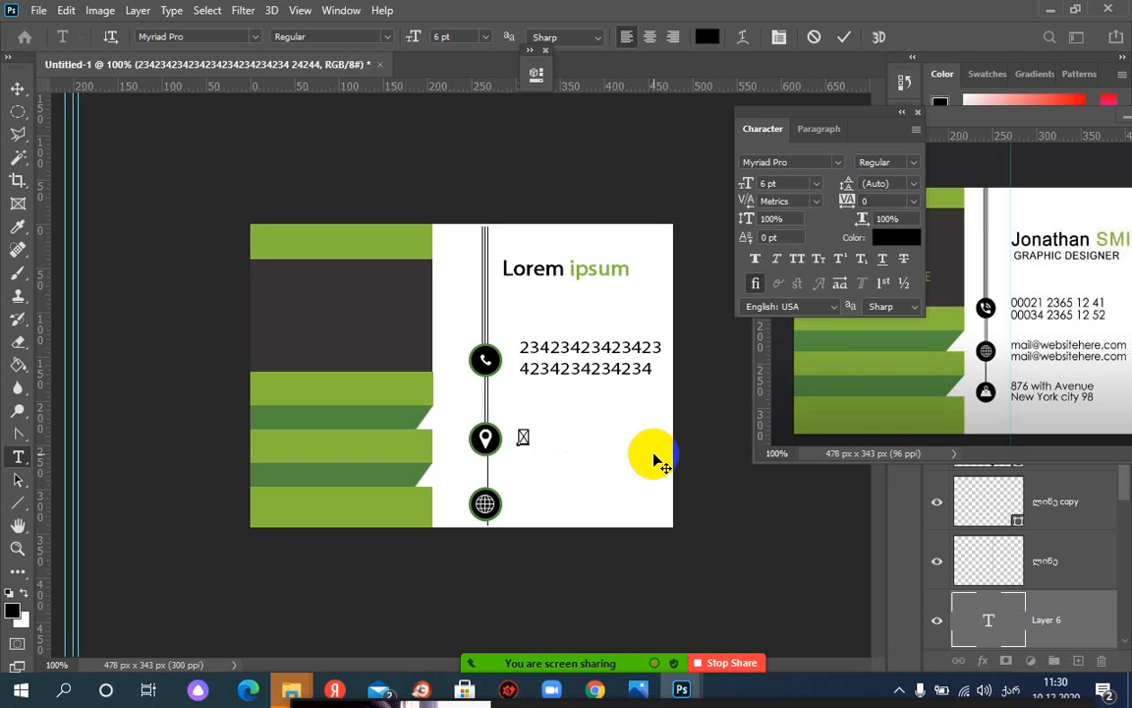
{"action": "key", "text": "BackSpace"}
{"action": "key", "text": "alt+shift"}
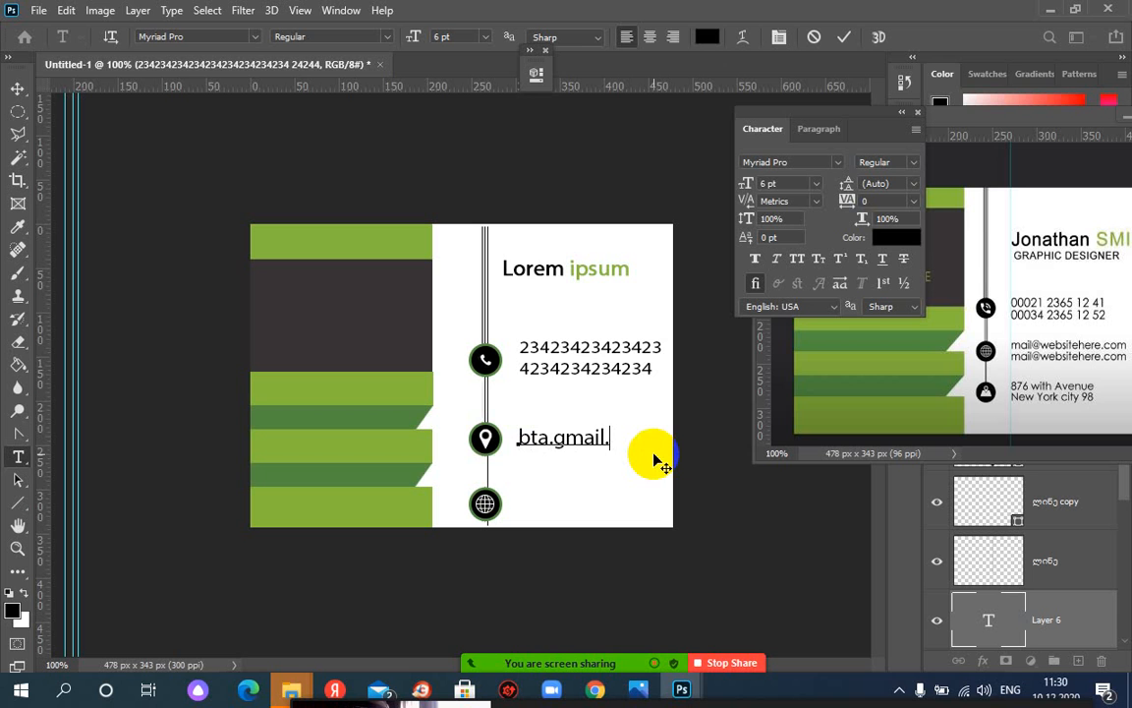
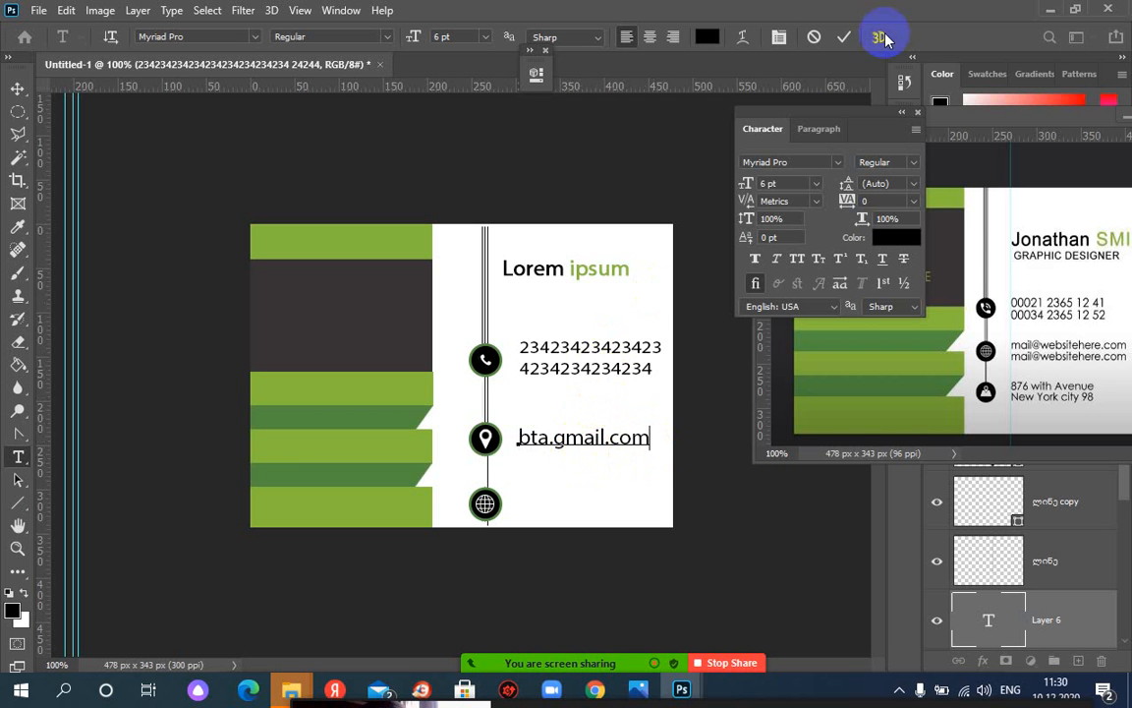
{"action": "left_click", "coordinate": [843, 37]}
Close the Character panel and reposition the 3sd.JPG reference window
{"action": "left_click", "coordinate": [718, 349]}
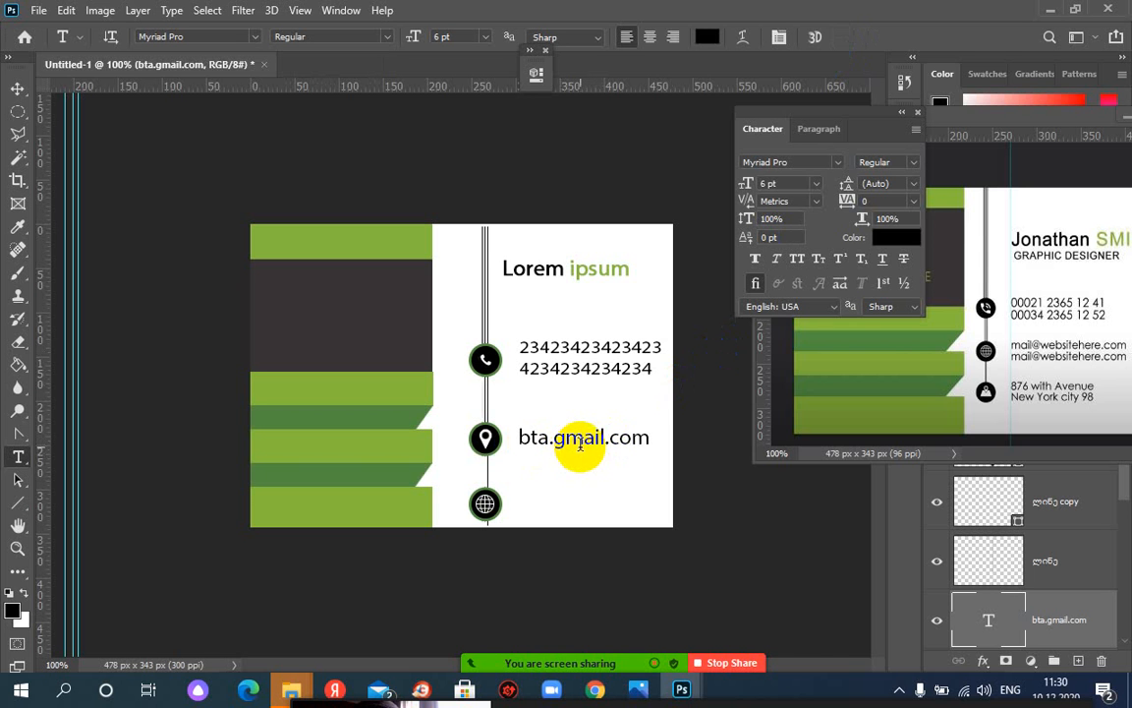
{"action": "left_click", "coordinate": [918, 113]}
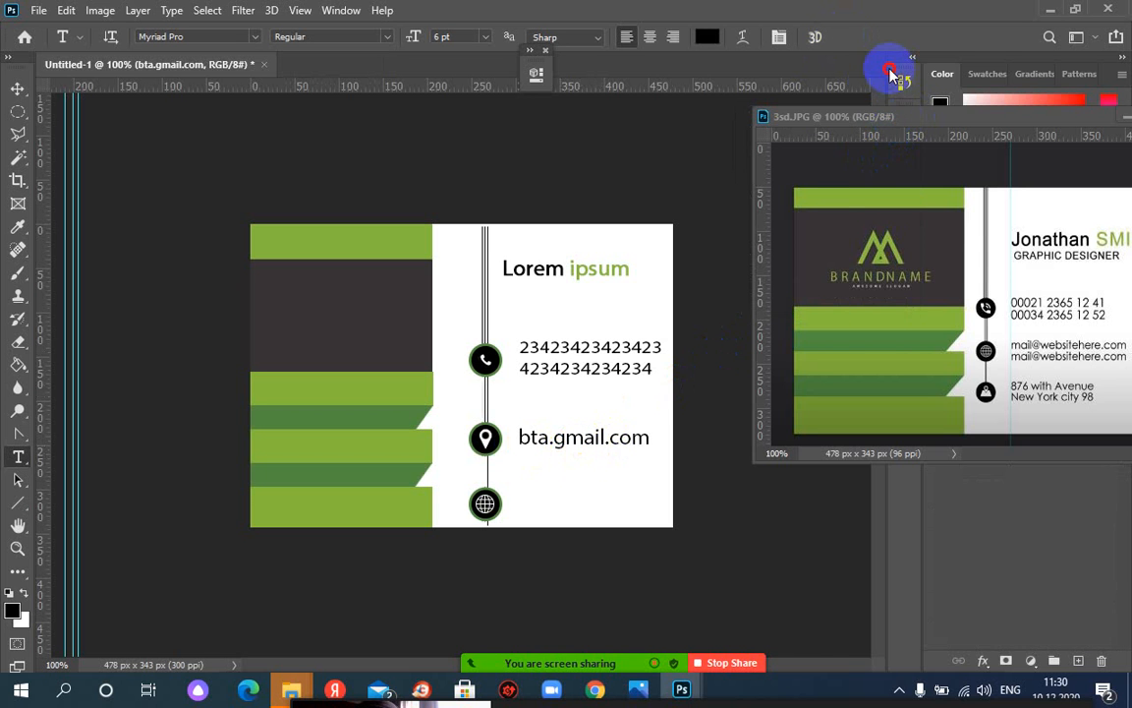
{"action": "left_click_drag", "start_coordinate": [890, 116], "coordinate": [853, 153]}
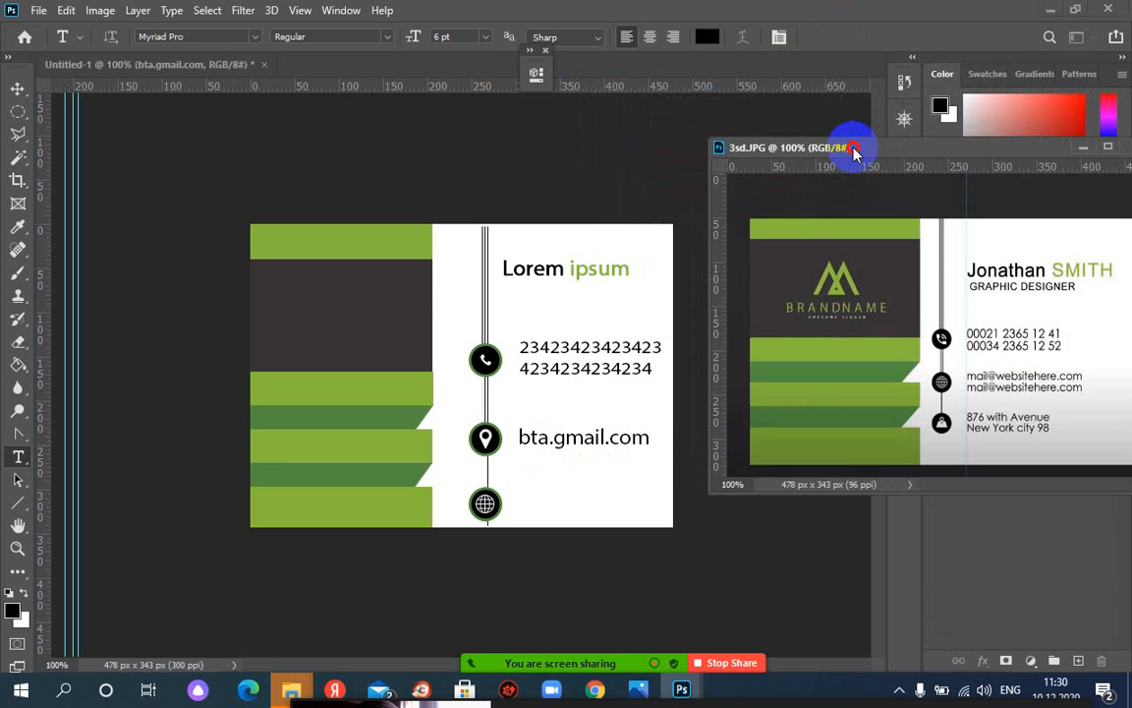
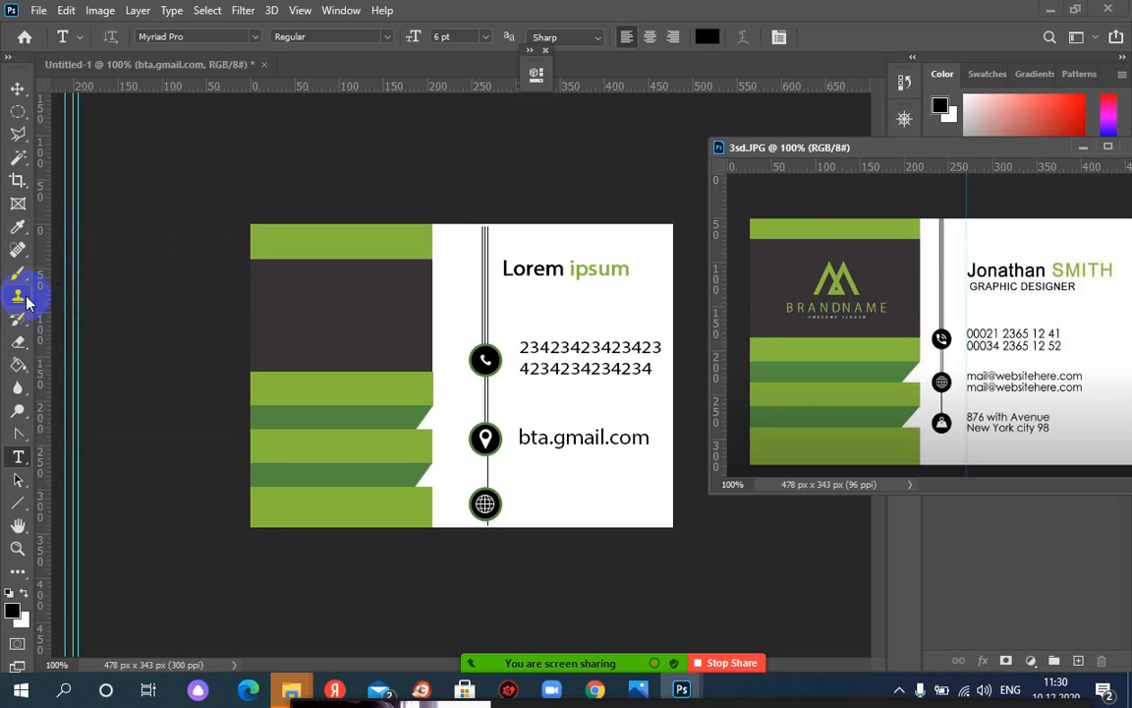
Draw a small black triangle (Shape 2) with the Pen Tool on the dark panel, then set pen mode to Path
{"action": "left_click", "coordinate": [20, 437]}
{"action": "left_click", "coordinate": [79, 433]}
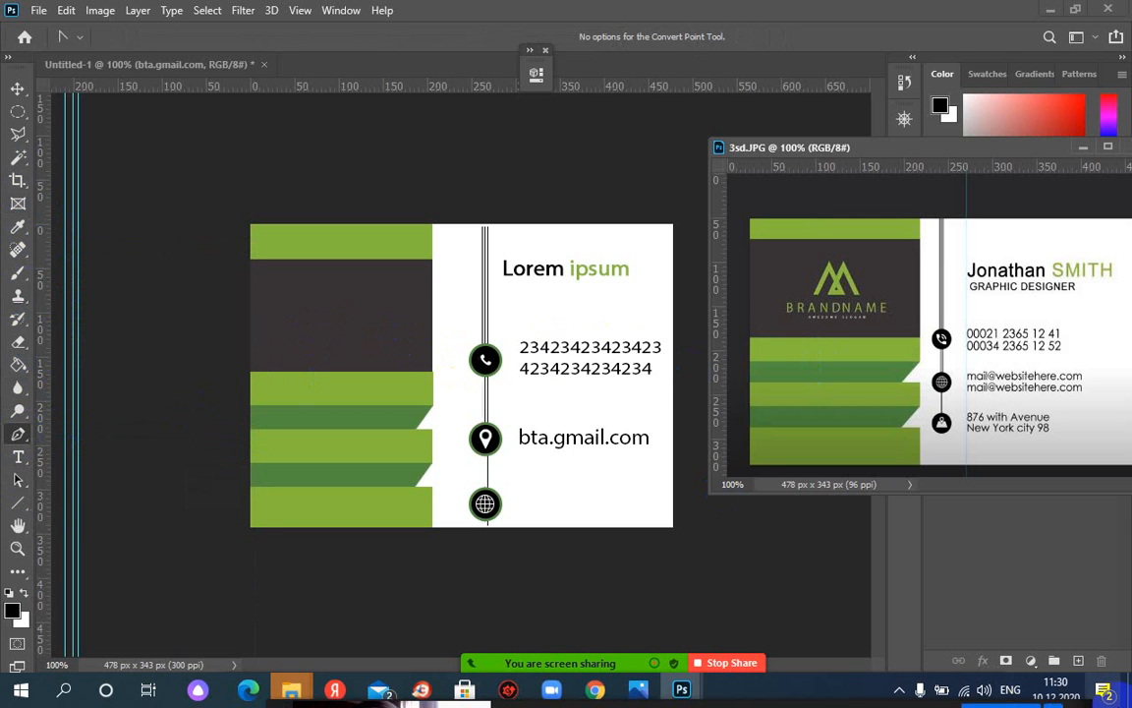
{"action": "left_click", "coordinate": [1078, 661]}
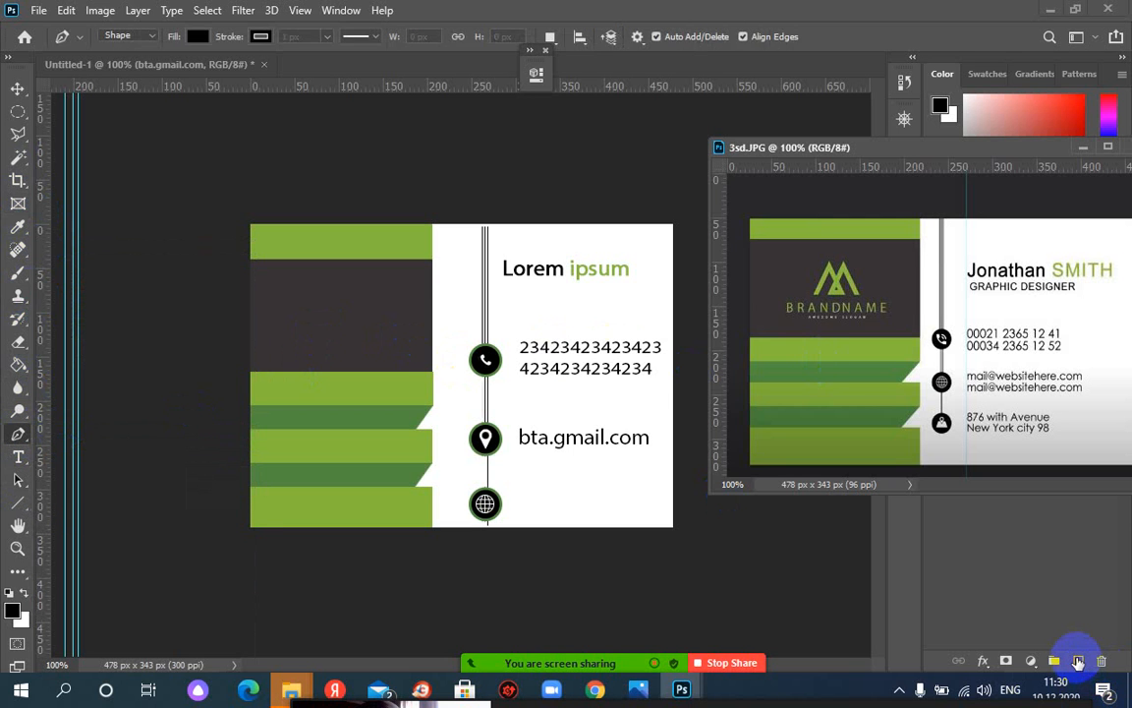
{"action": "left_click", "coordinate": [313, 357]}
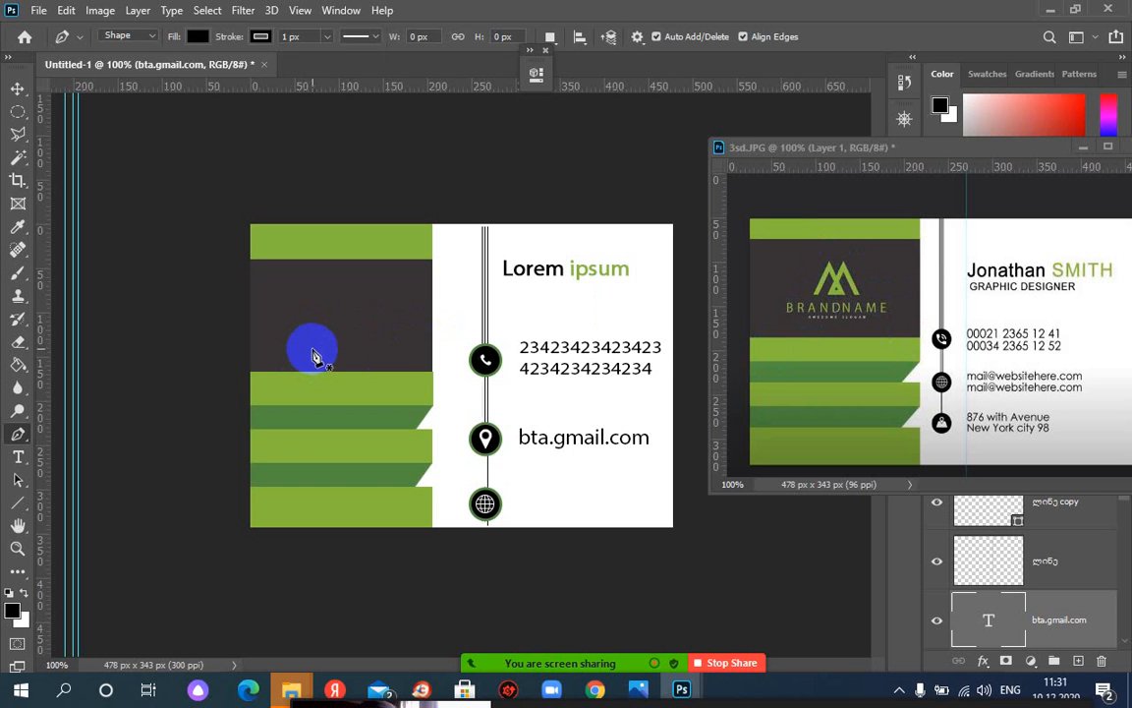
{"action": "left_click_drag", "start_coordinate": [280, 348], "coordinate": [295, 348]}
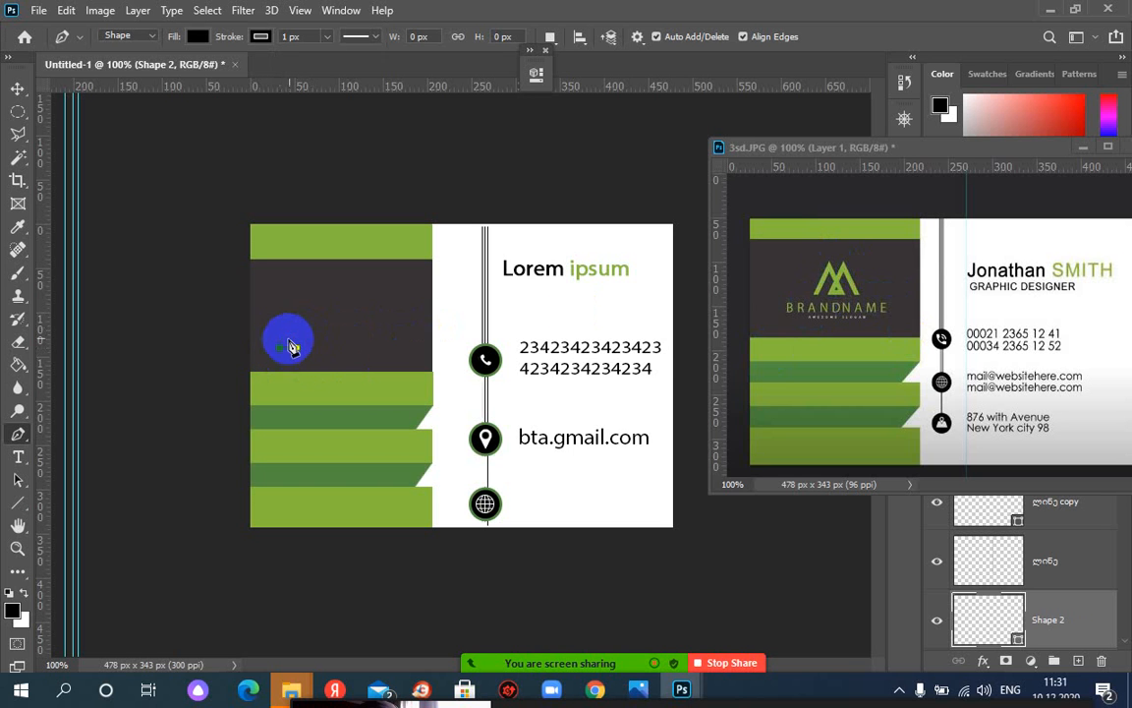
{"action": "left_click", "coordinate": [312, 281]}
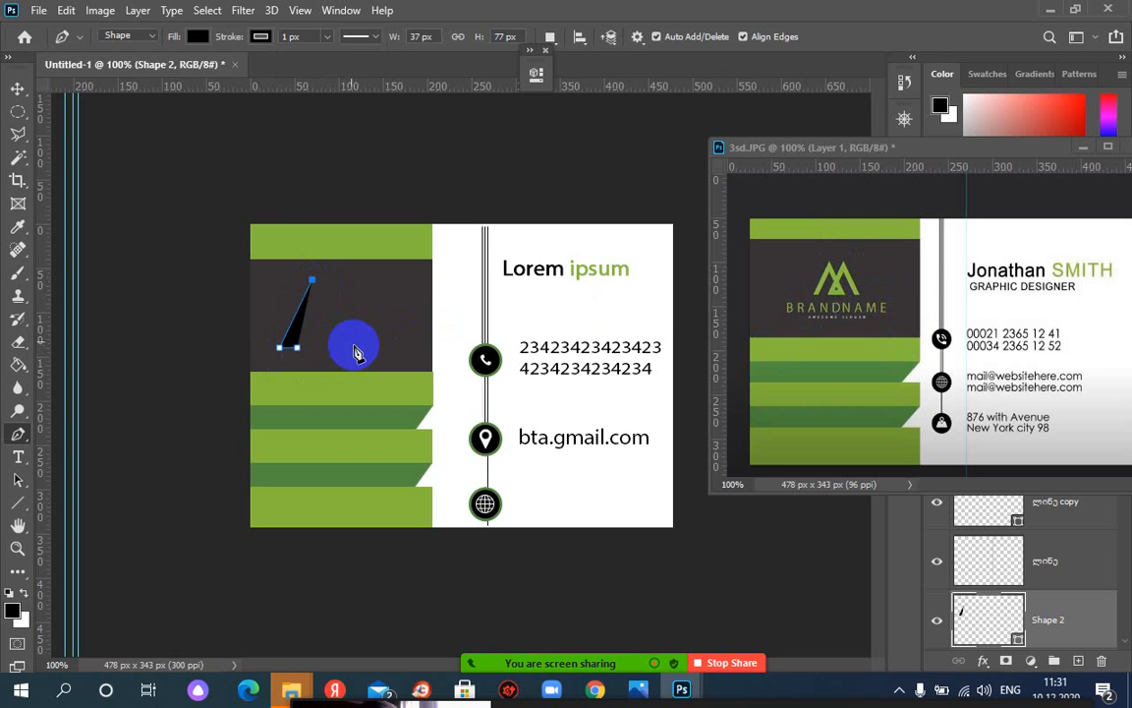
{"action": "left_click", "coordinate": [127, 36]}
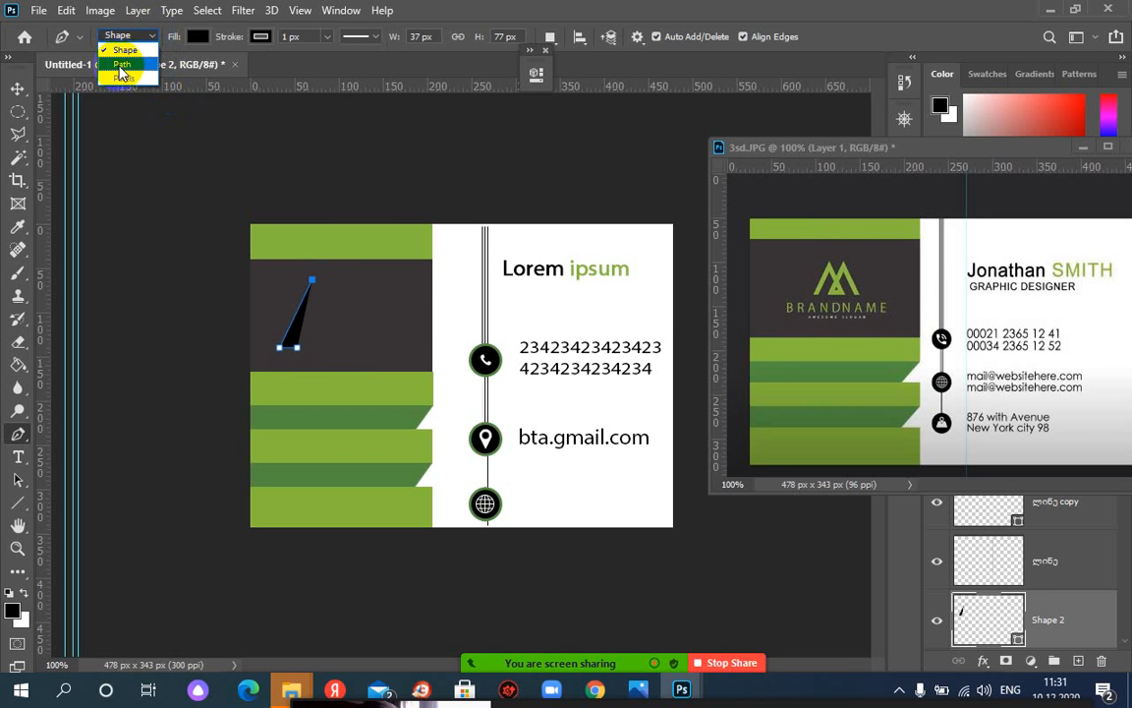
{"action": "left_click", "coordinate": [122, 65]}
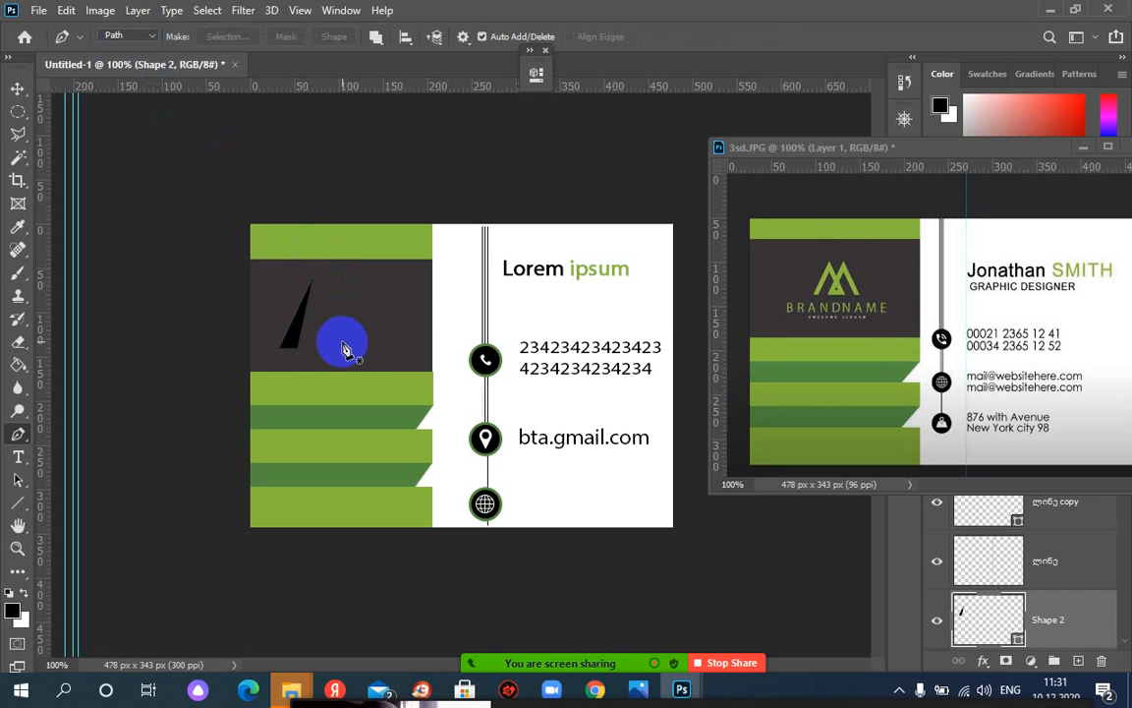
Undo the black triangle and draw a closed thick inverted-V path, viewed at 200%
{"action": "key", "text": "ctrl+z"}
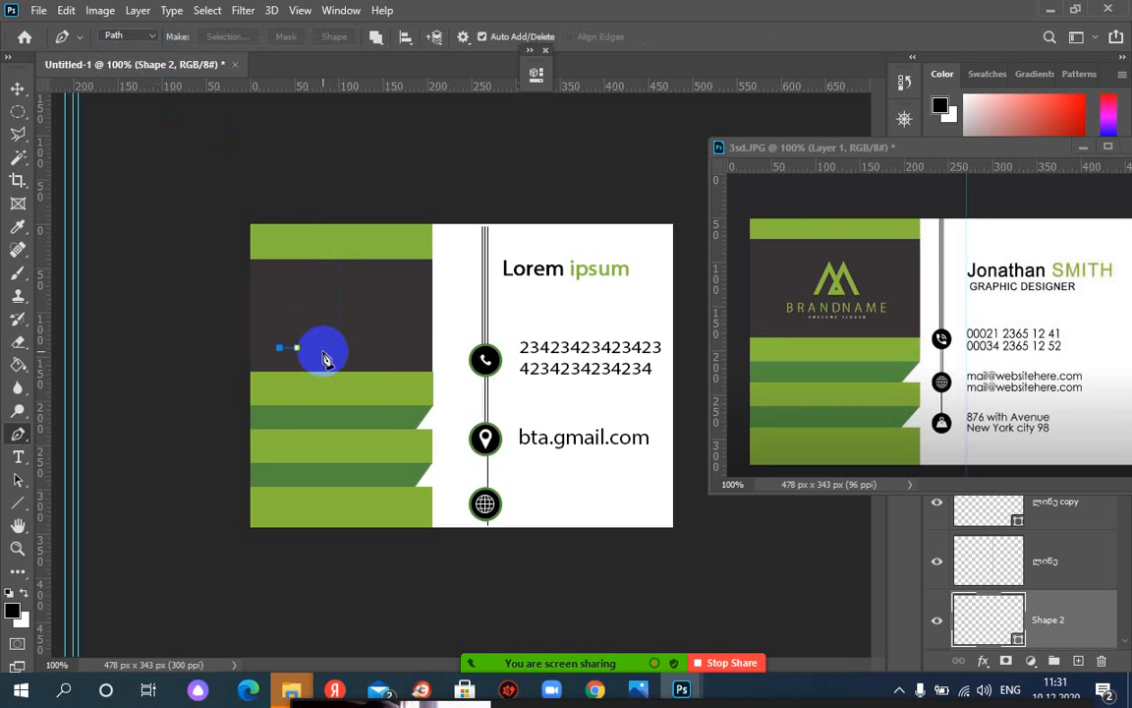
{"action": "key", "text": "ctrl+z"}
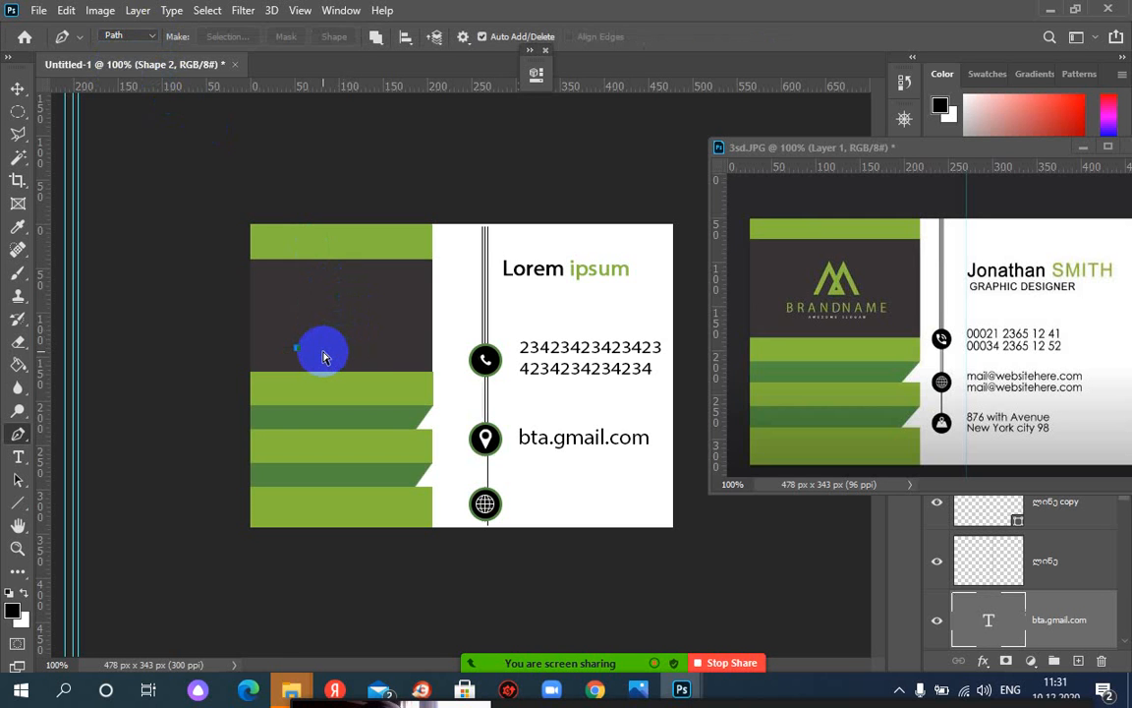
{"action": "left_click_drag", "start_coordinate": [283, 353], "coordinate": [298, 353]}
{"action": "left_click", "coordinate": [319, 277]}
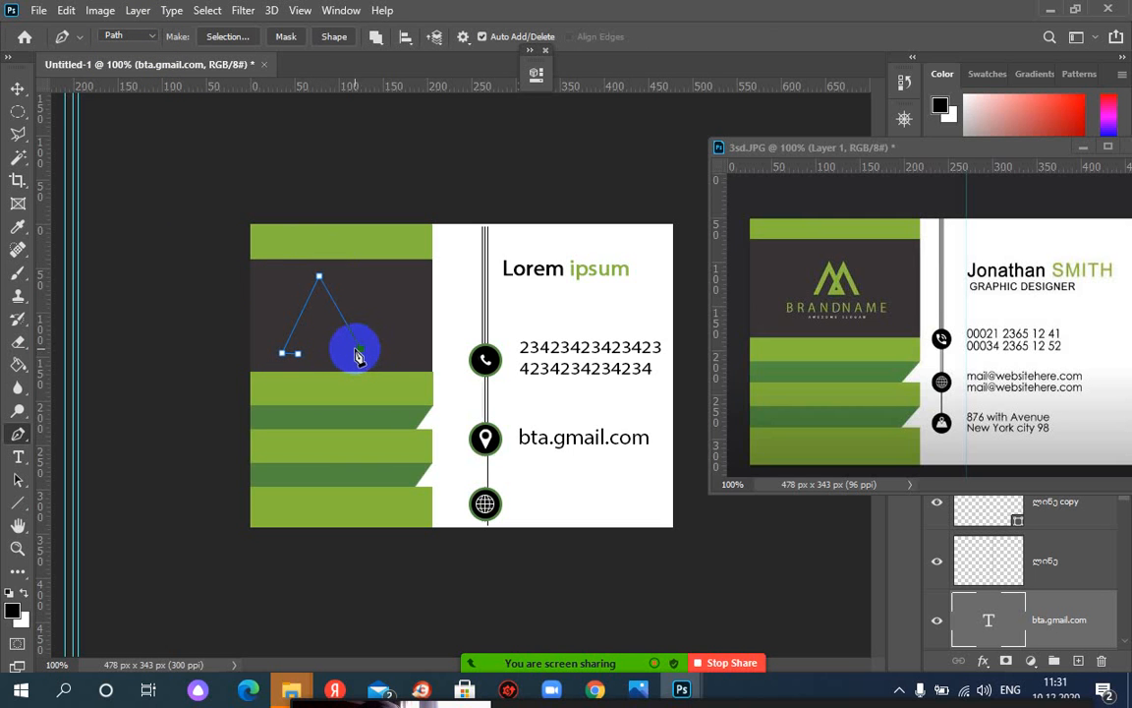
{"action": "left_click", "coordinate": [320, 291]}
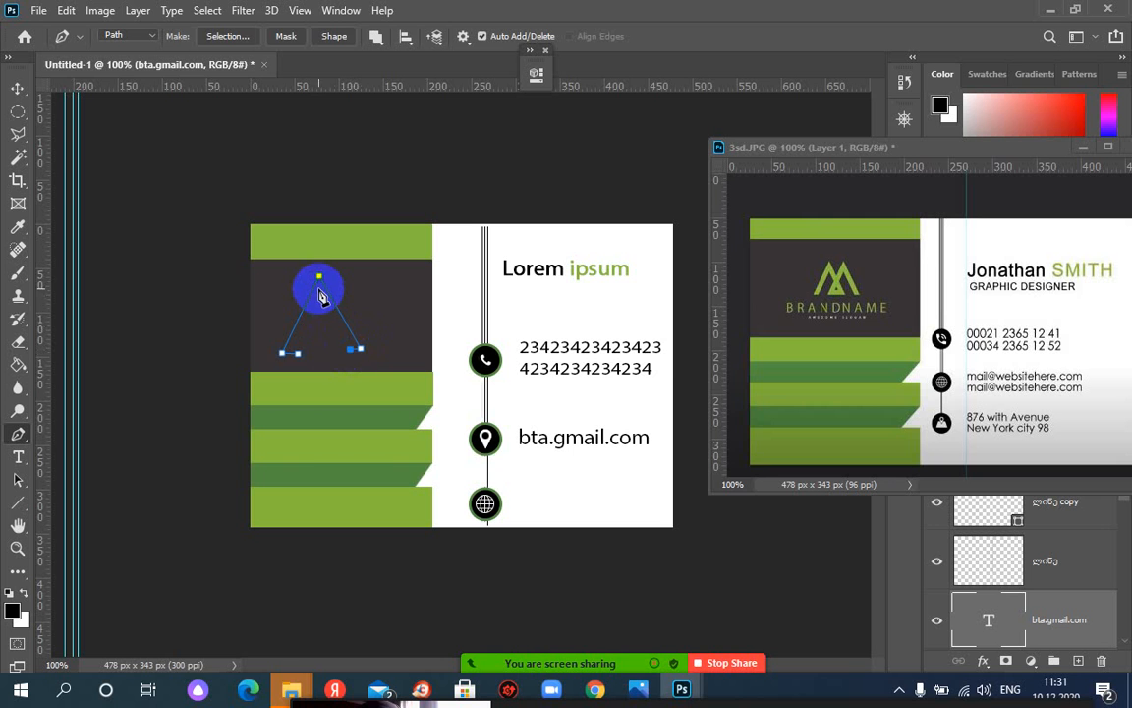
{"action": "mouse_move", "coordinate": [325, 301]}
{"action": "left_mouse_down"}
{"action": "mouse_move", "coordinate": [300, 361]}
{"action": "mouse_move", "coordinate": [328, 356]}
{"action": "mouse_move", "coordinate": [337, 332]}
{"action": "left_mouse_up"}
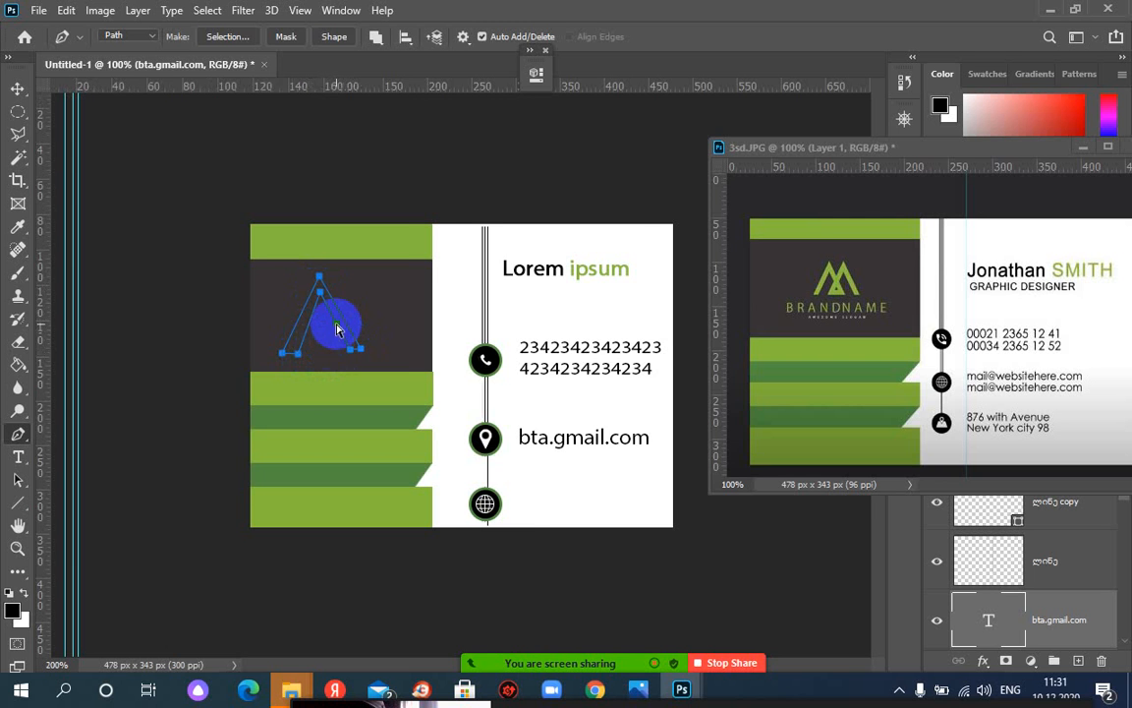
{"action": "key", "text": "ctrl+plus"}
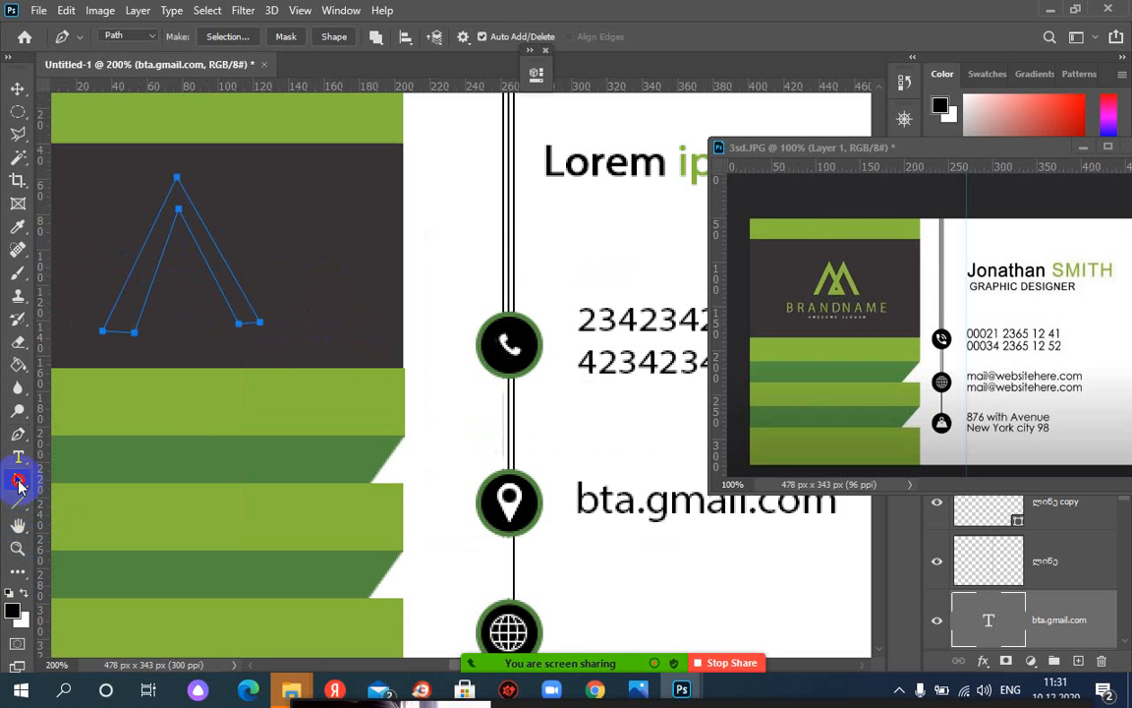
Nudge the inverted V's inner lower-left anchor slightly left with the Direct Selection Tool
{"action": "left_click_drag", "start_coordinate": [18, 480], "coordinate": [77, 498]}
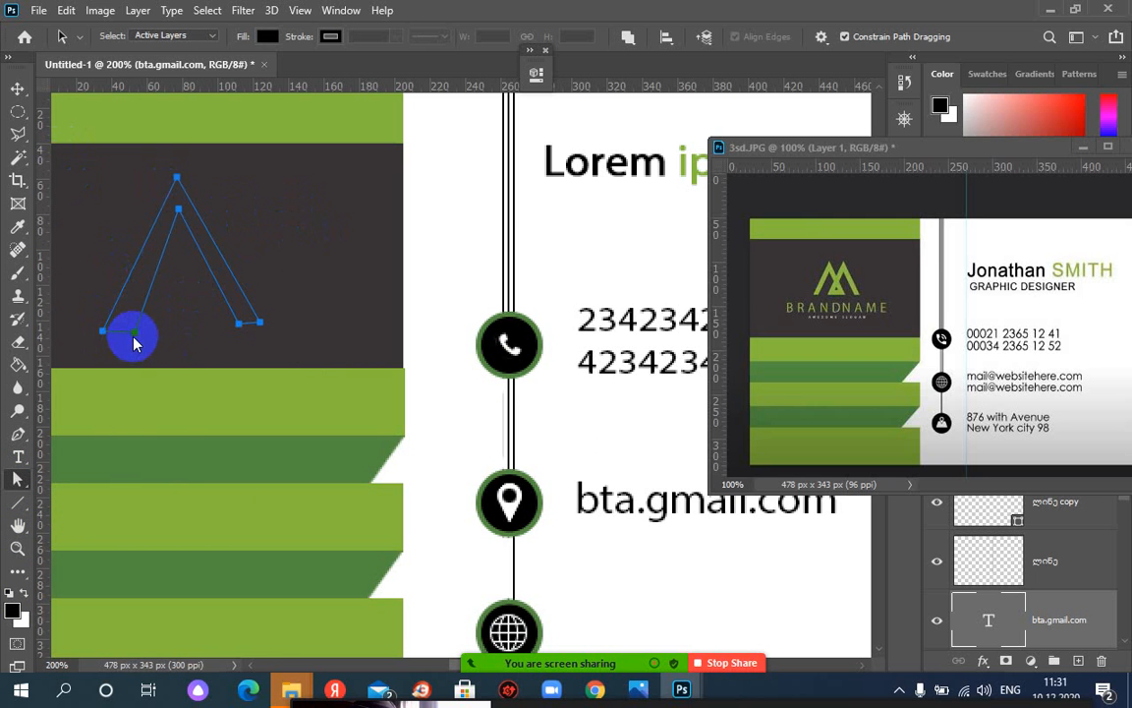
{"action": "left_click", "coordinate": [208, 335]}
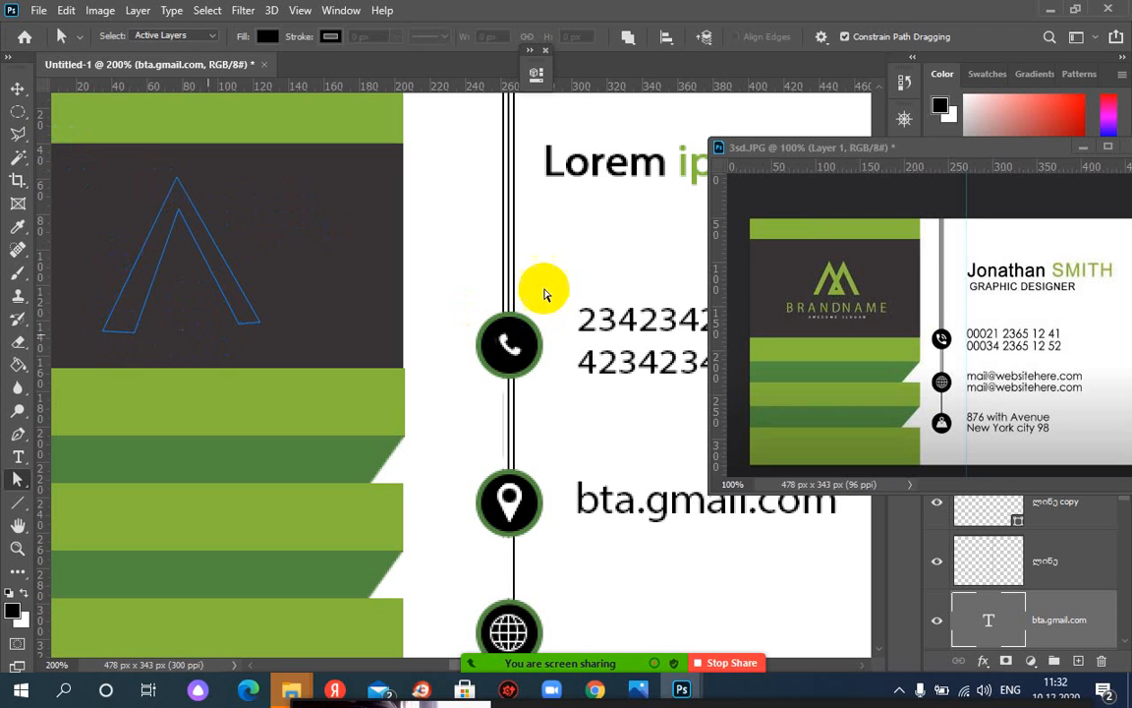
{"action": "left_click", "coordinate": [135, 335]}
{"action": "left_click", "coordinate": [139, 341]}
{"action": "left_click", "coordinate": [137, 337]}
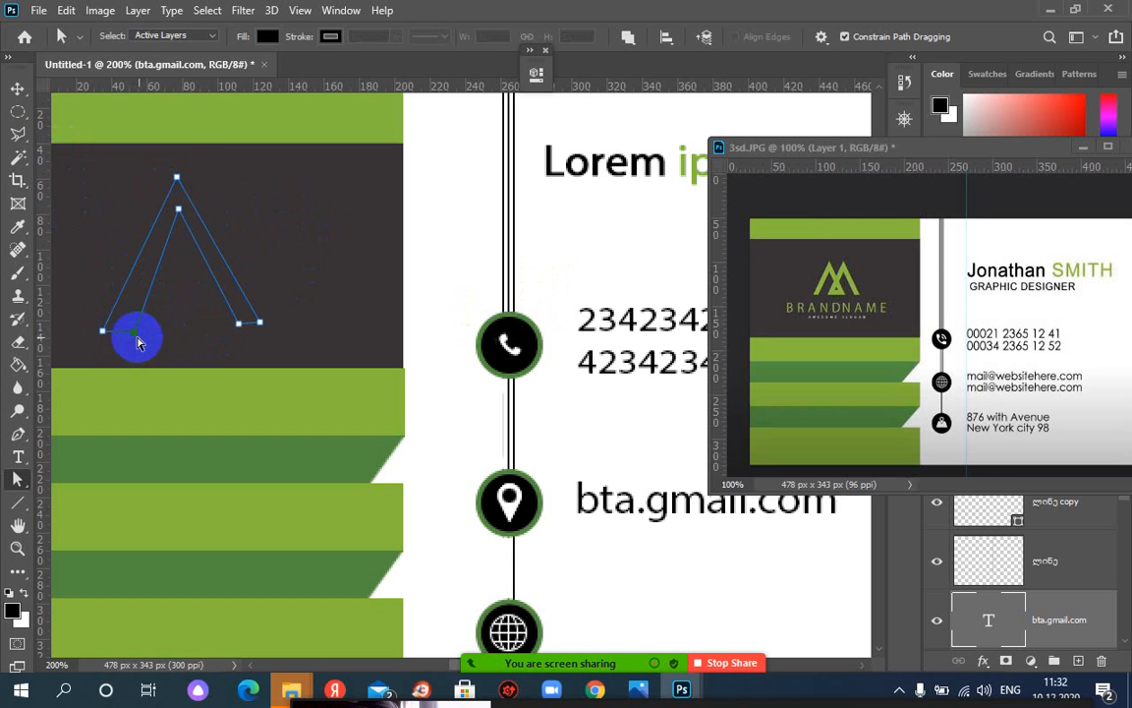
{"action": "left_click", "coordinate": [177, 177]}
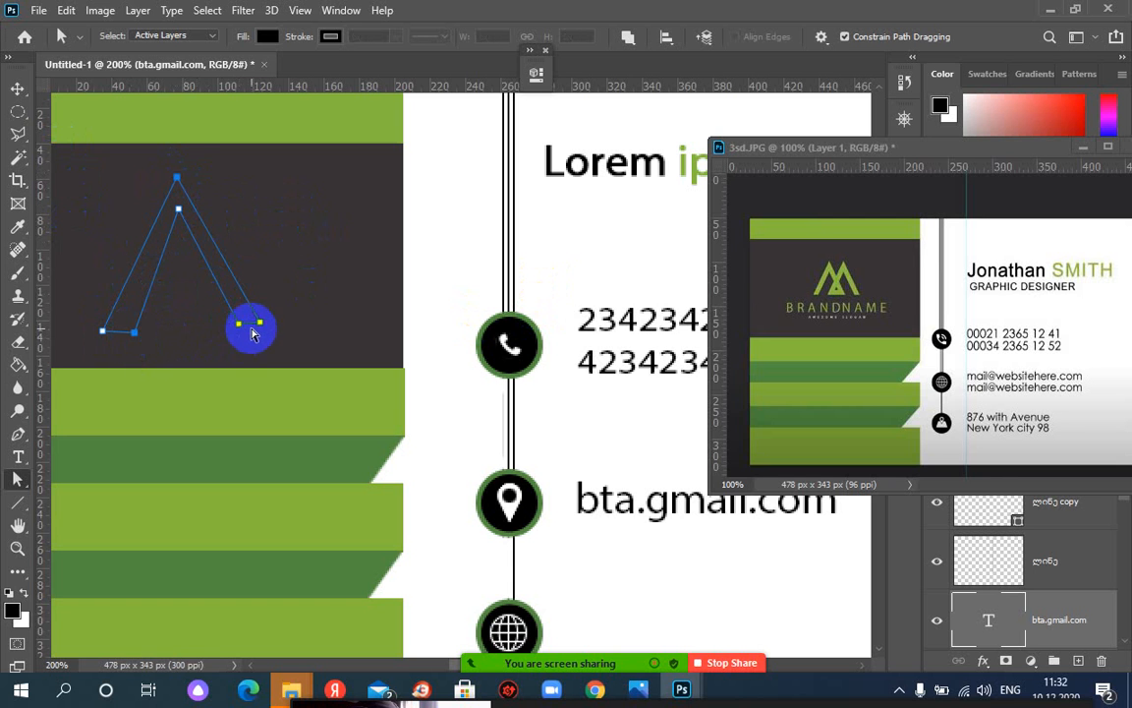
{"action": "left_click", "coordinate": [260, 323]}
{"action": "left_click", "coordinate": [135, 335]}
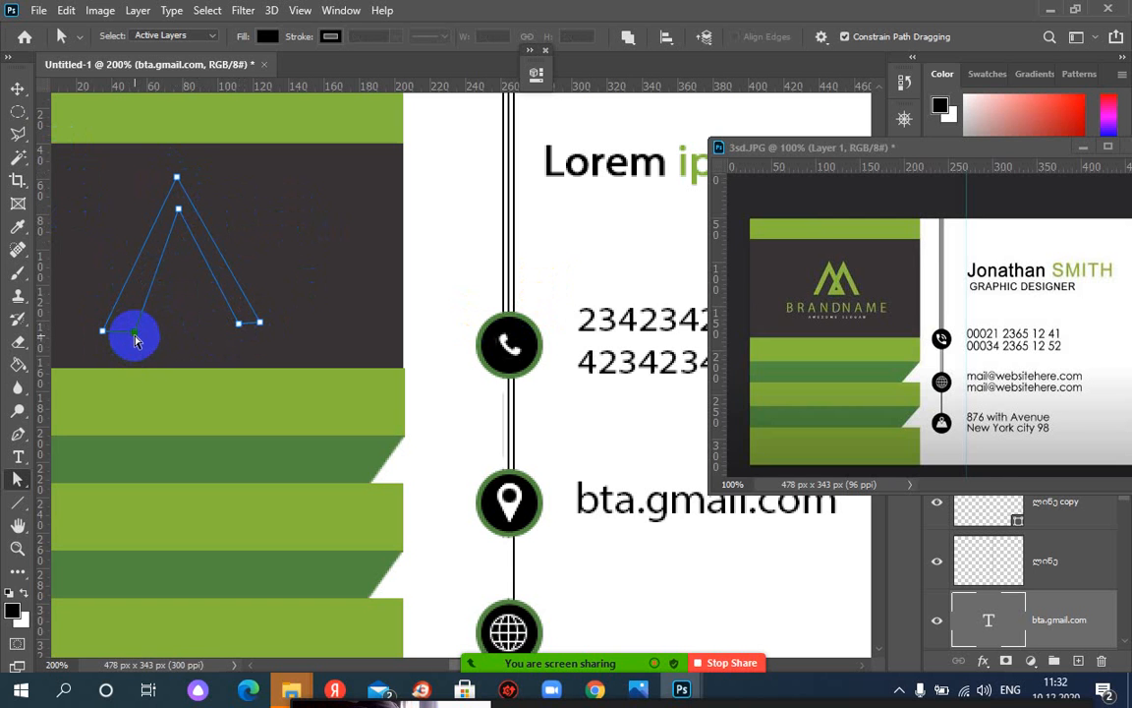
{"action": "left_click_drag", "start_coordinate": [137, 339], "coordinate": [122, 338]}
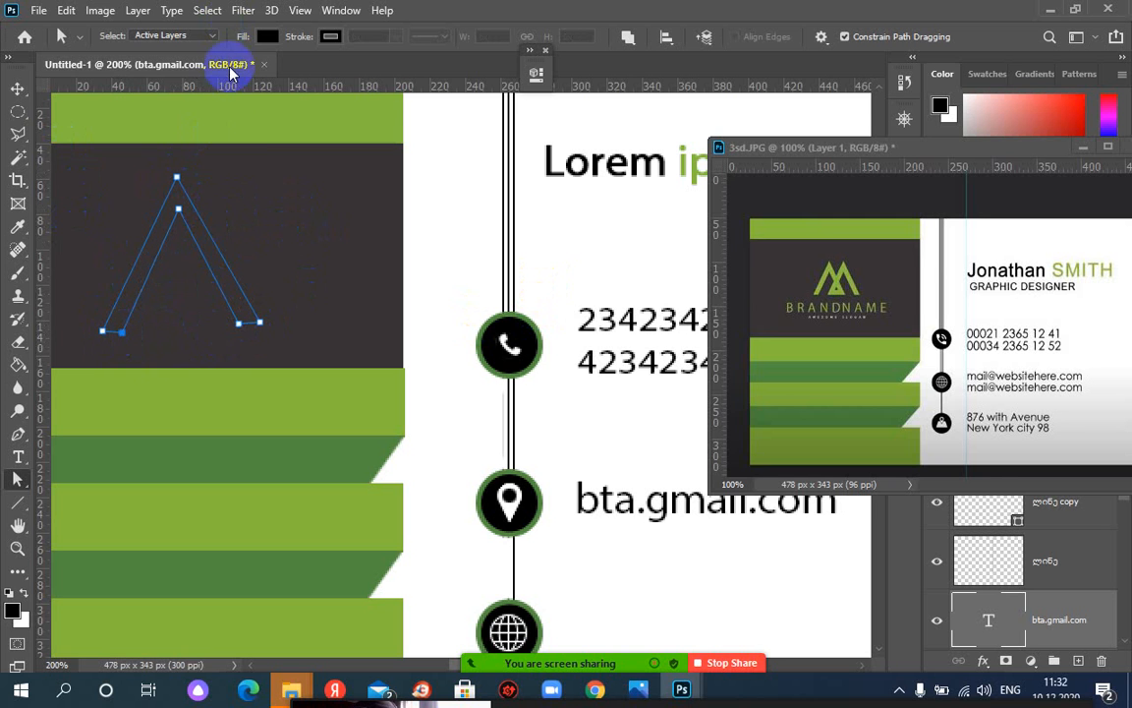
Add a horizontal guide along the path's base, measure the 14 px leg width, and add a vertical guide
{"action": "left_click_drag", "start_coordinate": [229, 87], "coordinate": [245, 332]}
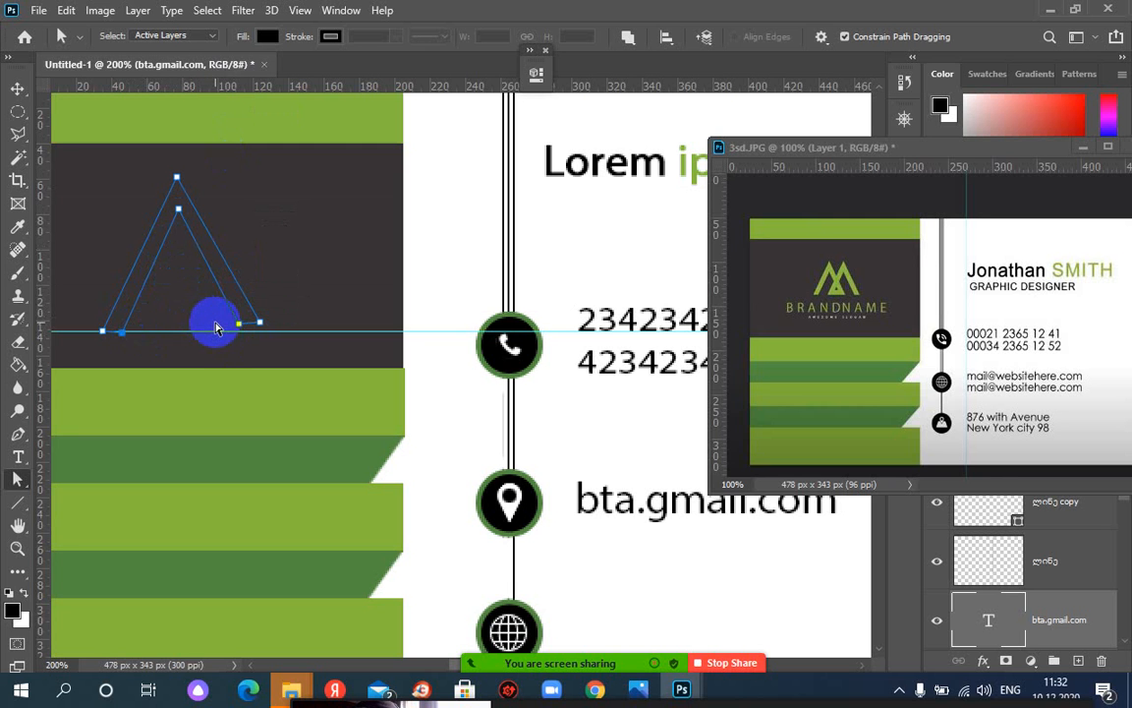
{"action": "left_click", "coordinate": [239, 333]}
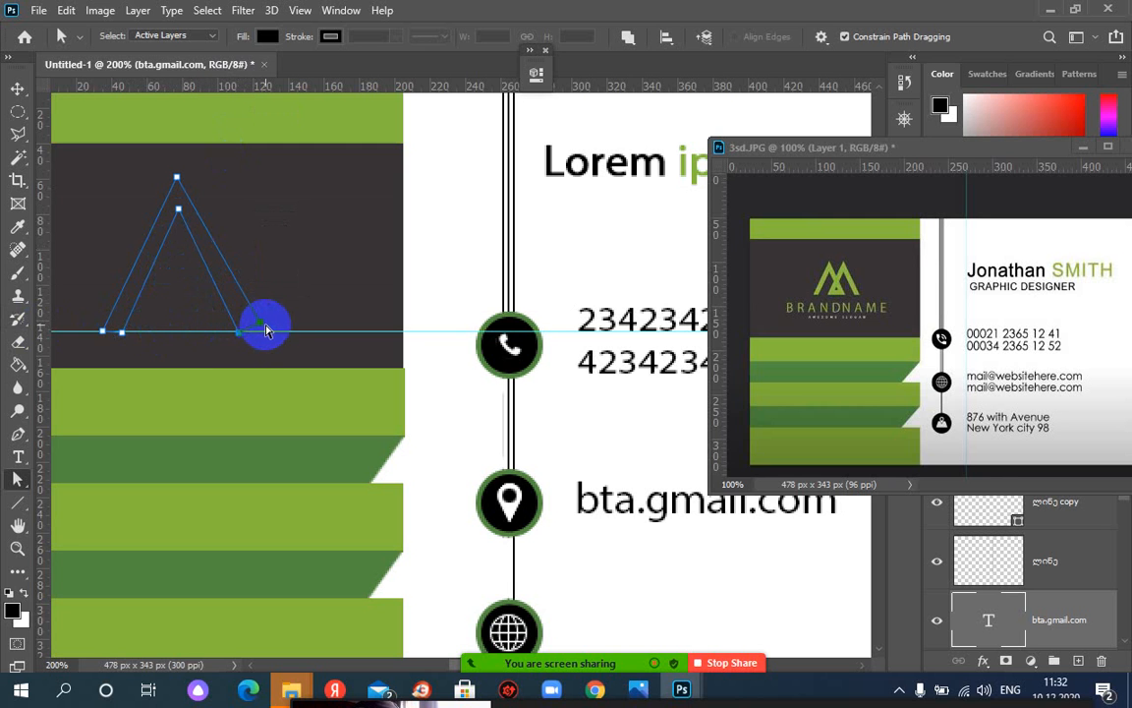
{"action": "left_click", "coordinate": [263, 331]}
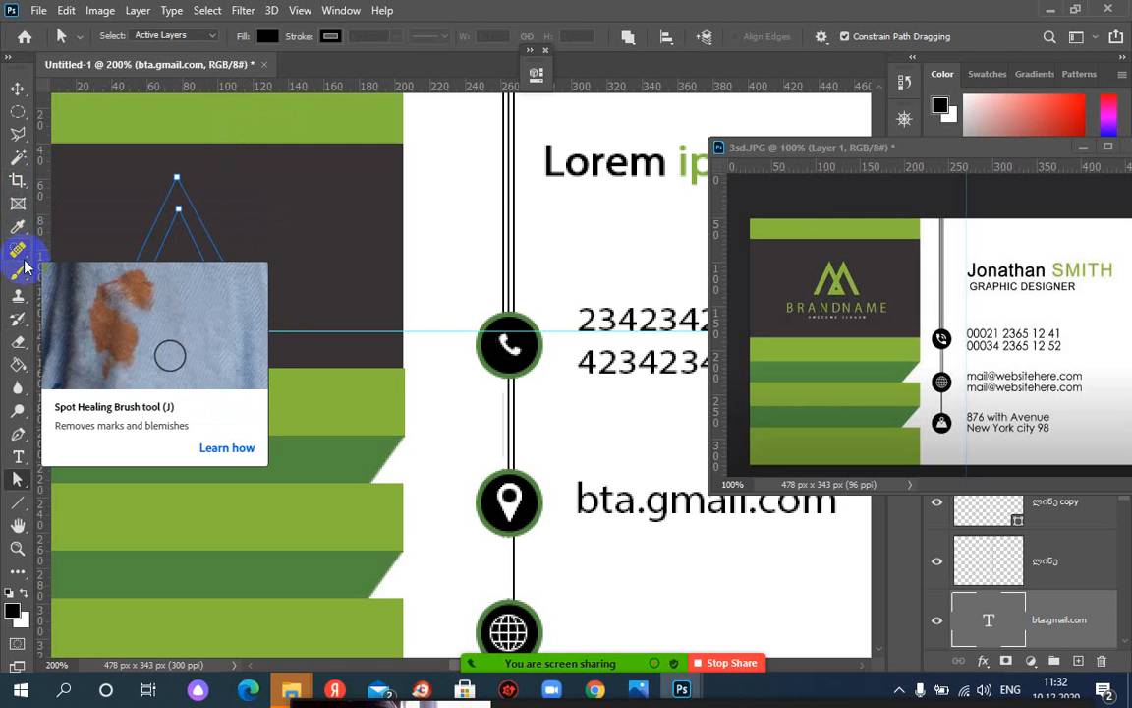
{"action": "left_click_drag", "start_coordinate": [18, 227], "coordinate": [74, 279]}
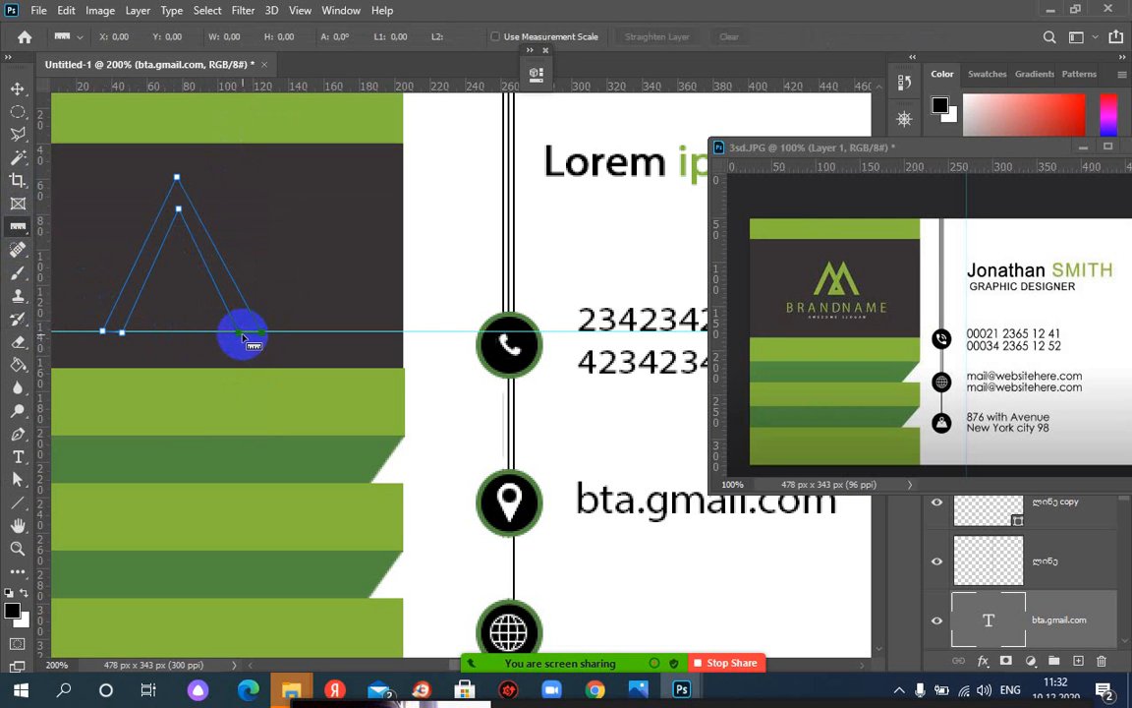
{"action": "mouse_move", "coordinate": [237, 338]}
{"action": "left_mouse_down"}
{"action": "mouse_move", "coordinate": [266, 333]}
{"action": "mouse_move", "coordinate": [113, 335]}
{"action": "left_mouse_up"}
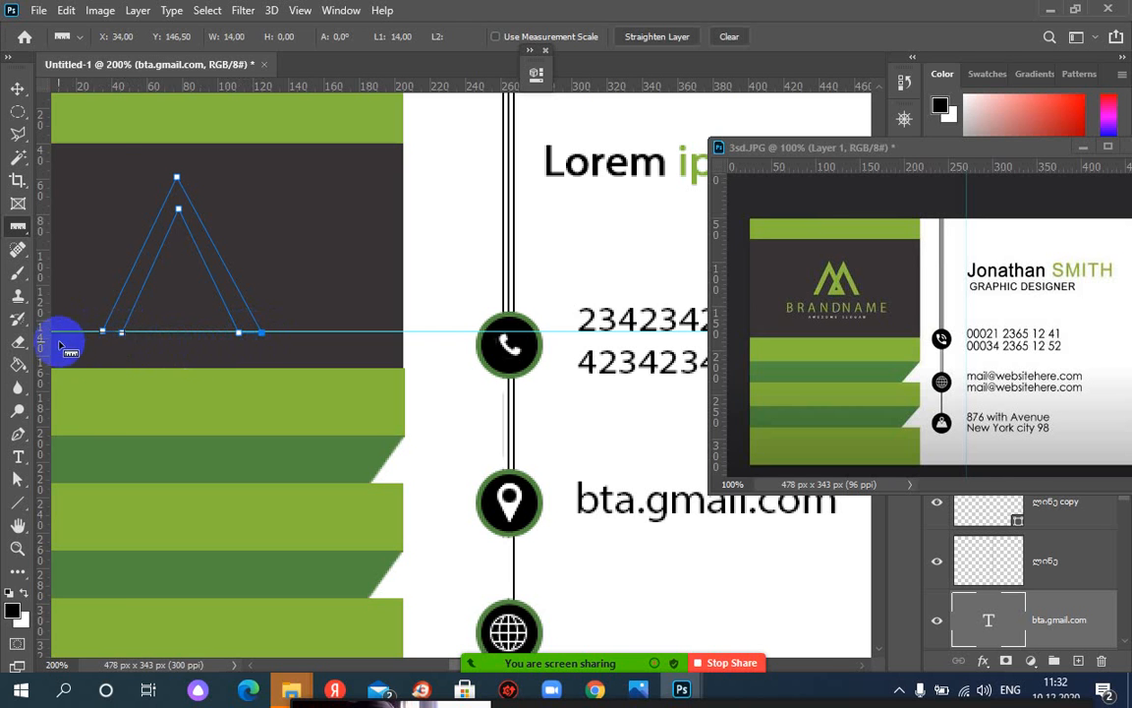
{"action": "left_click_drag", "start_coordinate": [45, 337], "coordinate": [120, 335]}
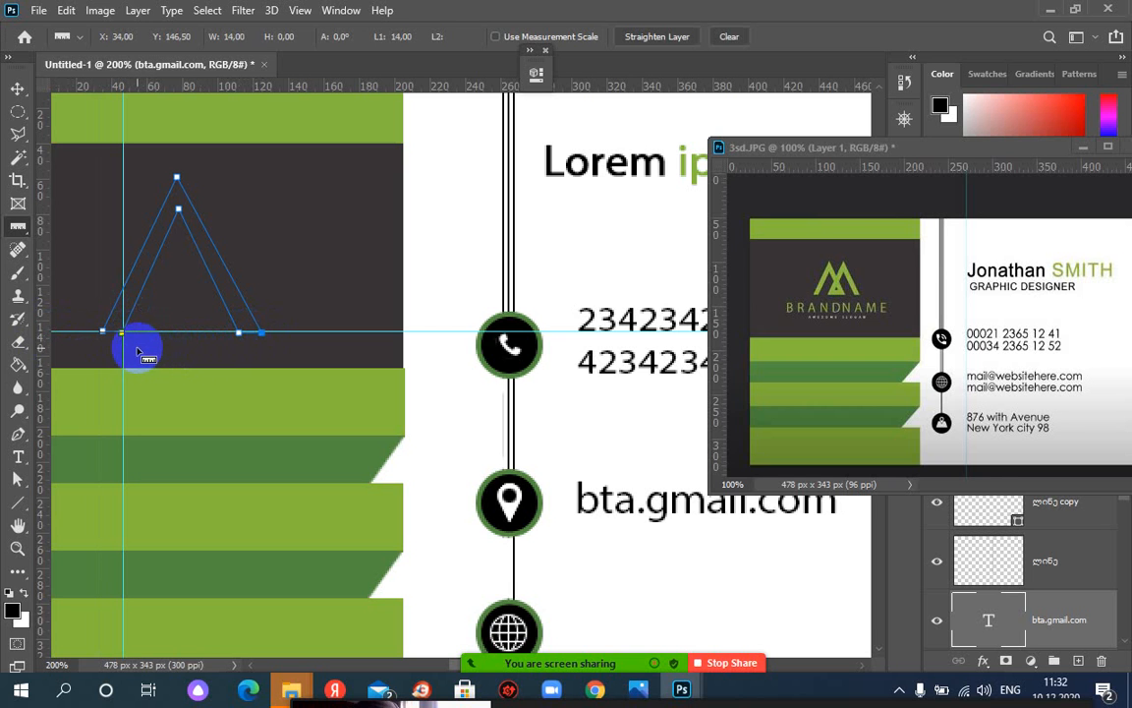
Reposition the vertical guide and add another vertical guide through the path's peak
{"action": "left_click", "coordinate": [20, 90]}
{"action": "left_click_drag", "start_coordinate": [120, 154], "coordinate": [53, 163]}
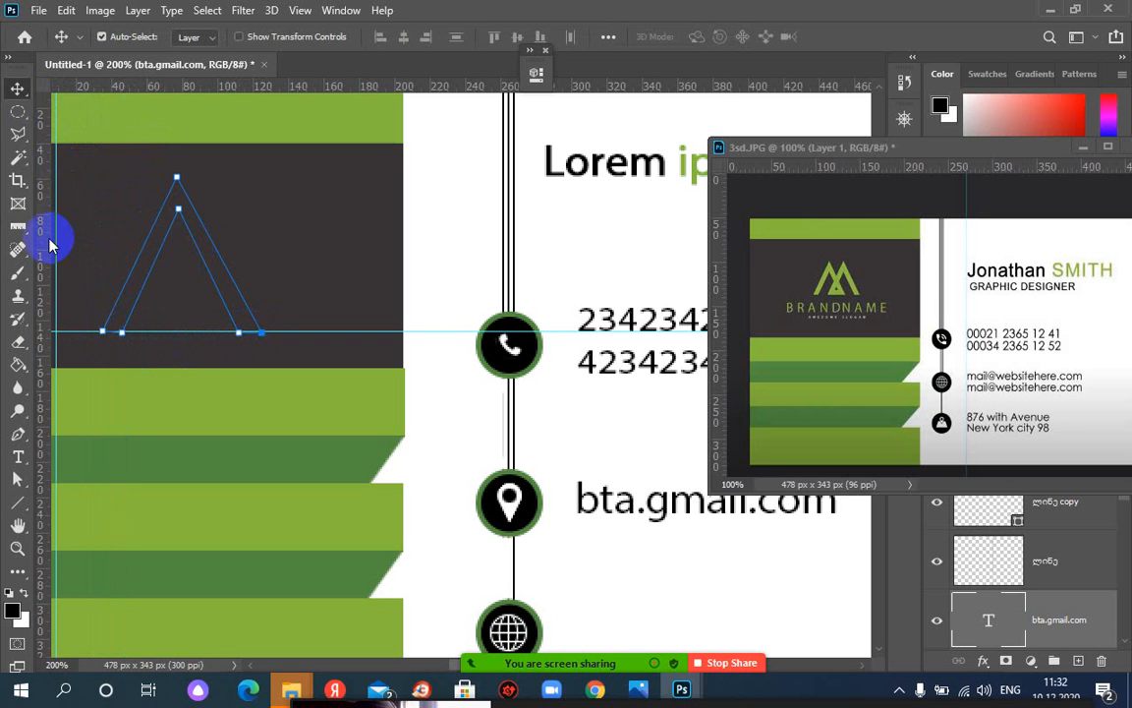
{"action": "left_click_drag", "start_coordinate": [52, 243], "coordinate": [176, 244]}
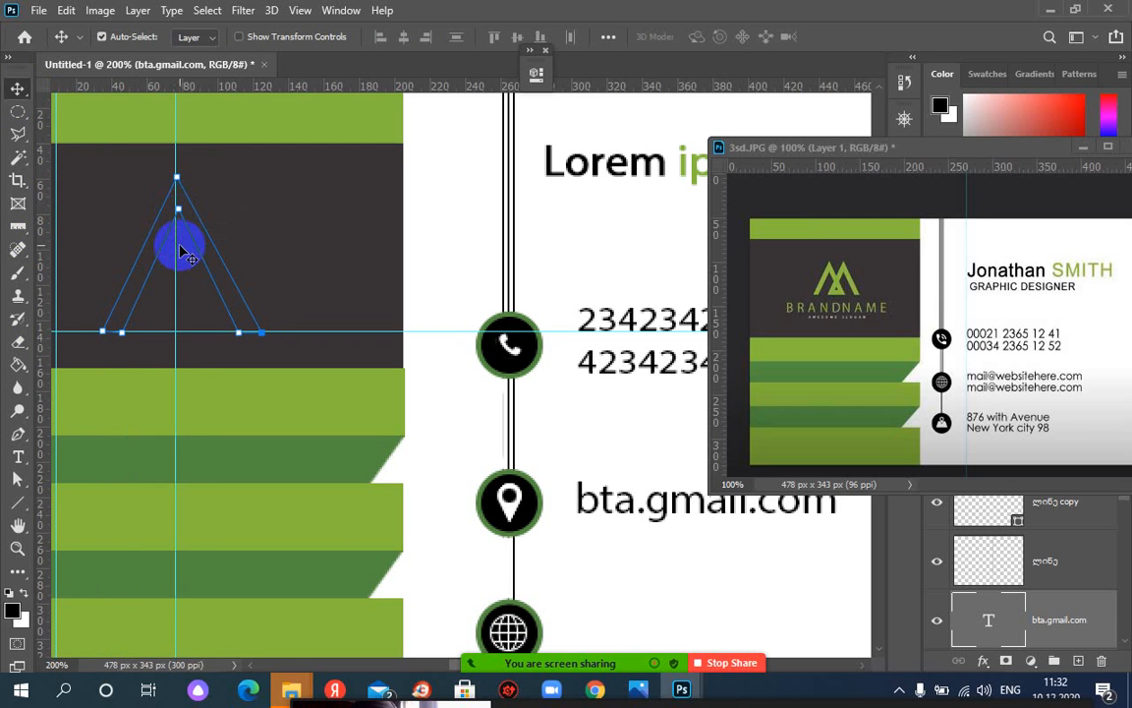
Select the peak and base anchors, then select the whole inverted-V path with the Path Selection Tool
{"action": "left_click", "coordinate": [18, 479]}
{"action": "left_click", "coordinate": [179, 214]}
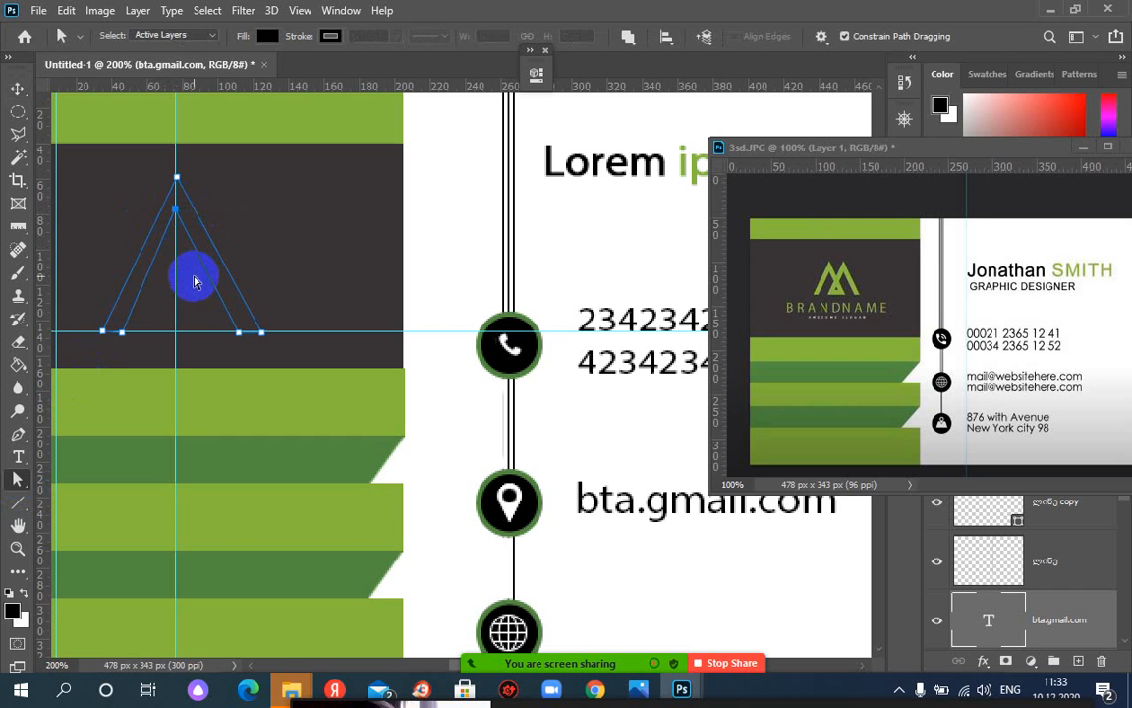
{"action": "left_click", "coordinate": [173, 179]}
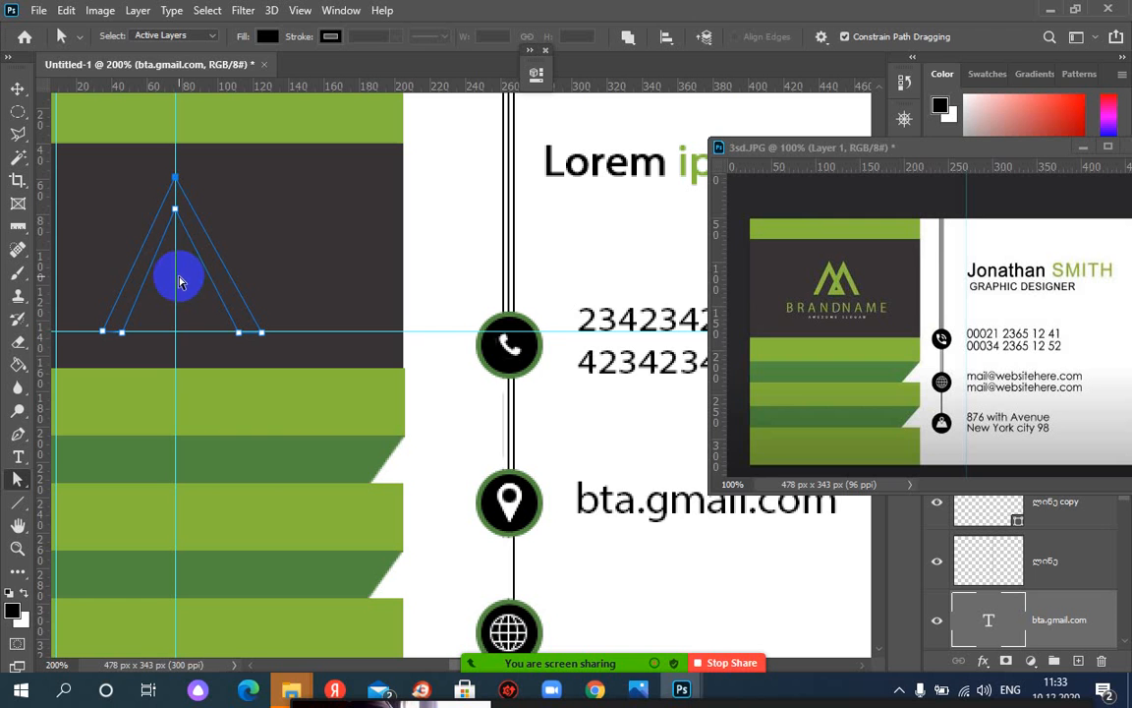
{"action": "left_click", "coordinate": [175, 218]}
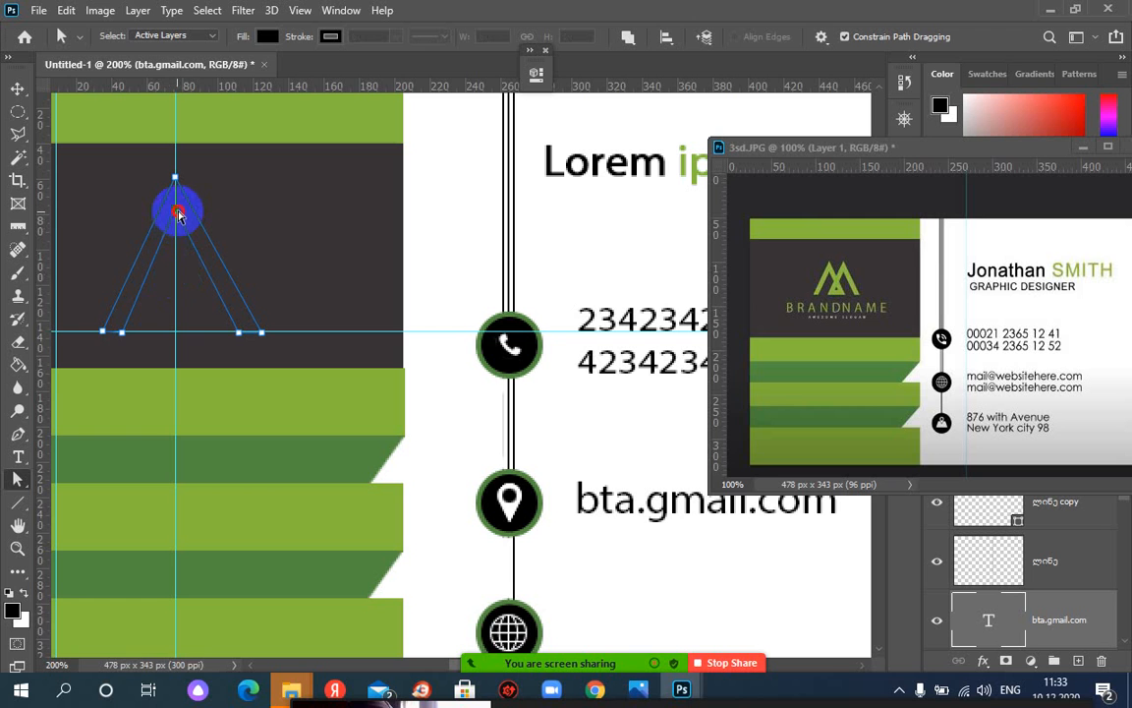
{"action": "left_click", "coordinate": [121, 331], "text": "shift"}
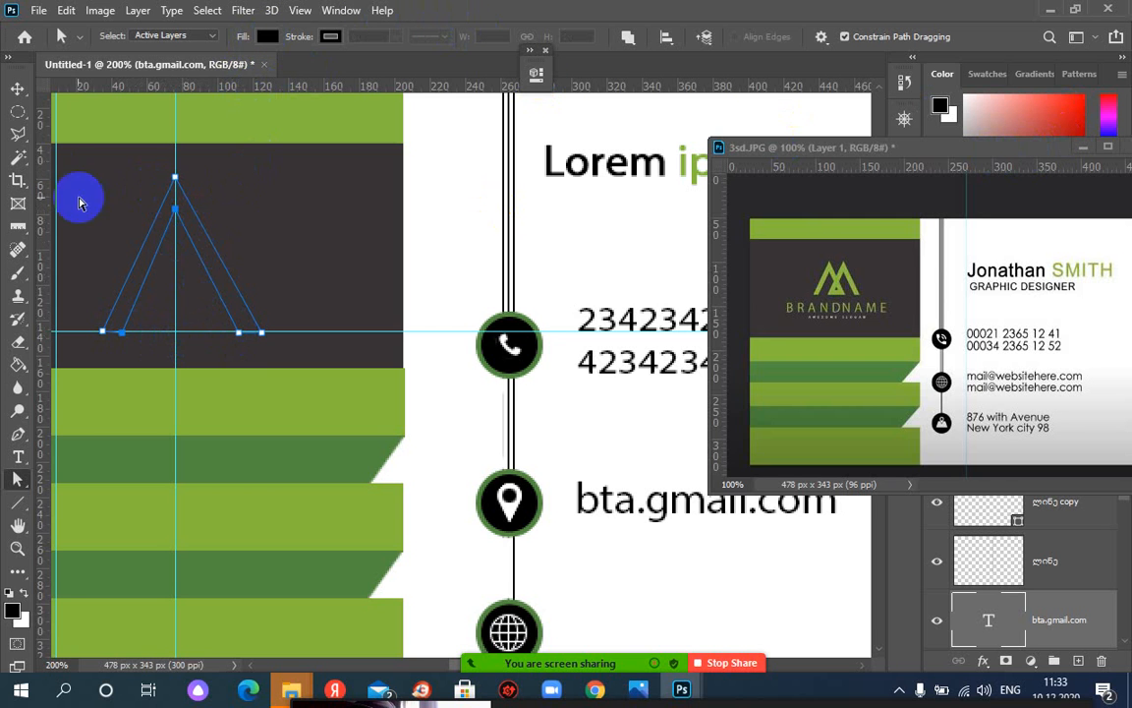
{"action": "right_click", "coordinate": [16, 480]}
{"action": "left_click", "coordinate": [61, 482]}
{"action": "left_click", "coordinate": [175, 184]}
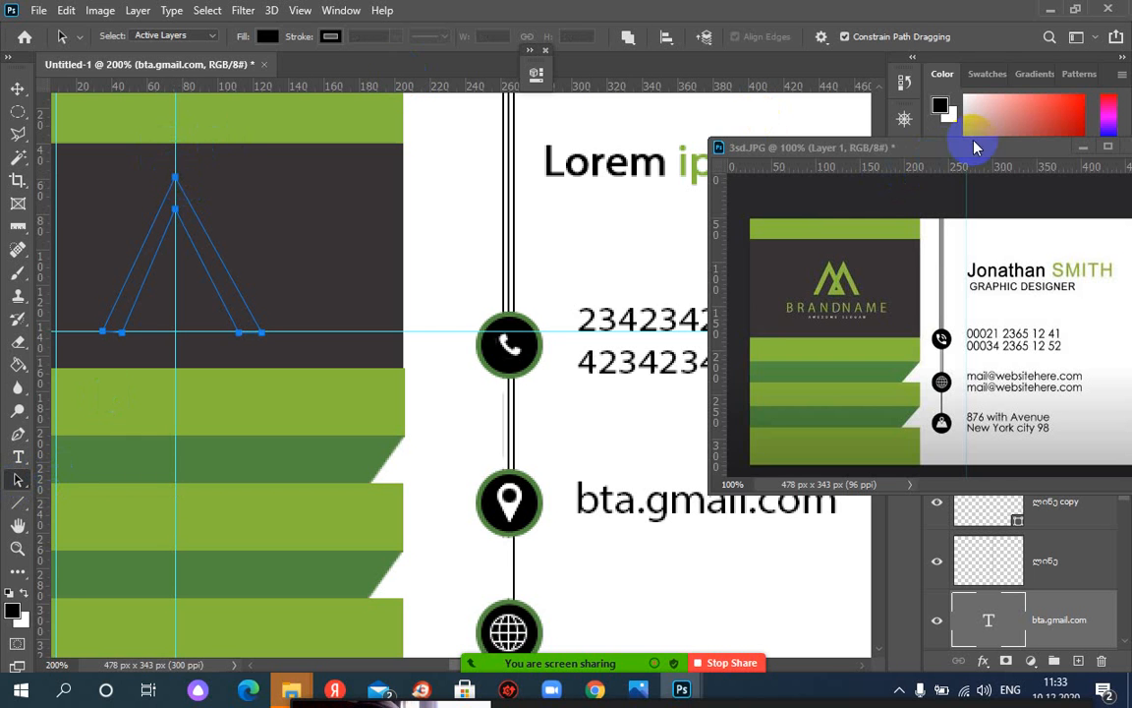
Minimize the 3sd.JPG reference and convert the Work Path to a selection with Make Selection
{"action": "left_click", "coordinate": [1084, 148]}
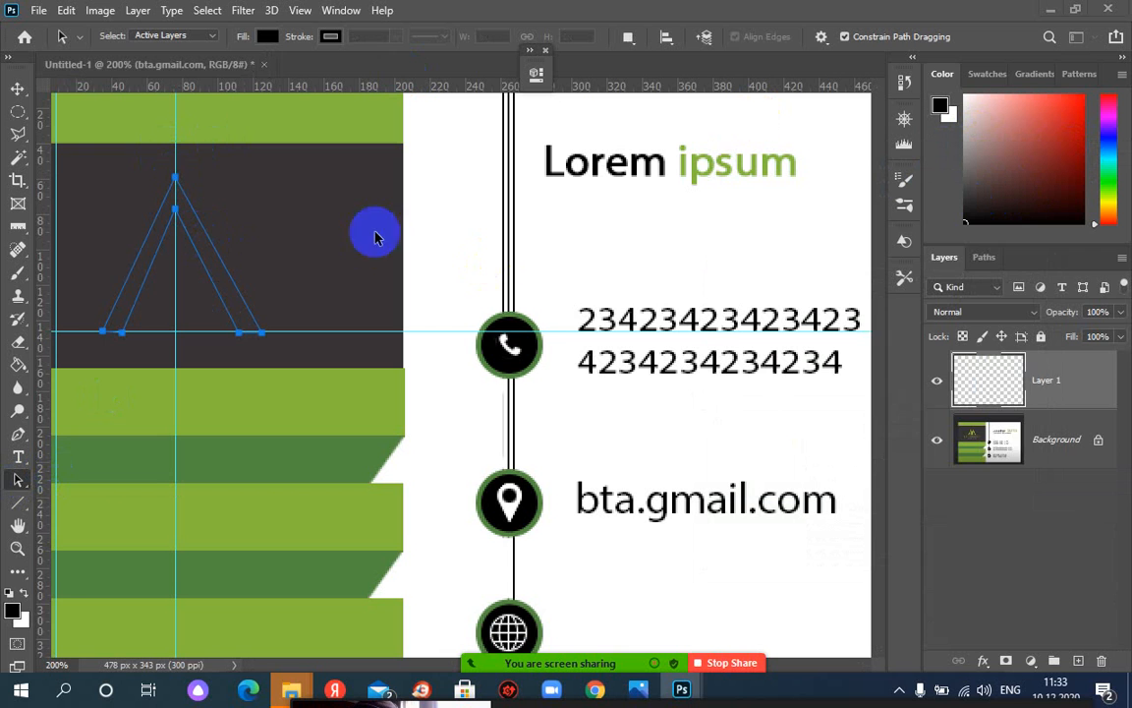
{"action": "left_click", "coordinate": [984, 257]}
{"action": "right_click", "coordinate": [981, 289]}
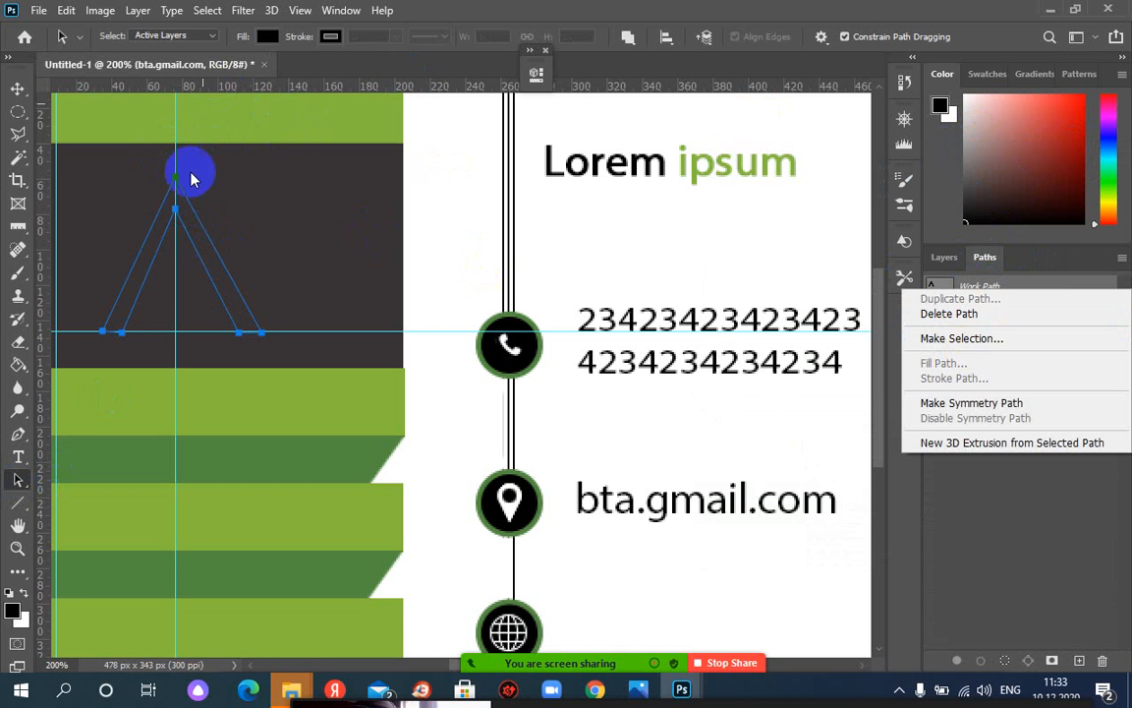
{"action": "left_click", "coordinate": [135, 266]}
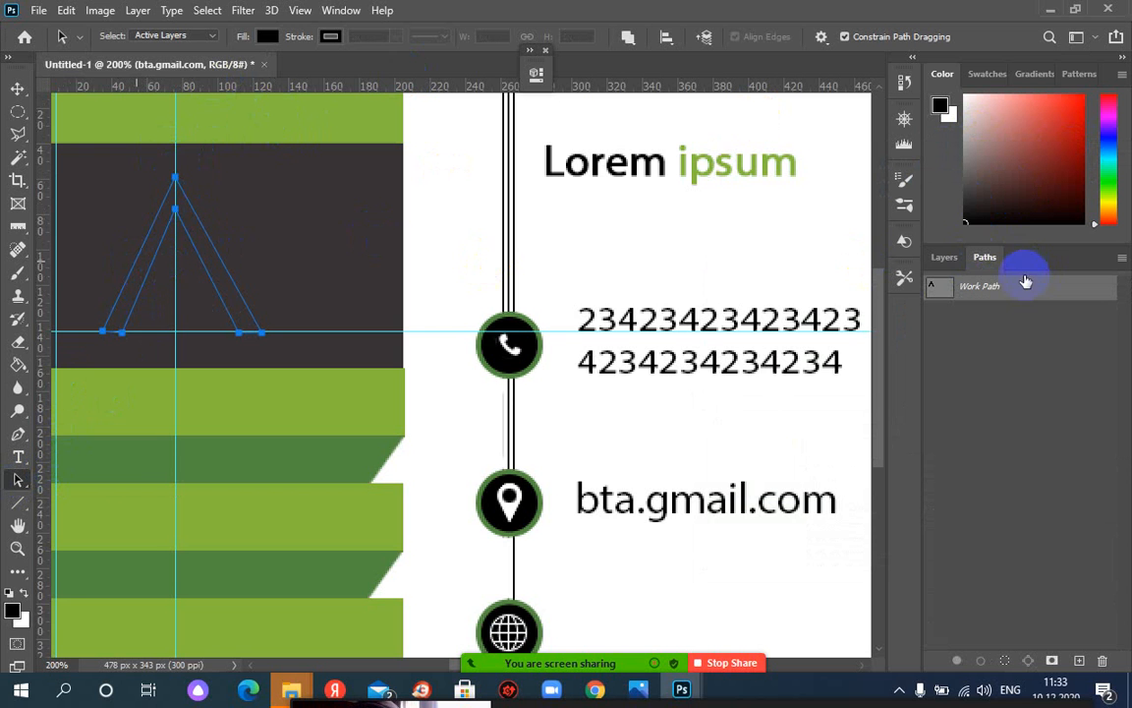
{"action": "right_click", "coordinate": [988, 286]}
{"action": "left_click", "coordinate": [963, 335]}
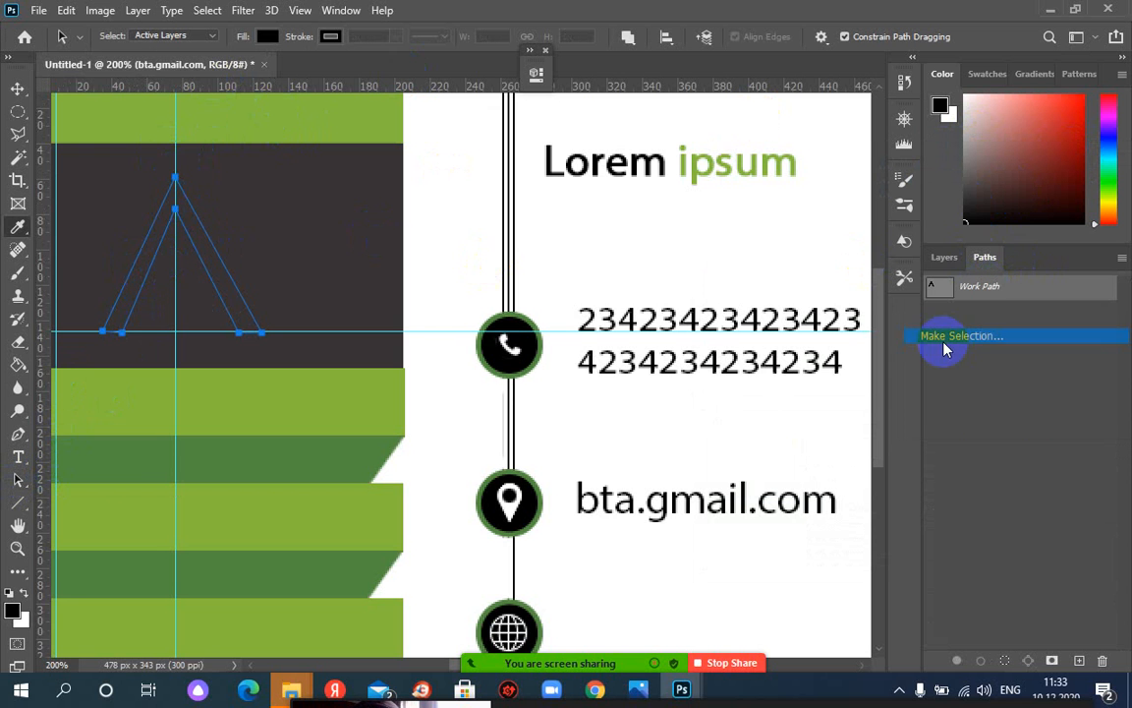
{"action": "left_click", "coordinate": [650, 169]}
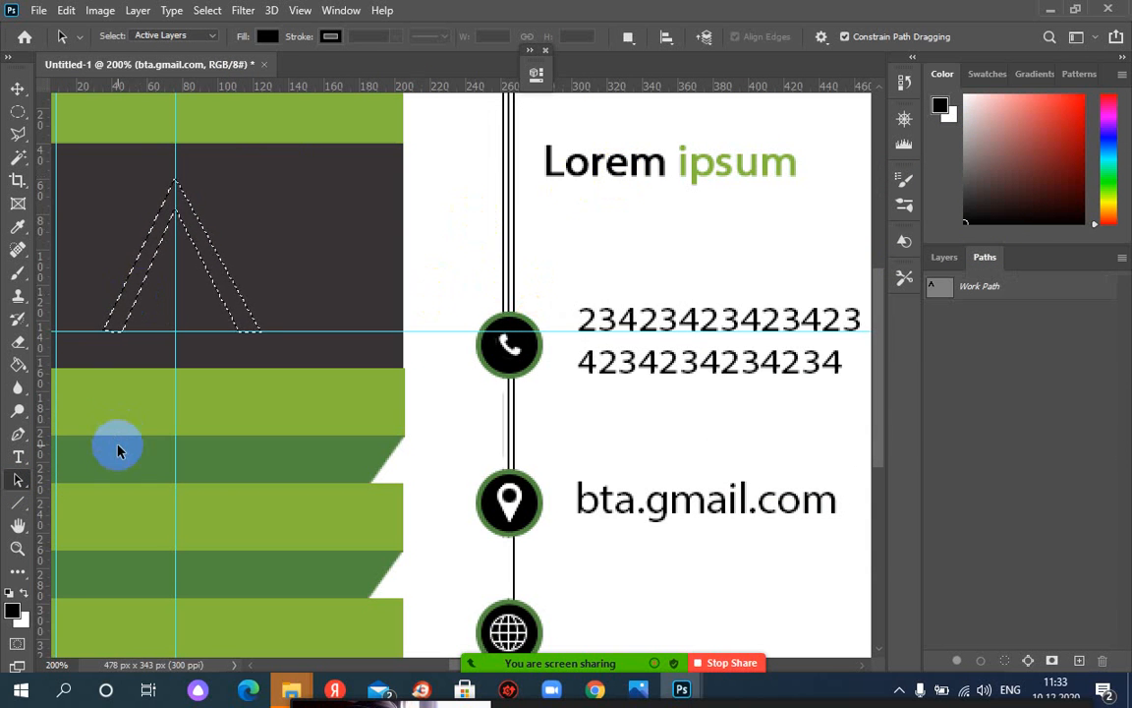
Set the foreground colour to green 86b940 sampled from the card's stripe
{"action": "left_click", "coordinate": [13, 607]}
{"action": "left_click", "coordinate": [328, 111]}
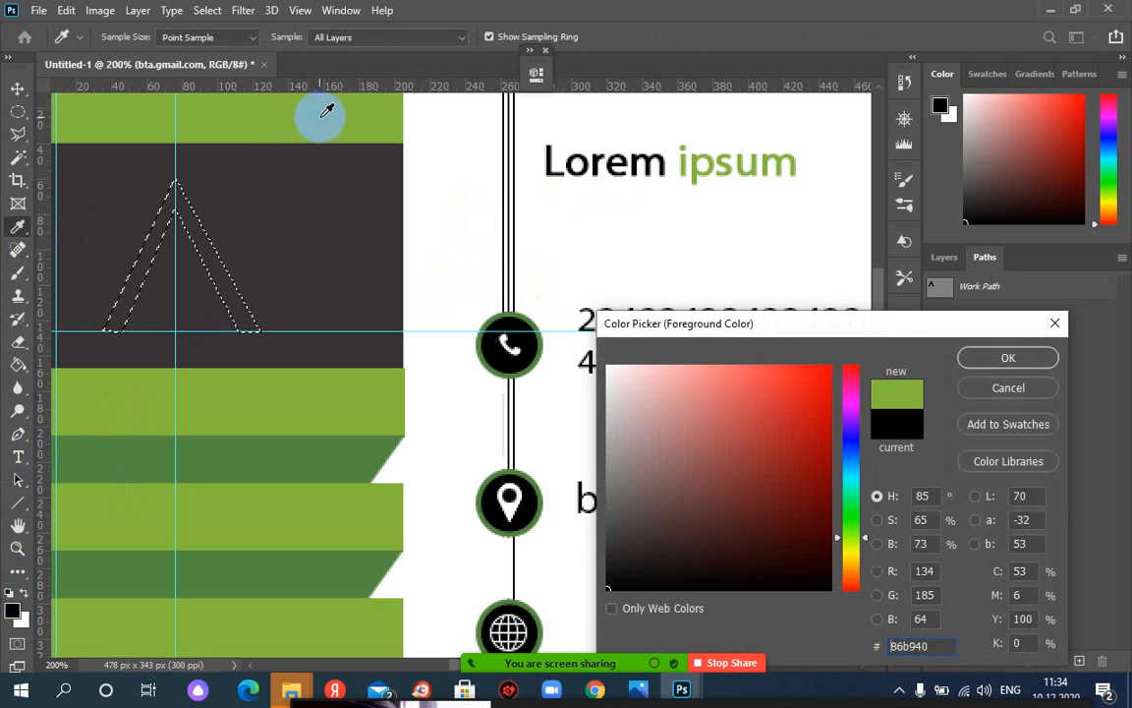
{"action": "left_click", "coordinate": [985, 365]}
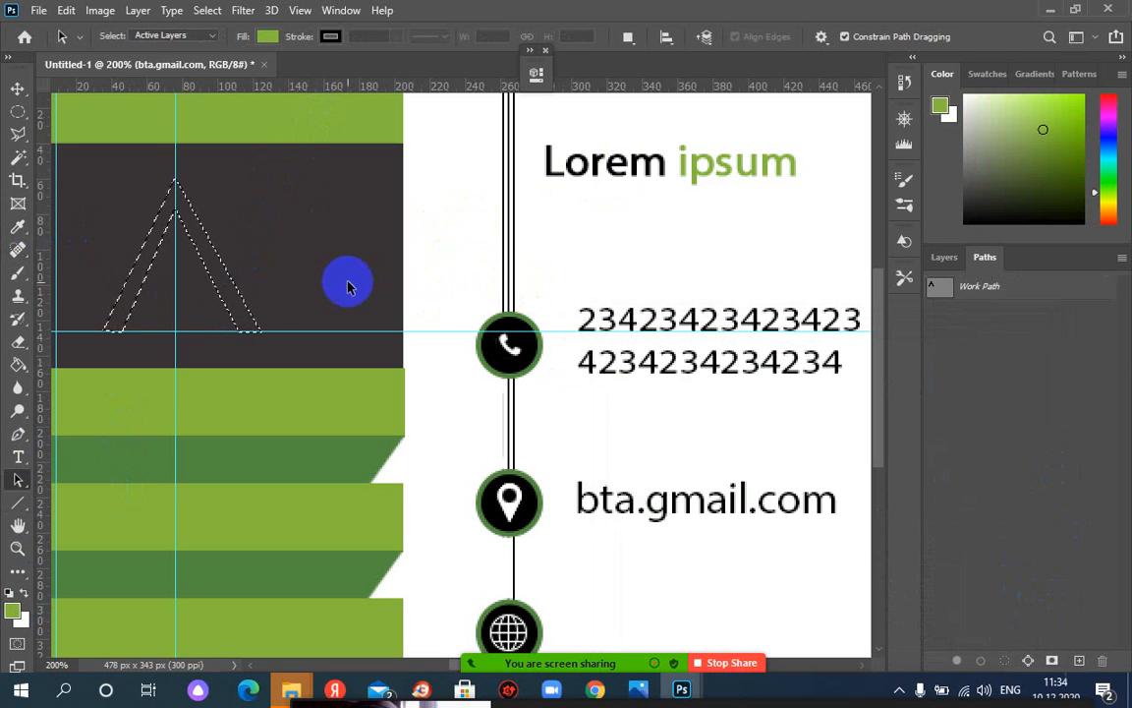
Fill the inverted-V selection with green on a new Layer 6 at the top of the stack, then deselect
{"action": "left_click", "coordinate": [947, 260]}
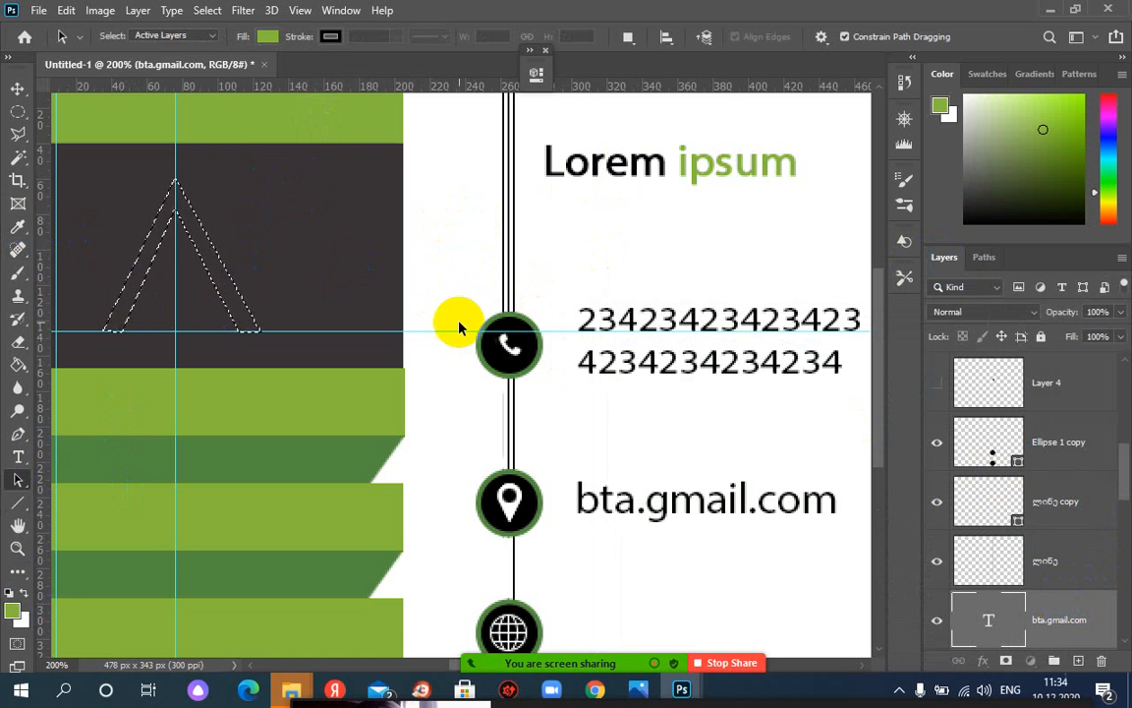
{"action": "left_click", "coordinate": [1079, 661]}
{"action": "left_click_drag", "start_coordinate": [1067, 615], "coordinate": [1022, 362]}
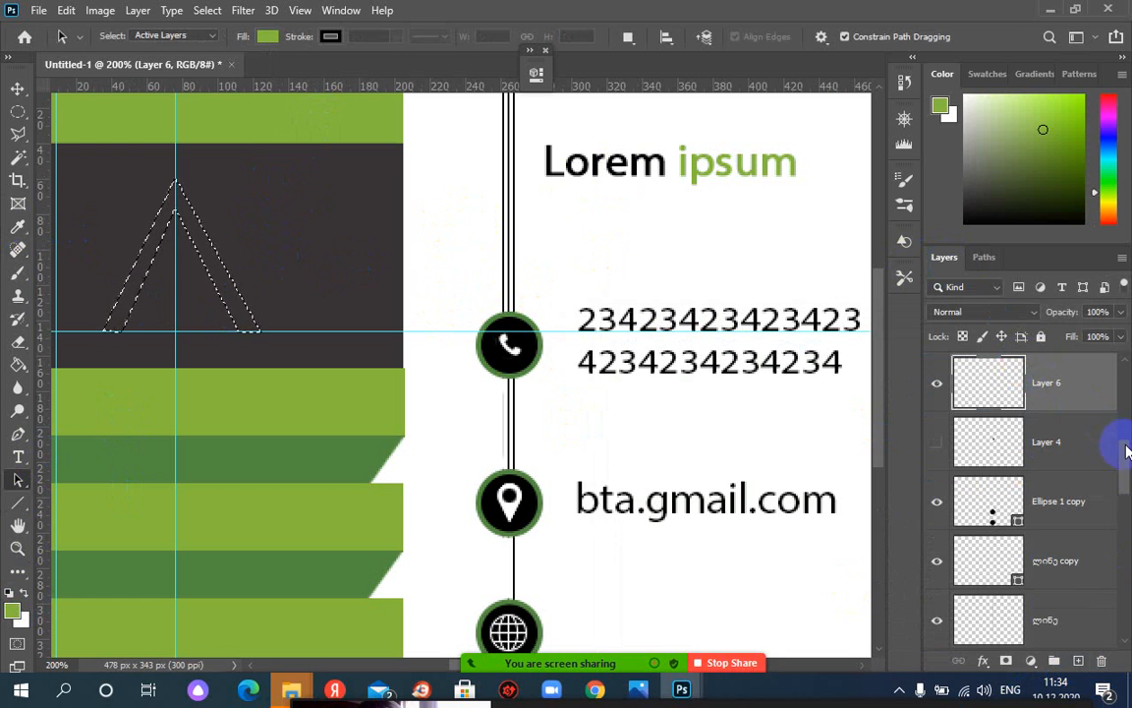
{"action": "scroll", "coordinate": [1111, 450], "scroll_direction": "up", "scroll_amount": 4}
{"action": "left_click_drag", "start_coordinate": [1091, 575], "coordinate": [1127, 386]}
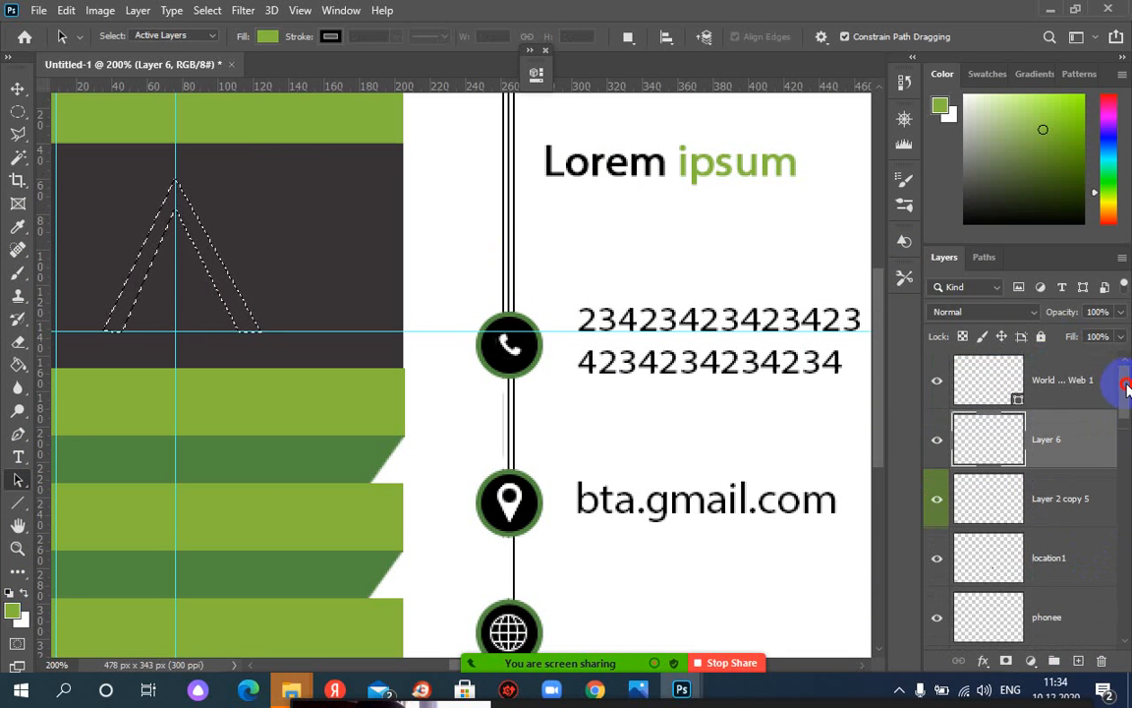
{"action": "left_click_drag", "start_coordinate": [1068, 432], "coordinate": [1030, 359]}
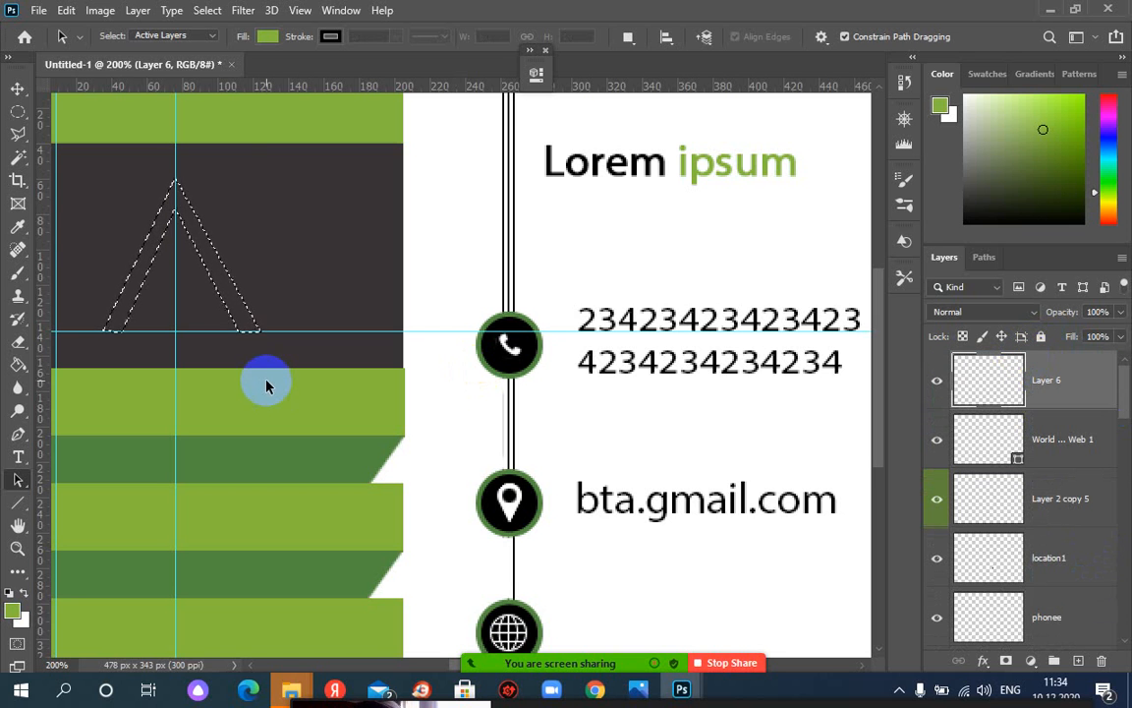
{"action": "key", "text": "alt+BackSpace"}
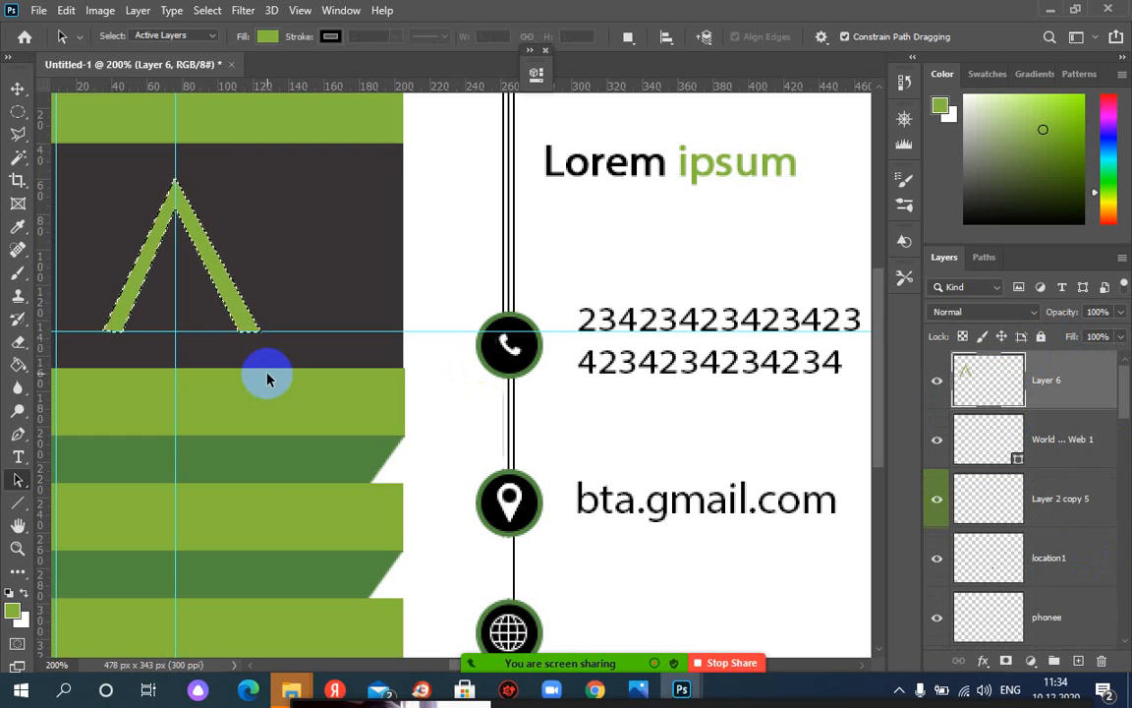
{"action": "key", "text": "ctrl+d"}
{"action": "scroll", "coordinate": [266, 379], "scroll_direction": "down", "scroll_amount": 1}
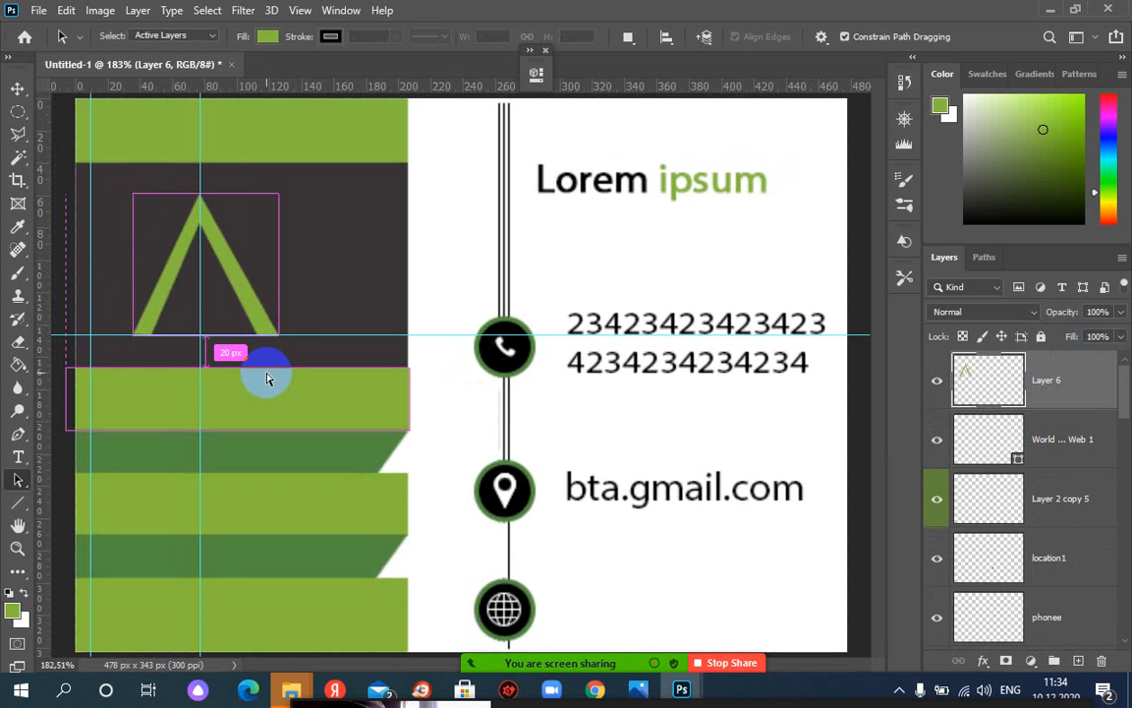
Shift the green inverted V left and Alt-drag a copy 47 px right to form the M
{"action": "scroll", "coordinate": [266, 378], "scroll_direction": "down", "scroll_amount": 3}
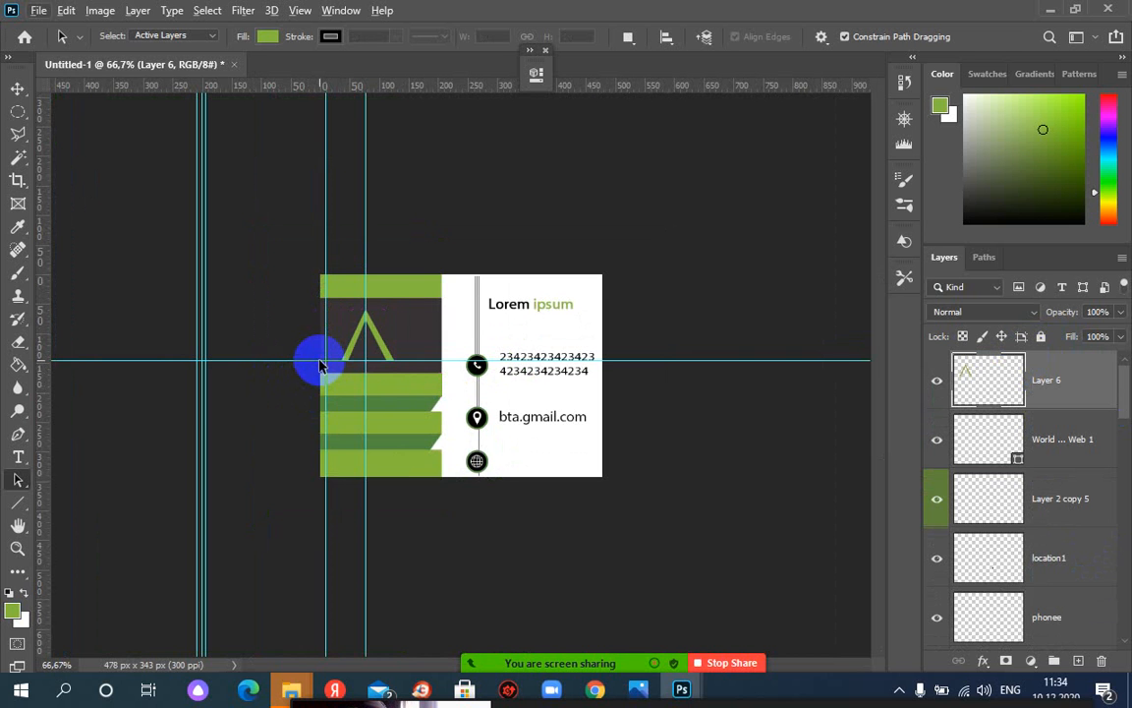
{"action": "scroll", "coordinate": [319, 361], "scroll_direction": "up", "scroll_amount": 1}
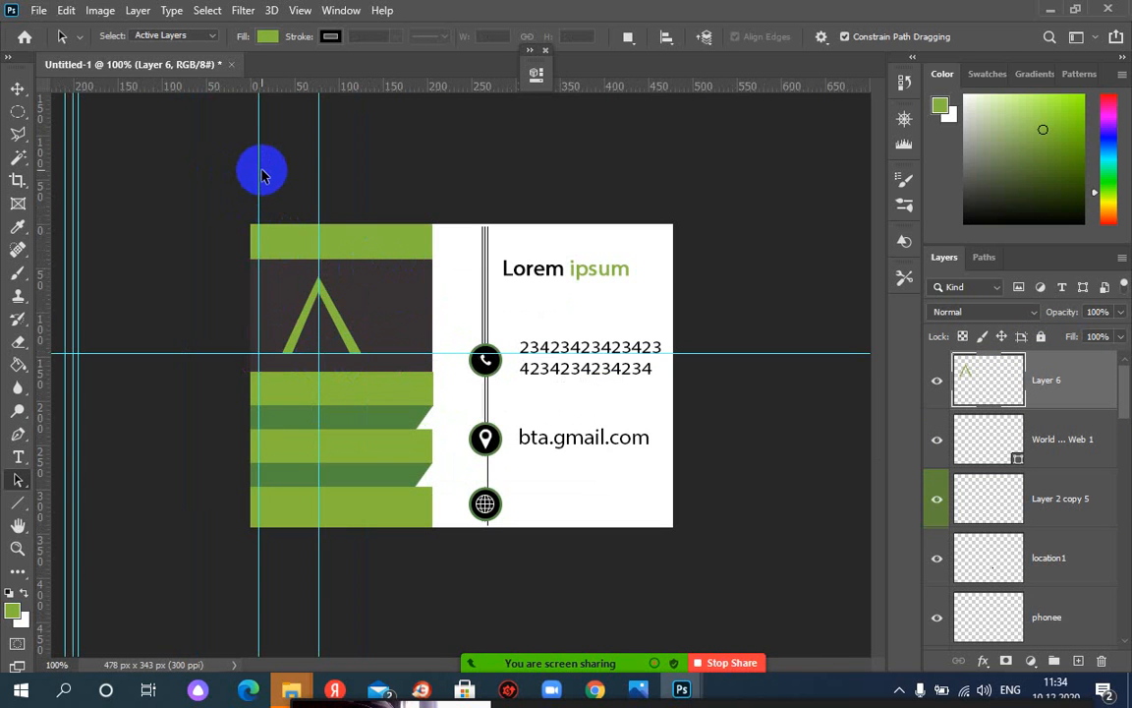
{"action": "left_click", "coordinate": [17, 88]}
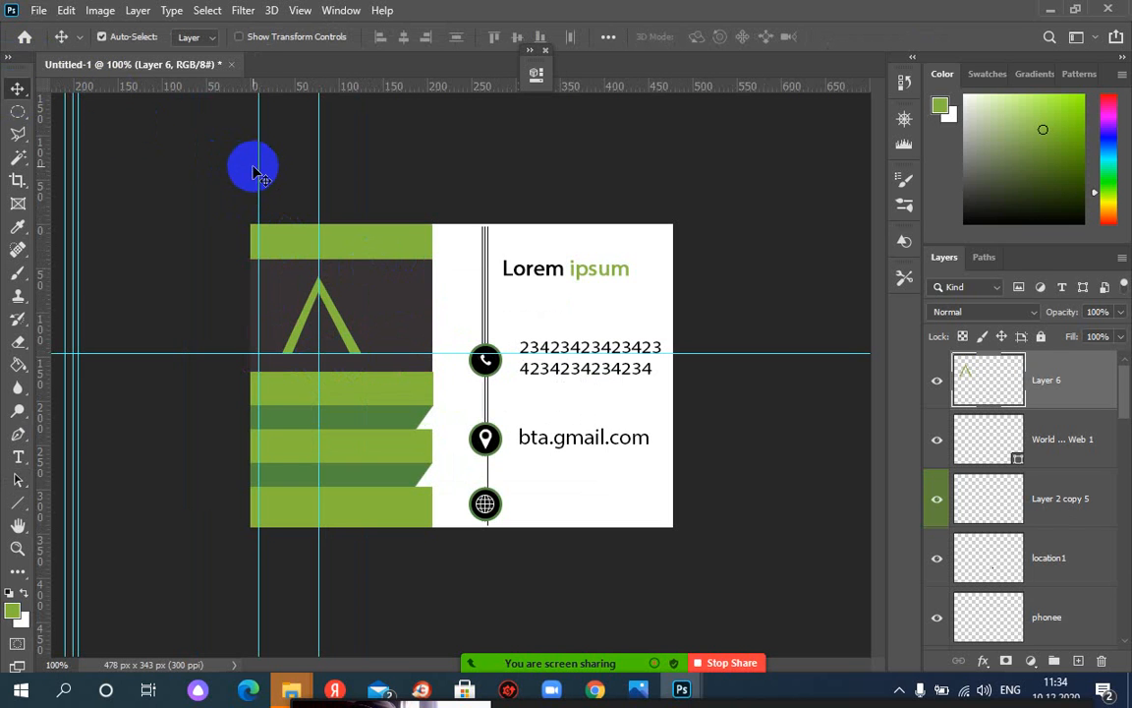
{"action": "left_click_drag", "start_coordinate": [259, 169], "coordinate": [68, 172]}
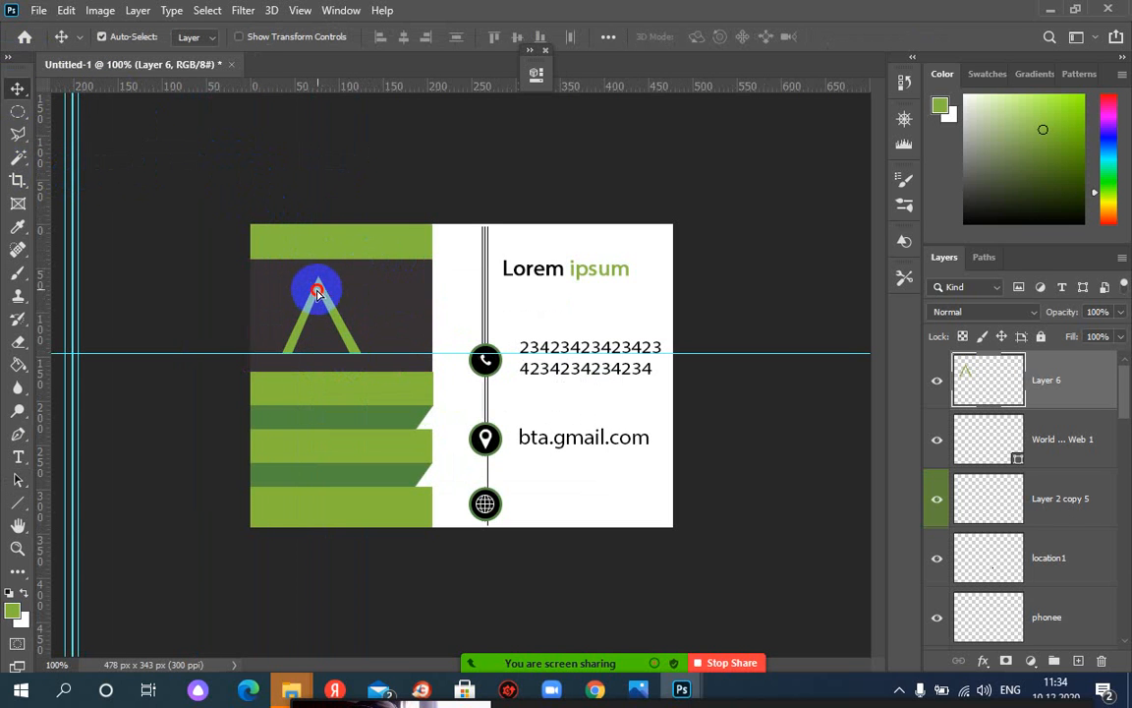
{"action": "left_click_drag", "start_coordinate": [317, 291], "coordinate": [292, 286]}
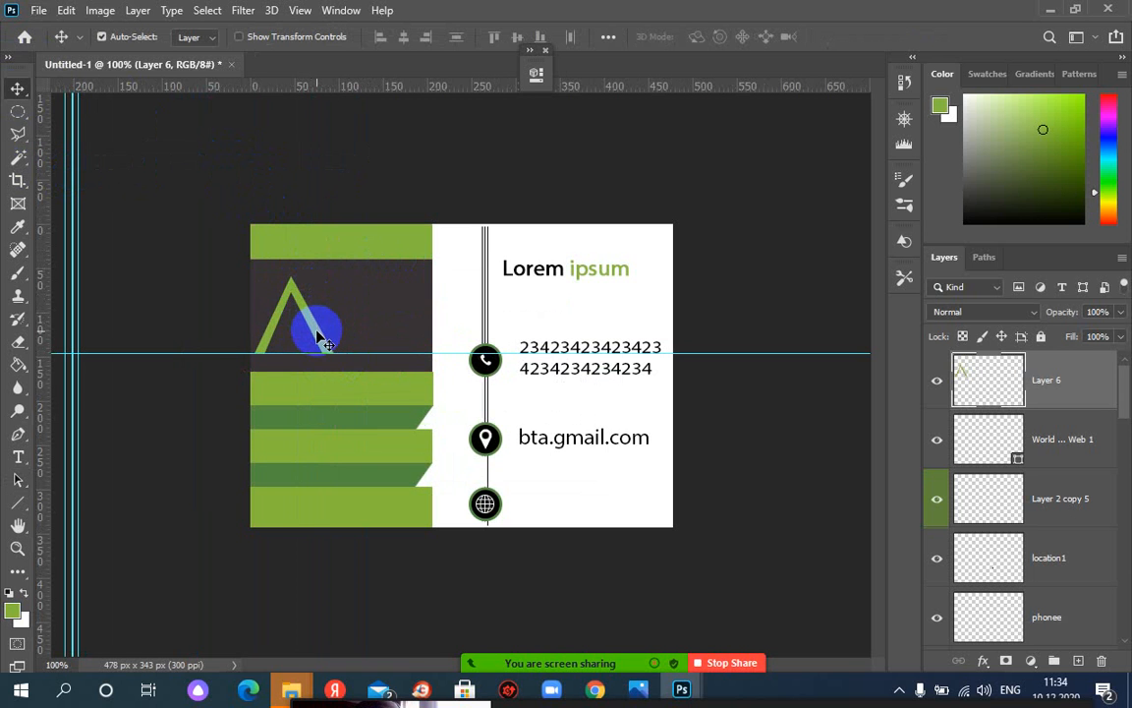
{"action": "left_click_drag", "start_coordinate": [314, 332], "coordinate": [354, 326]}
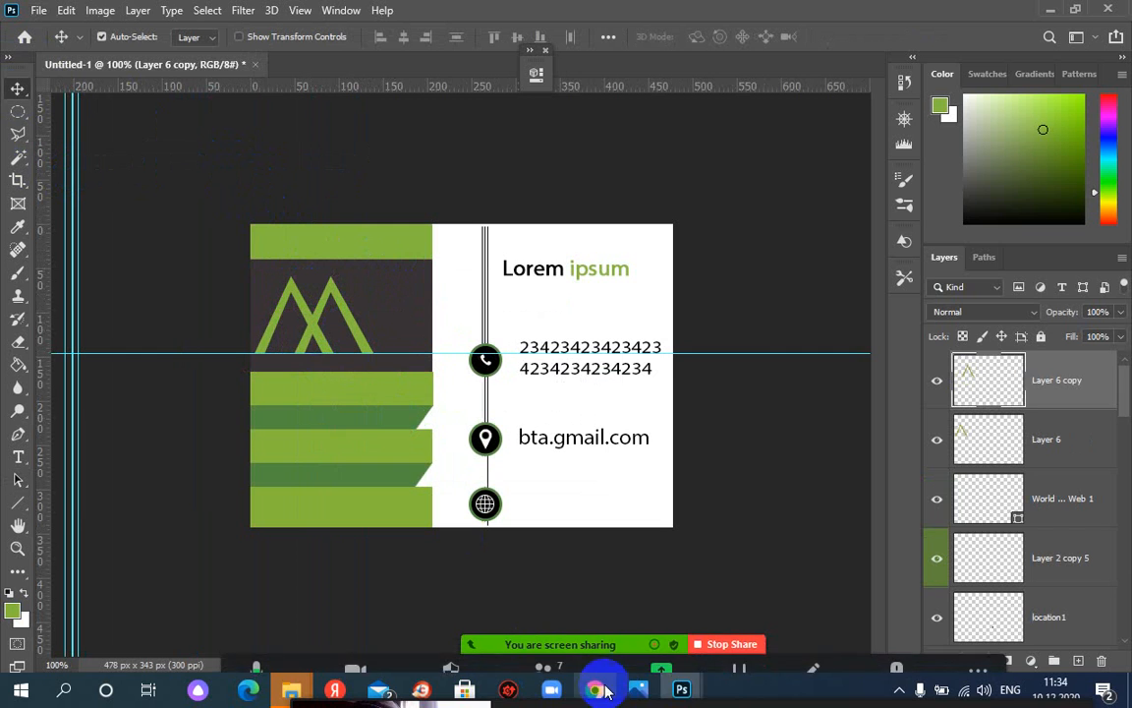
Bring back the 3sd.JPG reference, then drag the horizontal guide up above the card
{"action": "left_click", "coordinate": [713, 654]}
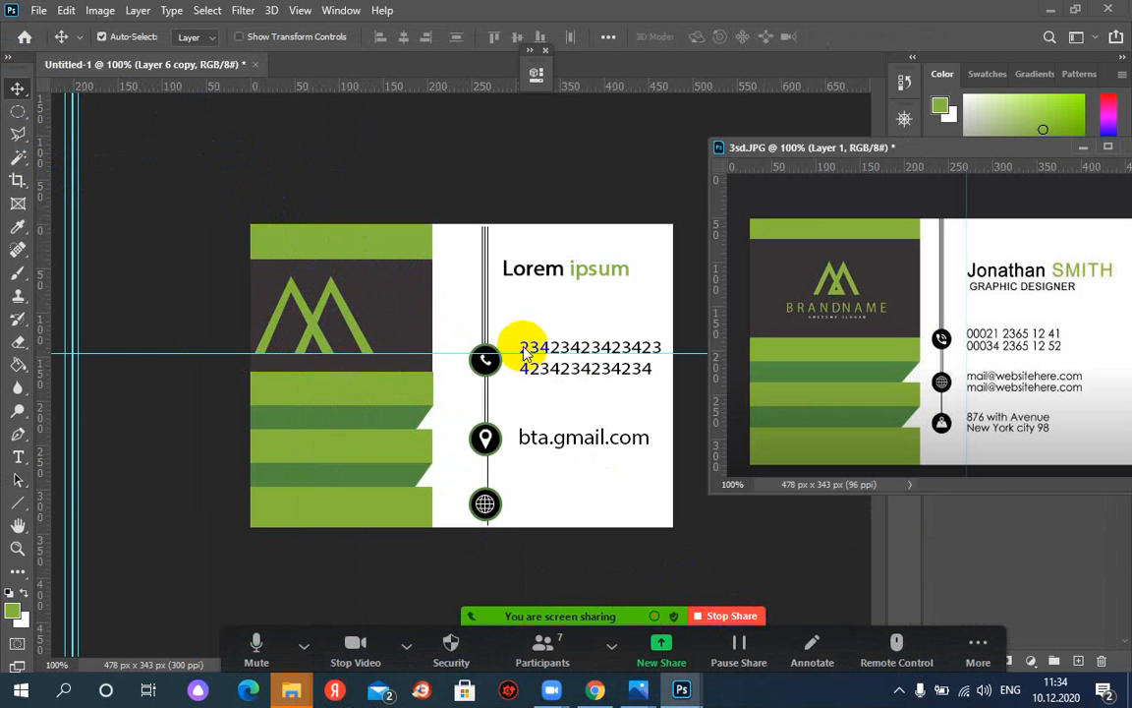
{"action": "left_click", "coordinate": [482, 356]}
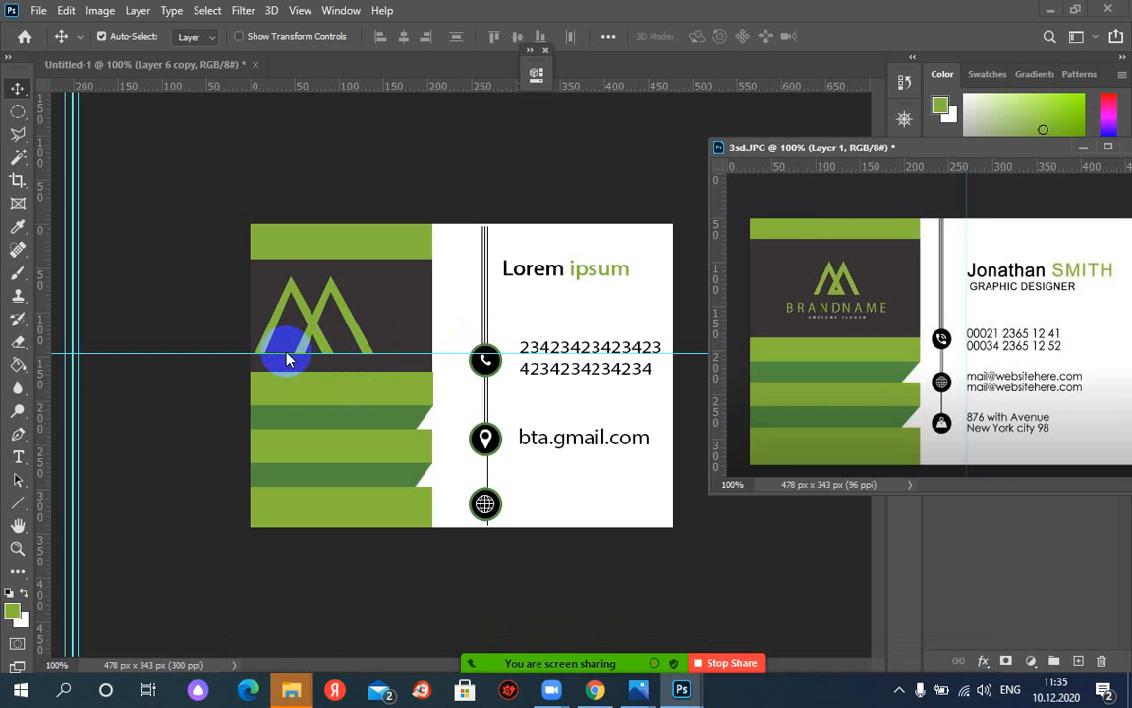
{"action": "left_click", "coordinate": [233, 355]}
{"action": "left_click_drag", "start_coordinate": [233, 353], "coordinate": [244, 159]}
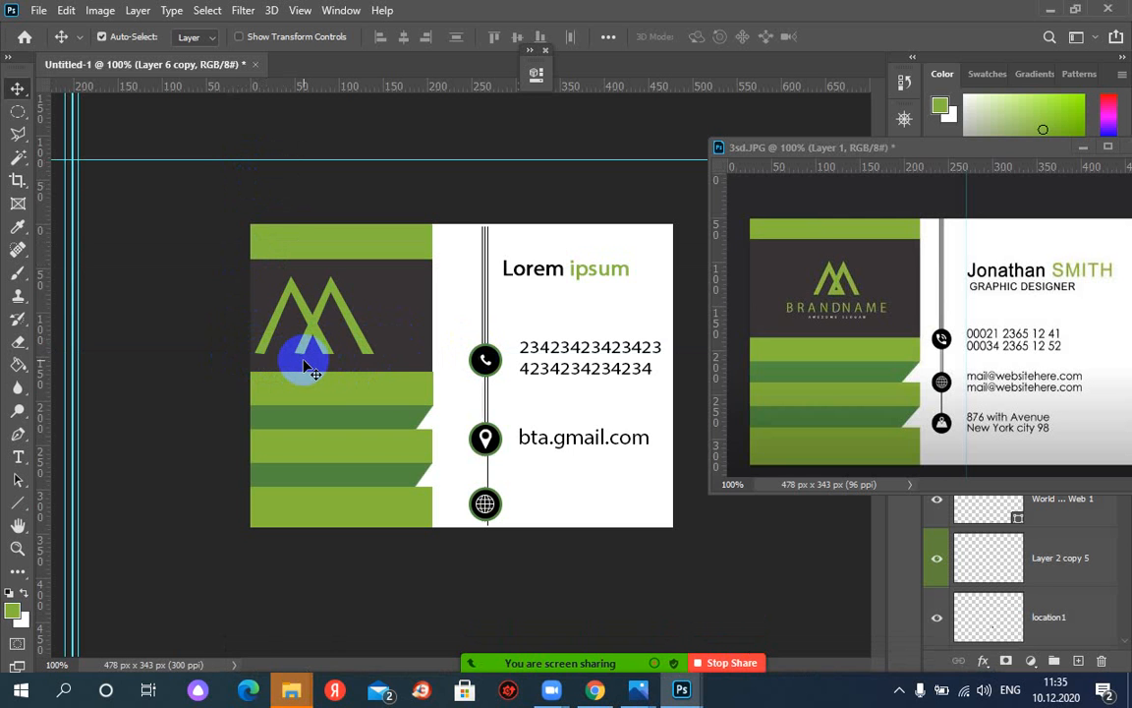
{"action": "key", "text": "ctrl+plus"}
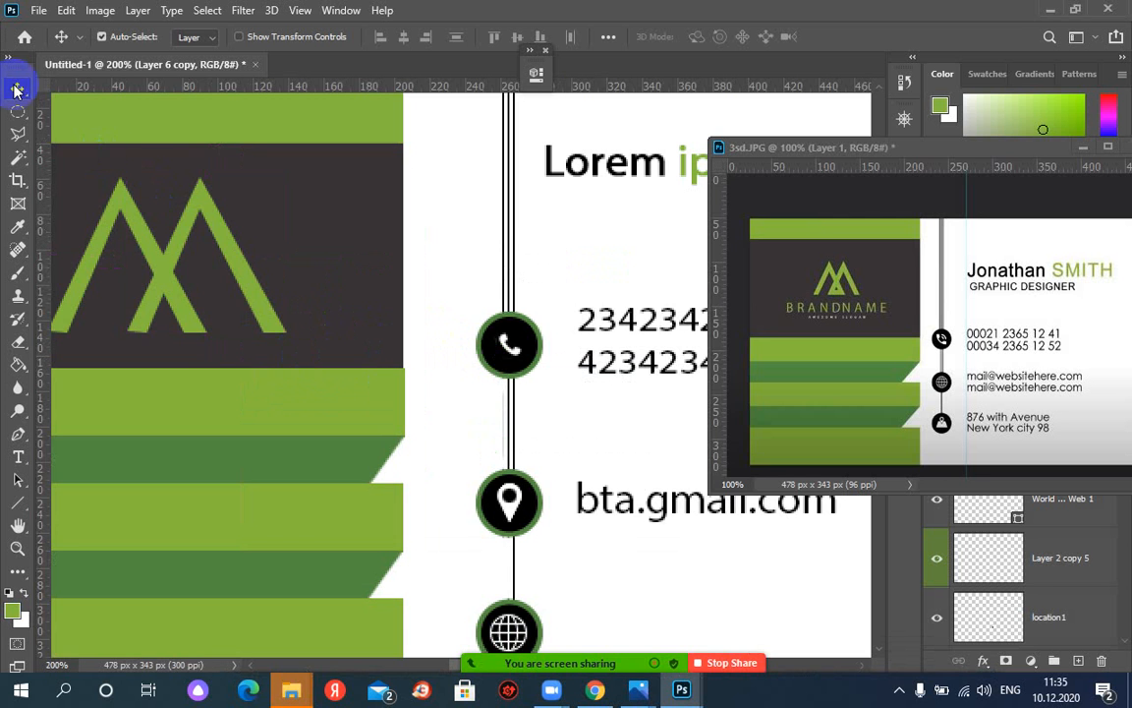
Marquee a thin strip across the M logo's base, add Layer 7, deselect, and minimize 3sd.JPG
{"action": "left_click", "coordinate": [14, 111]}
{"action": "left_click", "coordinate": [89, 115]}
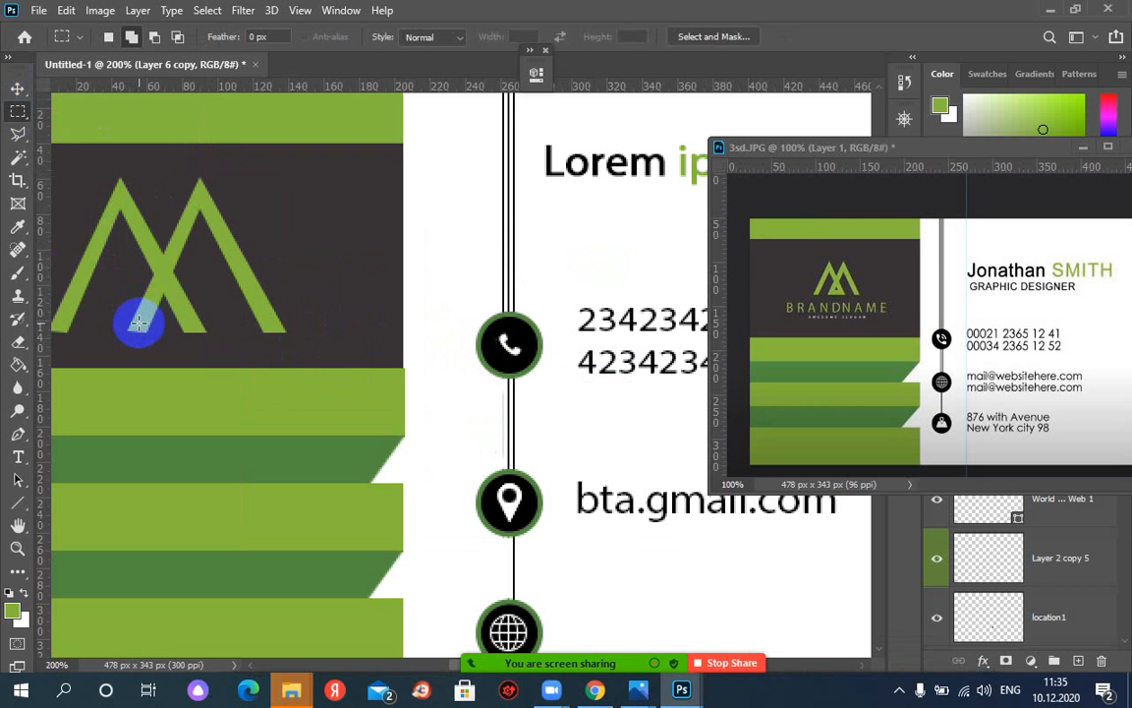
{"action": "left_click_drag", "start_coordinate": [139, 322], "coordinate": [197, 335]}
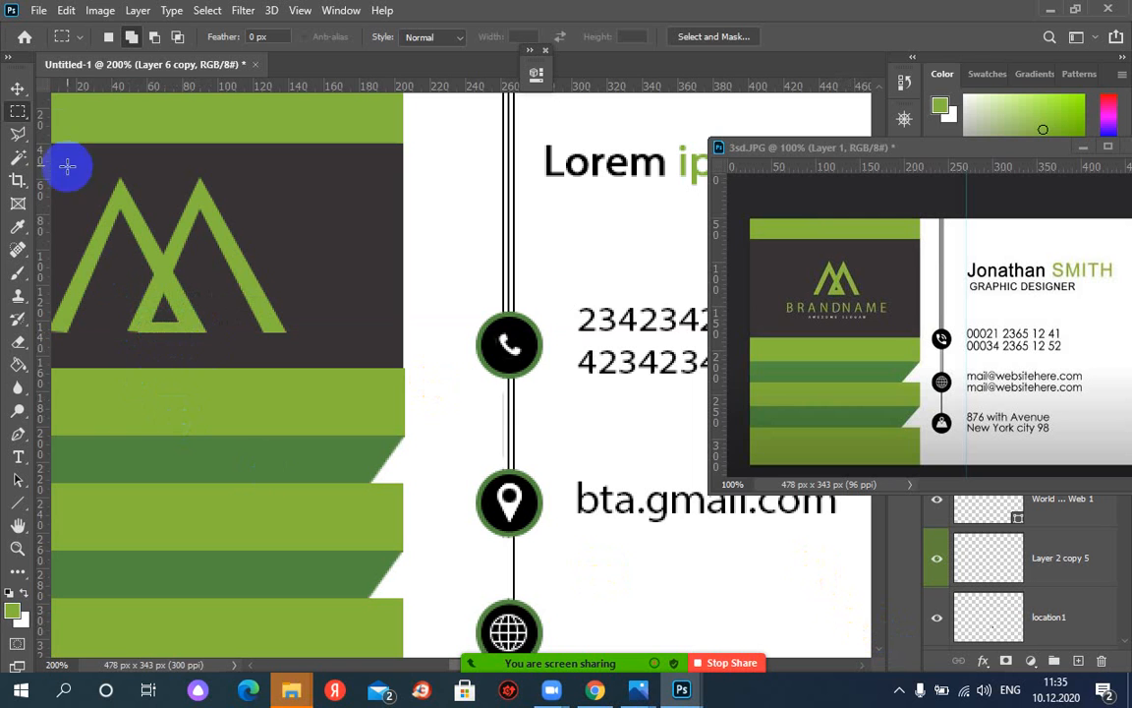
{"action": "left_click", "coordinate": [19, 91]}
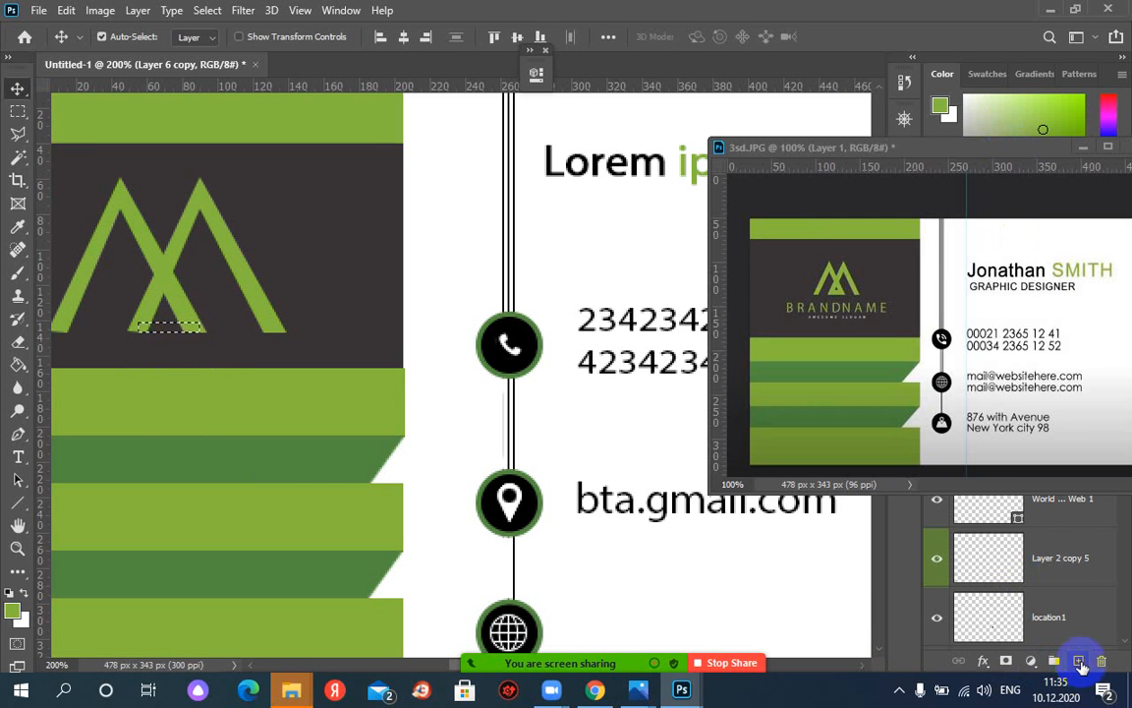
{"action": "left_click", "coordinate": [1079, 661]}
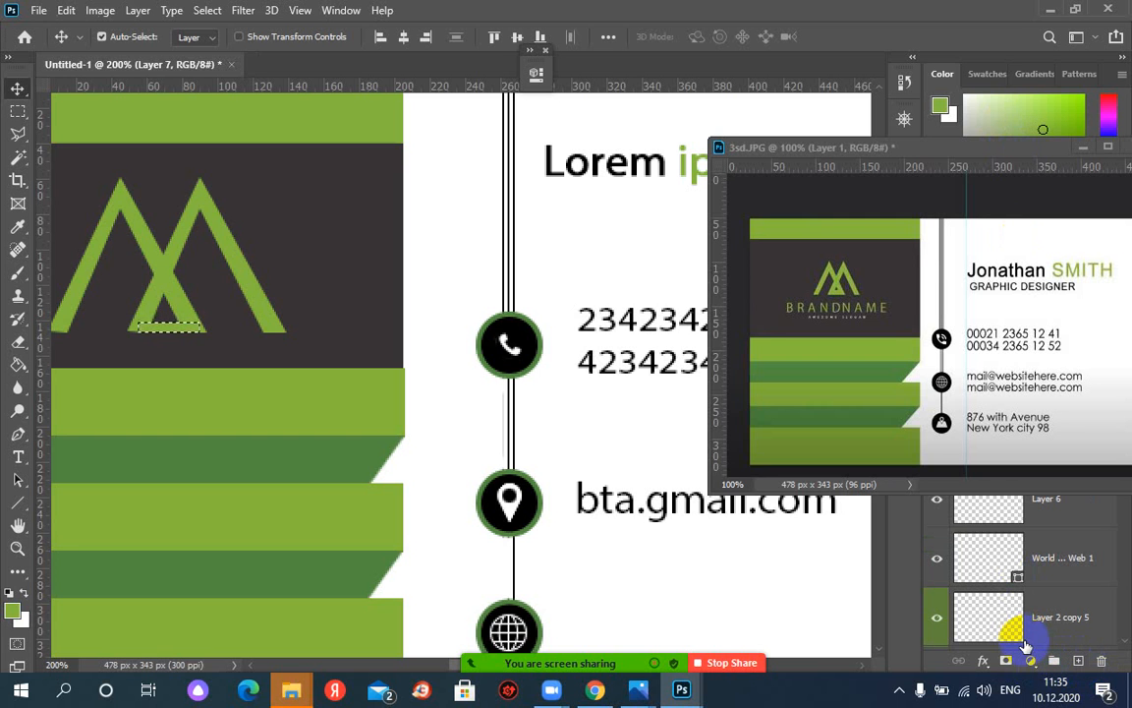
{"action": "key", "text": "ctrl+d"}
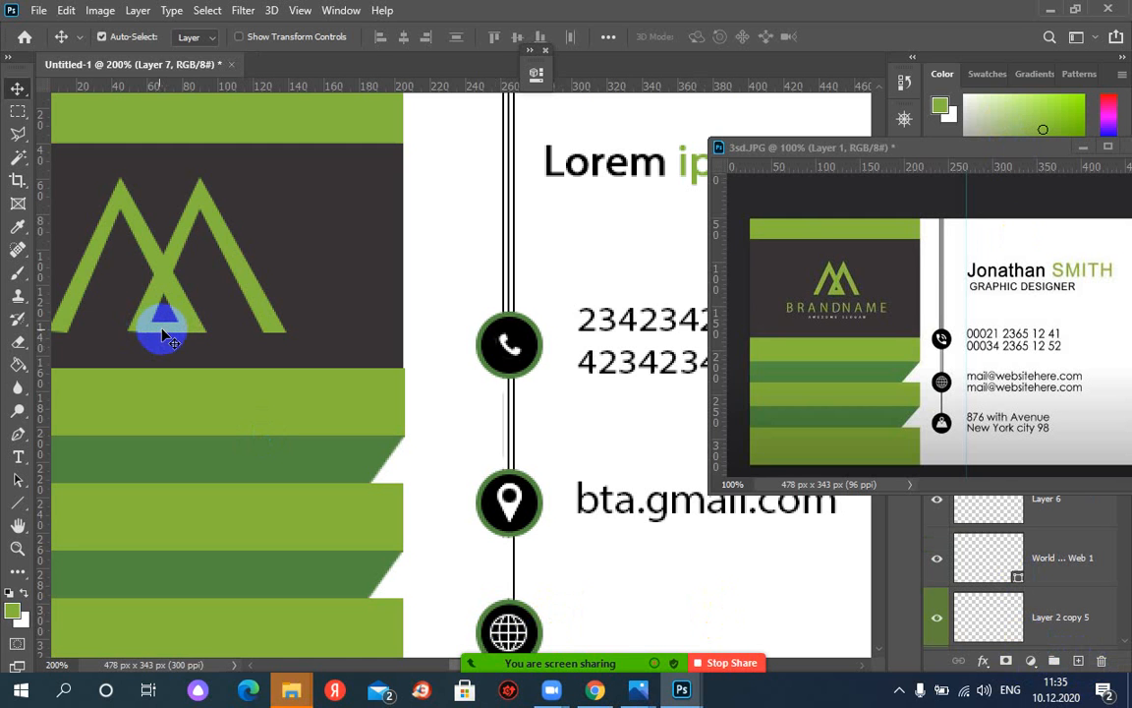
{"action": "left_click", "coordinate": [1082, 149]}
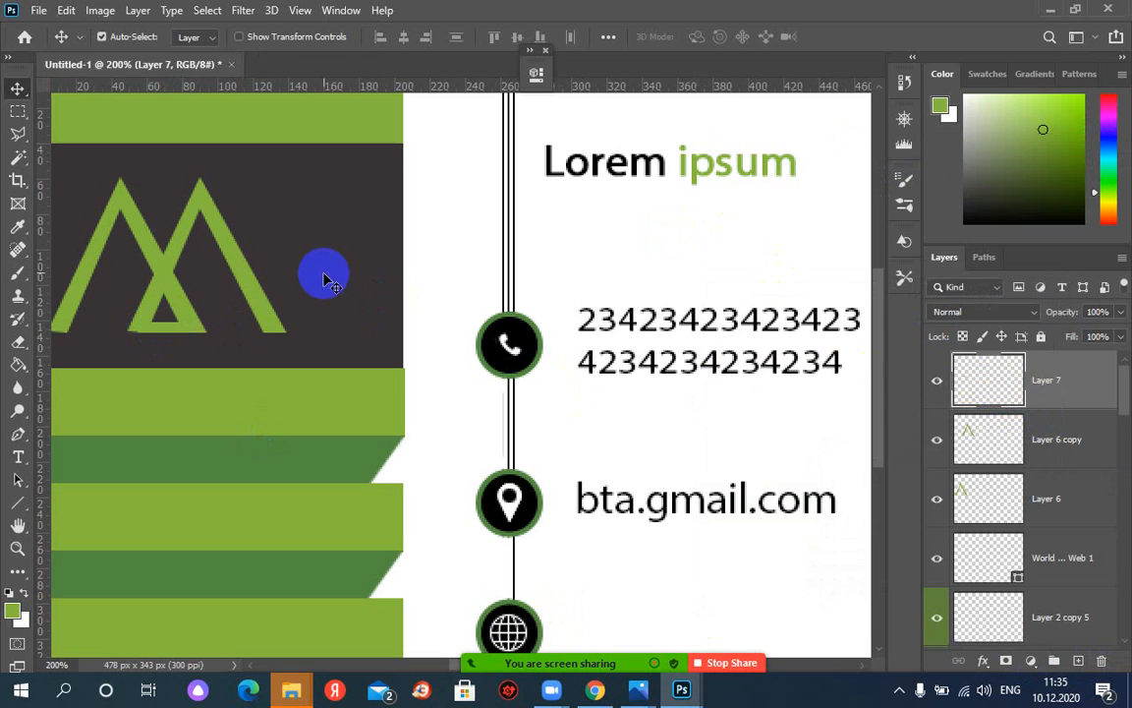
Move Layer 7 down beneath Layer 6 copy, toggling layer visibility to check the logo
{"action": "left_click", "coordinate": [325, 279]}
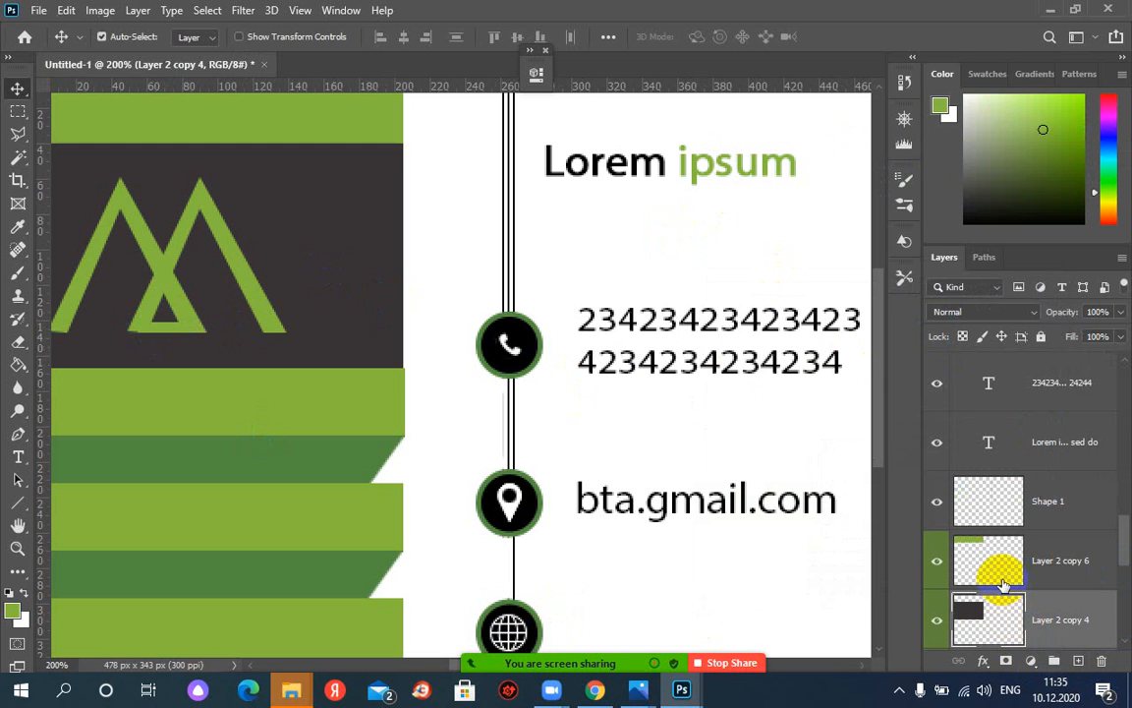
{"action": "left_click", "coordinate": [935, 565]}
{"action": "left_click", "coordinate": [933, 566]}
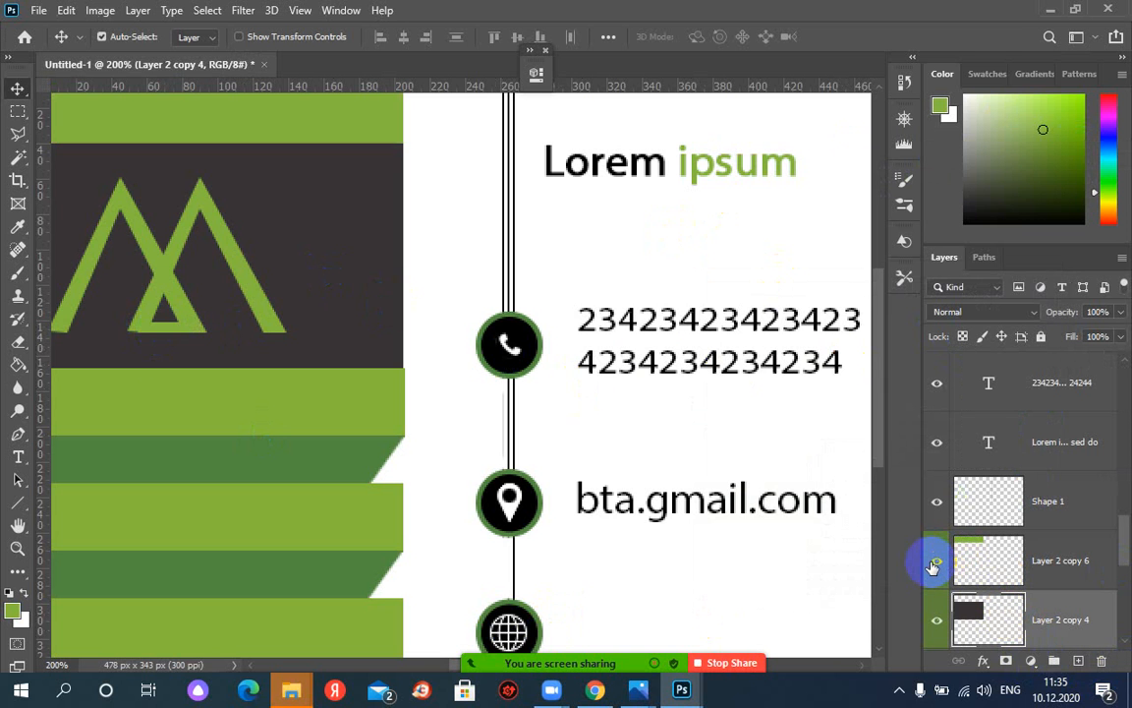
{"action": "left_click", "coordinate": [168, 321]}
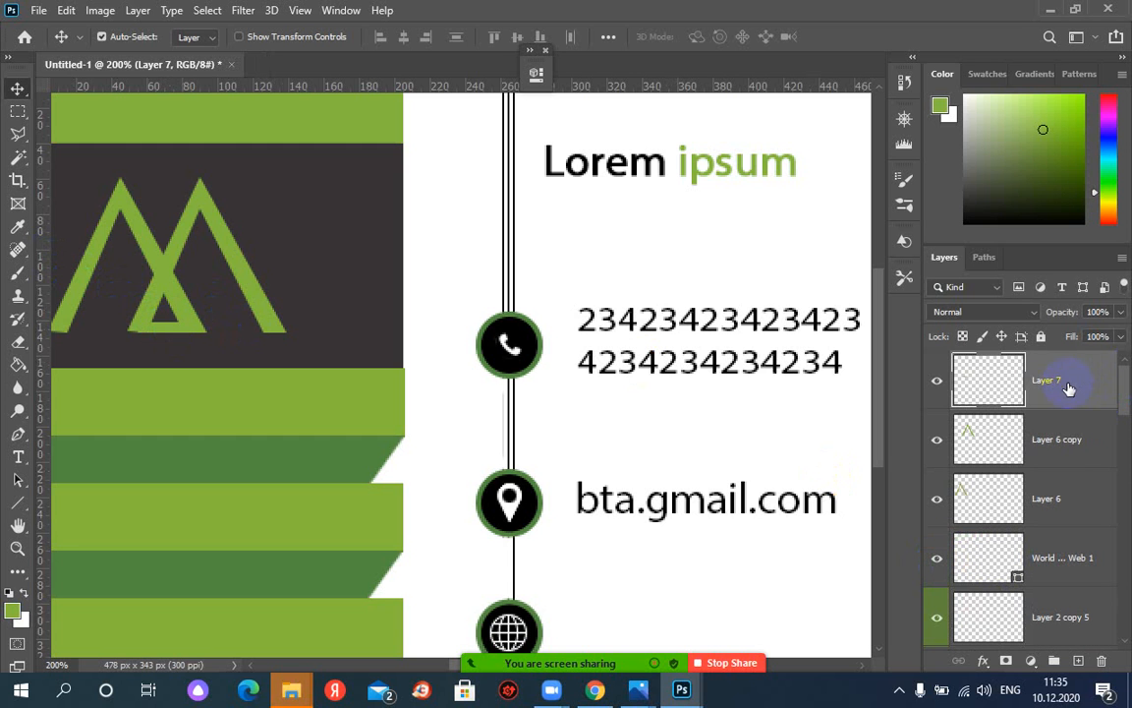
{"action": "left_click_drag", "start_coordinate": [1054, 384], "coordinate": [1070, 458]}
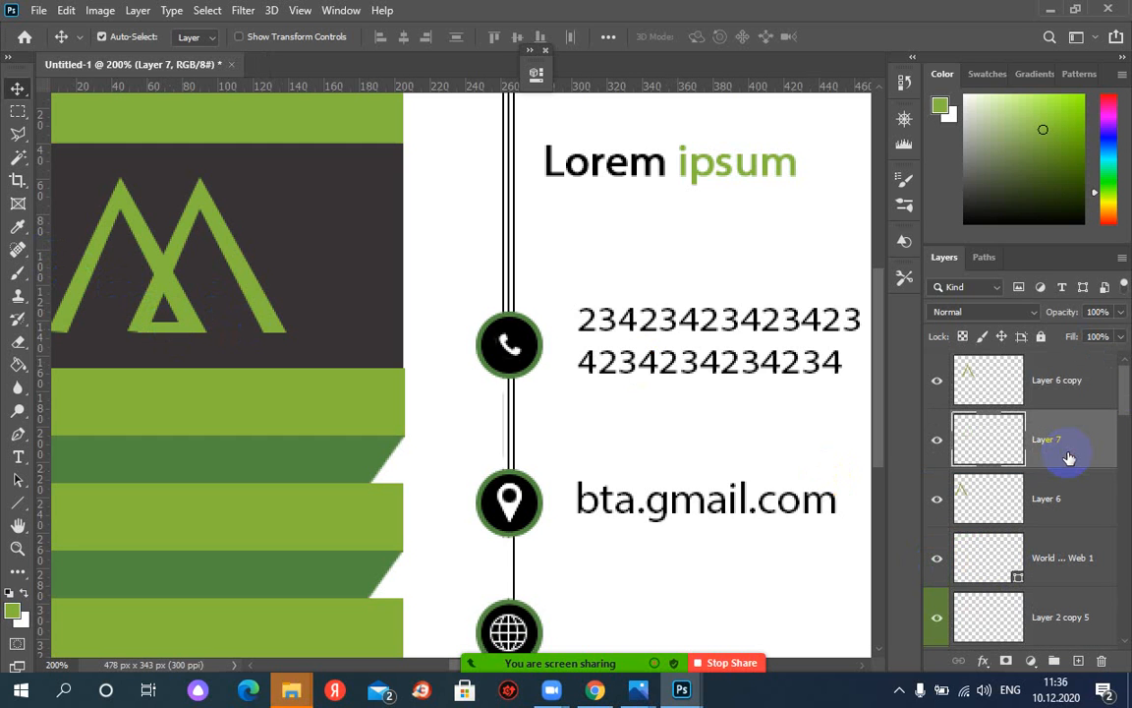
{"action": "left_click", "coordinate": [937, 442]}
{"action": "left_click", "coordinate": [938, 442]}
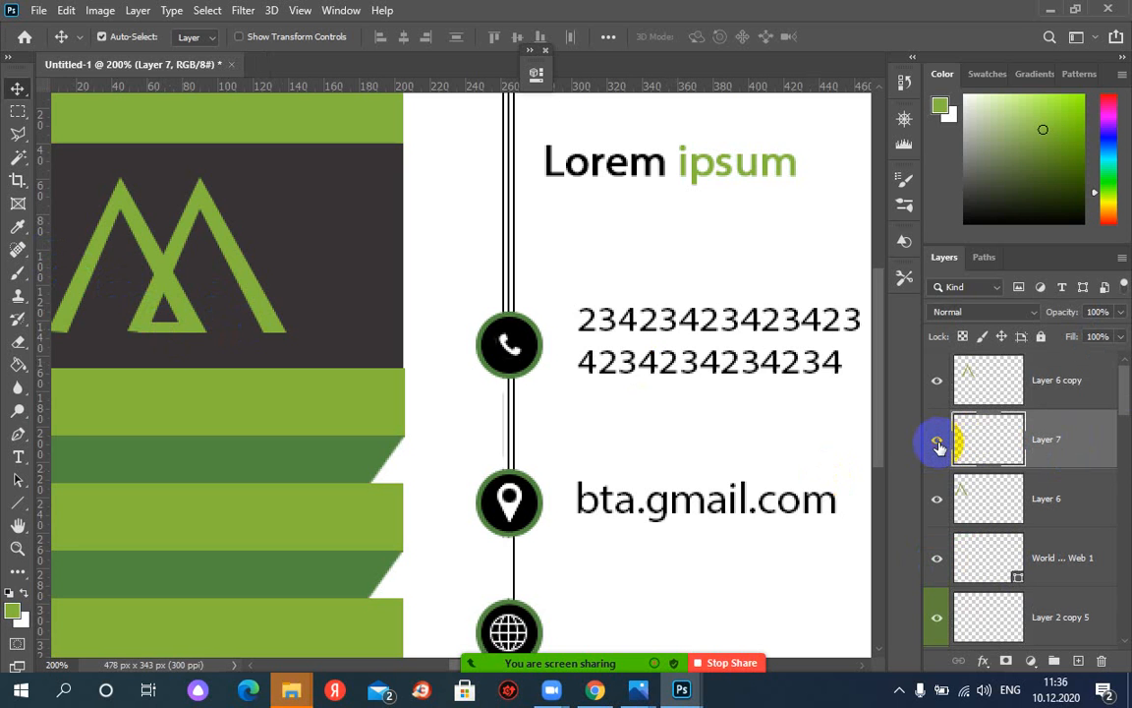
{"action": "left_click", "coordinate": [940, 384]}
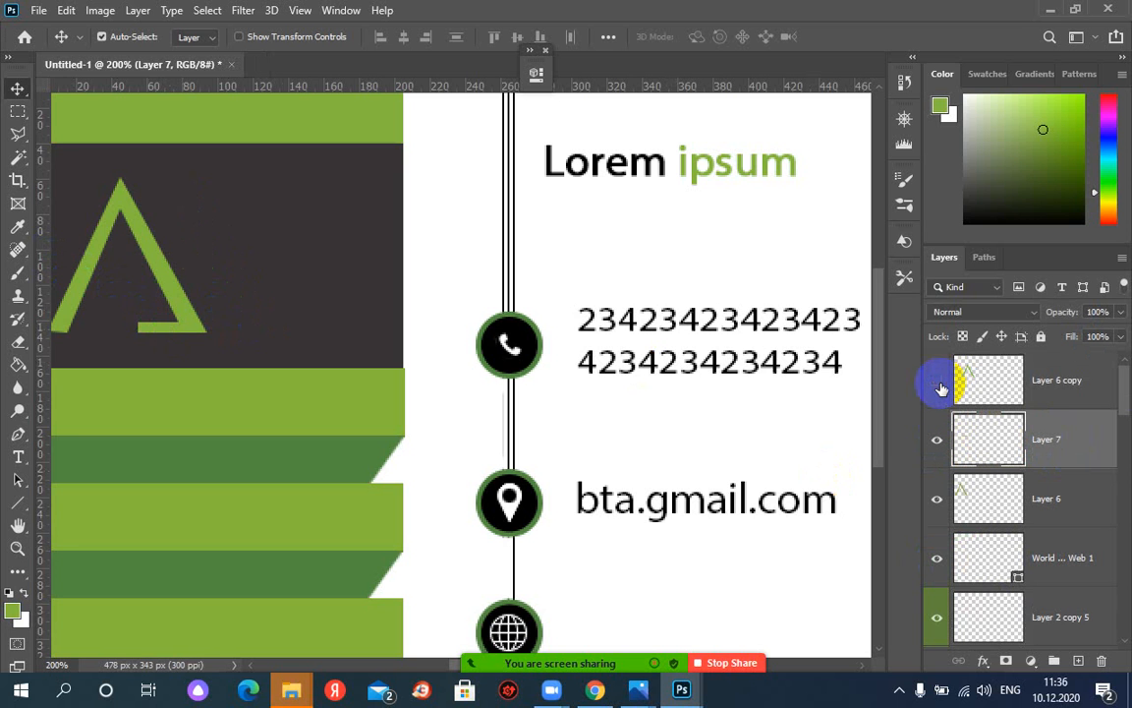
{"action": "left_click", "coordinate": [939, 383]}
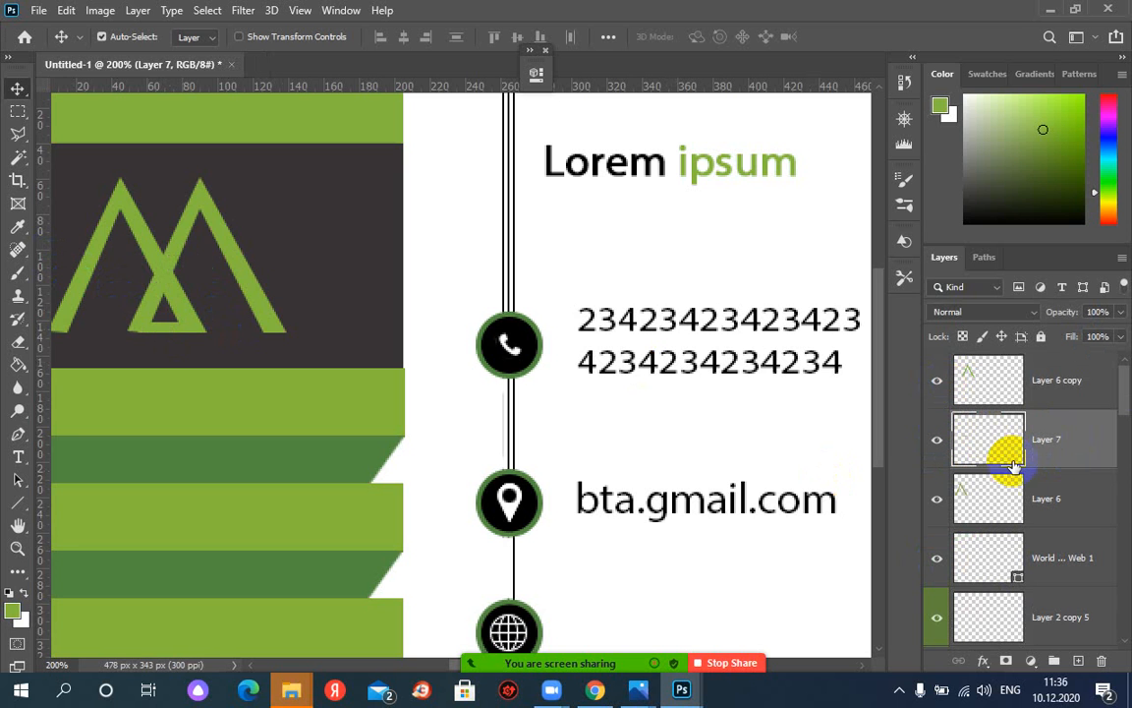
{"action": "left_click_drag", "start_coordinate": [974, 443], "coordinate": [1049, 515]}
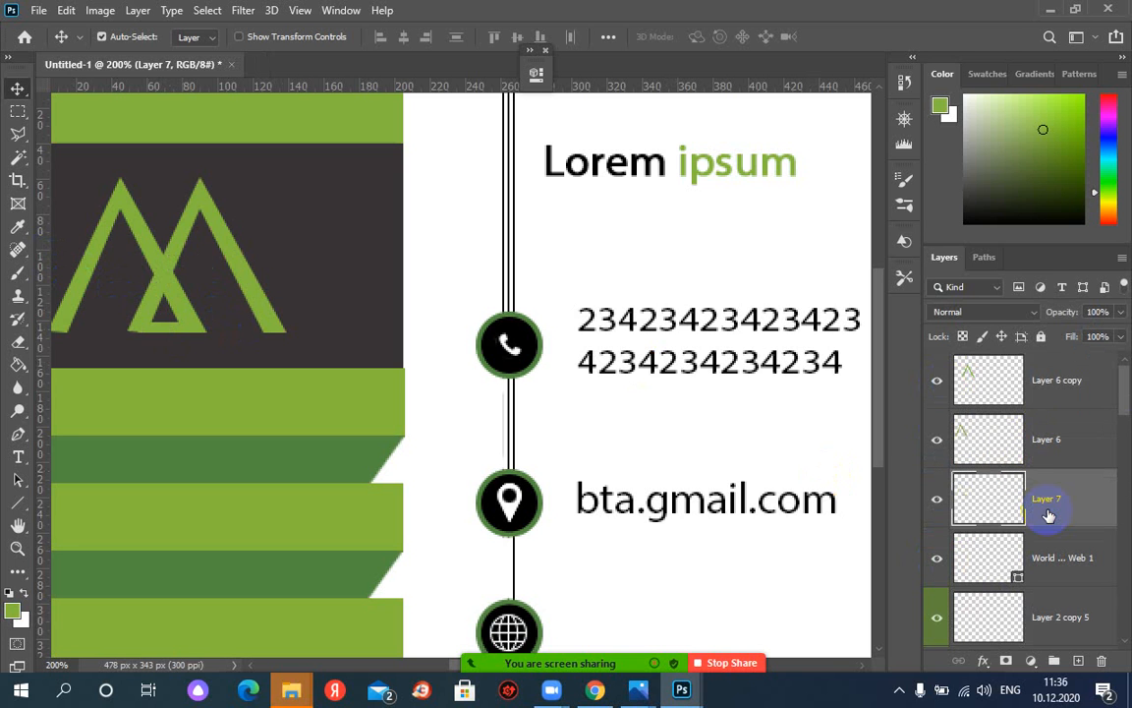
{"action": "scroll", "coordinate": [1048, 529], "scroll_direction": "down", "scroll_amount": 1}
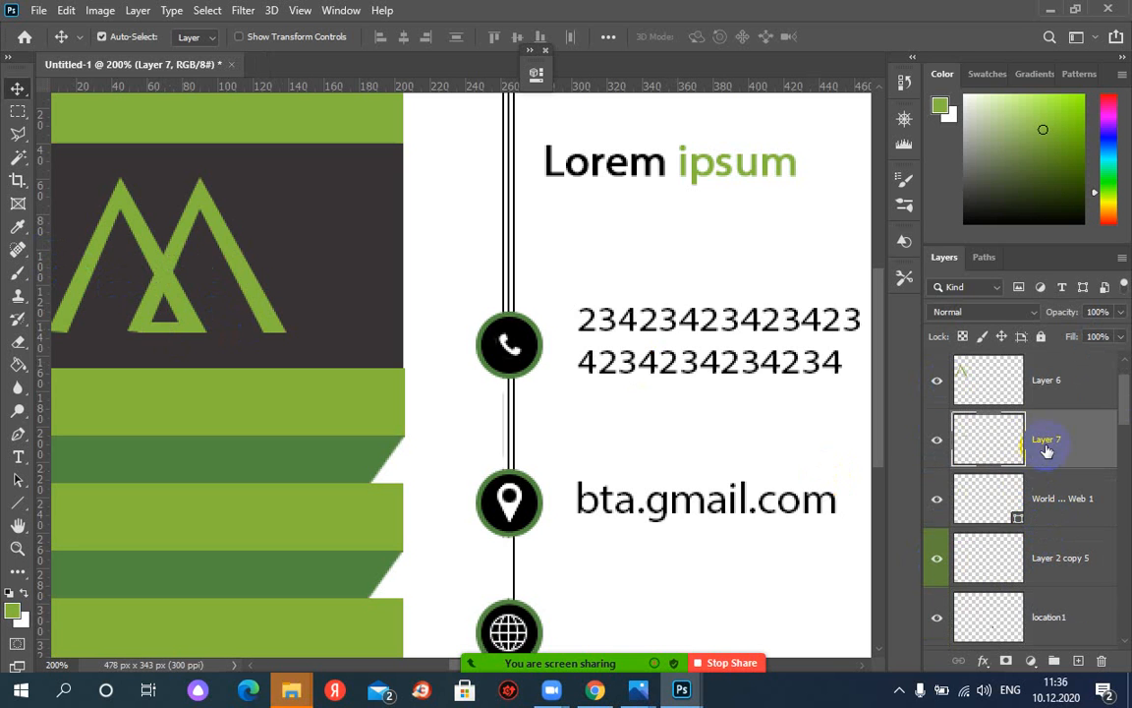
{"action": "left_click_drag", "start_coordinate": [1051, 442], "coordinate": [938, 506]}
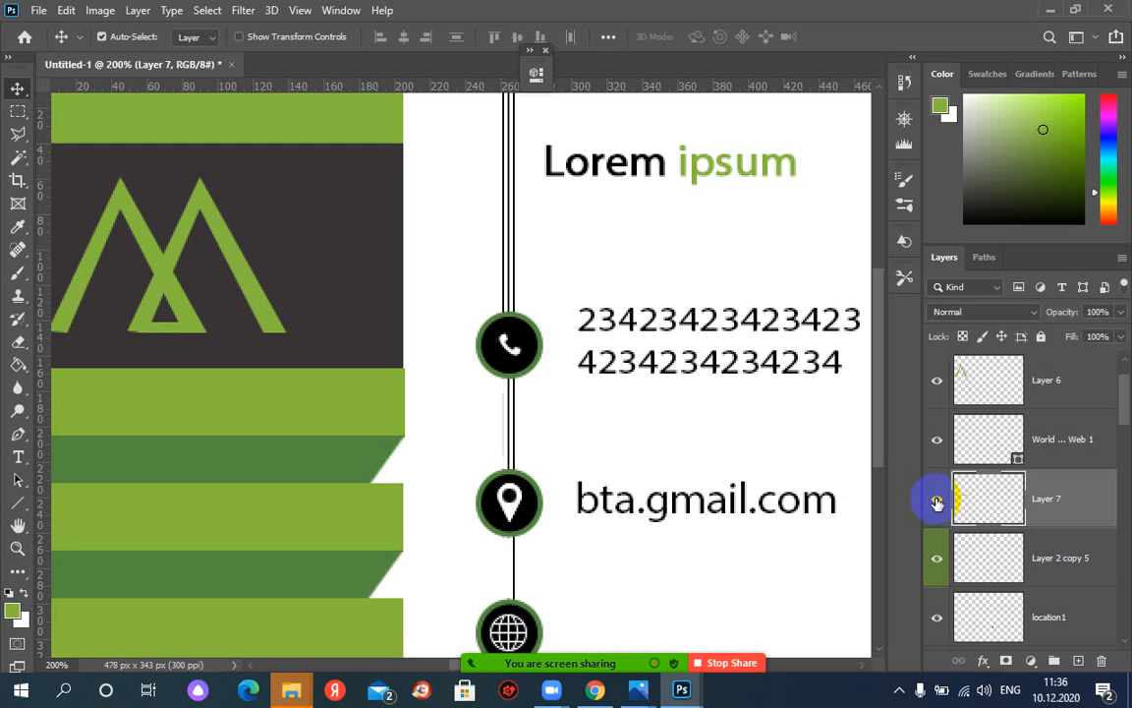
{"action": "left_click", "coordinate": [938, 443]}
{"action": "left_click", "coordinate": [939, 444]}
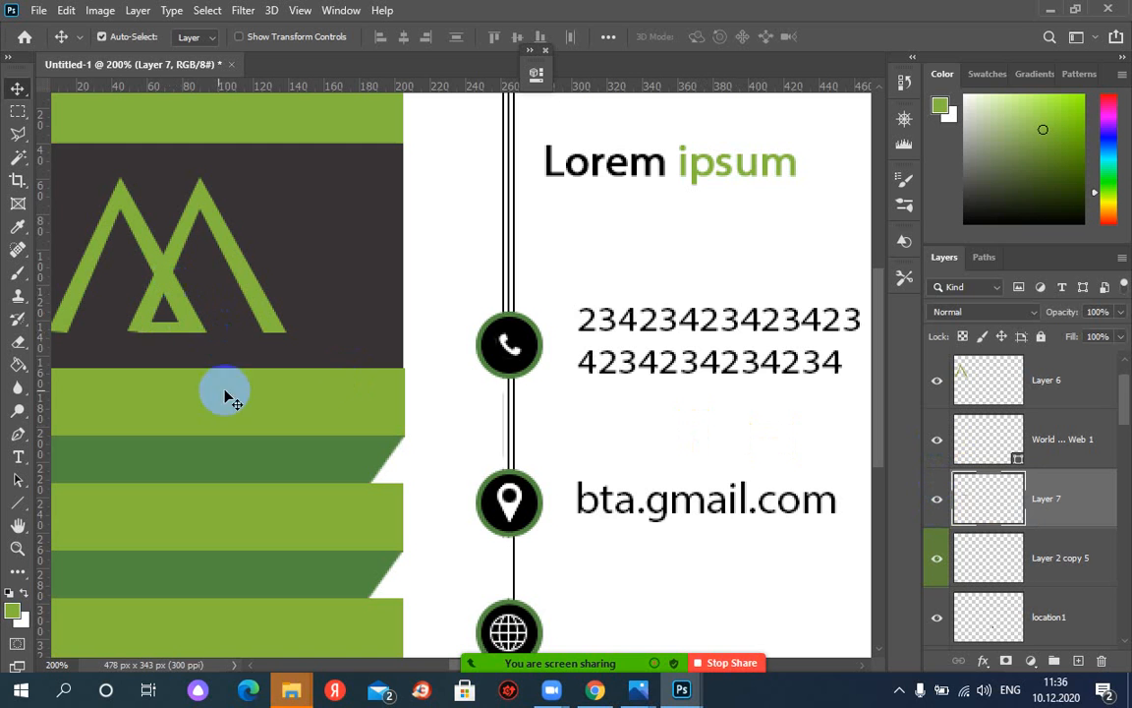
Bring the 3sd.JPG reference back, zoom out, and move its window aside
{"action": "mouse_move", "coordinate": [681, 696]}
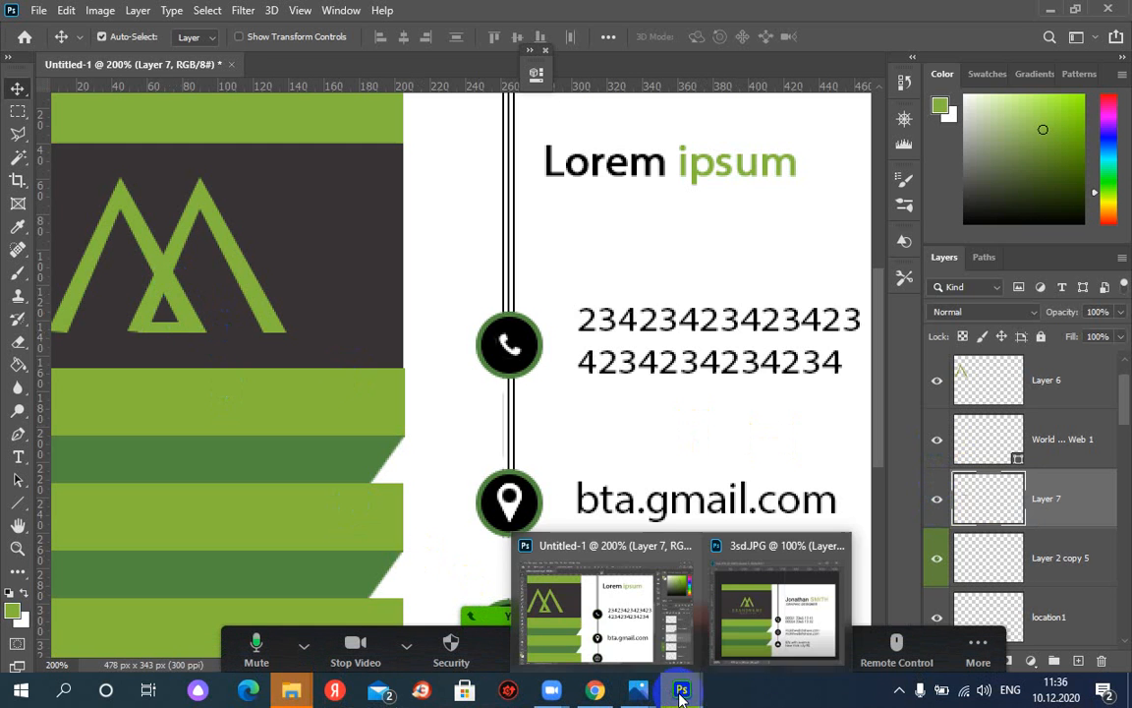
{"action": "left_click", "coordinate": [727, 617]}
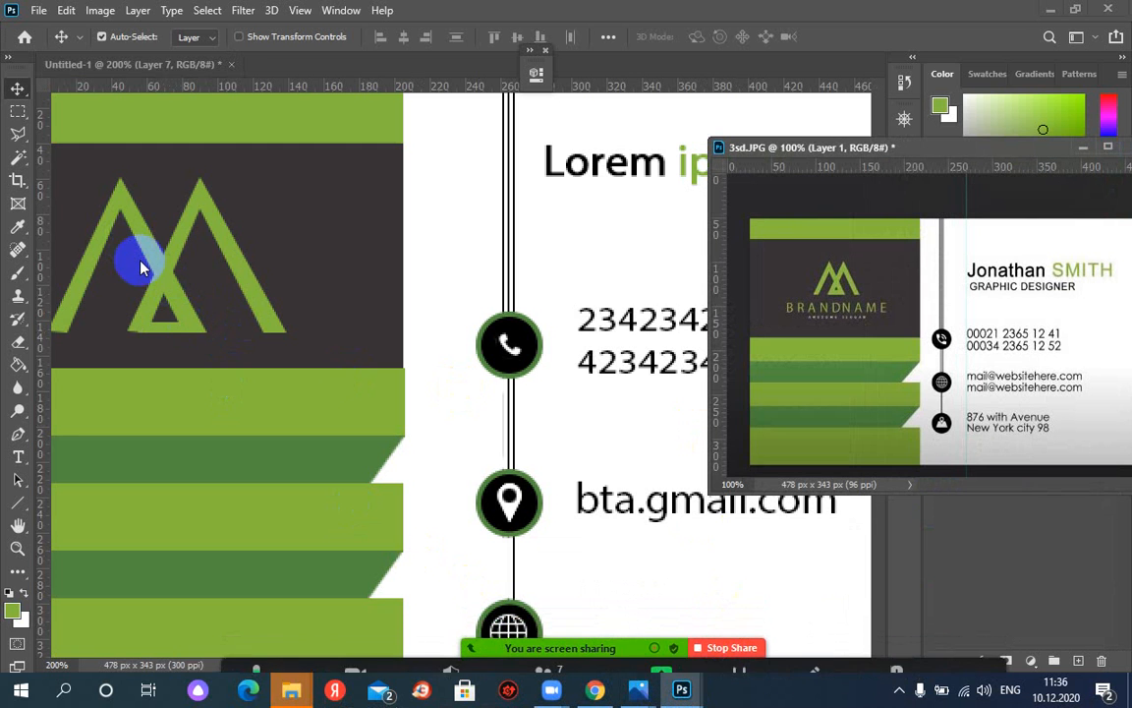
{"action": "left_click", "coordinate": [303, 245]}
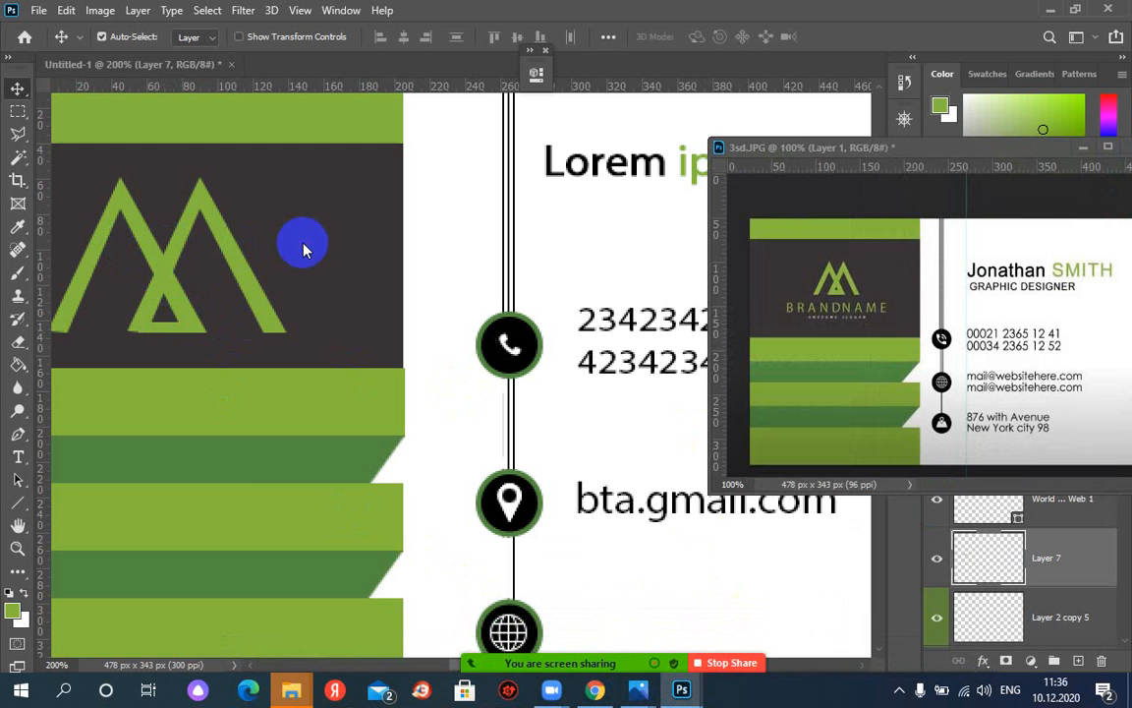
{"action": "key", "text": "ctrl+minus"}
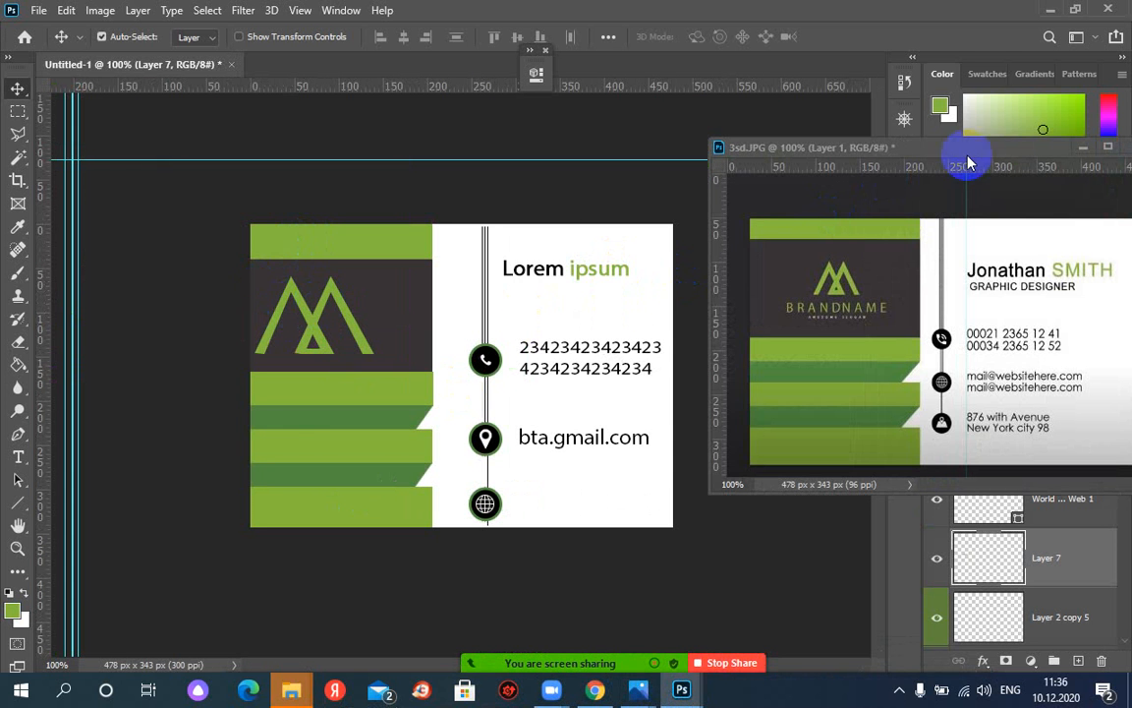
{"action": "left_click_drag", "start_coordinate": [983, 148], "coordinate": [632, 256]}
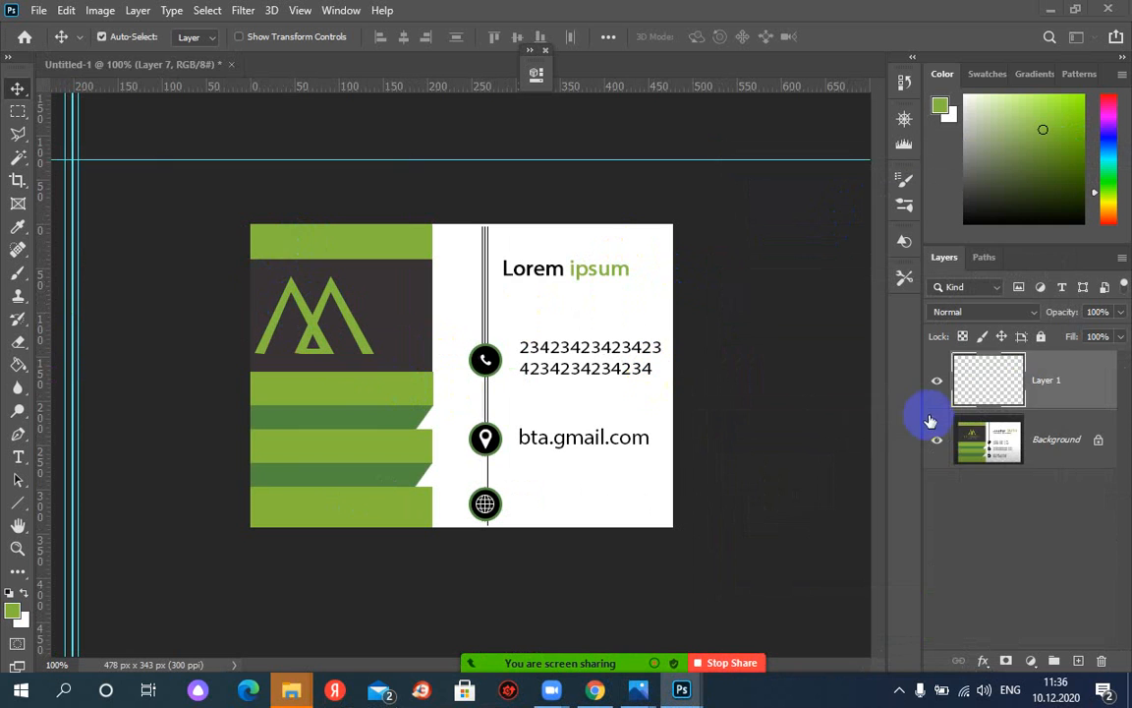
{"action": "left_click", "coordinate": [403, 309]}
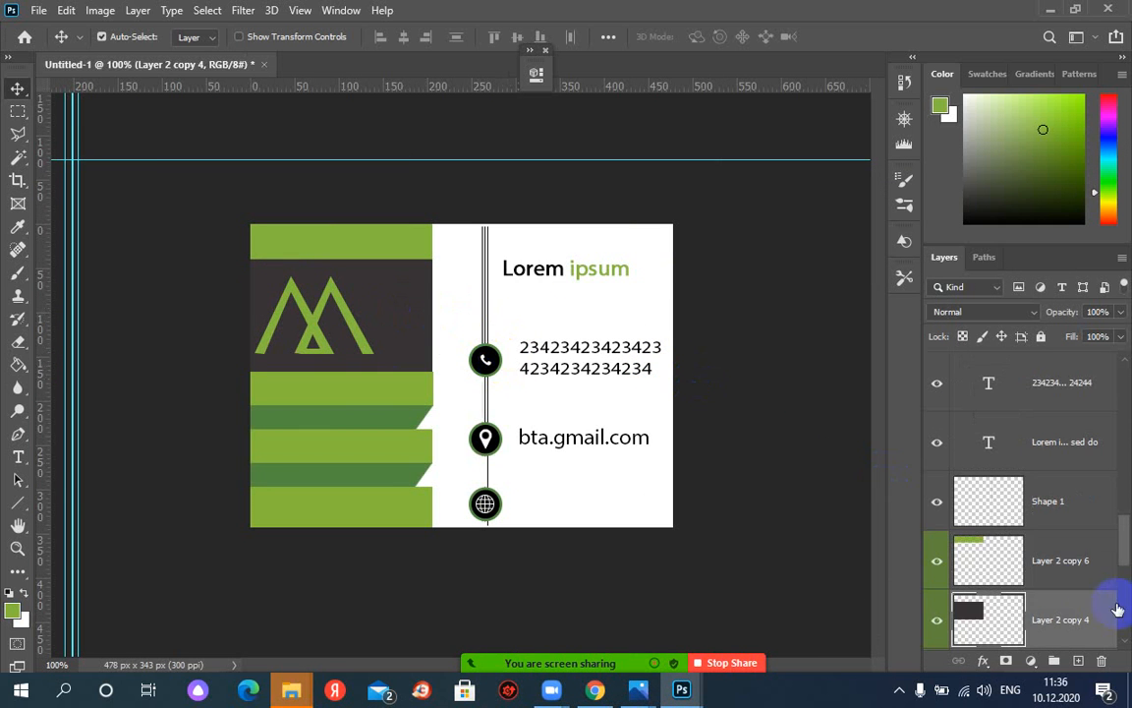
{"action": "scroll", "coordinate": [1088, 586], "scroll_direction": "up", "scroll_amount": 2}
{"action": "scroll", "coordinate": [1089, 586], "scroll_direction": "down", "scroll_amount": 3}
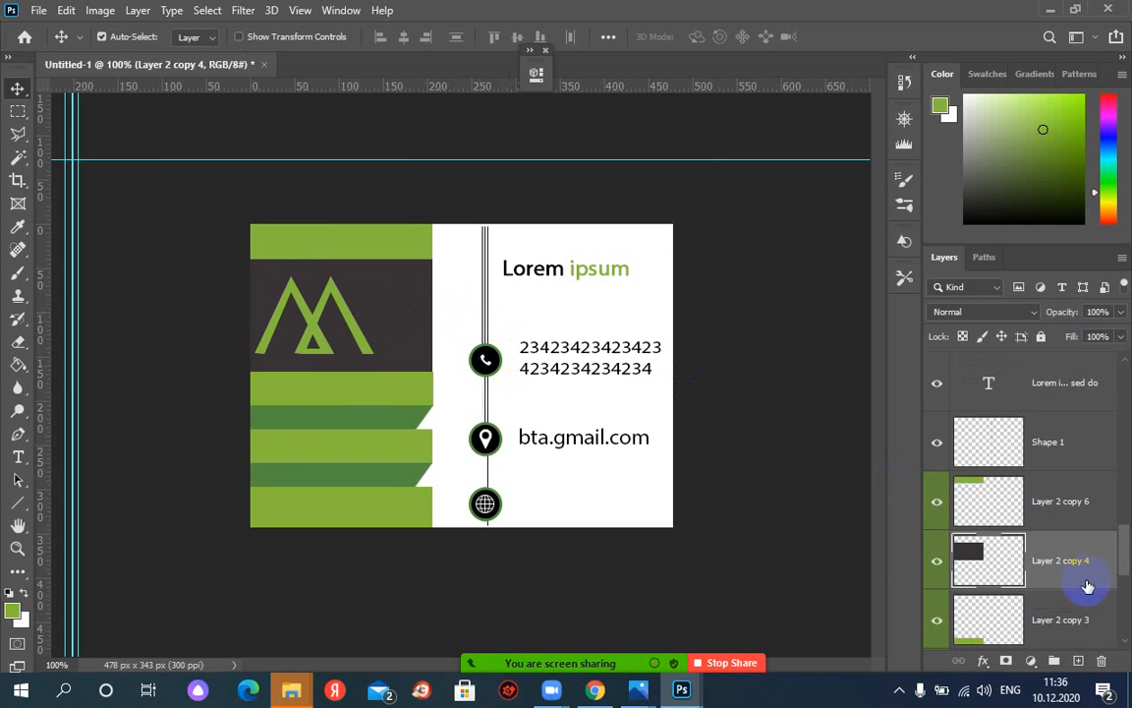
{"action": "scroll", "coordinate": [1086, 585], "scroll_direction": "down", "scroll_amount": 1}
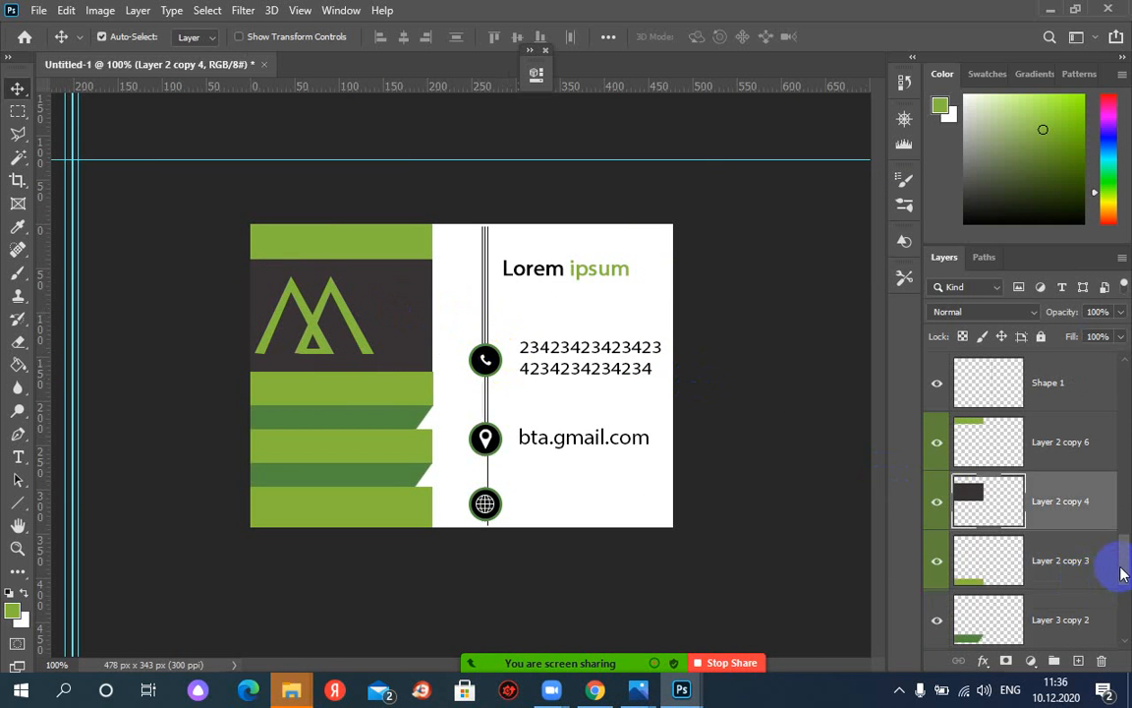
{"action": "left_click_drag", "start_coordinate": [1124, 580], "coordinate": [1099, 346]}
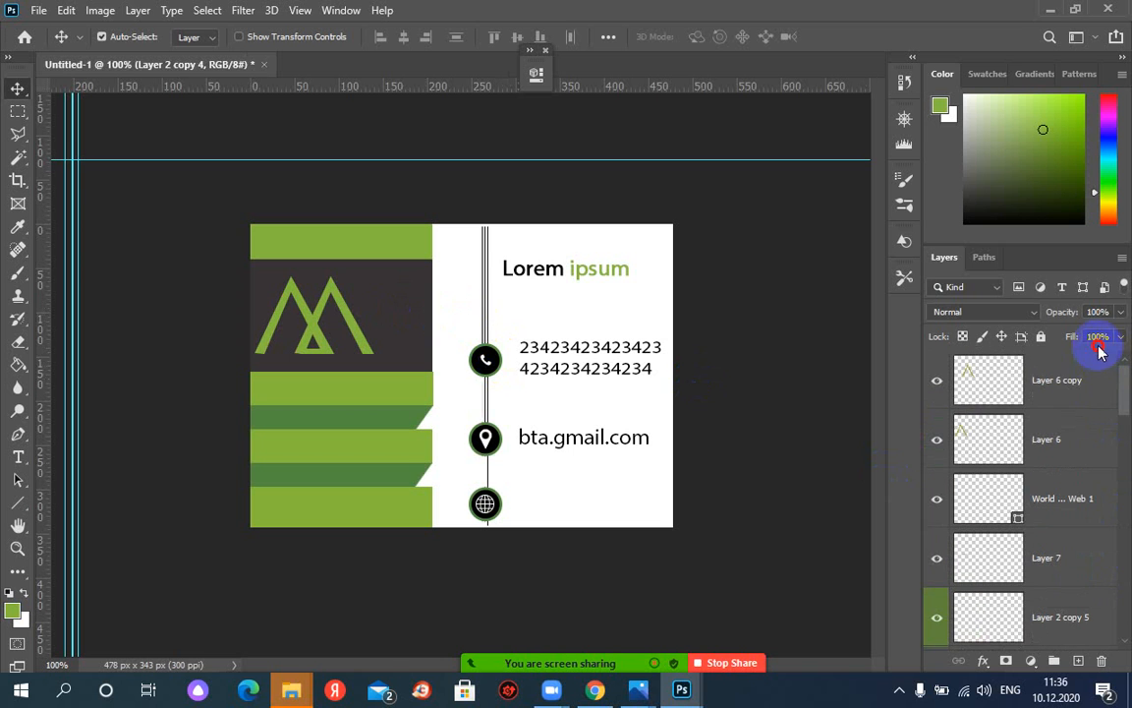
Place Layer 7 above the globe icon layer and select Layer 6 copy through Layer 7
{"action": "left_click", "coordinate": [937, 381]}
{"action": "left_click", "coordinate": [938, 383]}
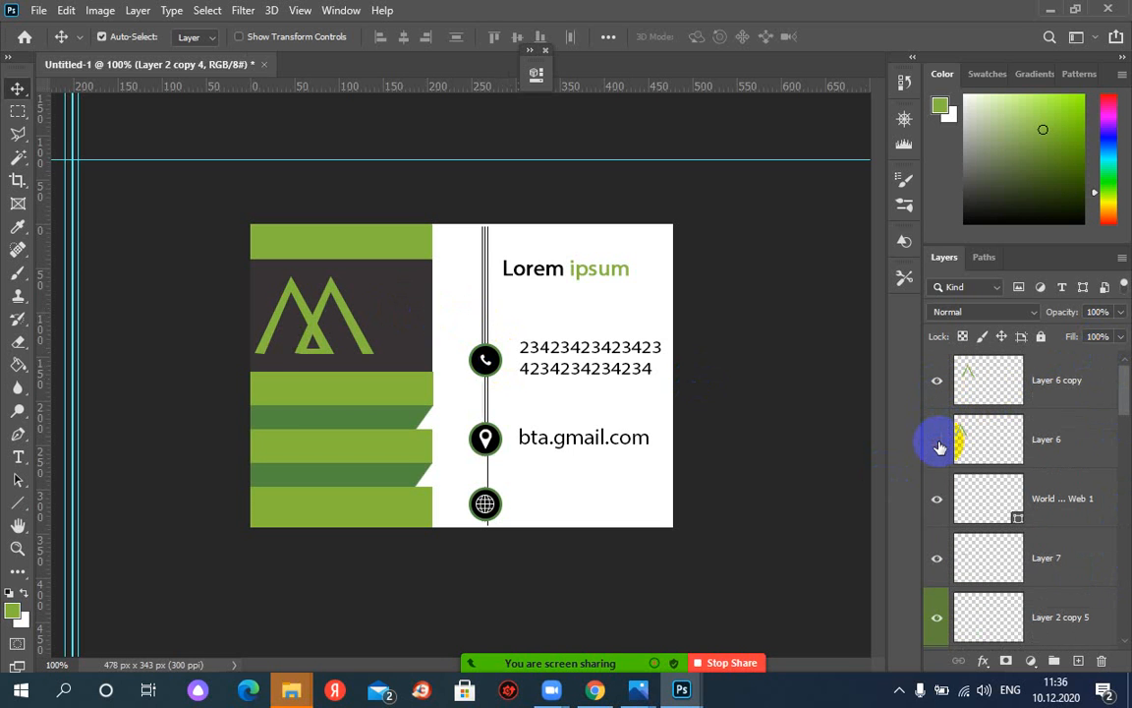
{"action": "left_click", "coordinate": [938, 441]}
{"action": "left_click", "coordinate": [937, 441]}
{"action": "left_click", "coordinate": [938, 500]}
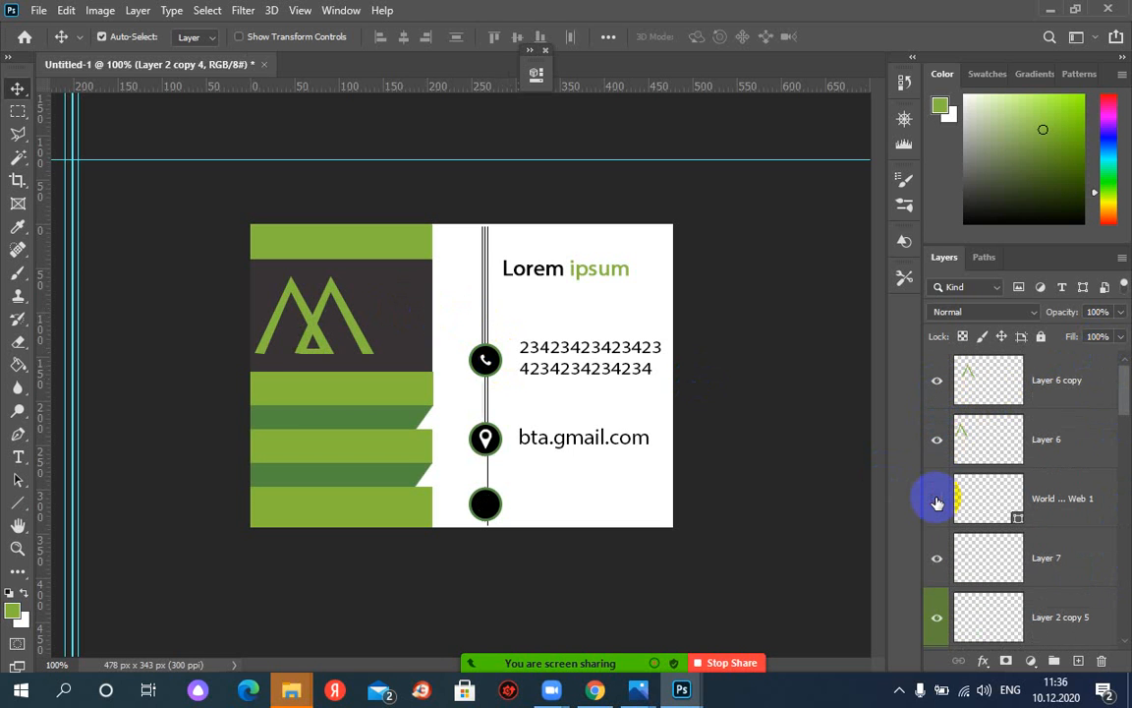
{"action": "left_click", "coordinate": [938, 502]}
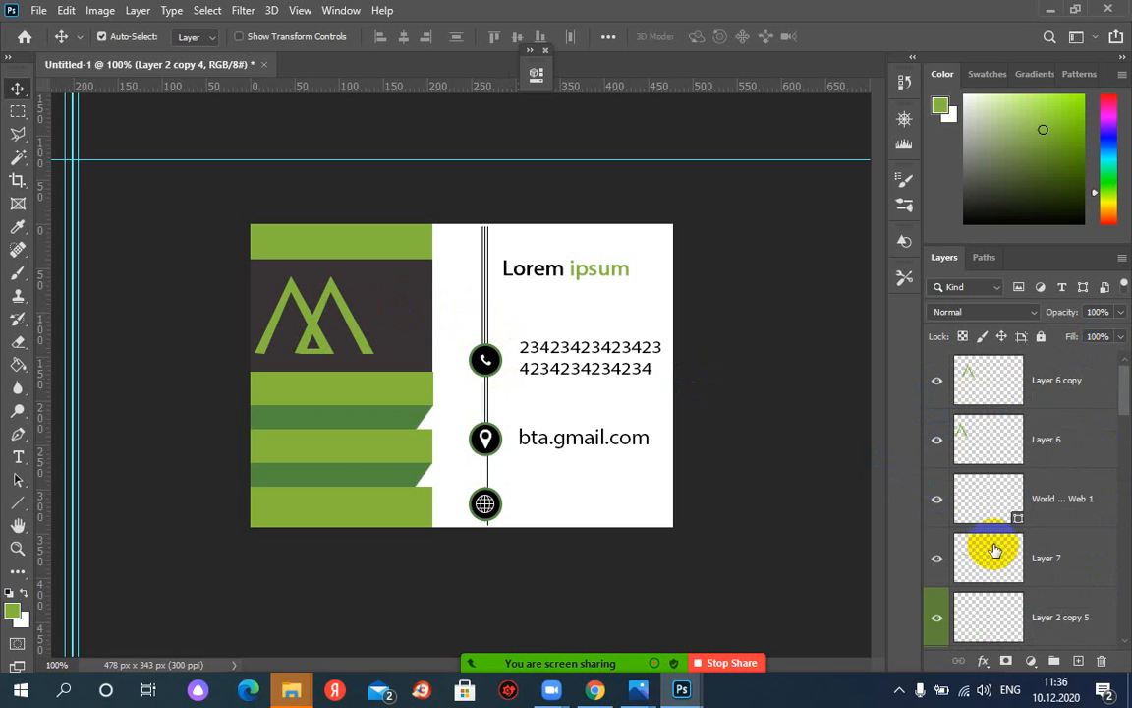
{"action": "left_click", "coordinate": [939, 560]}
{"action": "left_click_drag", "start_coordinate": [1026, 555], "coordinate": [1039, 478]}
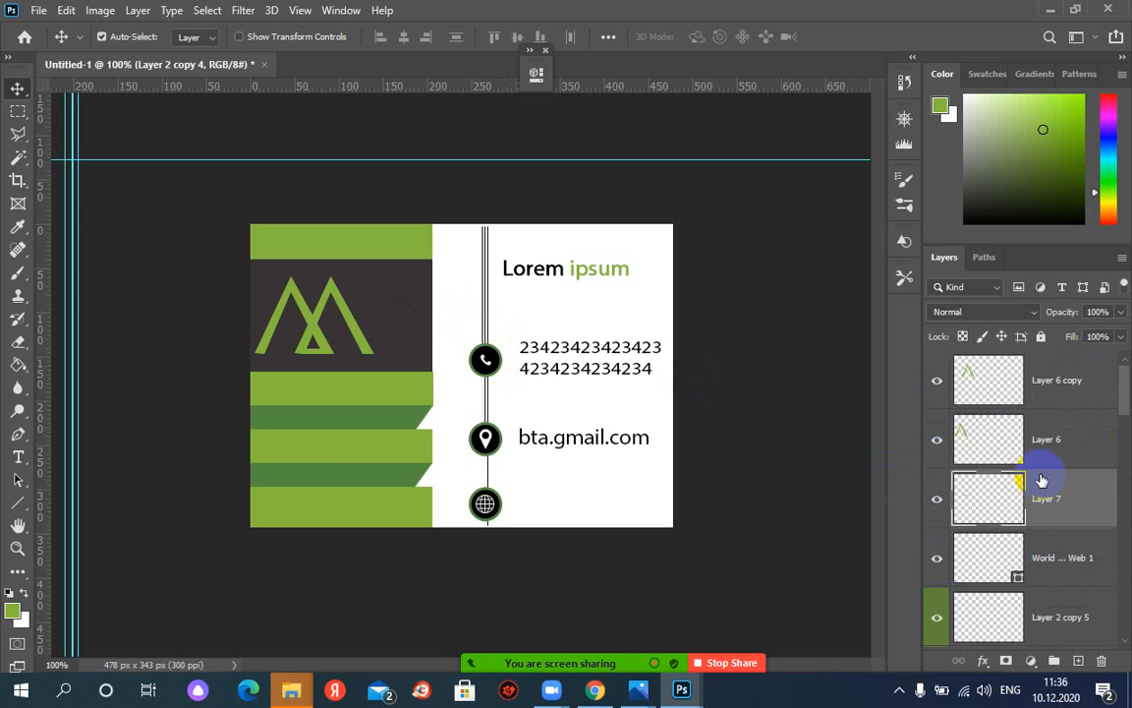
{"action": "left_click", "coordinate": [1044, 381]}
{"action": "left_click", "coordinate": [1070, 502], "text": "shift"}
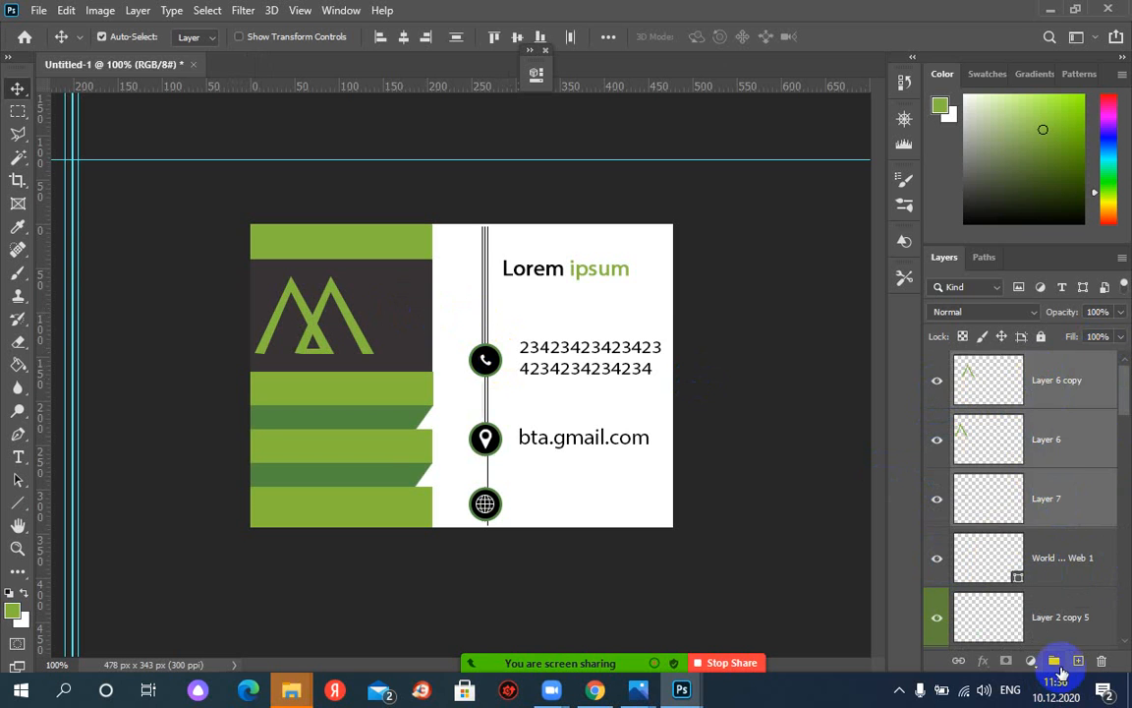
Group the selected M logo layers into a new group named 'logo'
{"action": "left_click", "coordinate": [1056, 665]}
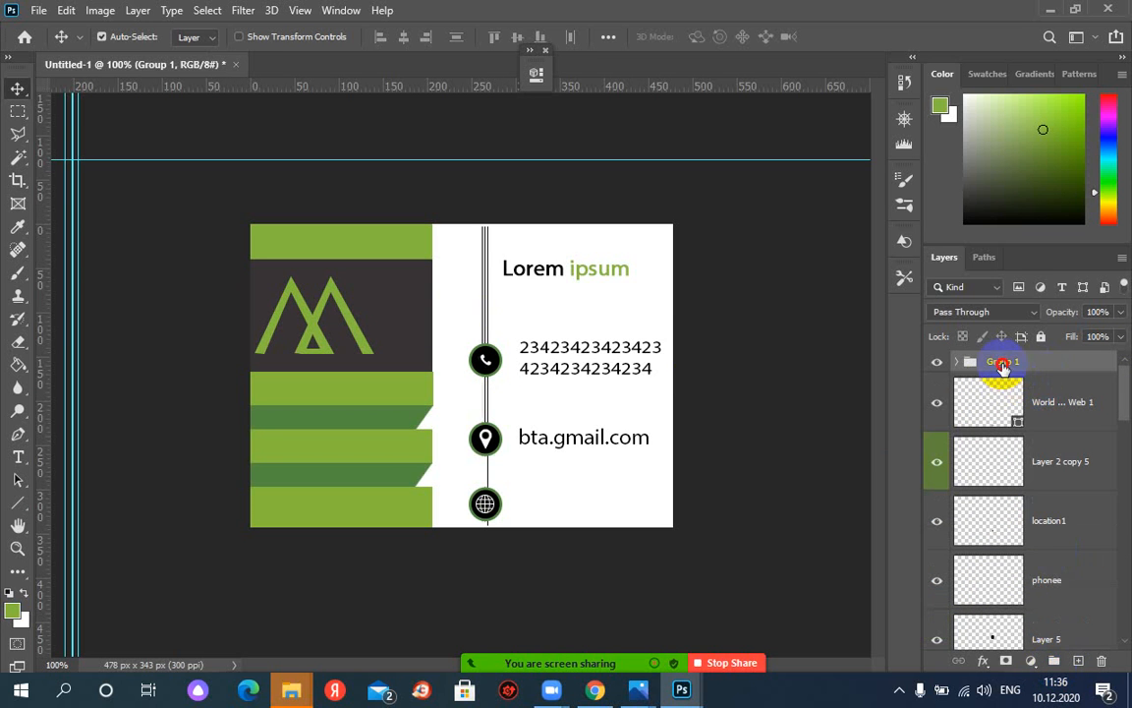
{"action": "left_click", "coordinate": [1012, 362]}
{"action": "type", "text": "lofo"}
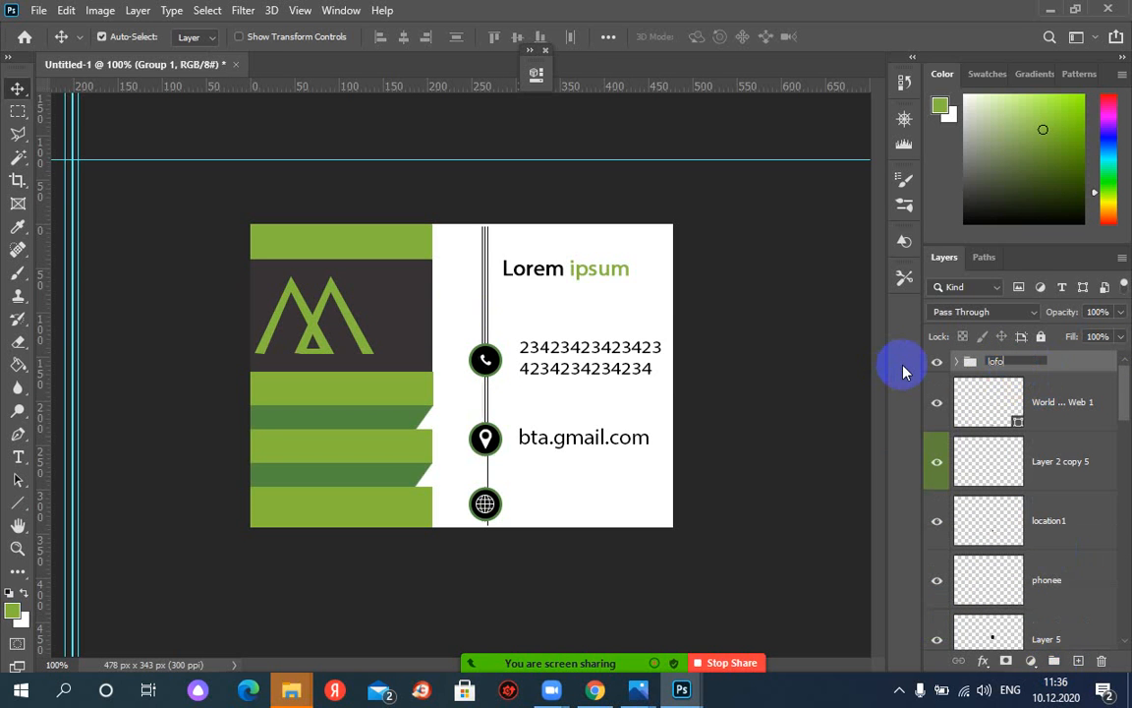
{"action": "key", "text": "BackSpace"}
{"action": "type", "text": "go"}
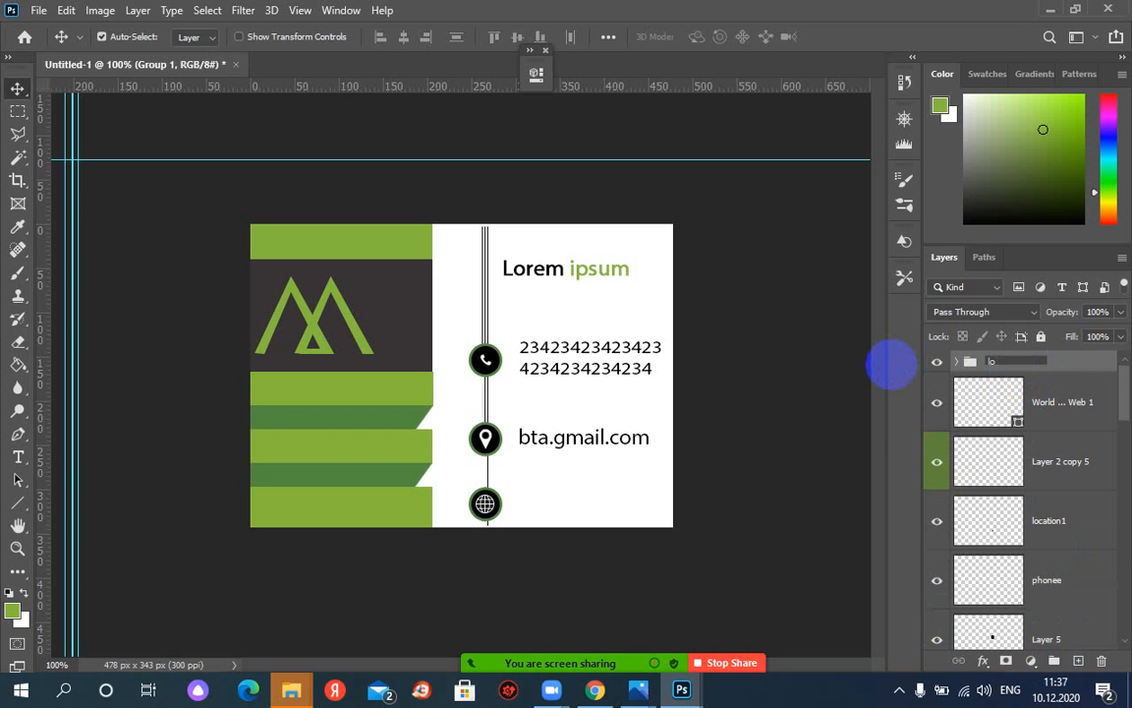
{"action": "key", "text": "Return"}
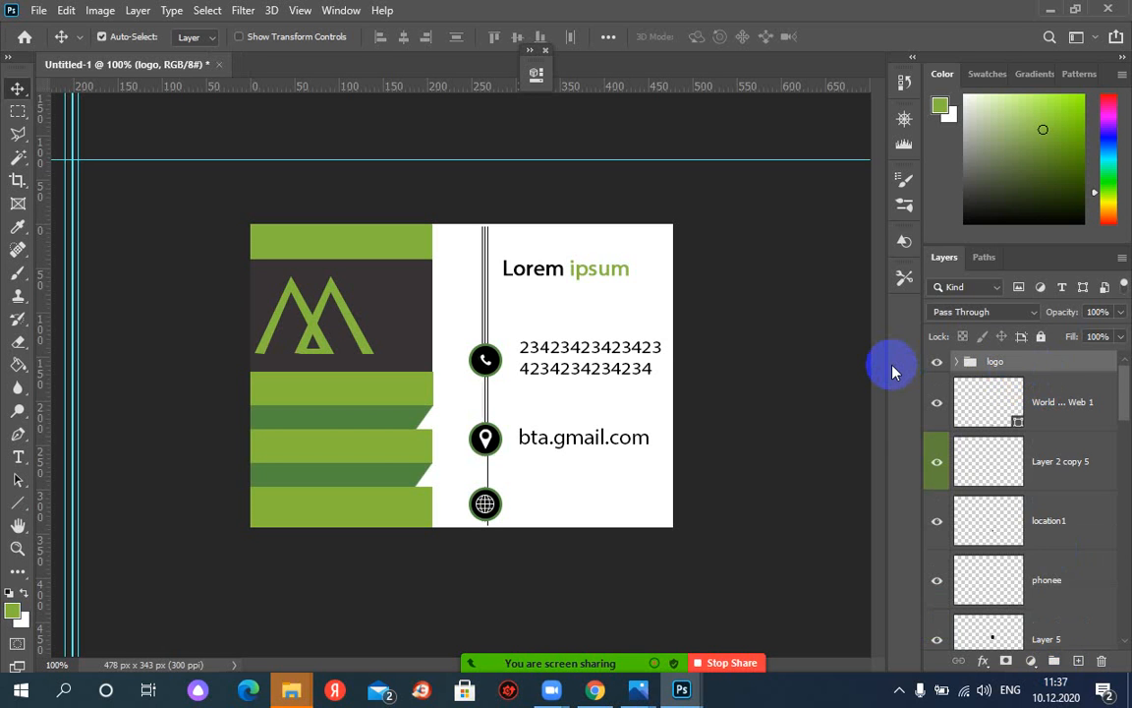
Scale the logo group down to about 61% and nudge it up within the dark panel
{"action": "left_click", "coordinate": [970, 363]}
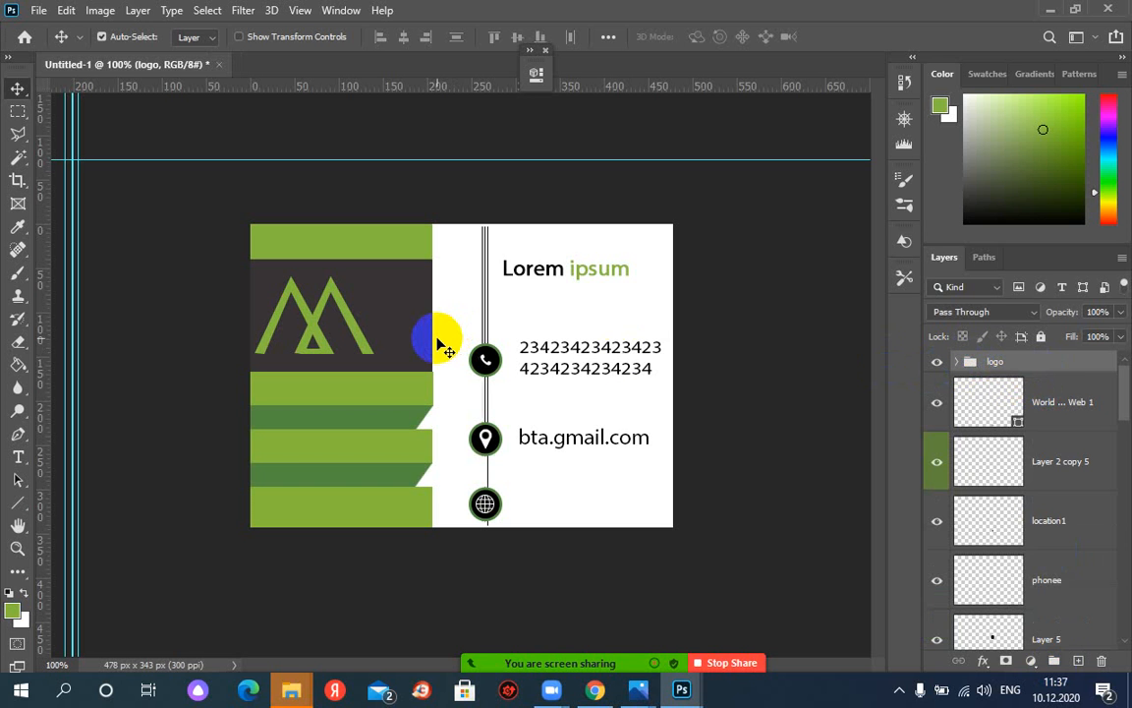
{"action": "key", "text": "ctrl+t"}
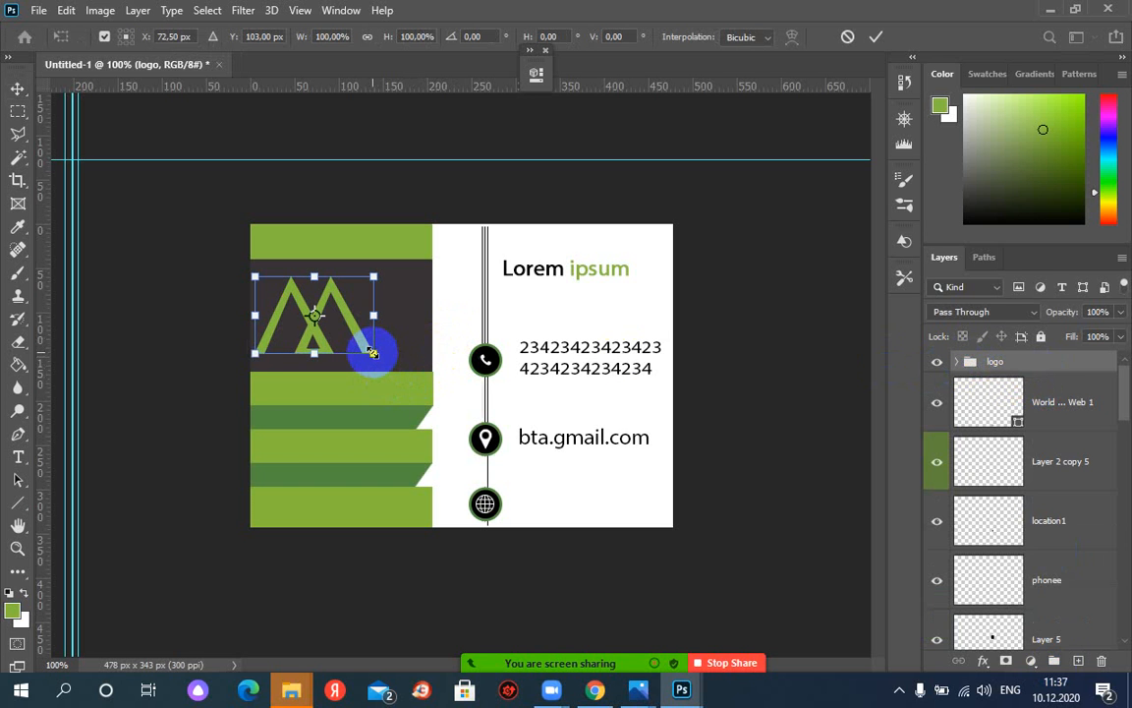
{"action": "left_click_drag", "start_coordinate": [372, 352], "coordinate": [339, 301]}
{"action": "key", "text": "Return"}
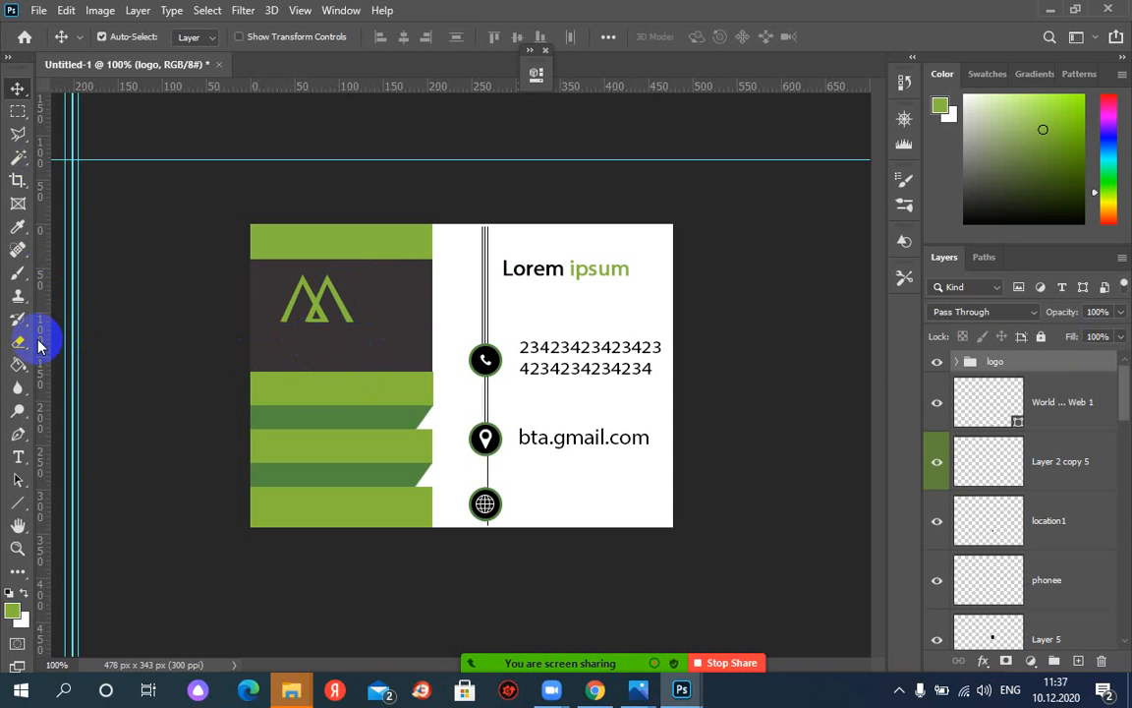
Draw a text box beneath the M mark and type 'Logo'
{"action": "left_click", "coordinate": [22, 458]}
{"action": "left_click_drag", "start_coordinate": [280, 341], "coordinate": [384, 357]}
{"action": "left_click_drag", "start_coordinate": [381, 358], "coordinate": [382, 358]}
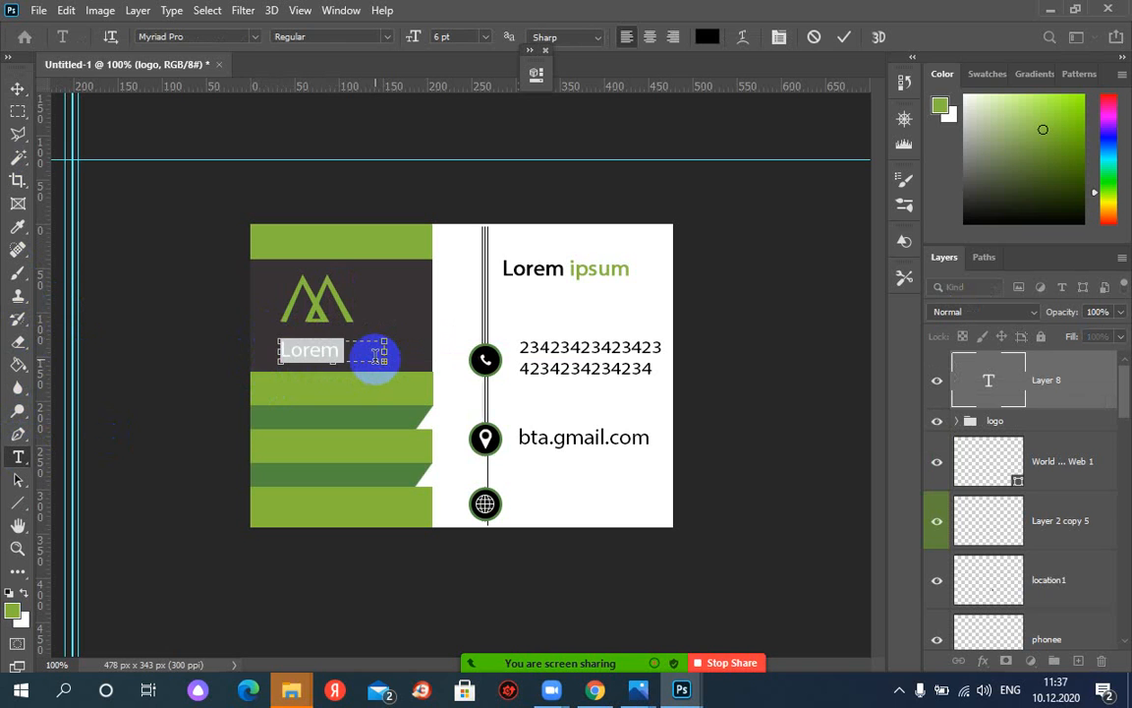
{"action": "type", "text": "Logo"}
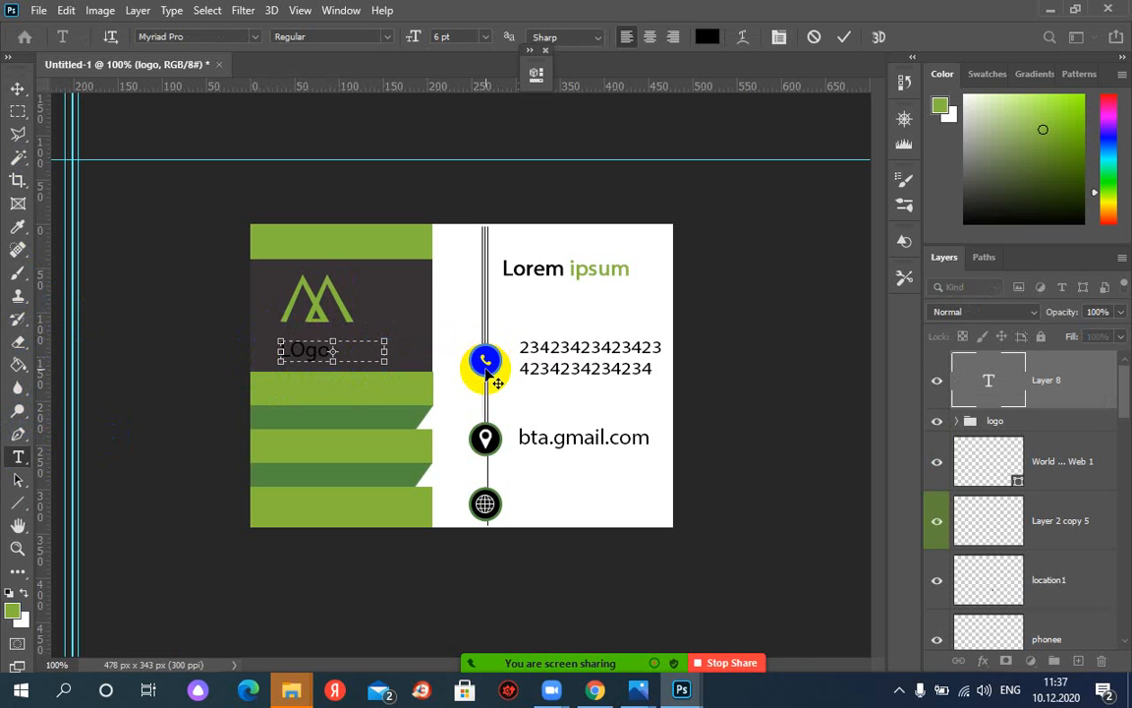
{"action": "key", "text": "BackSpace"}
{"action": "key", "text": "BackSpace"}
{"action": "key", "text": "BackSpace"}
{"action": "key", "text": "BackSpace"}
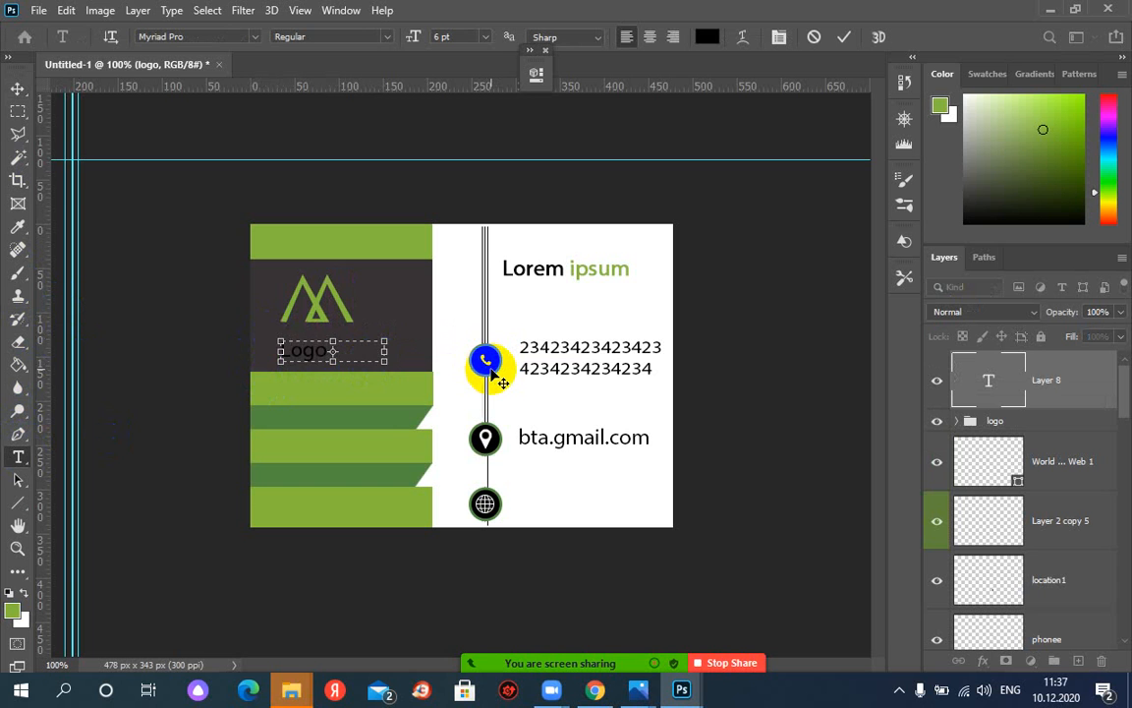
Format the 'Logo' text as 12 pt white, fit its box, and commit it
{"action": "double_click", "coordinate": [300, 352]}
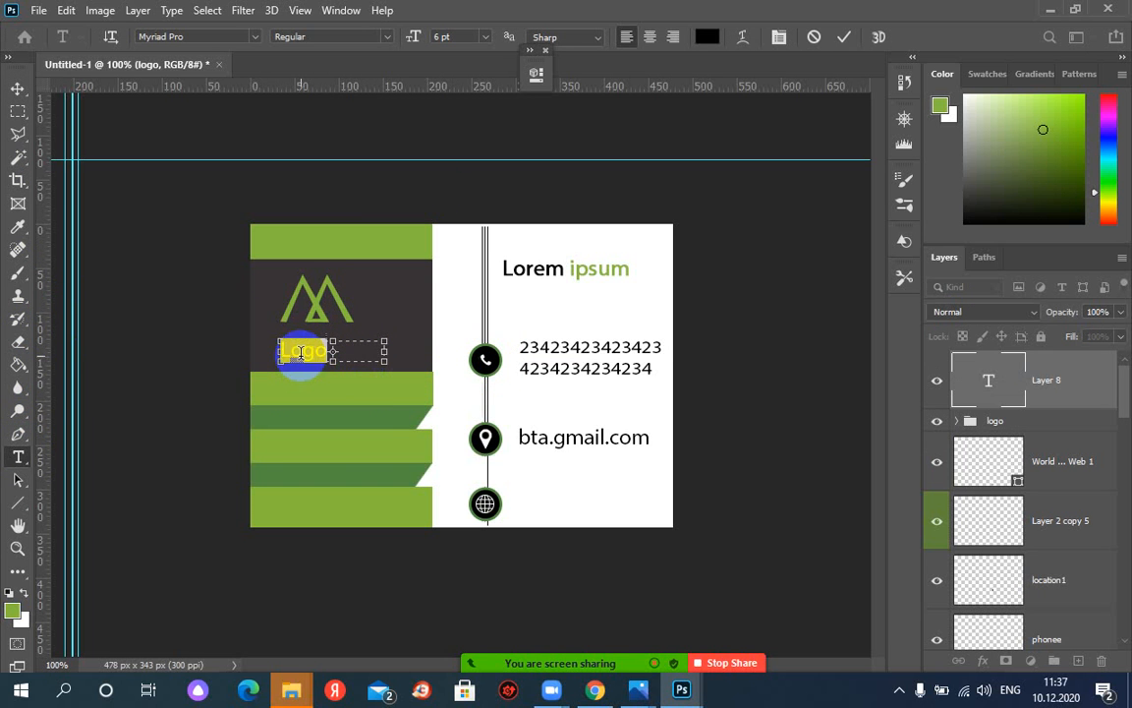
{"action": "left_click", "coordinate": [780, 39]}
{"action": "left_click_drag", "start_coordinate": [815, 184], "coordinate": [791, 292]}
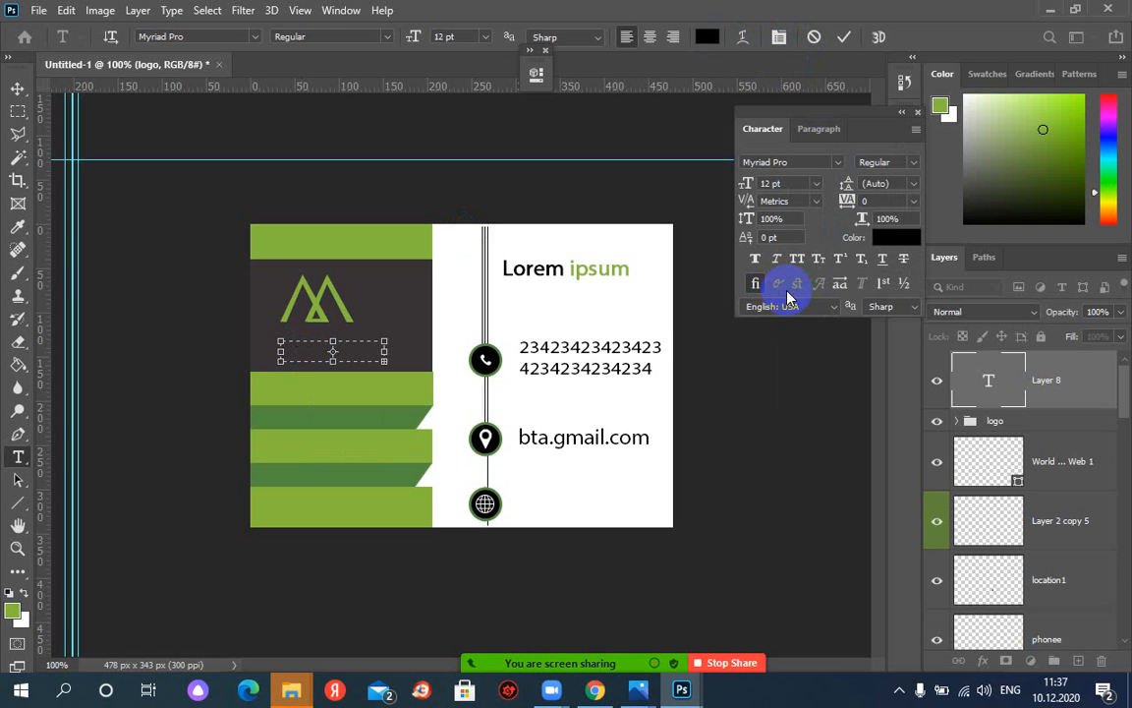
{"action": "left_click", "coordinate": [891, 237]}
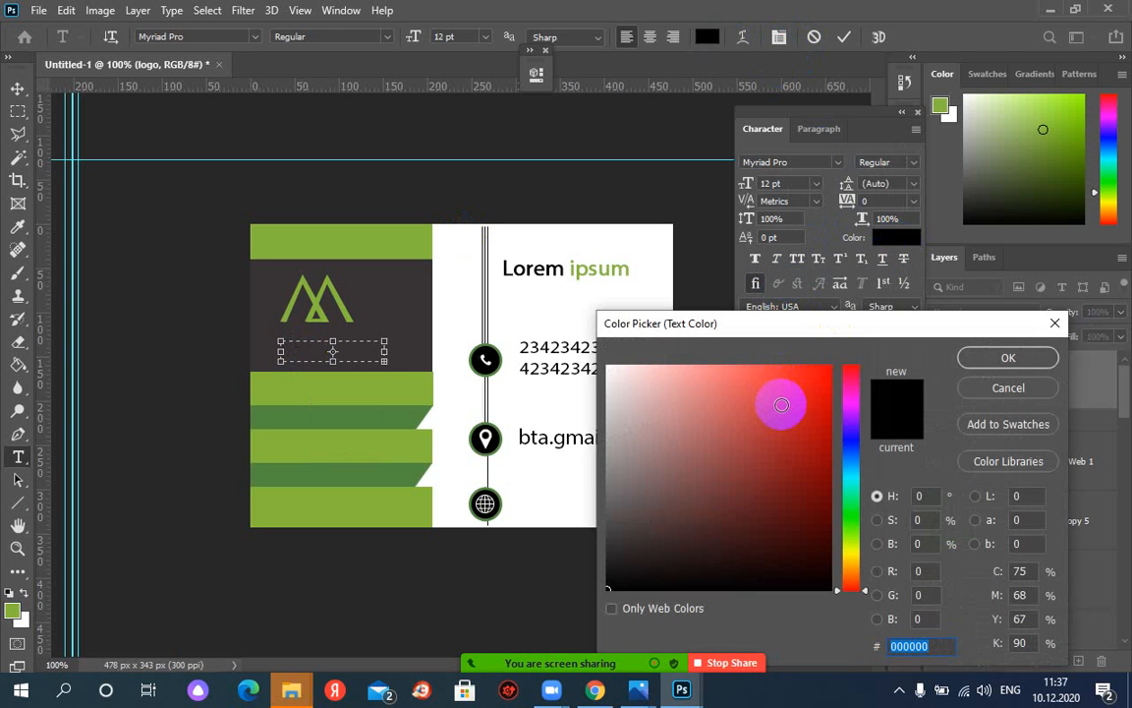
{"action": "left_click_drag", "start_coordinate": [740, 515], "coordinate": [603, 370]}
{"action": "left_click", "coordinate": [1004, 357]}
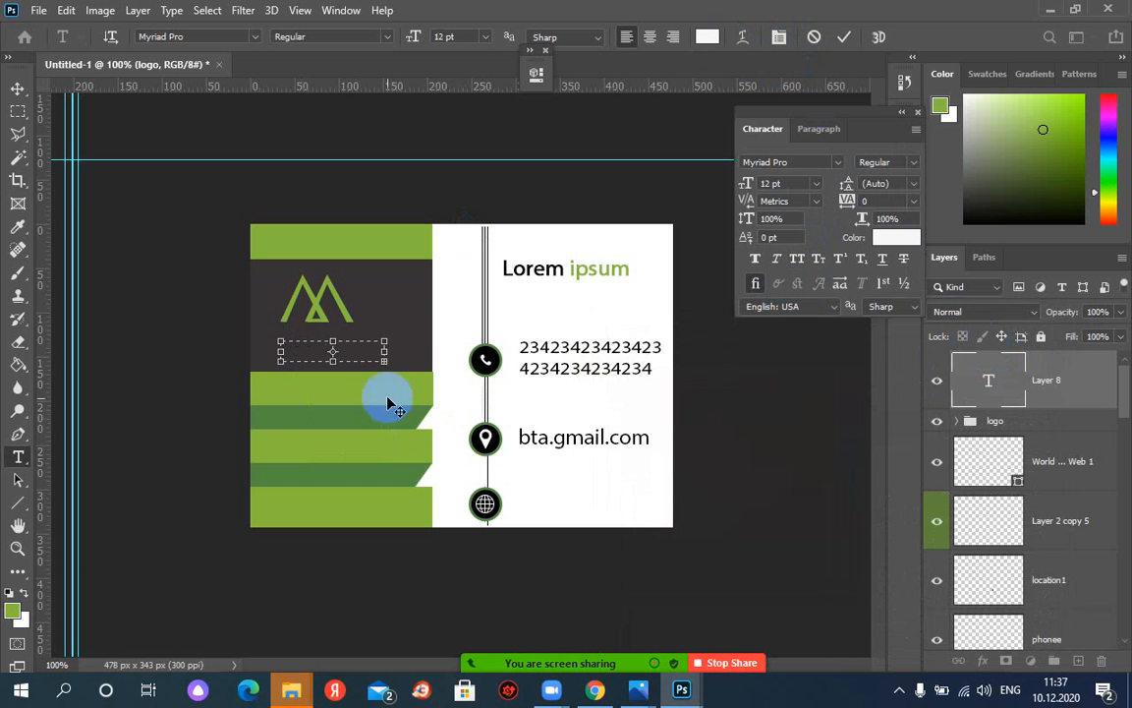
{"action": "left_click_drag", "start_coordinate": [386, 361], "coordinate": [404, 329]}
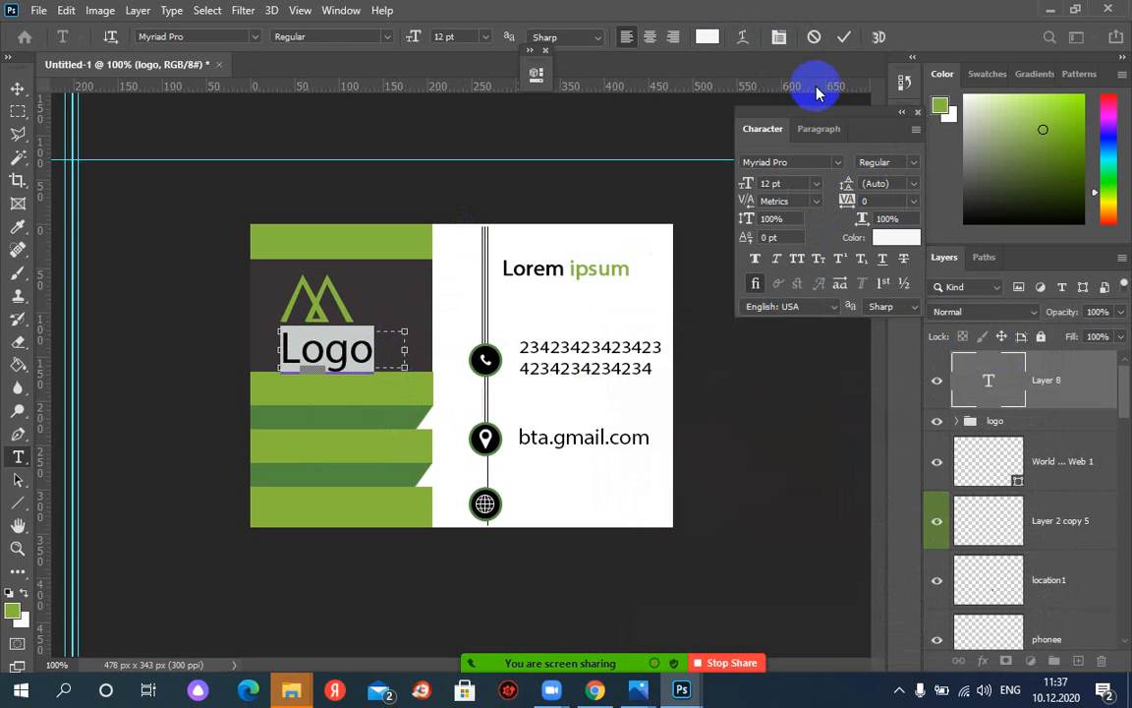
{"action": "left_click", "coordinate": [843, 37]}
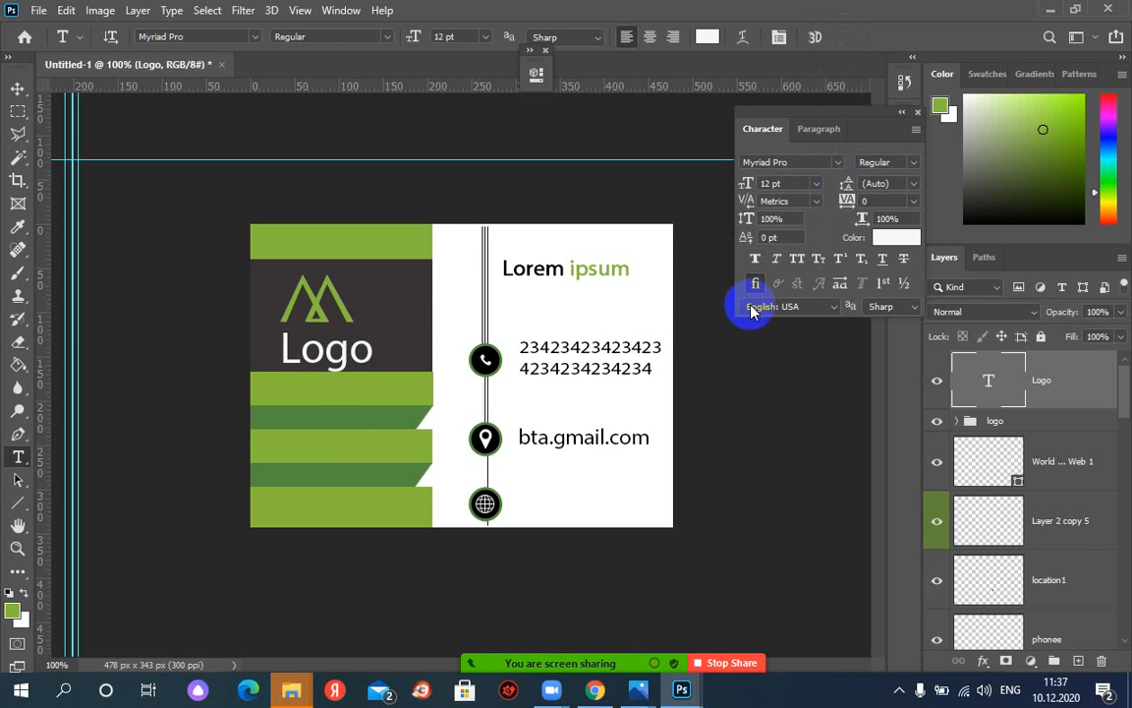
{"action": "left_click", "coordinate": [904, 111]}
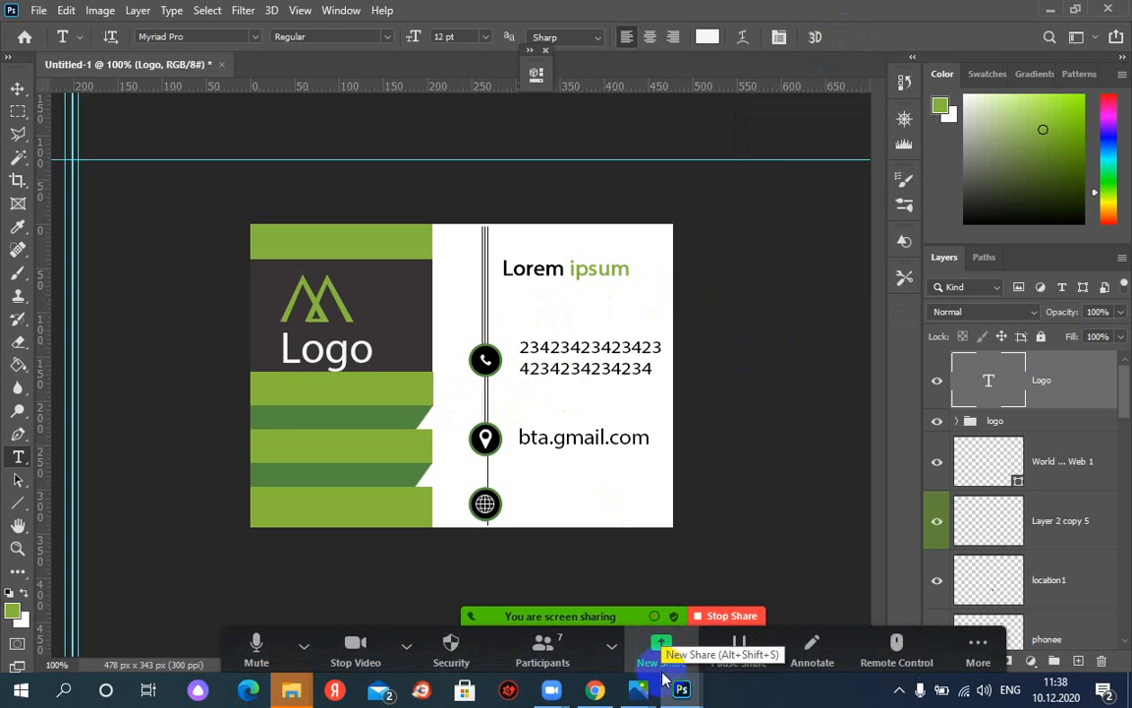
Bring the 3sd.JPG reference card image forward and open the Zoom participants list
{"action": "mouse_move", "coordinate": [681, 694]}
{"action": "left_click", "coordinate": [776, 619]}
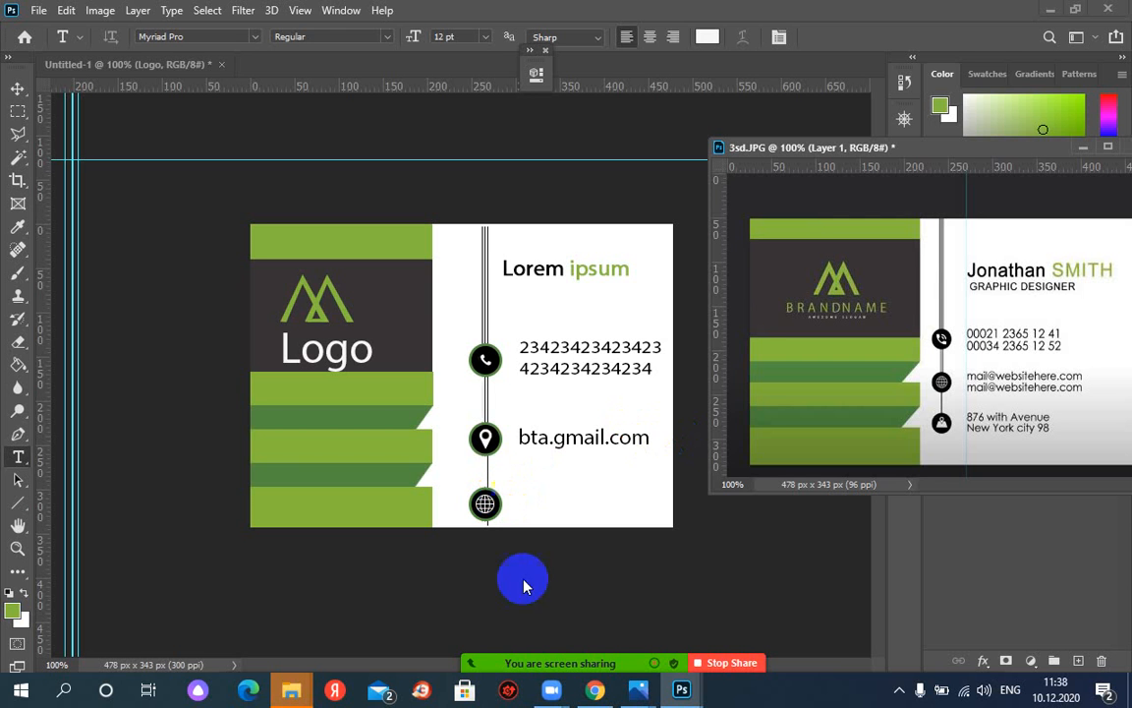
{"action": "mouse_move", "coordinate": [757, 672]}
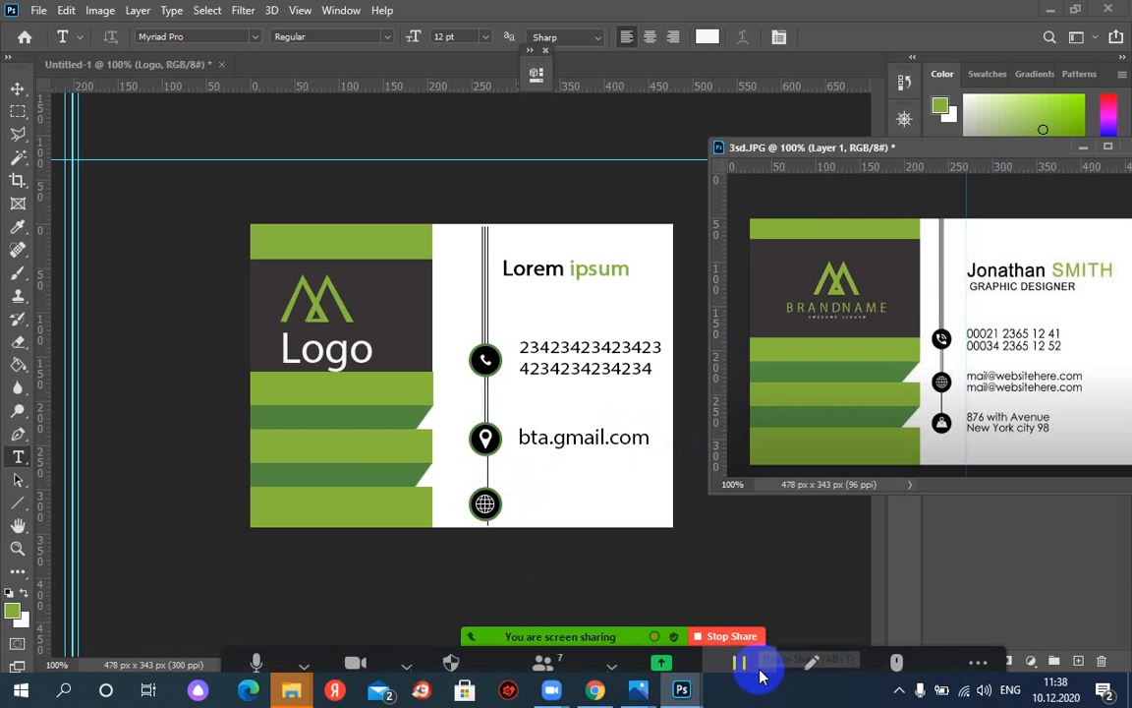
{"action": "left_click", "coordinate": [542, 649]}
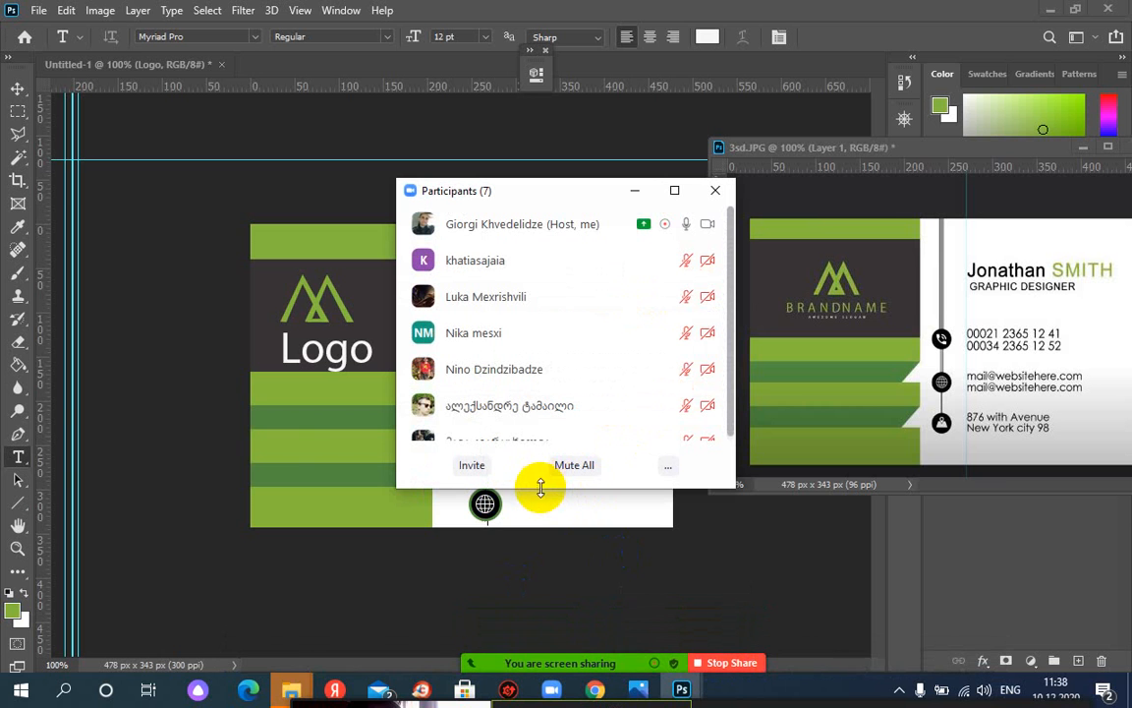
Make the participants list taller, move it up and left, and stop sharing the screen
{"action": "left_click_drag", "start_coordinate": [544, 487], "coordinate": [552, 596]}
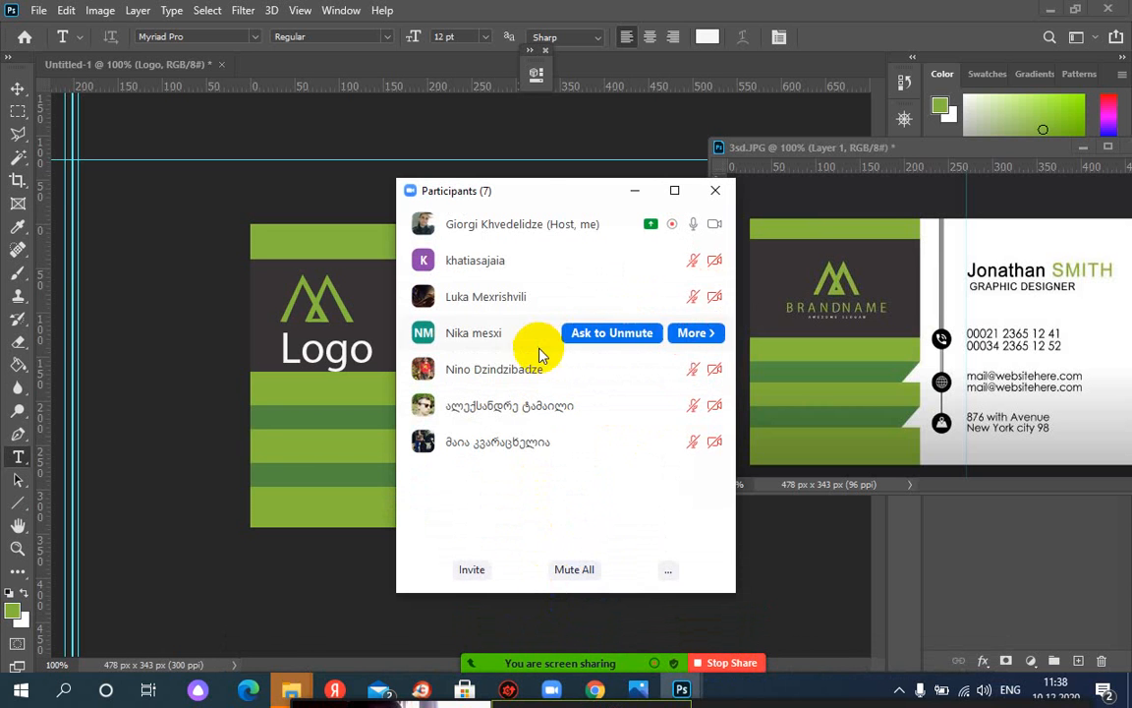
{"action": "left_click_drag", "start_coordinate": [544, 192], "coordinate": [419, 95]}
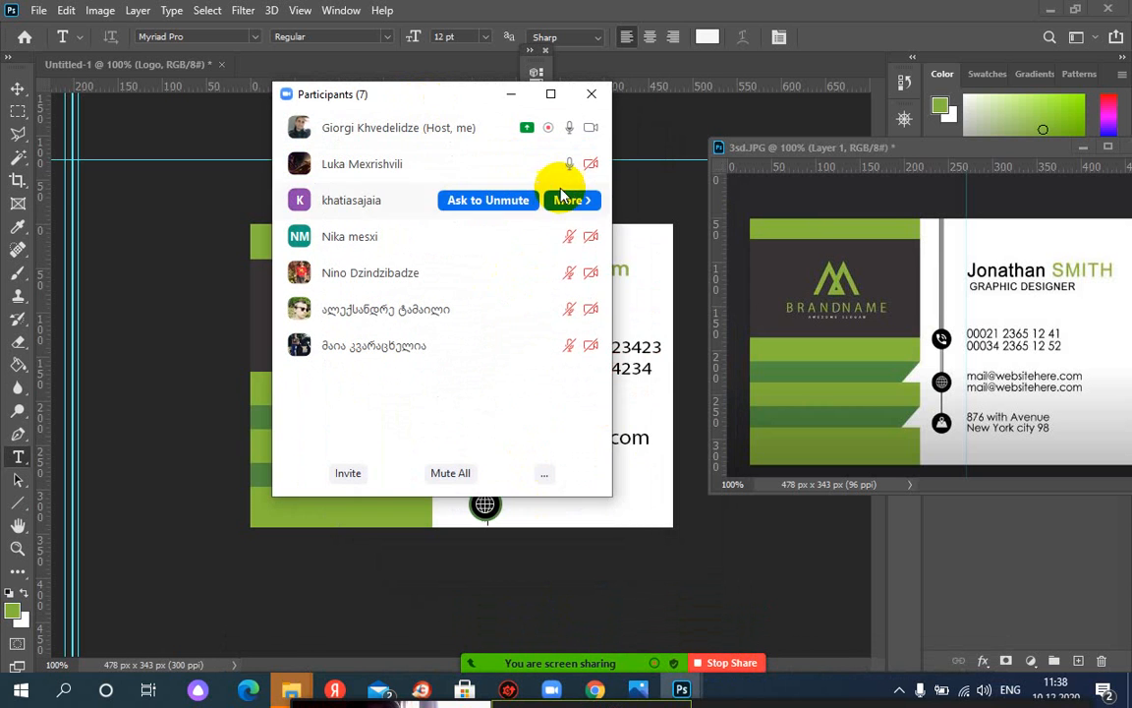
{"action": "left_click", "coordinate": [747, 663]}
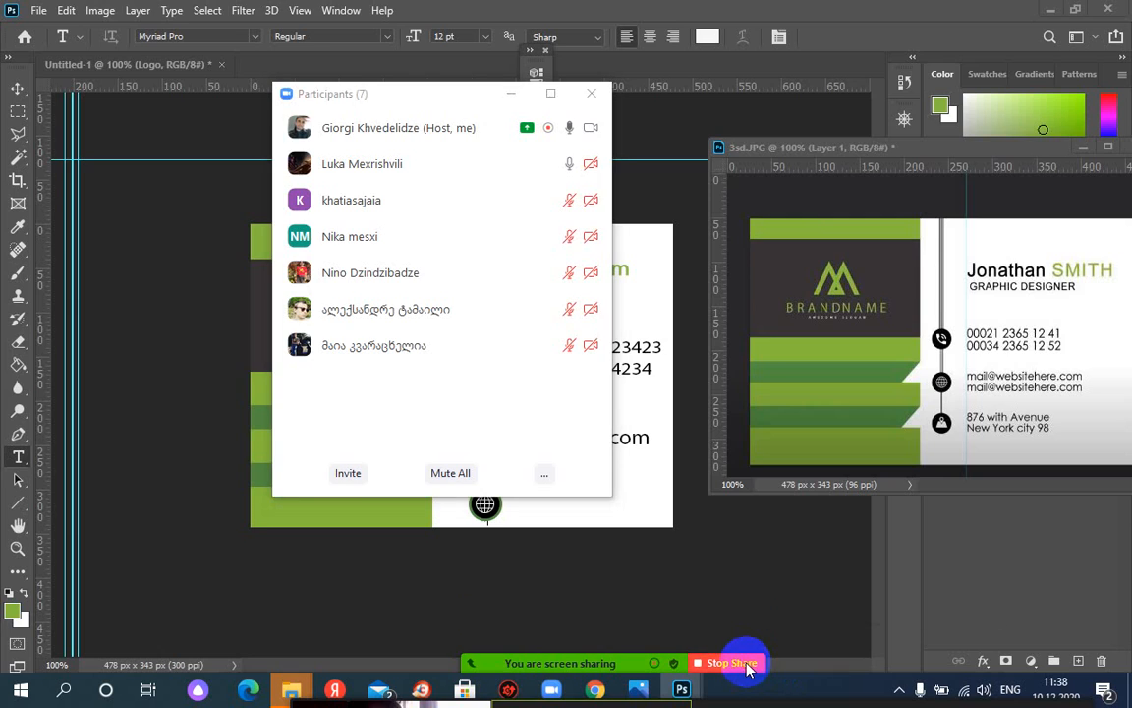
{"action": "mouse_move", "coordinate": [975, 98]}
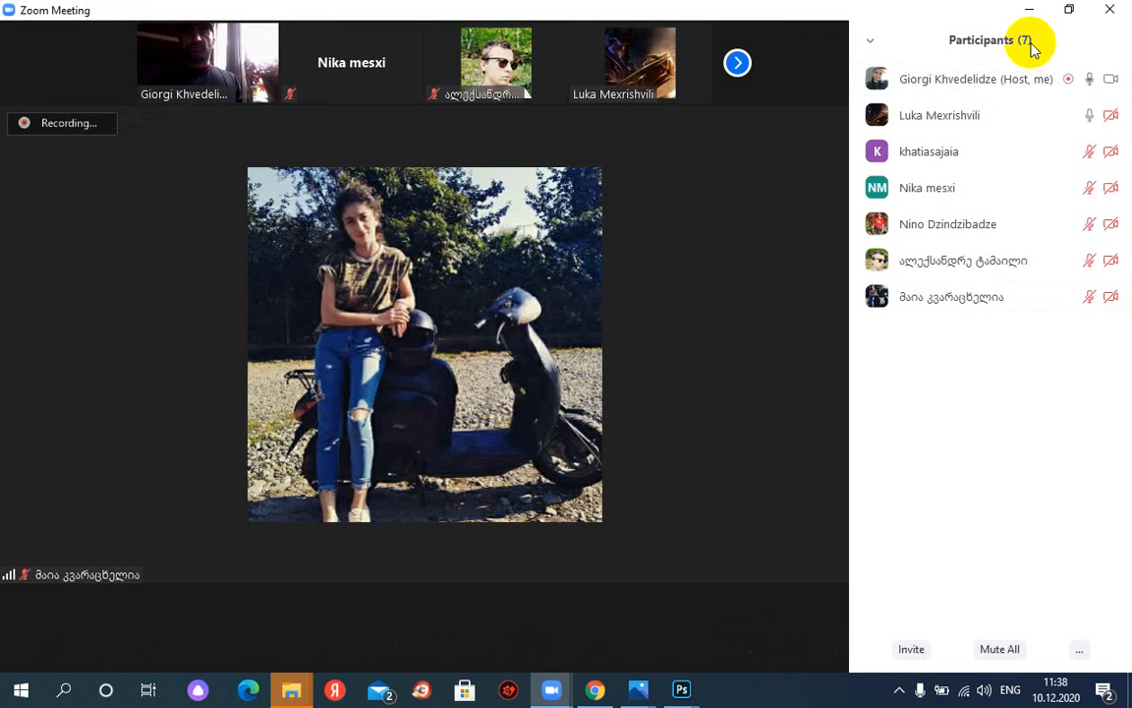